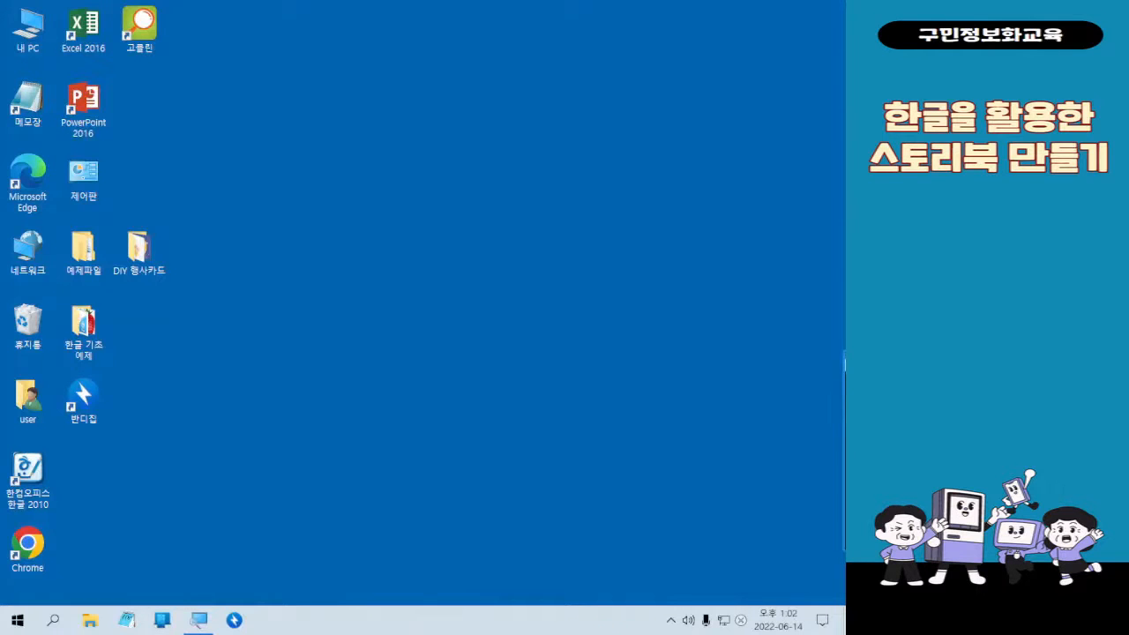
Step: Examine the finished storybook sample image, comparing its wide text column with the narrow picture column
left_click_drag(0, 397, 344, 1)
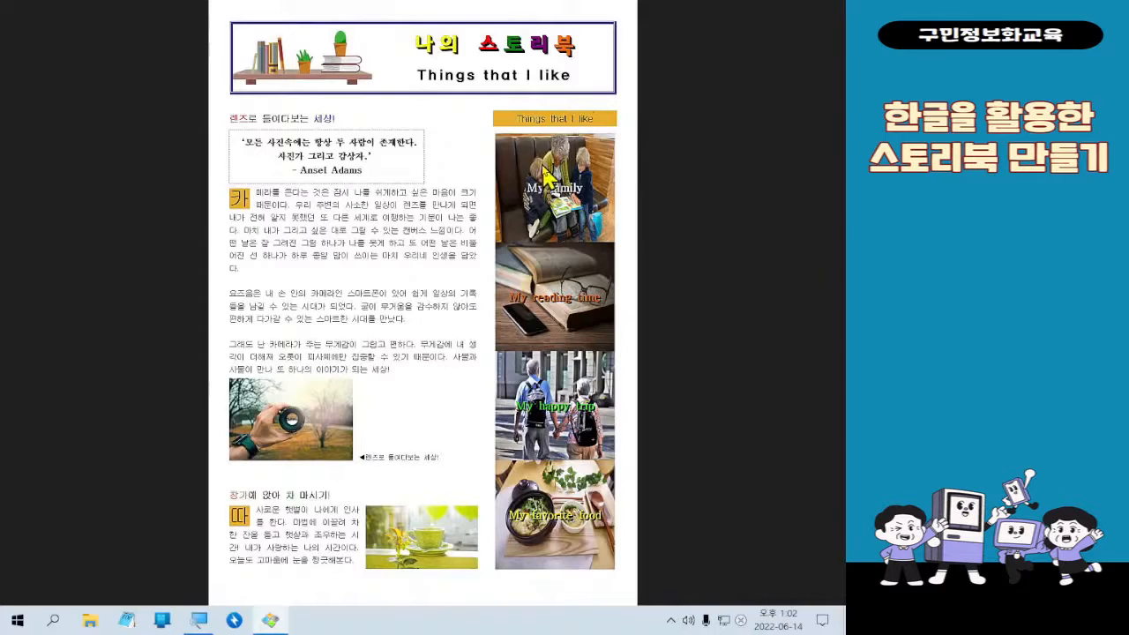
mouse_move(224, 99)
left_mouse_down()
mouse_move(492, 486)
mouse_move(487, 583)
left_mouse_up()
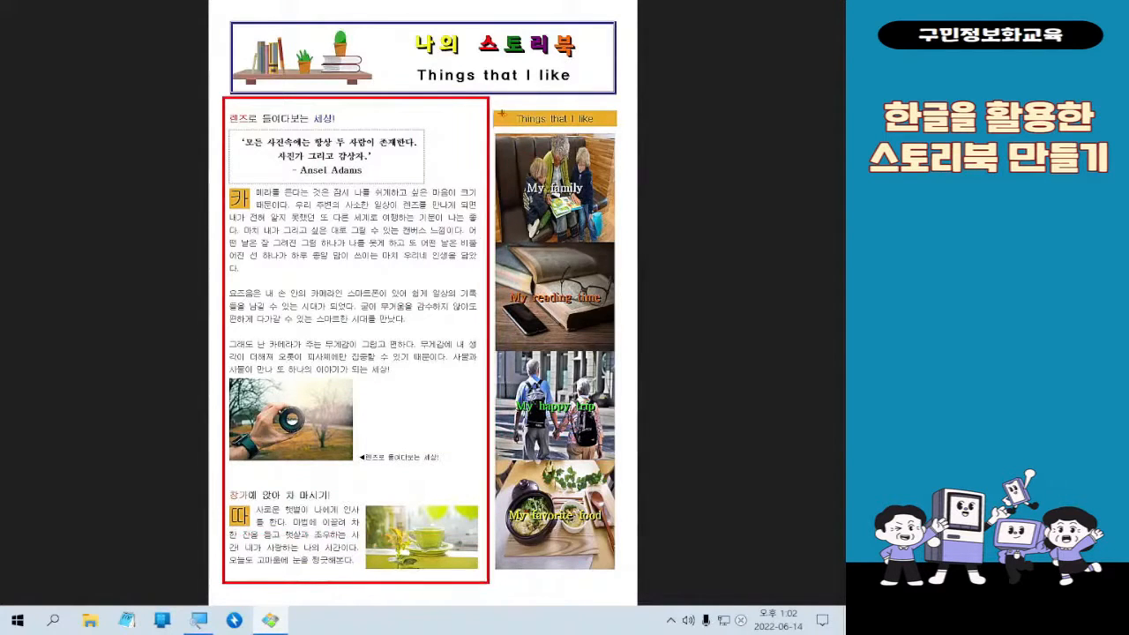
mouse_move(491, 97)
left_mouse_down()
mouse_move(620, 320)
mouse_move(637, 583)
left_mouse_up()
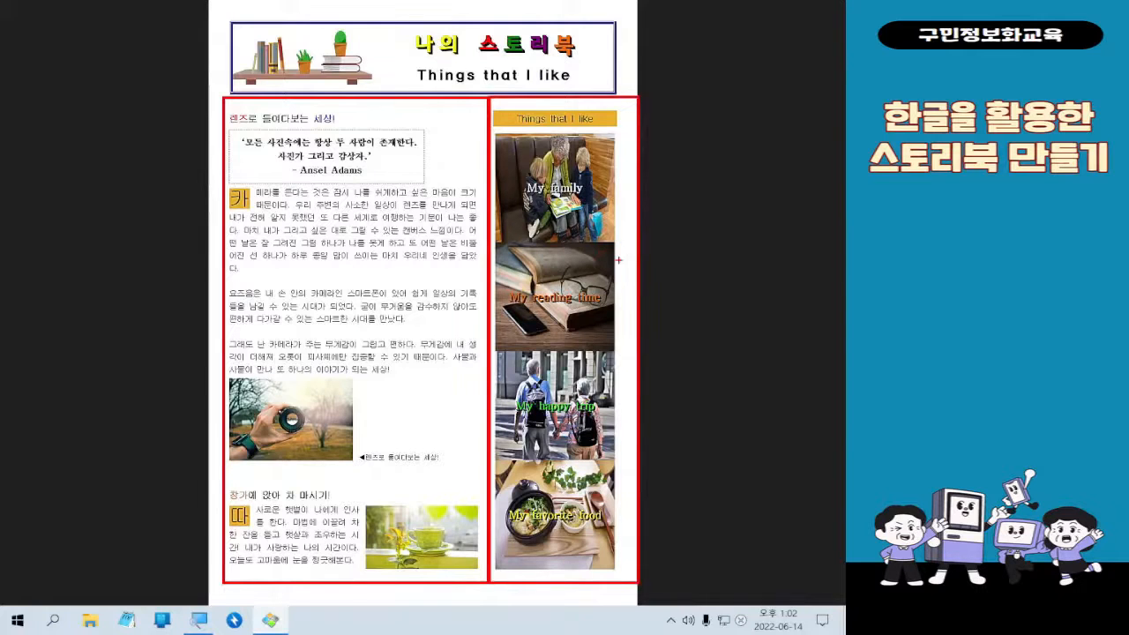
key("Escape")
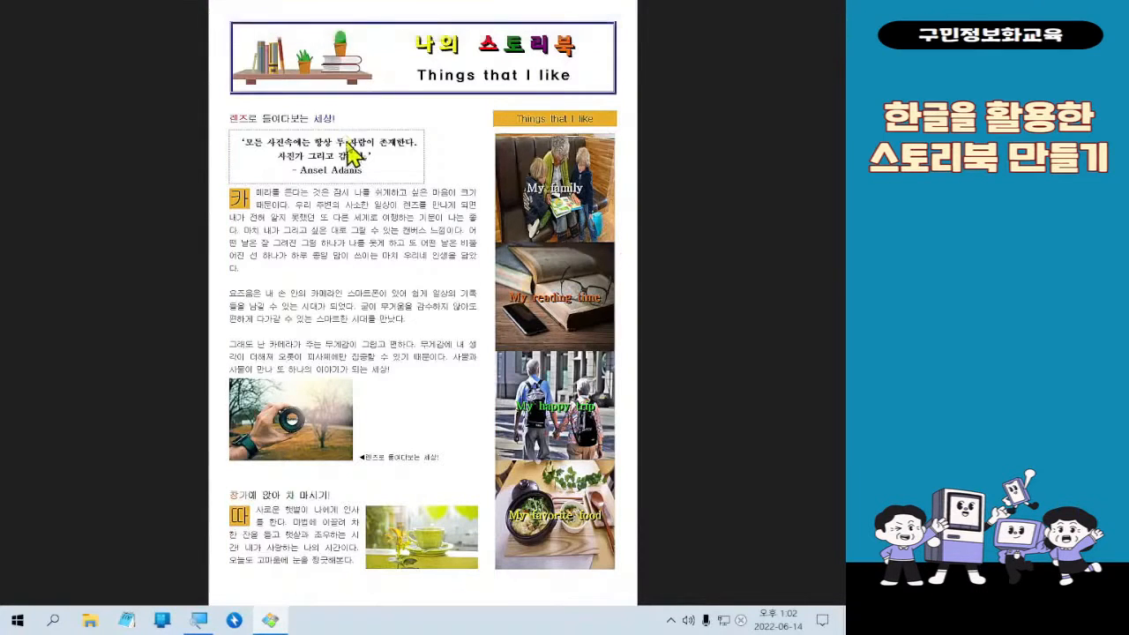
key("ctrl+2")
mouse_move(200, 9)
left_mouse_down()
mouse_move(693, 118)
mouse_move(692, 107)
left_mouse_up()
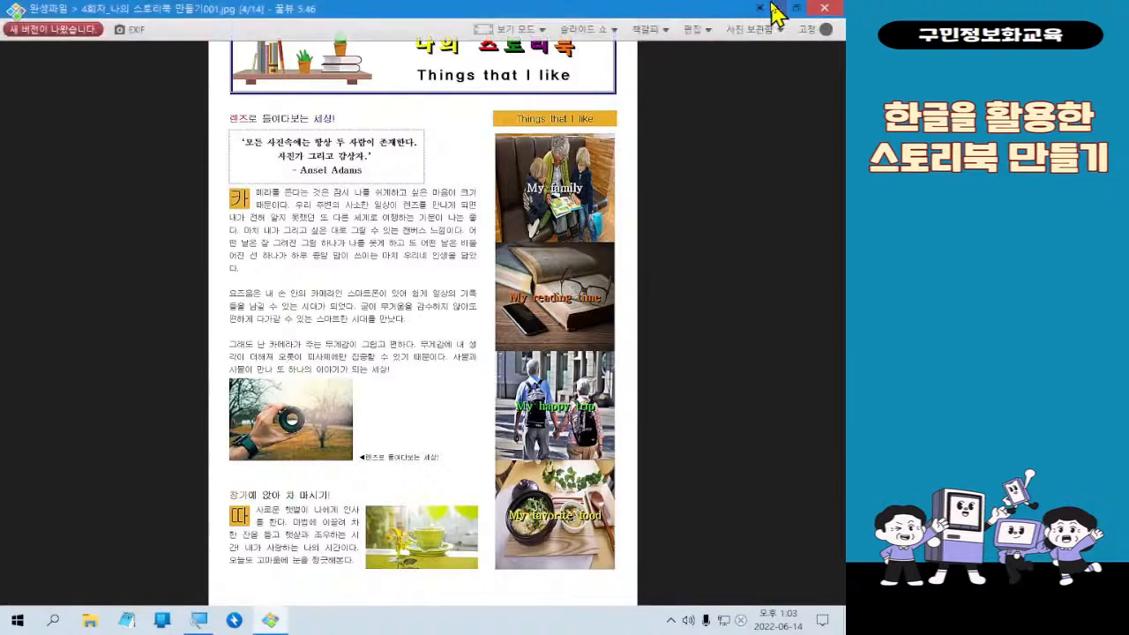
Step: Put the sample image away and start Hangul 2010 (한컴오피스 한글 2010) with a blank document
left_click(784, 19)
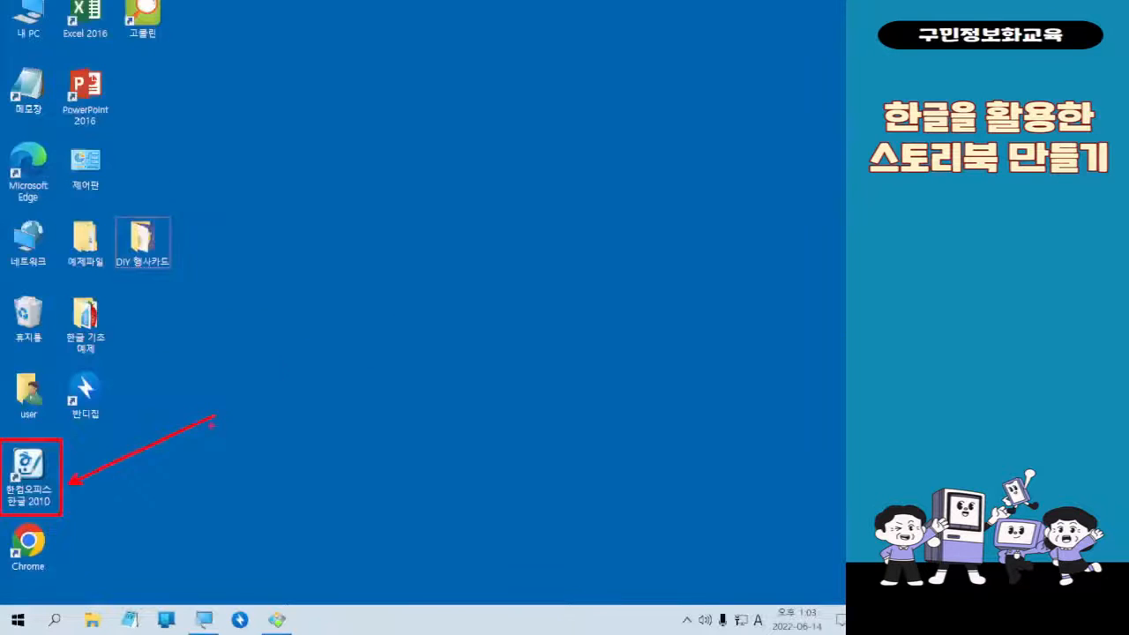
double_click(13, 485)
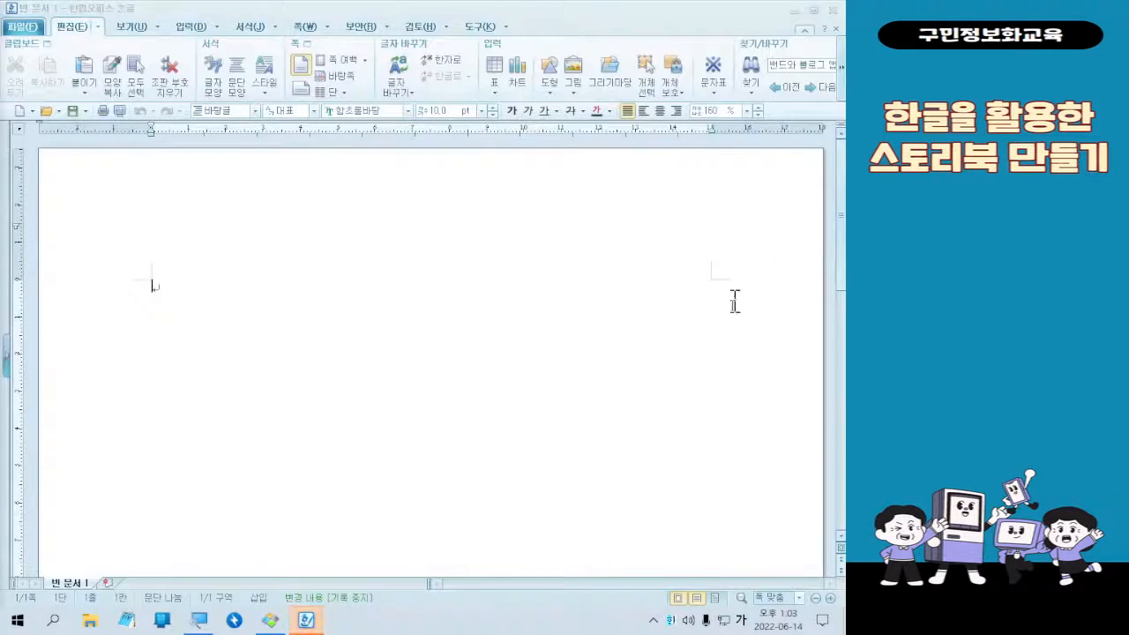
left_click(400, 544)
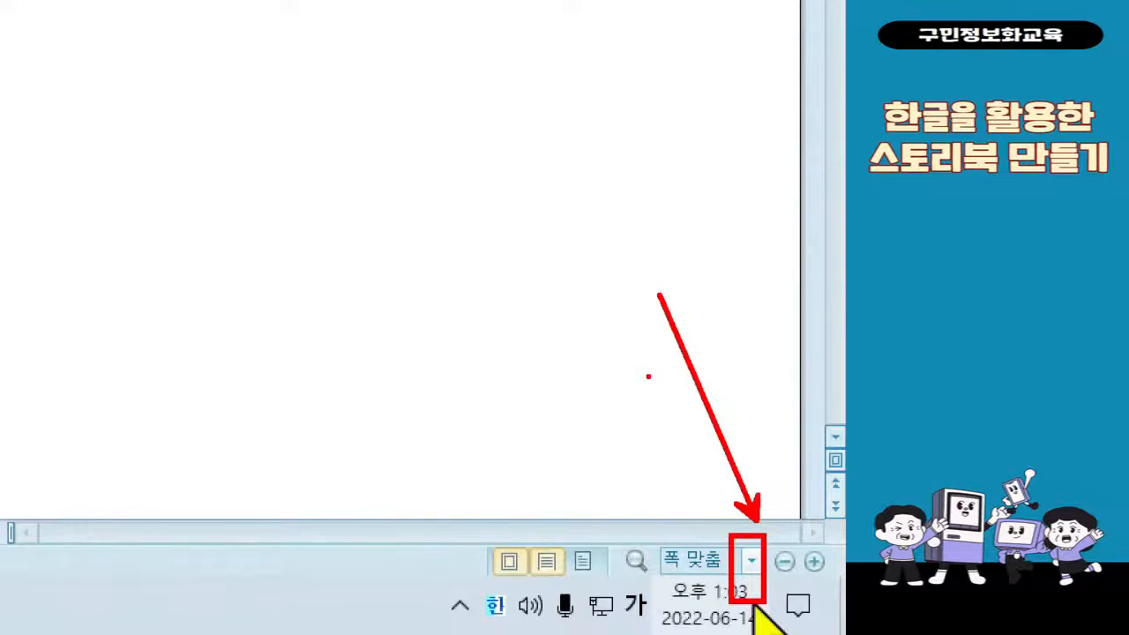
Step: Set the document's view zoom to fit the page width (폭 맞춤)
key("Escape")
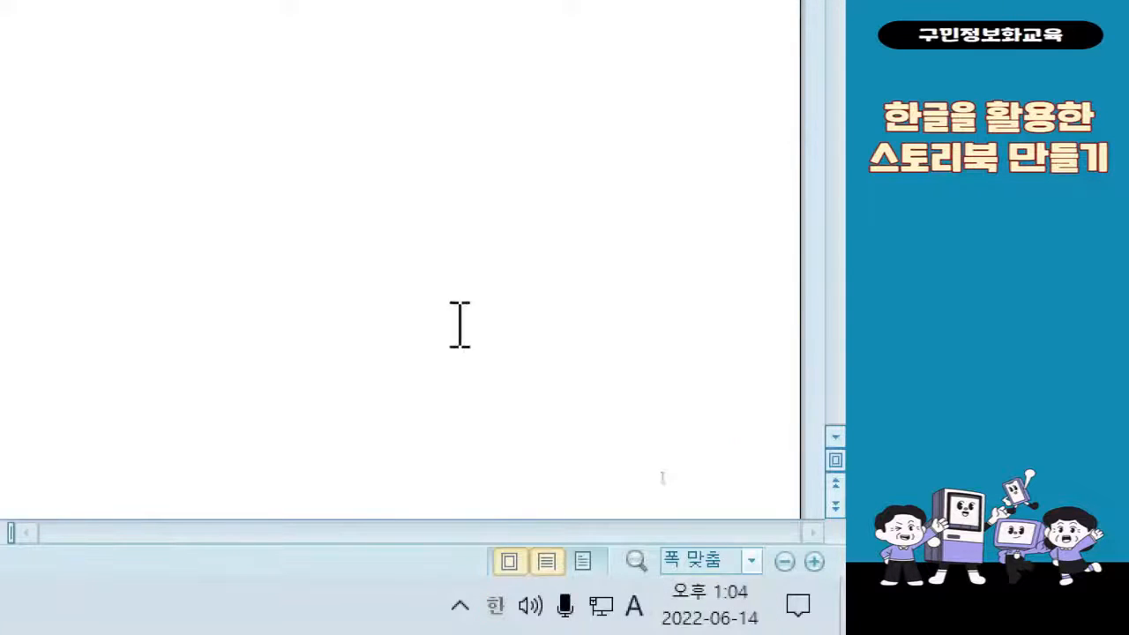
left_click(752, 561)
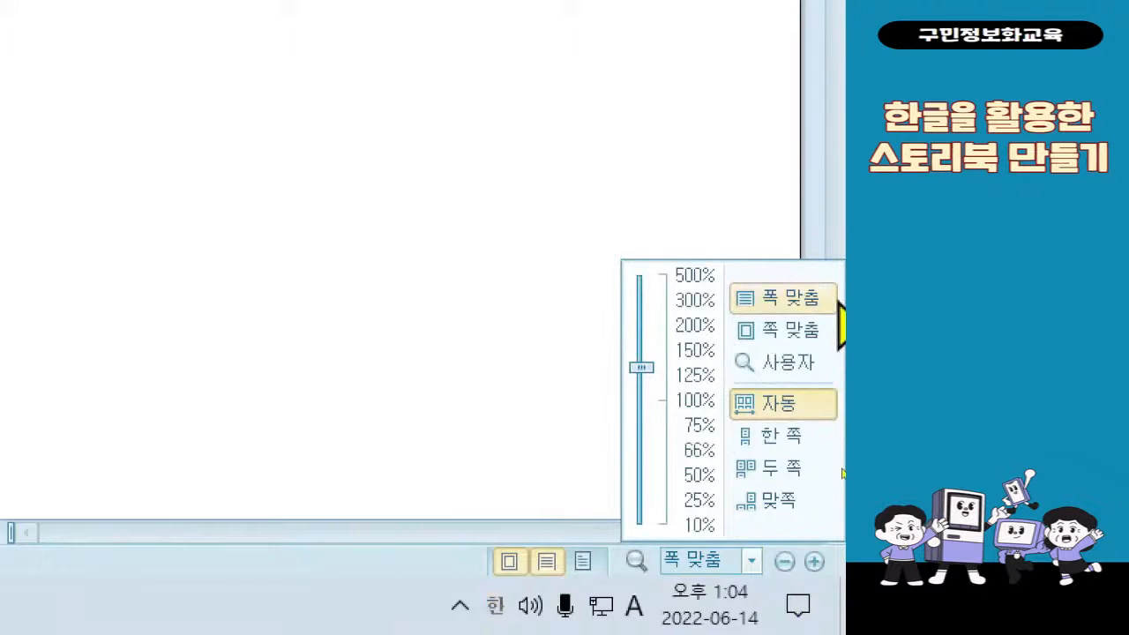
left_click_drag(720, 270, 842, 324)
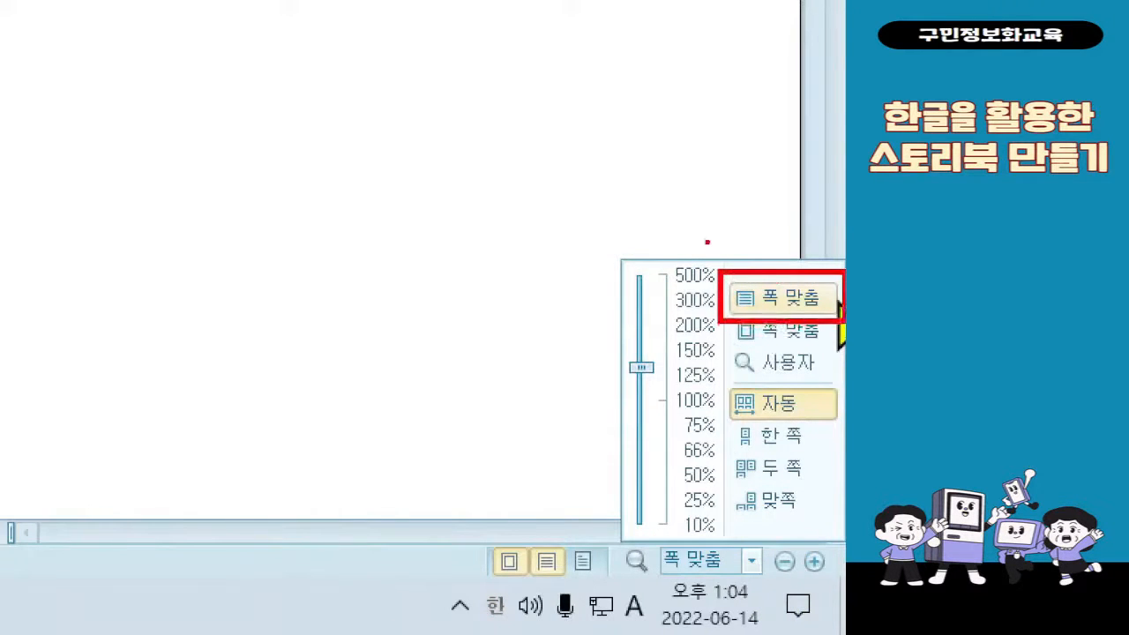
left_click_drag(714, 233, 787, 186)
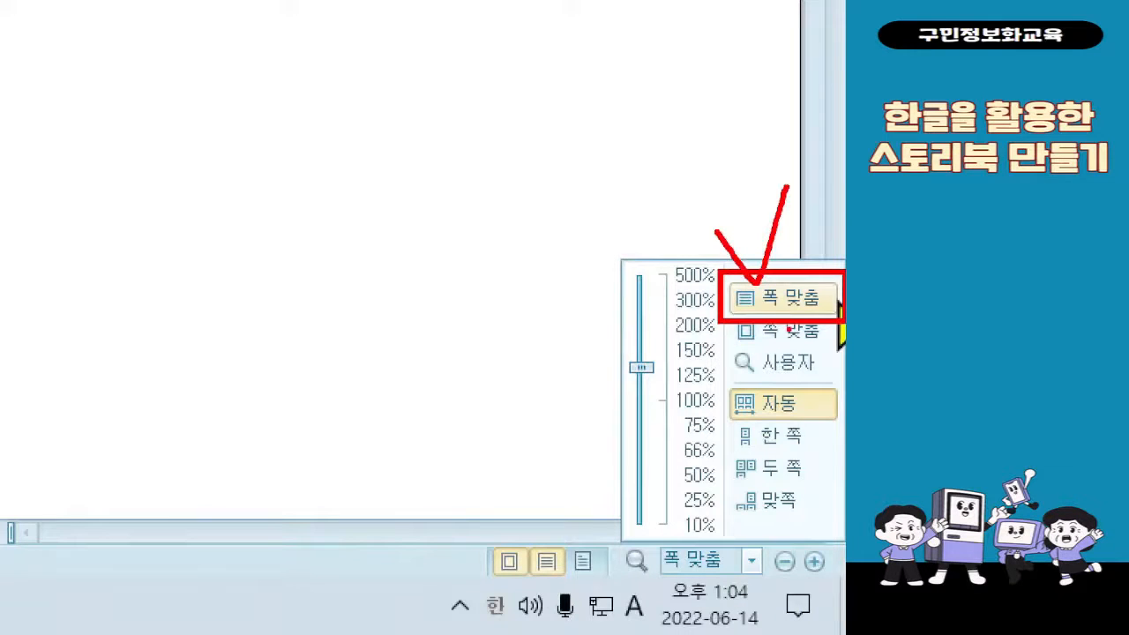
key("Escape")
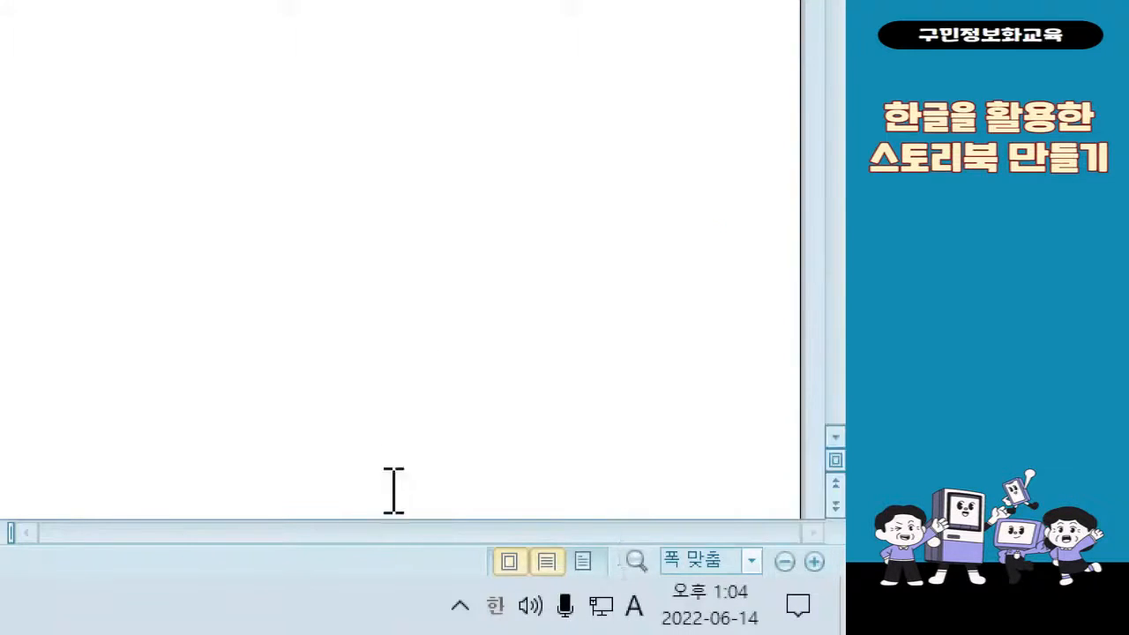
left_click(751, 561)
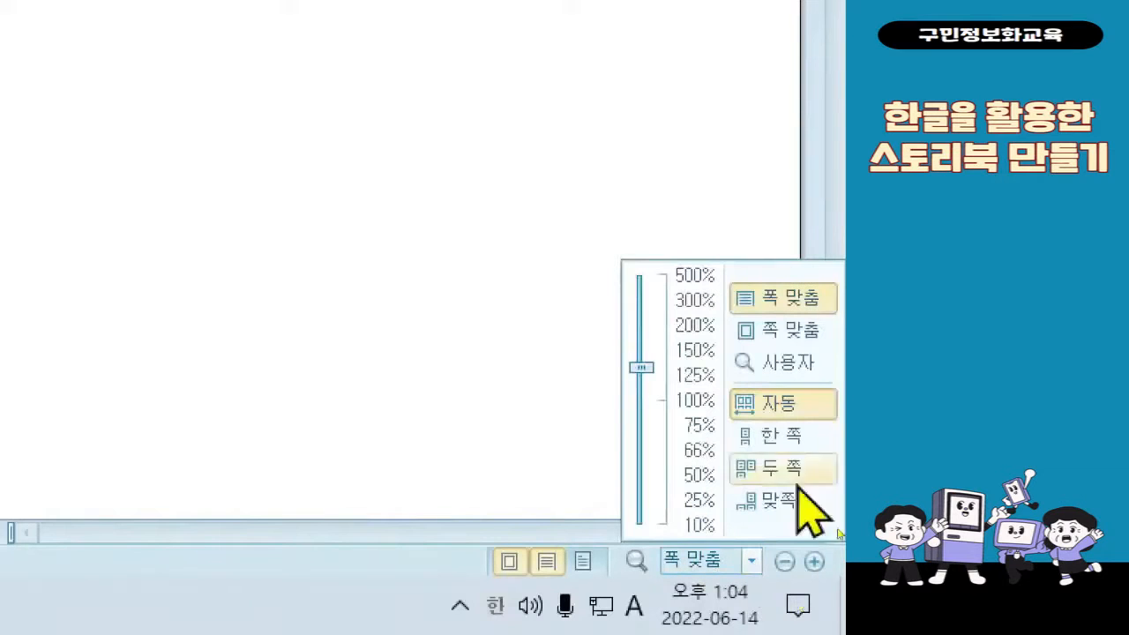
left_click(827, 299)
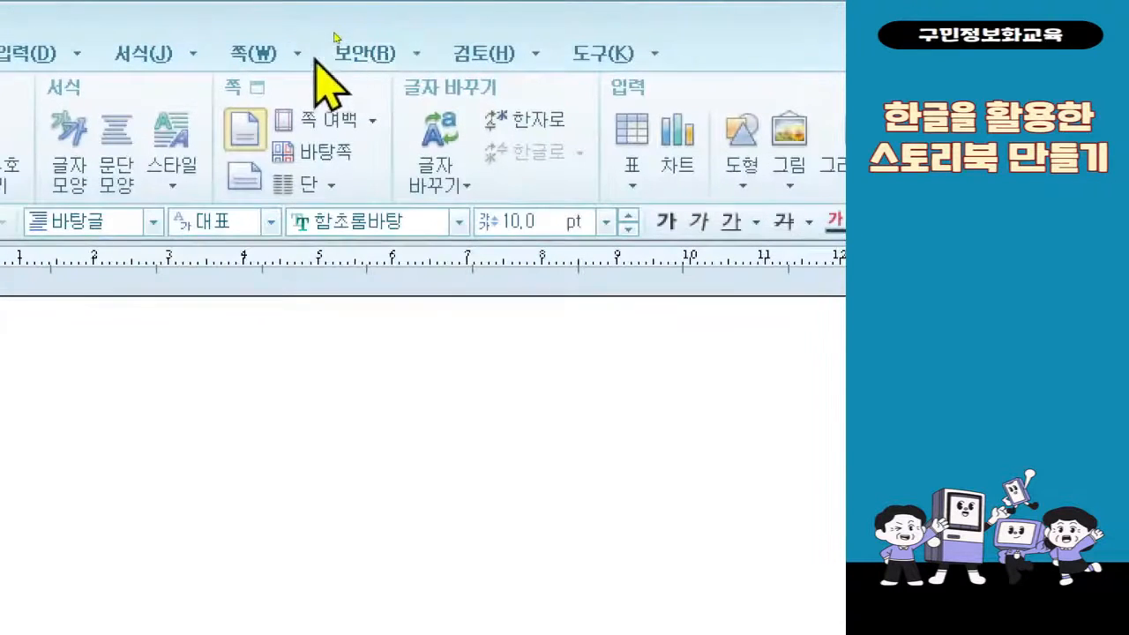
Step: In the page setup (편집 용지), set the top, bottom, left and right paper margins to 10 mm
left_click(300, 54)
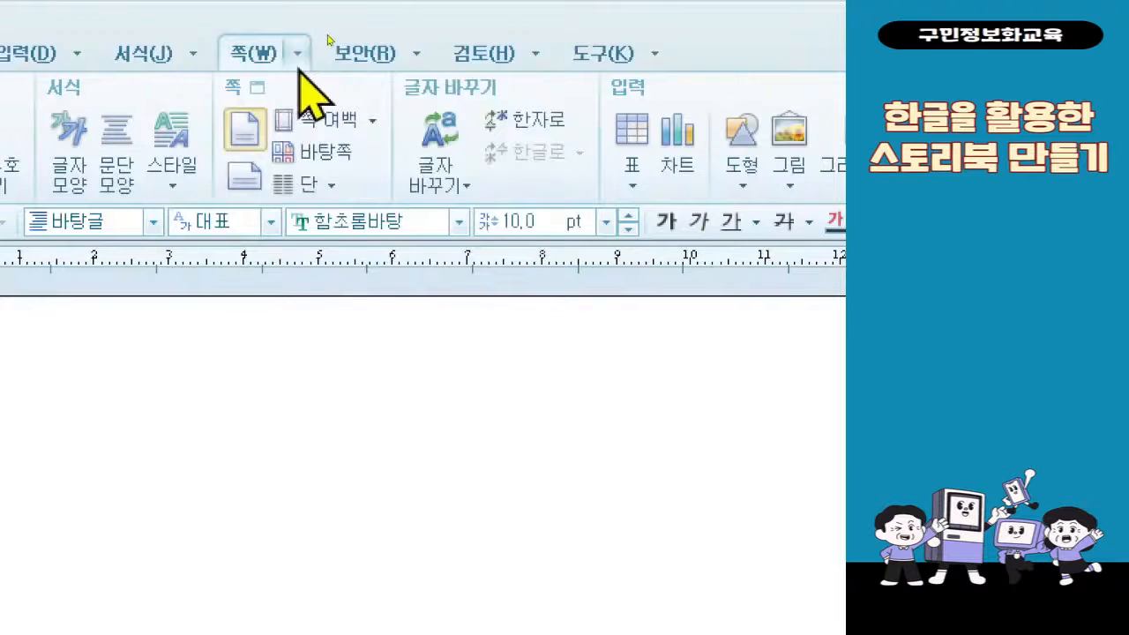
left_click(300, 66)
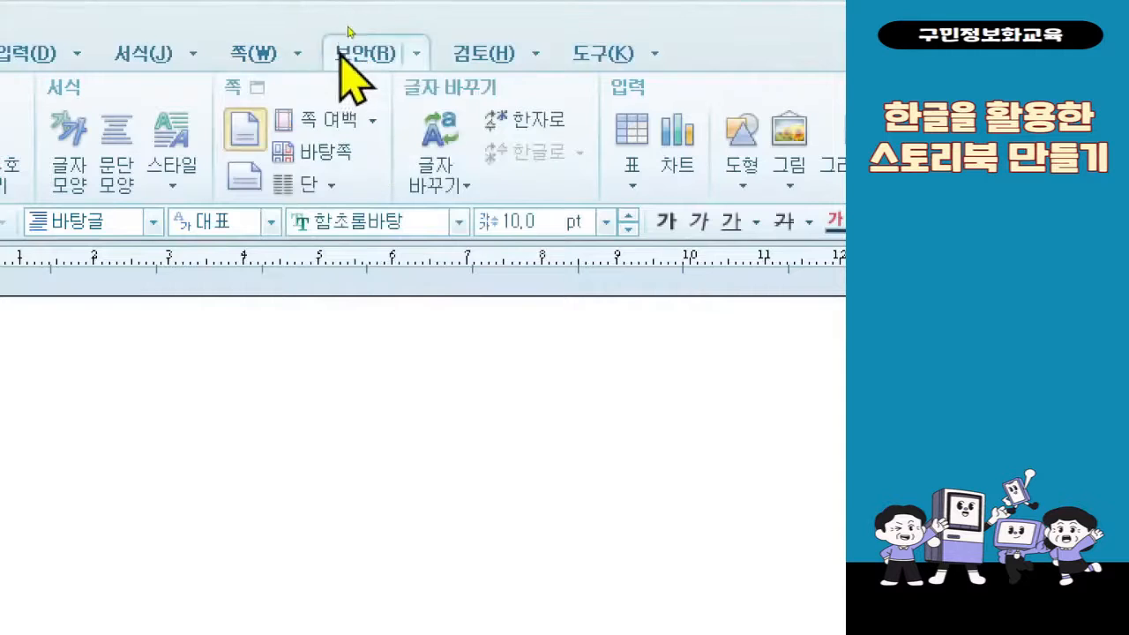
left_click(300, 53)
left_click(335, 91)
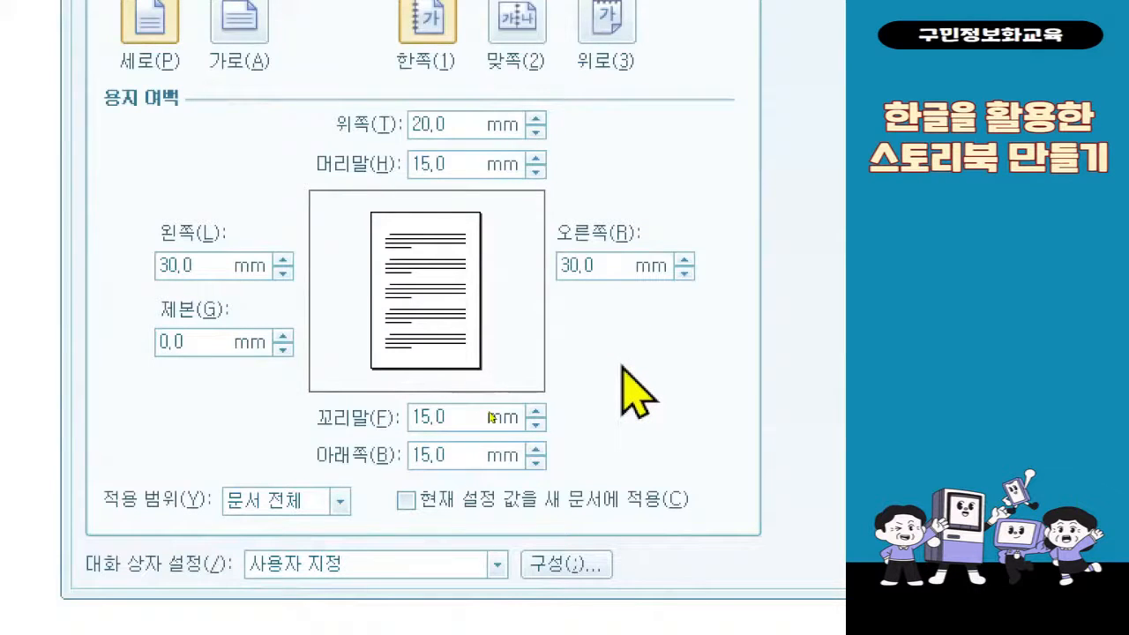
left_click(481, 121)
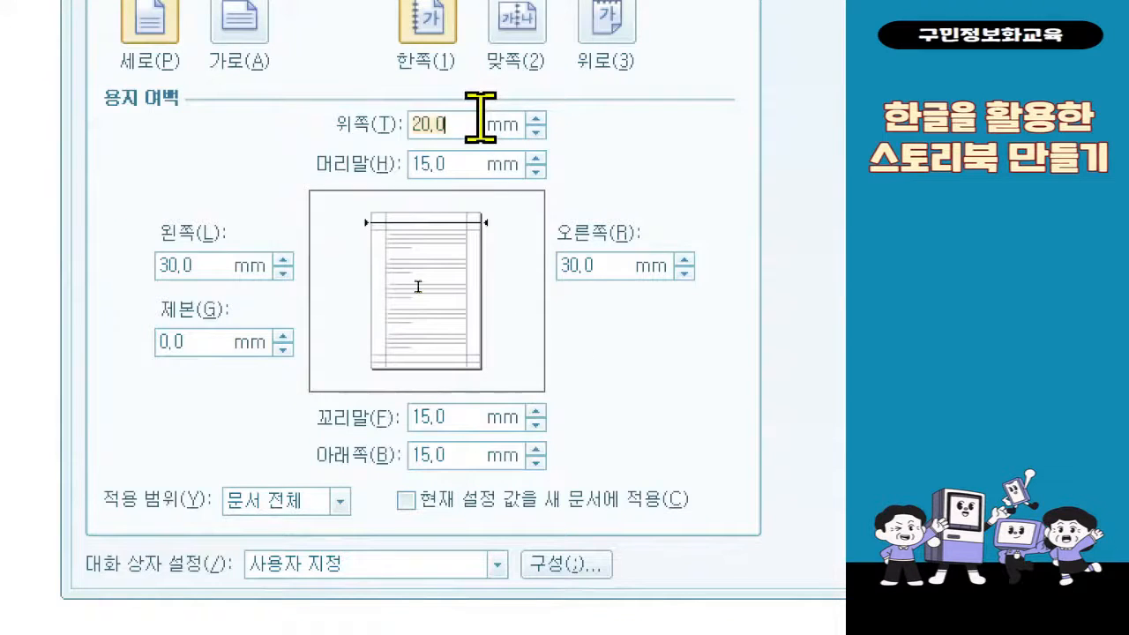
type("10")
key("Tab")
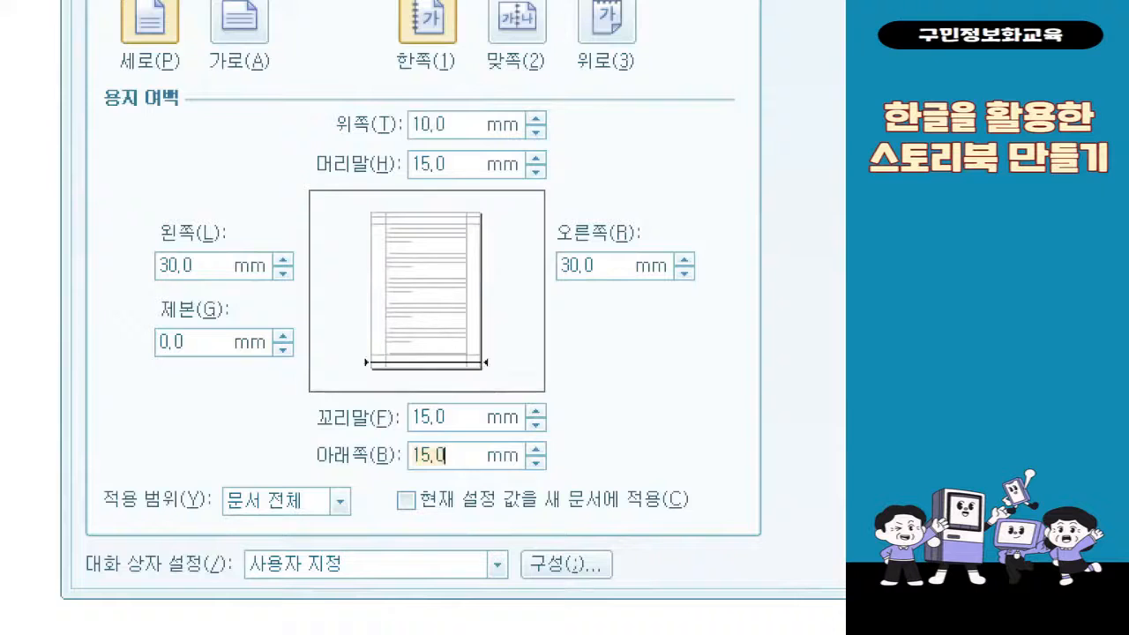
type("10")
key("Tab")
type("10")
key("Tab")
type("10")
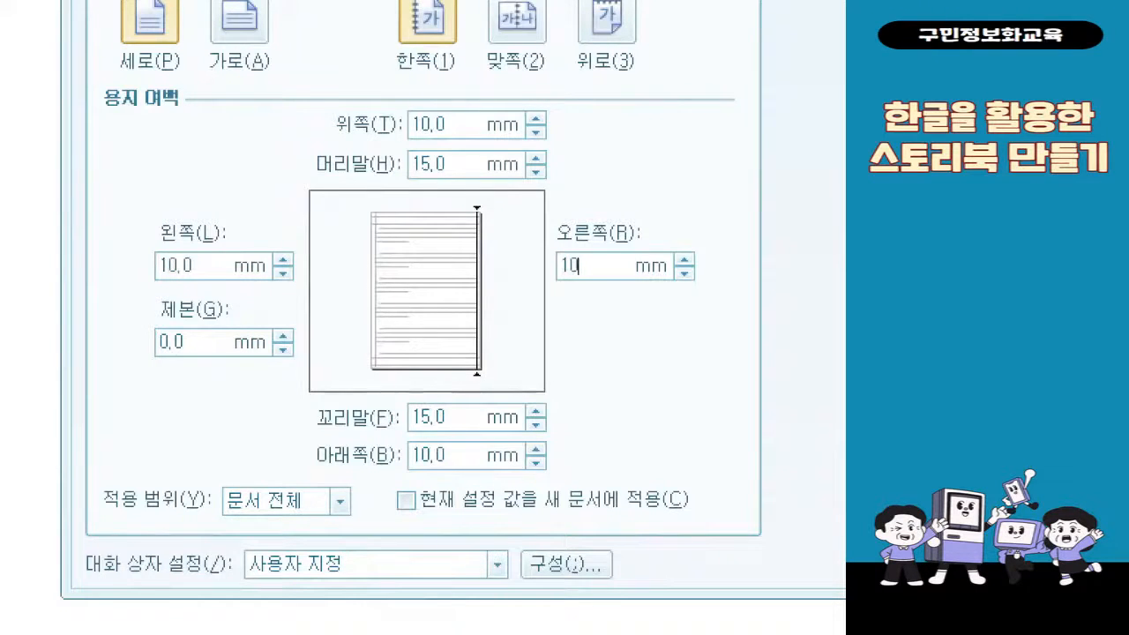
Step: Set the header (머리말) and footer (꼬리말) margins to 0 mm and apply the page setup
key("Tab")
type("0")
key("Tab")
type("0")
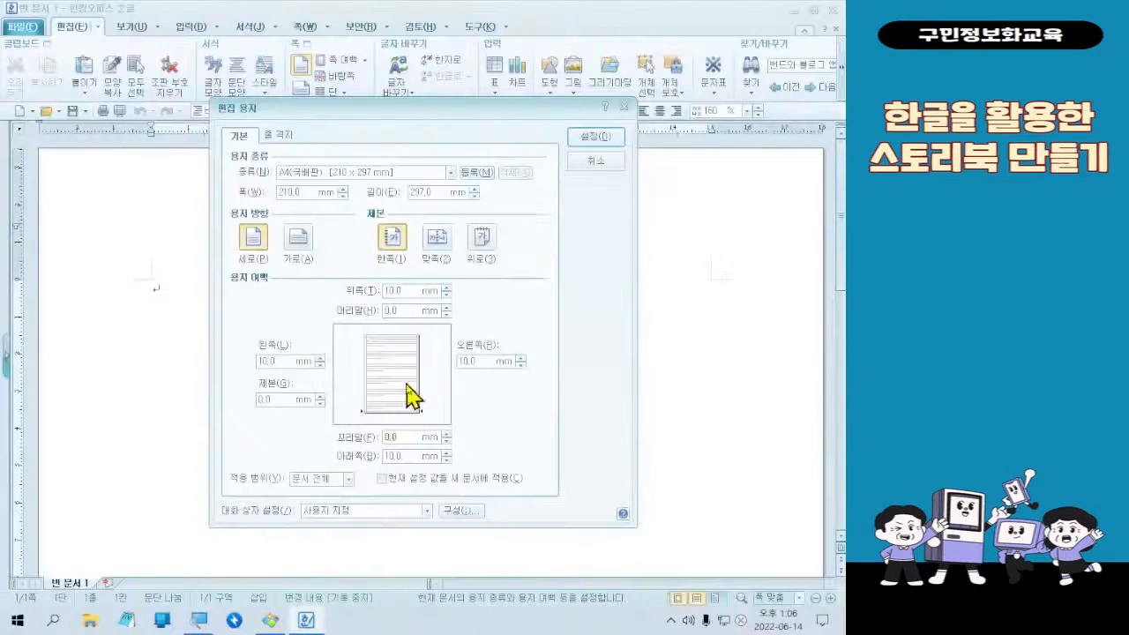
mouse_move(564, 106)
left_mouse_down()
mouse_move(629, 151)
mouse_move(456, 355)
left_mouse_up()
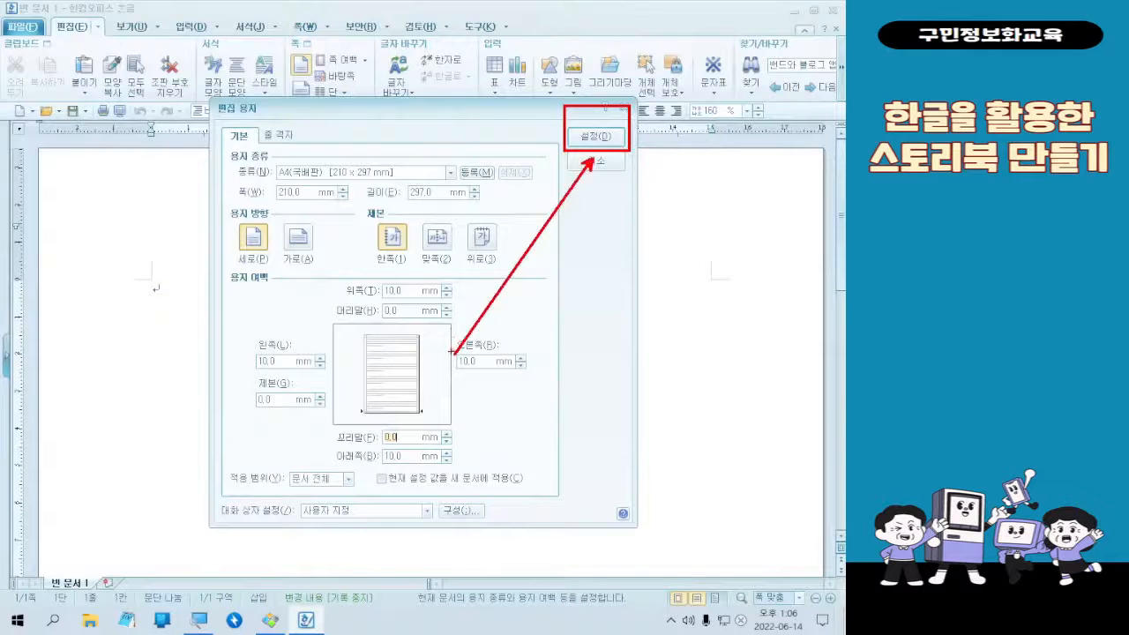
key("Escape")
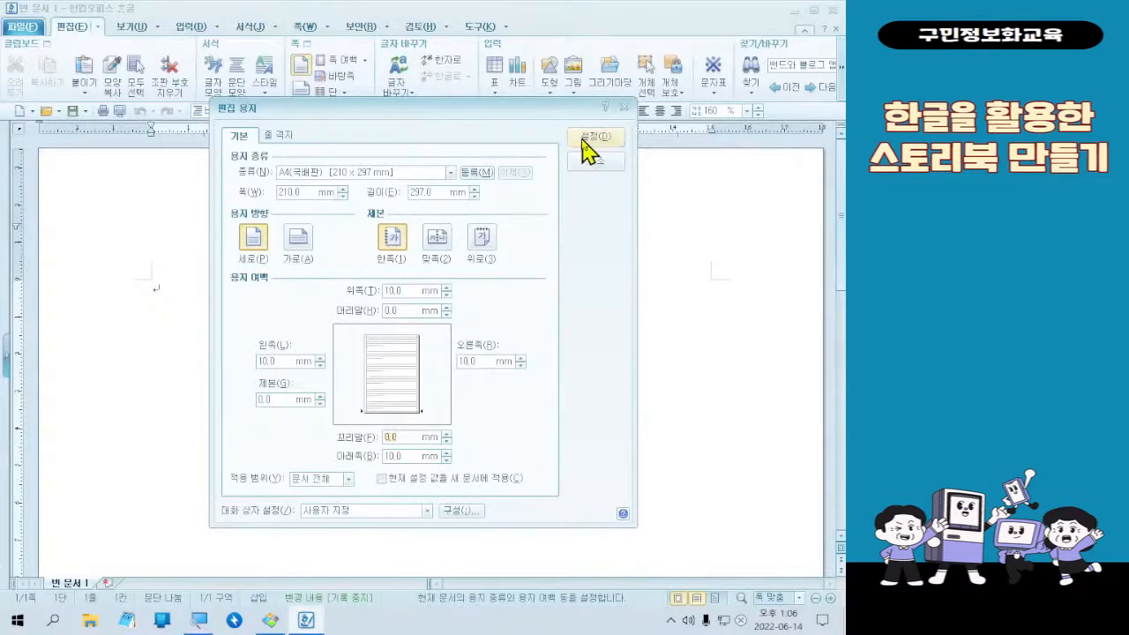
left_click(585, 138)
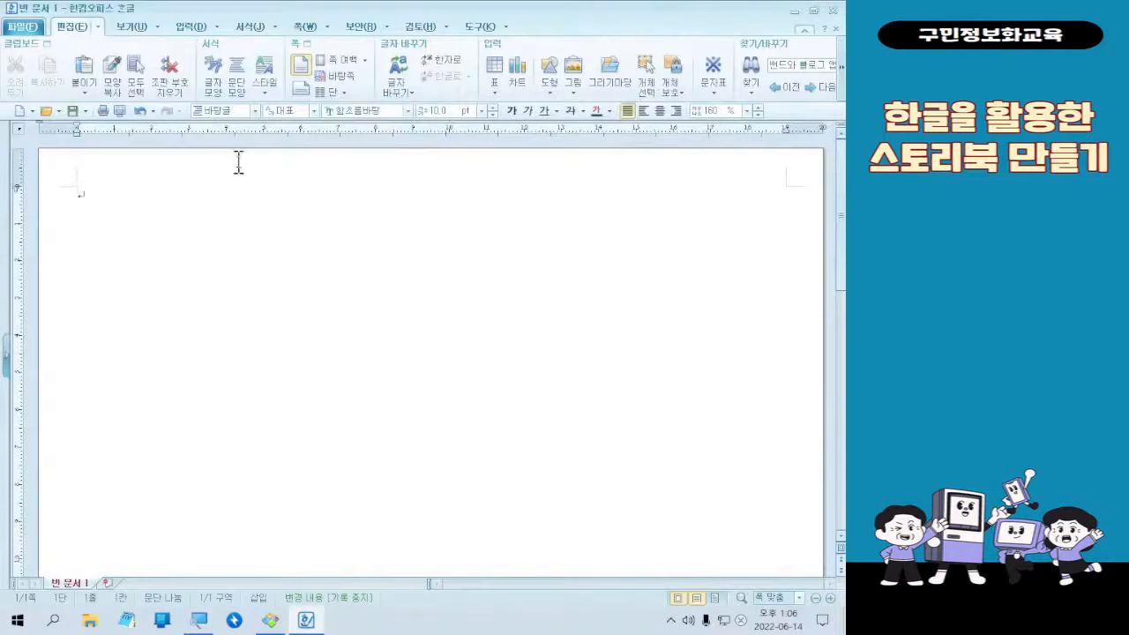
Step: Undo the page margin change and redo it to compare the two page layouts
left_click(85, 199)
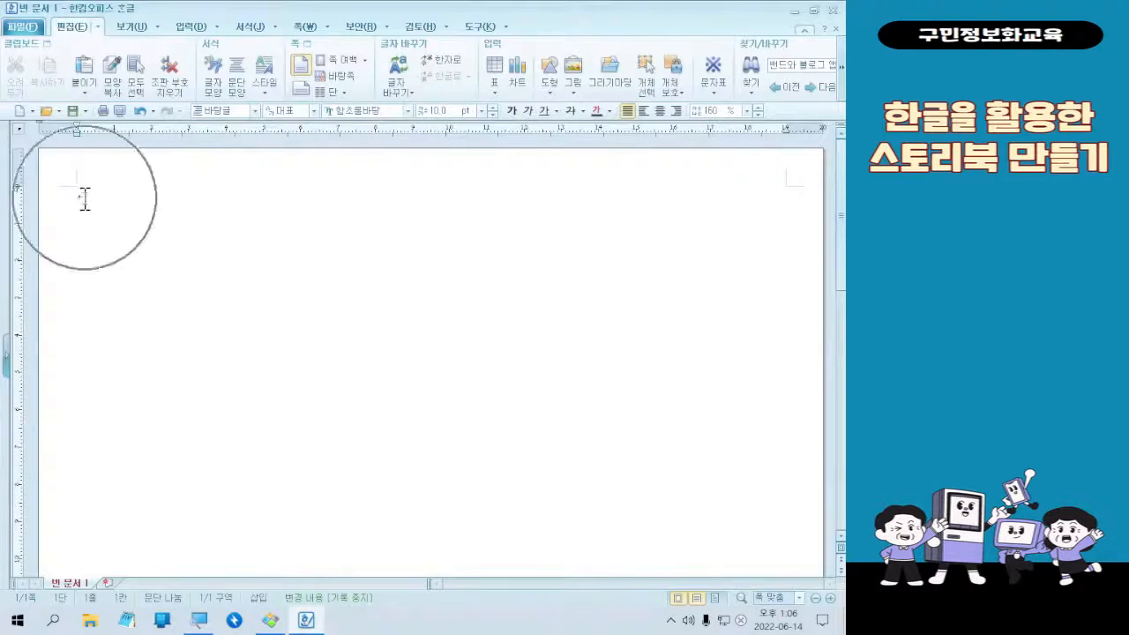
left_click(141, 111)
left_click(193, 304)
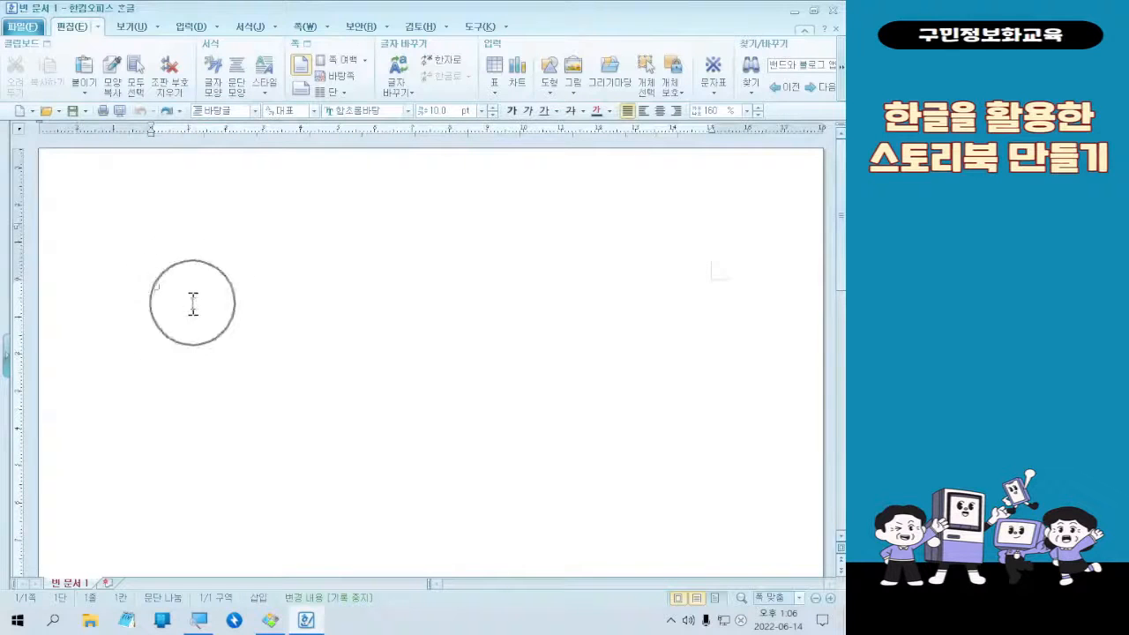
left_click(193, 304)
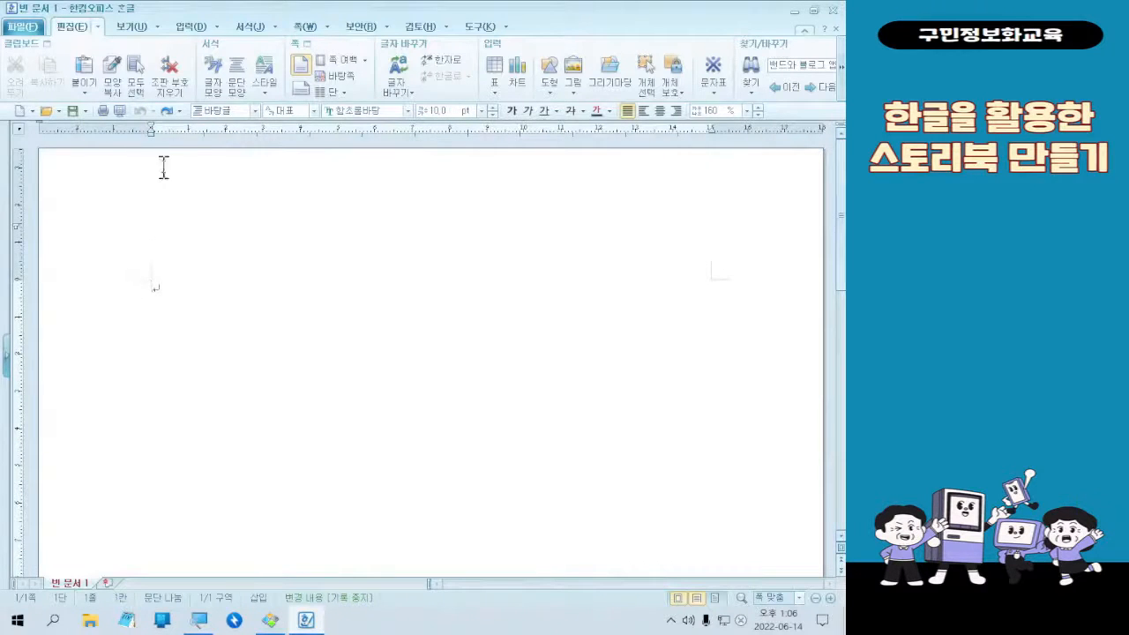
left_click(165, 112)
left_click(94, 189)
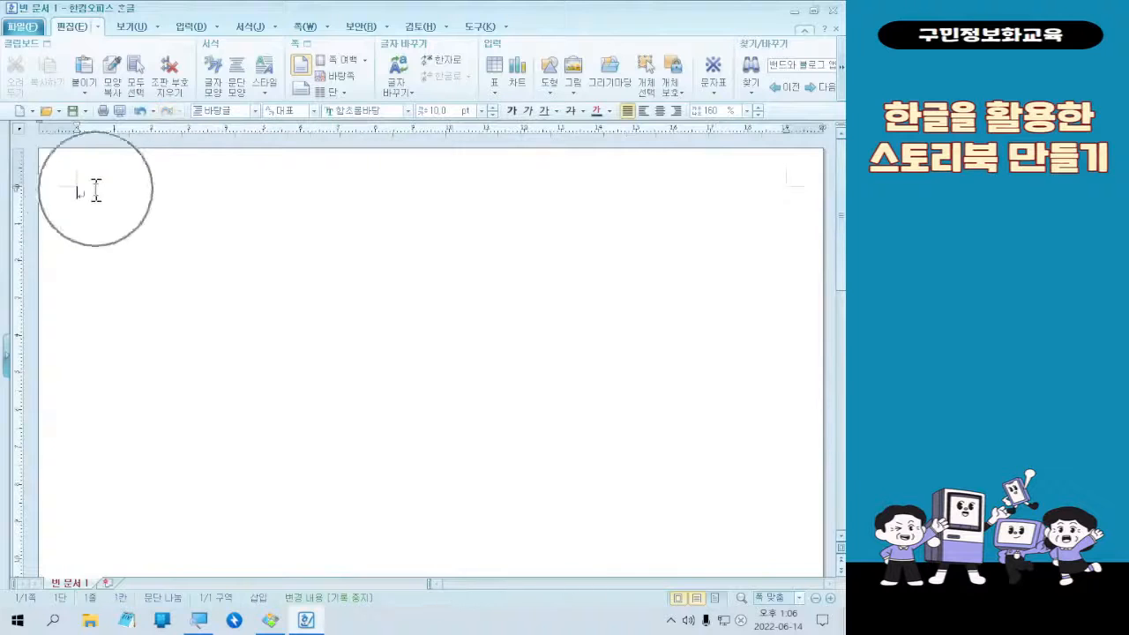
left_click(94, 191)
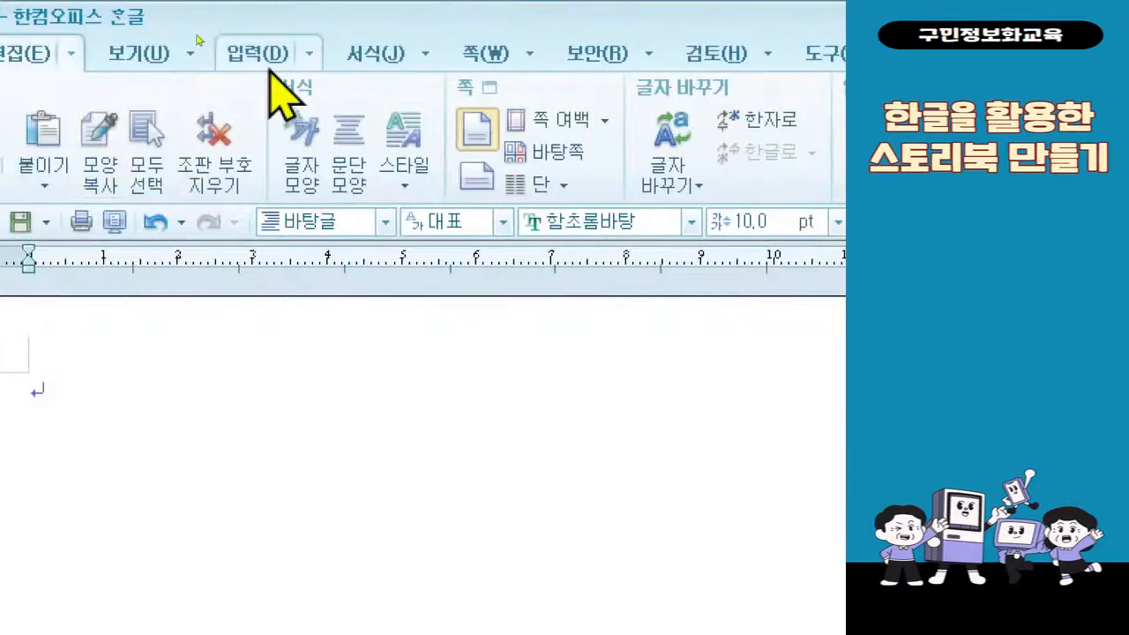
Step: Insert a table with 1 row and 1 column on the blank page, keeping 글자처럼 취급 enabled
left_click(264, 54)
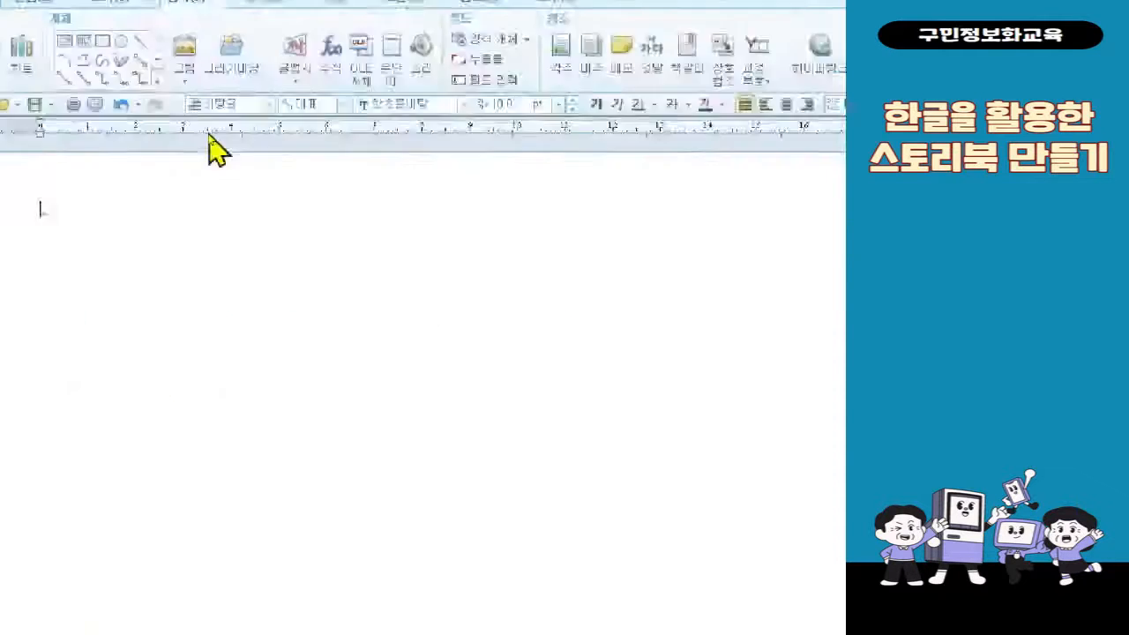
left_click(18, 63)
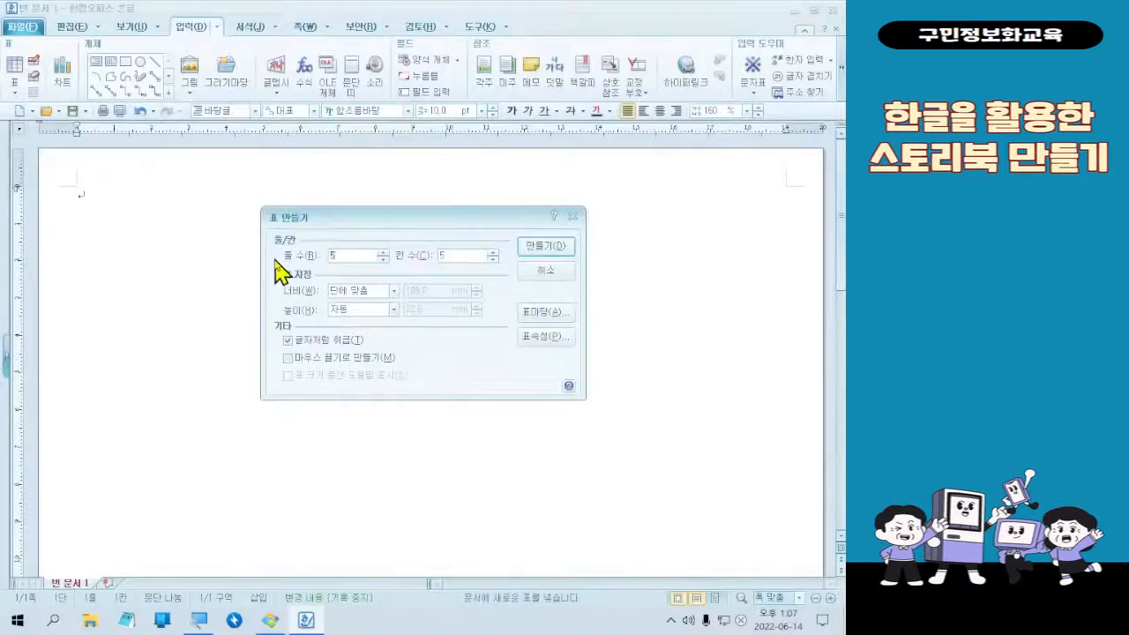
type("1")
key("Tab")
type("1")
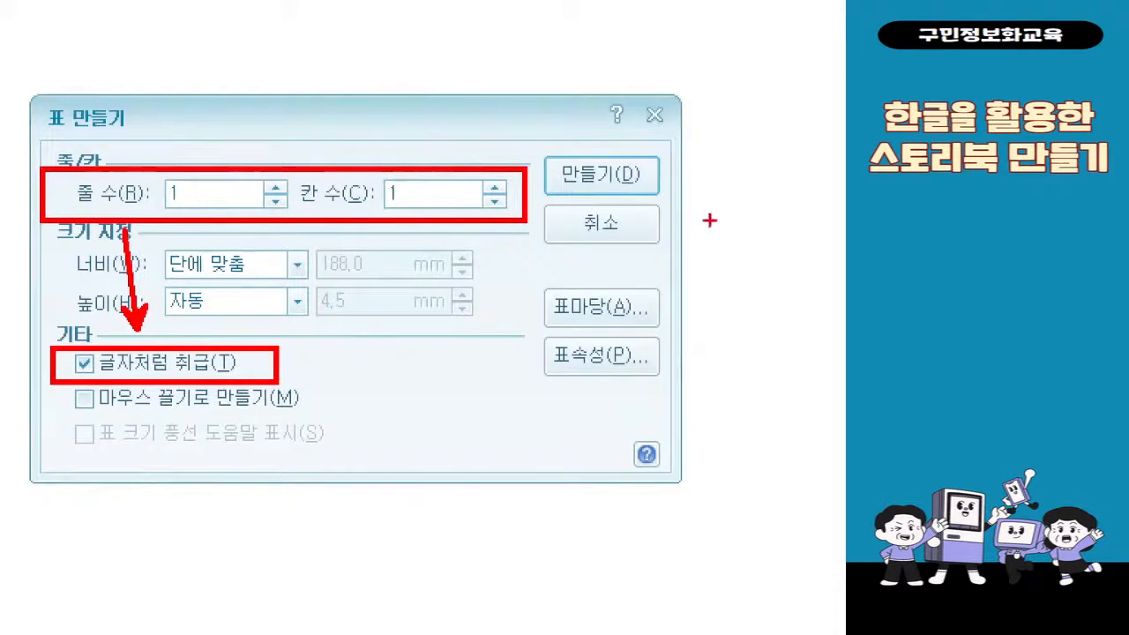
mouse_move(629, 212)
left_mouse_down()
mouse_move(559, 211)
mouse_move(550, 143)
mouse_move(666, 131)
mouse_move(675, 187)
mouse_move(633, 198)
left_mouse_up()
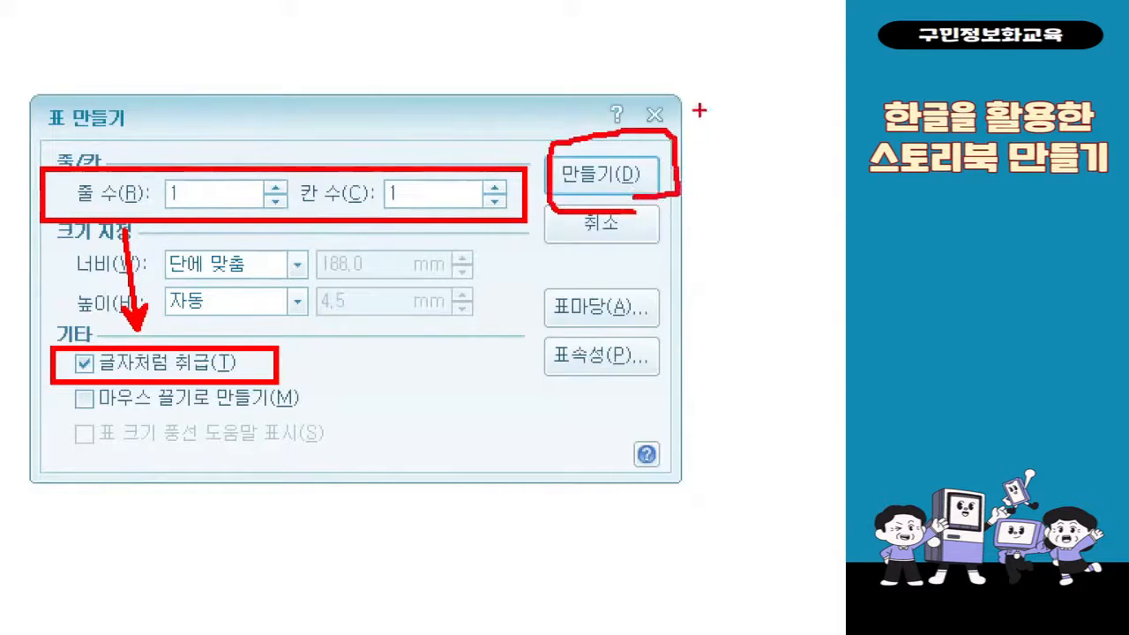
mouse_move(653, 124)
left_mouse_down()
mouse_move(698, 89)
mouse_move(650, 81)
mouse_move(743, 112)
mouse_move(622, 115)
left_mouse_up()
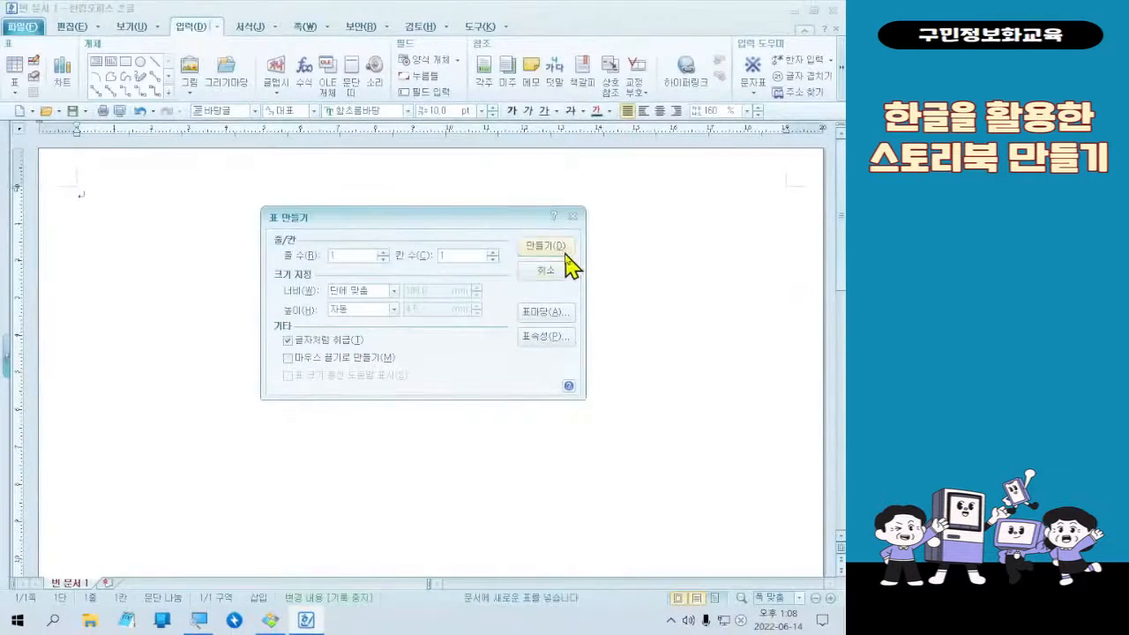
left_click(631, 181)
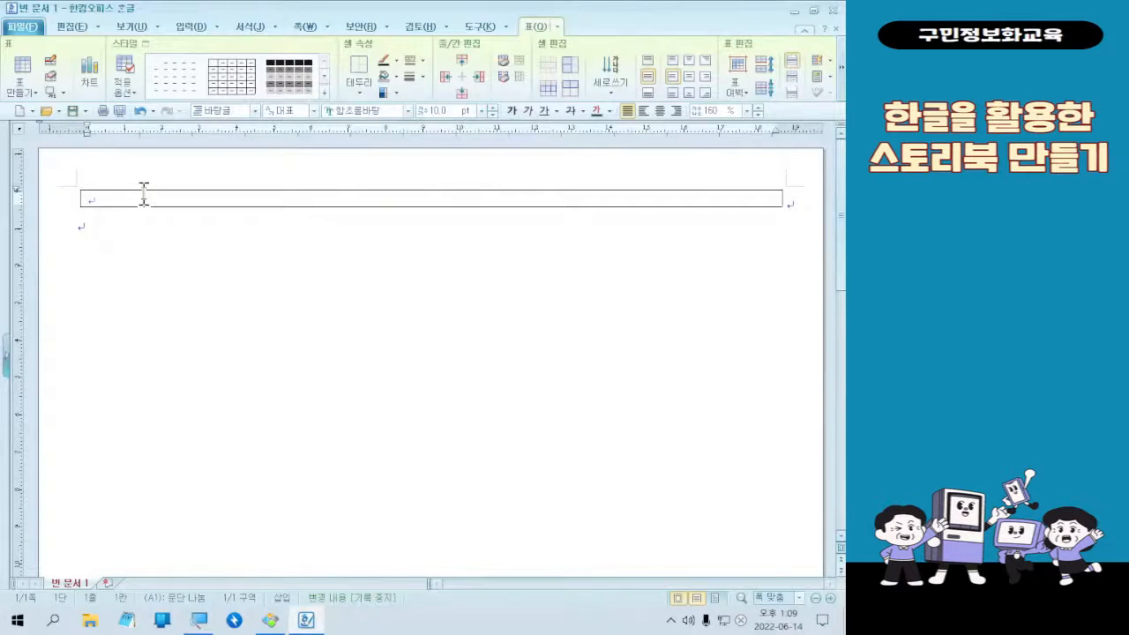
Step: Split the table's single cell into 2 columns (칸 수 2), with the row split turned off
left_click_drag(228, 165, 227, 274)
key("Escape")
left_click(173, 198)
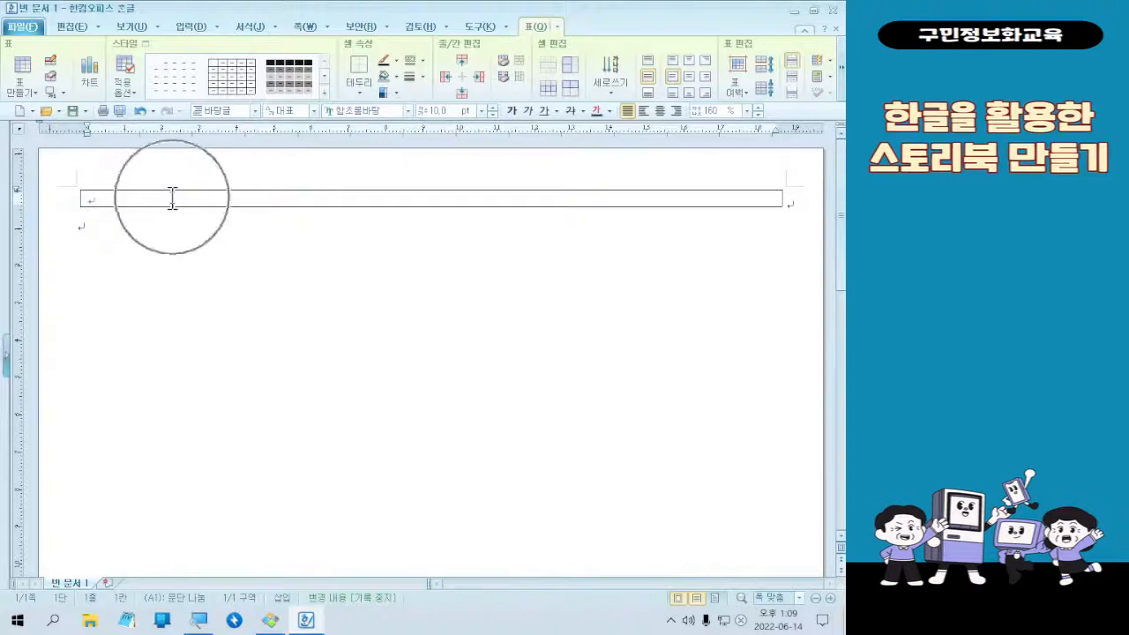
left_click(173, 197)
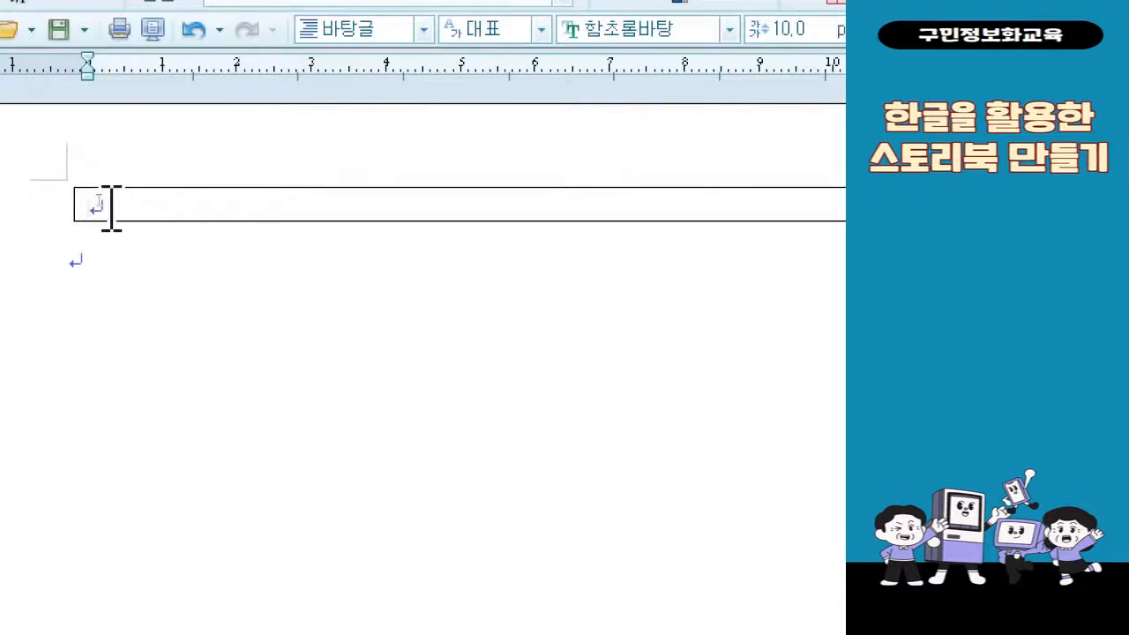
right_click(110, 208)
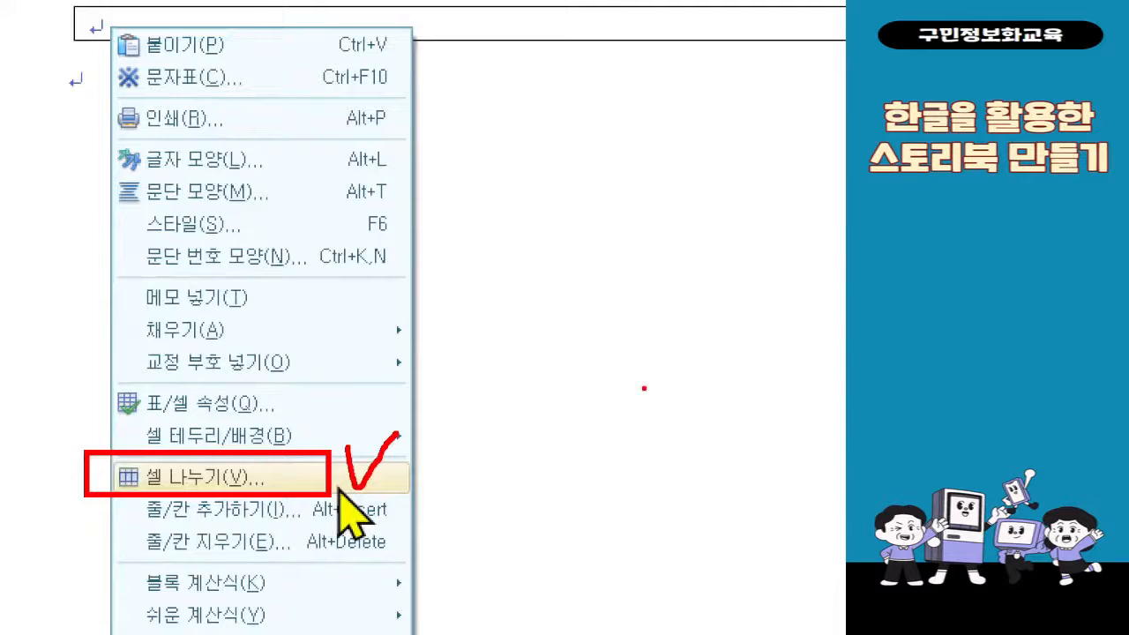
key("Escape")
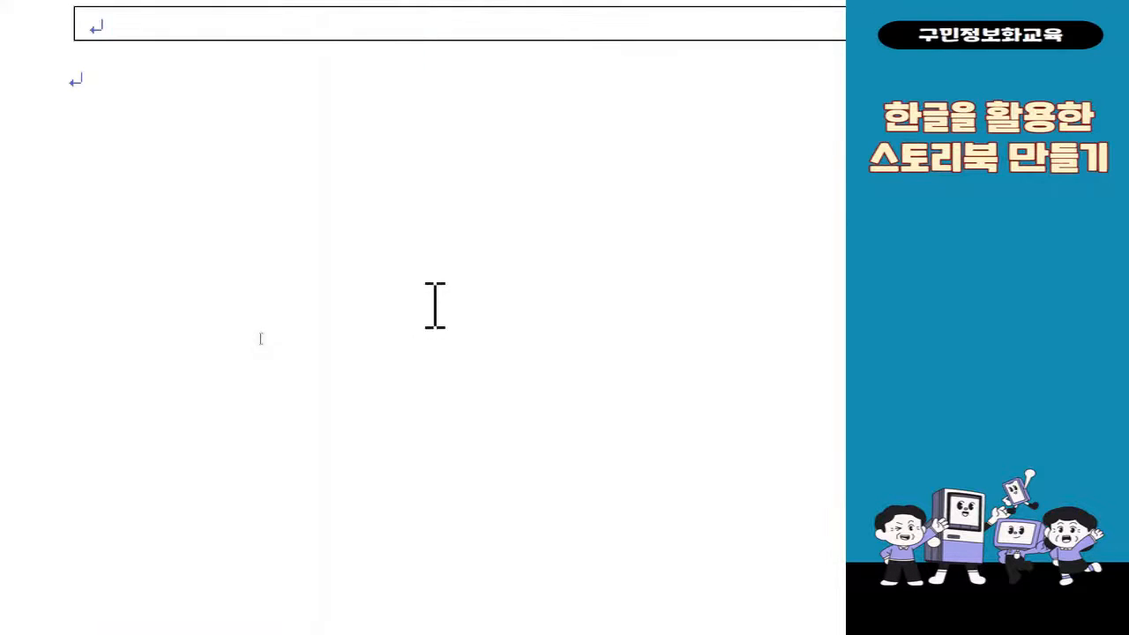
key("ctrl+4")
right_click(167, 198)
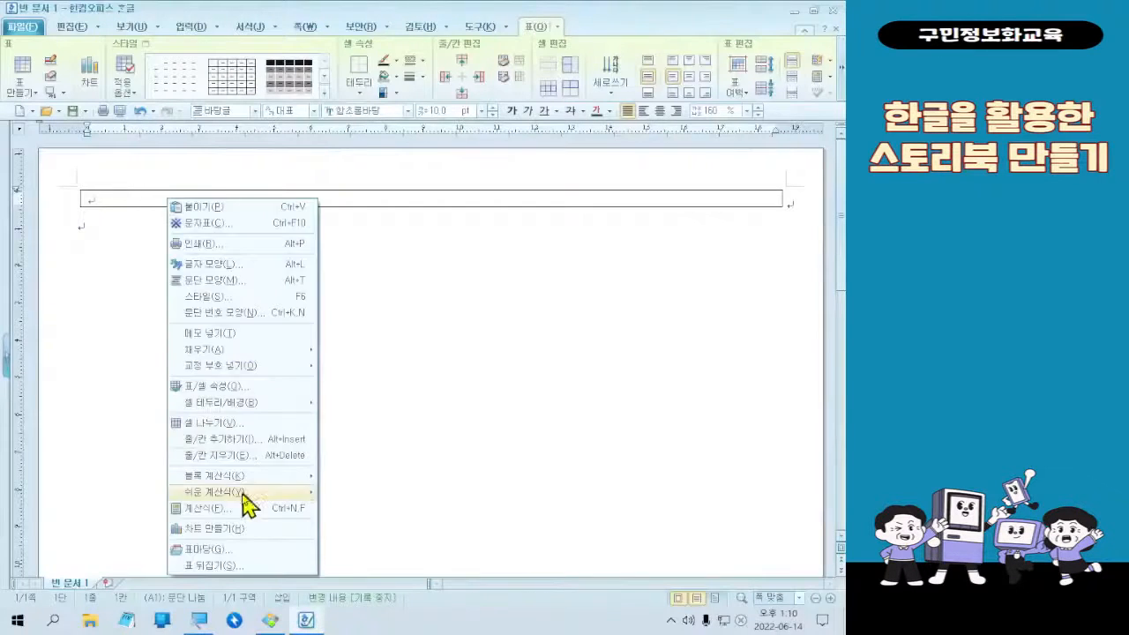
left_click(264, 424)
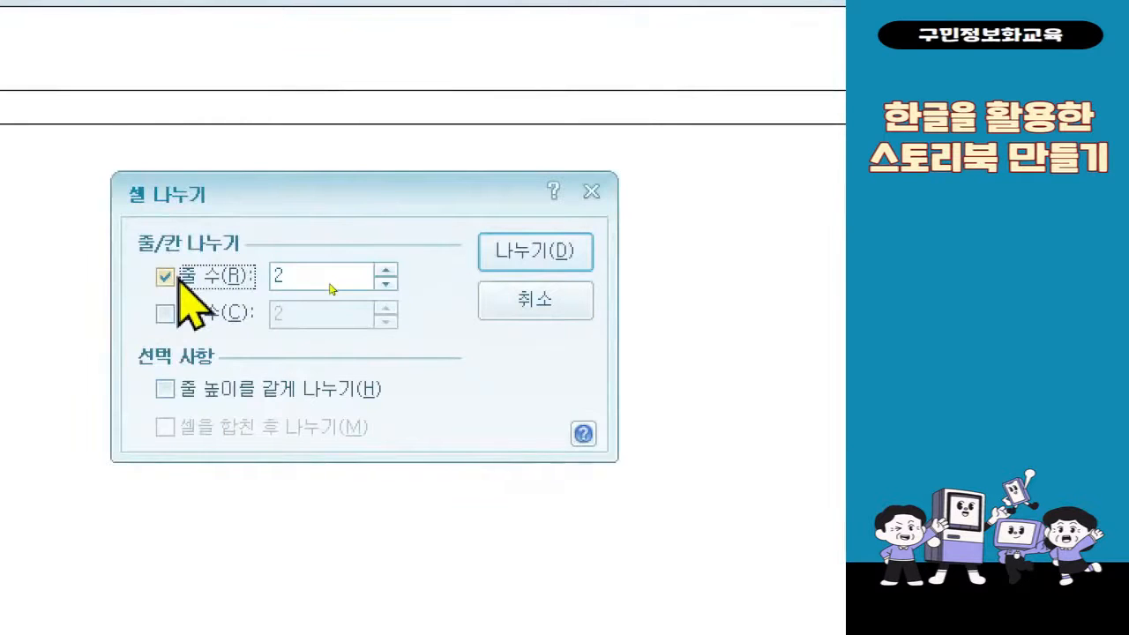
left_click(179, 276)
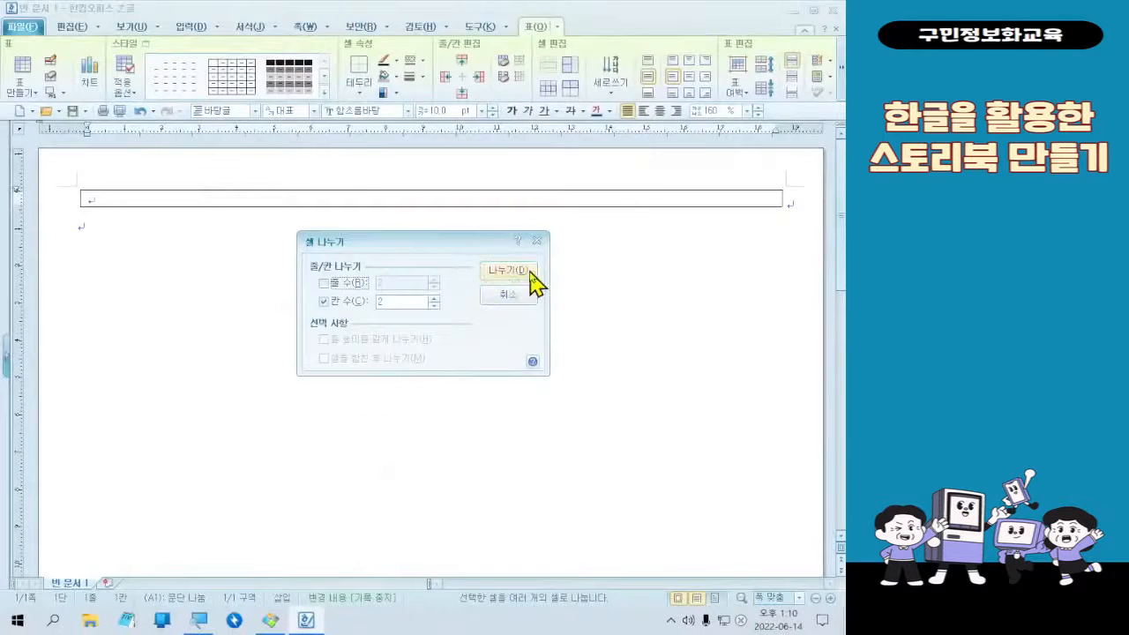
left_click(508, 270)
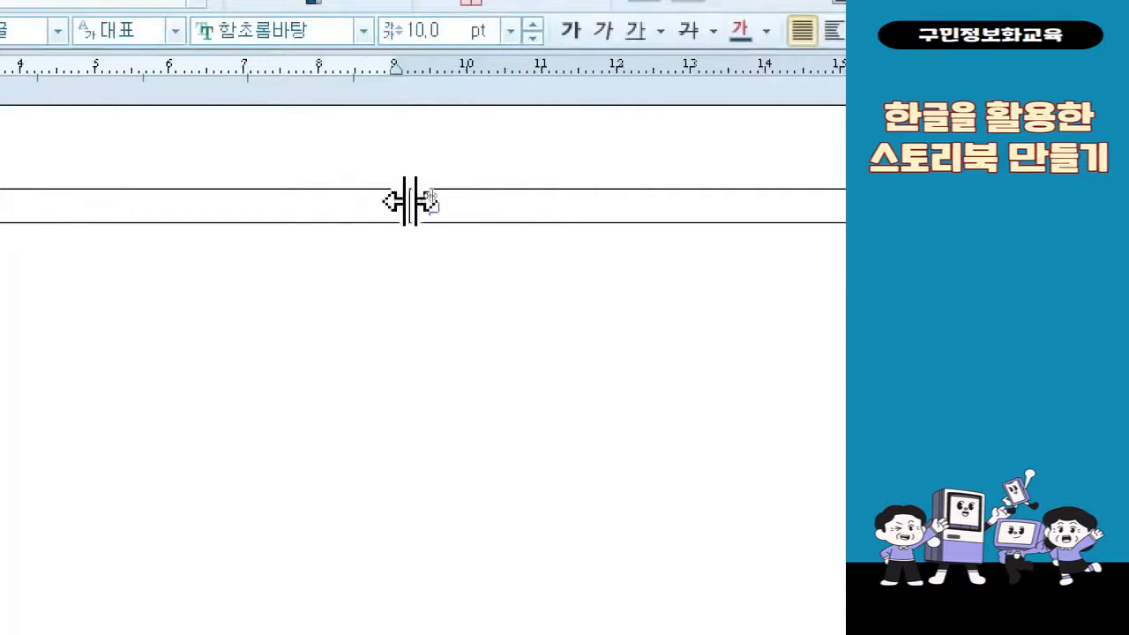
Step: Move the divider between the two cells to make the left cell about 46 mm wide, undoing the stray character entered in it
left_click_drag(410, 201, 112, 196)
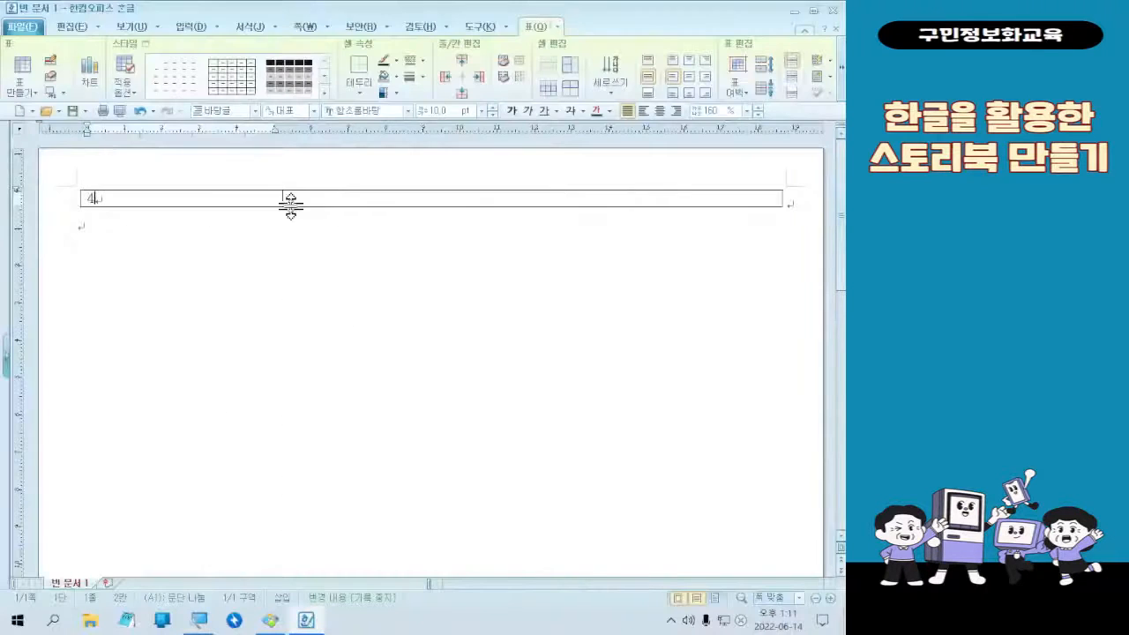
key("ctrl+z")
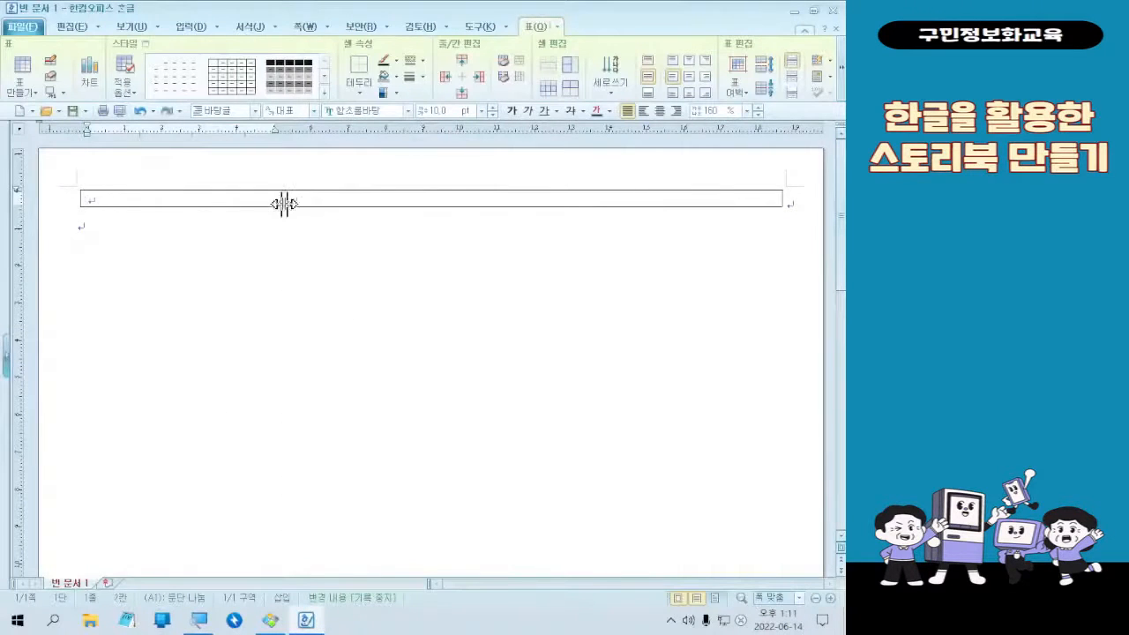
left_click_drag(284, 203, 252, 202)
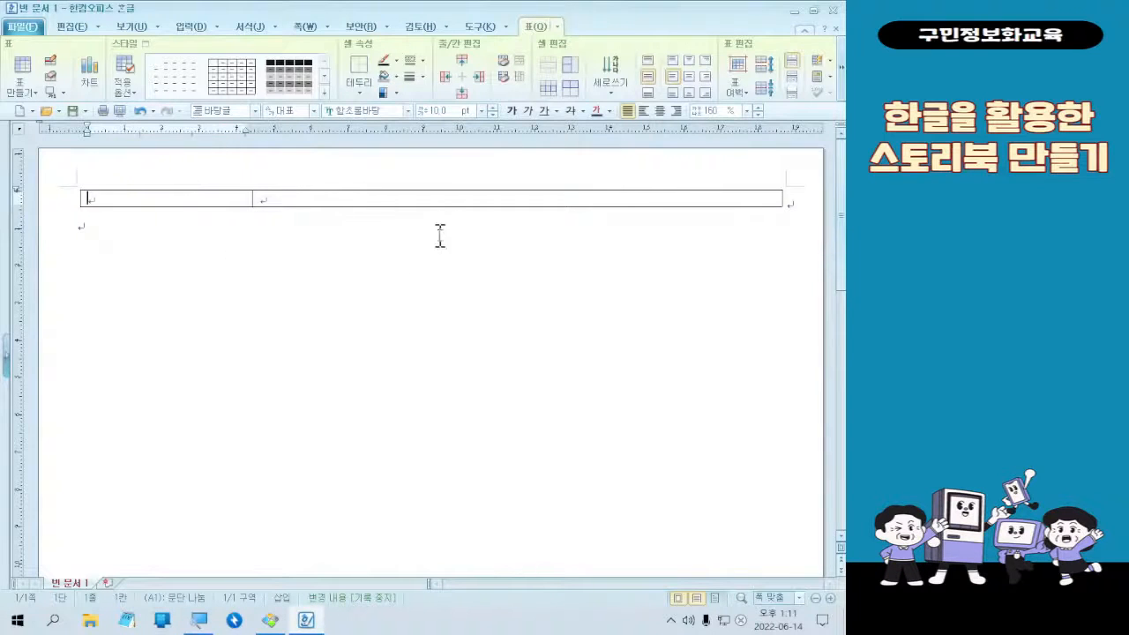
Step: Try turning off 글자처럼 취급 for the table
left_click(841, 66)
left_click(841, 66)
left_click(841, 66)
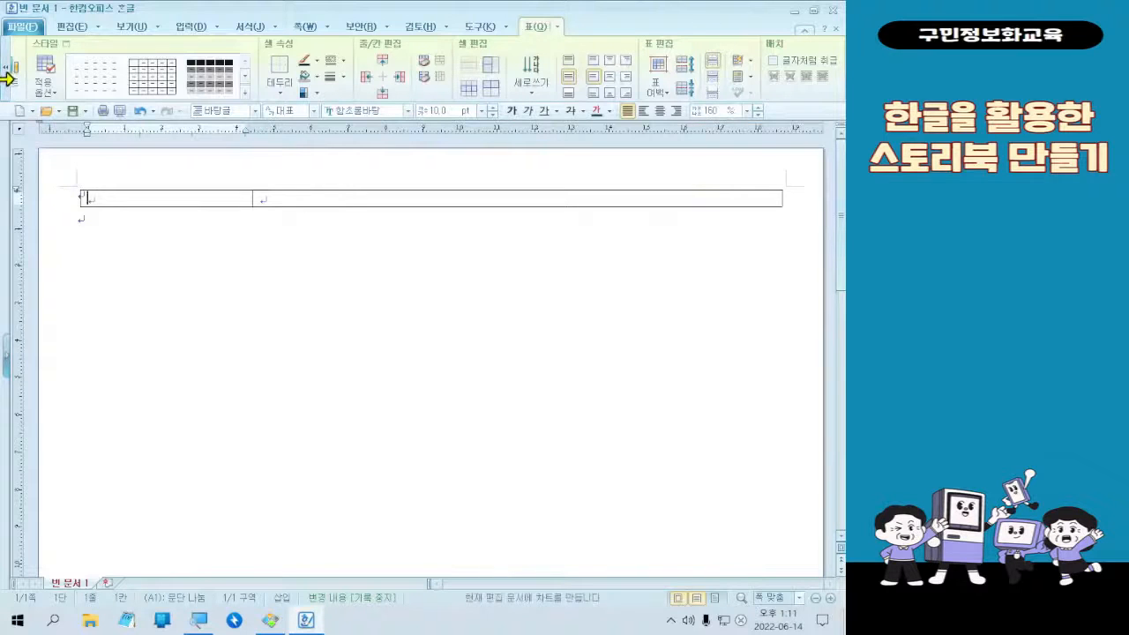
left_click(7, 77)
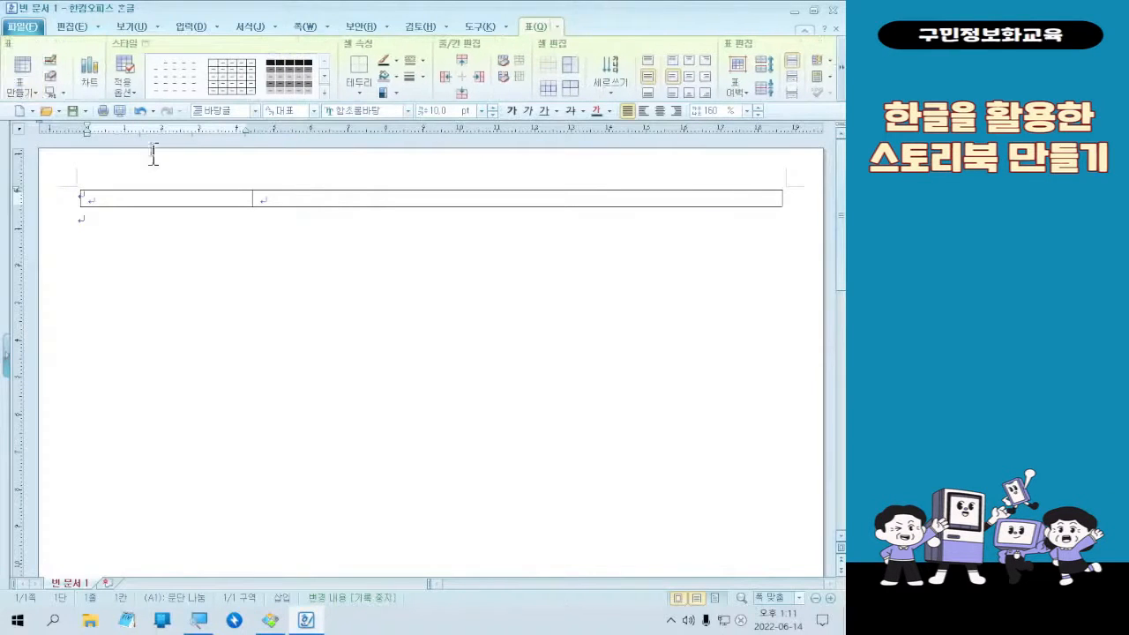
left_click(131, 92)
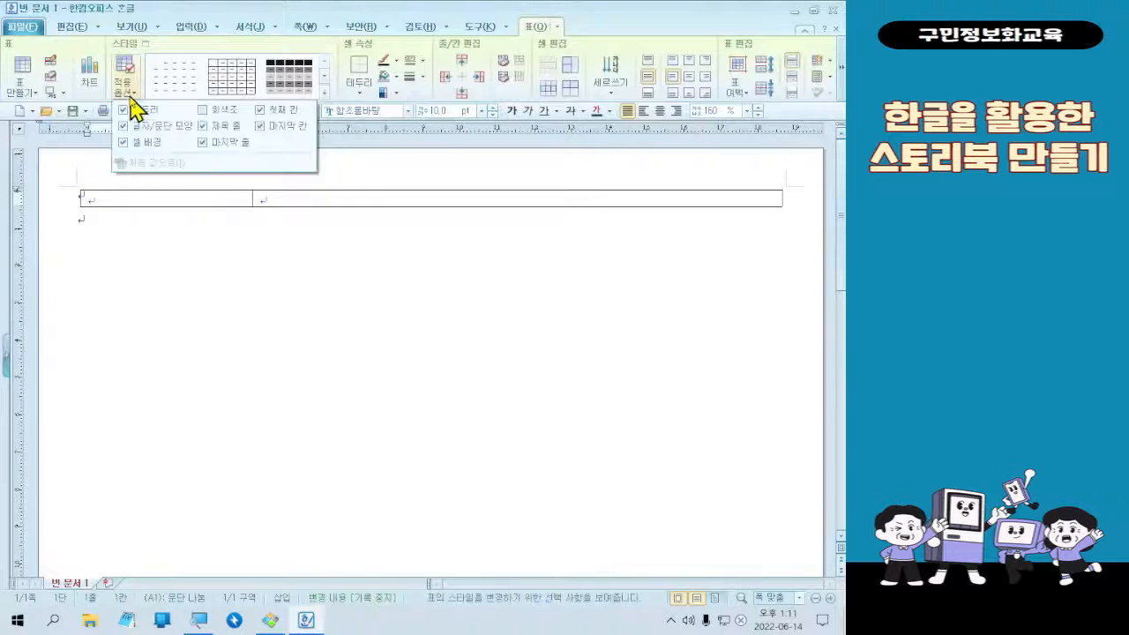
left_click(131, 95)
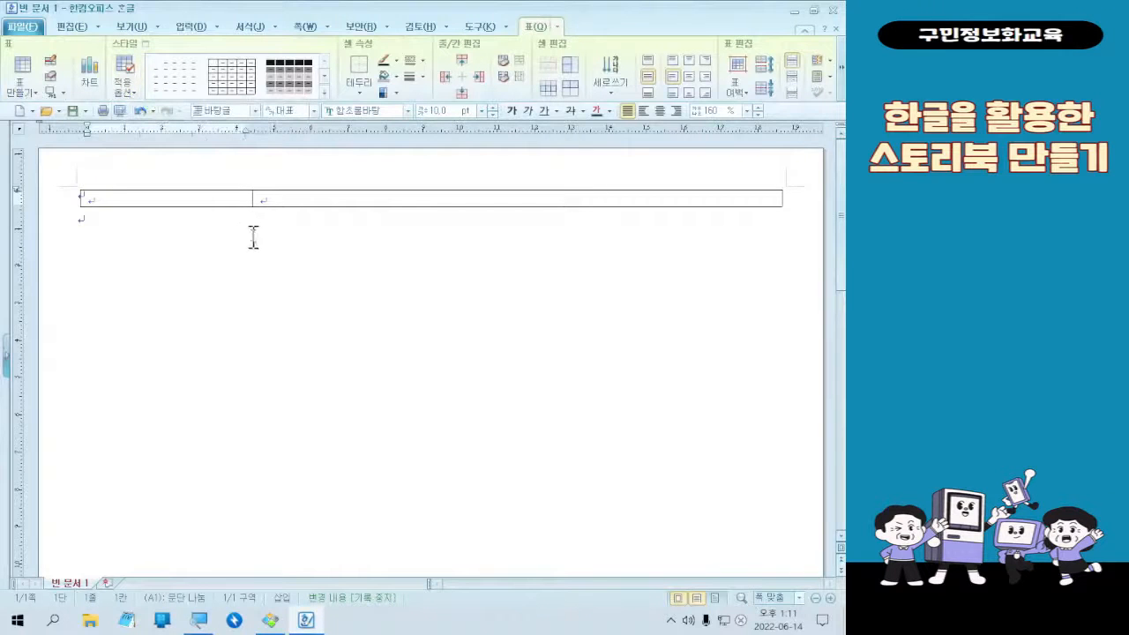
Step: Review the 기본 and 표 settings in the table's object properties
right_click(273, 189)
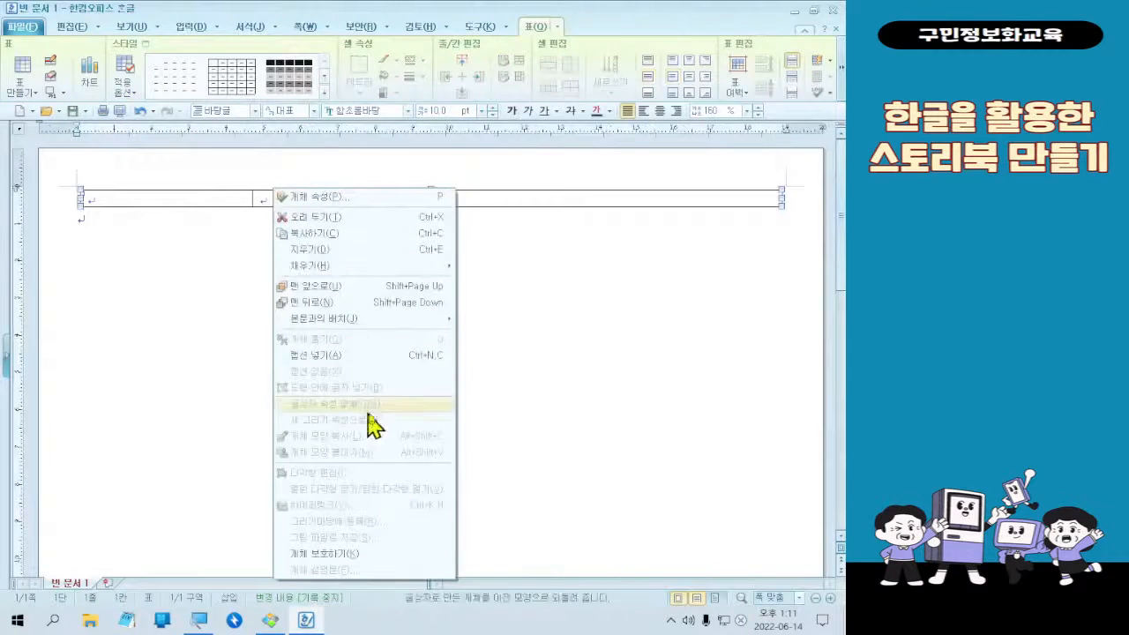
left_click(439, 199)
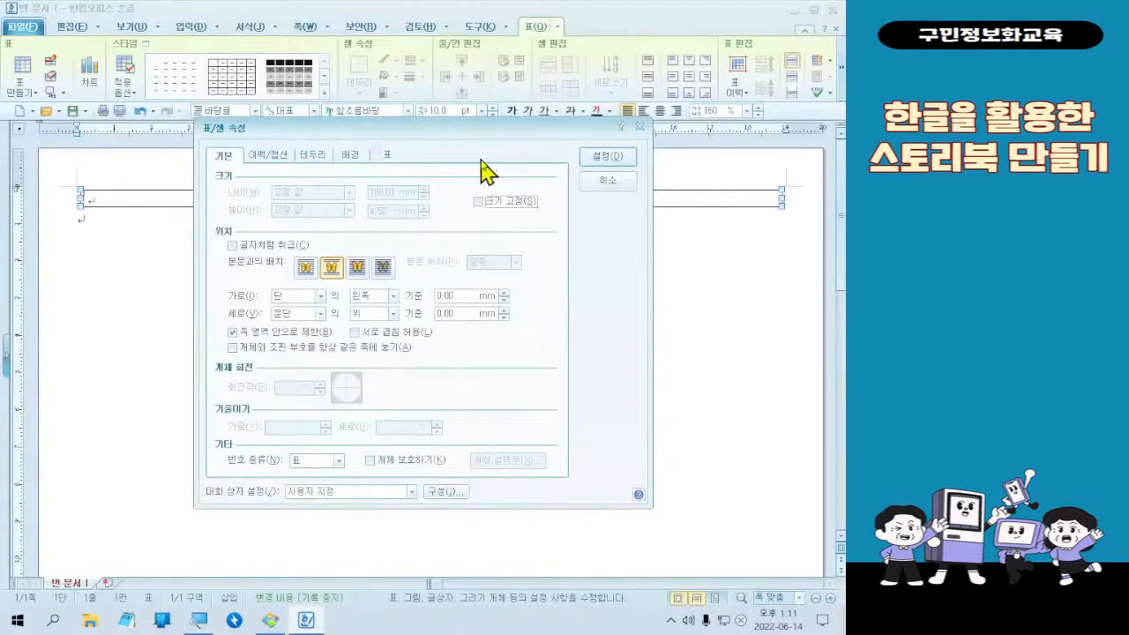
left_click(389, 157)
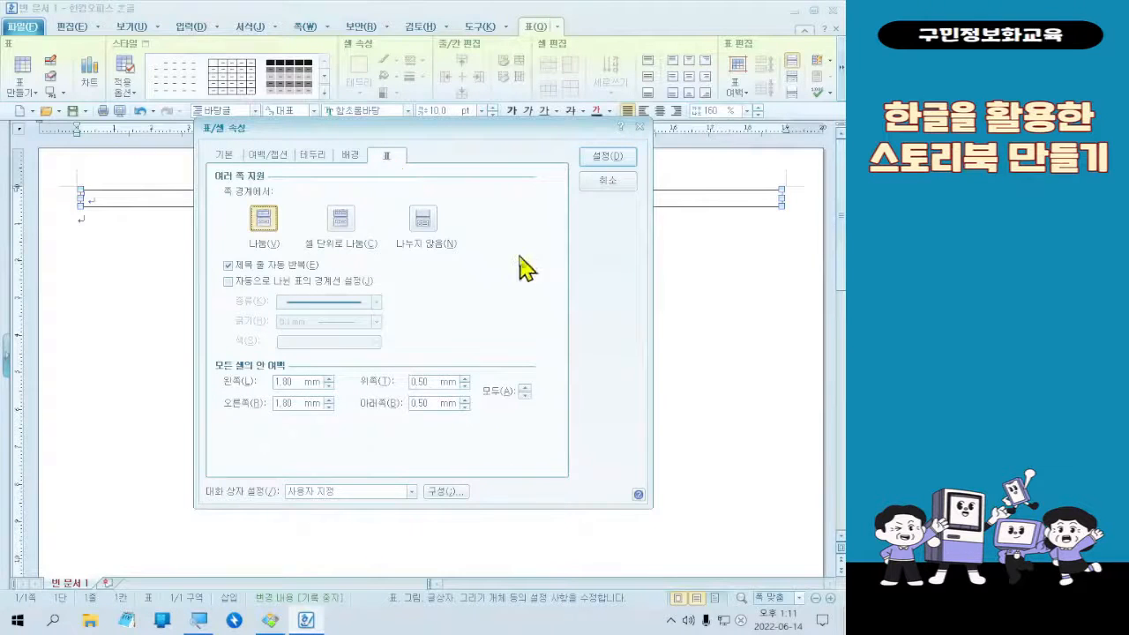
left_click(600, 187)
left_click(295, 252)
Step: Check the table's 기본 properties again and undo the 글자처럼 취급 change
right_click(148, 201)
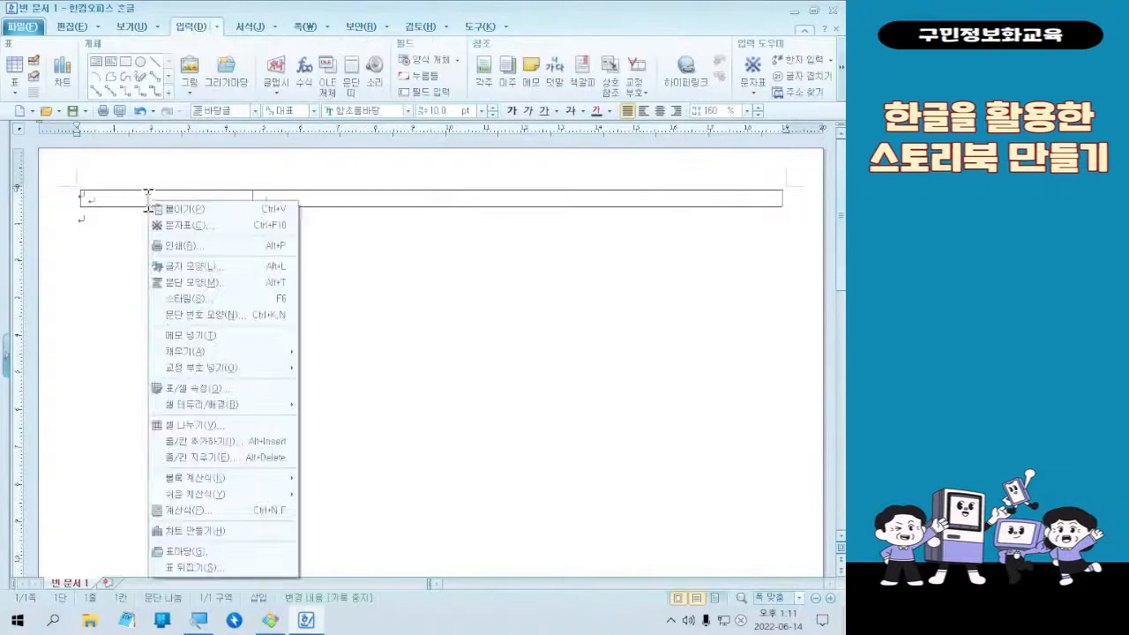
left_click(74, 200)
left_click(124, 195)
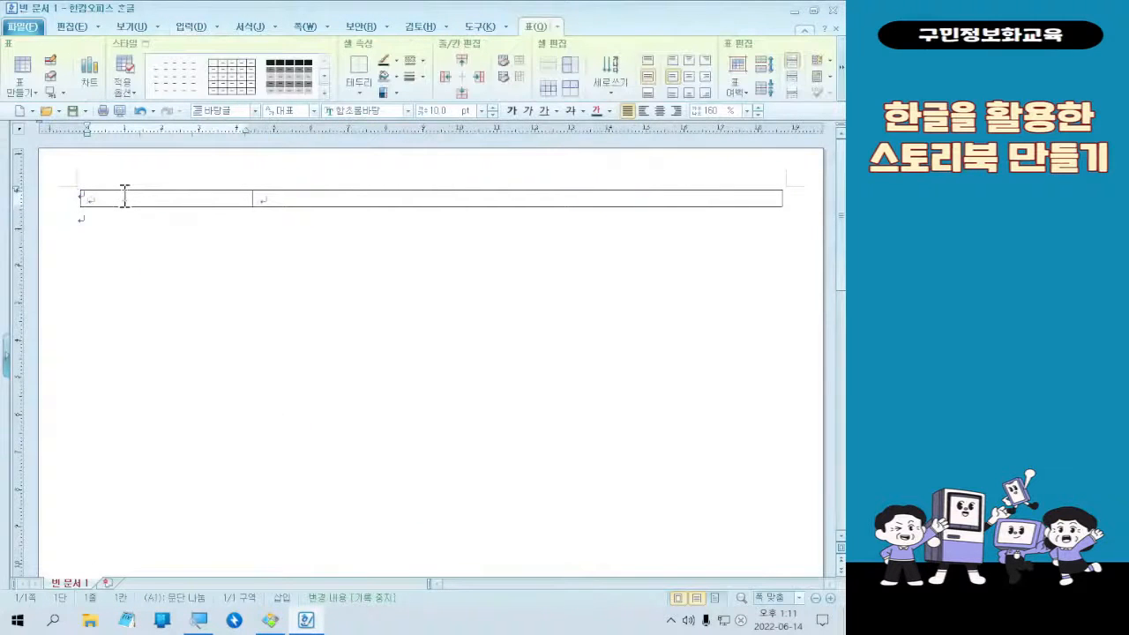
left_click(135, 192)
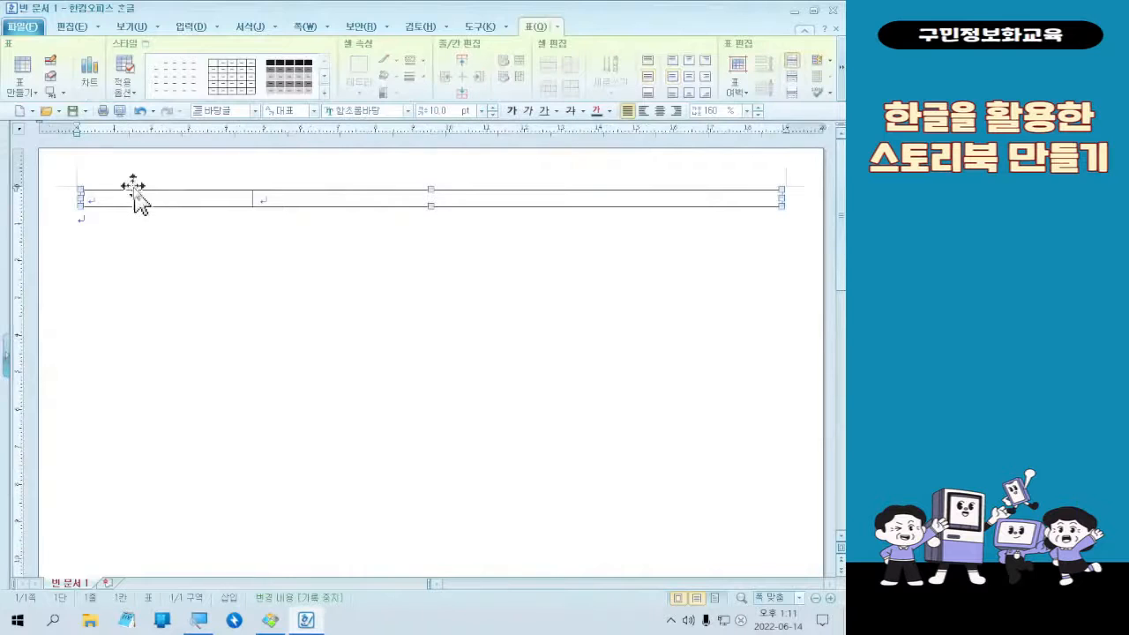
double_click(134, 192)
left_click(224, 155)
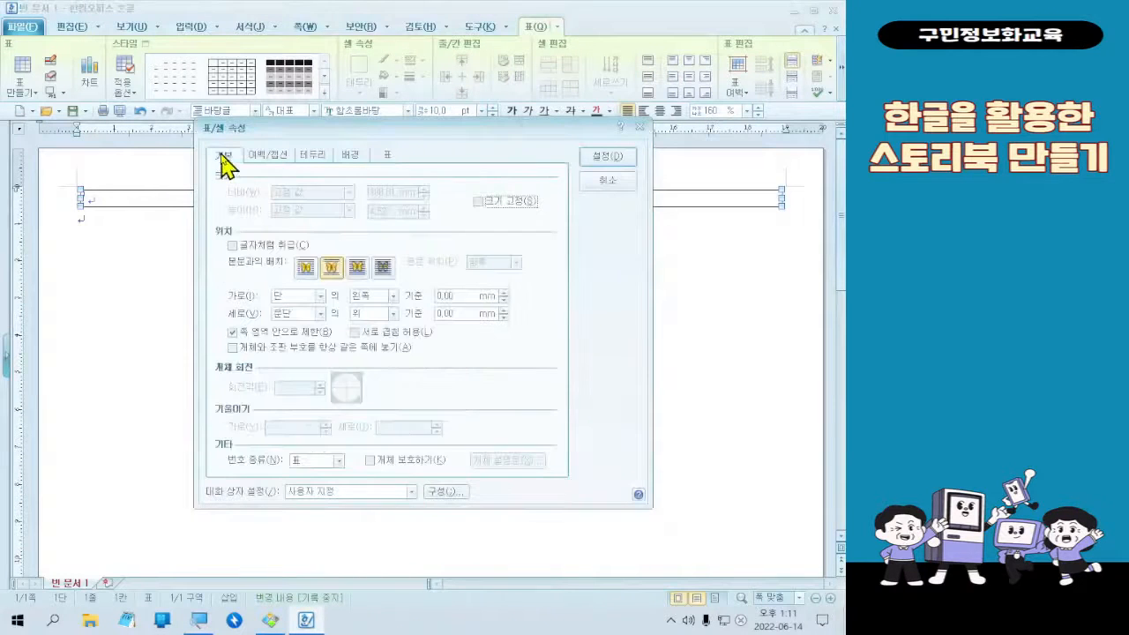
left_click(601, 157)
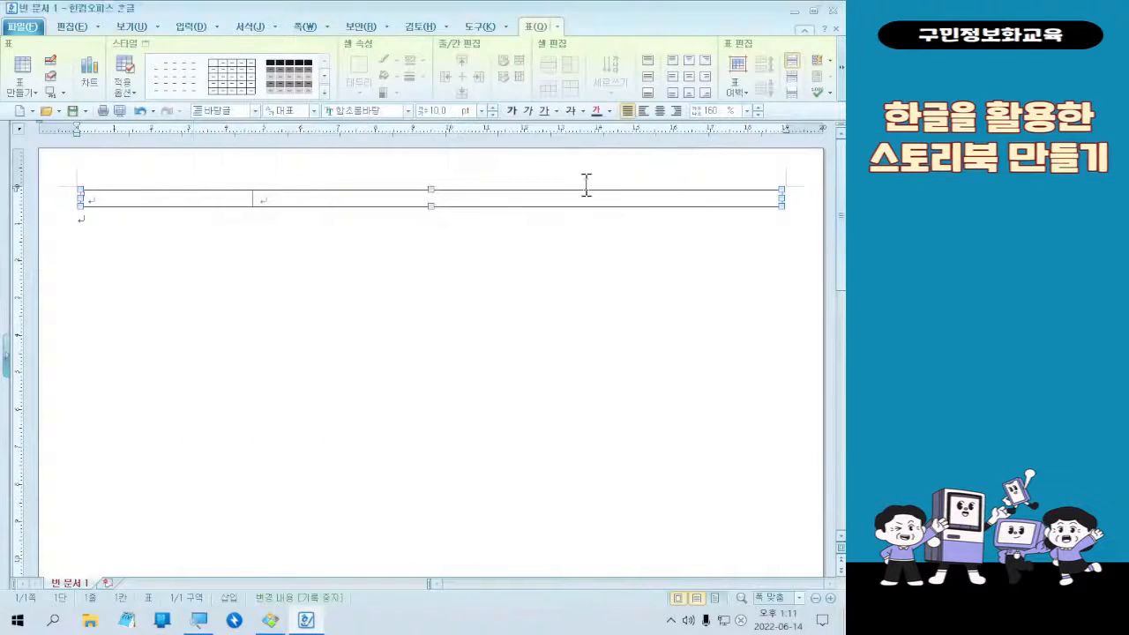
left_click(234, 238)
left_click(140, 113)
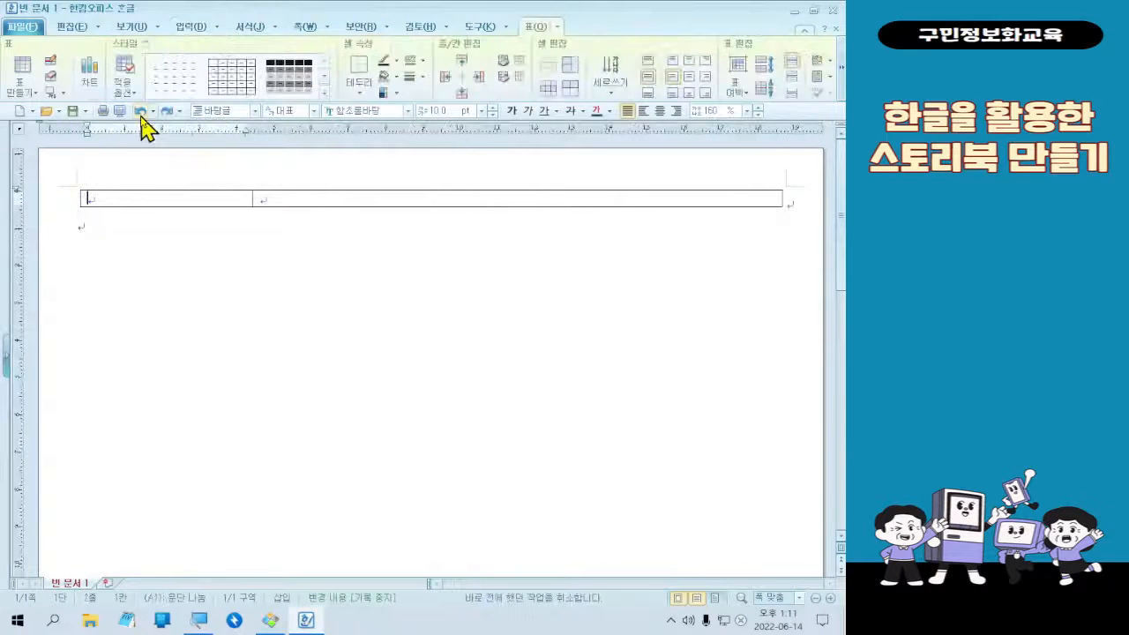
Step: In the left cell's 표/셀 속성, enable 셀 크기 적용 and set the cell height to 35 mm
right_click(125, 192)
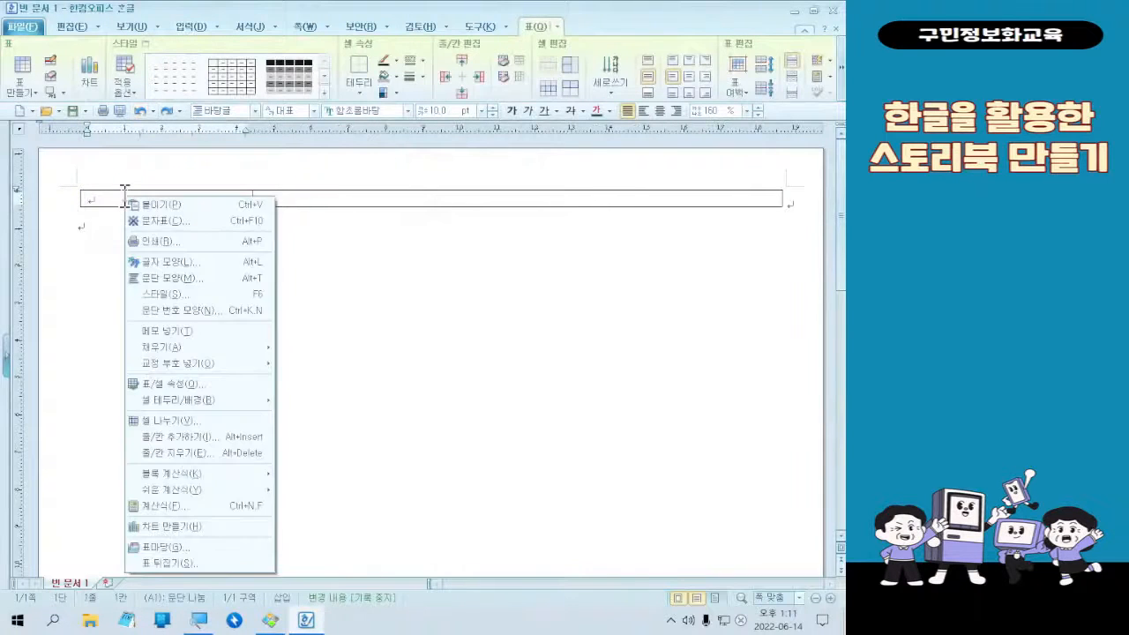
left_click(124, 192)
right_click(124, 193)
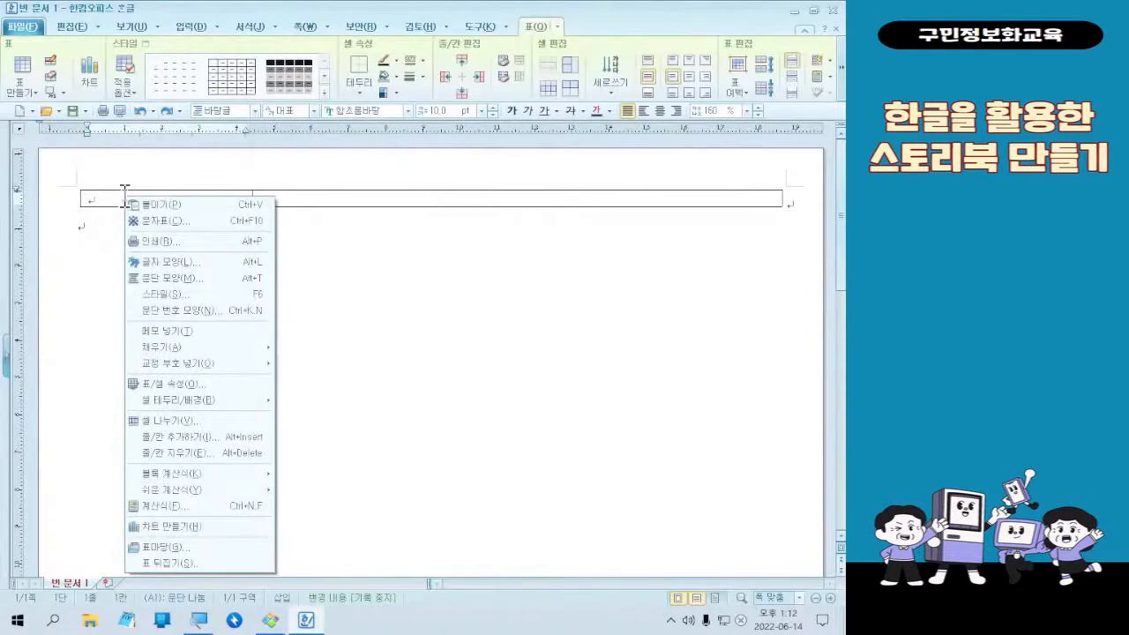
left_click(188, 385)
left_click(349, 157)
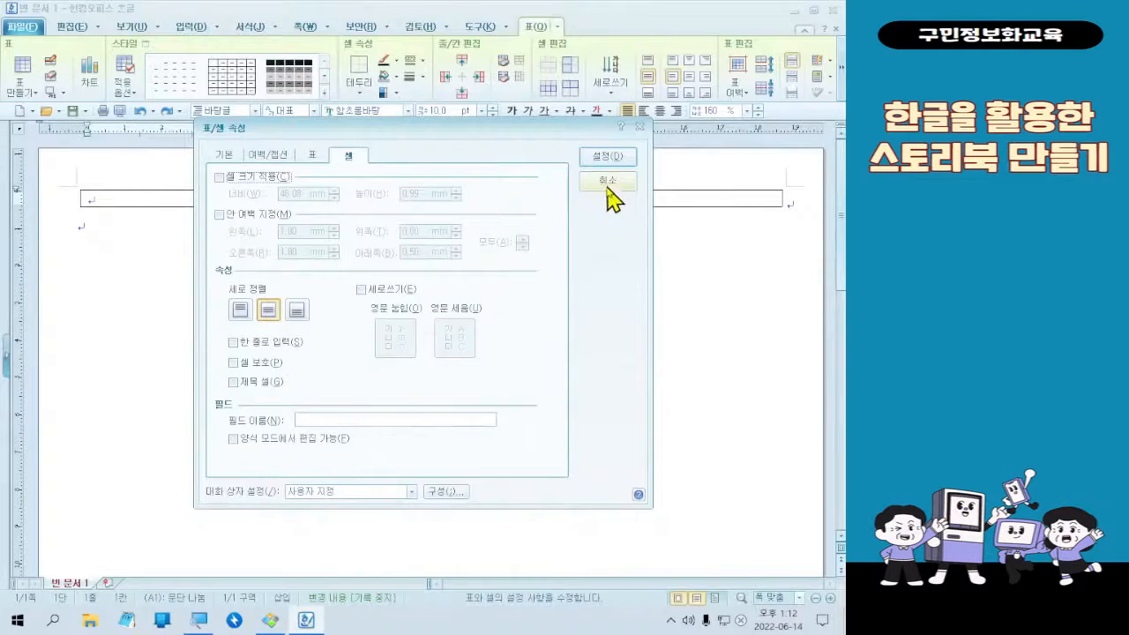
left_click(276, 177)
left_click(415, 195)
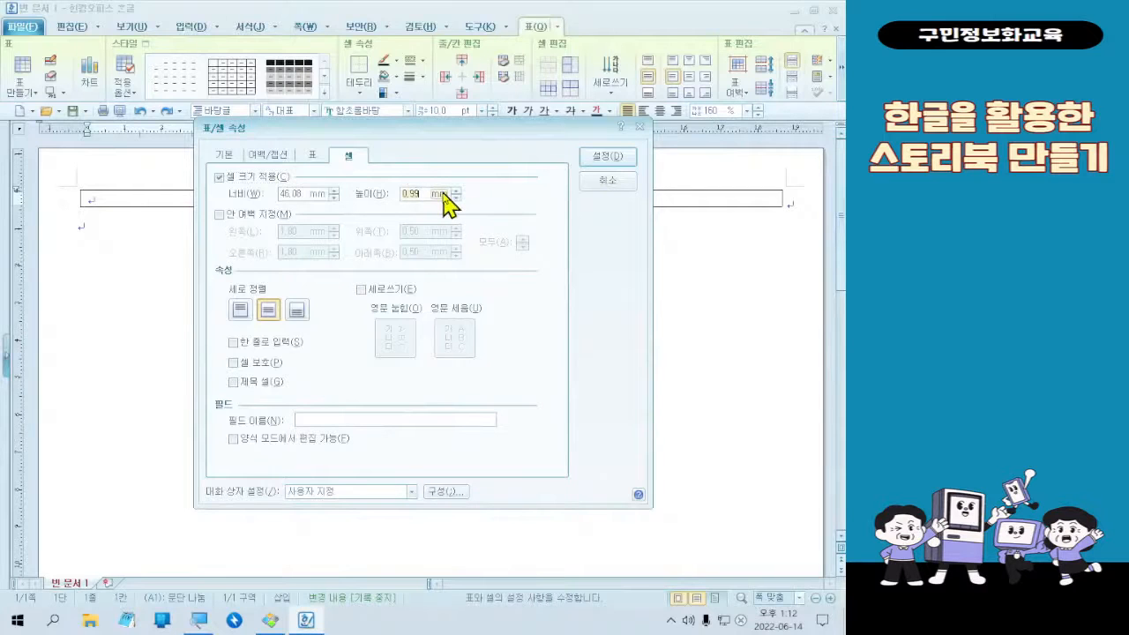
type("35")
key("Return")
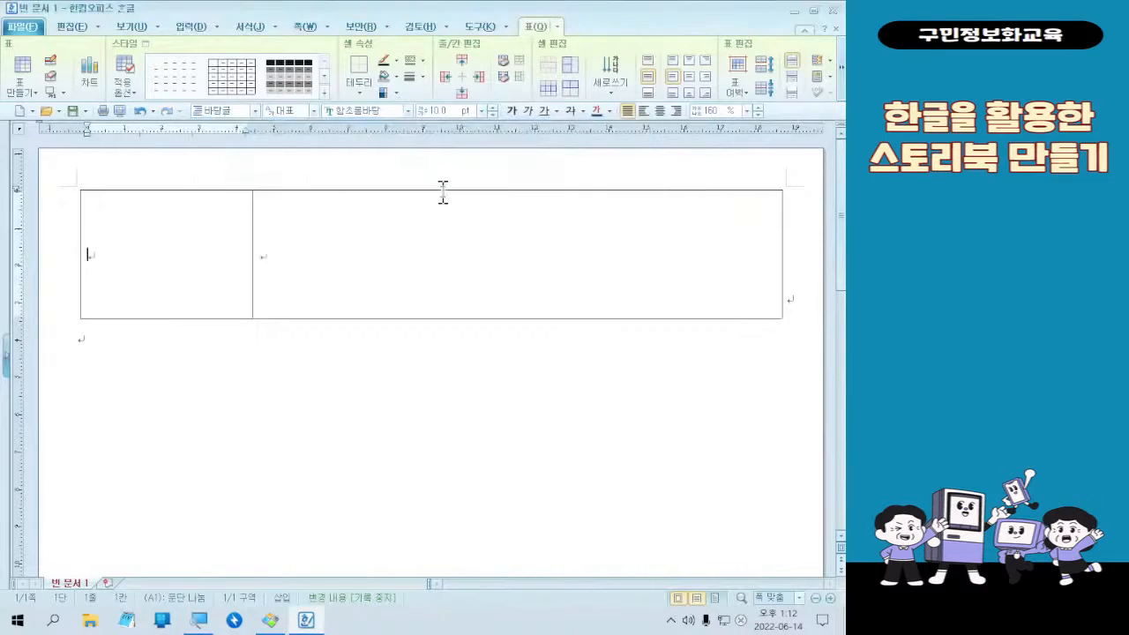
Step: Undo the left cell's last height change
key("ctrl+z")
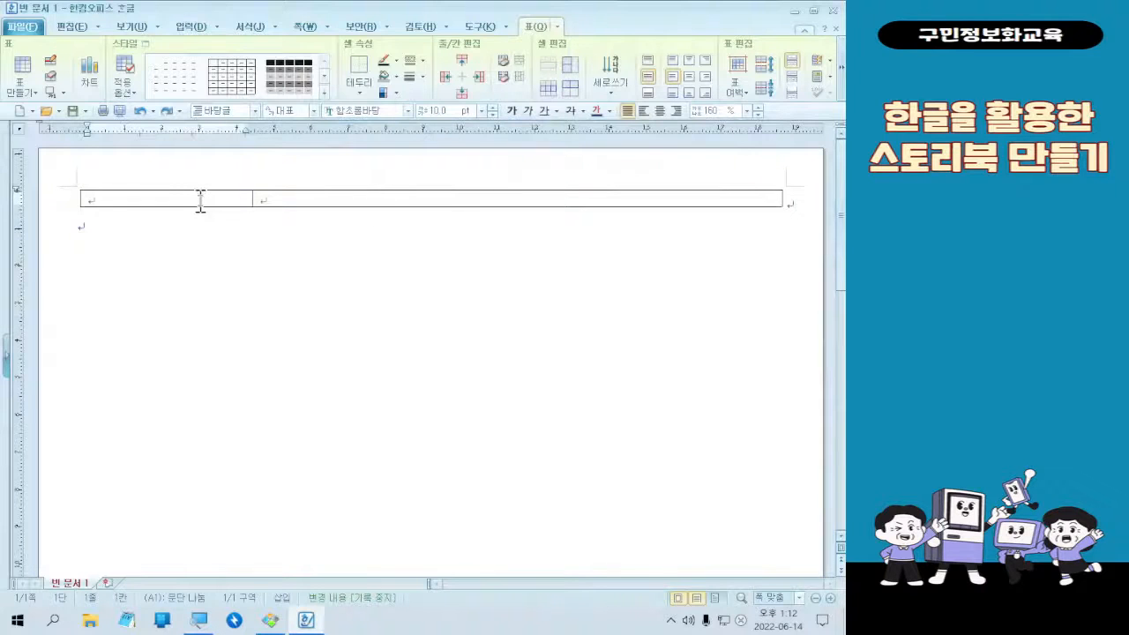
left_click(201, 200)
right_click(200, 200)
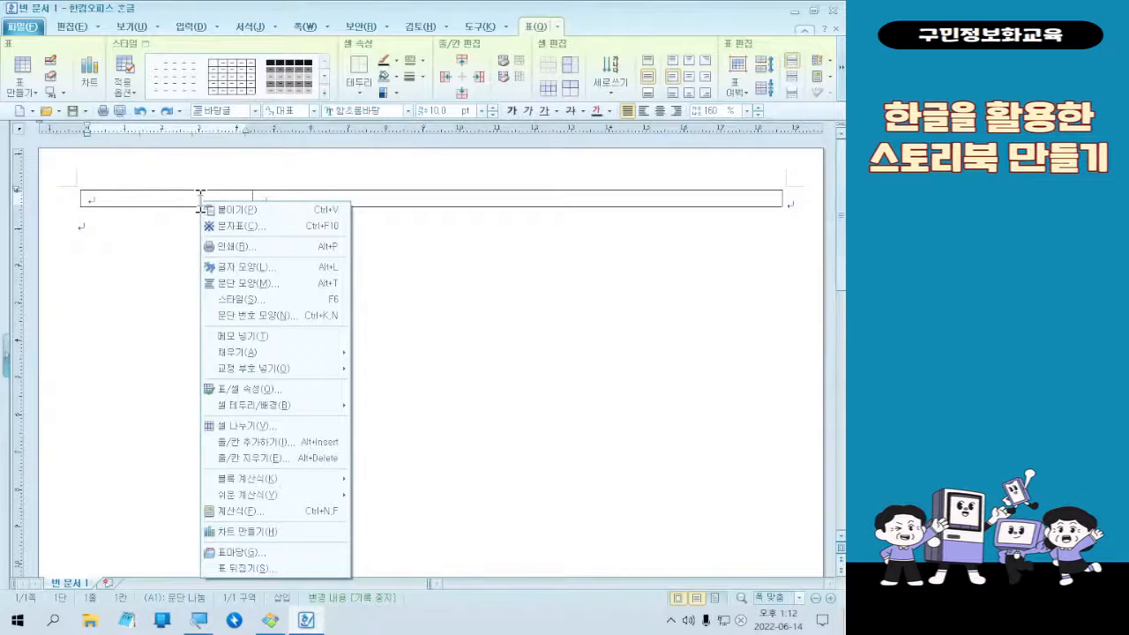
key("Escape")
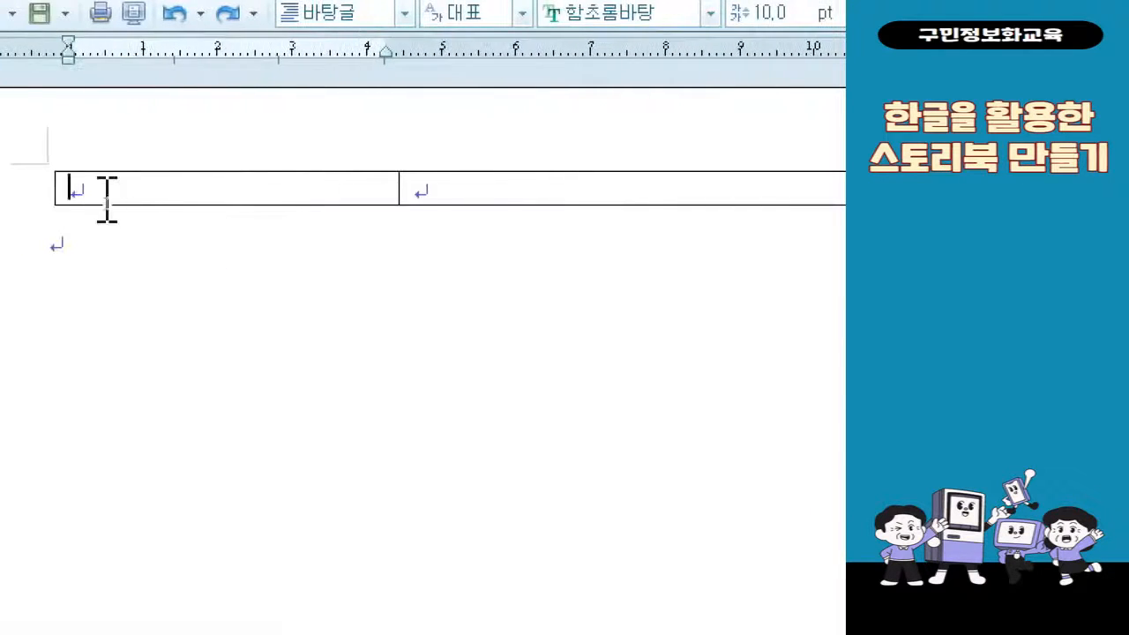
Step: In the left cell's 표/셀 속성, enable 셀 크기 적용 and set the cell height to 34.5 mm
left_click(30, 201)
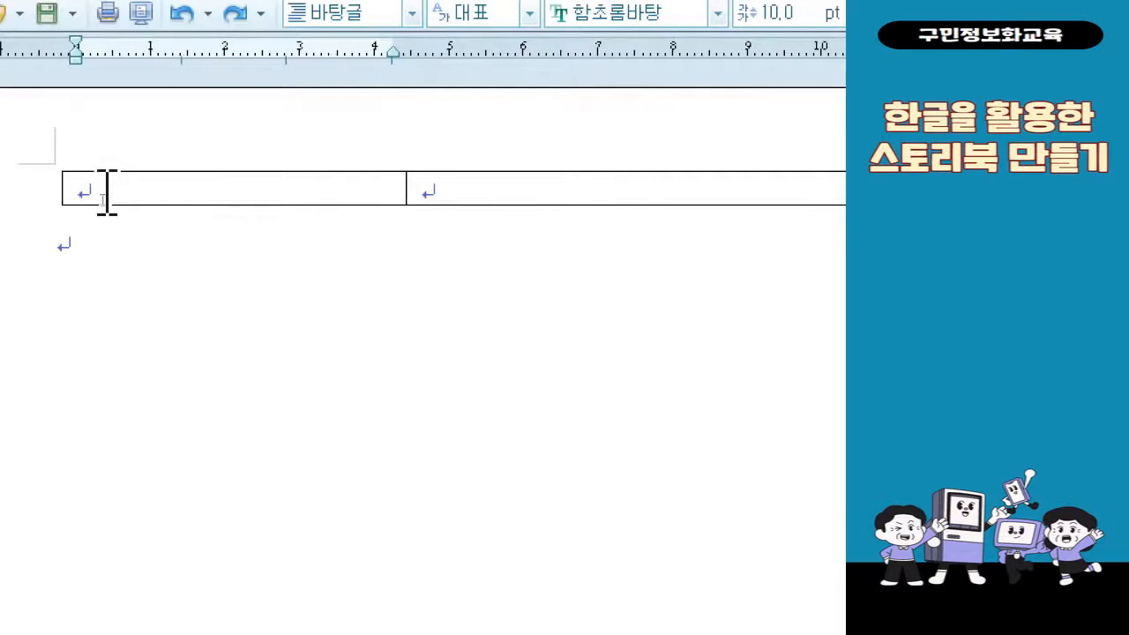
right_click(106, 192)
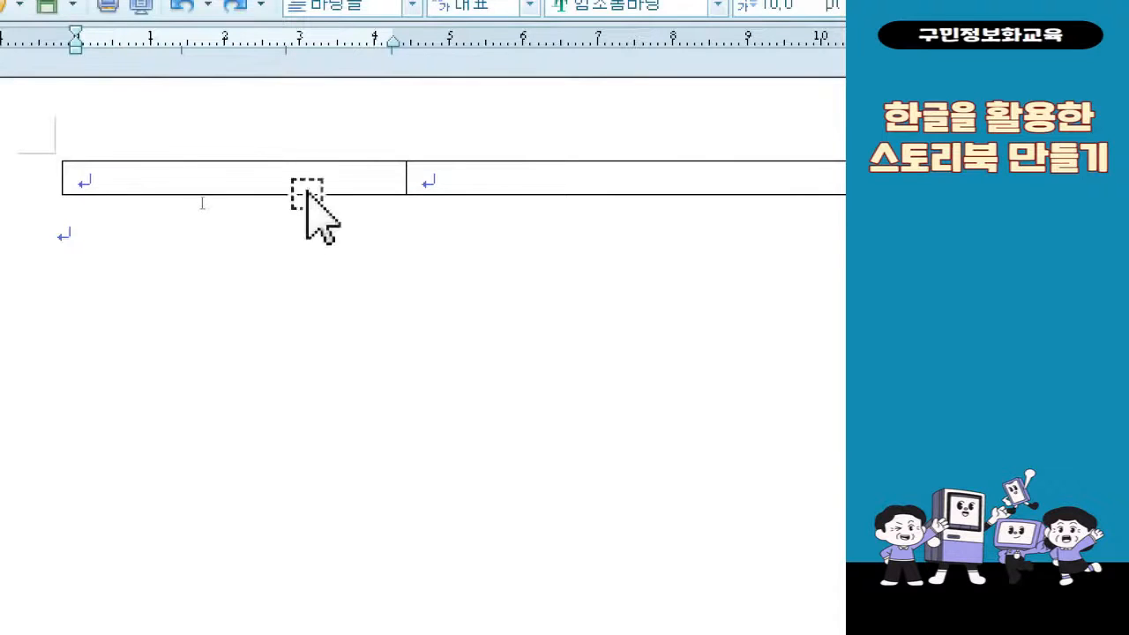
right_click(307, 185)
left_click(435, 561)
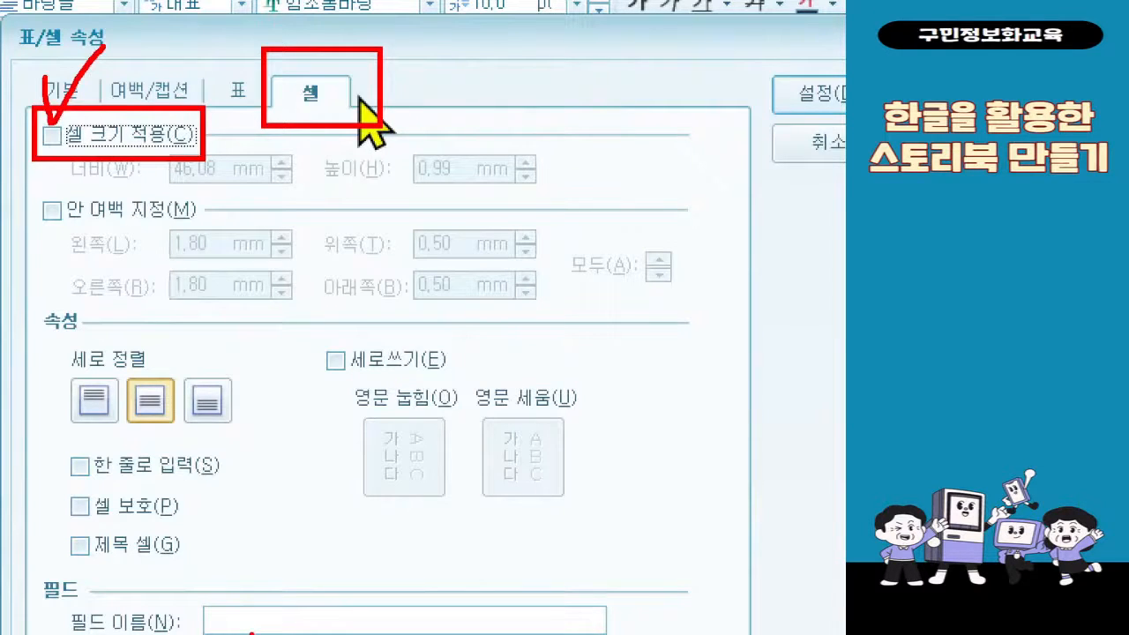
left_click(161, 135)
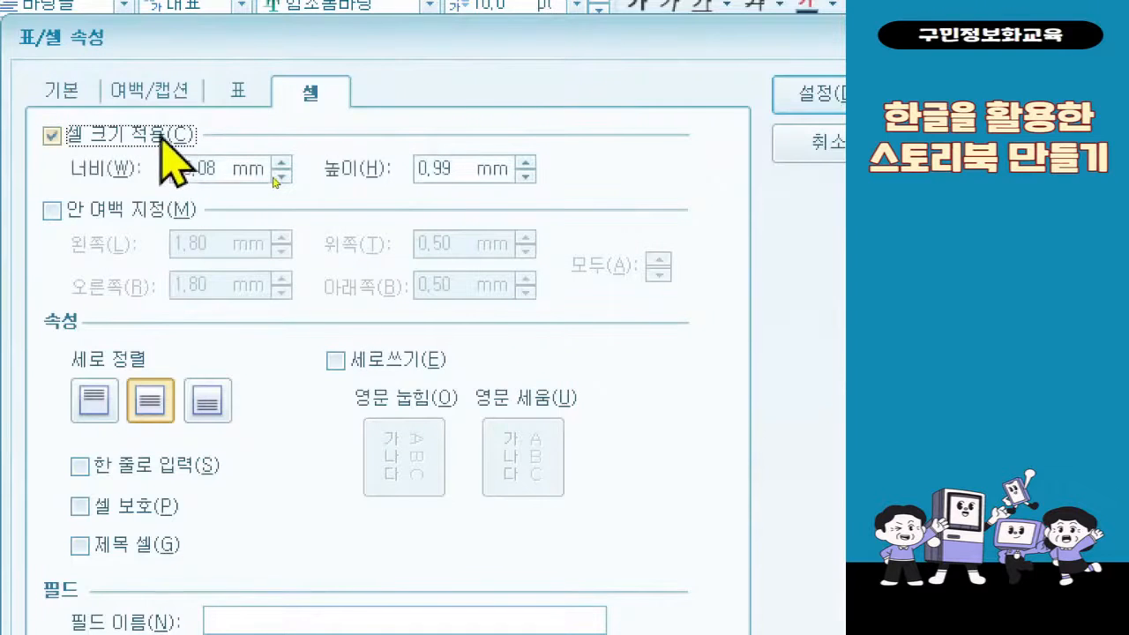
left_click(425, 168)
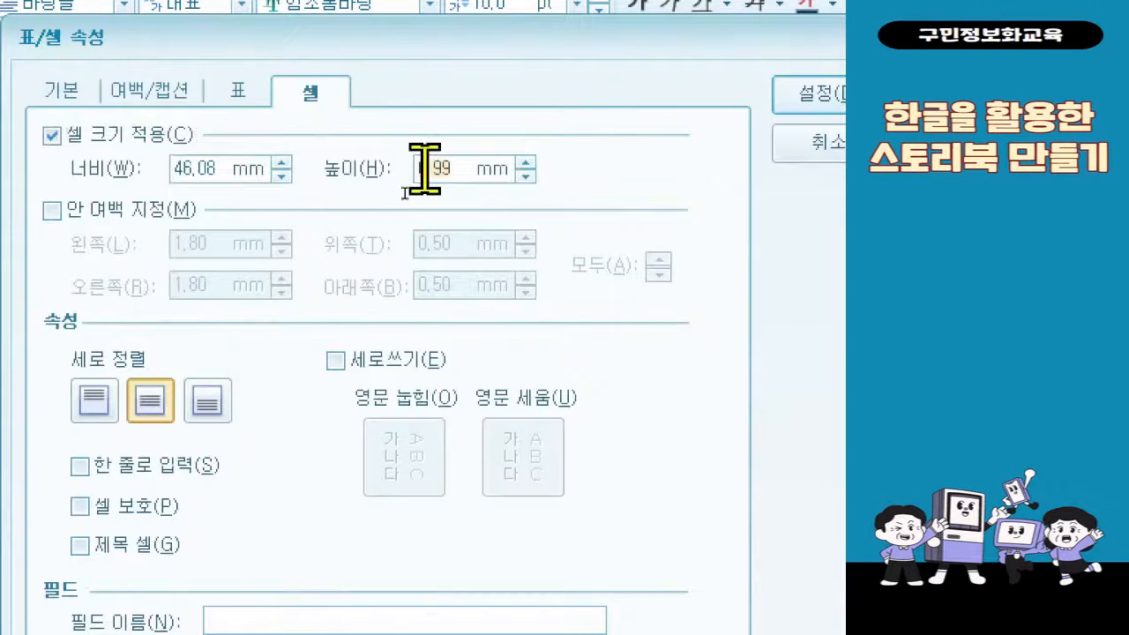
type("34.")
type("9")
key("BackSpace")
type("5")
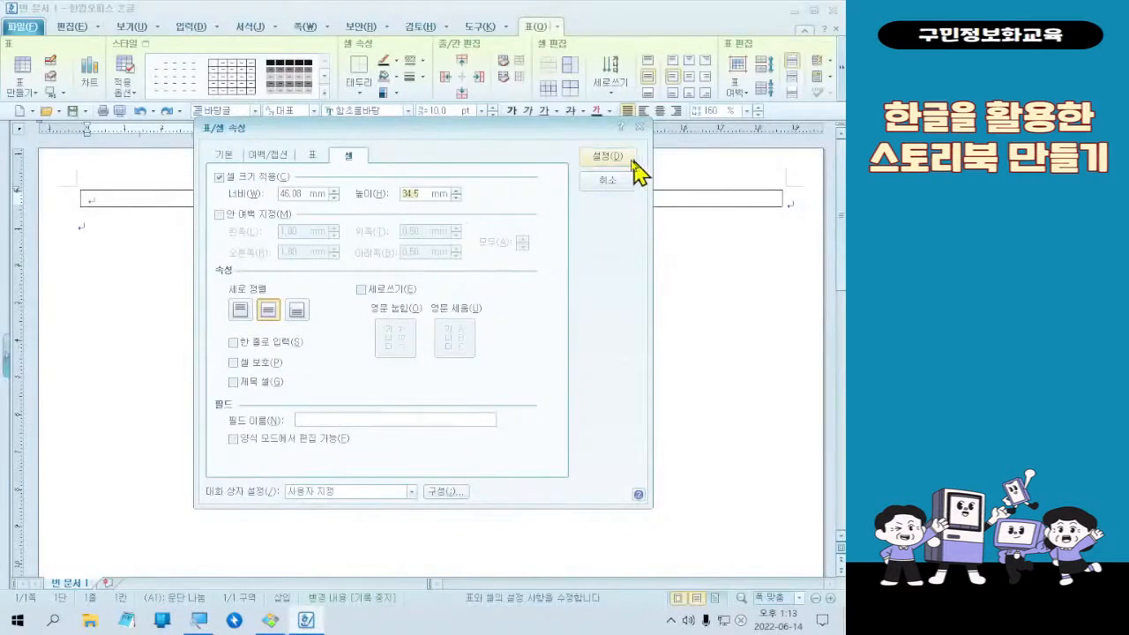
left_click(632, 160)
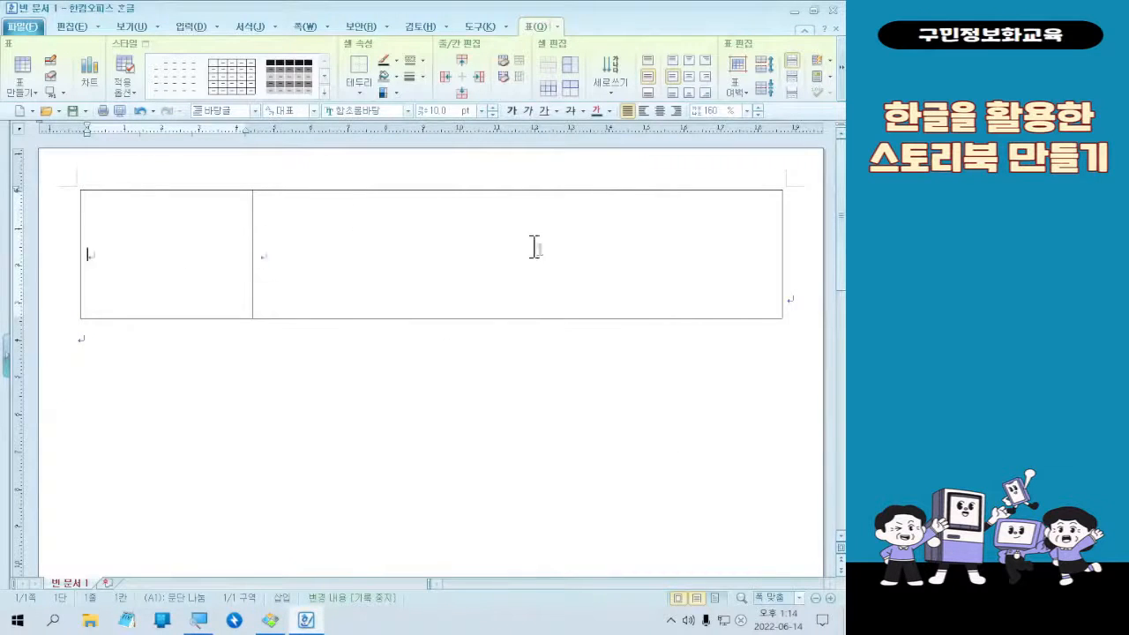
Step: Switch to the finished storybook image and examine the border of its title banner up close
left_click(267, 622)
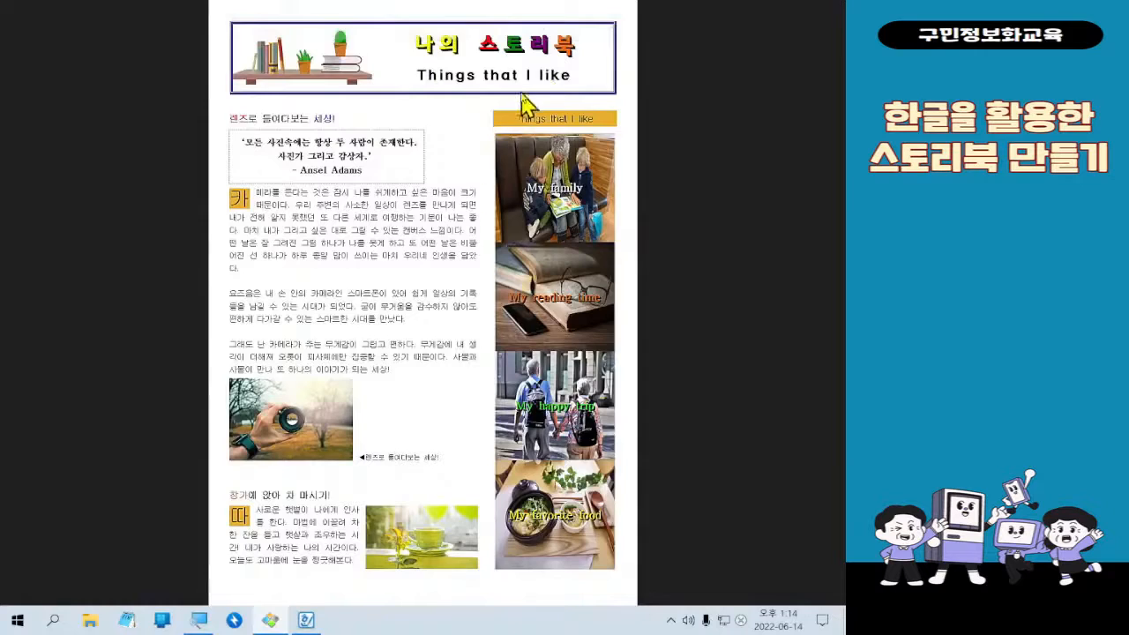
scroll(433, 93, "up", 2)
scroll(438, 104, "up", 3)
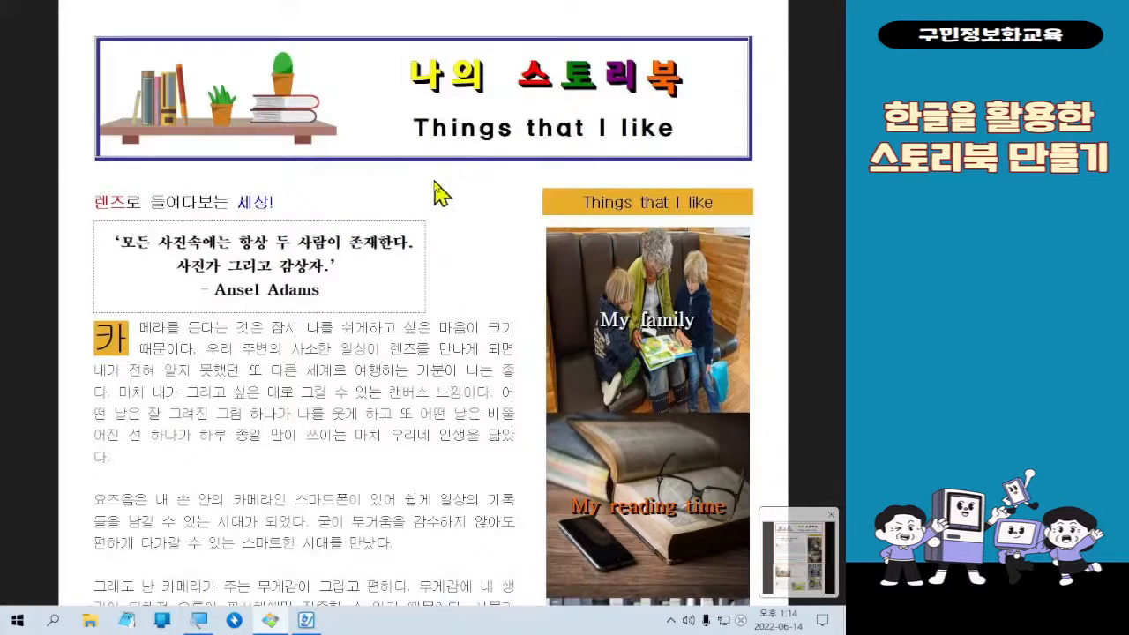
left_click(784, 22)
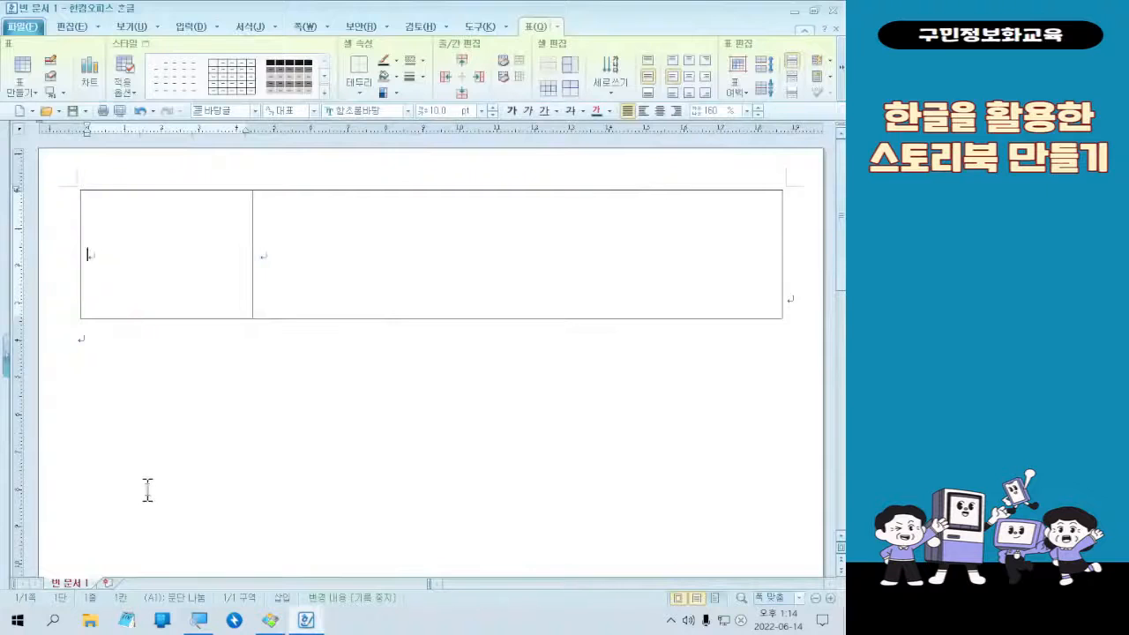
Step: Select both cells of the table as a block
left_click(177, 282)
mouse_move(156, 227)
left_mouse_down()
mouse_move(143, 302)
mouse_move(151, 222)
left_mouse_up()
left_click_drag(176, 280, 294, 270)
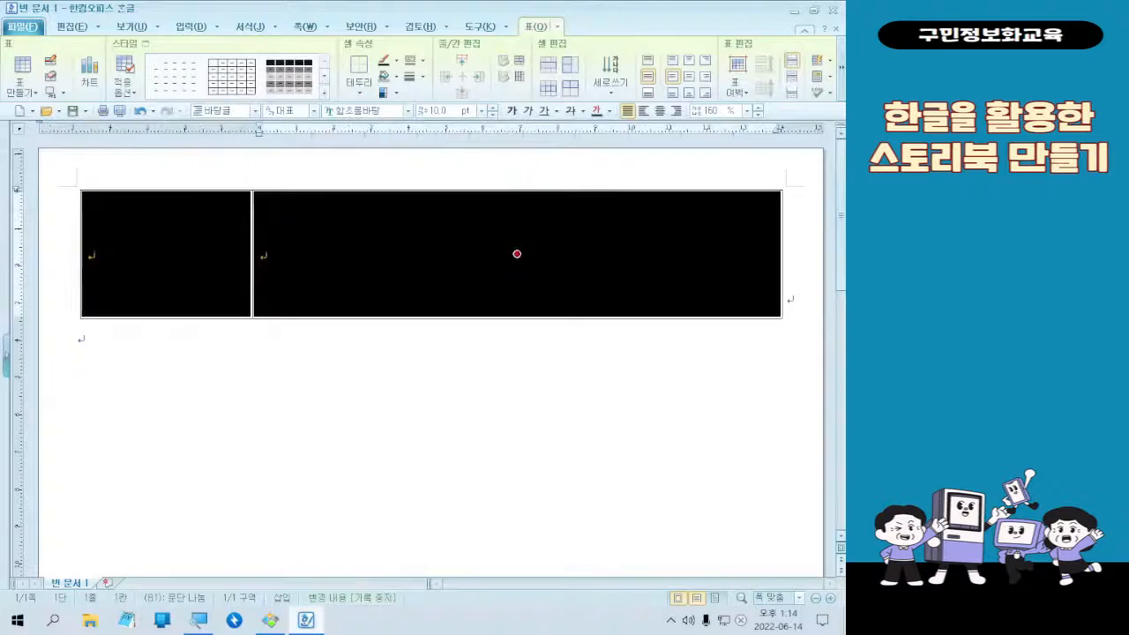
key("ctrl+2")
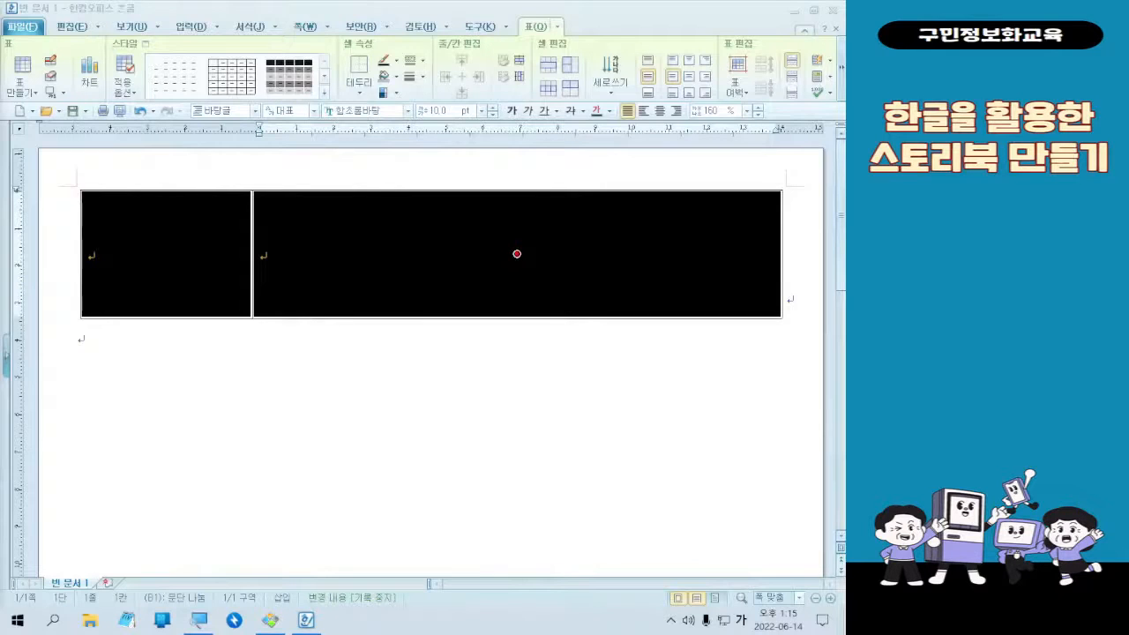
key("Hangul")
key("F12")
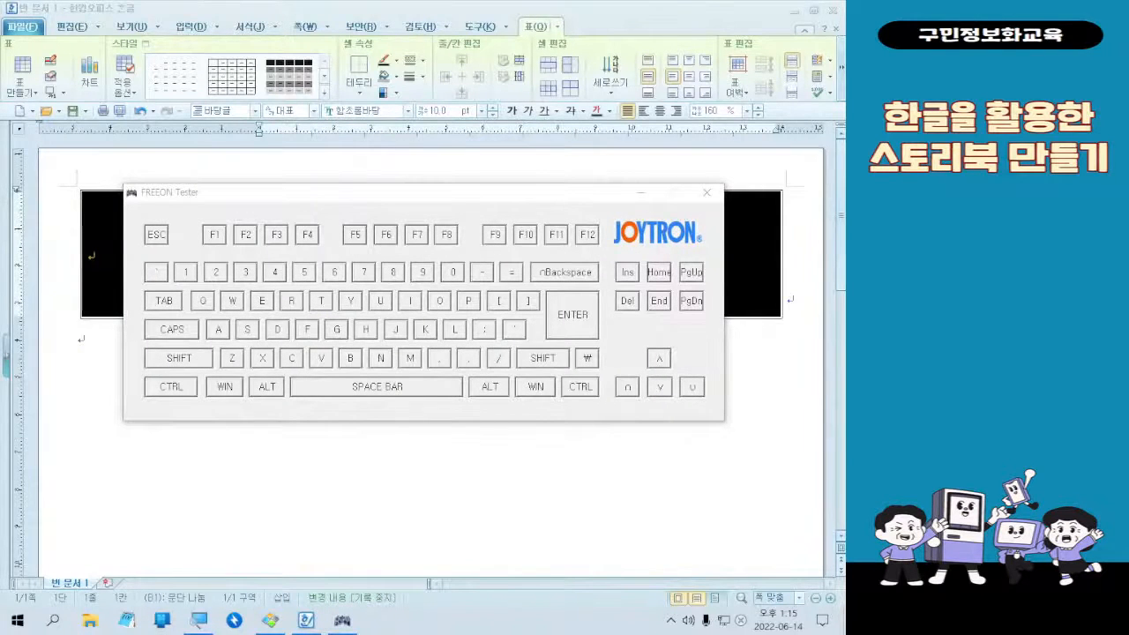
left_click(477, 291)
key("l")
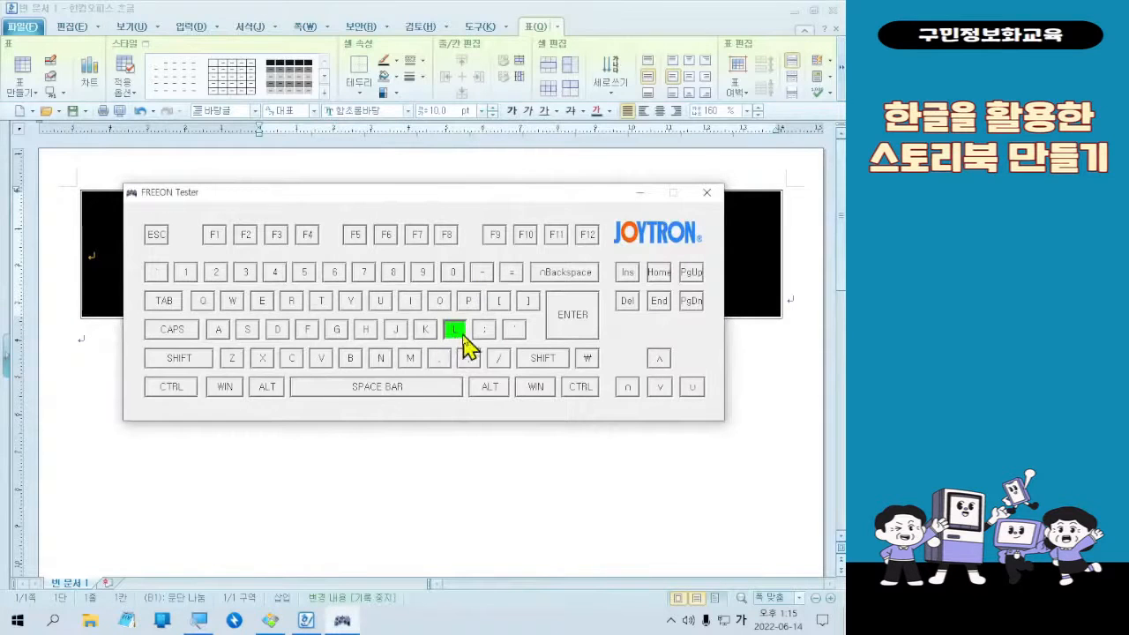
key("l")
key("l")
key("l")
key("l")
left_click(413, 7)
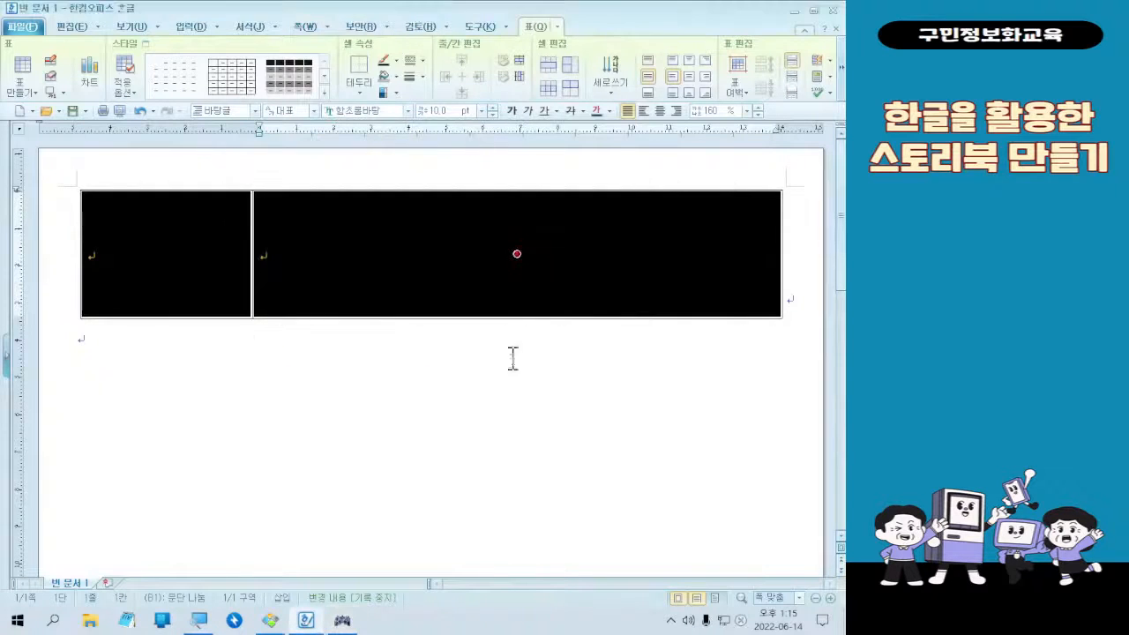
Step: In 셀 테두리/배경 for the selected cells, choose the thin-thick double line and set its thickness to 1.5 mm
key("l")
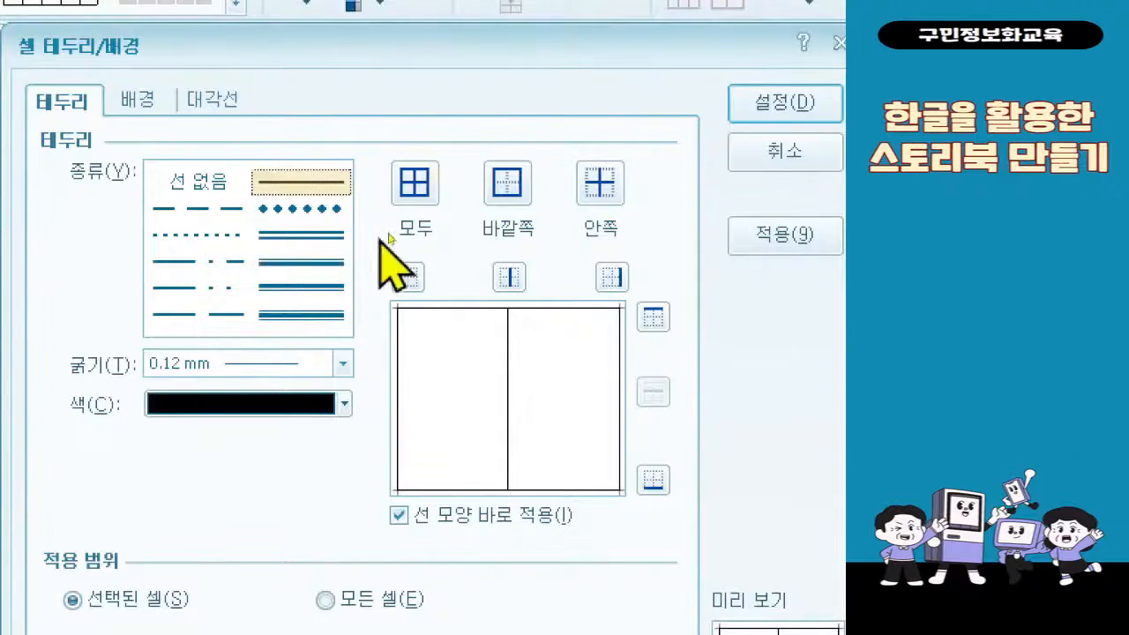
left_click(342, 268)
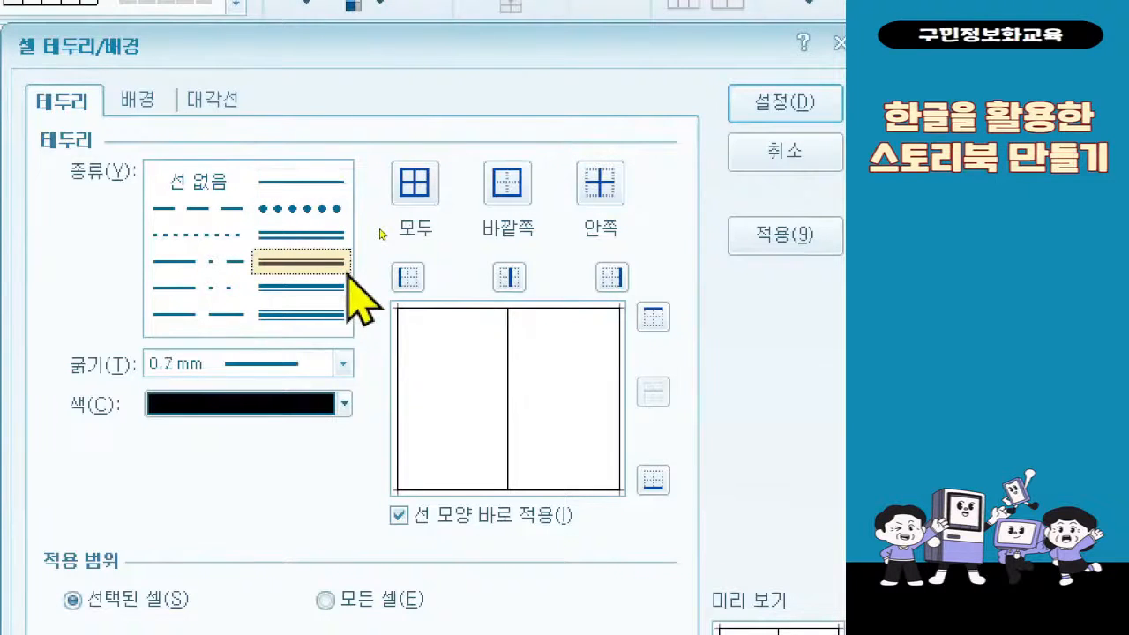
left_click(316, 314)
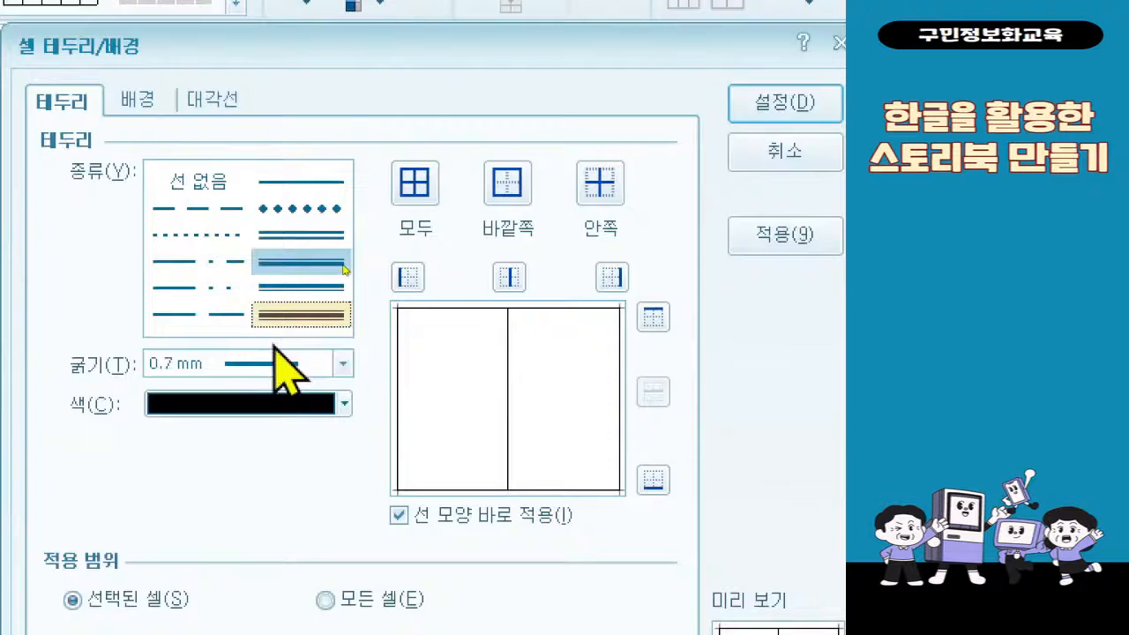
left_click(274, 358)
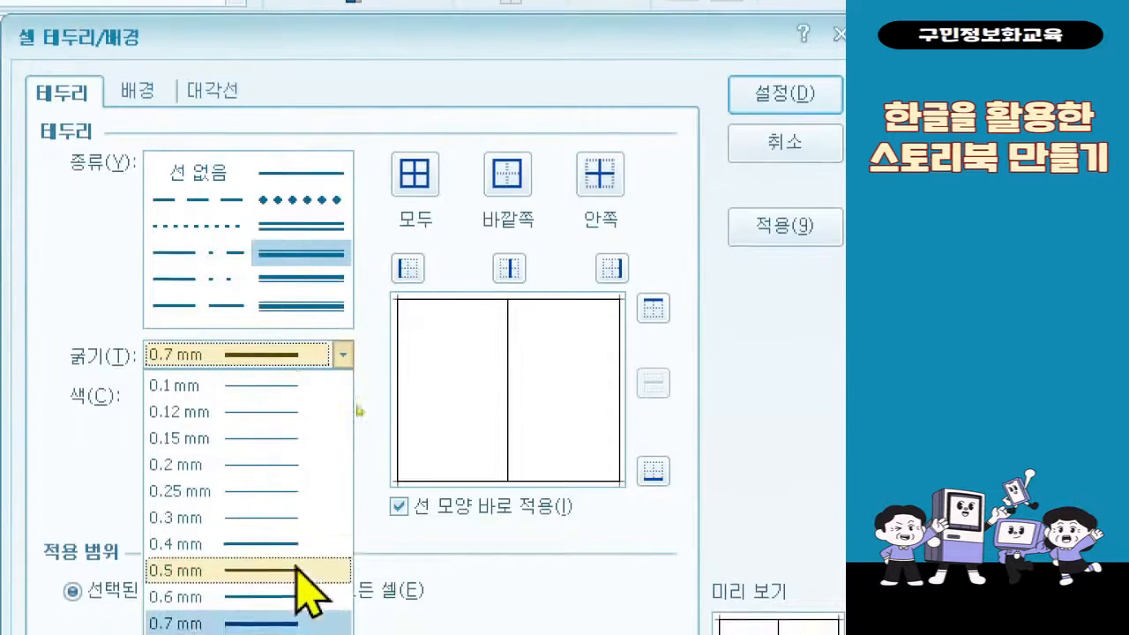
left_click(294, 461)
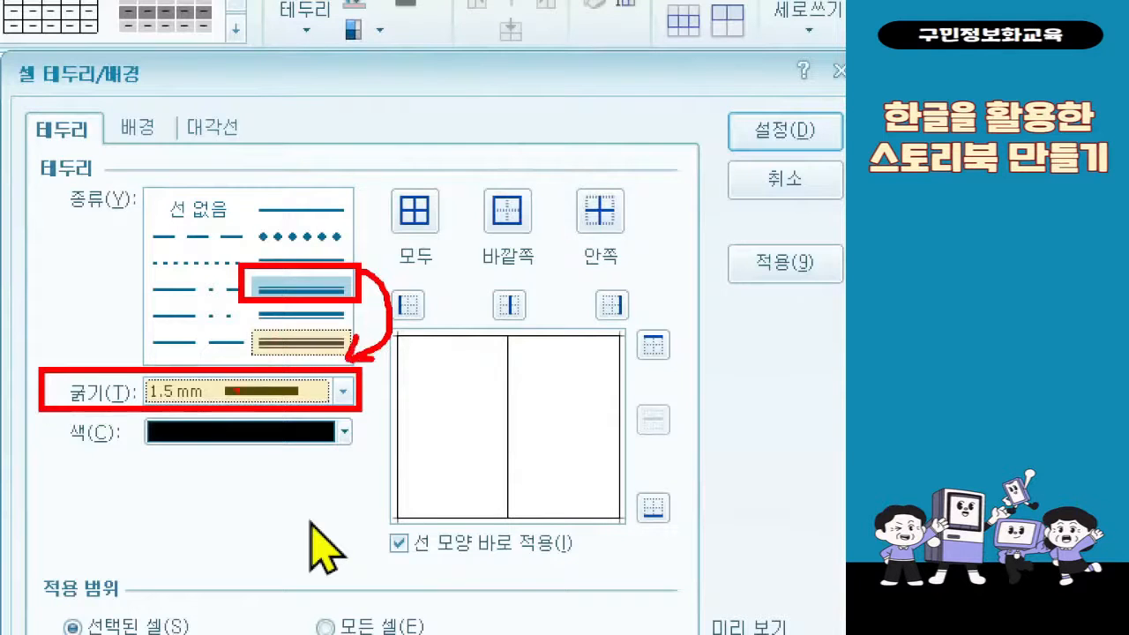
Step: Colour the border line indigo from the 오피스 palette and apply it to the 바깥쪽 borders of the selected cells
left_click(309, 431)
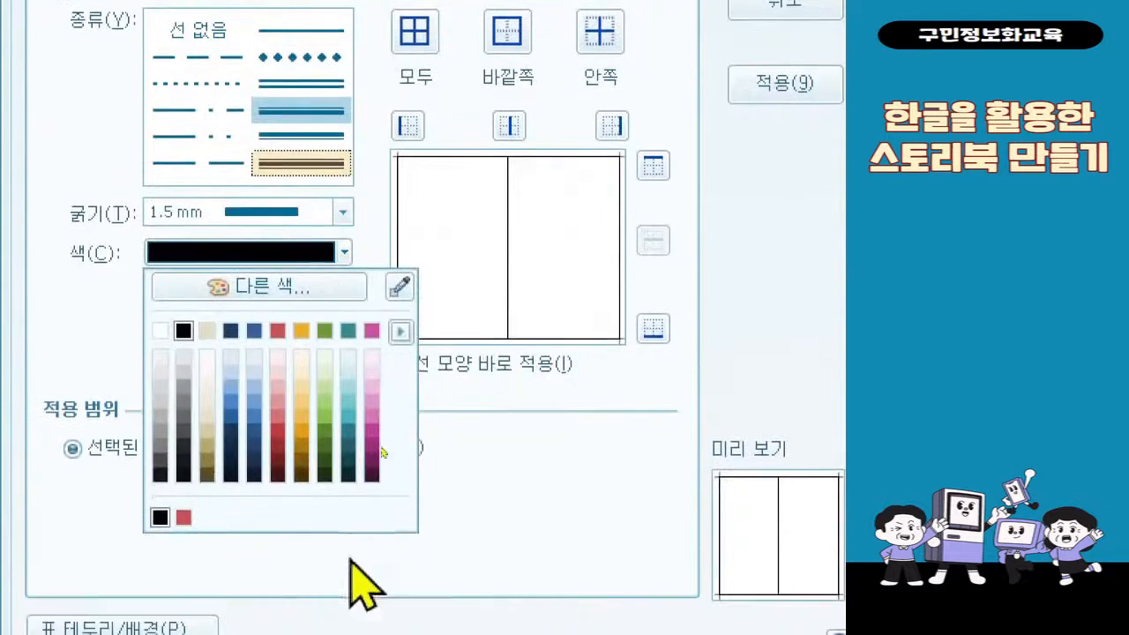
left_click(402, 332)
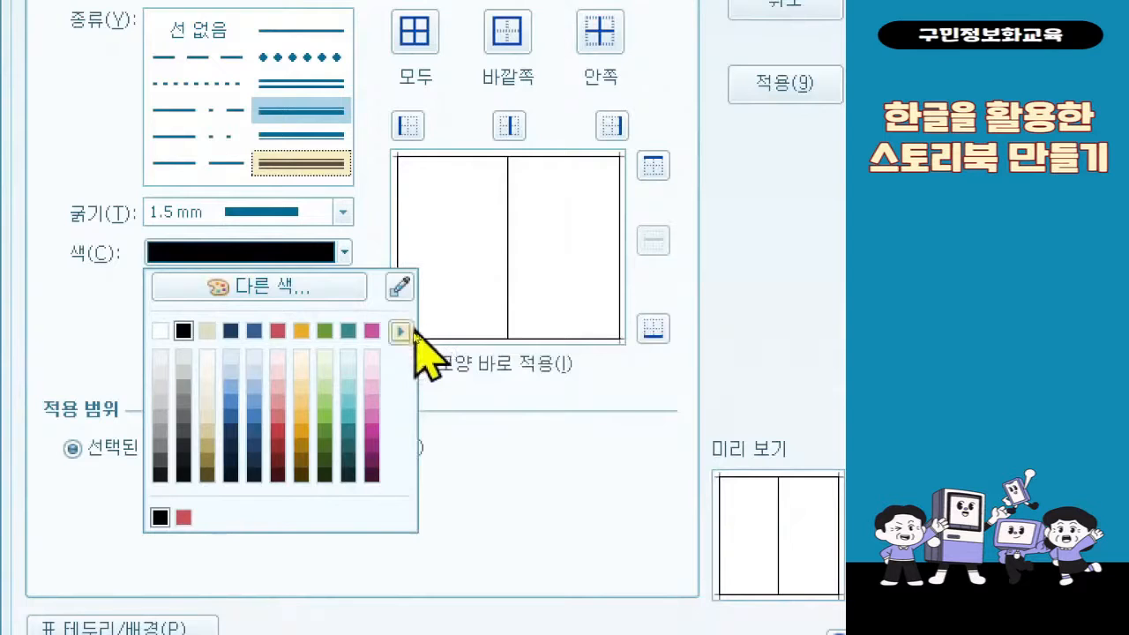
left_click(401, 331)
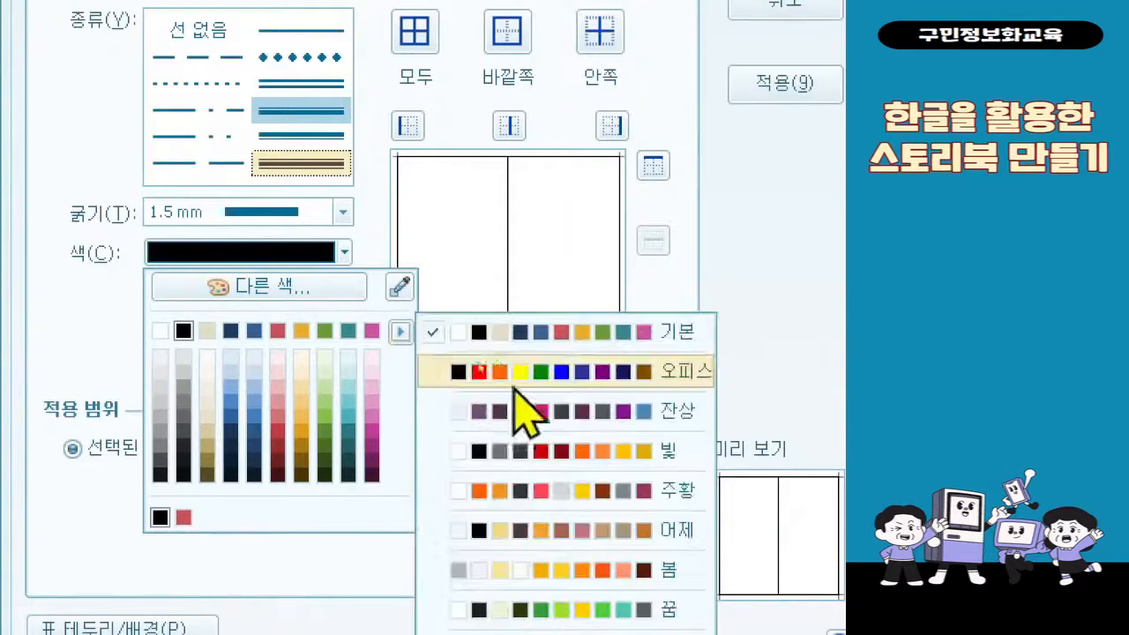
left_click(582, 371)
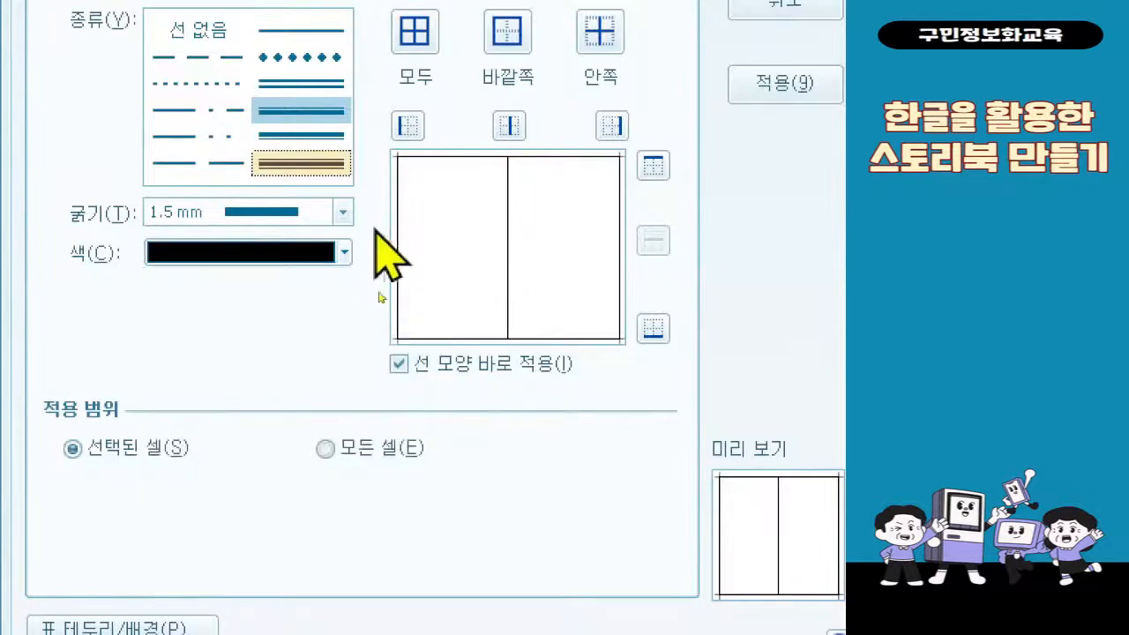
left_click(344, 254)
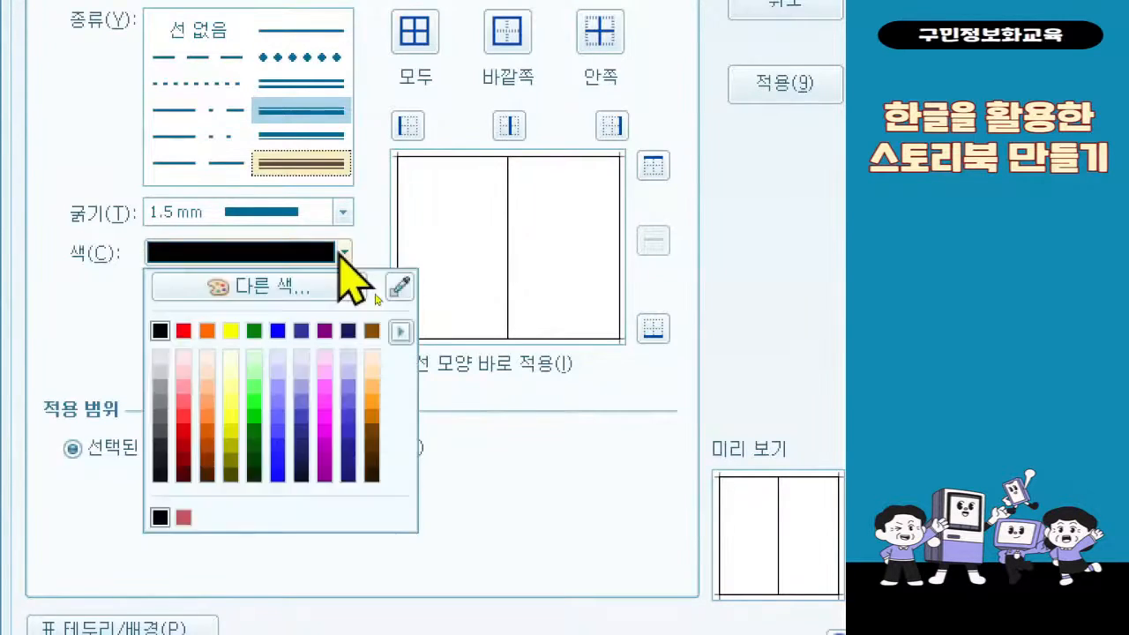
left_click(301, 330)
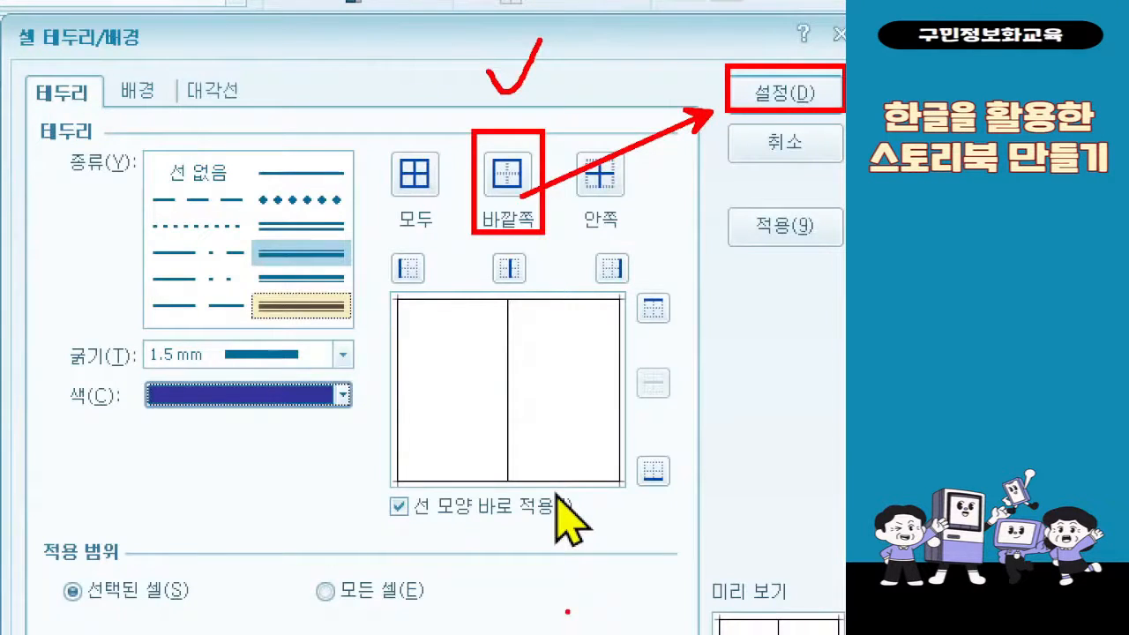
left_click(501, 181)
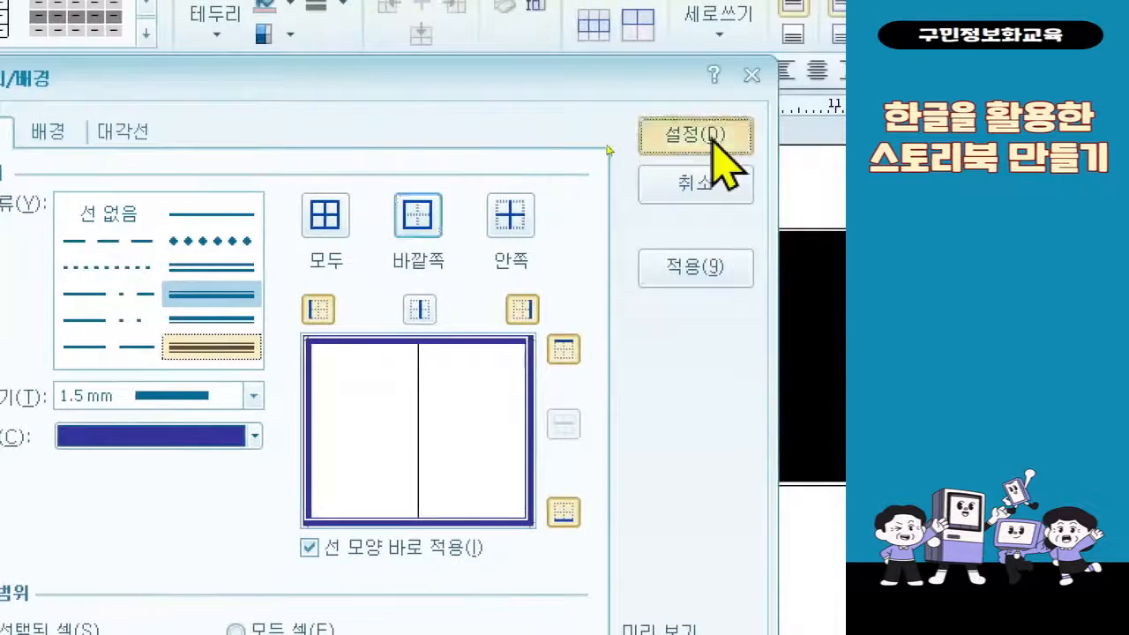
left_click(715, 142)
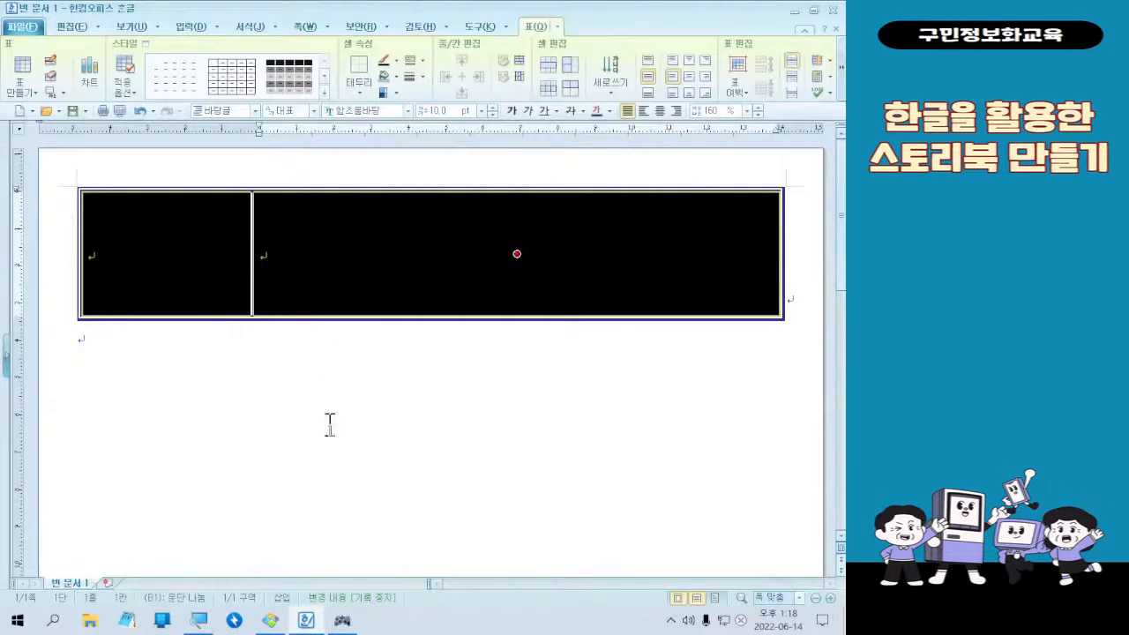
left_click(342, 620)
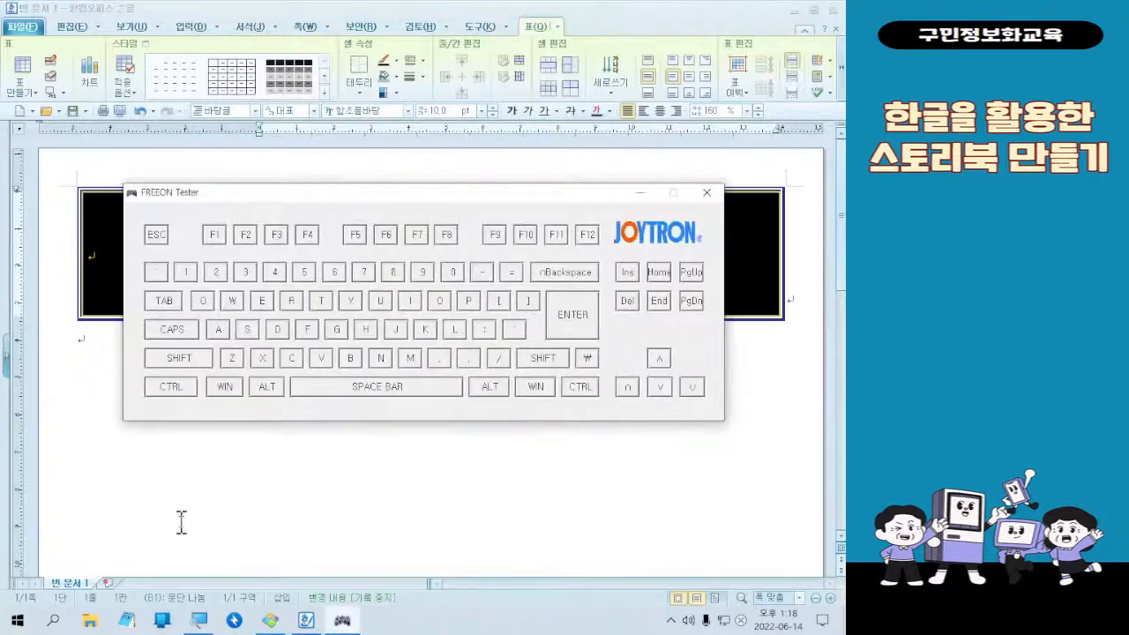
key("k")
key("k")
key("l")
key("l")
key("l")
key("l")
key("l")
key("l")
key("l")
key("l")
key("l")
key("l")
key("l")
left_click(391, 27)
Step: In 셀 테두리/배경, set the vertical border between the two selected cells to 선 없음 and apply the settings
key("l")
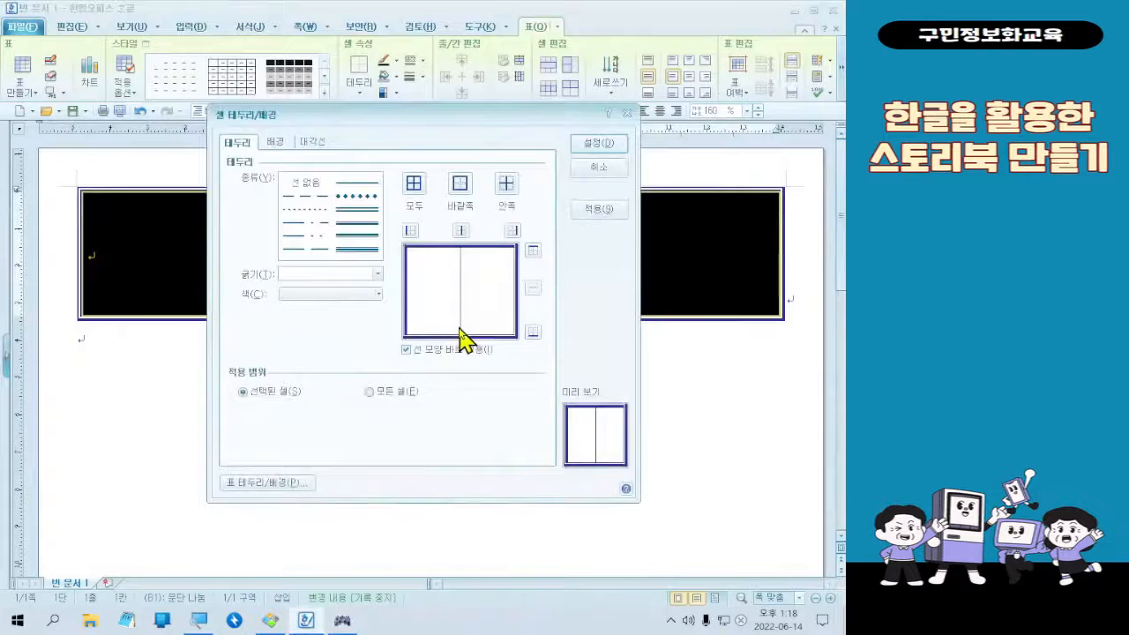
left_click(316, 189)
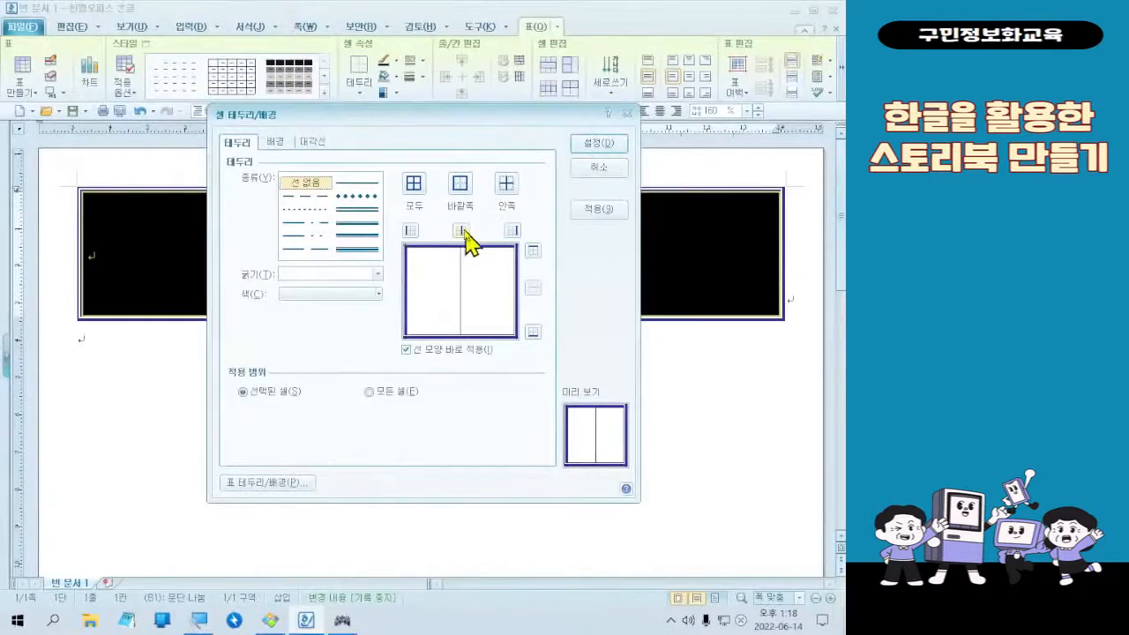
left_click(567, 262)
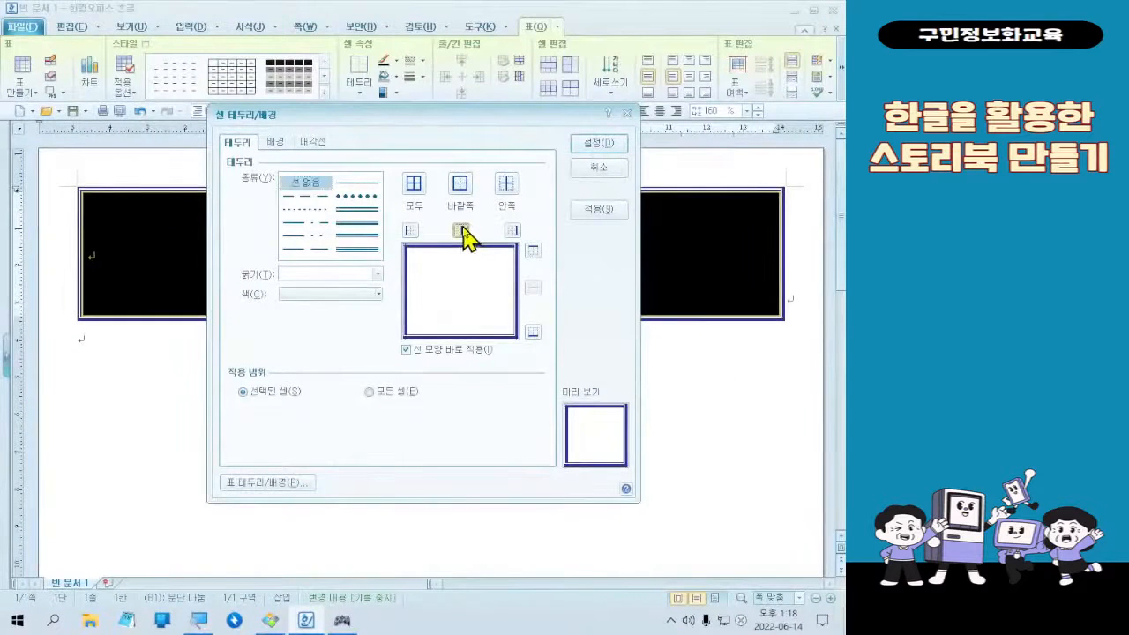
left_click(609, 146)
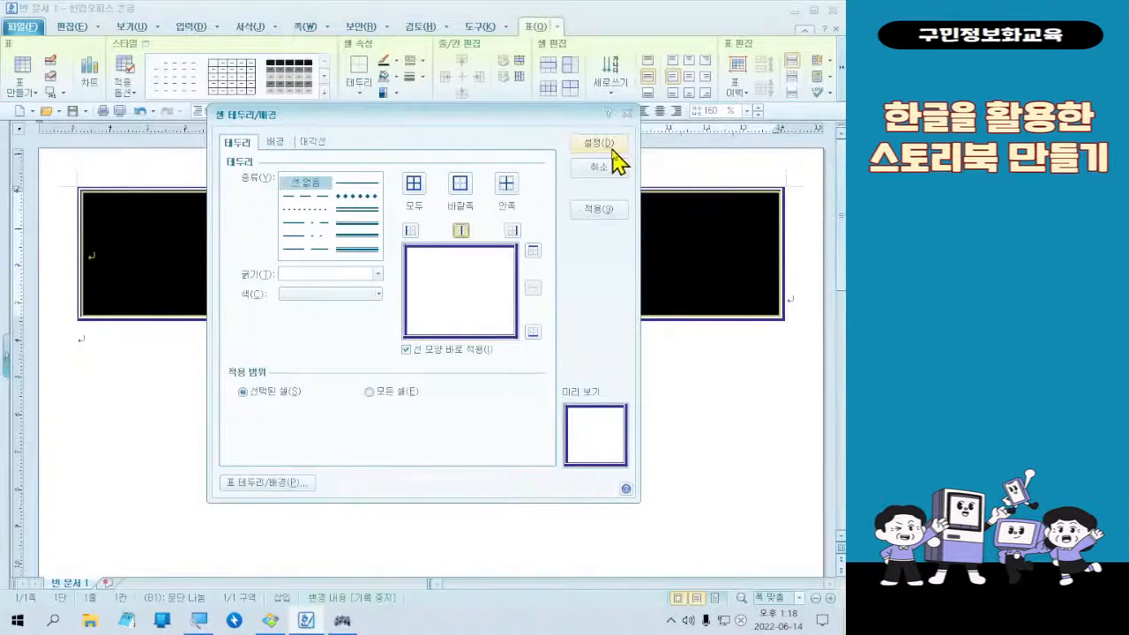
left_click(609, 144)
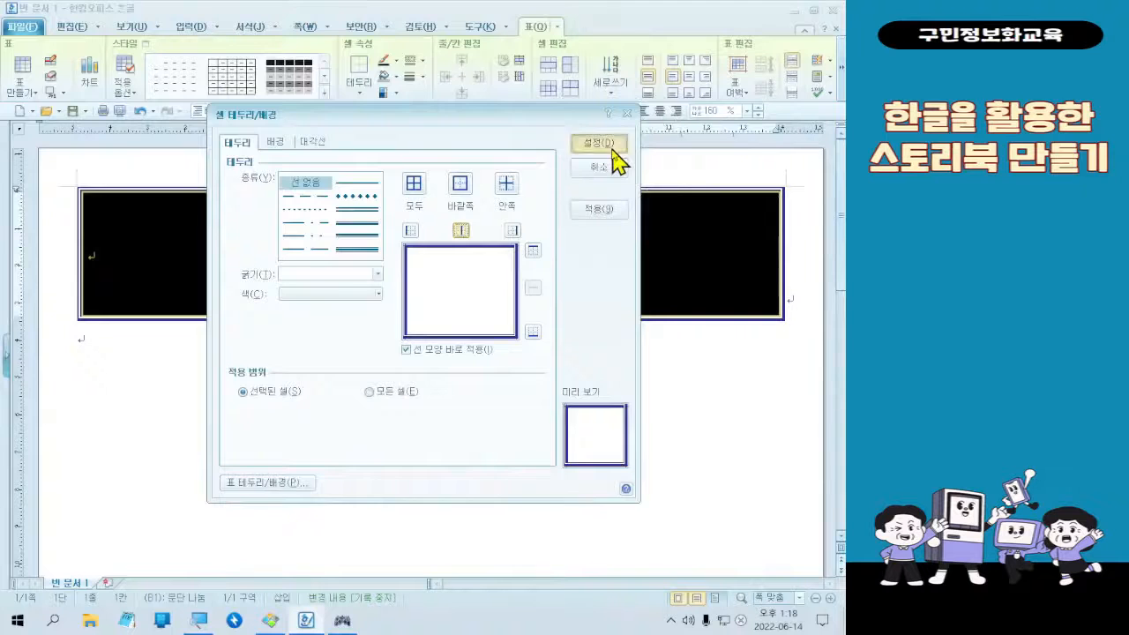
Step: Clear the block selection of the two table cells
left_click(341, 621)
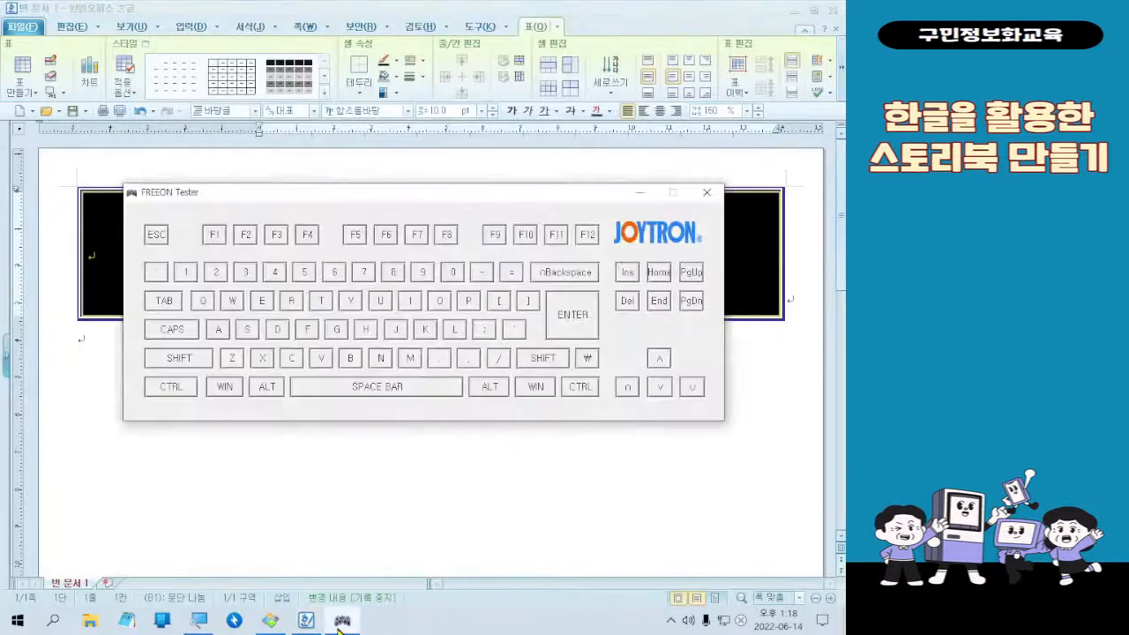
key("ctrl")
key("Escape")
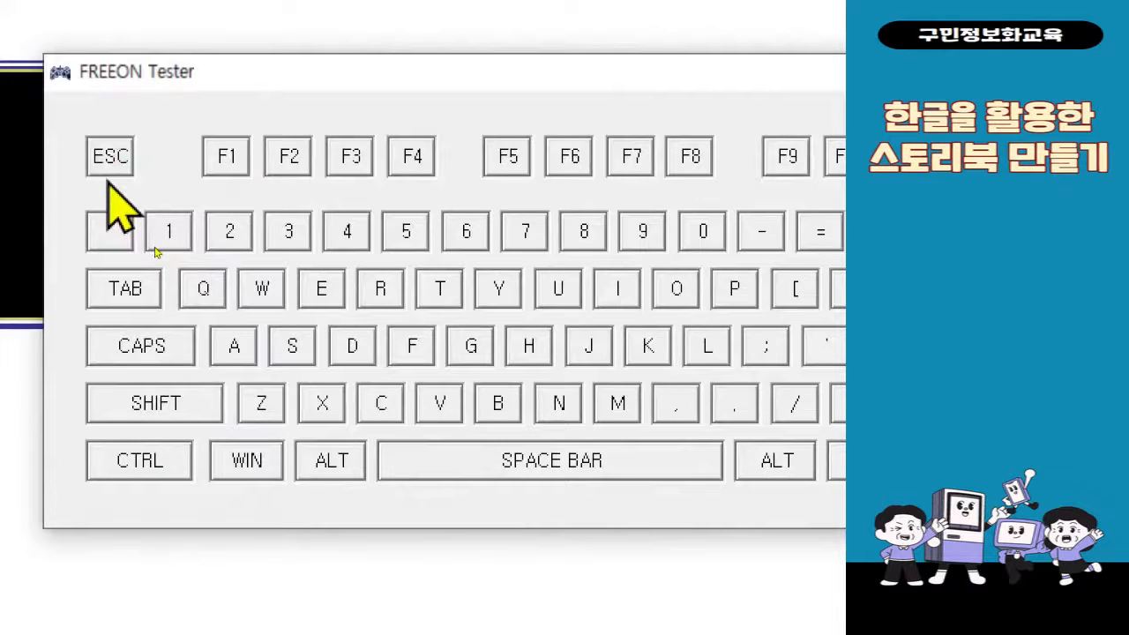
key("Escape")
key("Escape")
key("Escape")
key("Escape")
key("Escape")
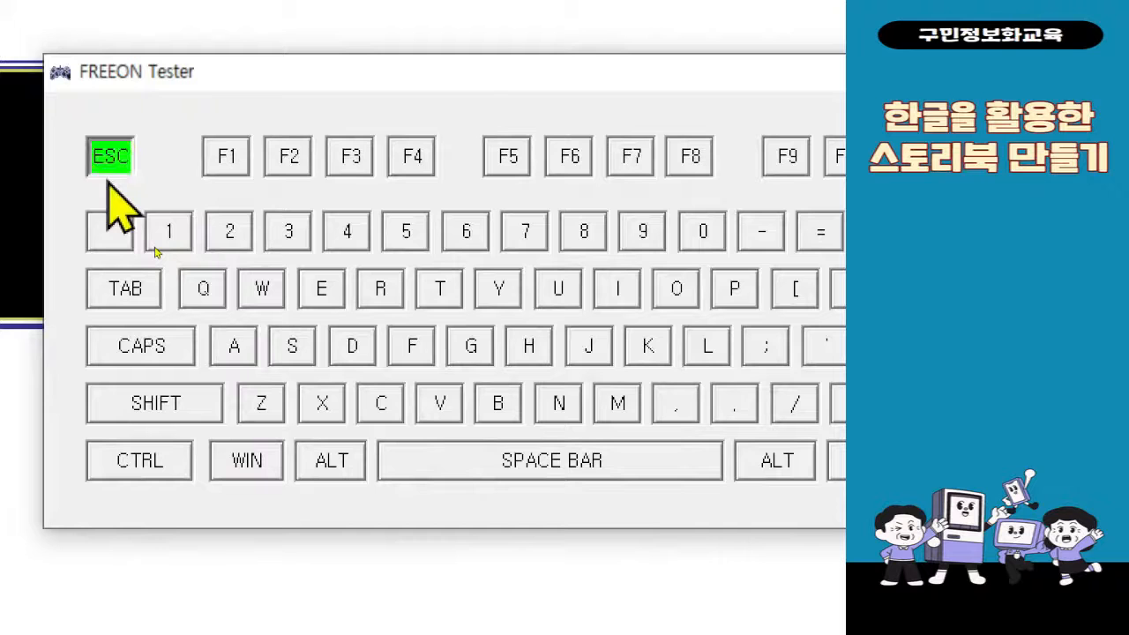
key("Escape")
key("Escape")
key("Escape")
key("Escape")
key("Escape")
key("Escape")
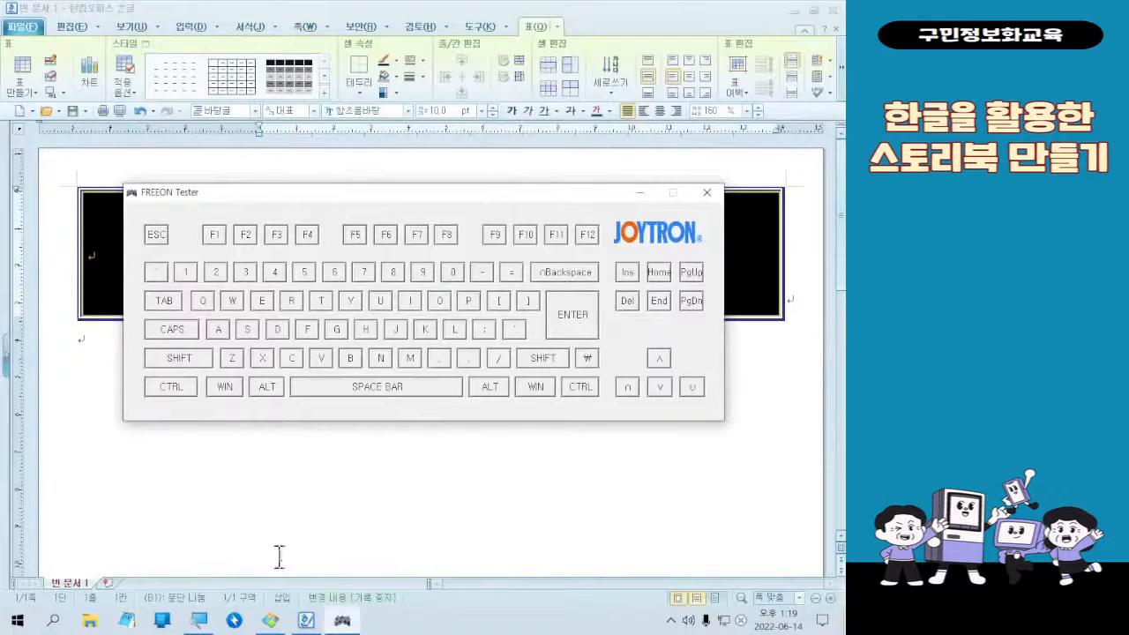
left_click(277, 556)
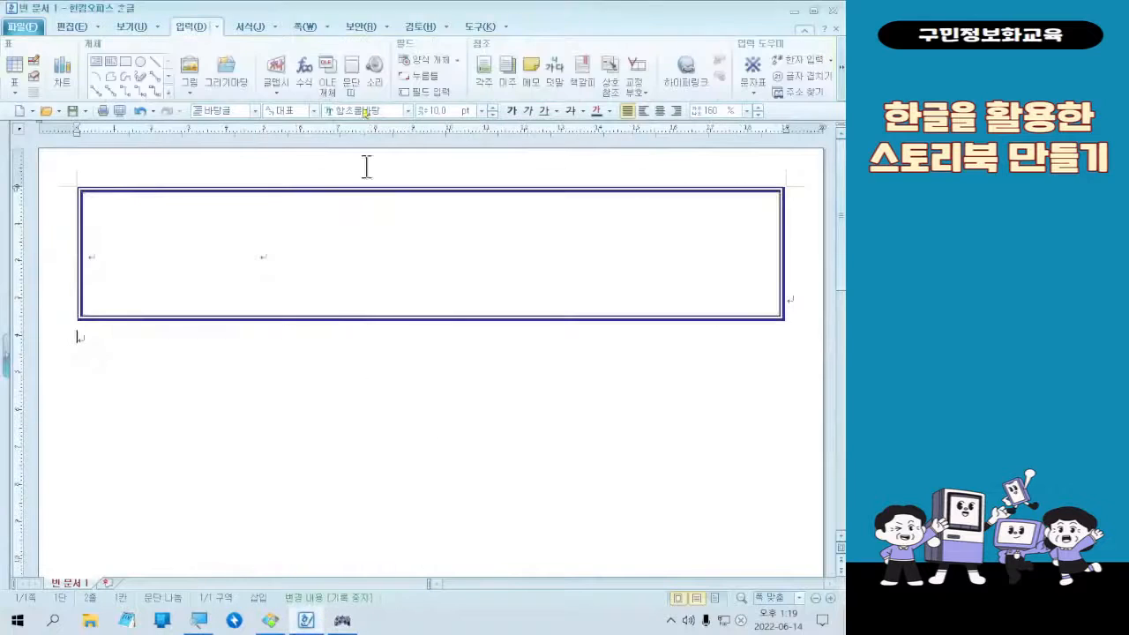
Step: Place the cursor in the table's left cell and examine the bookshelf picture in the finished storybook image's title banner
left_click(217, 265)
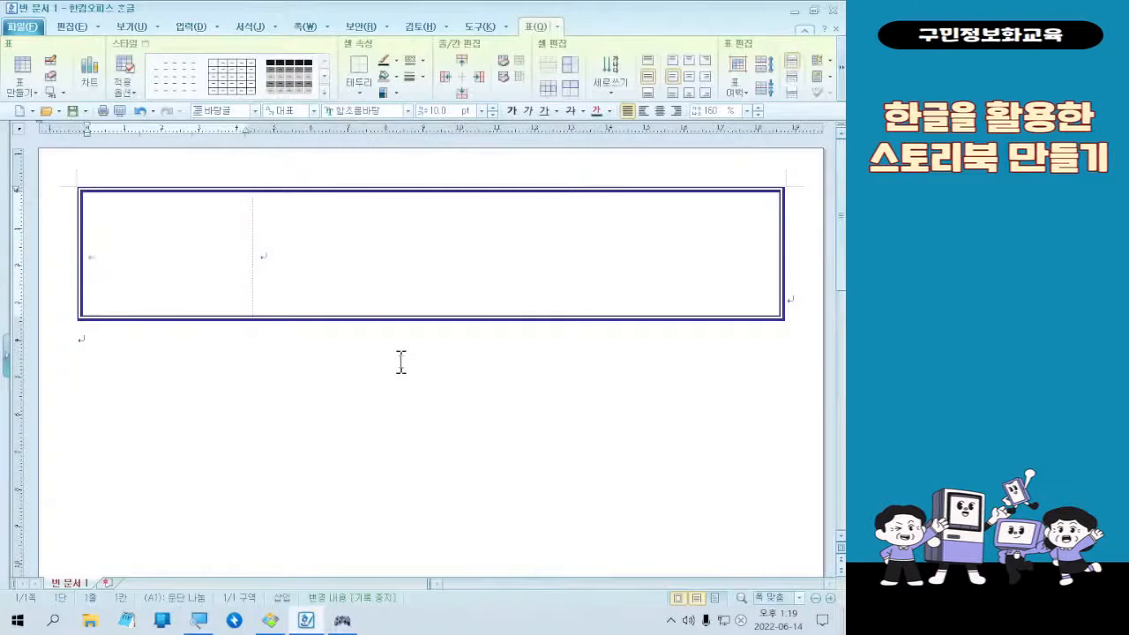
left_click(200, 264)
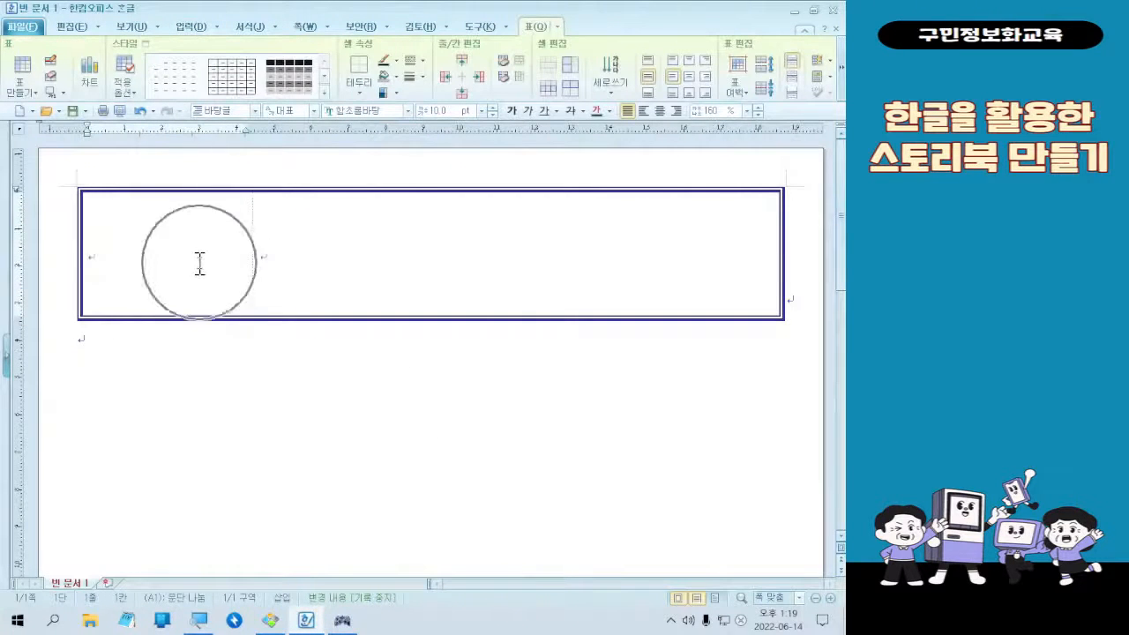
left_click(199, 264)
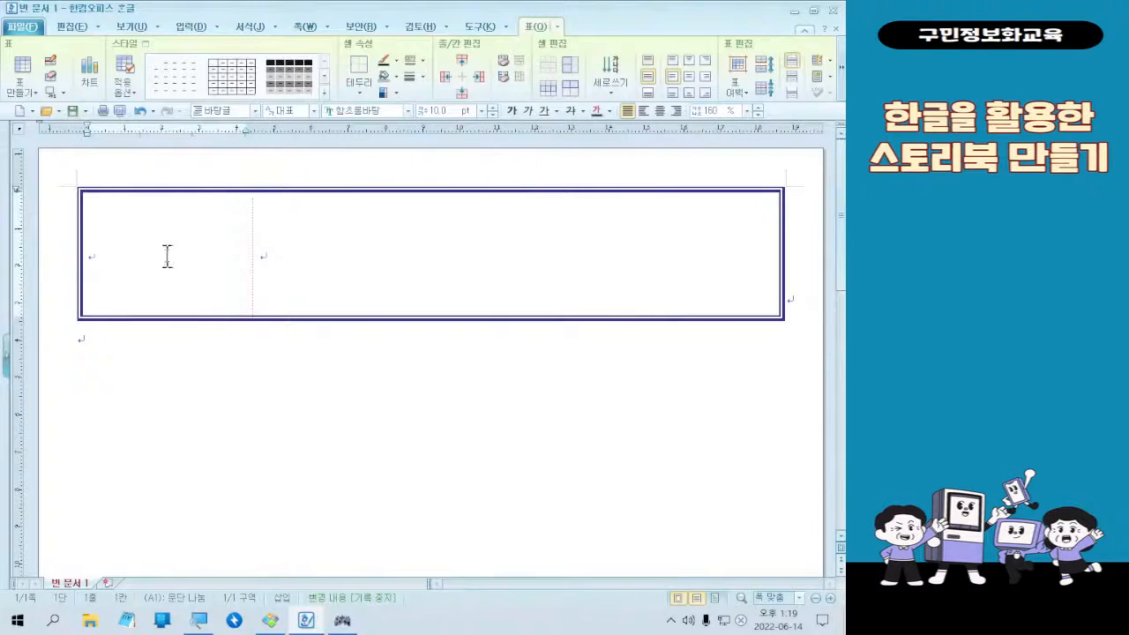
left_click(342, 620)
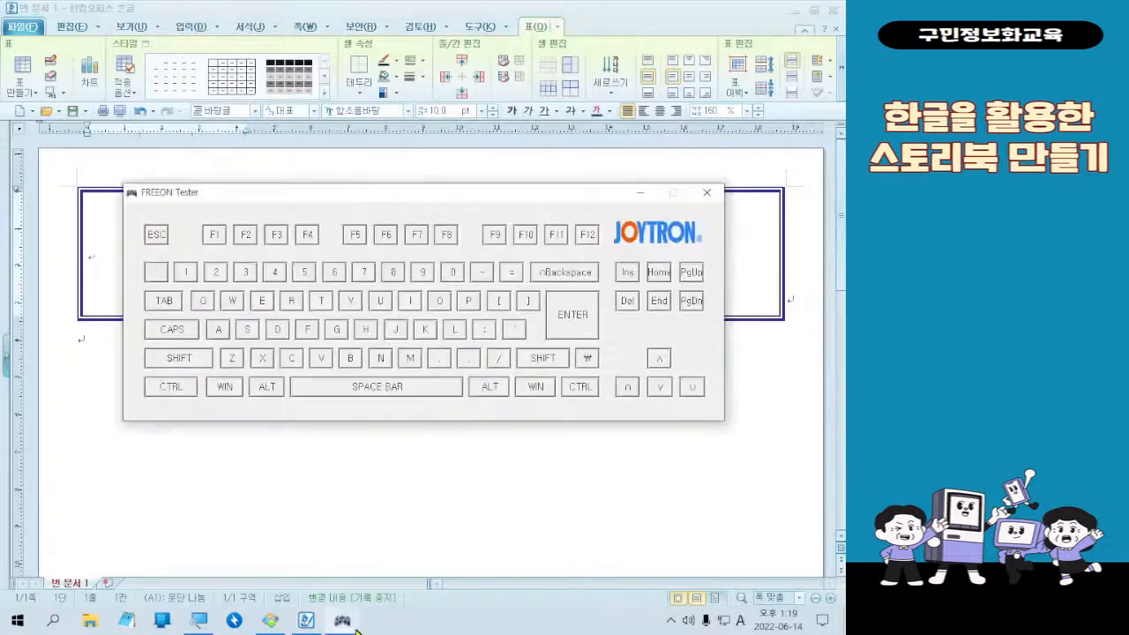
left_click(342, 620)
left_click(267, 624)
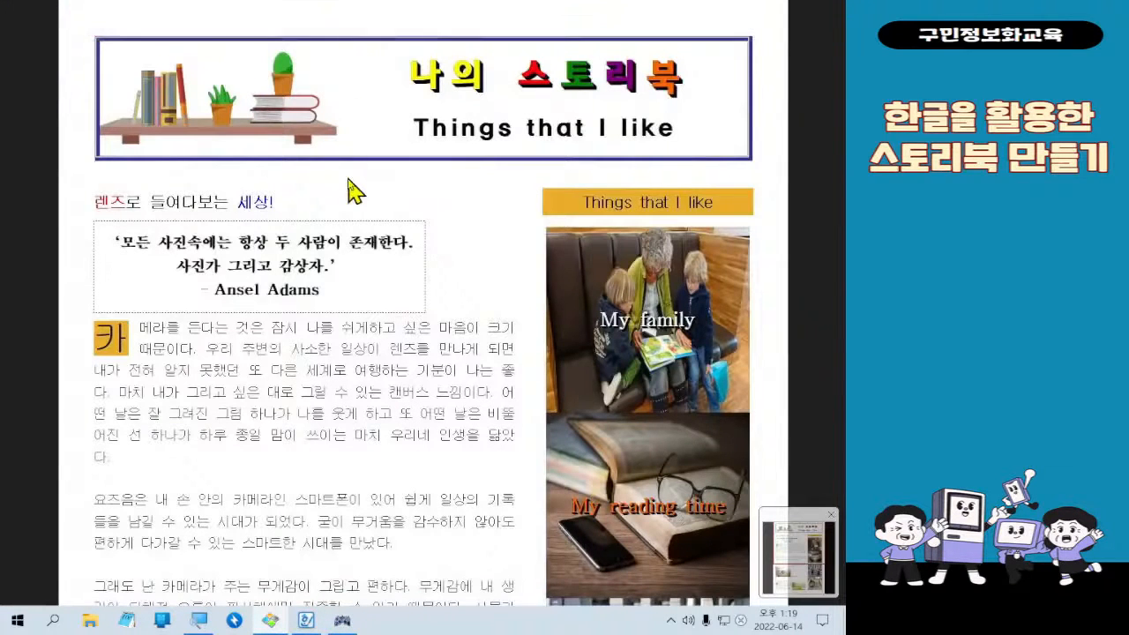
left_click(271, 622)
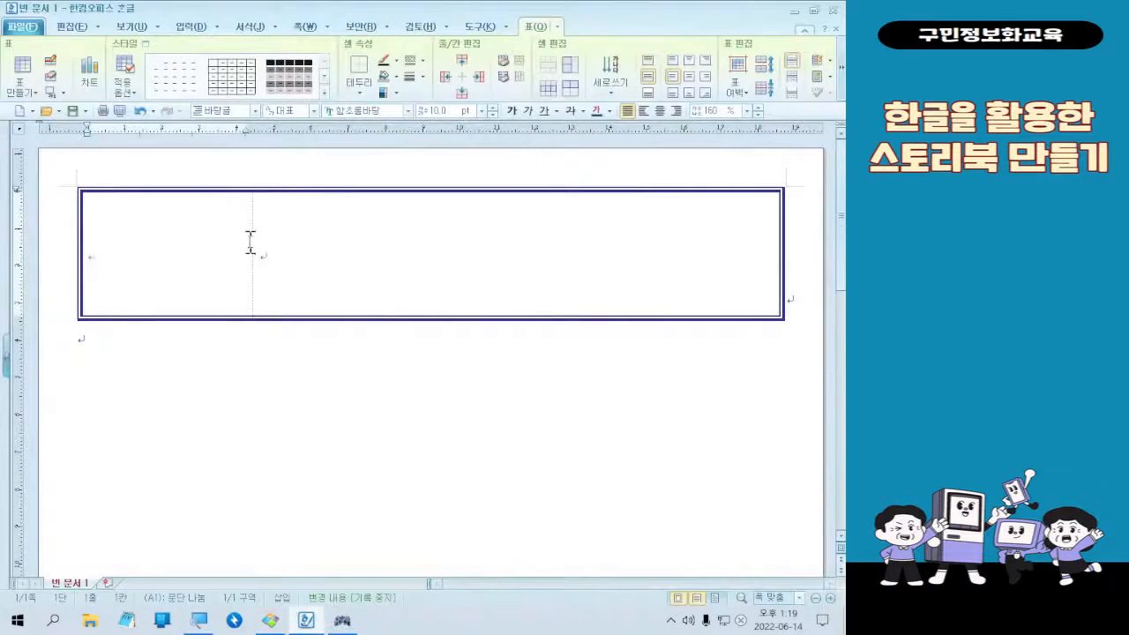
Step: Widen the table's left cell to about 7 cm by moving the dividing line between the two cells
key("ctrl")
key("ctrl")
left_click_drag(254, 242, 356, 245)
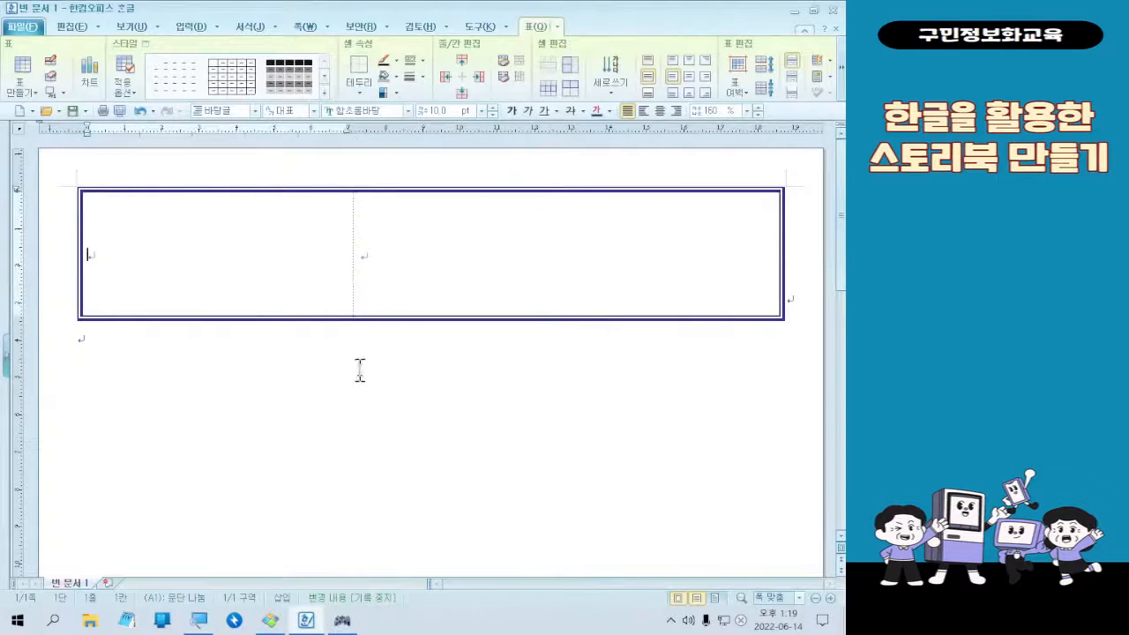
left_click_drag(345, 164, 367, 344)
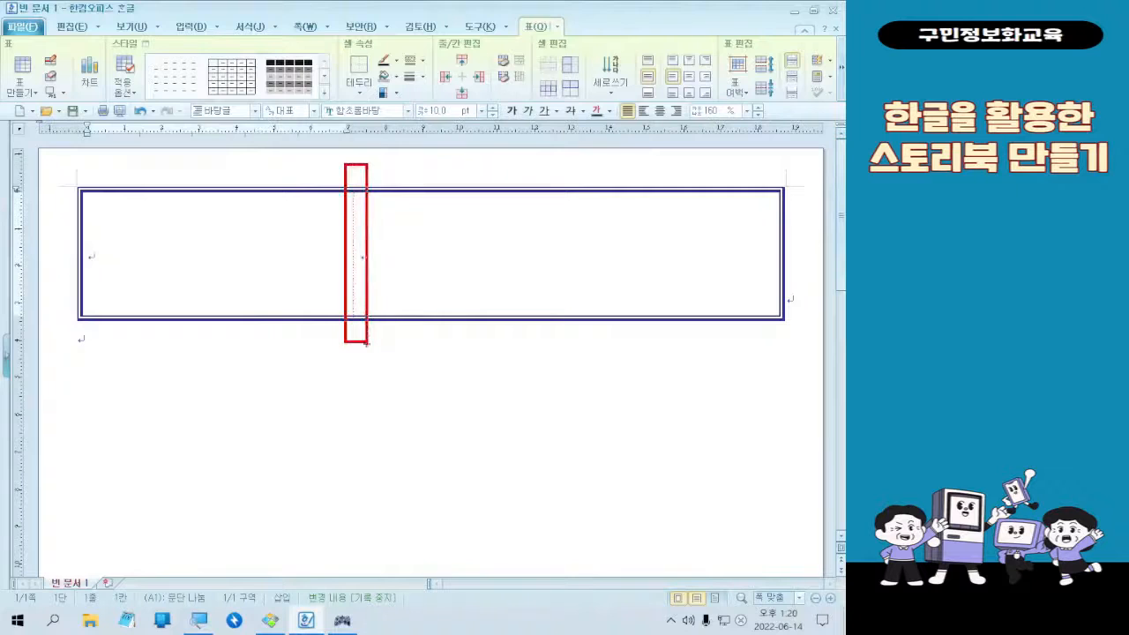
left_click_drag(346, 247, 205, 246)
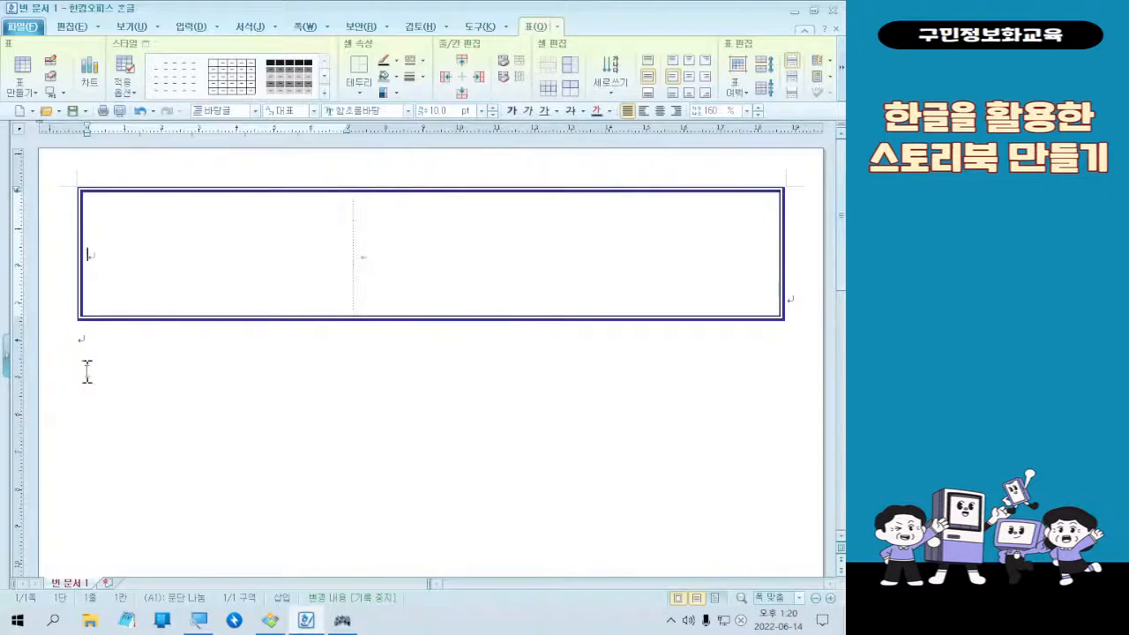
Step: Select only the left cell of the table as a block
left_click(228, 259)
left_click(228, 261)
key("ctrl")
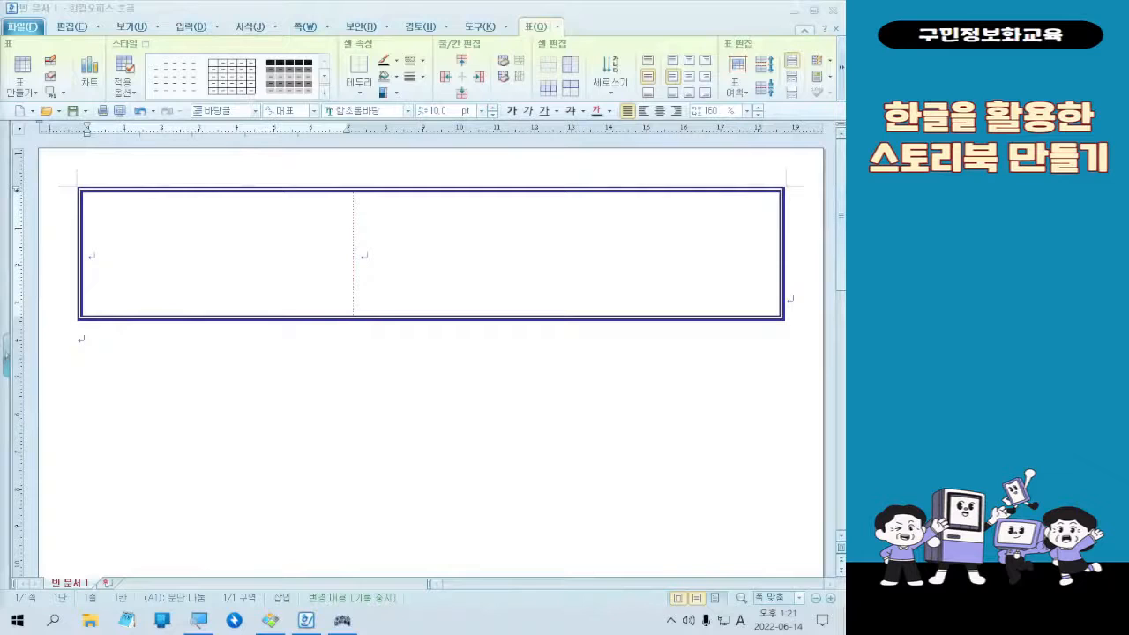
key("Hangul")
key("Hangul")
key("Hangul")
left_click(343, 620)
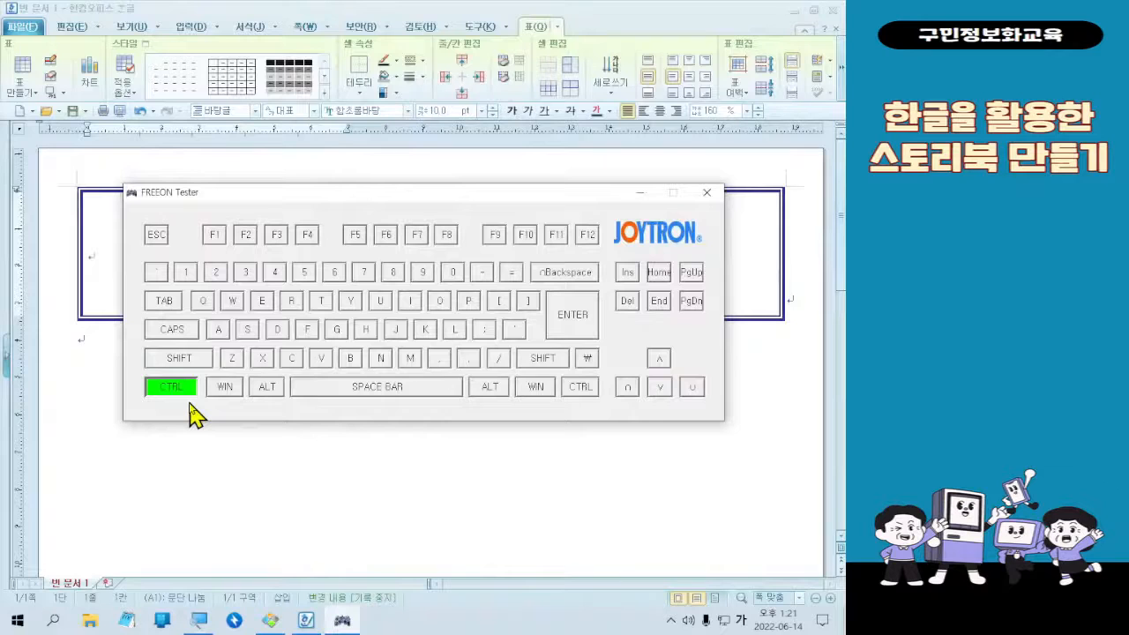
left_click(368, 7)
left_click(236, 258, "ctrl")
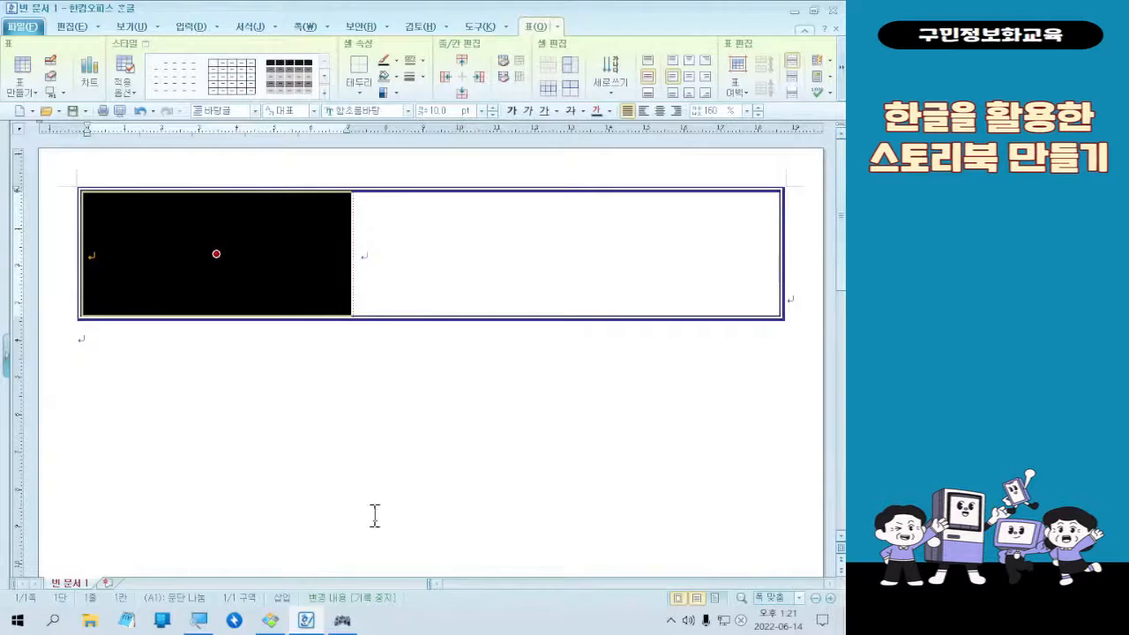
Step: Open the 배경 settings of 셀 테두리/배경 for the selected left cell
left_click(346, 625)
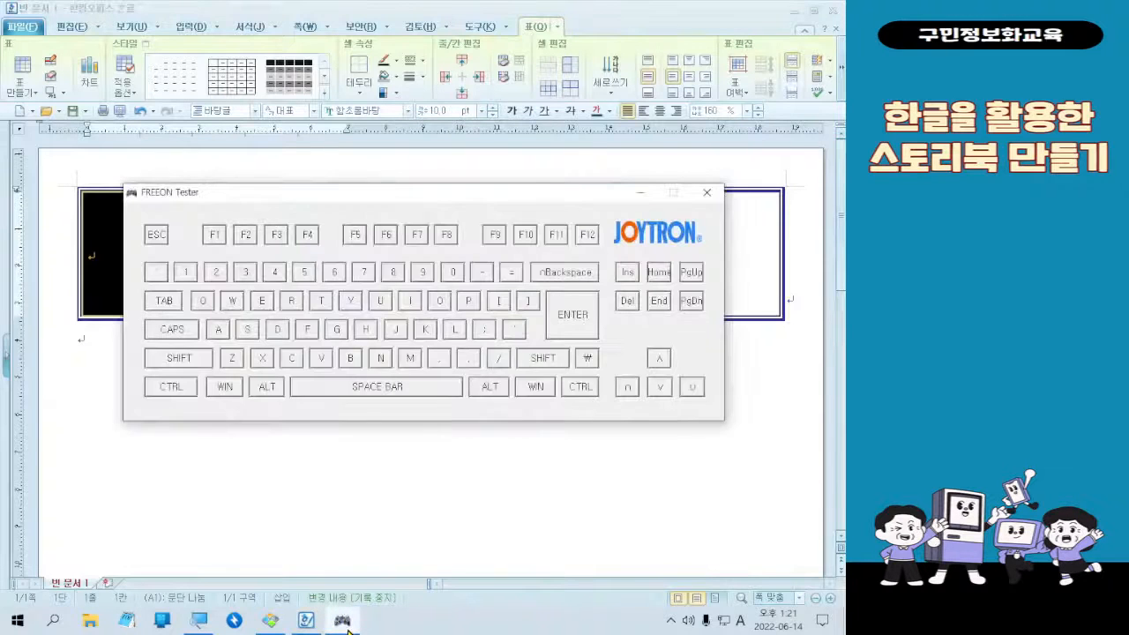
key("c")
key("c")
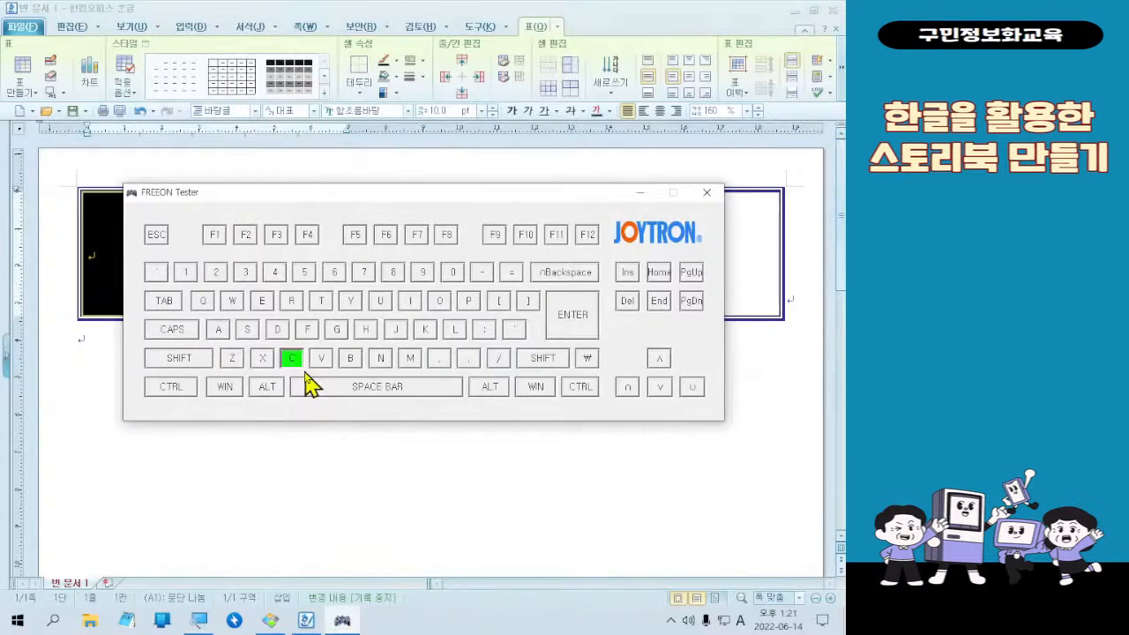
key("c")
key("c")
key("c")
left_click(284, 7)
key("c")
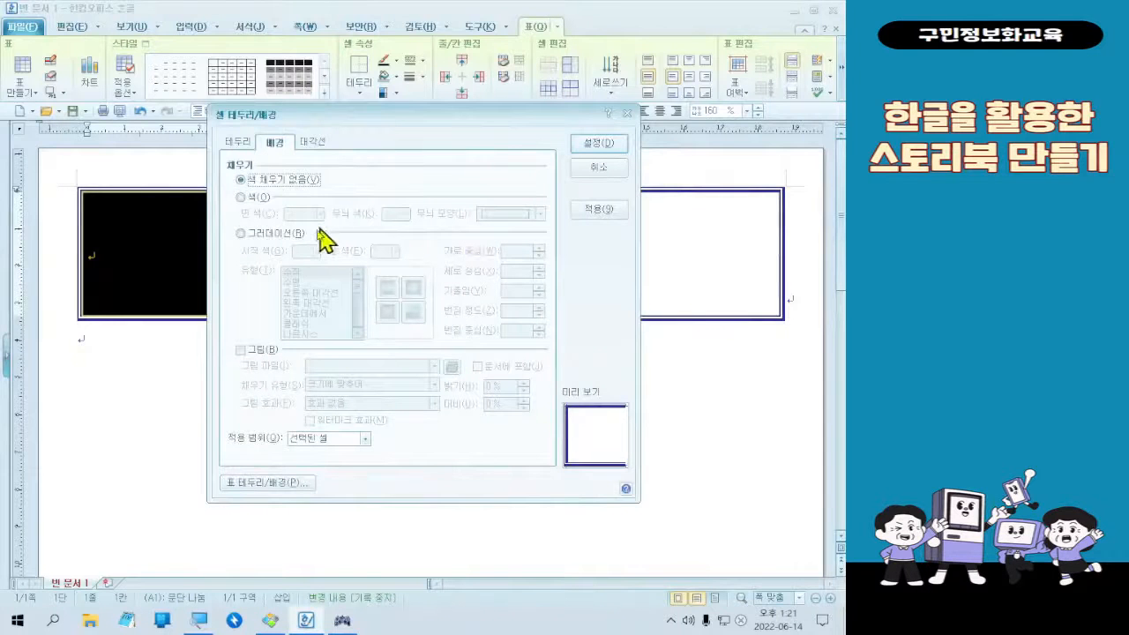
key("ctrl+Tab")
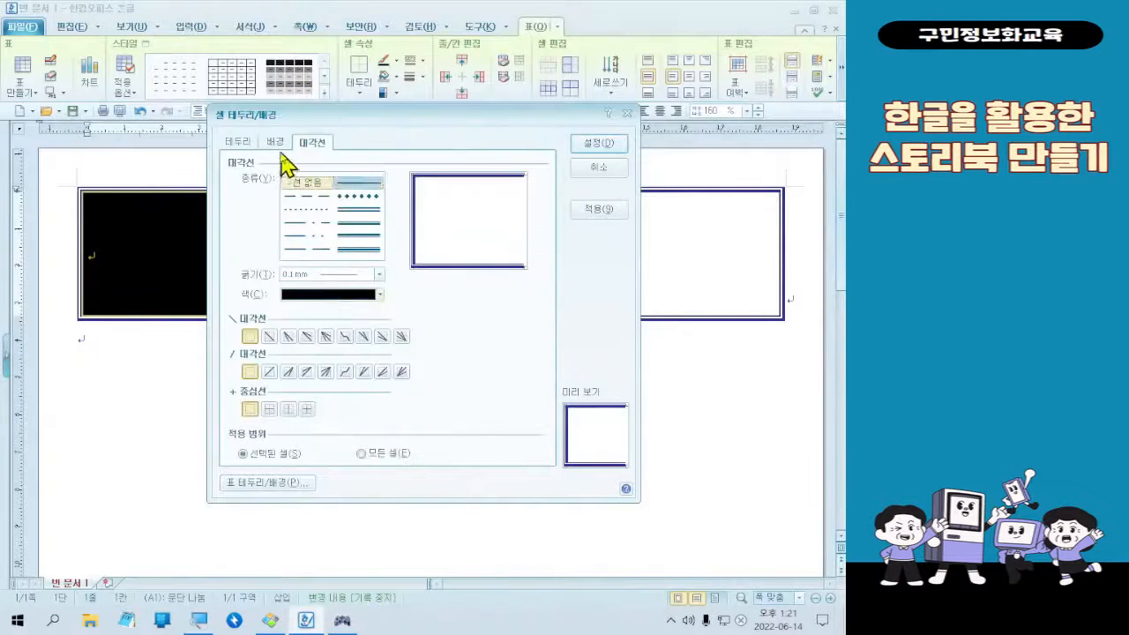
left_click(279, 147)
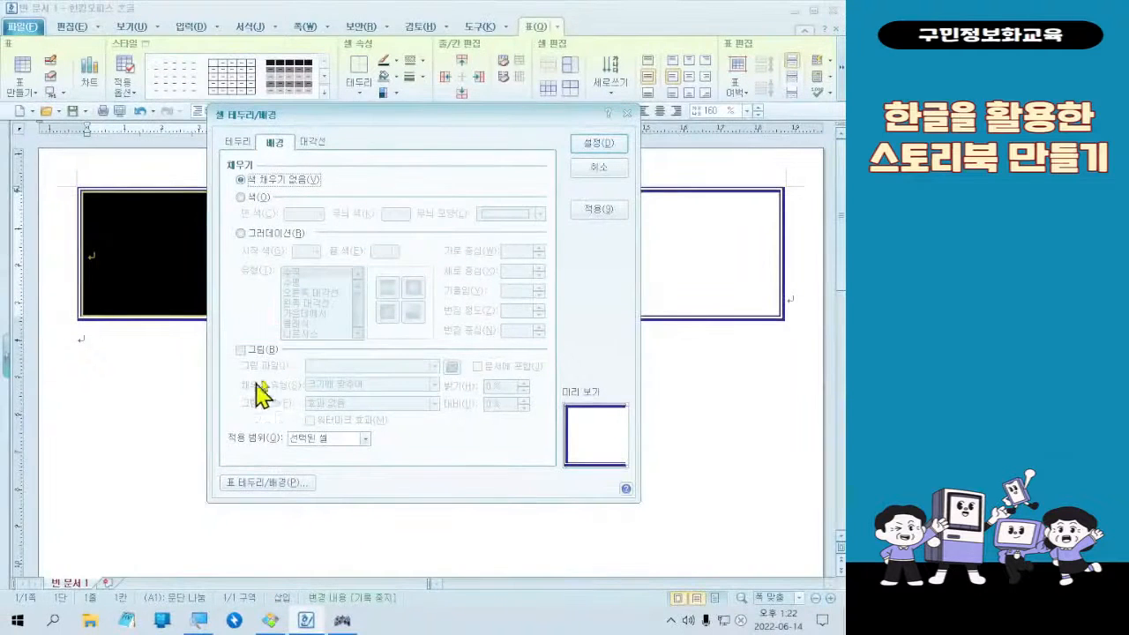
Step: Fill the left cell with the picture book from the desktop folder 예제파일 > 4회차, embedded in the document, and apply the settings
left_click(104, 501)
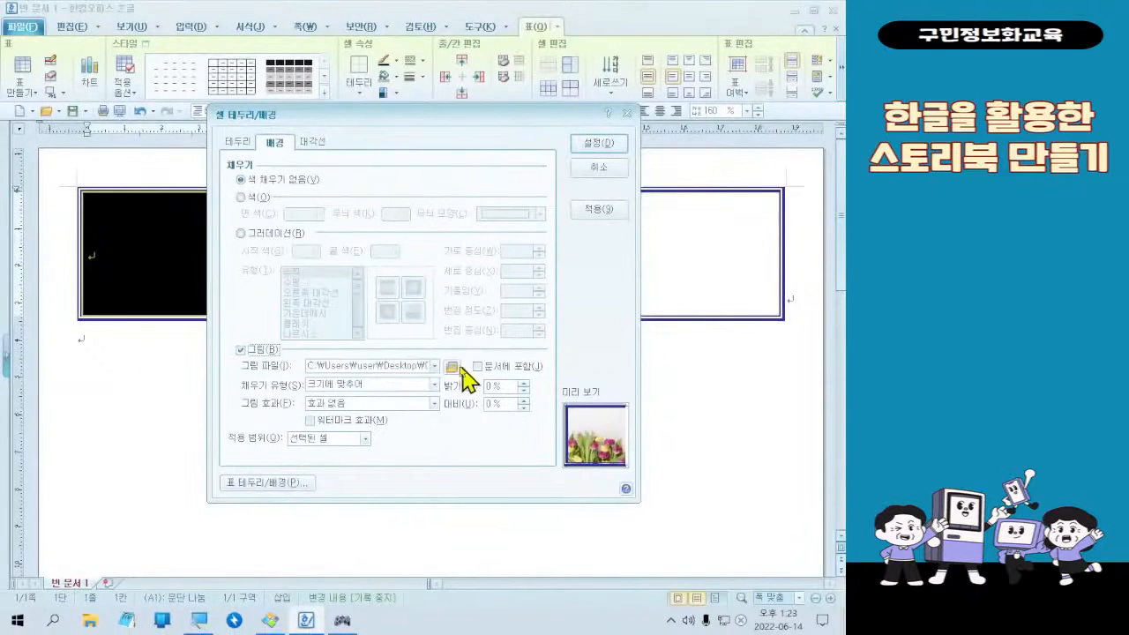
left_click(508, 321)
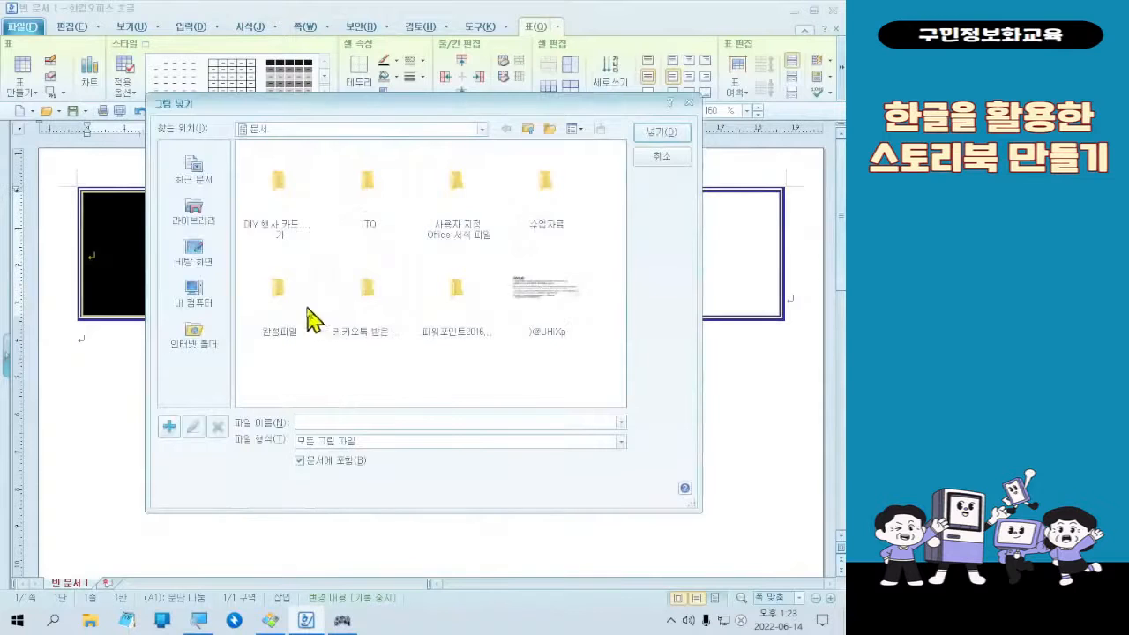
left_click(196, 257)
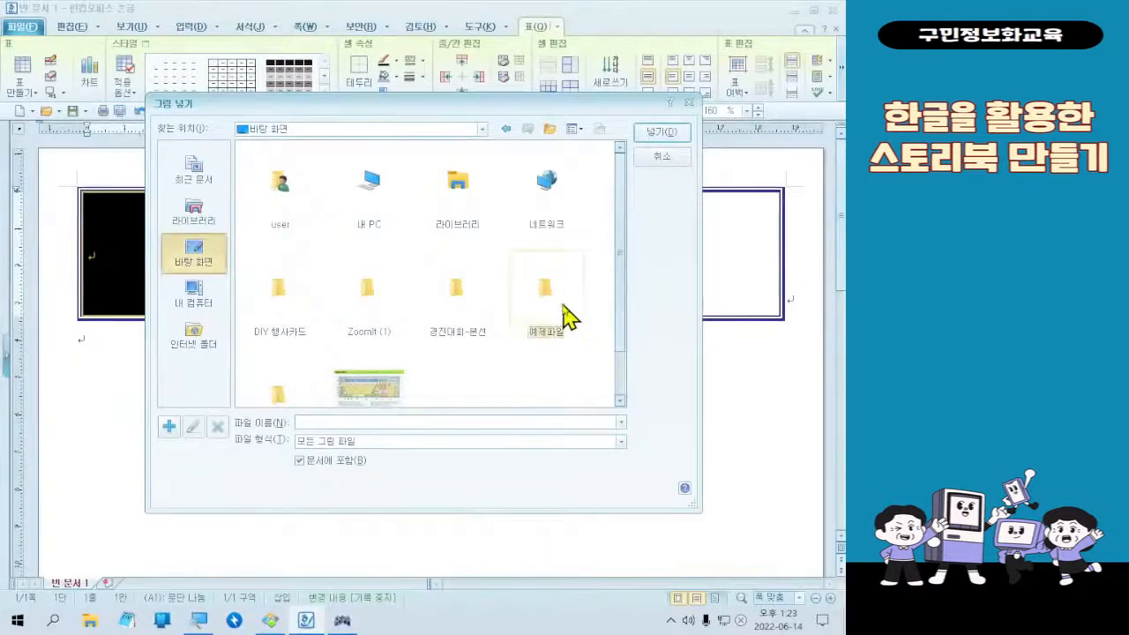
double_click(562, 308)
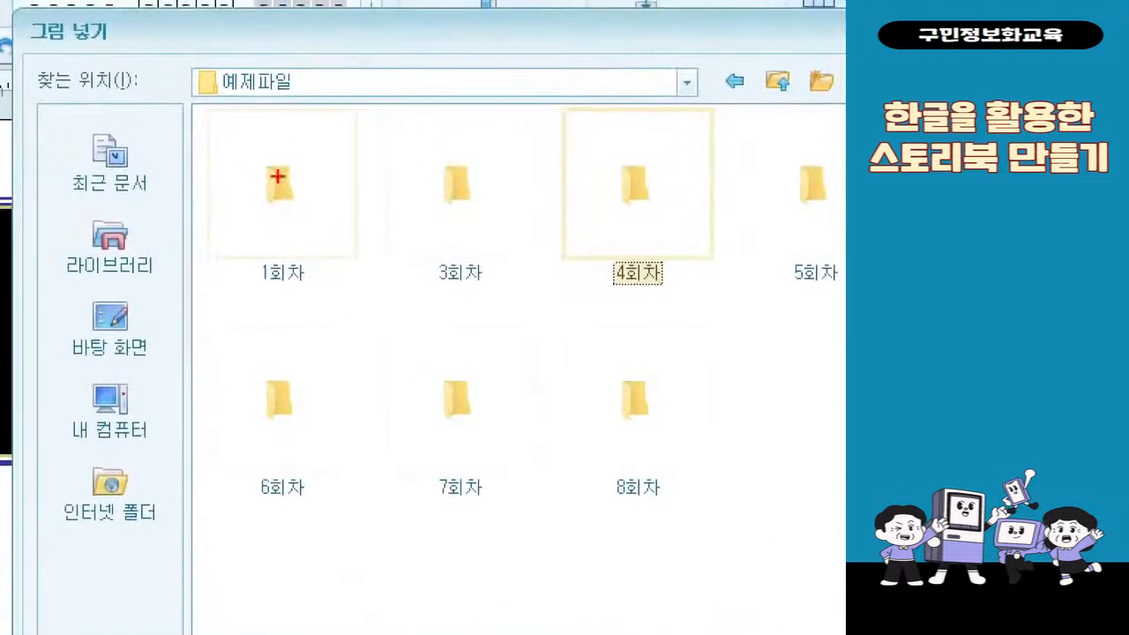
mouse_move(554, 97)
left_mouse_down()
mouse_move(662, 298)
mouse_move(708, 302)
left_mouse_up()
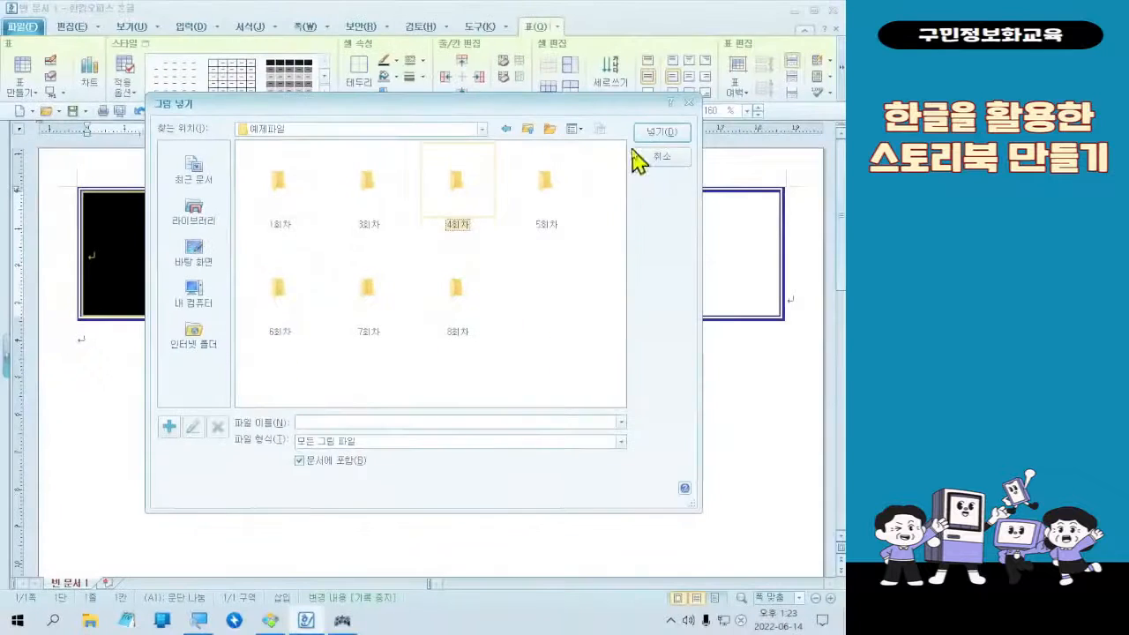
double_click(681, 172)
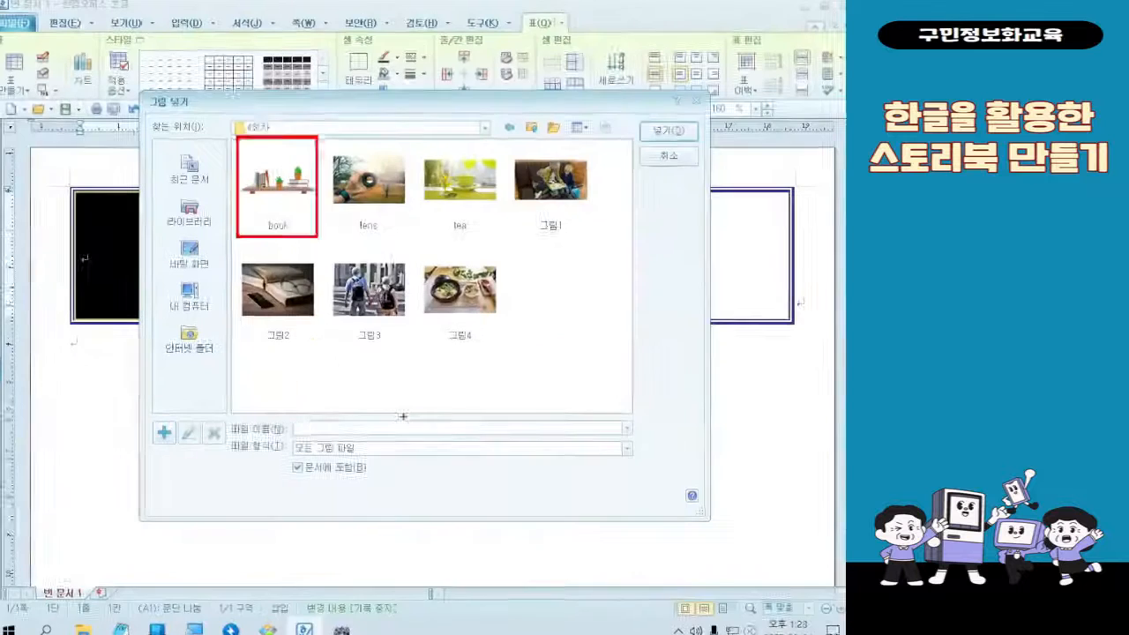
double_click(208, 264)
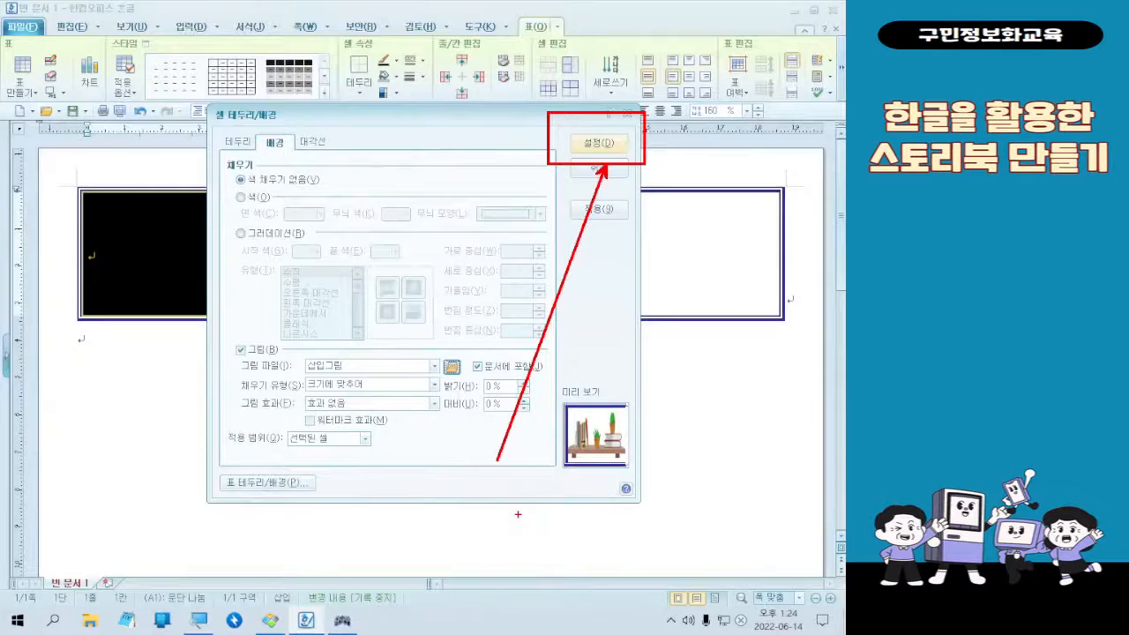
left_click(621, 148)
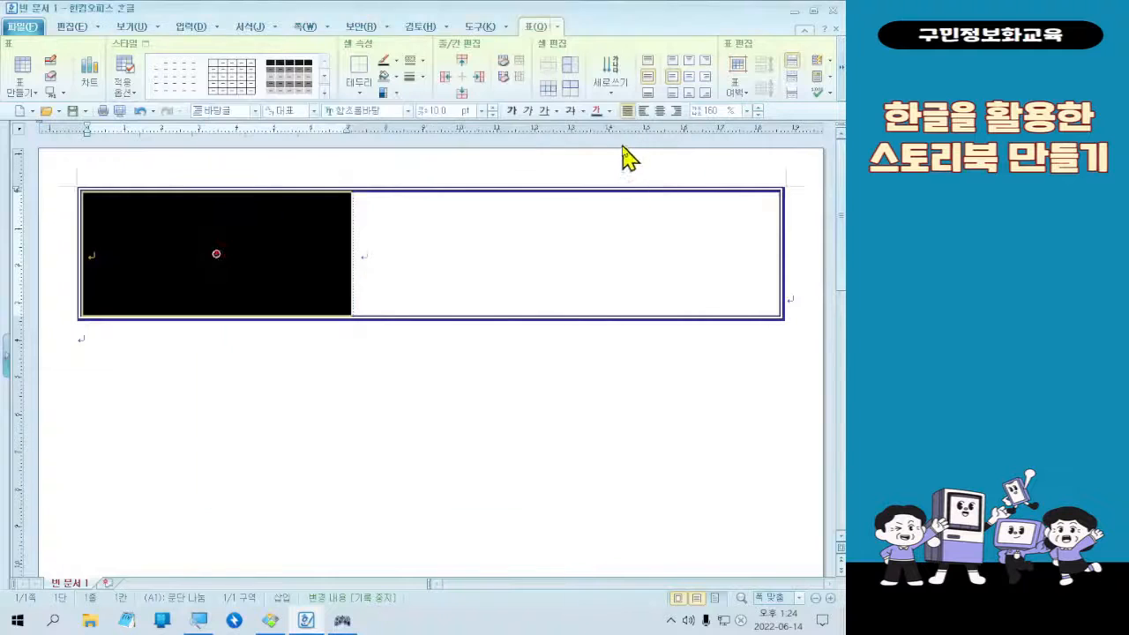
left_click(342, 620)
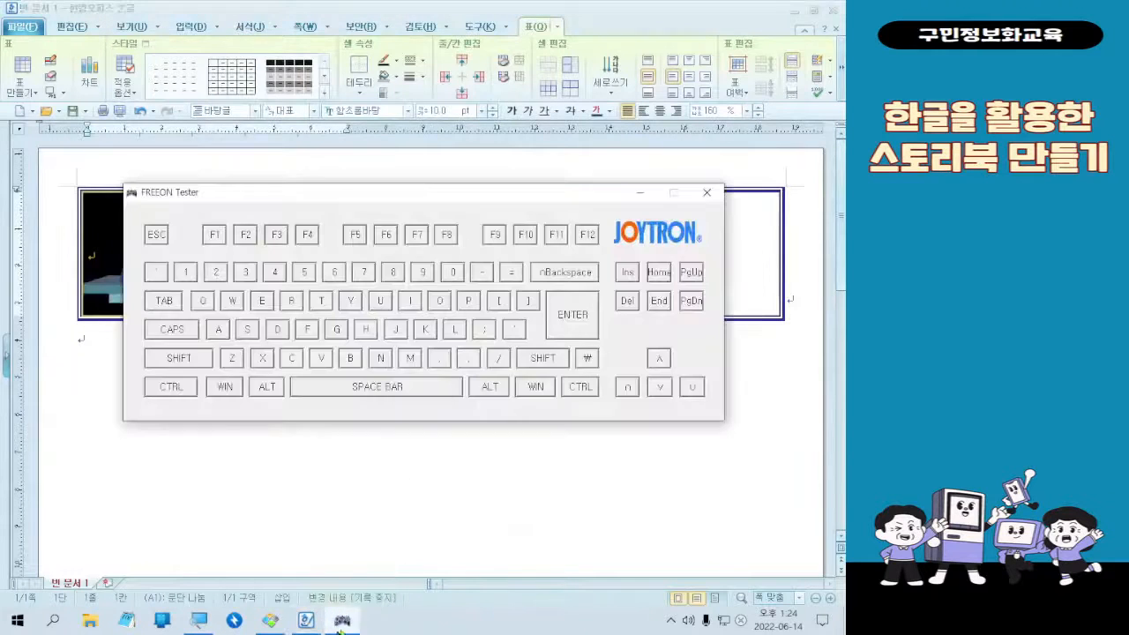
key("Escape")
key("Escape")
key("Escape")
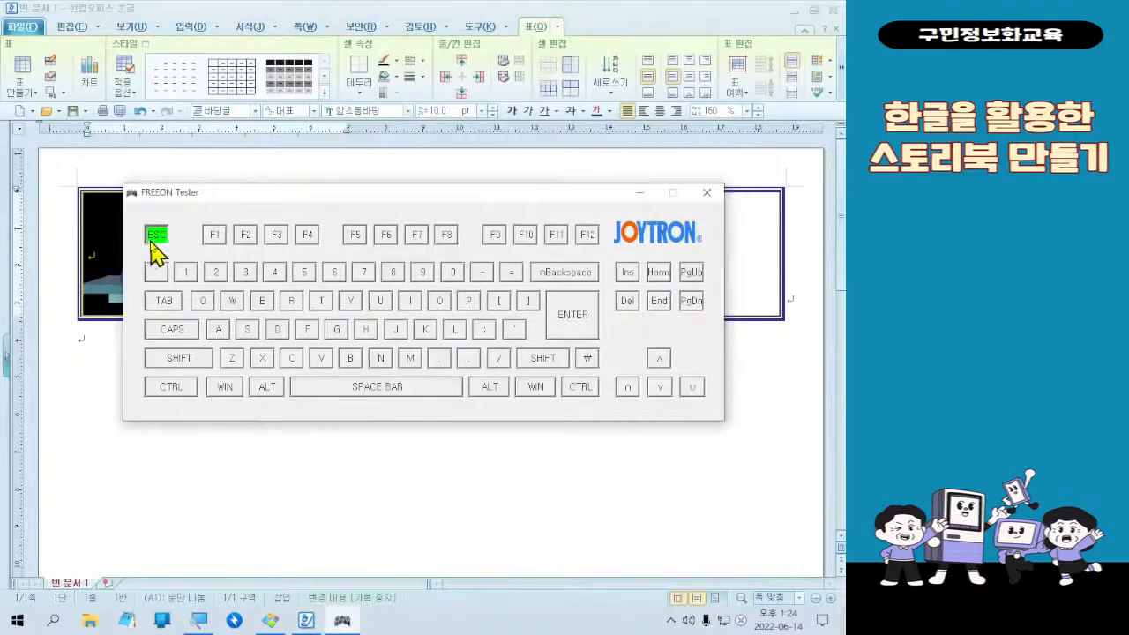
key("Escape")
key("Escape")
key("Escape")
key("Escape")
key("Escape")
key("Escape")
key("Escape")
key("Escape")
key("Escape")
key("Escape")
key("Escape")
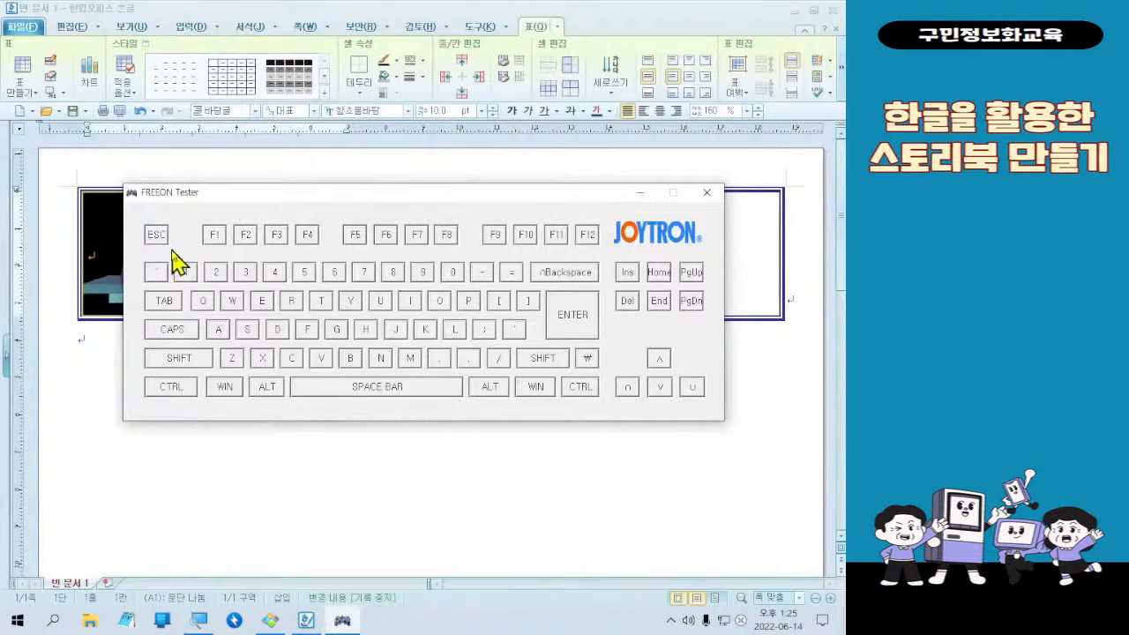
Step: Place the cursor in the table's right cell and check the title wording in the finished example image
left_click(366, 9)
left_click(499, 265)
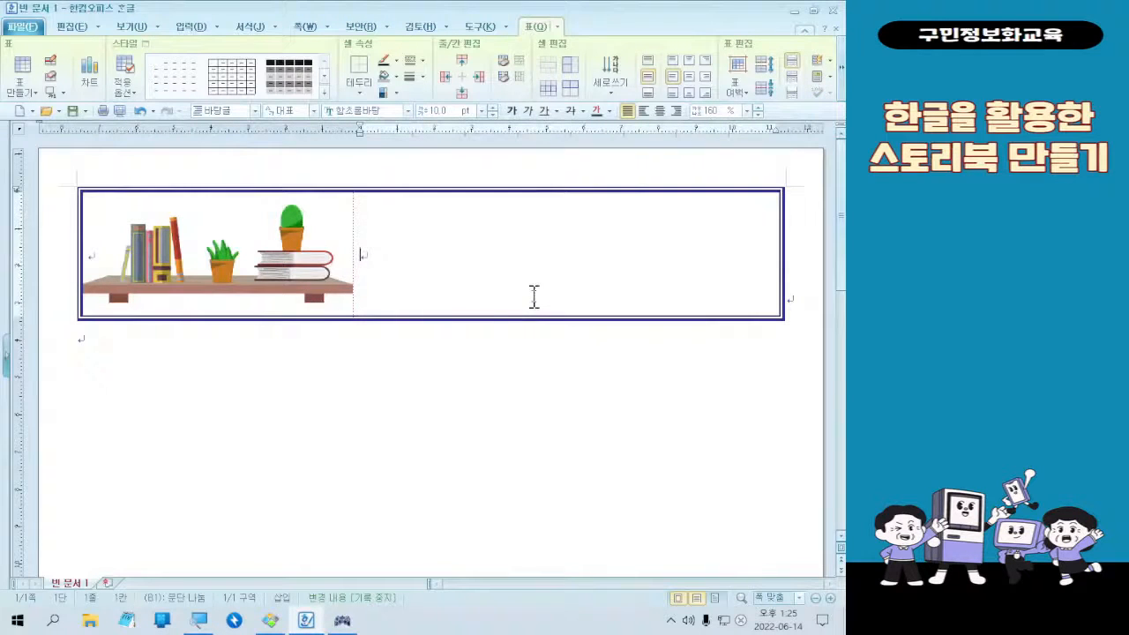
left_click(534, 297)
left_click(535, 298)
left_click(448, 239)
left_click(448, 240)
left_click(270, 621)
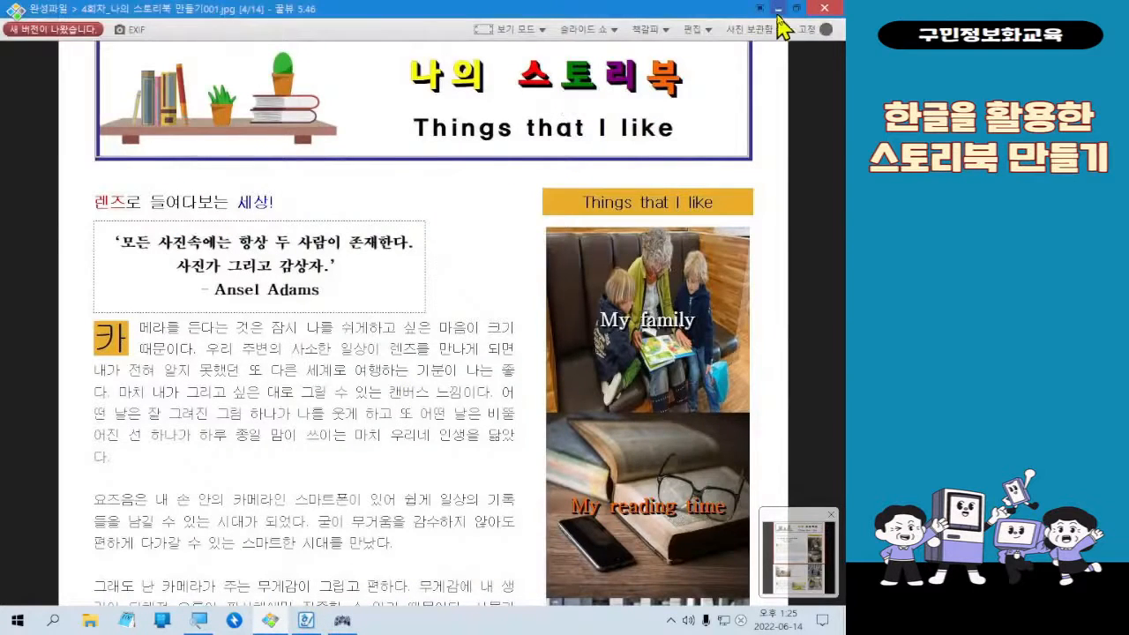
left_click(780, 22)
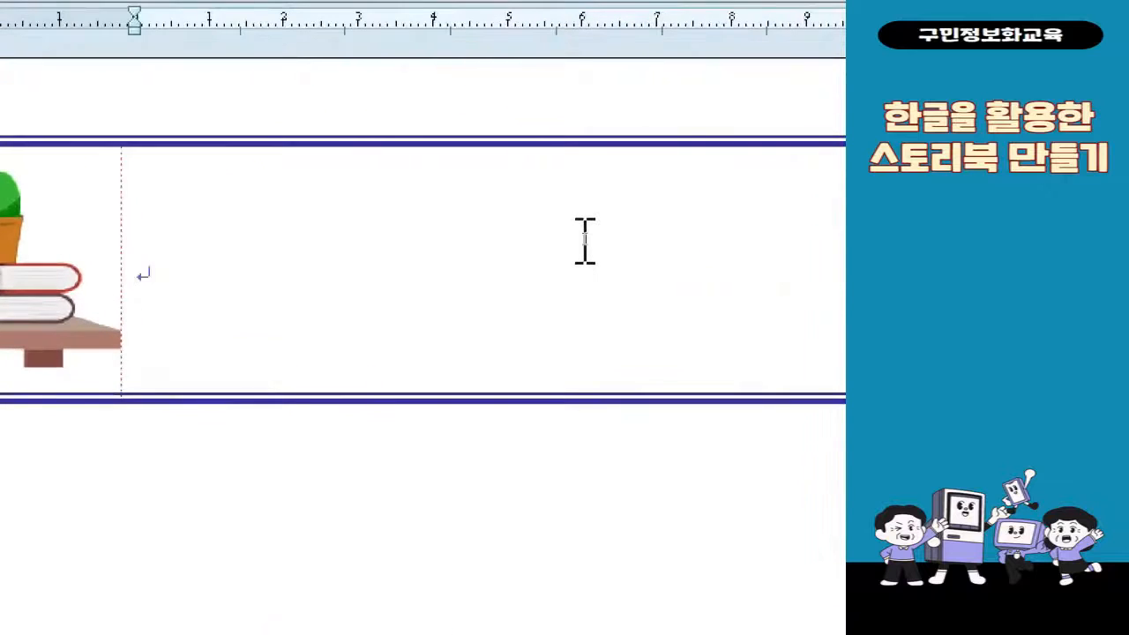
Step: Enter the title lines "나의 스토리북" and "Things that I like" in the table's right cell
type("나의 스")
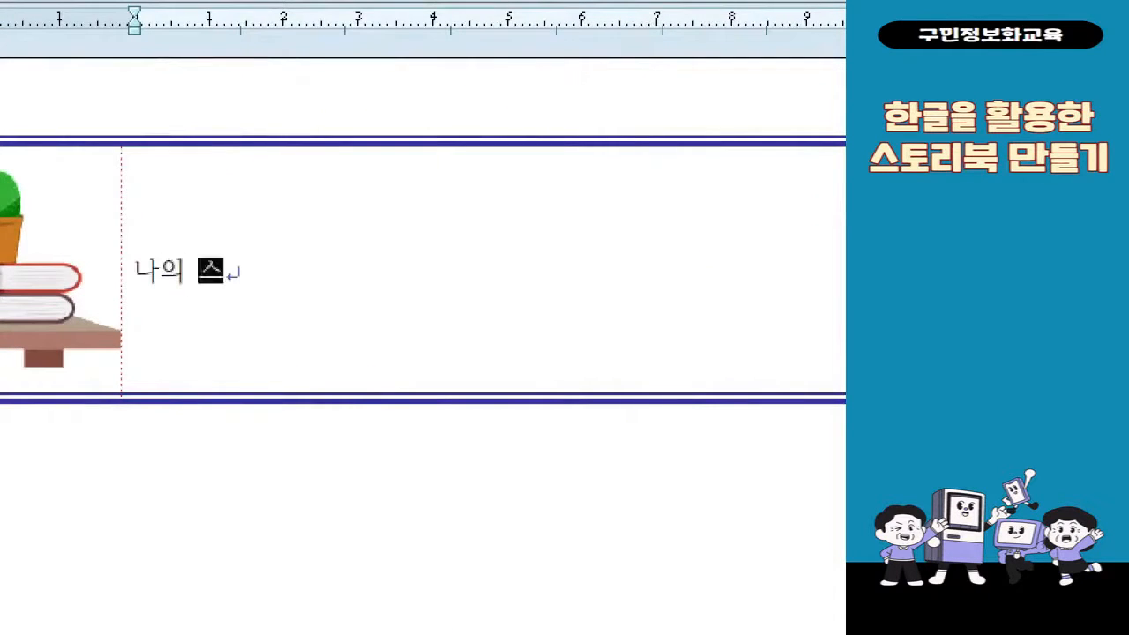
type("토리북")
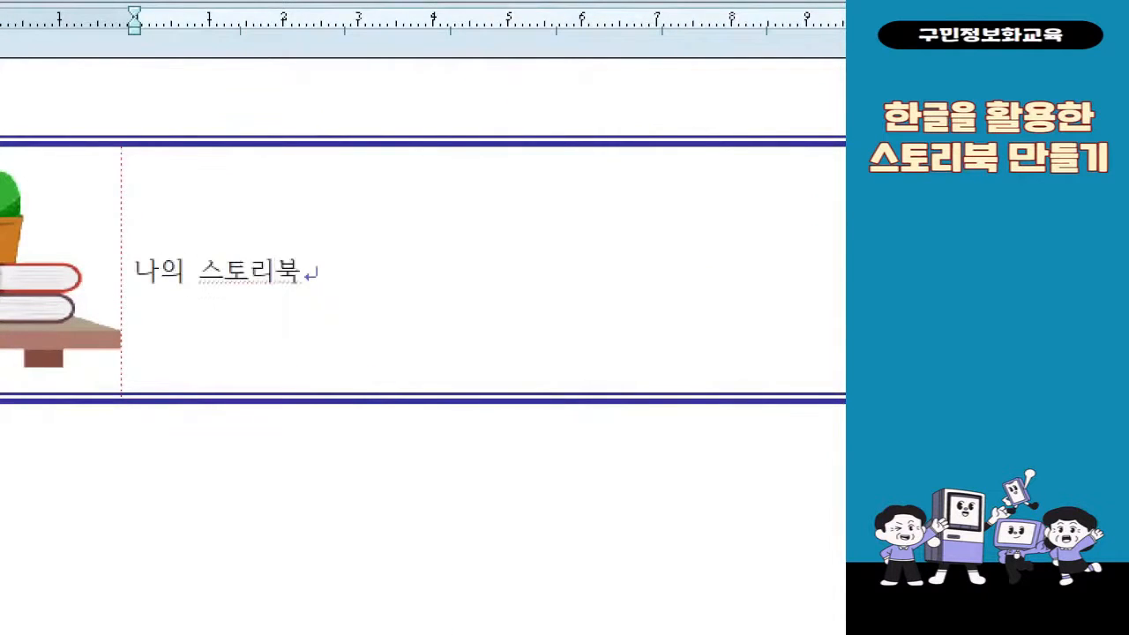
key("Return")
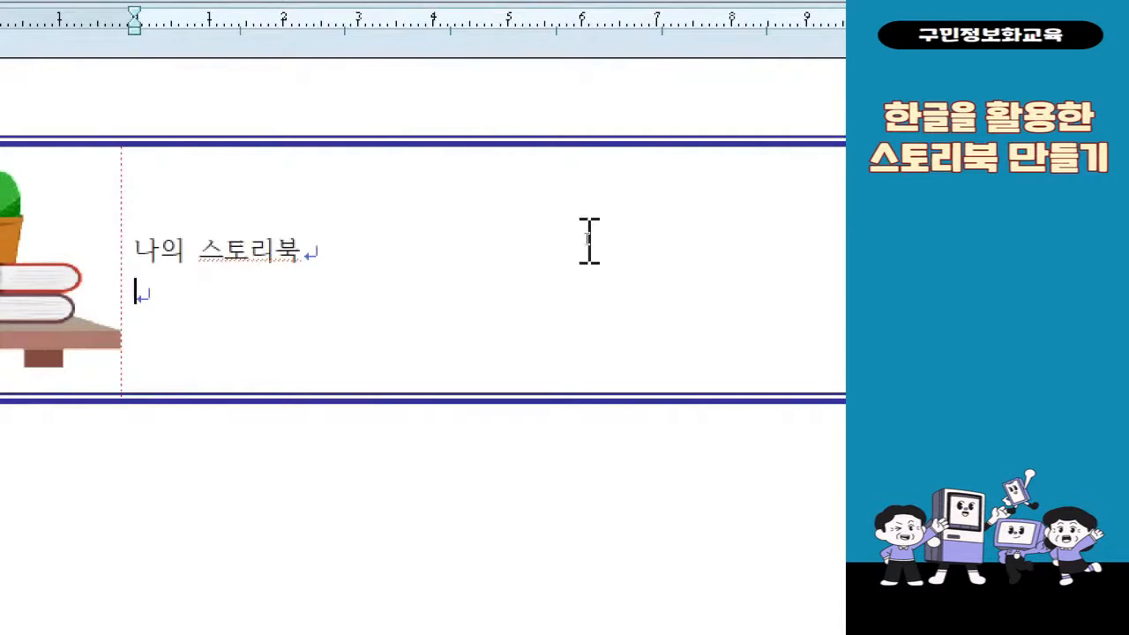
type("Things ")
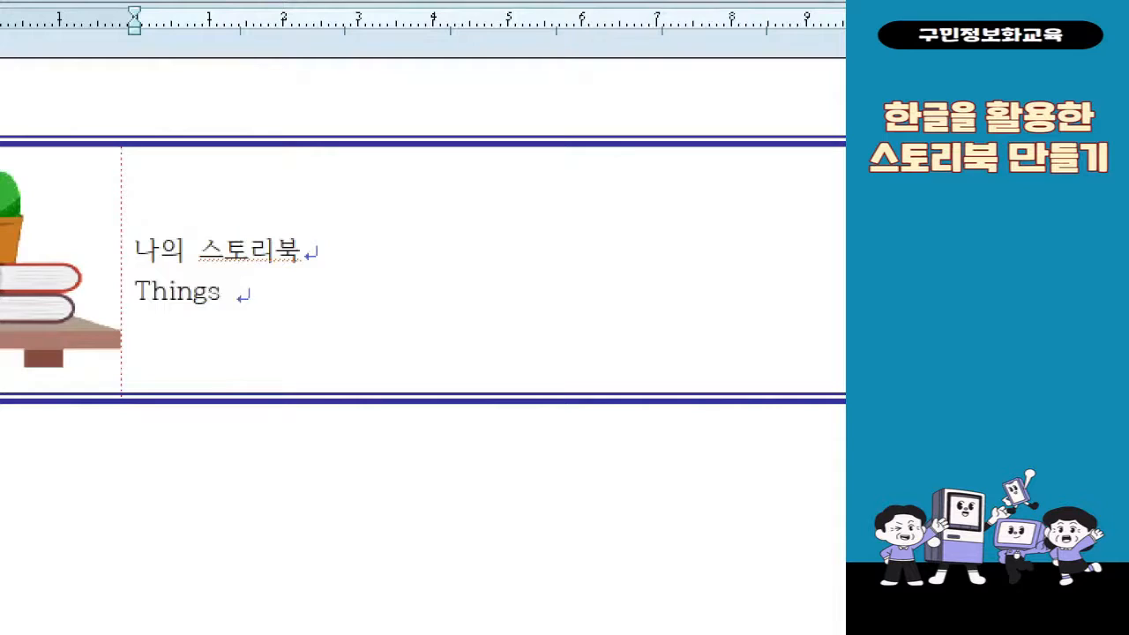
type("that ")
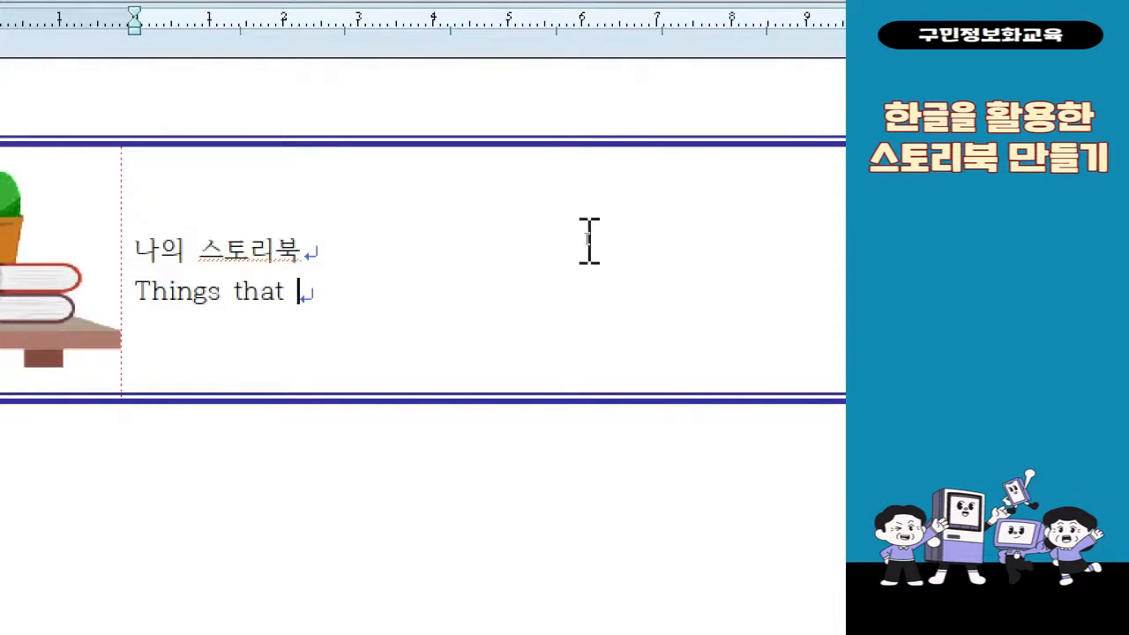
type("I like")
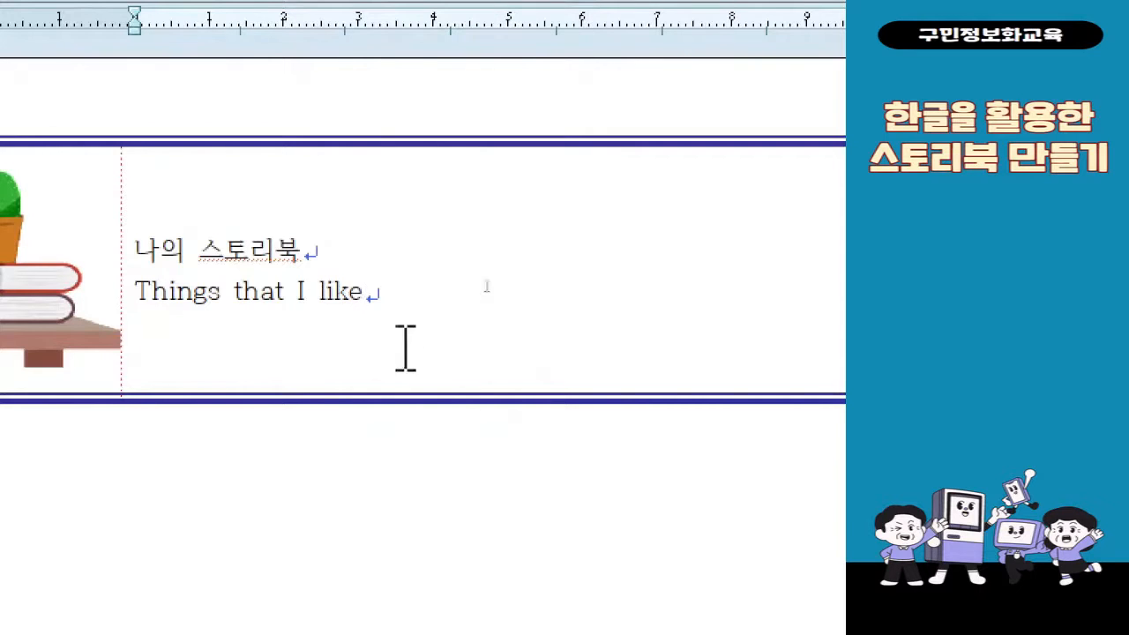
left_click(386, 287)
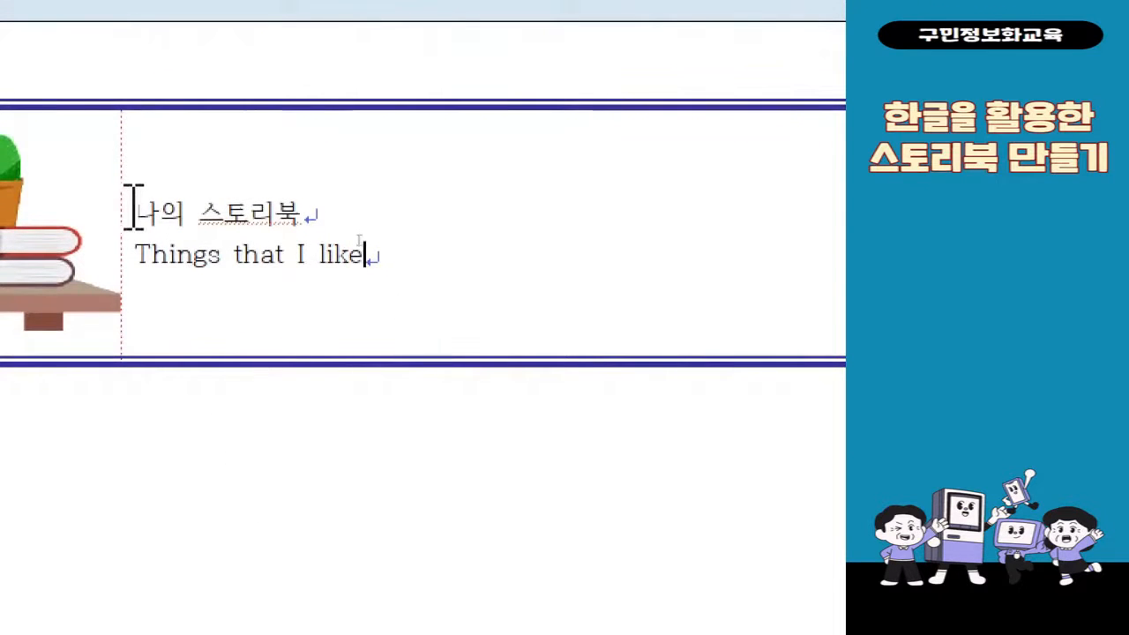
left_click_drag(133, 202, 471, 277)
left_click(471, 277)
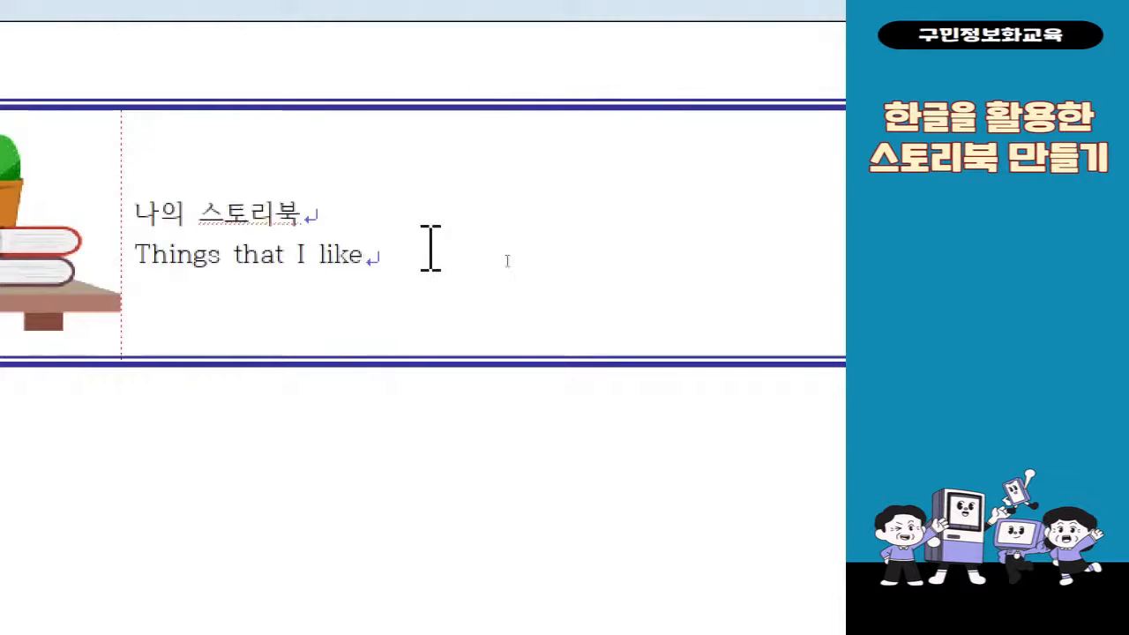
key("ctrl")
left_click_drag(431, 247, 120, 162)
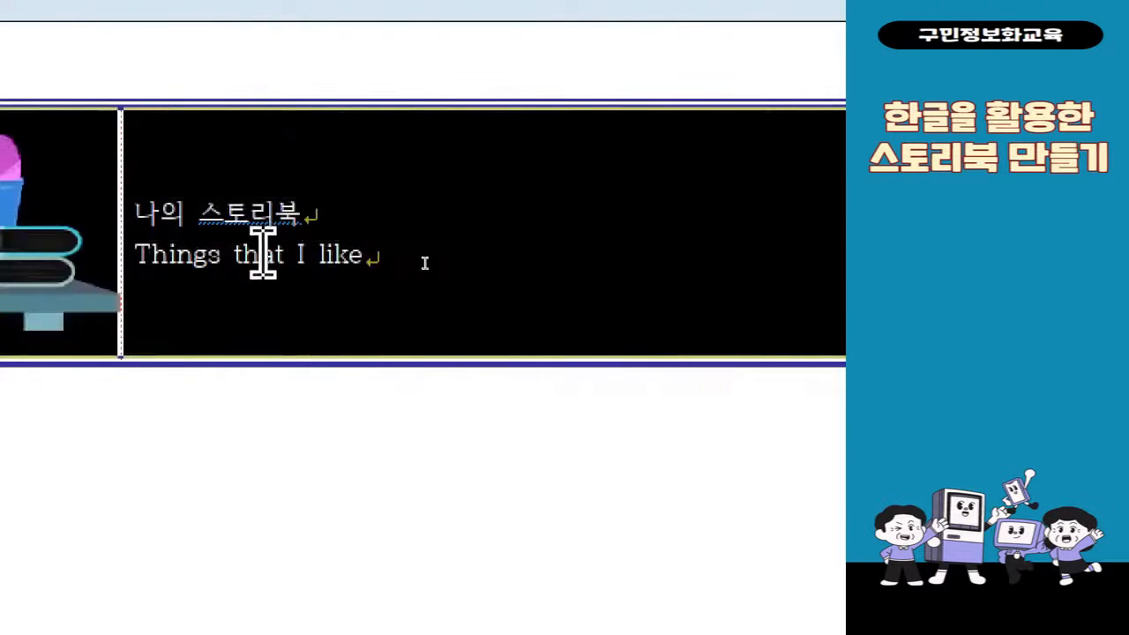
key("Escape")
key("ctrl")
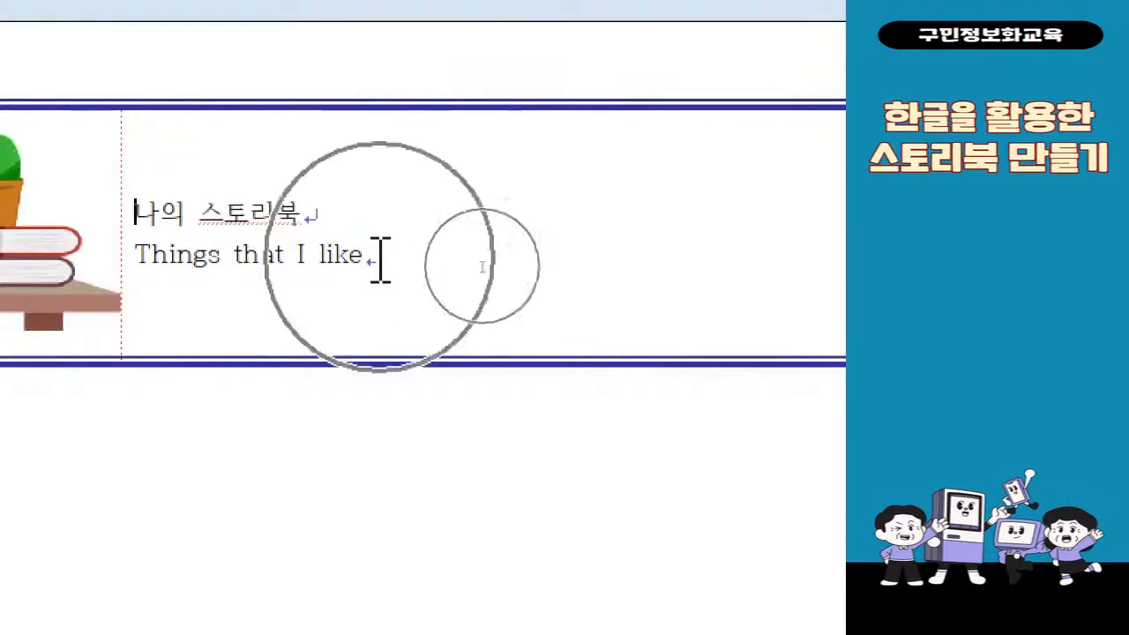
Step: Set both title lines in the right cell to the font 한컴 윤고딕 250 at 20 pt
left_click_drag(380, 259, 139, 214)
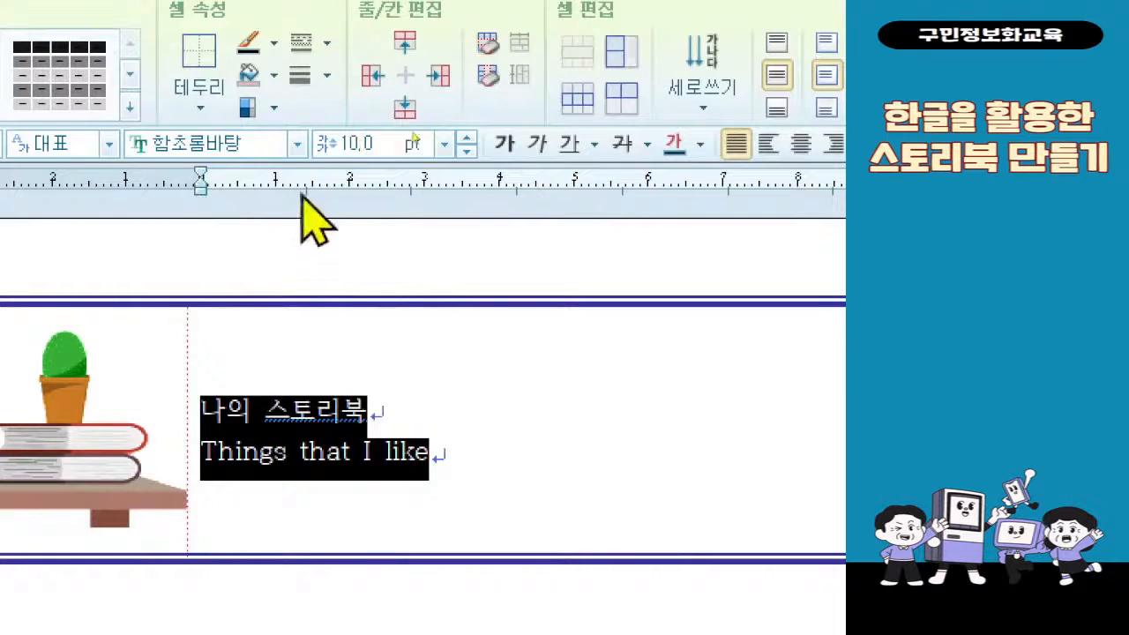
left_click(300, 150)
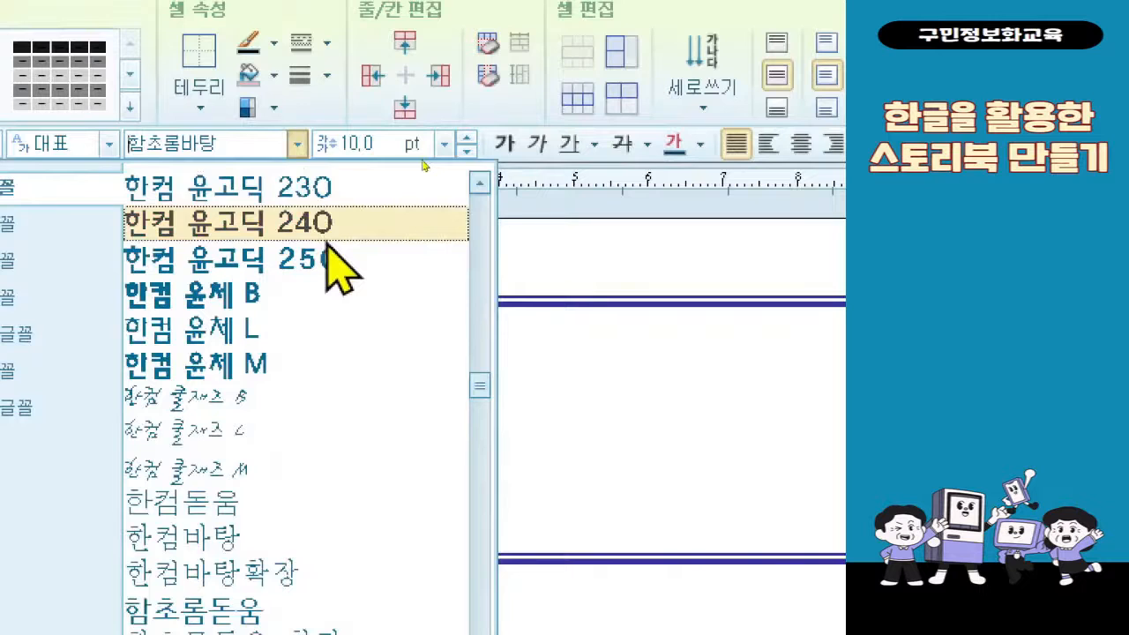
left_click(355, 258)
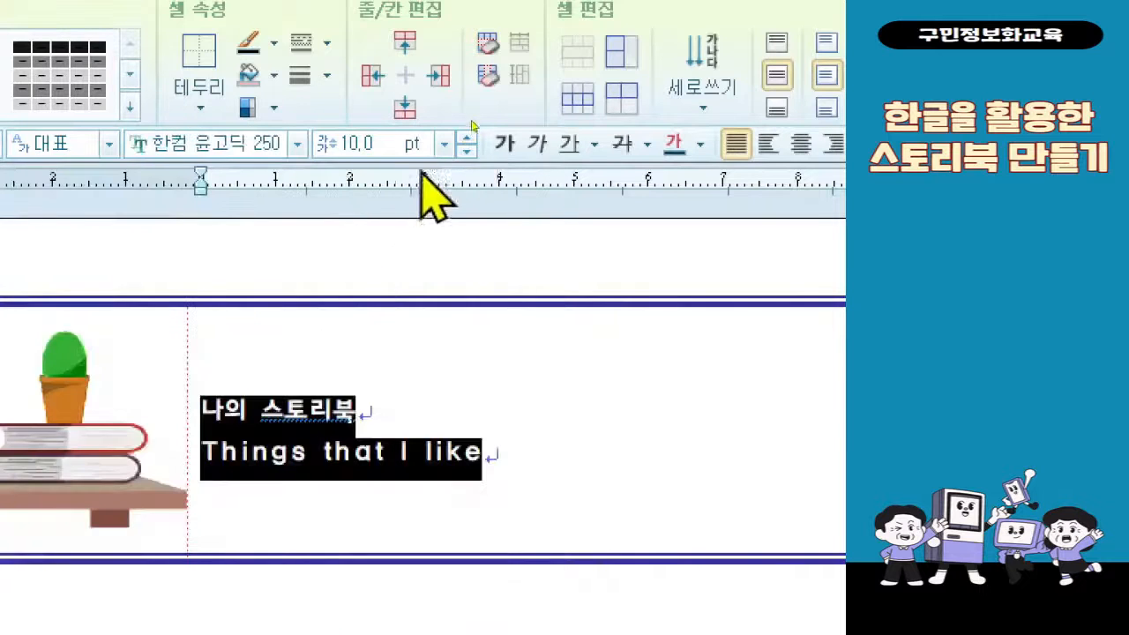
left_click(441, 150)
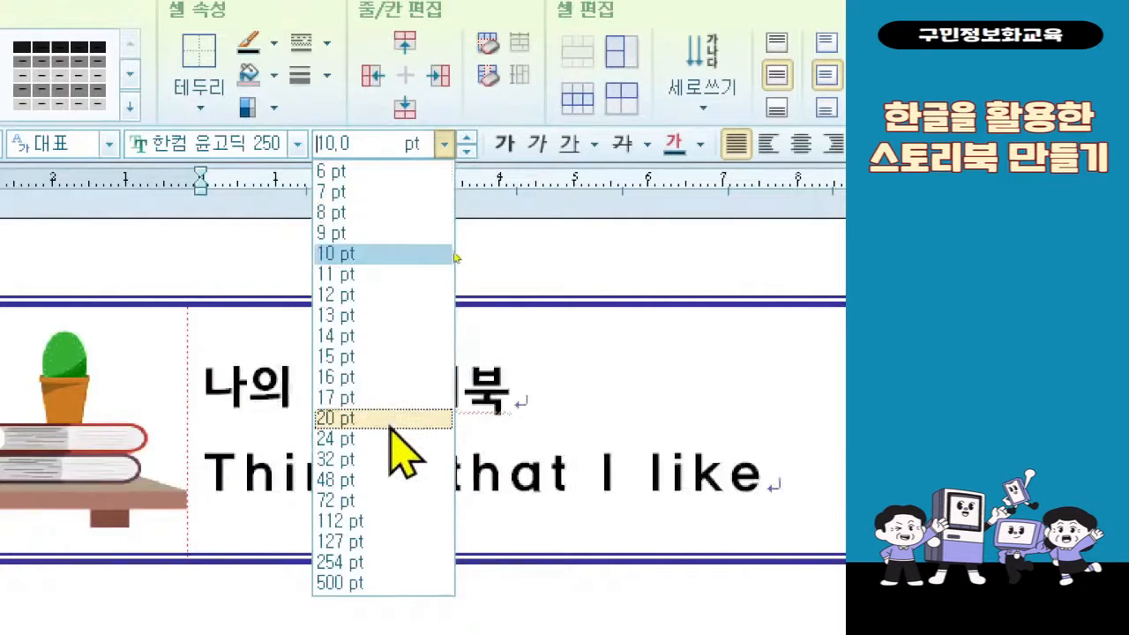
left_click(390, 420)
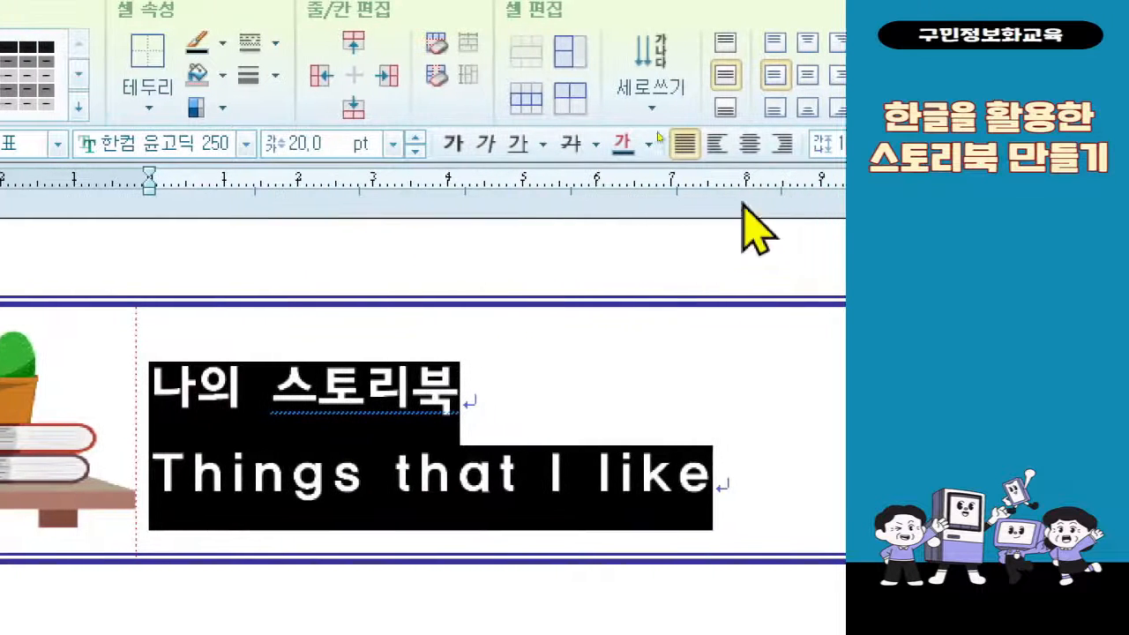
Step: Centre both title lines within the right cell and make them bold
left_click(743, 150)
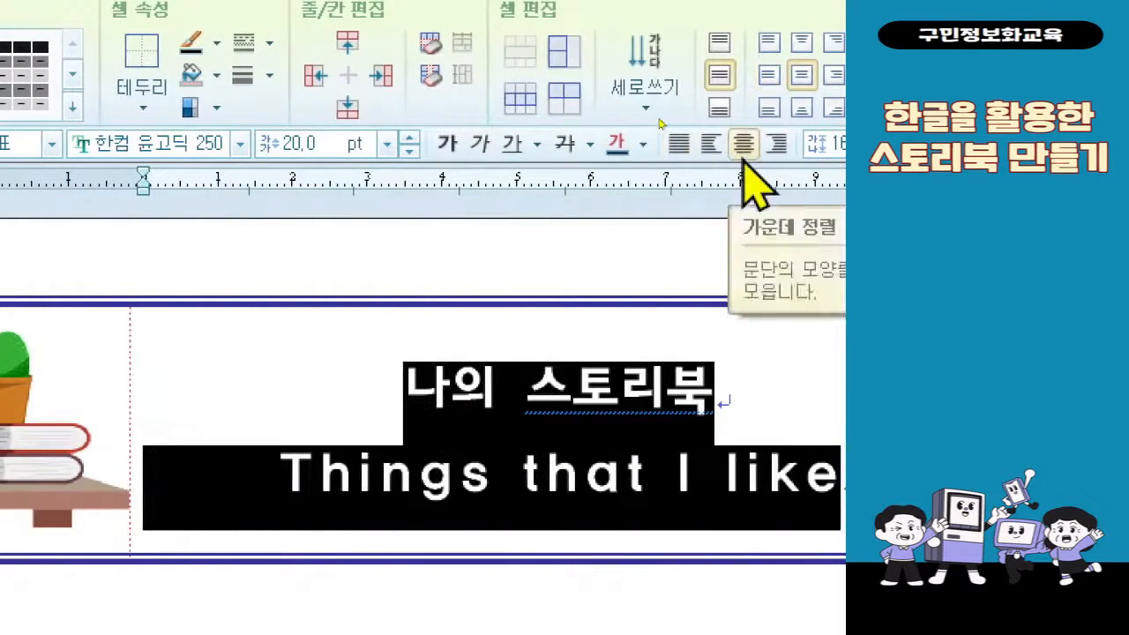
left_click(435, 159)
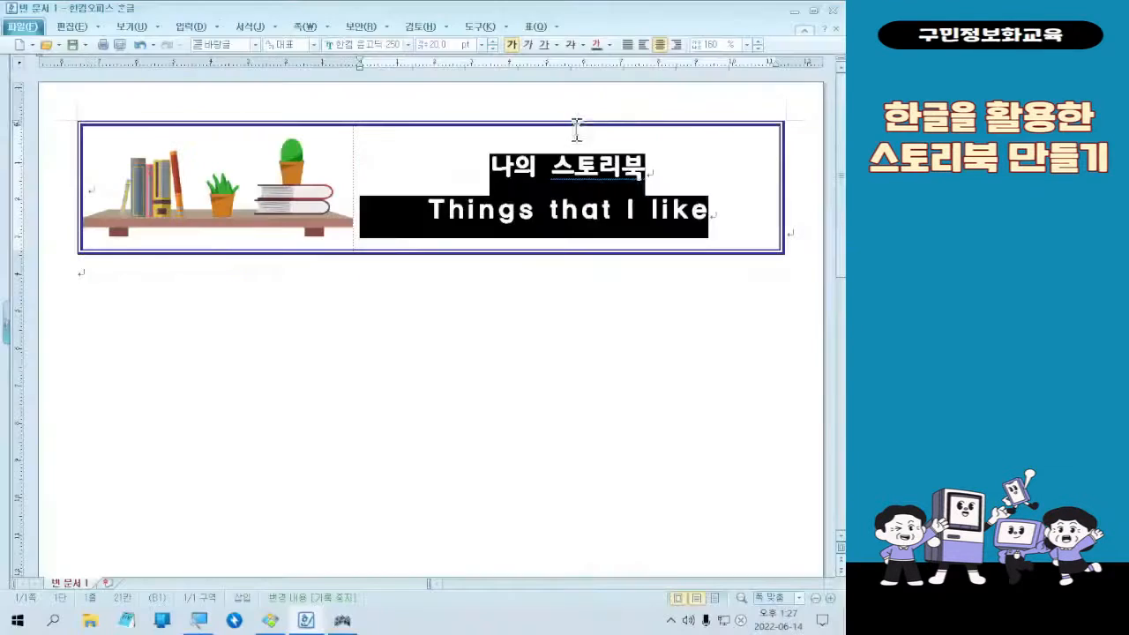
left_click(805, 31)
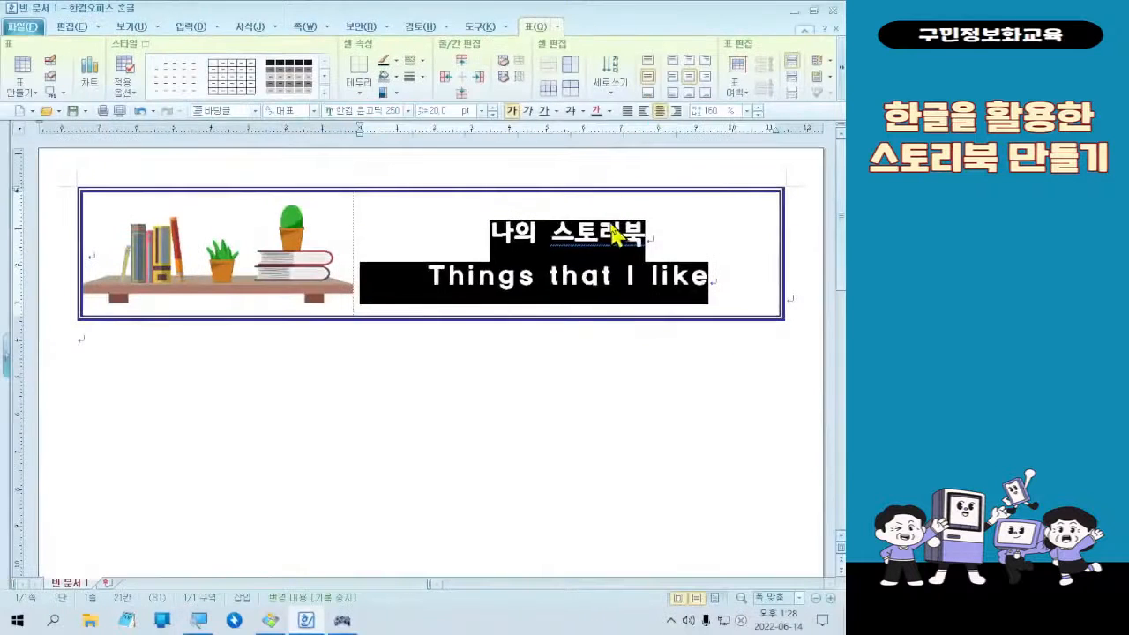
Step: Open the 글자 모양 settings for only the first title line, "나의 스토리북"
left_click(702, 345)
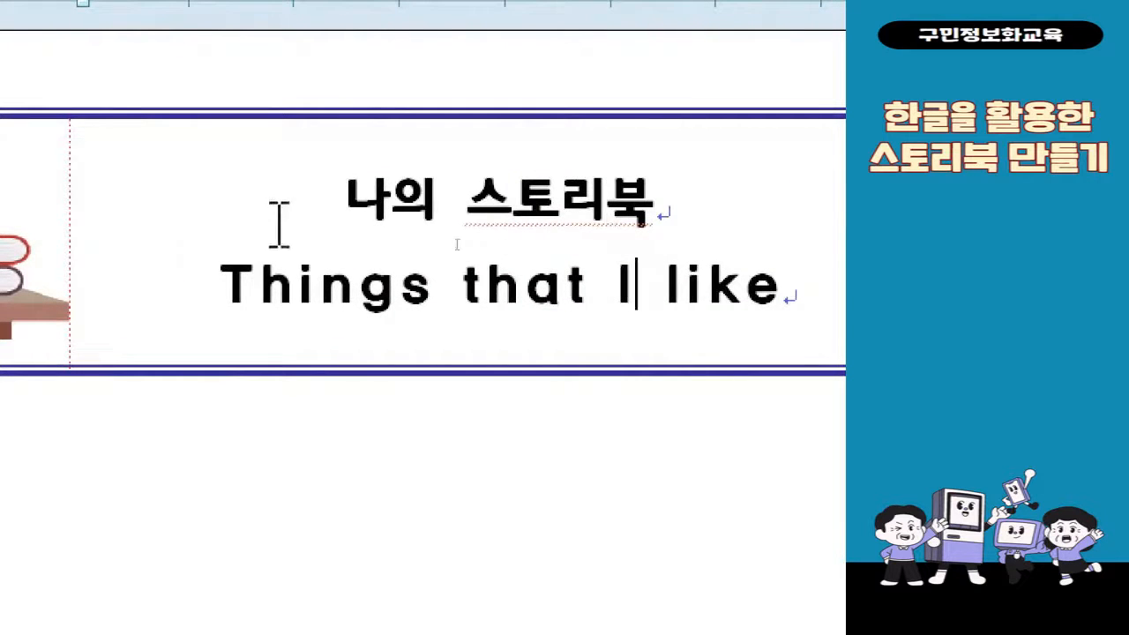
left_click_drag(279, 221, 674, 231)
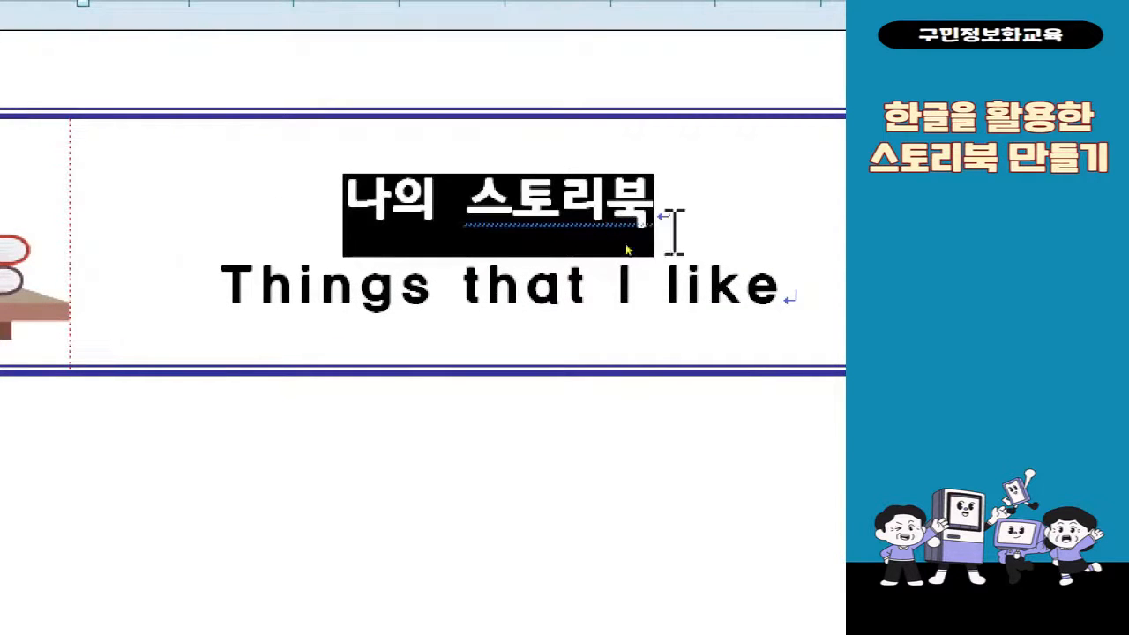
left_click(580, 221)
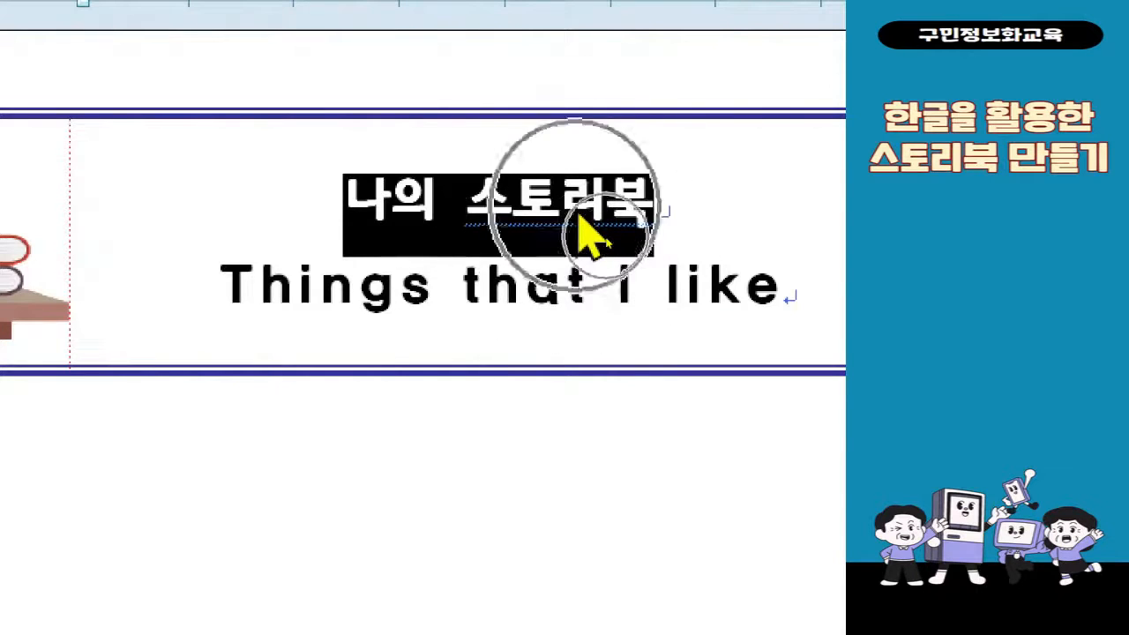
right_click(579, 221)
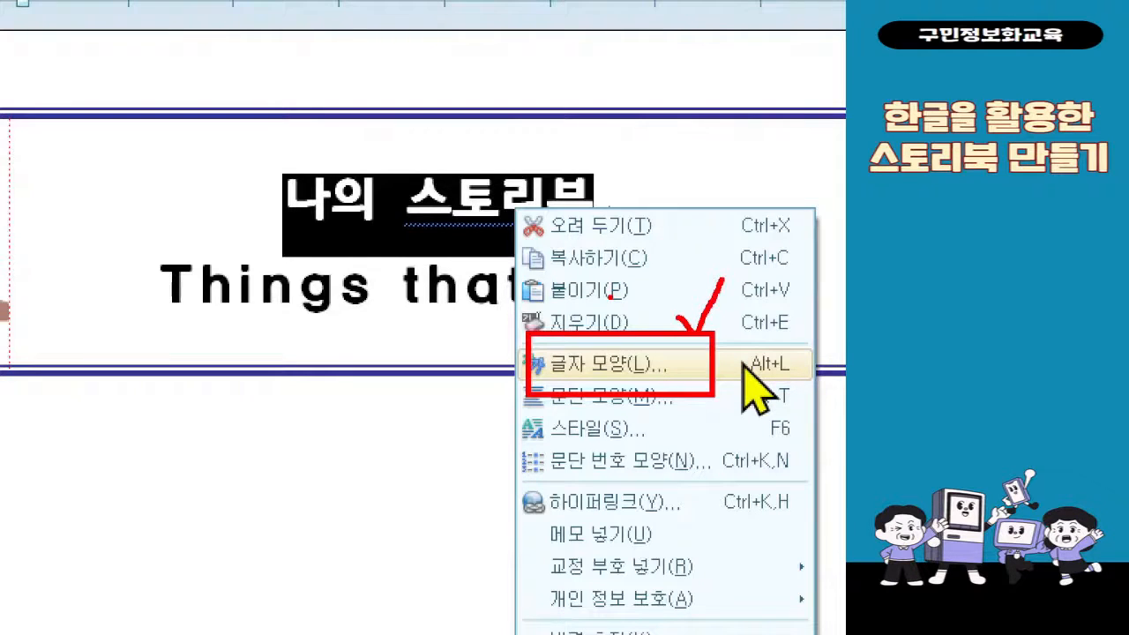
key("Escape")
right_click(313, 231)
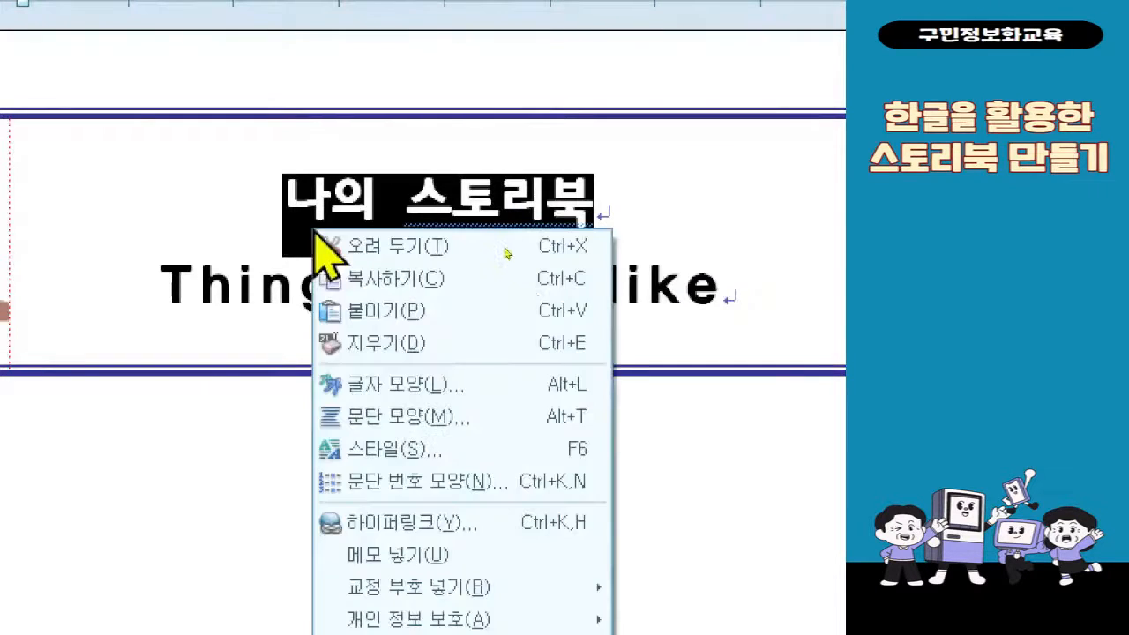
left_click(411, 402)
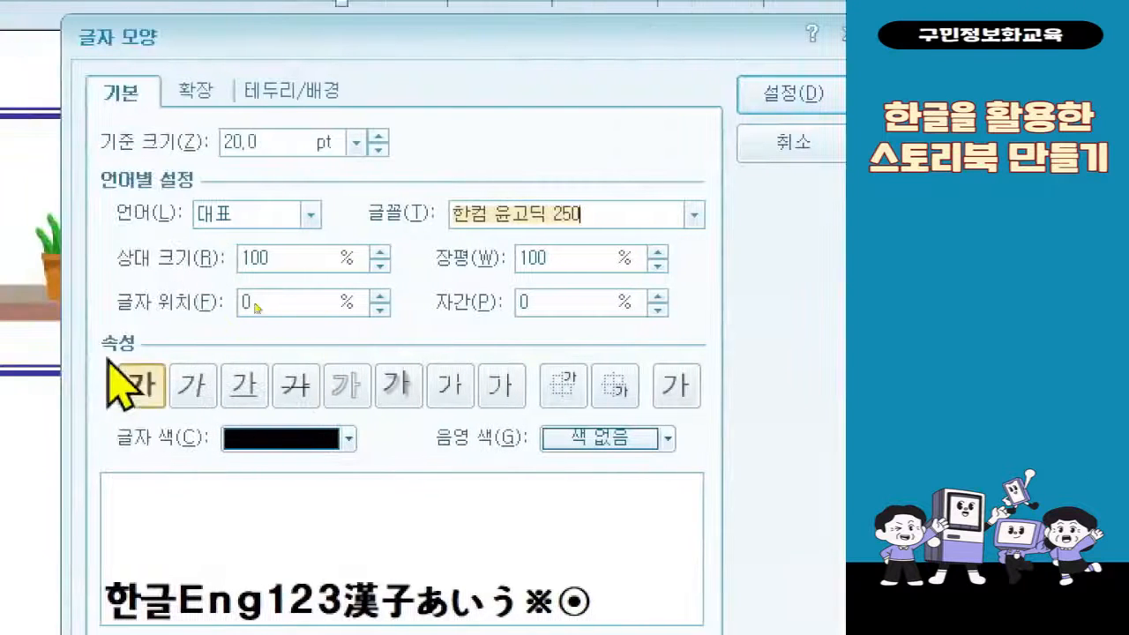
Step: Set the first title line's base size to 30 pt and its 자간 to -30%
double_click(264, 143)
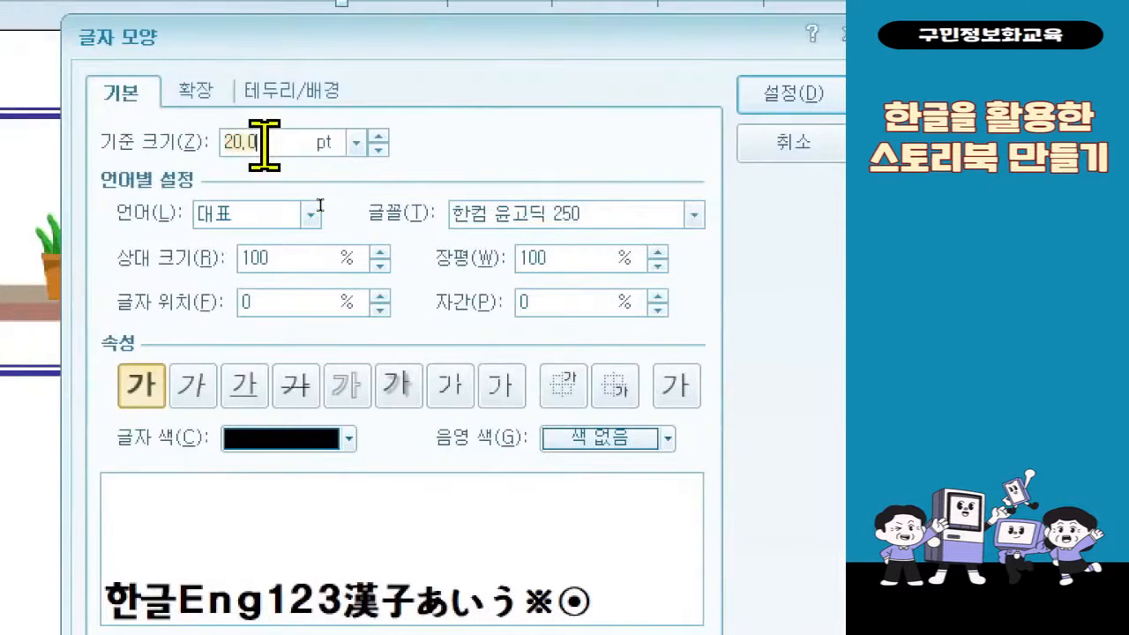
type("30")
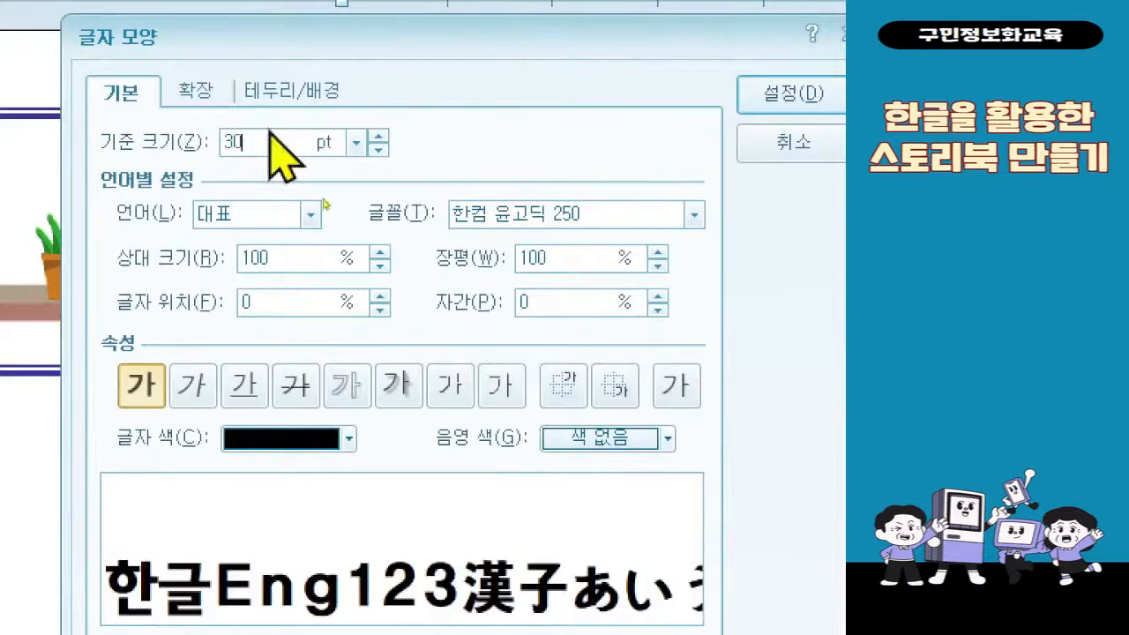
key("Tab")
key("Tab")
key("Tab")
key("Tab")
key("Tab")
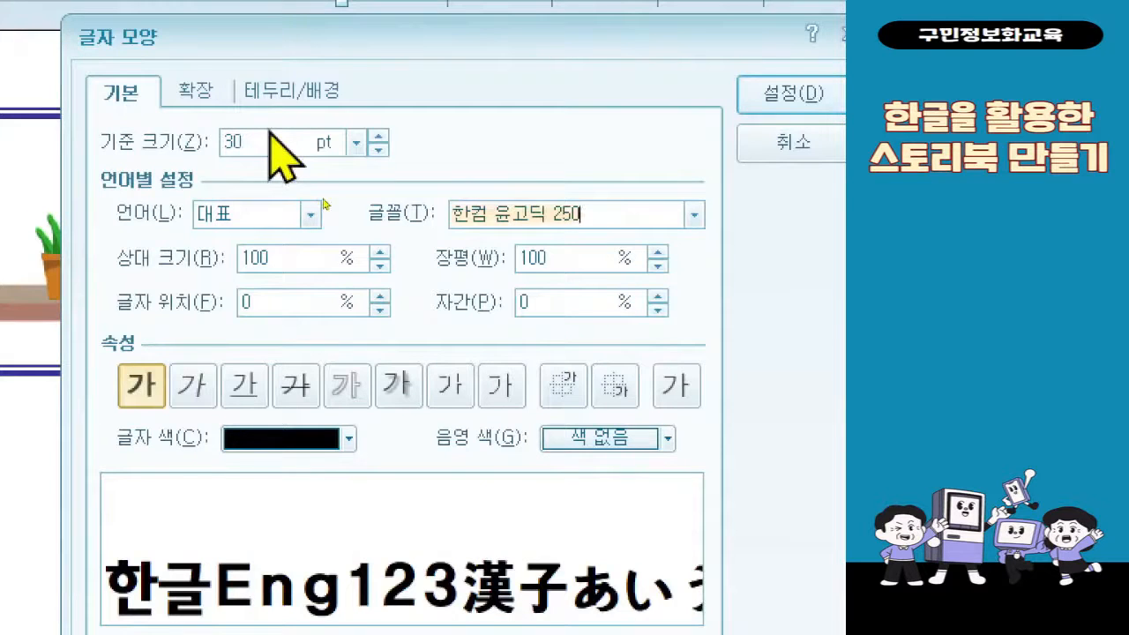
type("-")
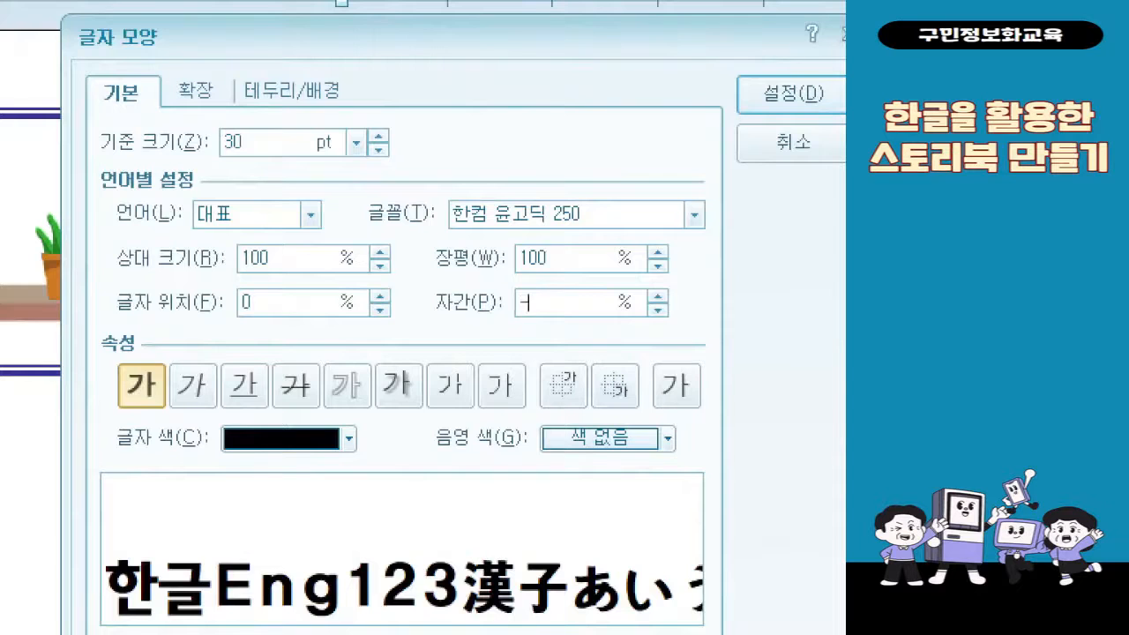
type("30")
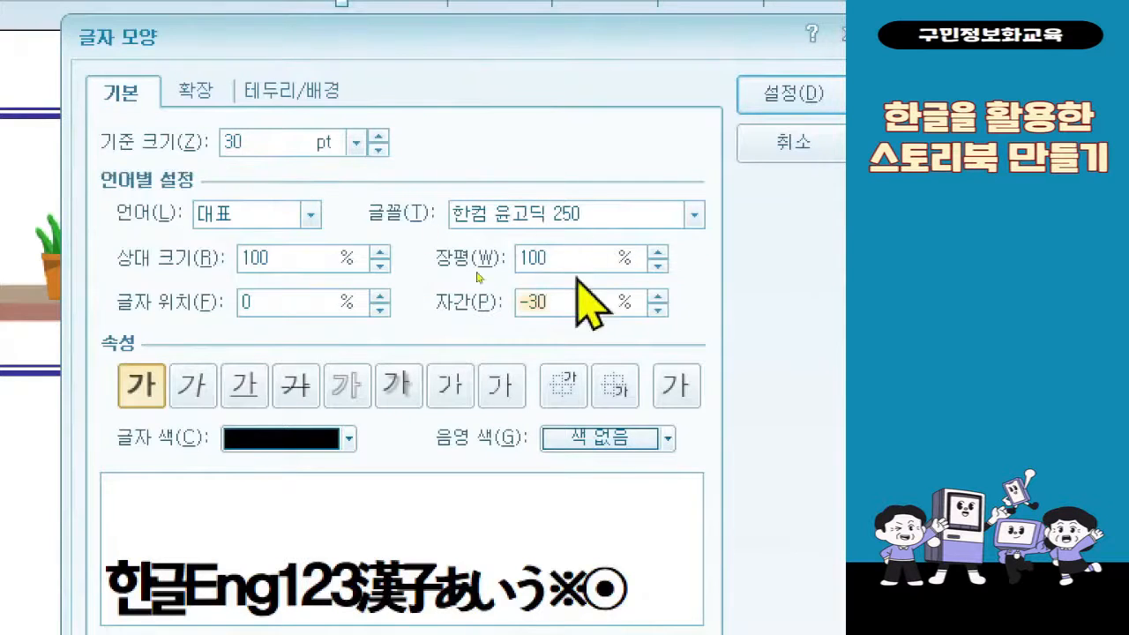
Step: Set the first title line's 자간 to 30% and give it a black 연속 shadow with 5% X and Y offsets
type("30")
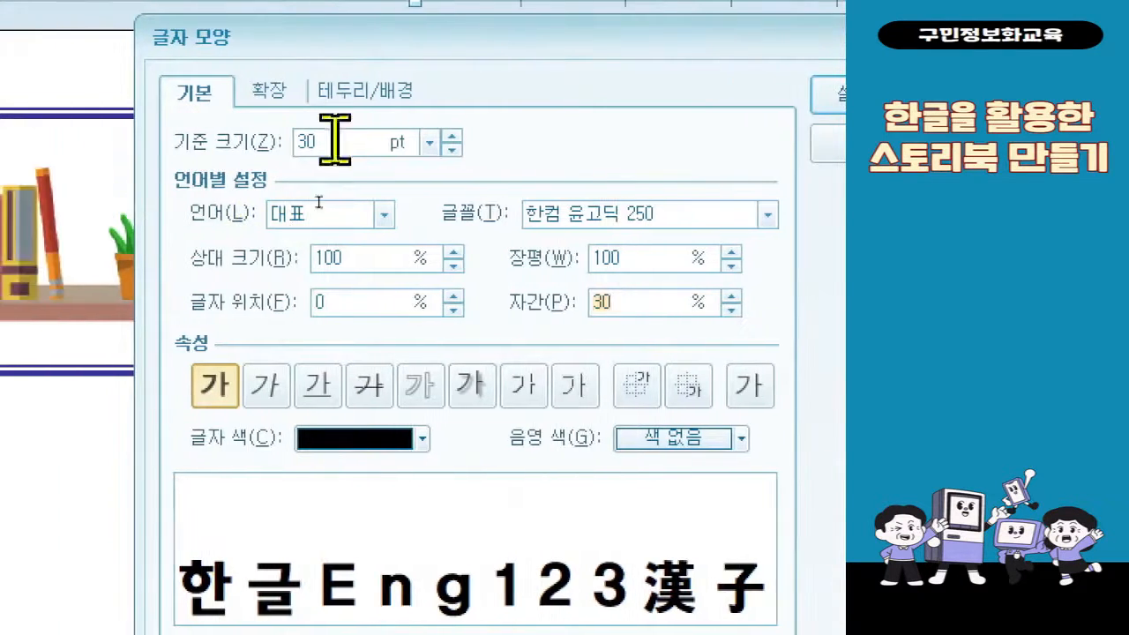
left_click(274, 93)
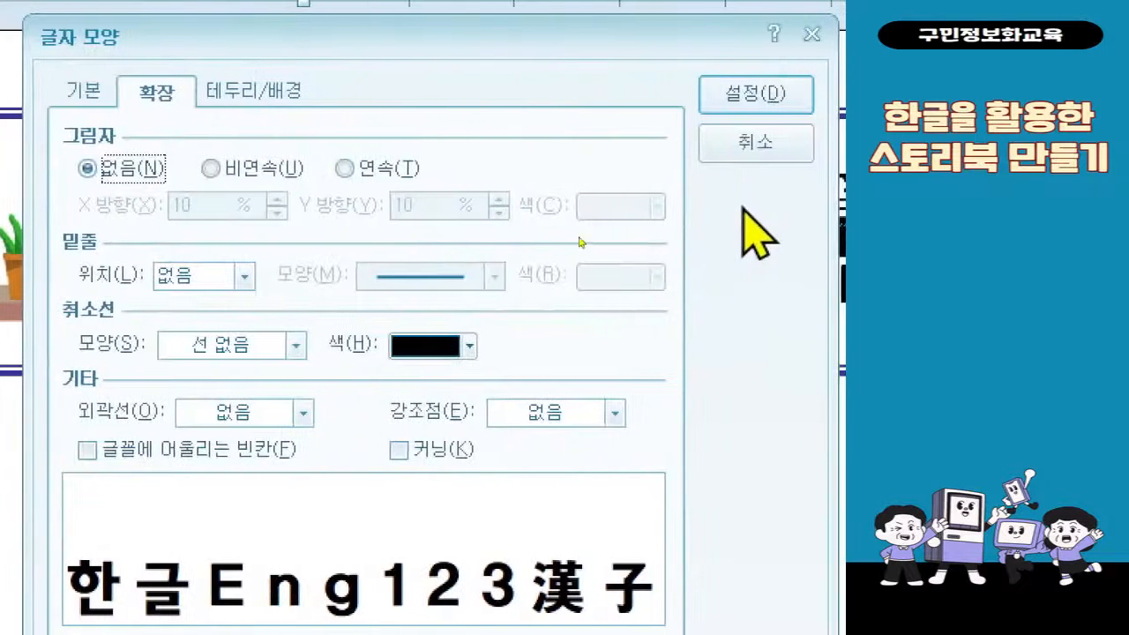
left_click(370, 170)
left_click(225, 210)
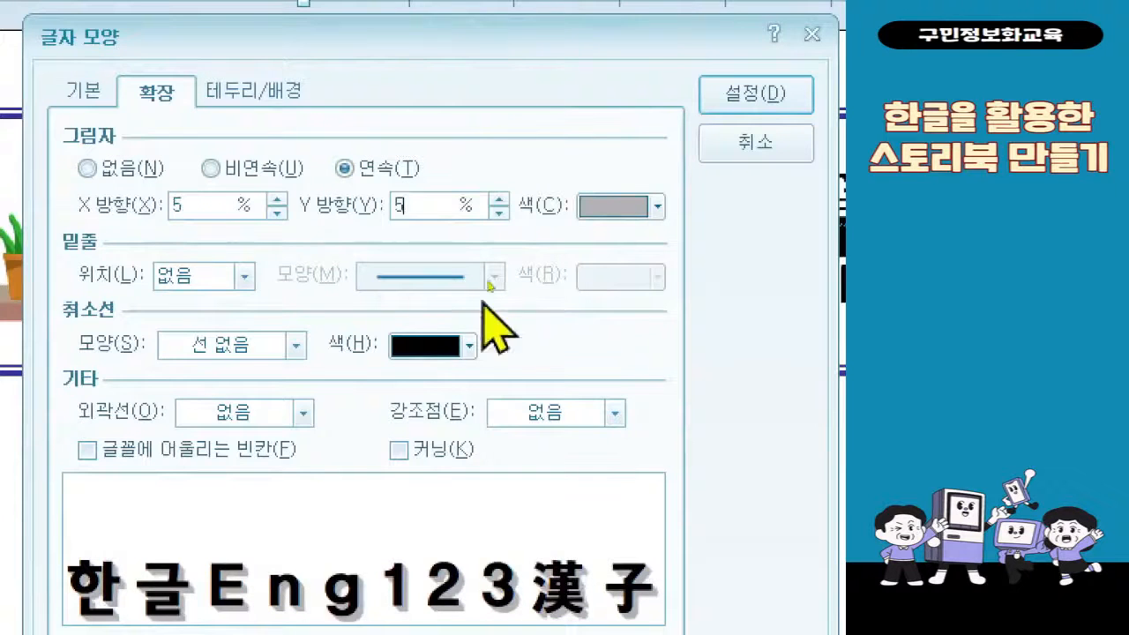
left_click(617, 208)
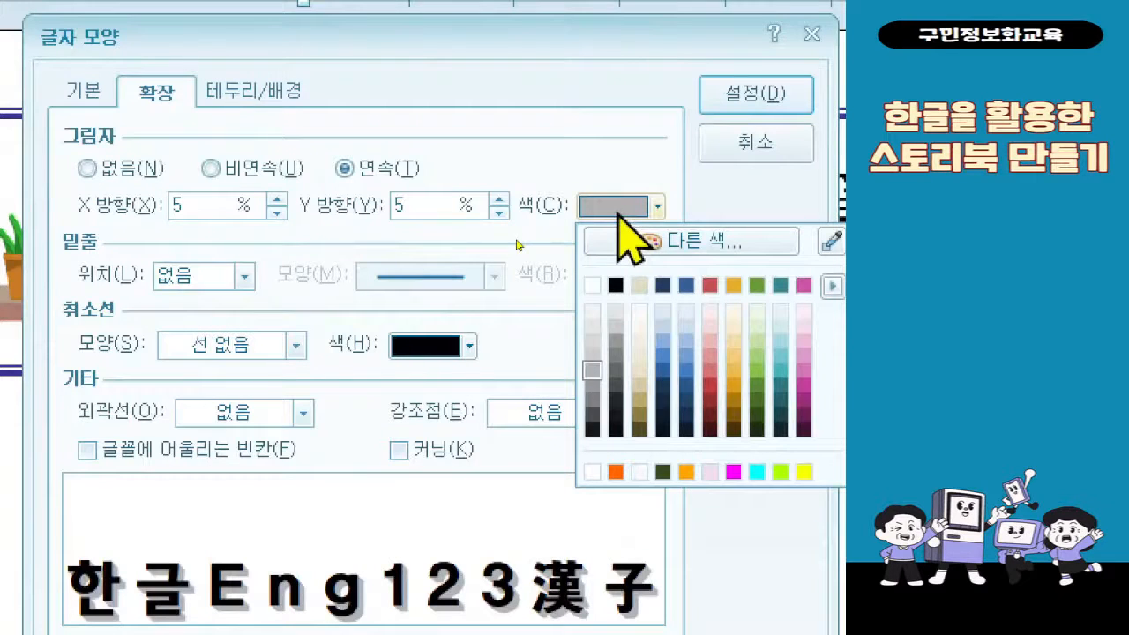
left_click(616, 285)
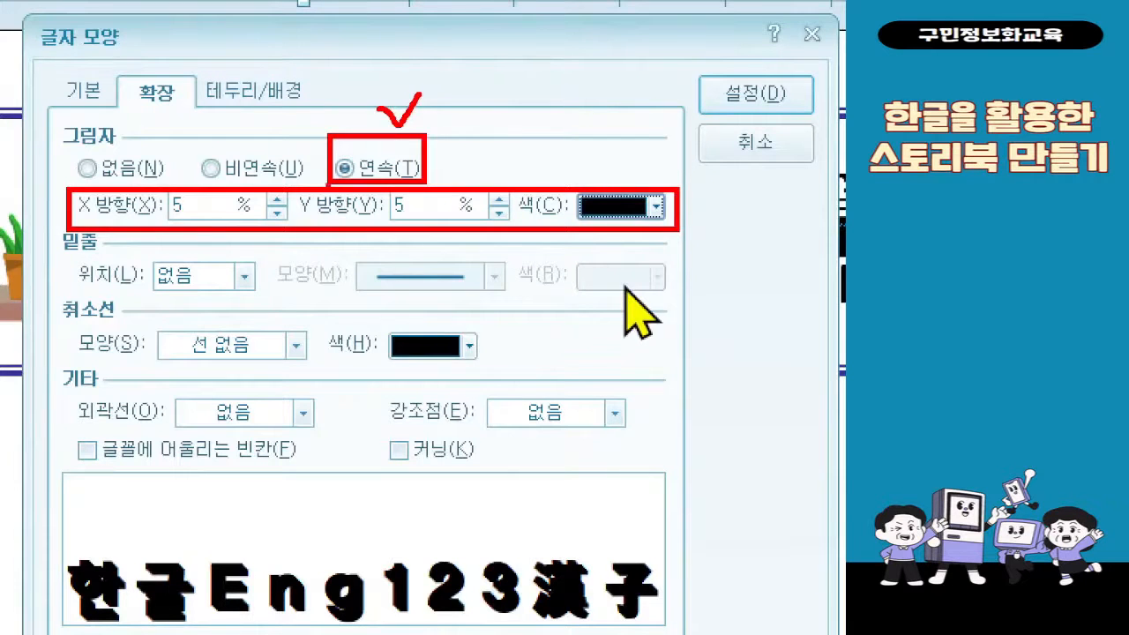
Step: Set the first title line's text colour to the palette's base red and apply the character settings
left_click(87, 91)
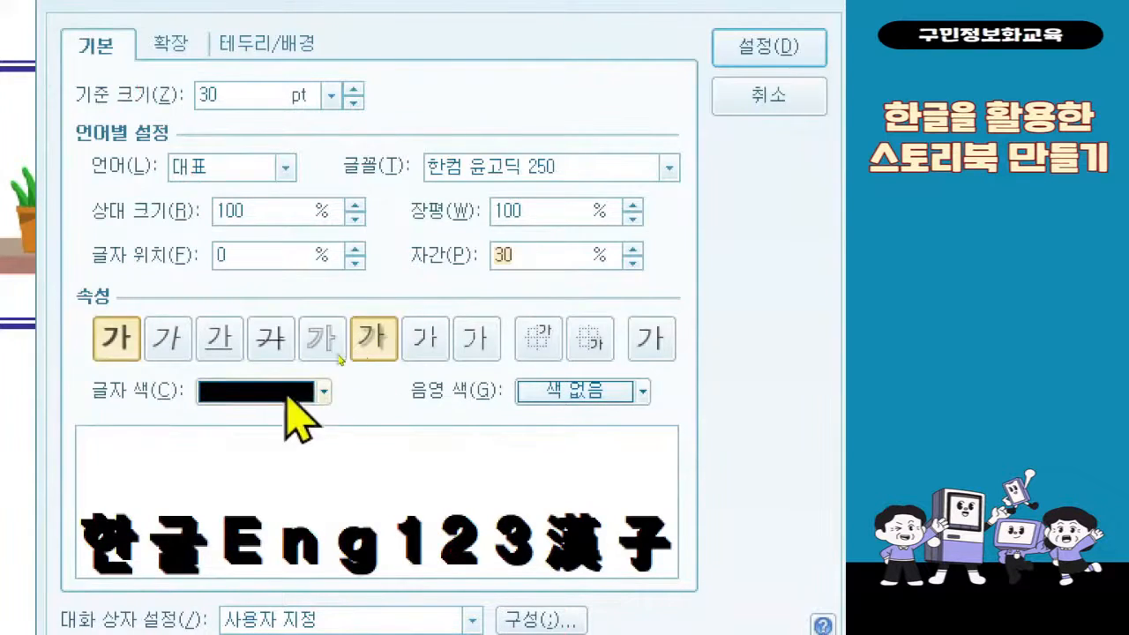
left_click(324, 394)
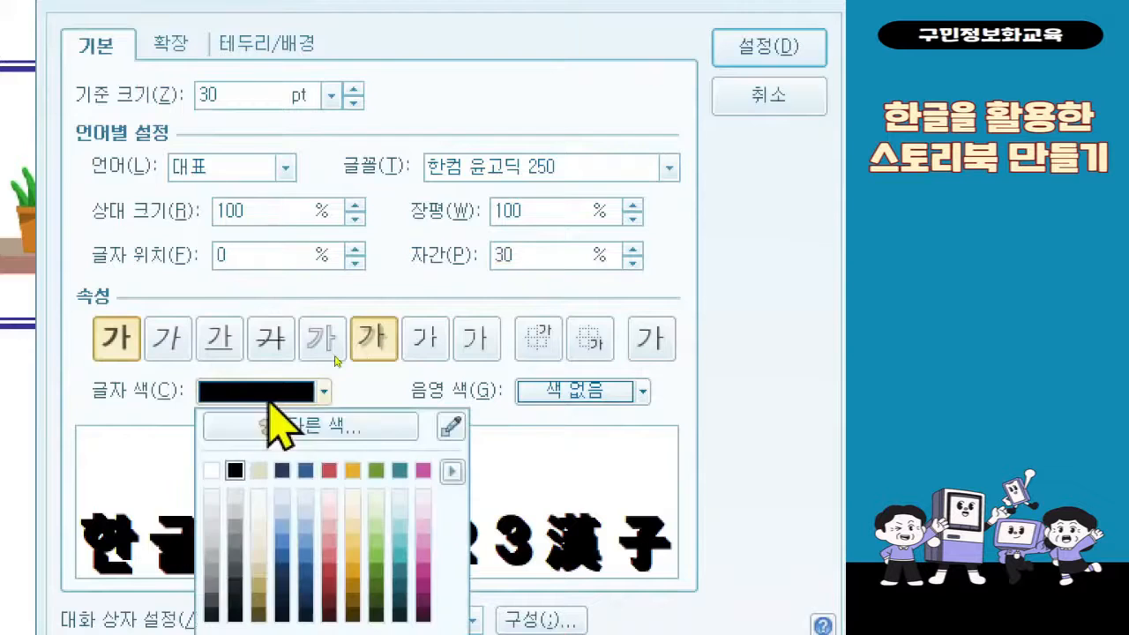
left_click(329, 471)
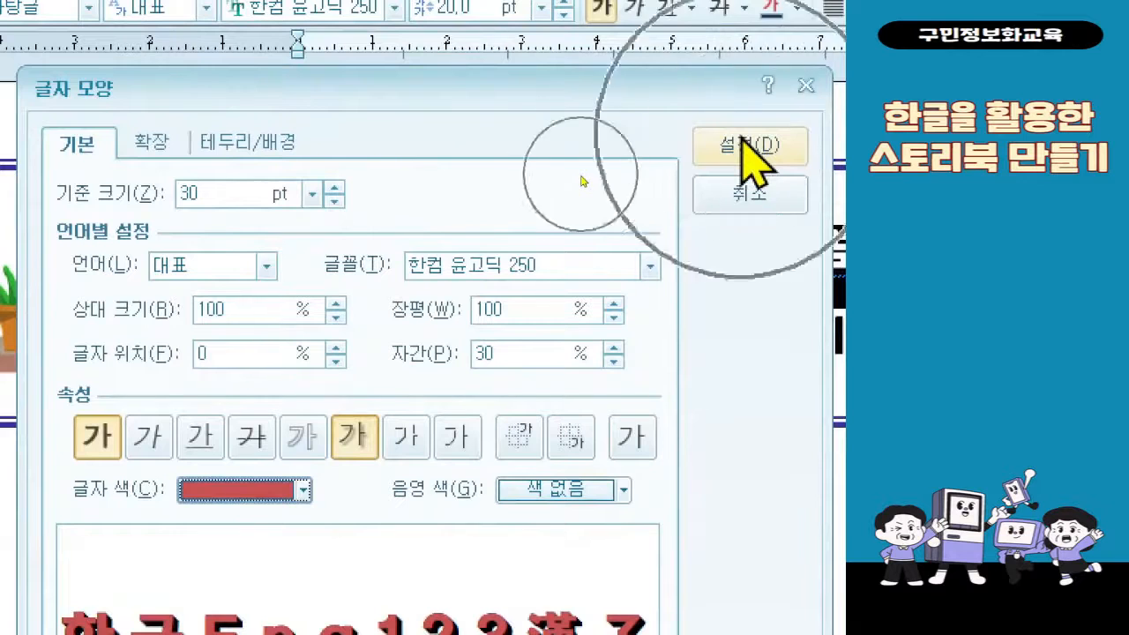
left_click(748, 145)
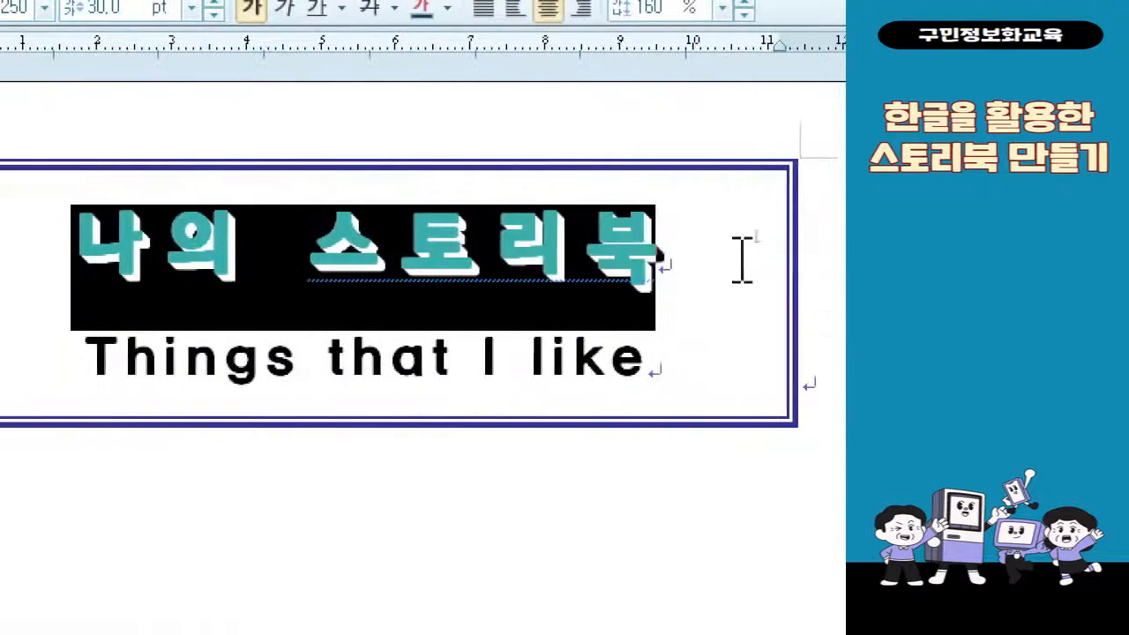
left_click(757, 291)
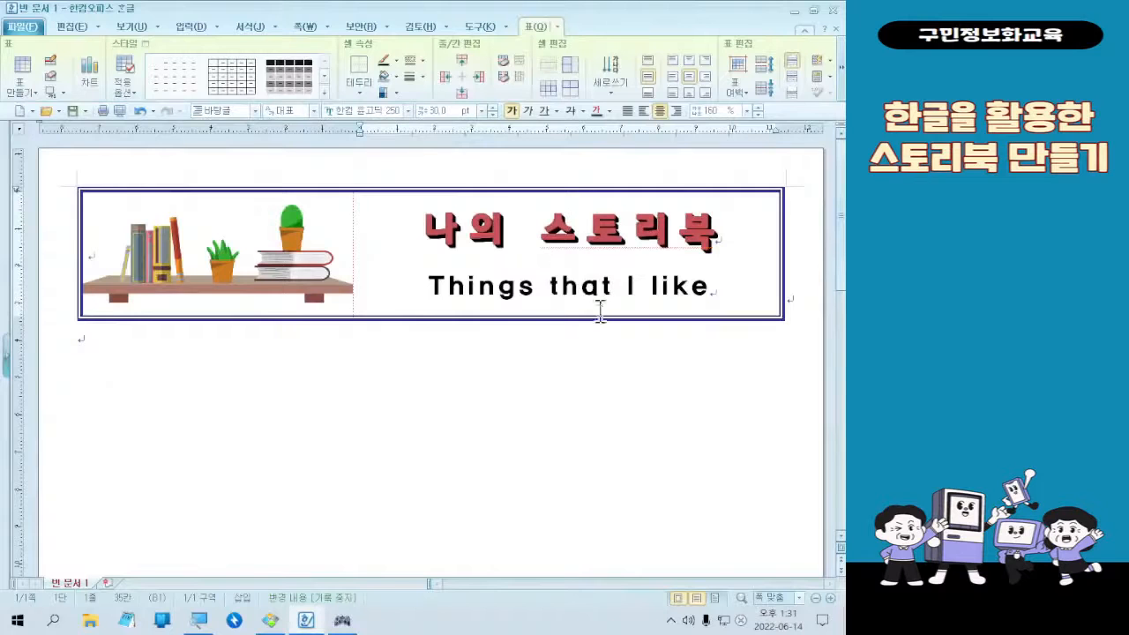
Step: Check the title colours in the finished sample and colour the word "나의" yellow-orange (노른자색)
left_click(270, 620)
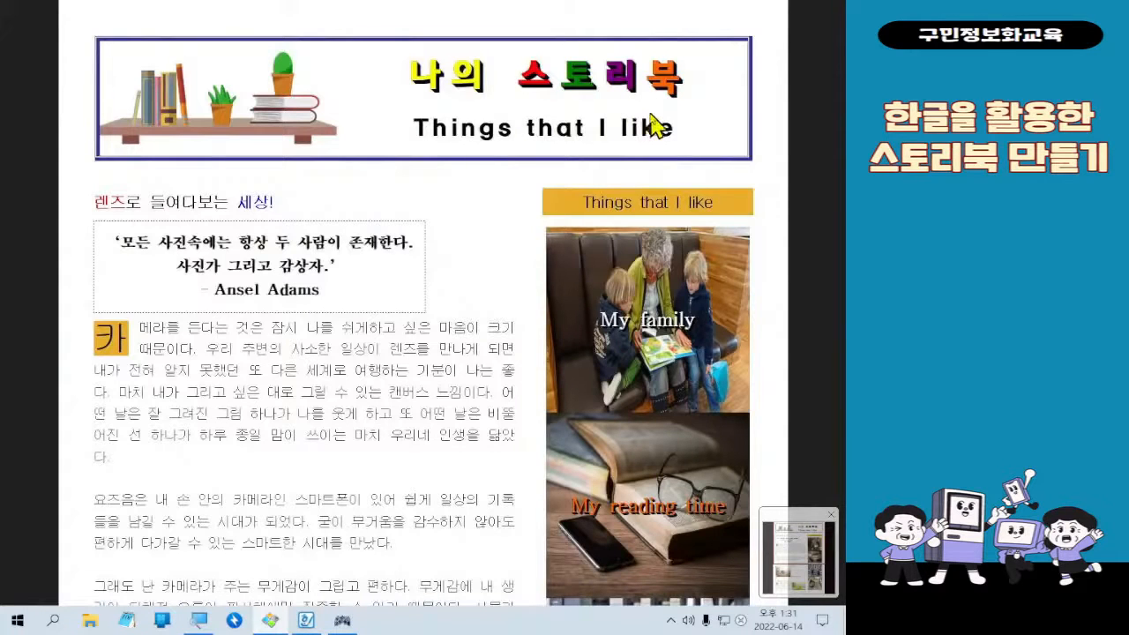
left_click(780, 10)
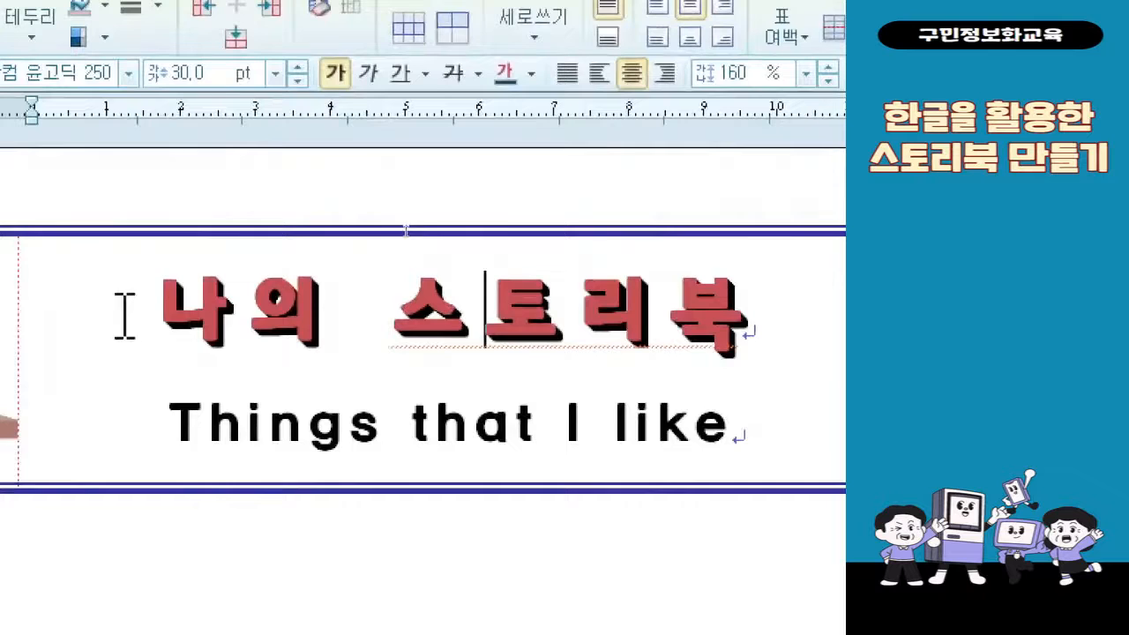
left_click_drag(406, 229, 495, 229)
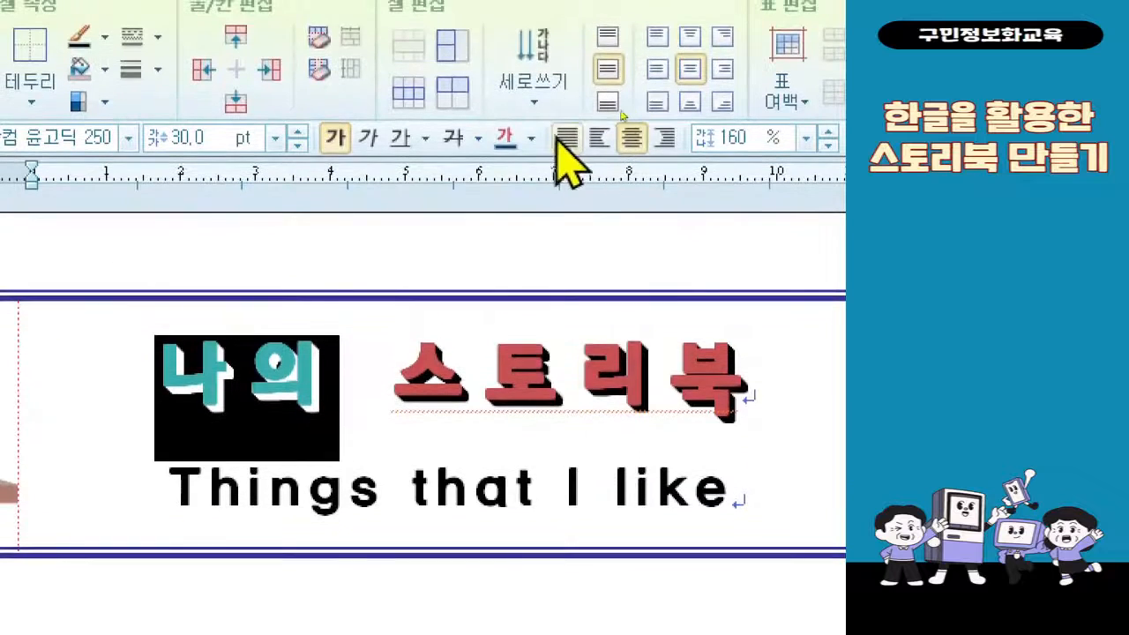
left_click(531, 74)
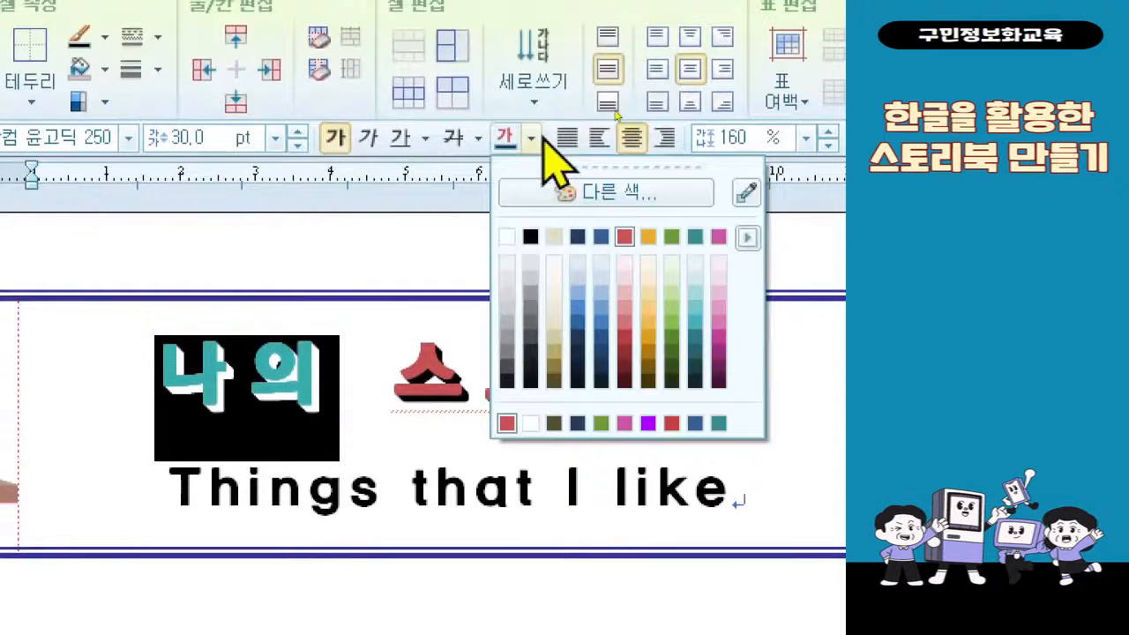
left_click(655, 238)
left_click(560, 395)
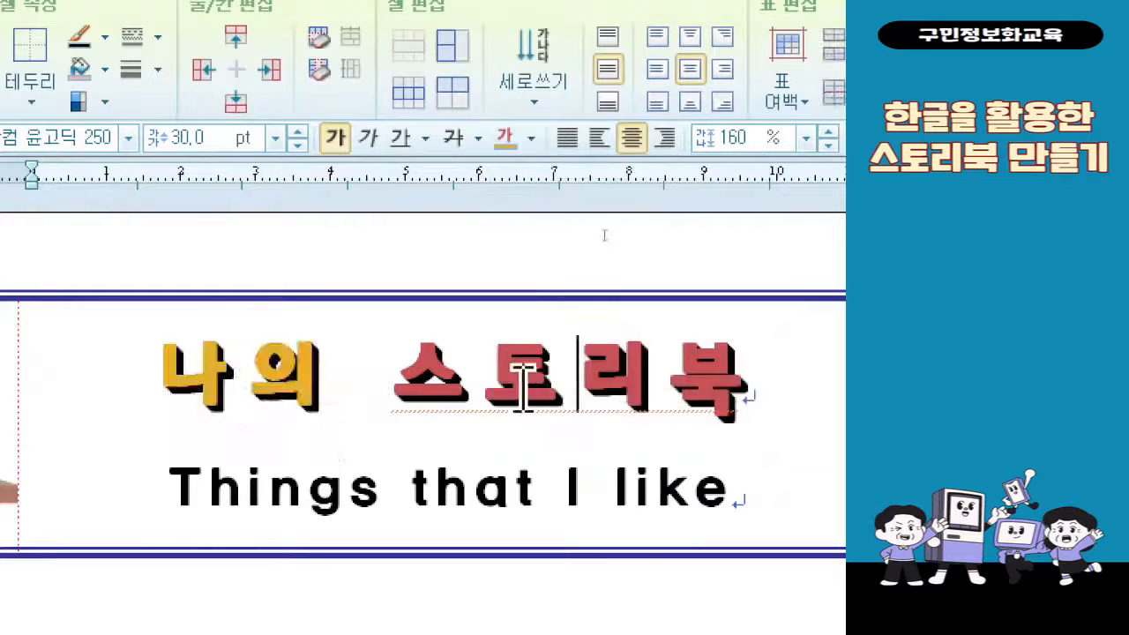
Step: Colour the syllable "토" in the first title line 노른자색, after trying blue and pink
left_click_drag(517, 379, 562, 388)
left_click(531, 139)
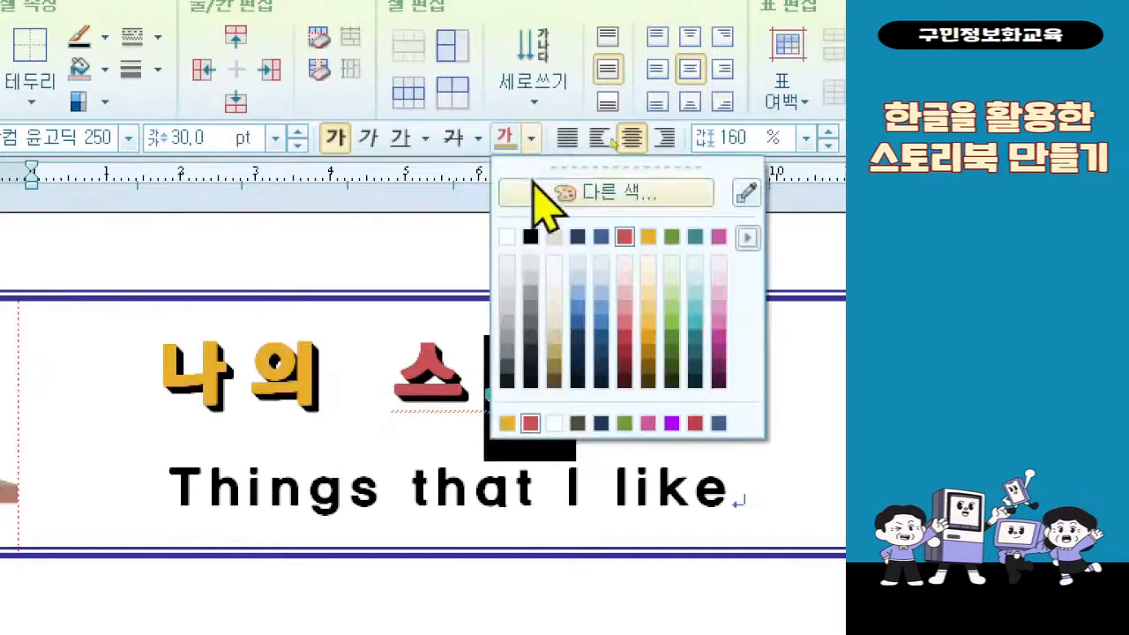
left_click(601, 238)
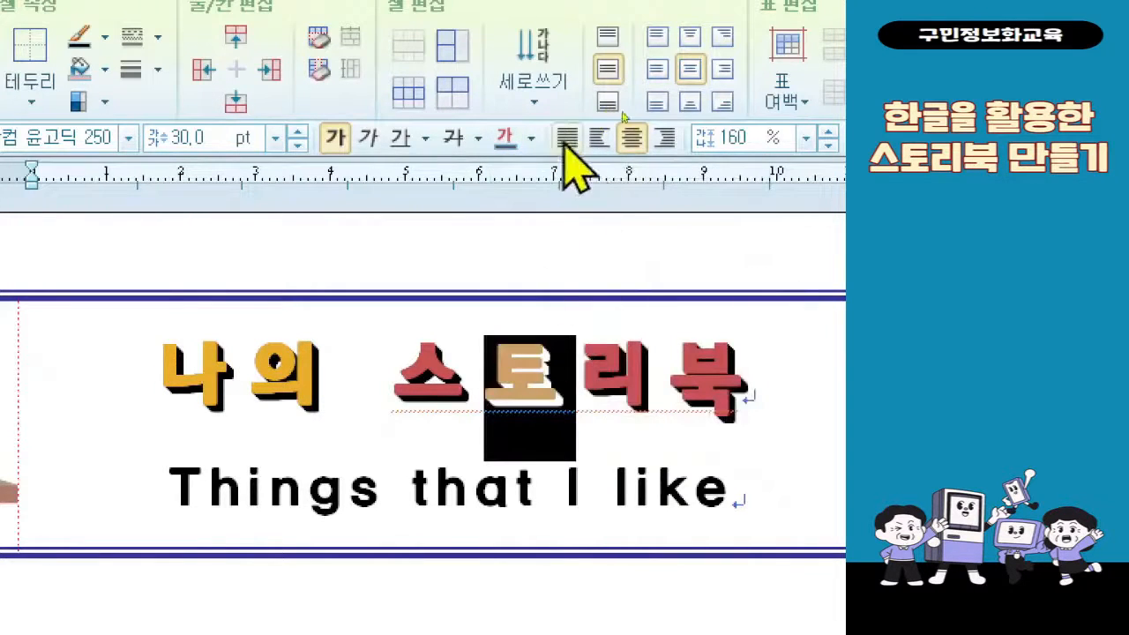
left_click(532, 139)
left_click(713, 239)
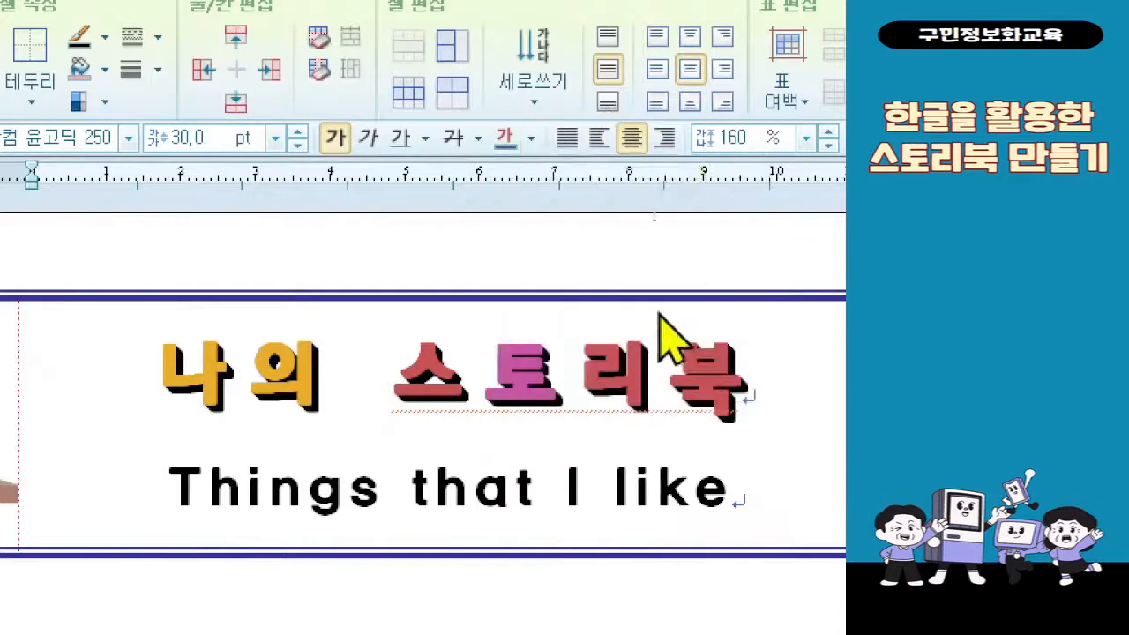
left_click(531, 139)
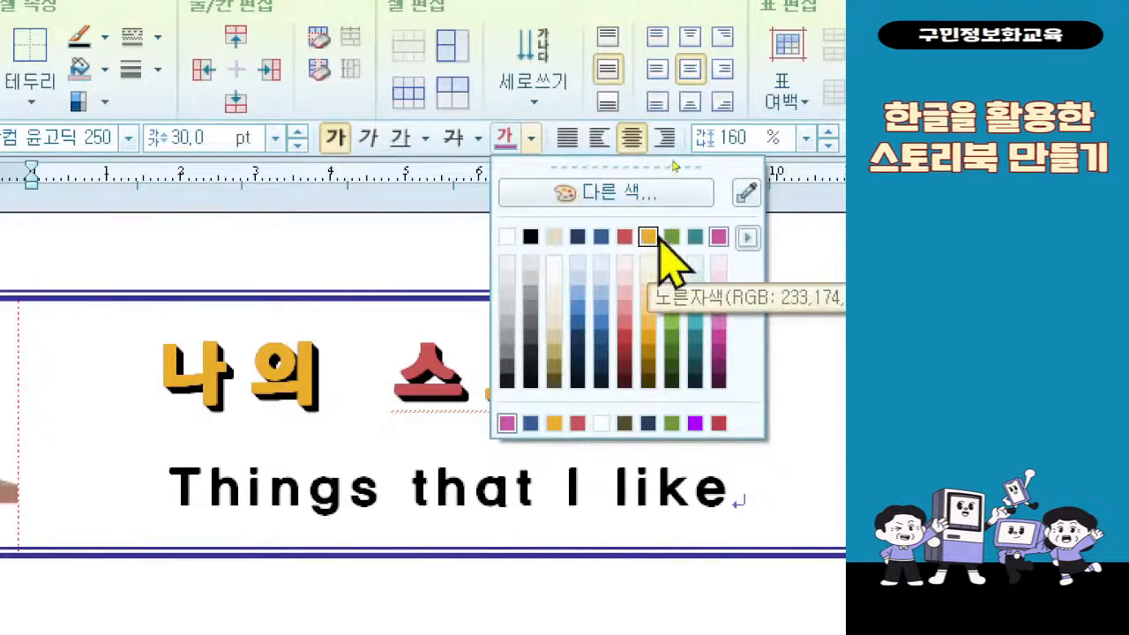
left_click(650, 236)
Step: Colour the syllable "리" blue and the syllable "북" green in the first title line
left_click_drag(578, 379, 669, 381)
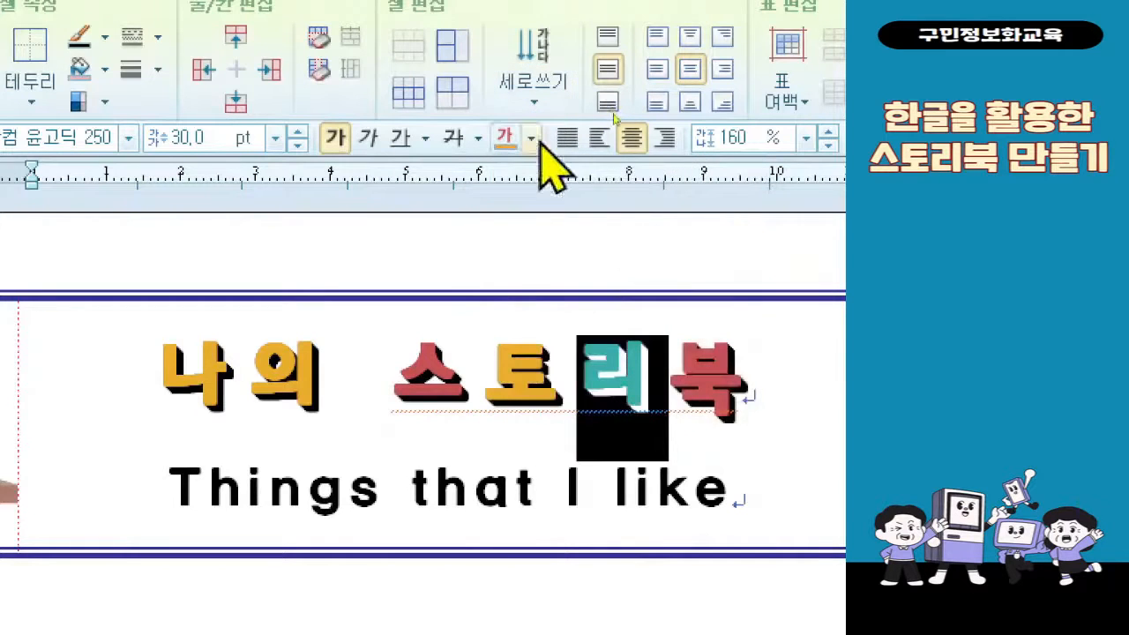
left_click(533, 140)
left_click(603, 256)
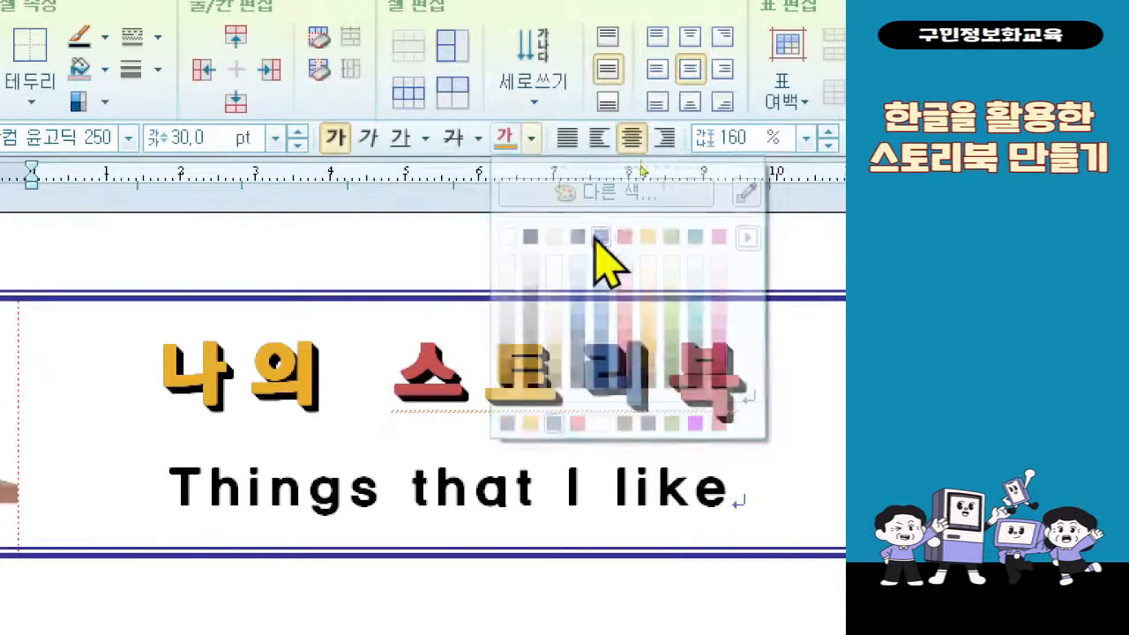
left_click_drag(669, 381, 712, 383)
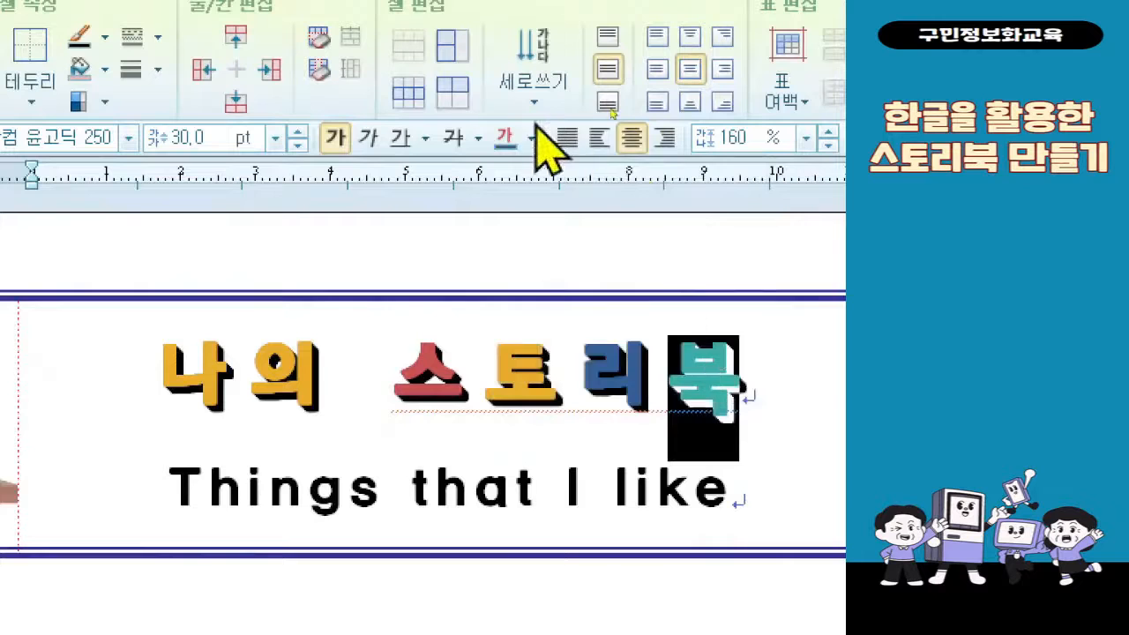
left_click(533, 140)
left_click(670, 258)
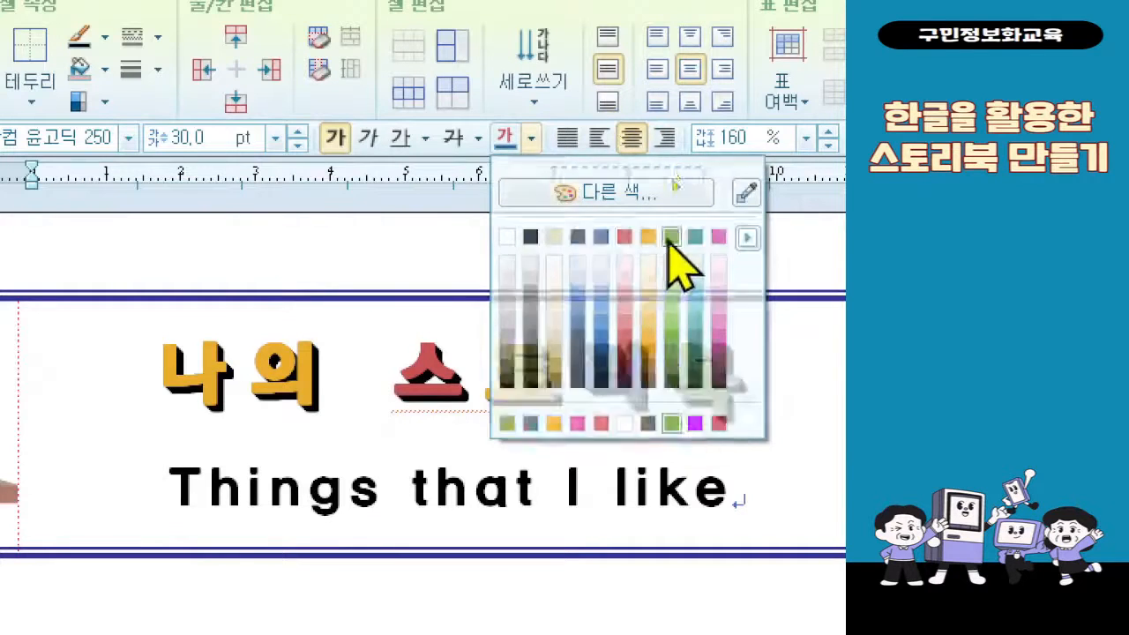
left_click(597, 474)
scroll(547, 547, "down", 1)
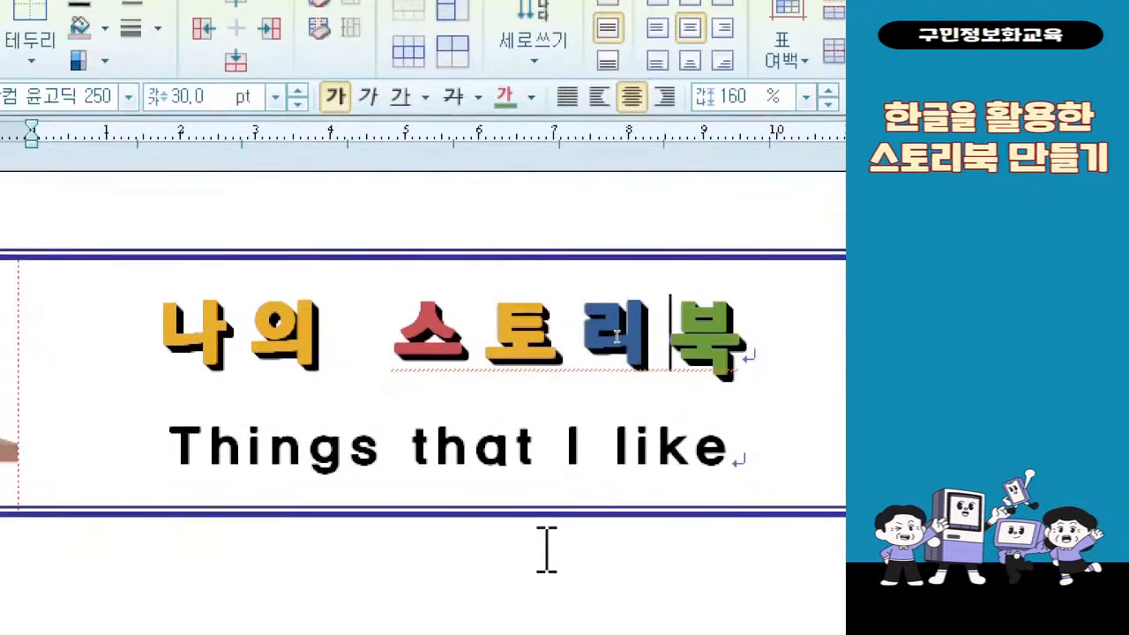
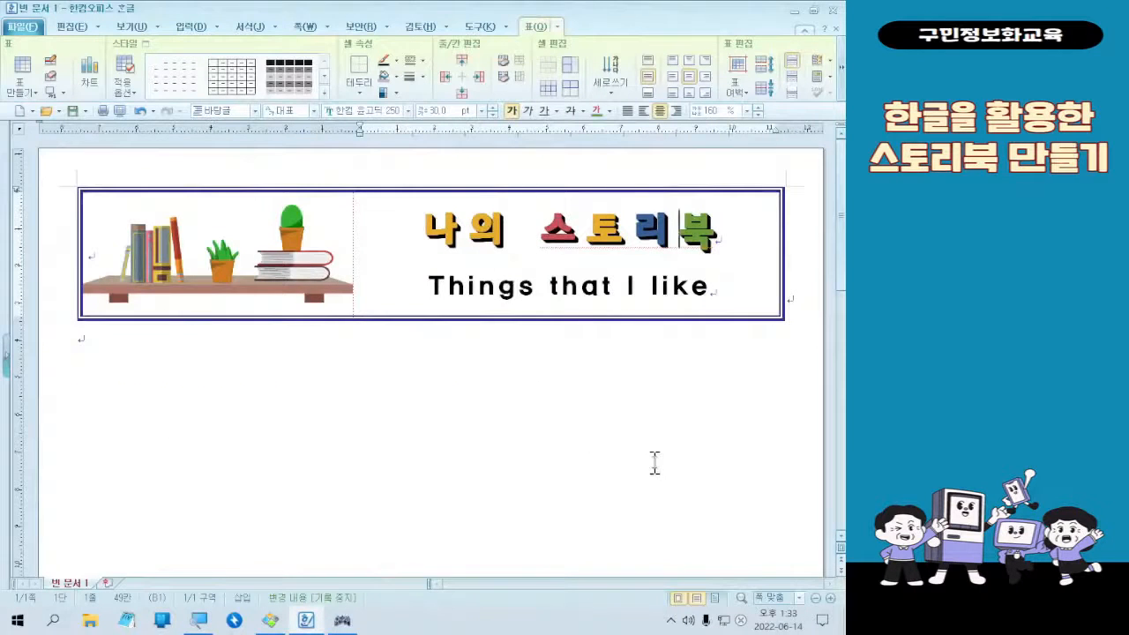
Step: Check the layout below the banner in the finished sample and place the text cursor directly after the banner table
left_click(368, 330)
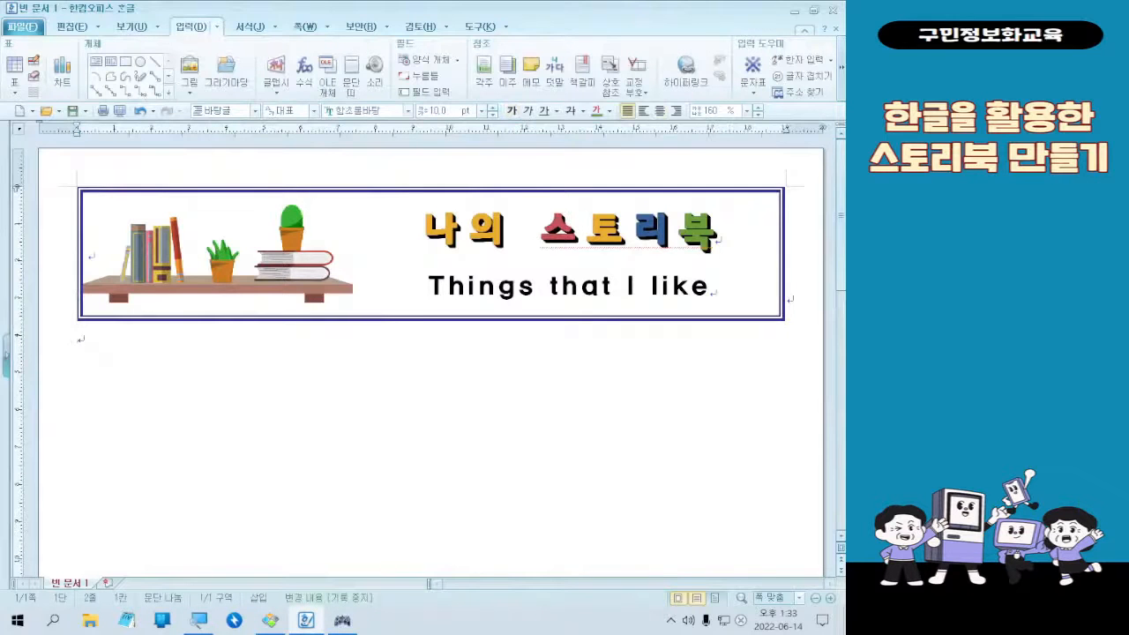
left_click(270, 620)
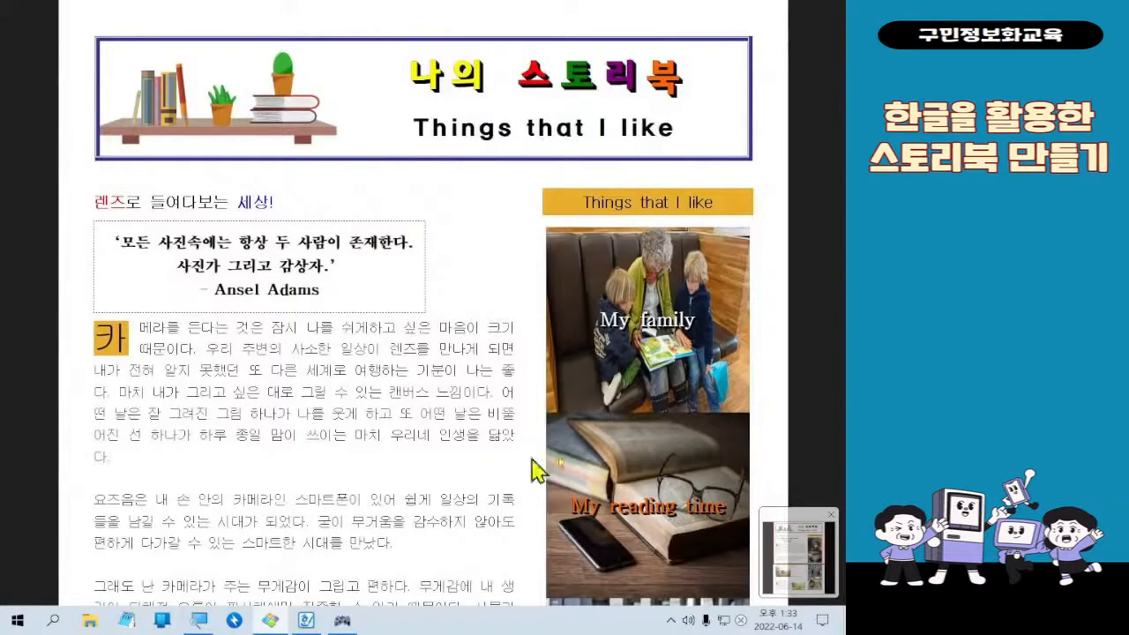
left_click(786, 8)
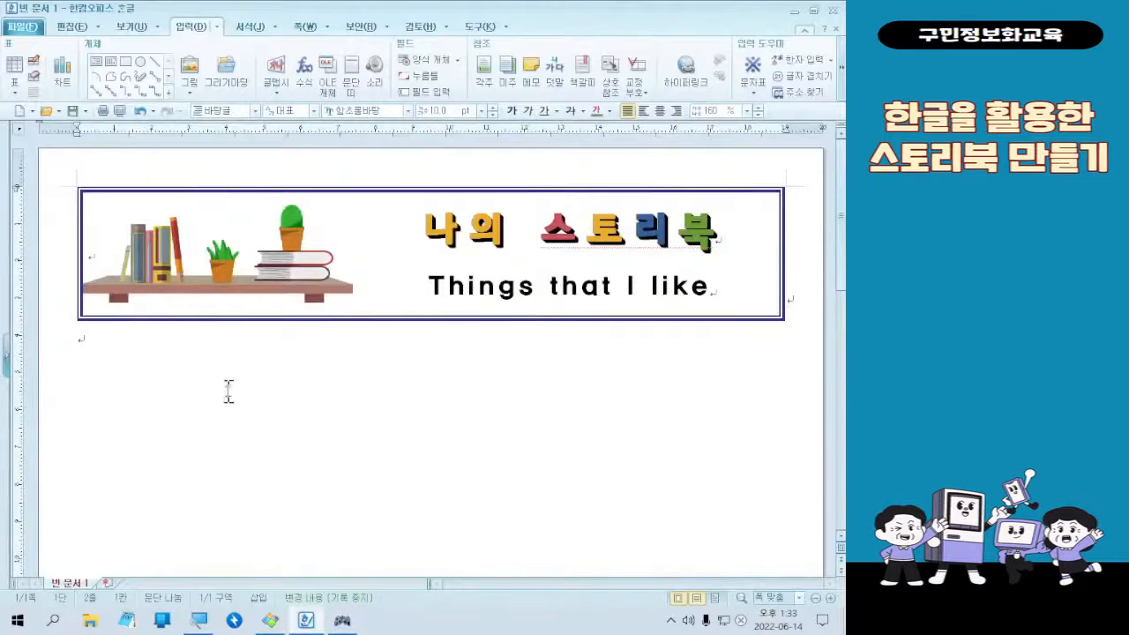
left_click(791, 295)
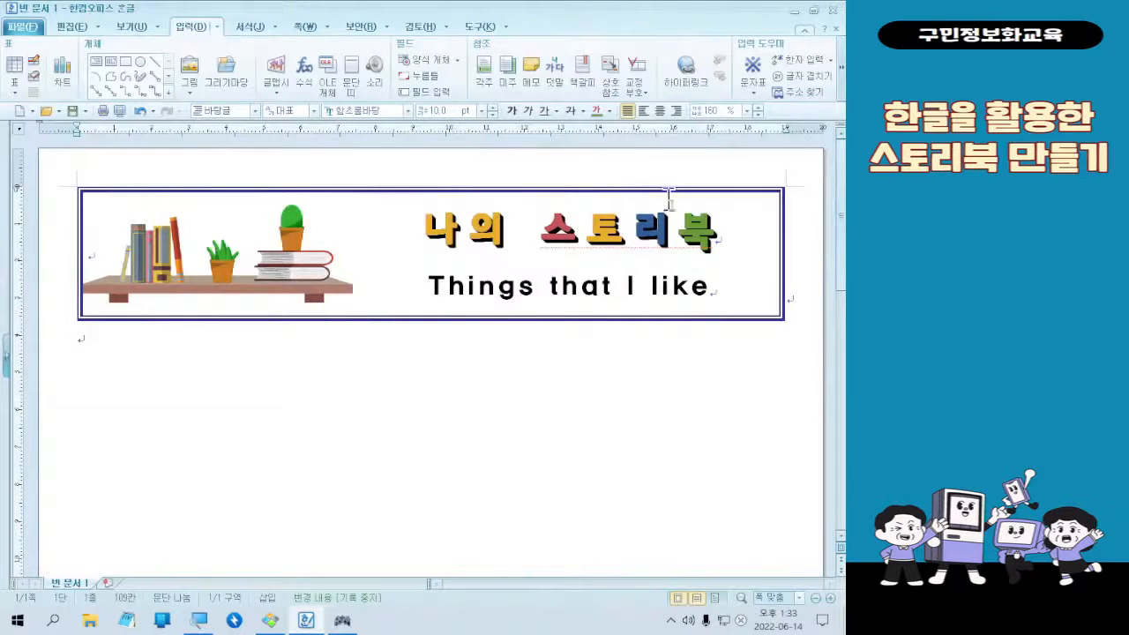
left_click(800, 271)
key("ctrl")
key("ctrl")
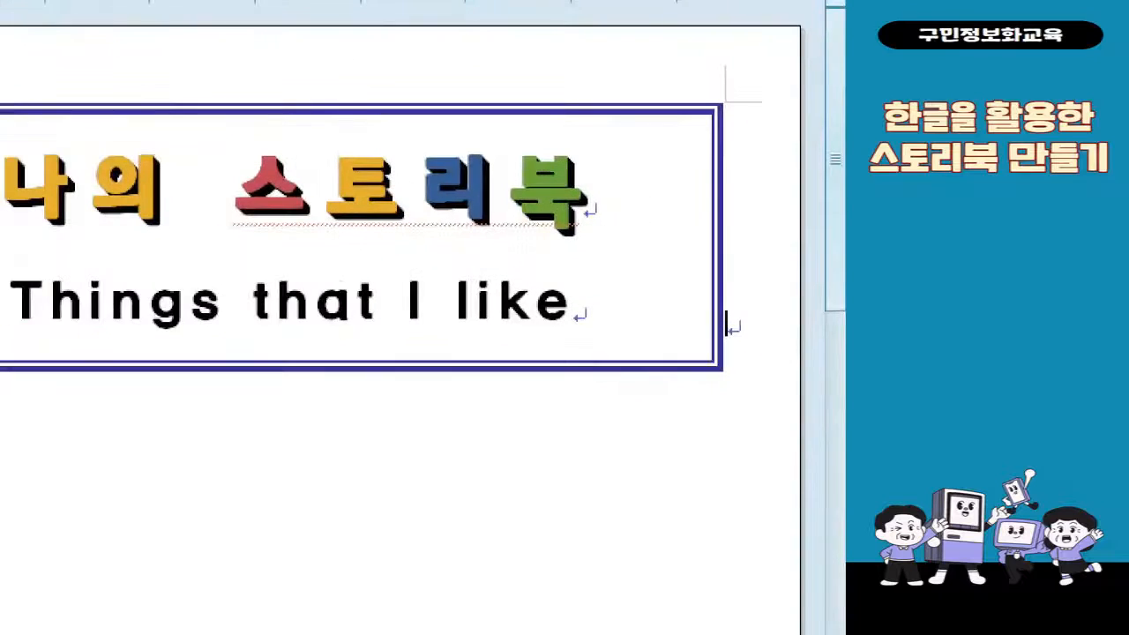
mouse_move(729, 358)
left_mouse_down()
mouse_move(689, 283)
mouse_move(783, 340)
mouse_move(711, 374)
left_mouse_up()
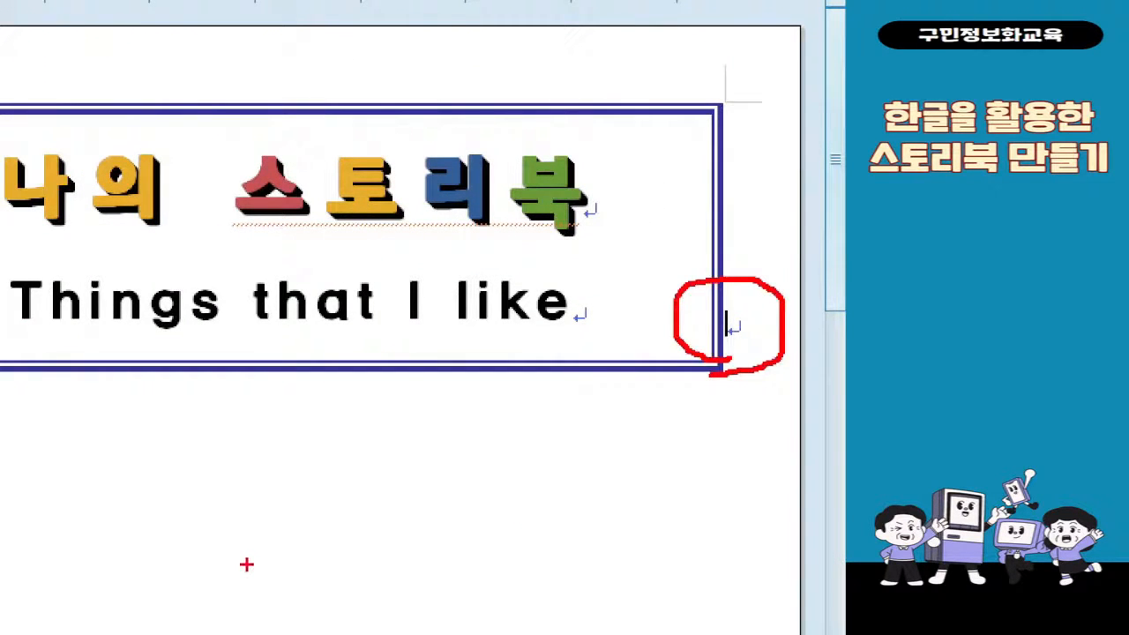
mouse_move(751, 191)
left_mouse_down()
mouse_move(769, 236)
mouse_move(805, 140)
left_mouse_up()
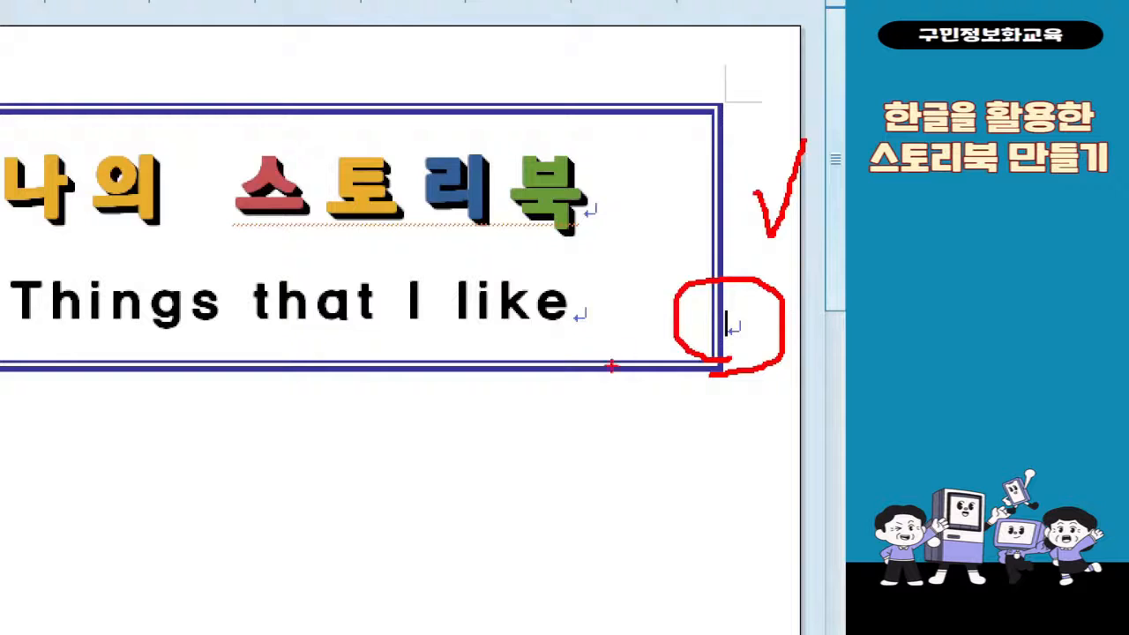
key("Escape")
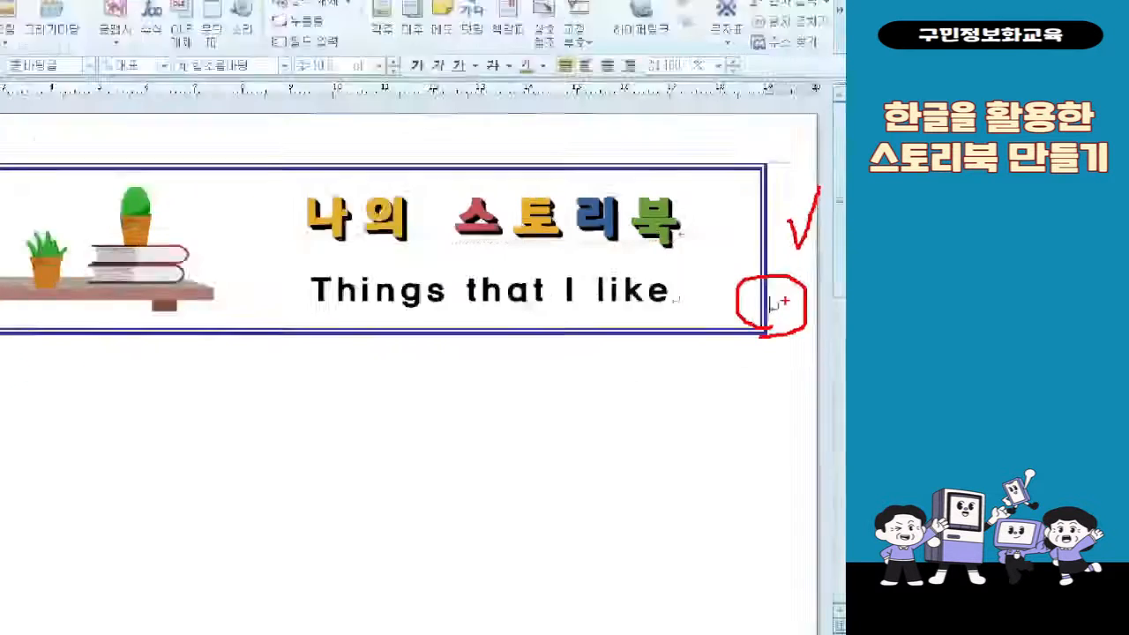
key("ctrl")
key("ctrl")
key("ctrl")
key("ctrl")
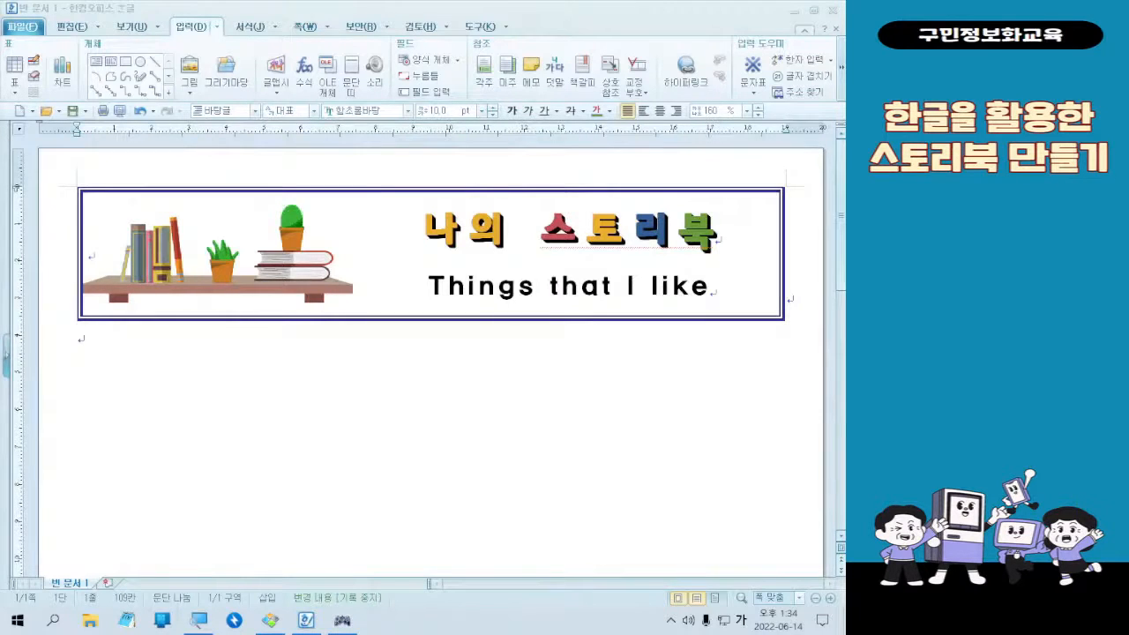
left_click(804, 296)
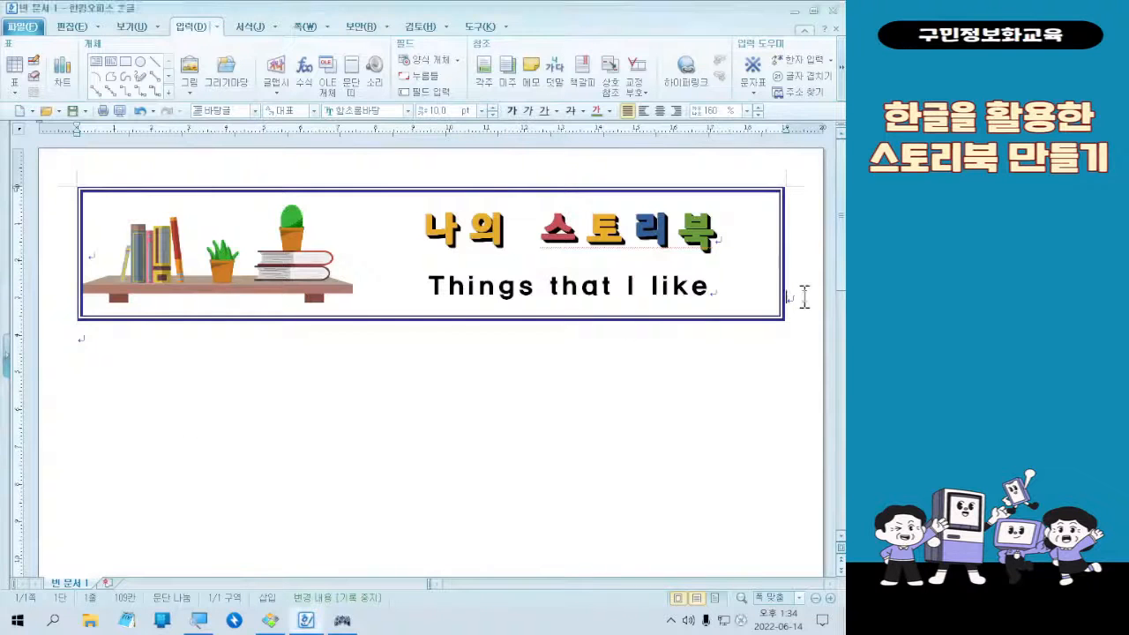
Step: Add an empty line below the banner table and place the text cursor on the last empty line
key("ctrl")
key("ctrl")
key("ctrl")
key("ctrl")
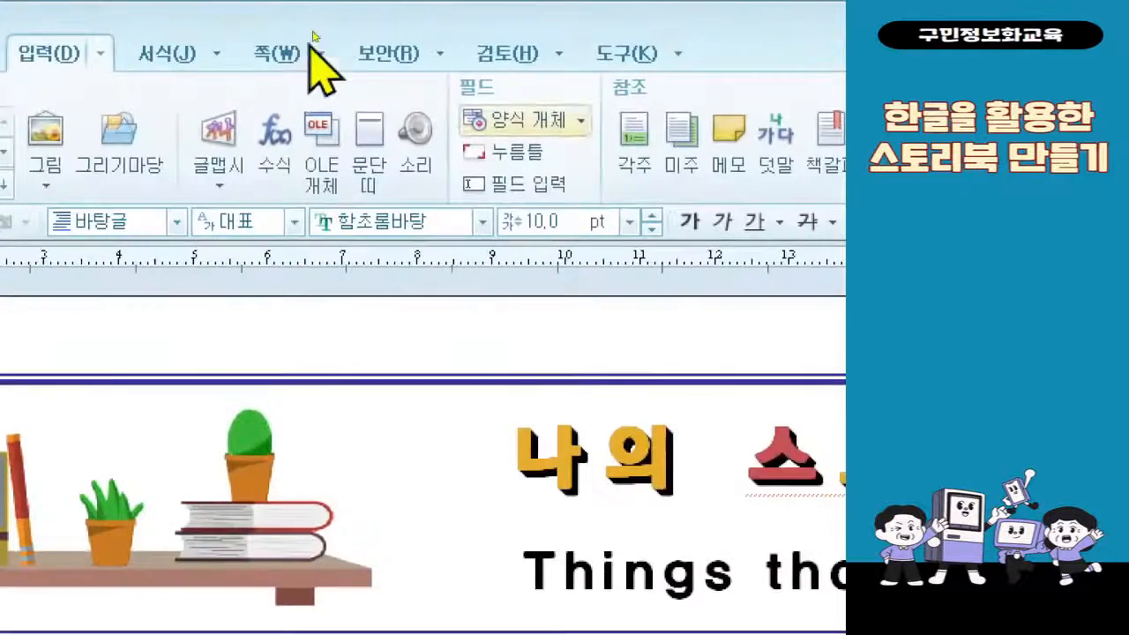
left_click(304, 27)
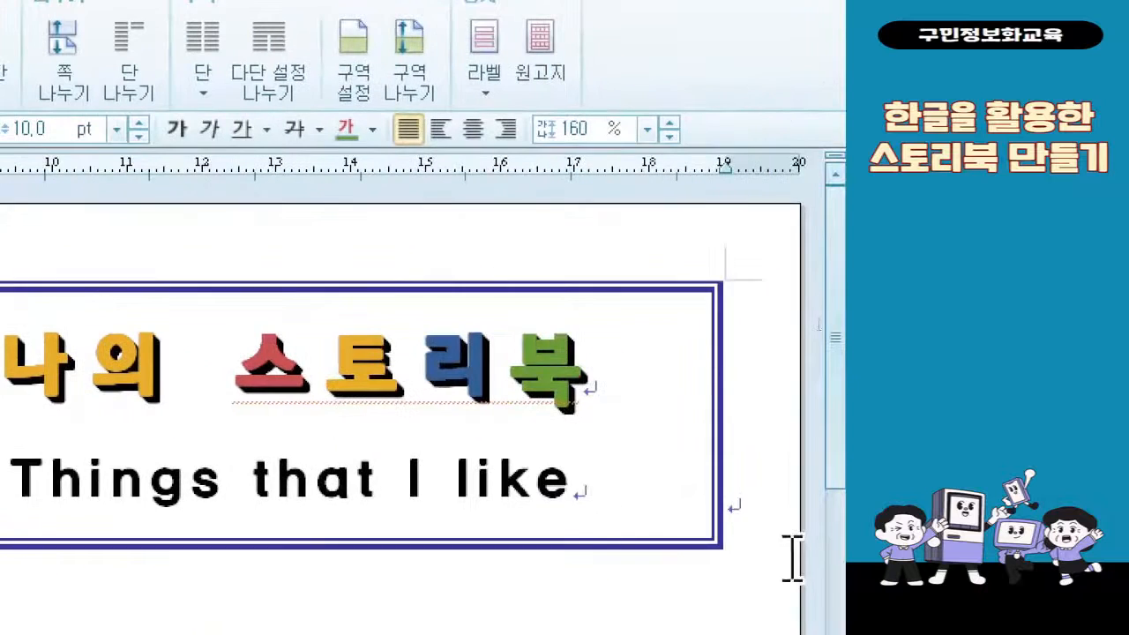
left_click(782, 504)
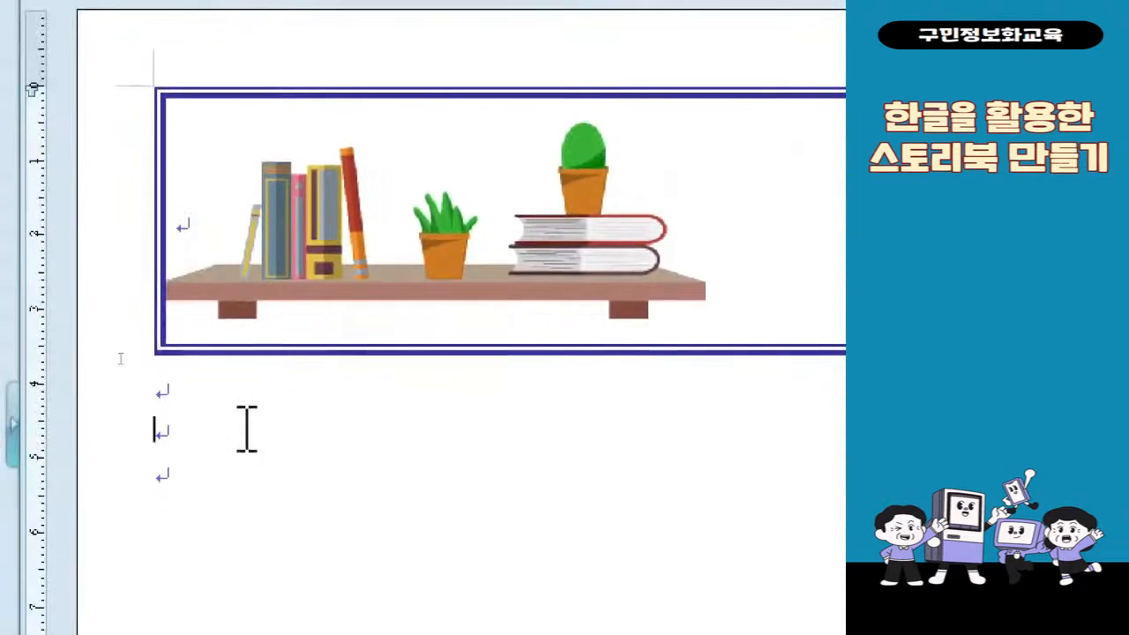
left_click(226, 474)
key("BackSpace")
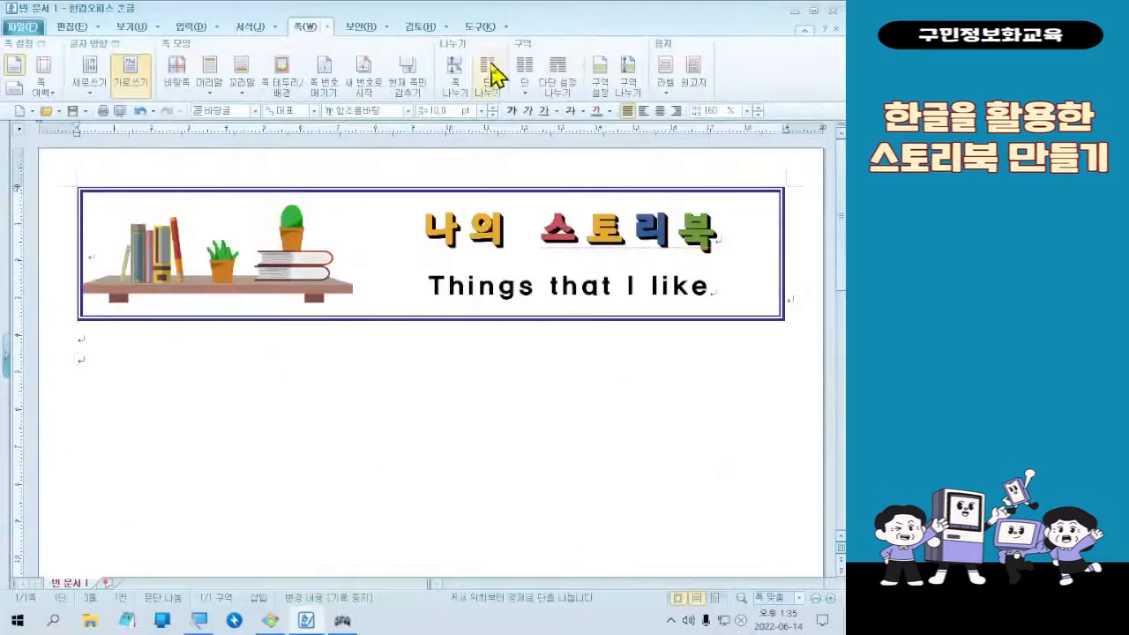
Step: Try to apply the 오른쪽 two-column layout with a divider line to the whole document (문서 전체)
left_click(530, 84)
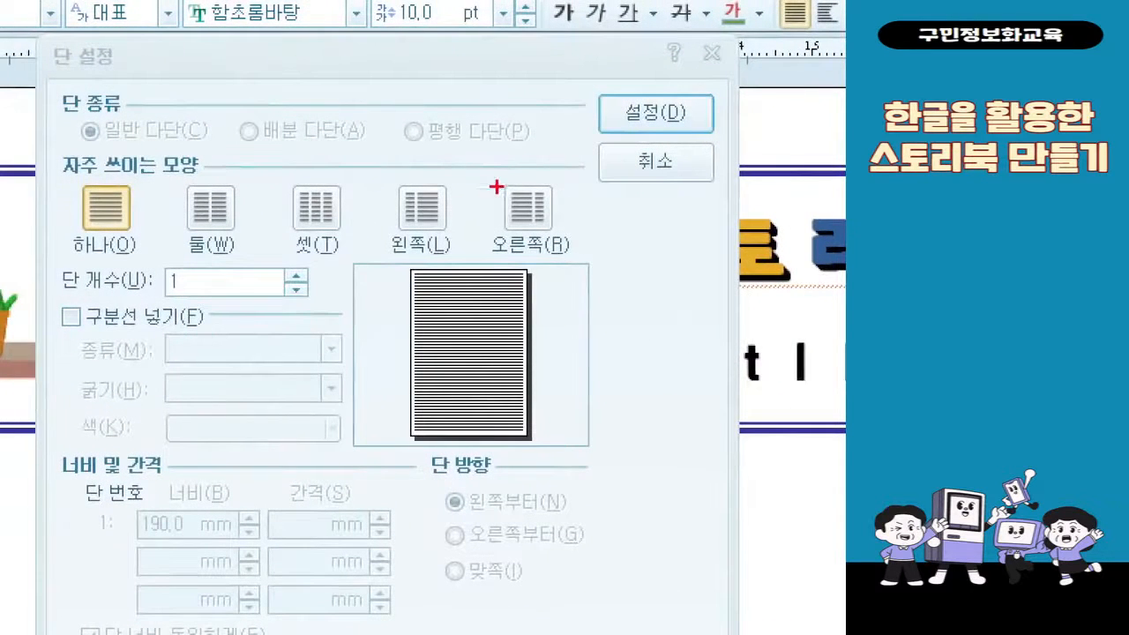
mouse_move(455, 158)
left_mouse_down()
mouse_move(509, 222)
mouse_move(573, 260)
mouse_move(631, 261)
mouse_move(653, 184)
left_mouse_up()
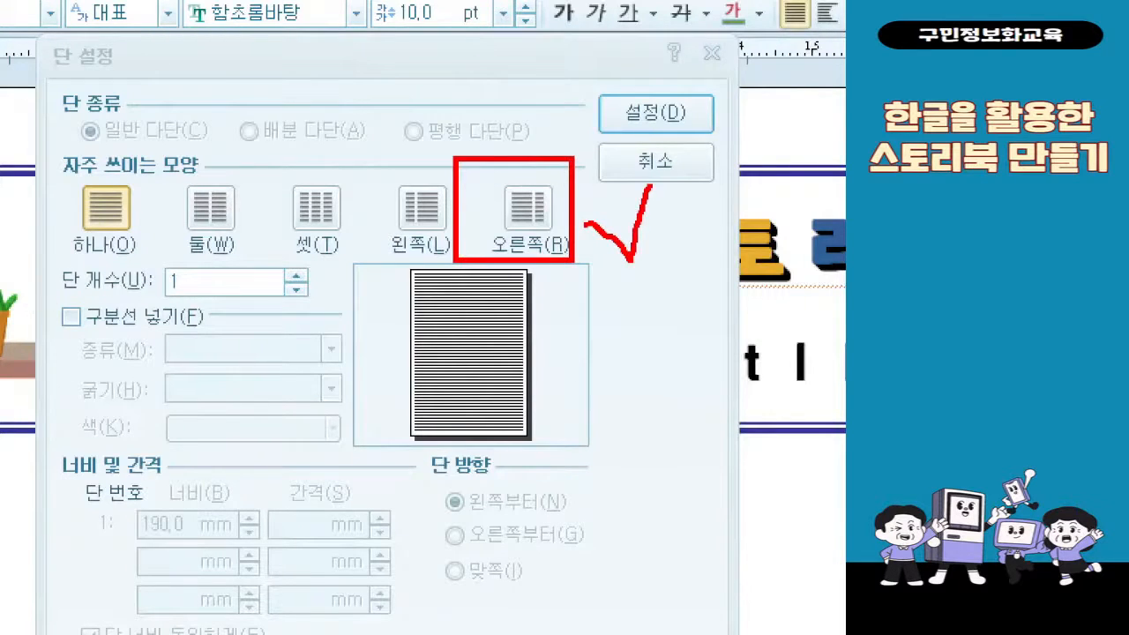
mouse_move(36, 306)
left_mouse_down()
mouse_move(265, 330)
mouse_move(246, 341)
left_mouse_up()
left_click_drag(252, 272, 290, 213)
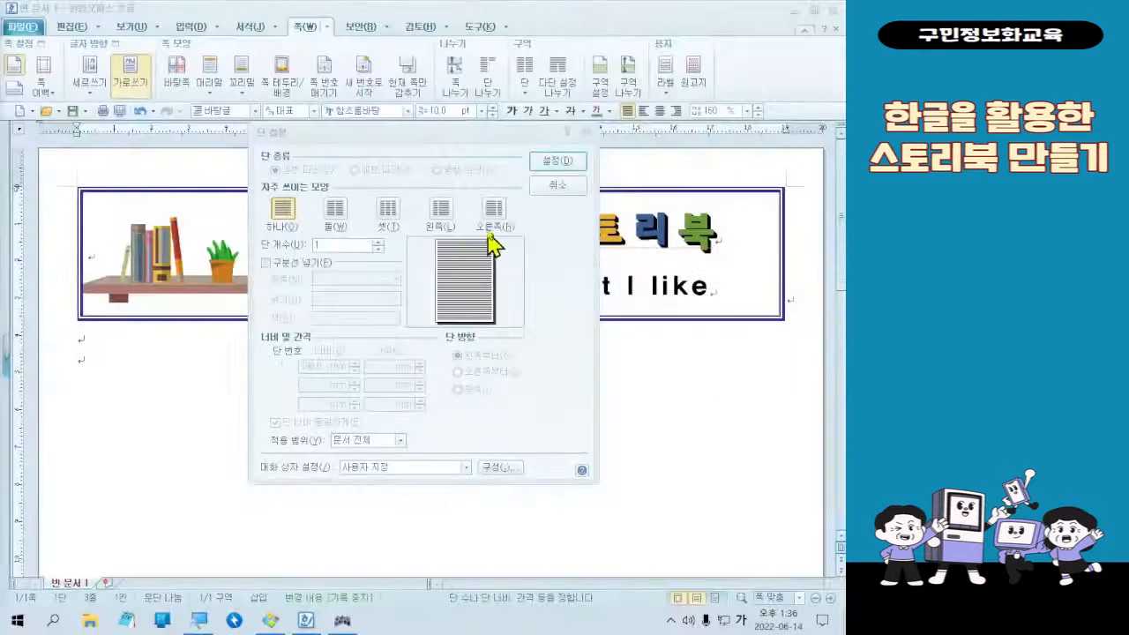
left_click(527, 216)
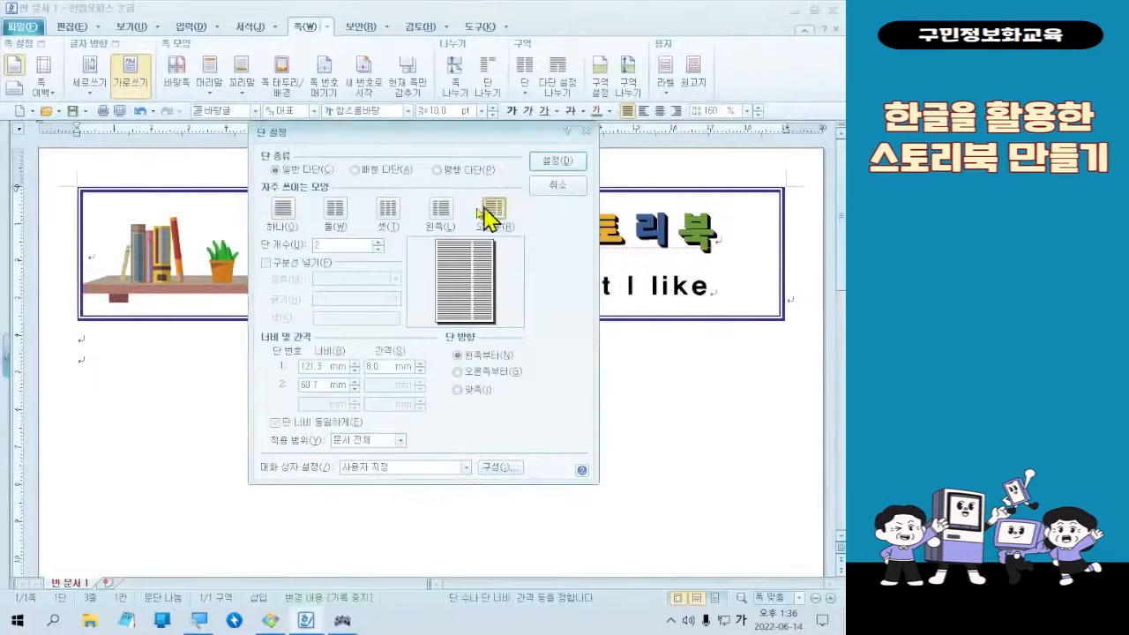
left_click(311, 264)
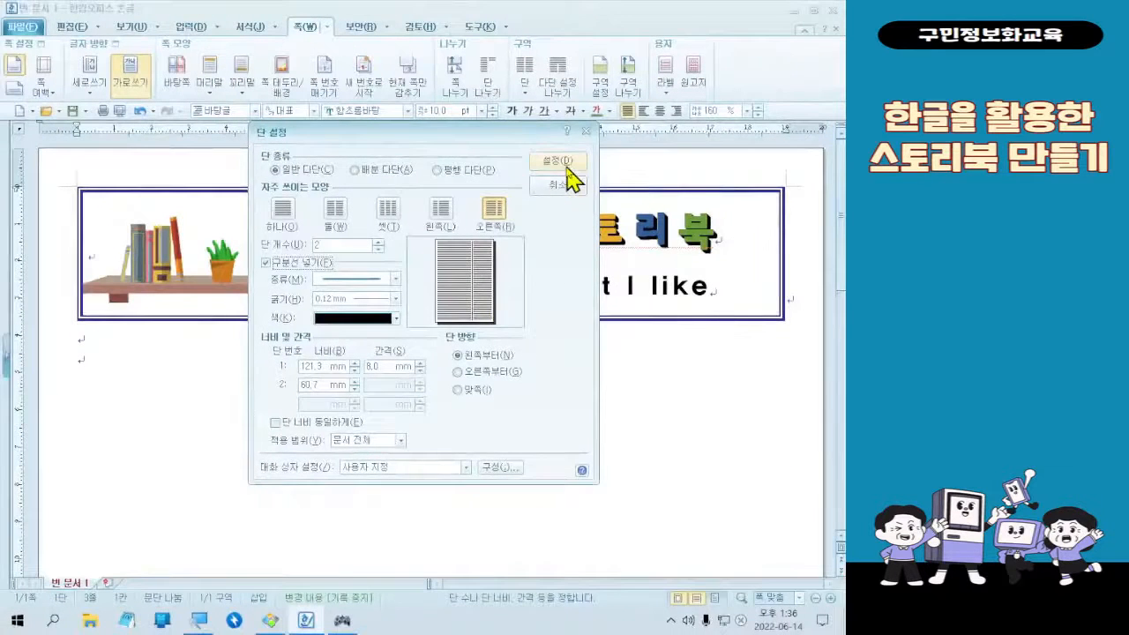
left_click(695, 82)
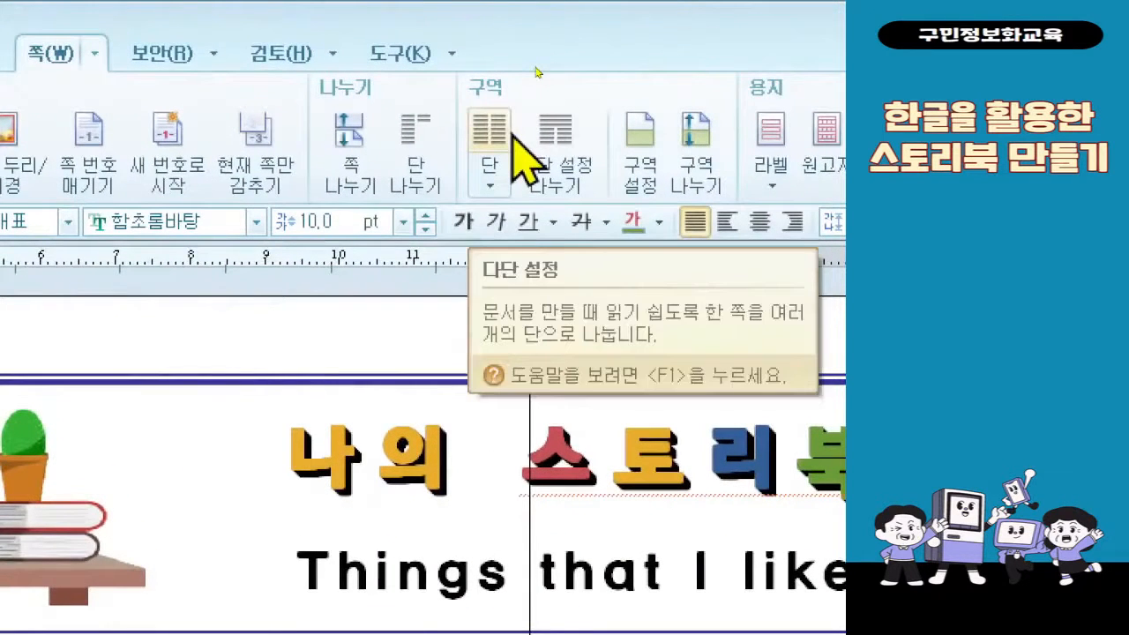
Step: Reopen the column settings and check the two-column area below the banner in the finished sample
left_click(511, 133)
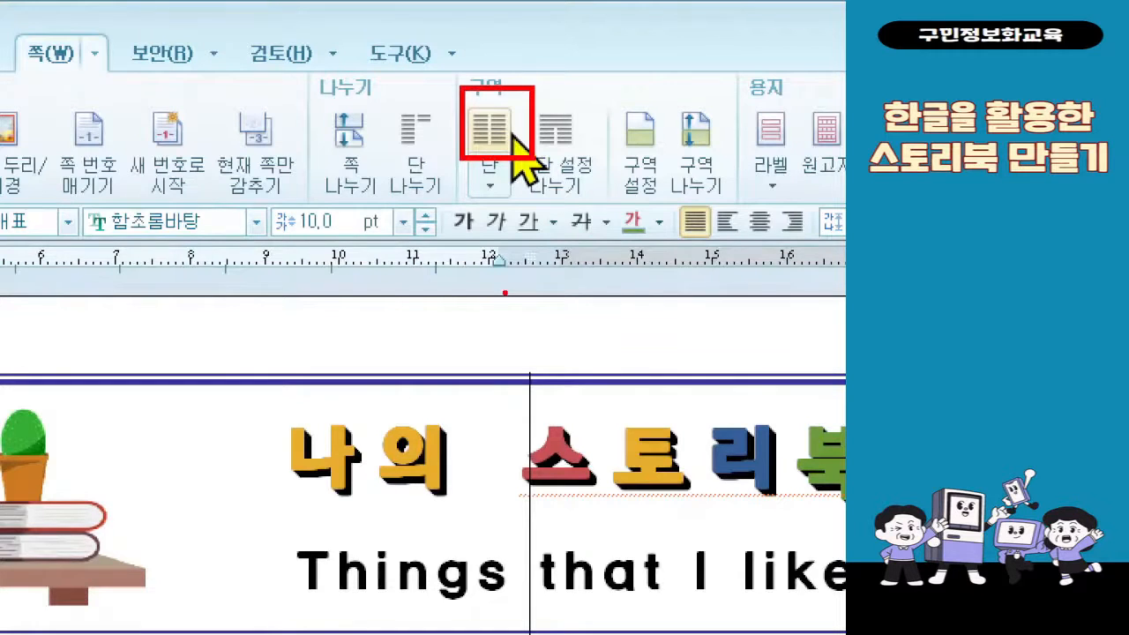
left_click(505, 143)
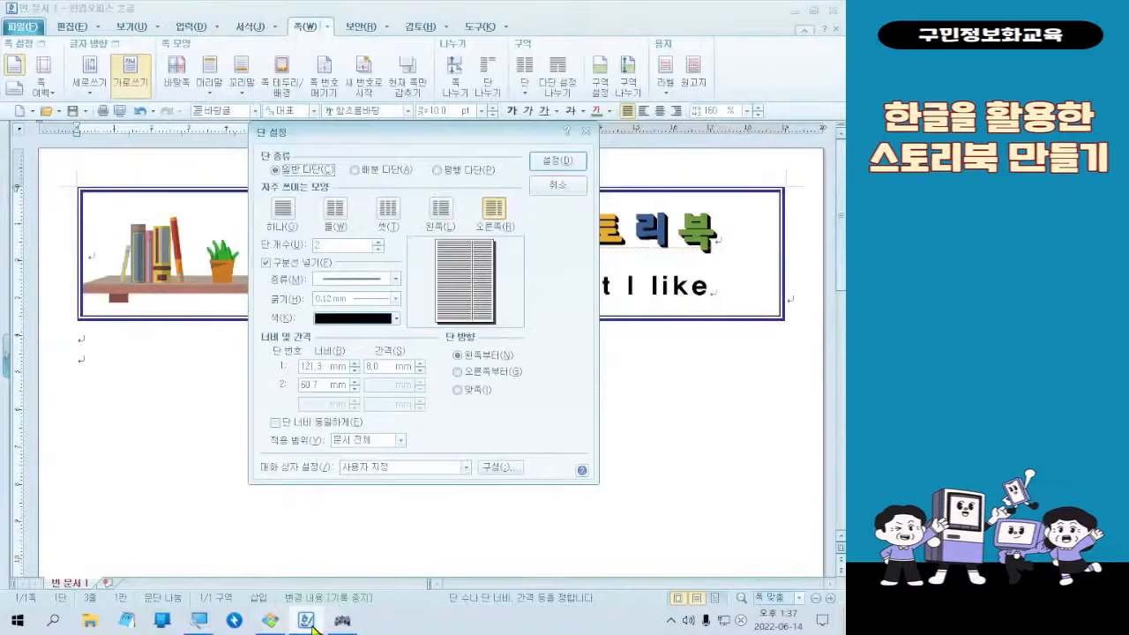
left_click(281, 619)
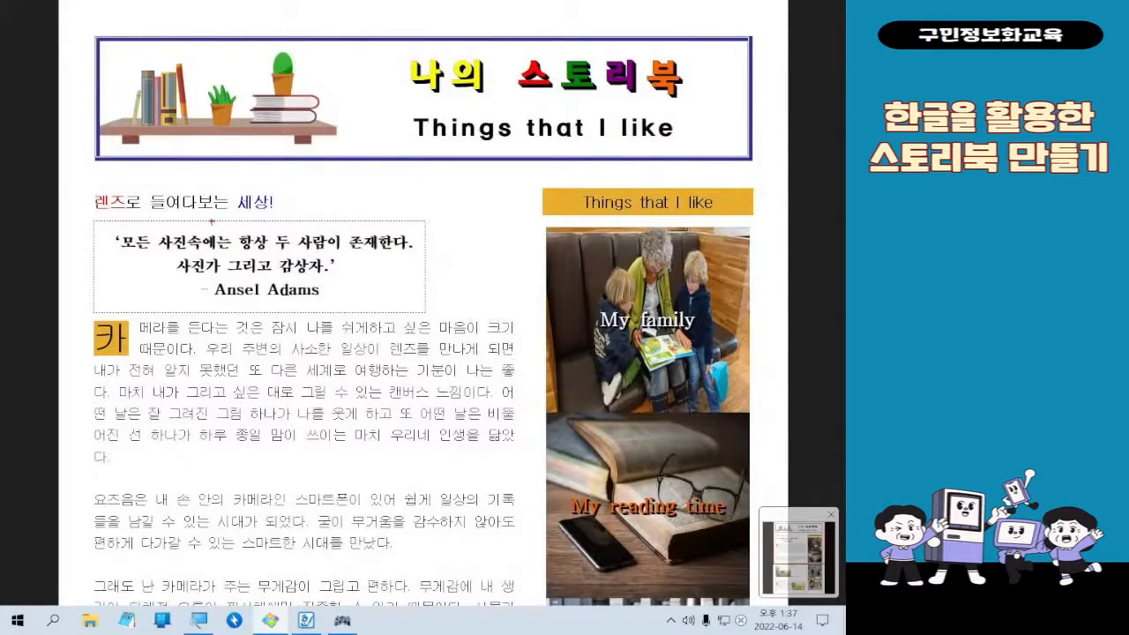
mouse_move(75, 179)
left_mouse_down()
mouse_move(536, 176)
mouse_move(534, 609)
left_mouse_up()
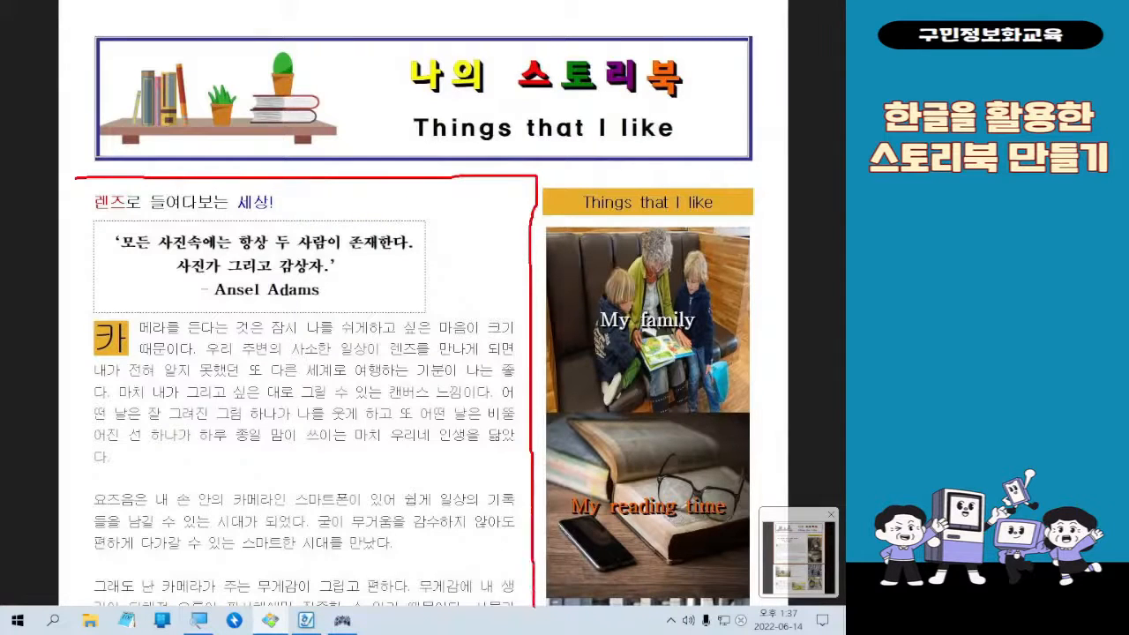
left_click_drag(501, 207, 558, 202)
key("Escape")
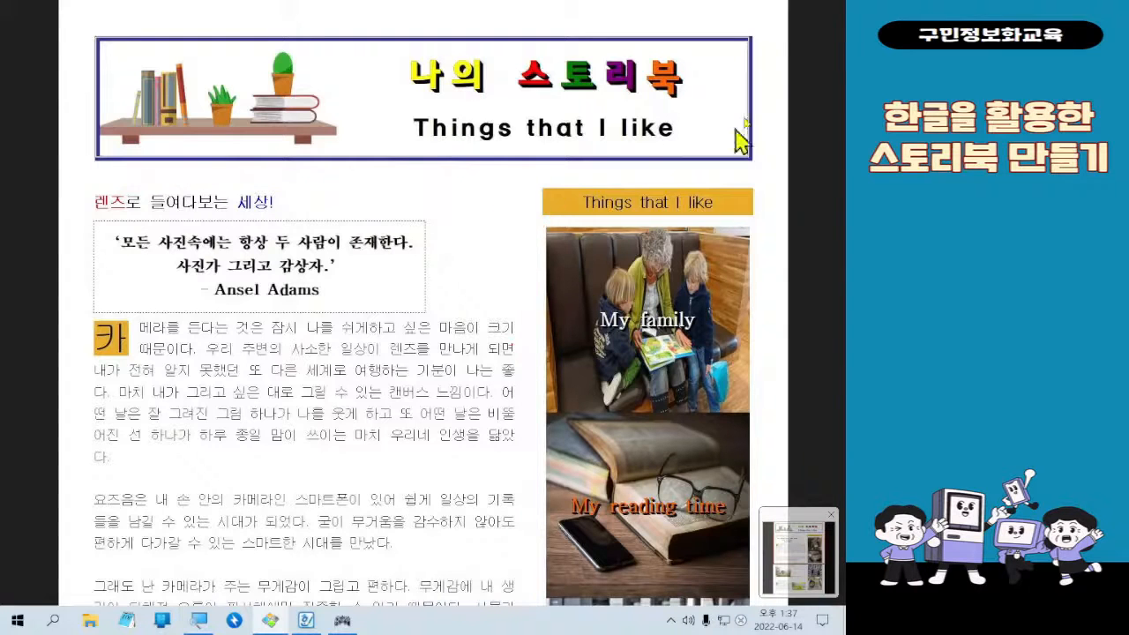
left_click(781, 15)
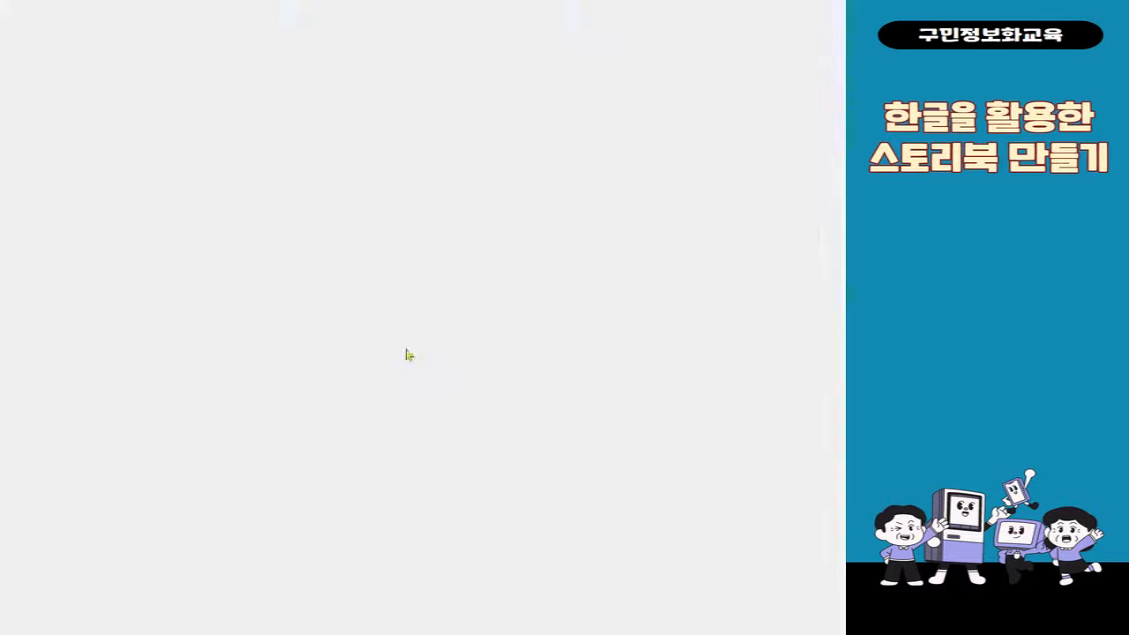
Step: Try to change the application range of the existing column layout to 새 다단으로
left_click(353, 535)
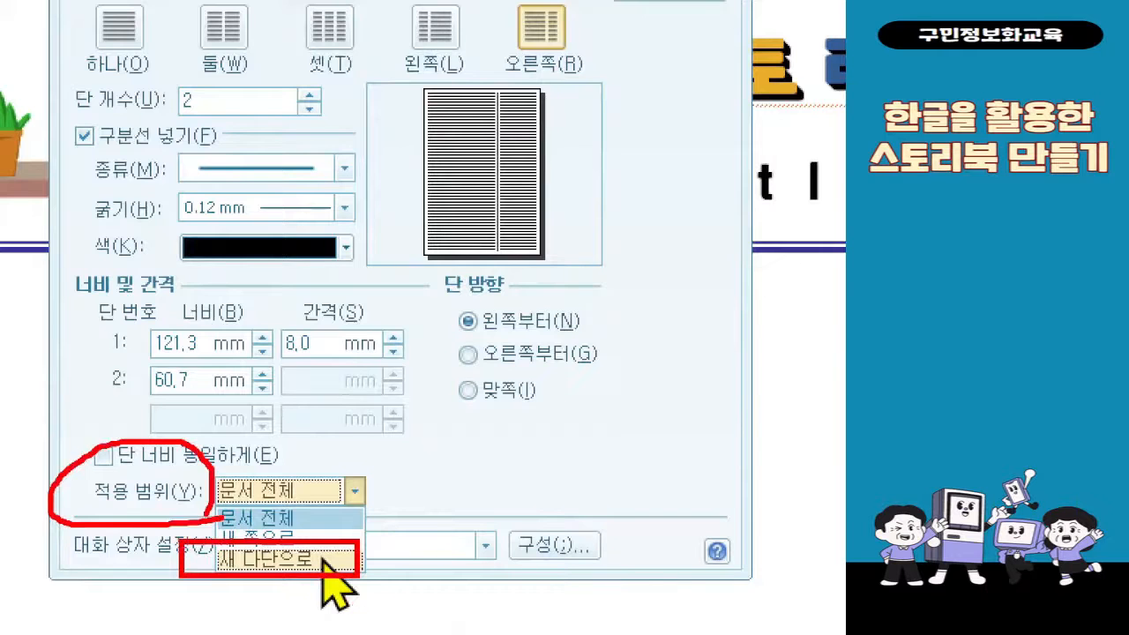
key("Escape")
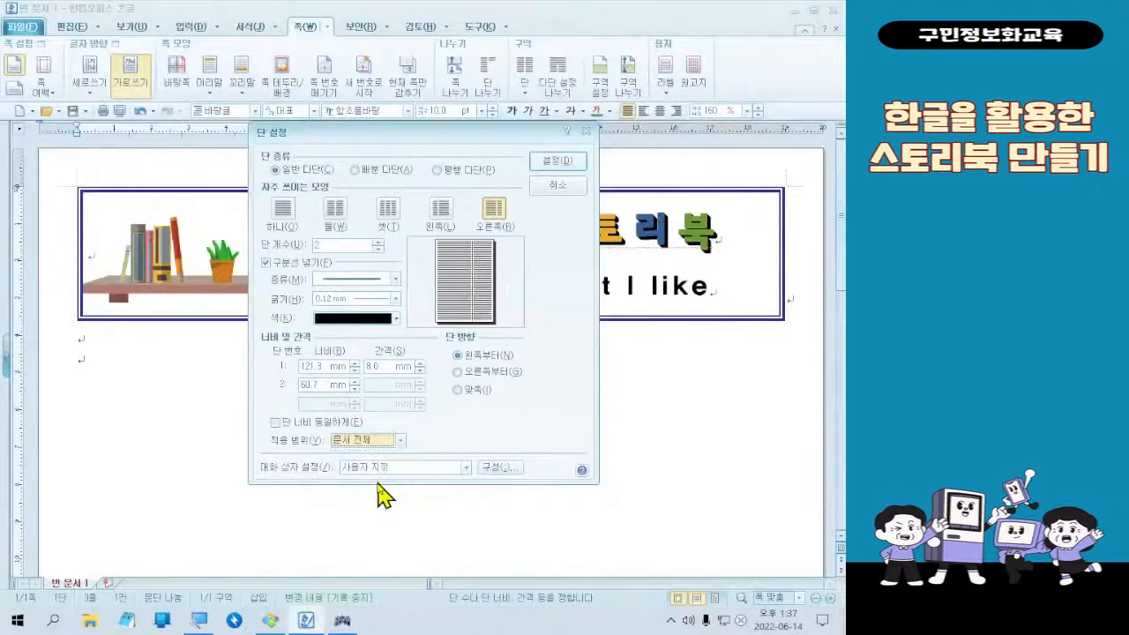
left_click(372, 439)
left_click(375, 467)
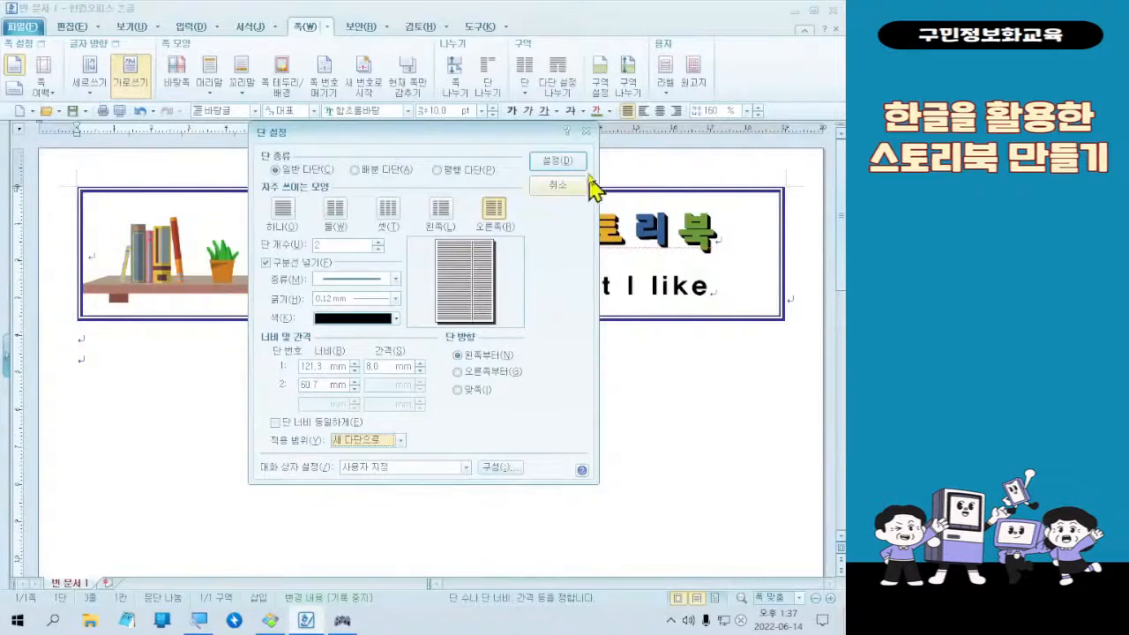
left_click(558, 161)
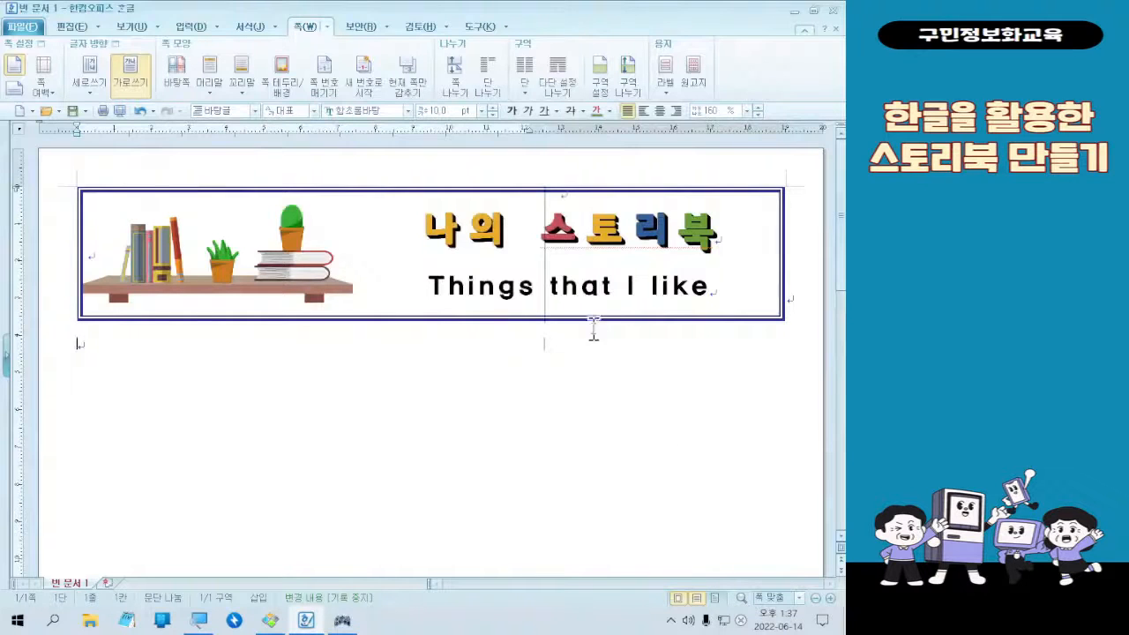
Step: Check the text cursor positions around the banner and undo the column layout changes
left_click(800, 294)
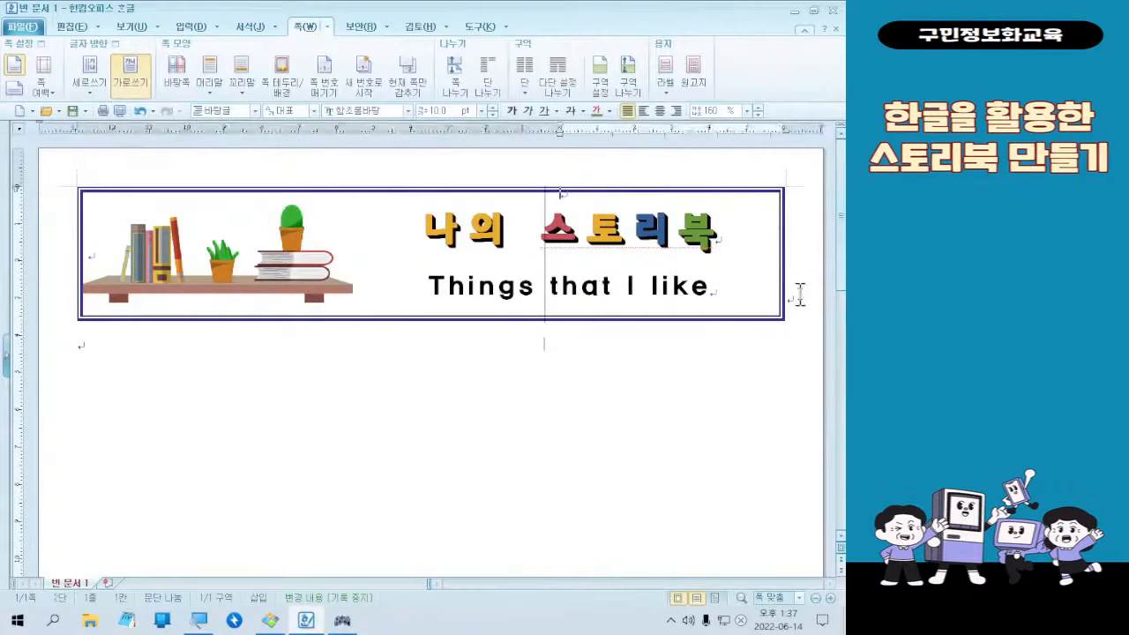
left_click(421, 374)
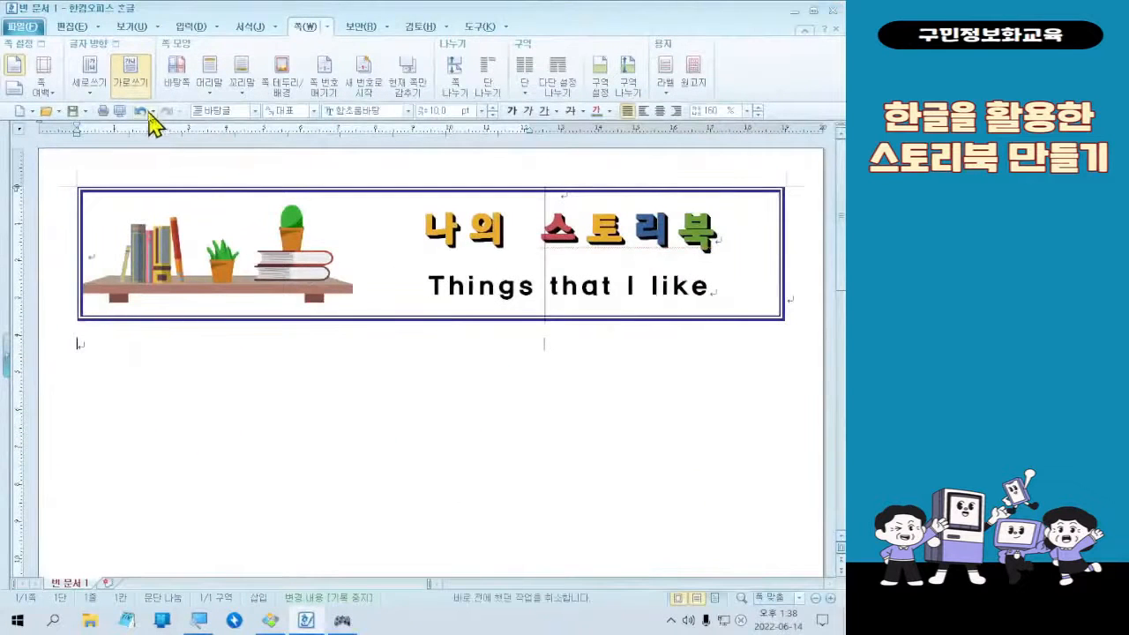
left_click(143, 110)
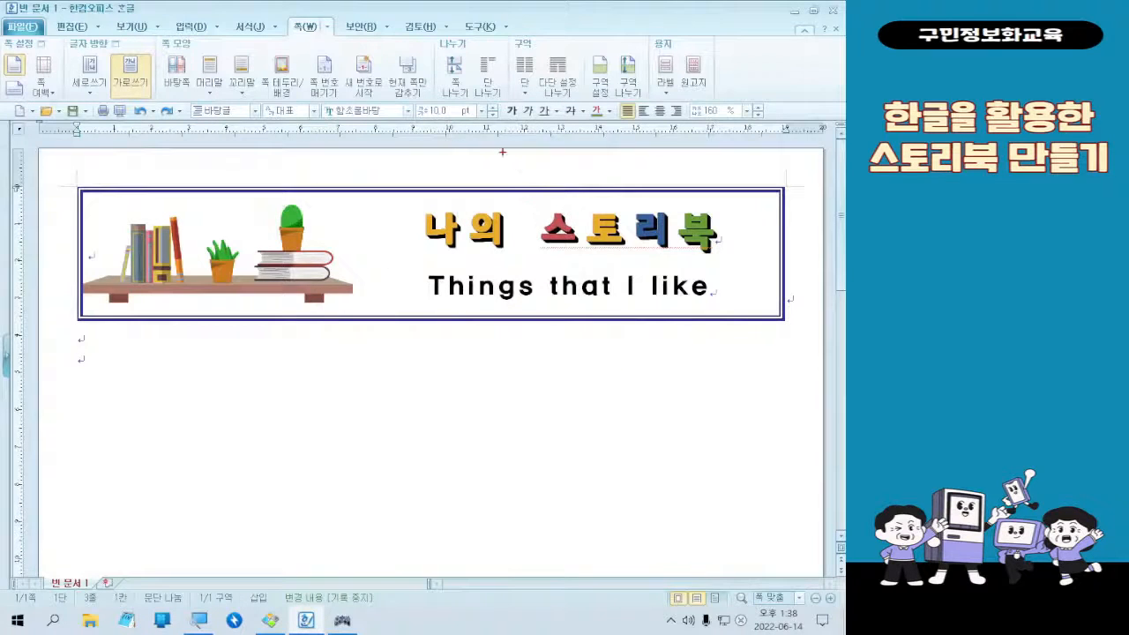
left_click_drag(502, 151, 604, 410)
mouse_move(124, 99)
left_mouse_down()
mouse_move(148, 112)
mouse_move(276, 367)
left_mouse_up()
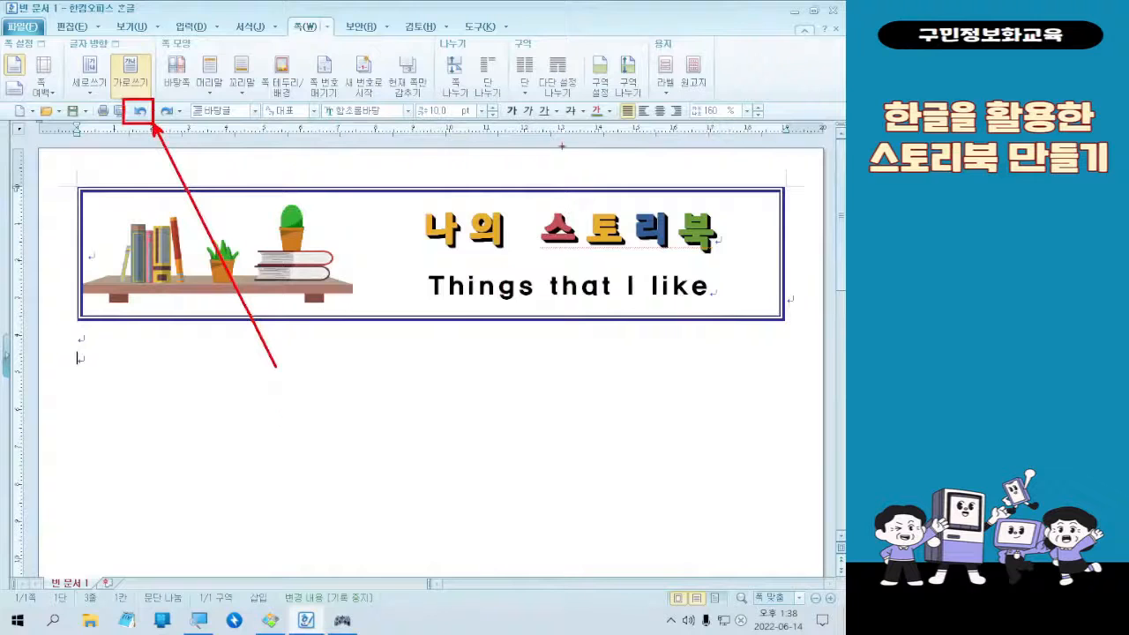
left_click_drag(564, 128, 580, 424)
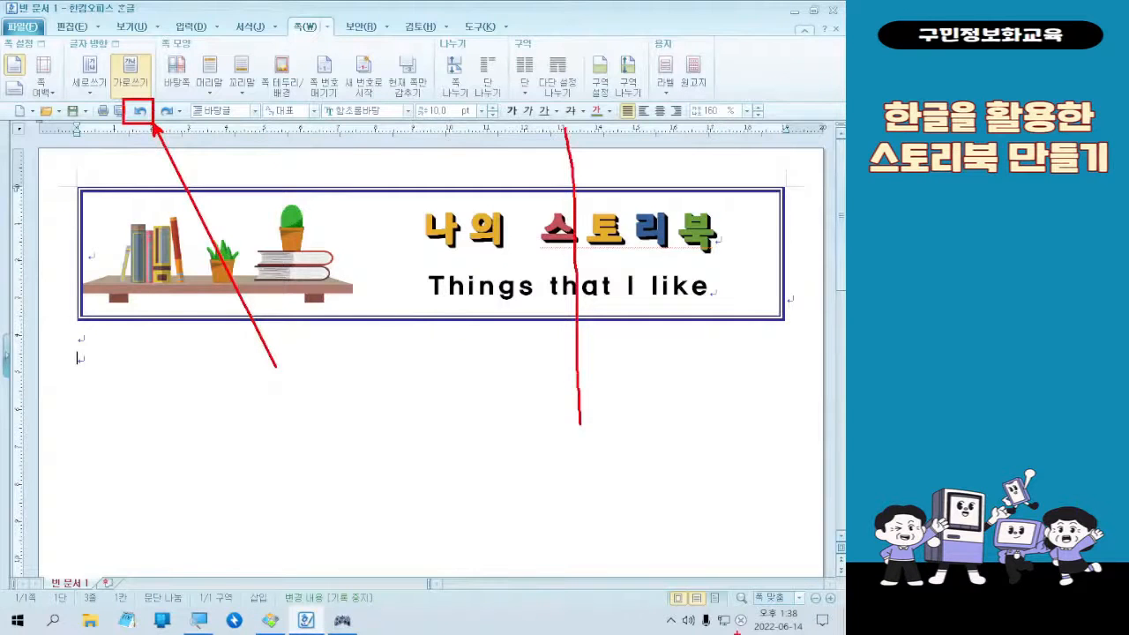
key("Escape")
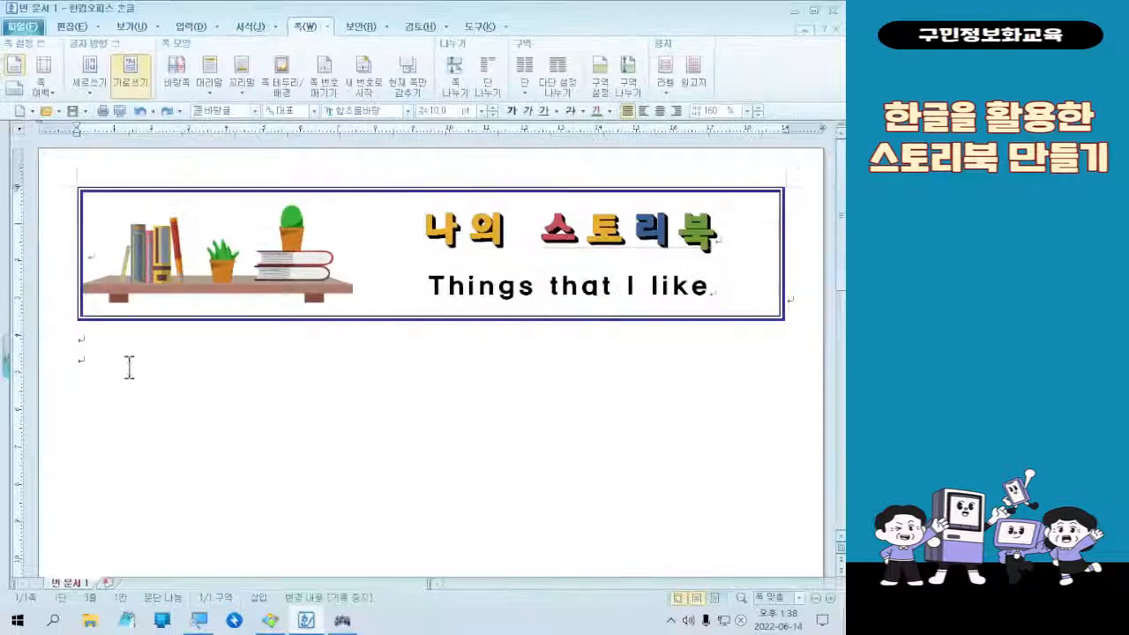
Step: Place the text cursor in the empty lines below the banner and check the column layout in the finished sample
left_click(129, 370)
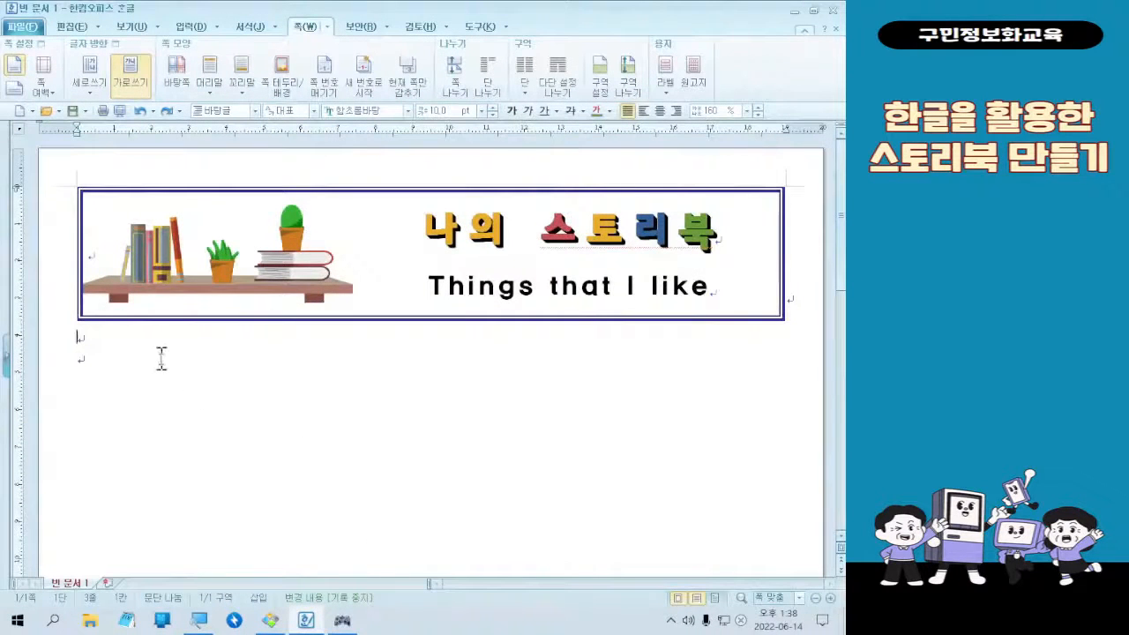
left_click(268, 621)
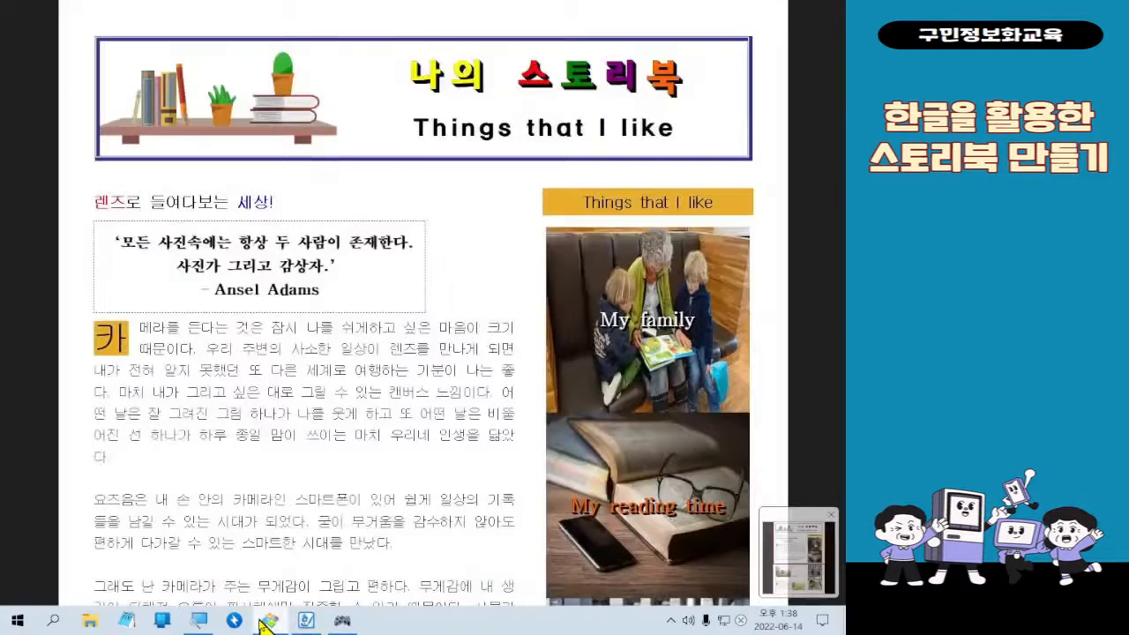
left_click(263, 625)
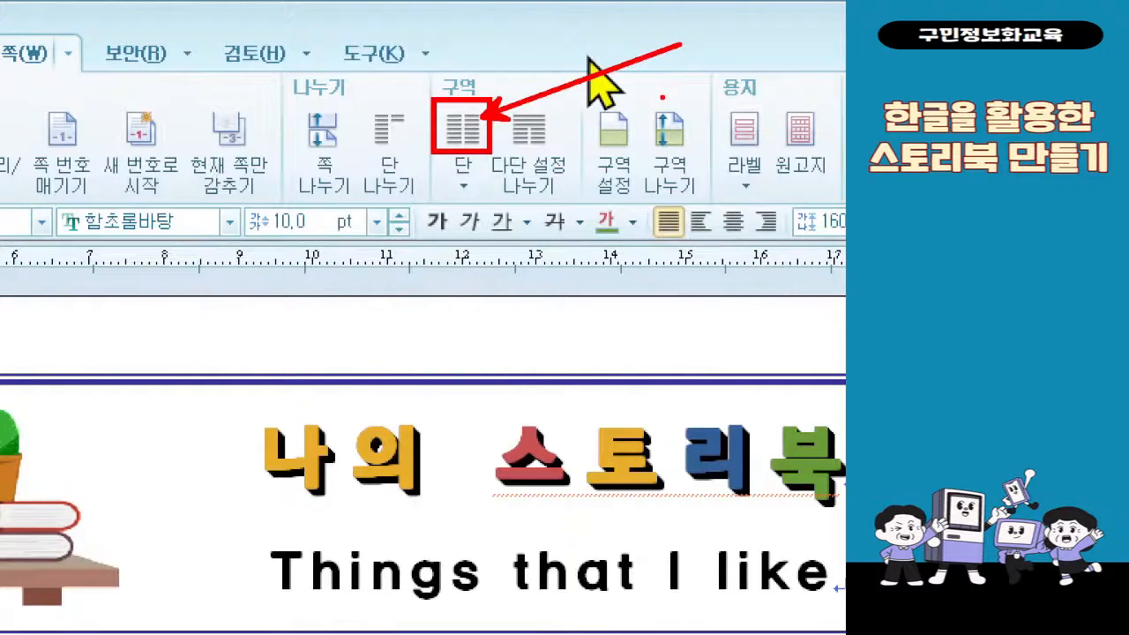
Step: Apply the 오른쪽 two-column layout with a divider line below the banner, using 새 다단으로 as the application range
left_click(454, 134)
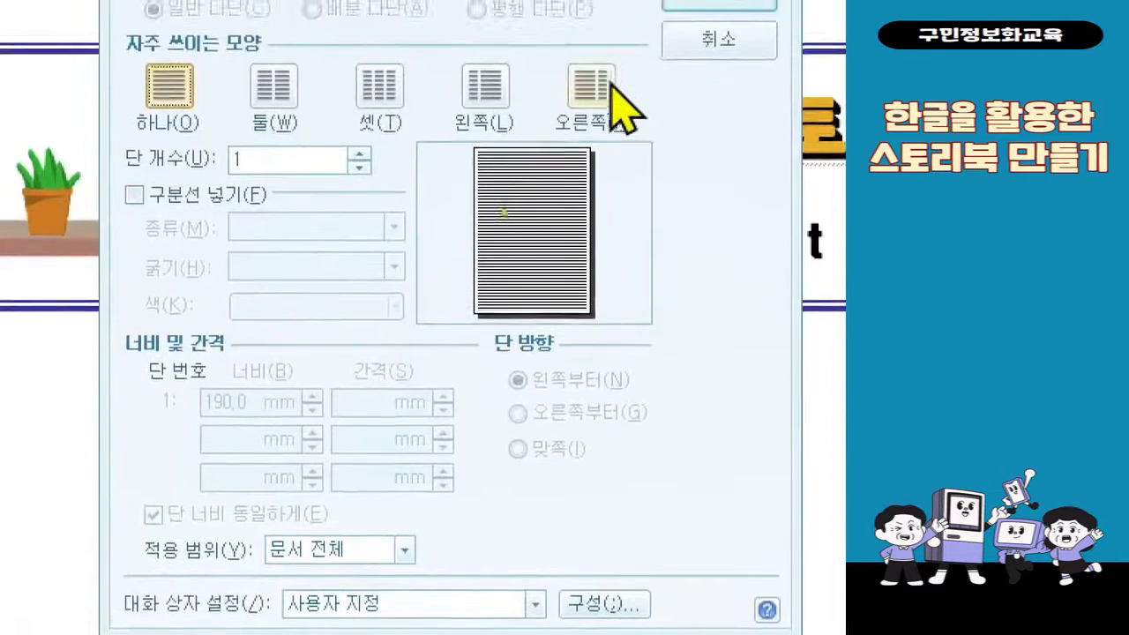
left_click(517, 238)
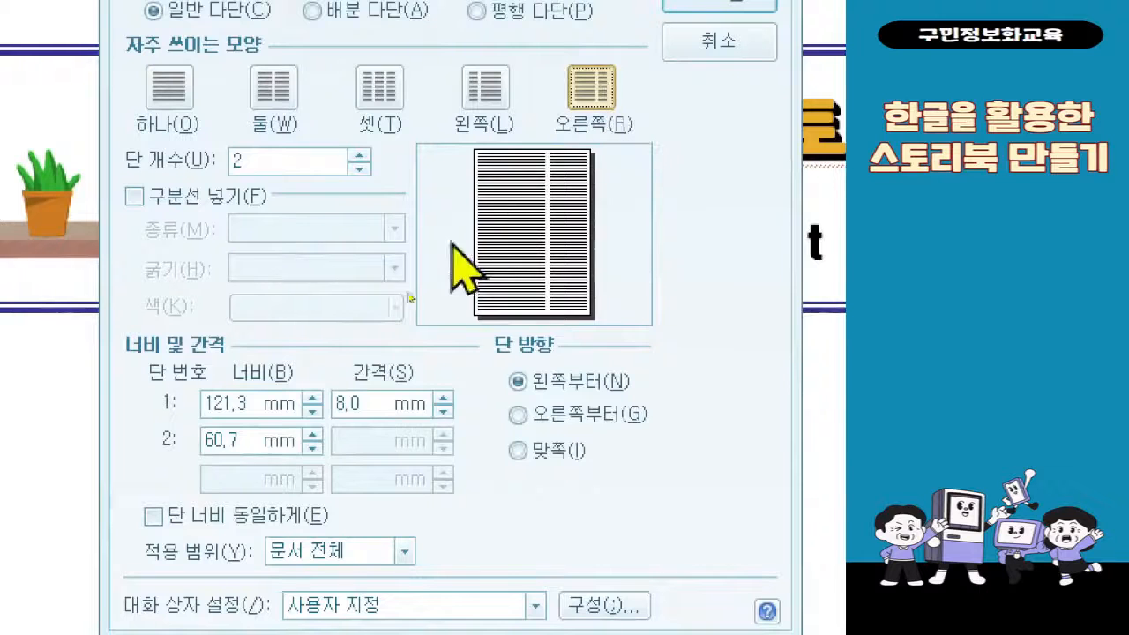
left_click(205, 193)
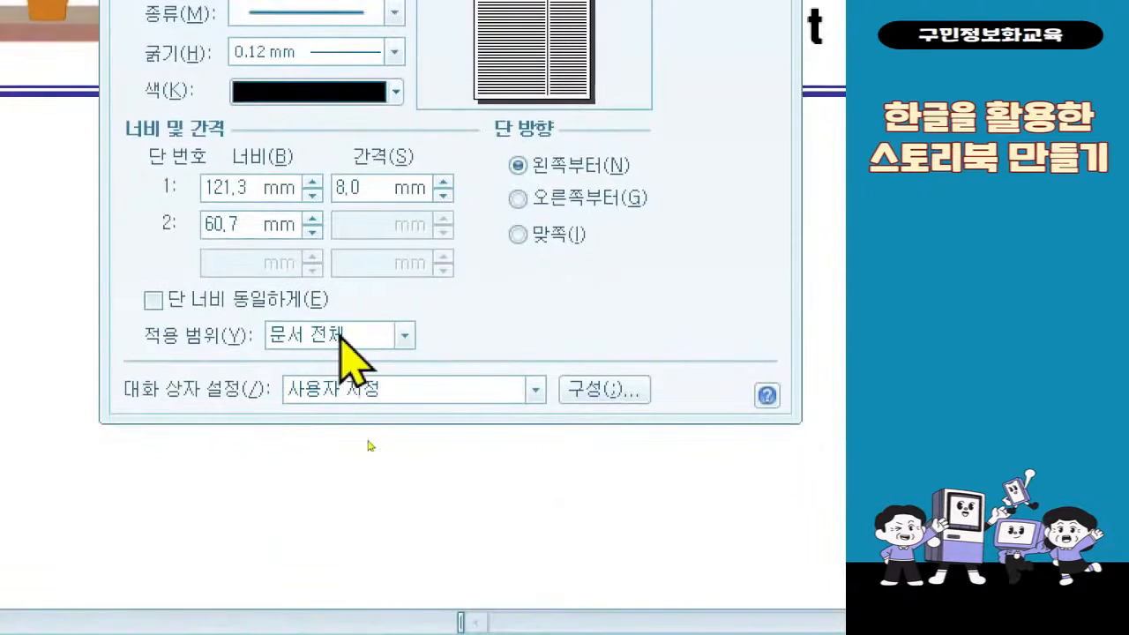
left_click(397, 336)
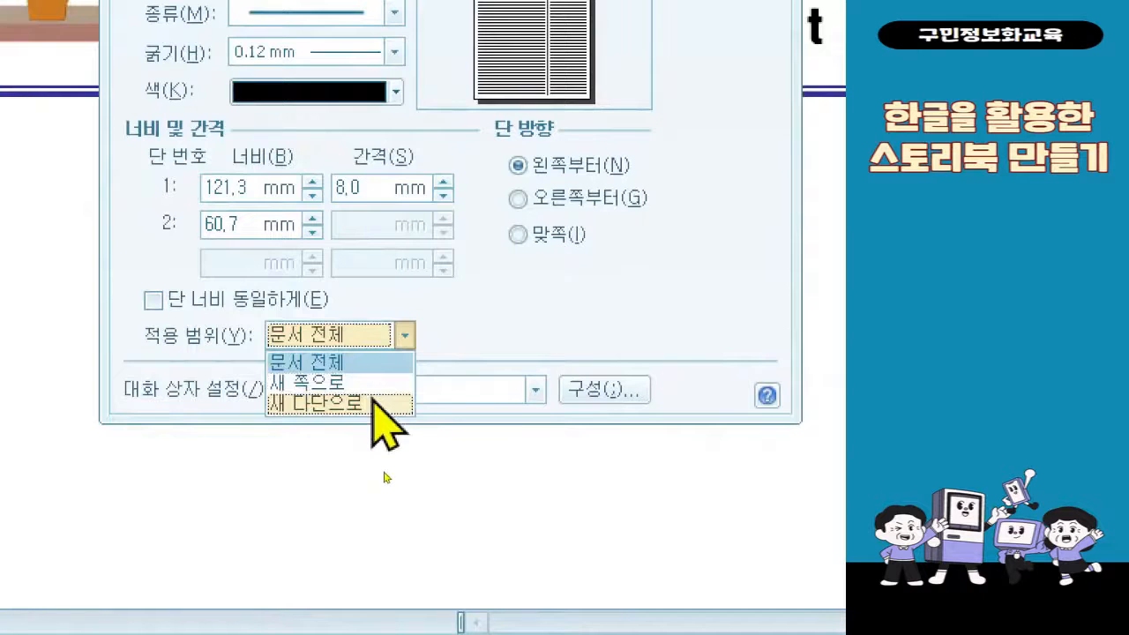
left_click(375, 404)
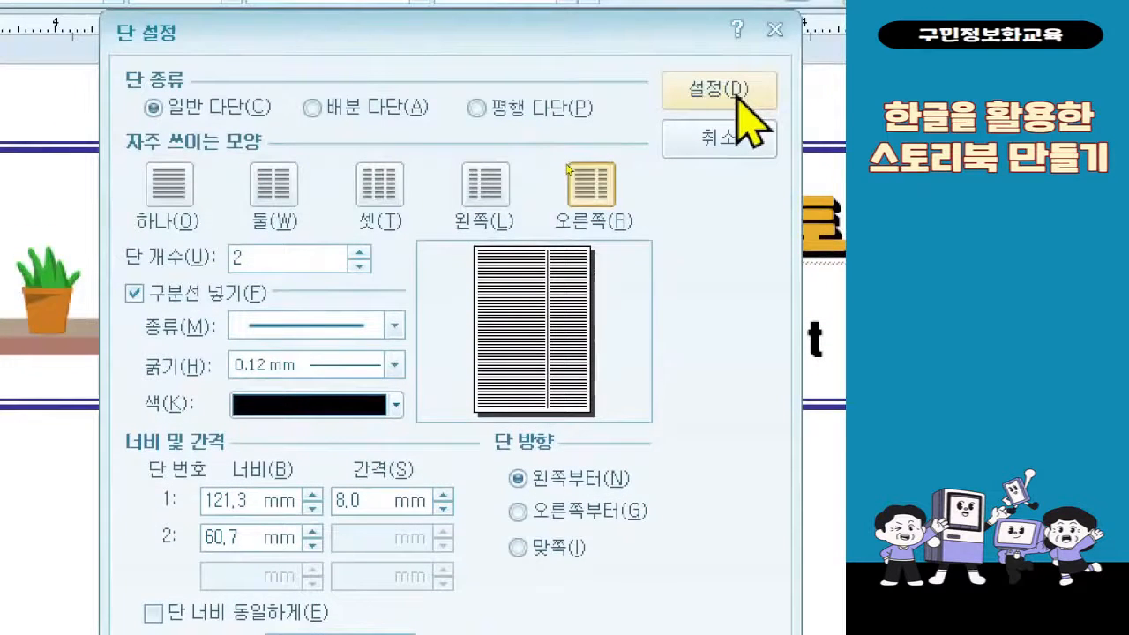
left_click(274, 186)
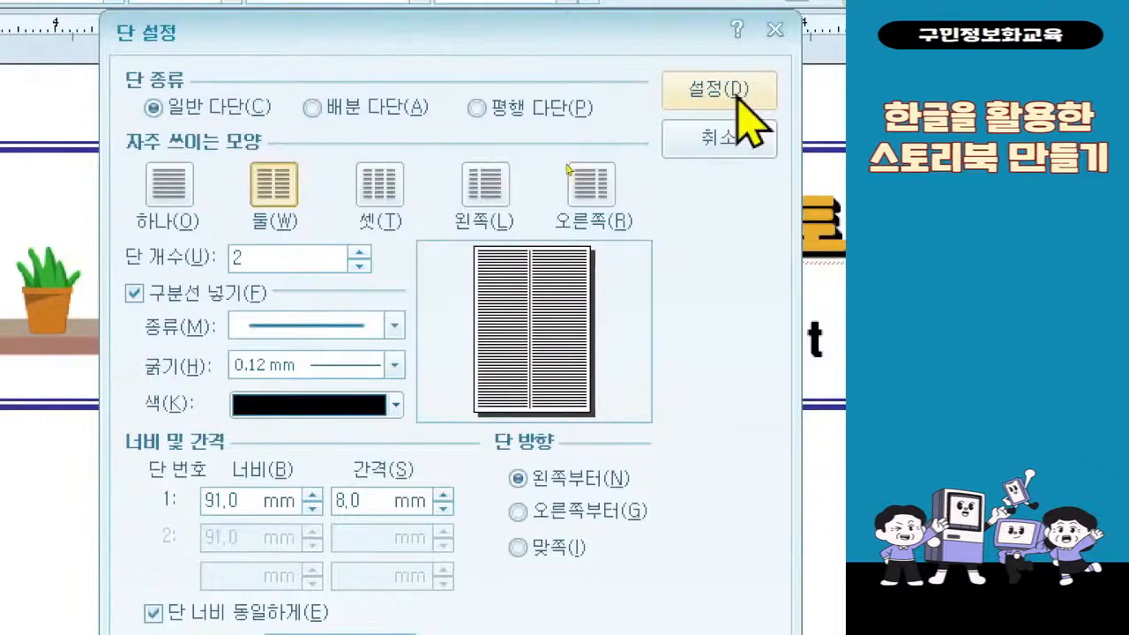
left_click(583, 203)
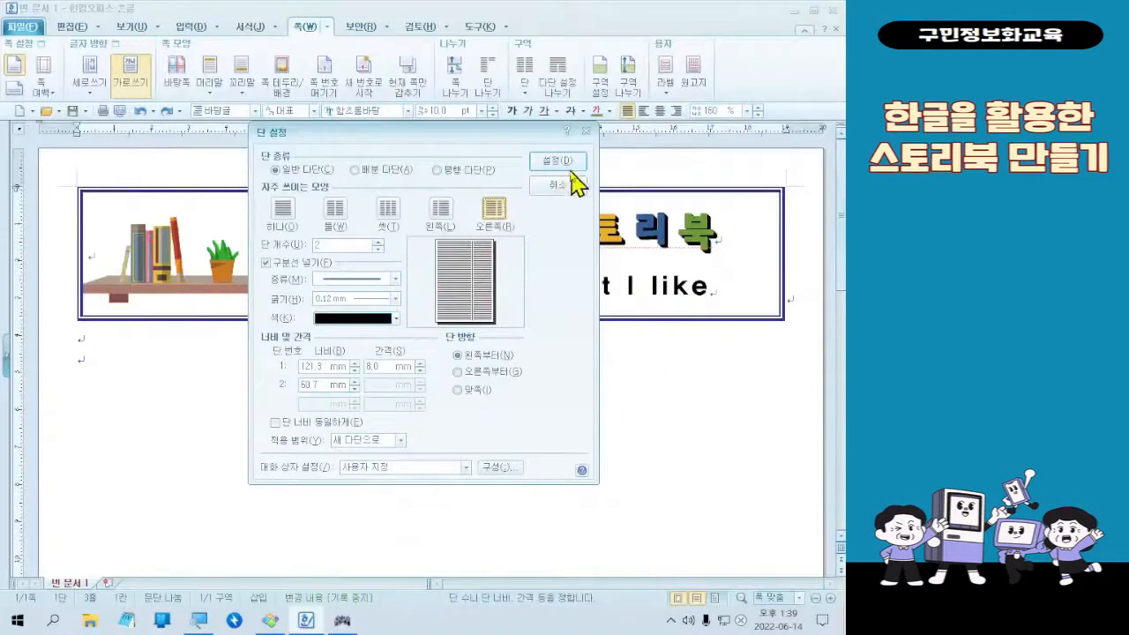
left_click(566, 167)
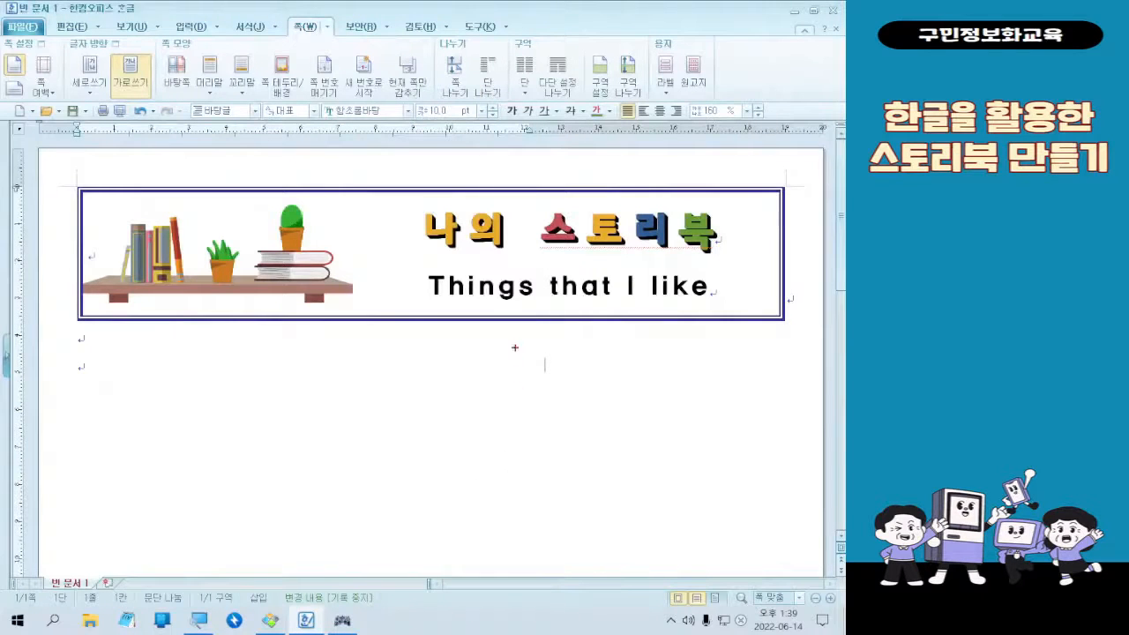
mouse_move(515, 347)
left_mouse_down()
mouse_move(569, 392)
mouse_move(542, 399)
mouse_move(479, 547)
left_mouse_up()
mouse_move(34, 358)
left_mouse_down()
mouse_move(617, 327)
mouse_move(816, 358)
left_mouse_up()
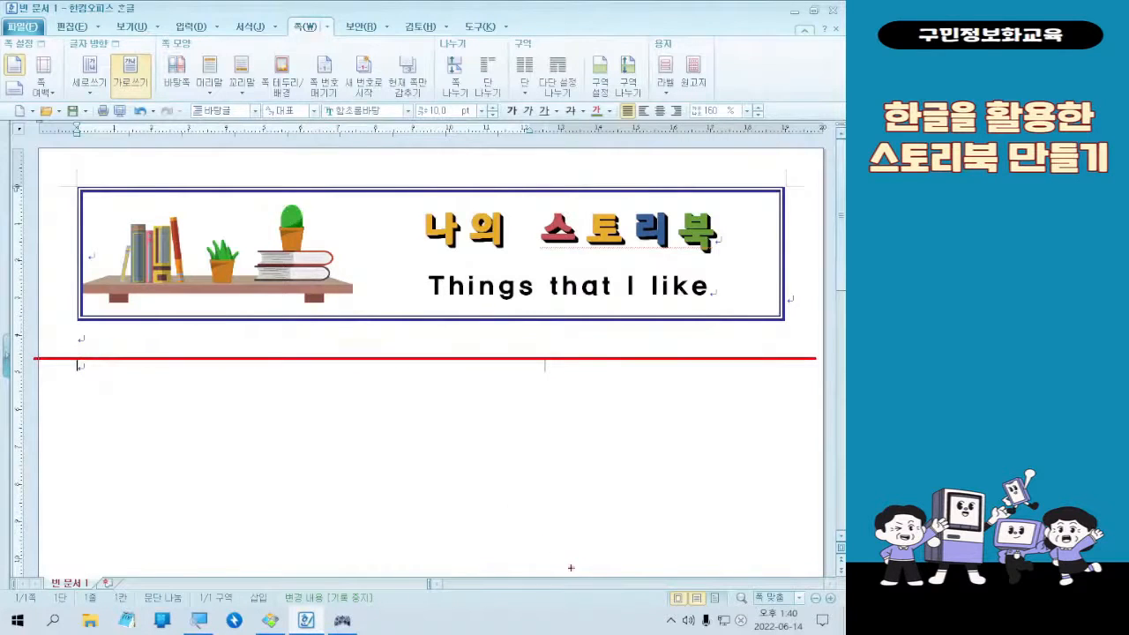
left_click_drag(554, 589, 553, 353)
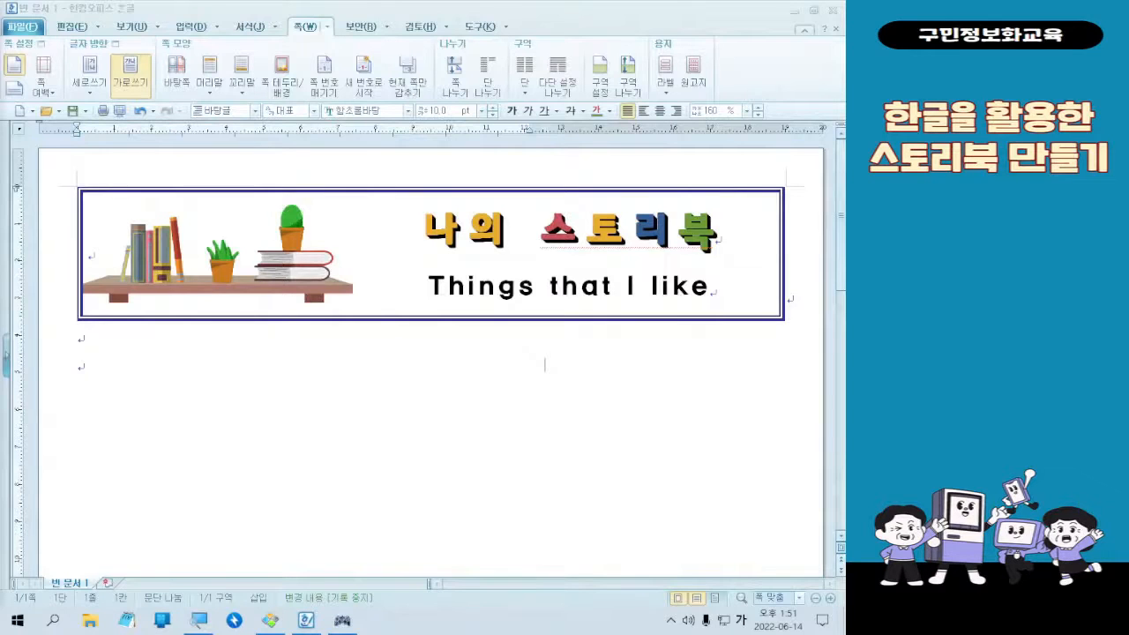
Step: Place the text cursor on the empty line of the wide first column below the banner and check the column's extent on the ruler
left_click(238, 479)
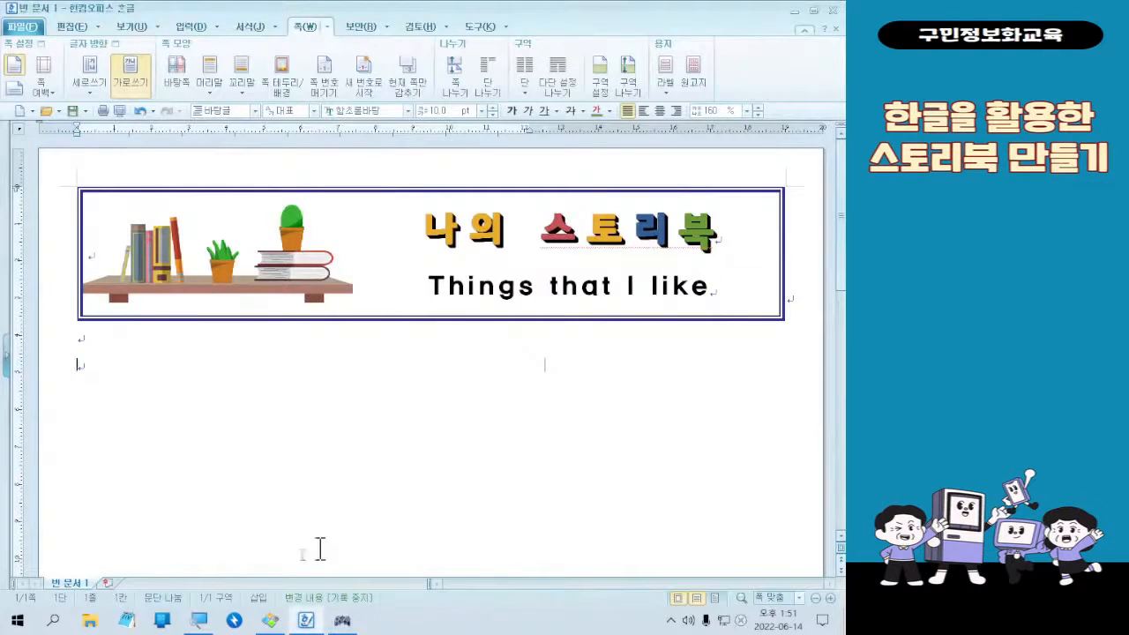
left_click(178, 362)
mouse_move(74, 113)
left_mouse_down()
mouse_move(403, 156)
mouse_move(534, 156)
left_mouse_up()
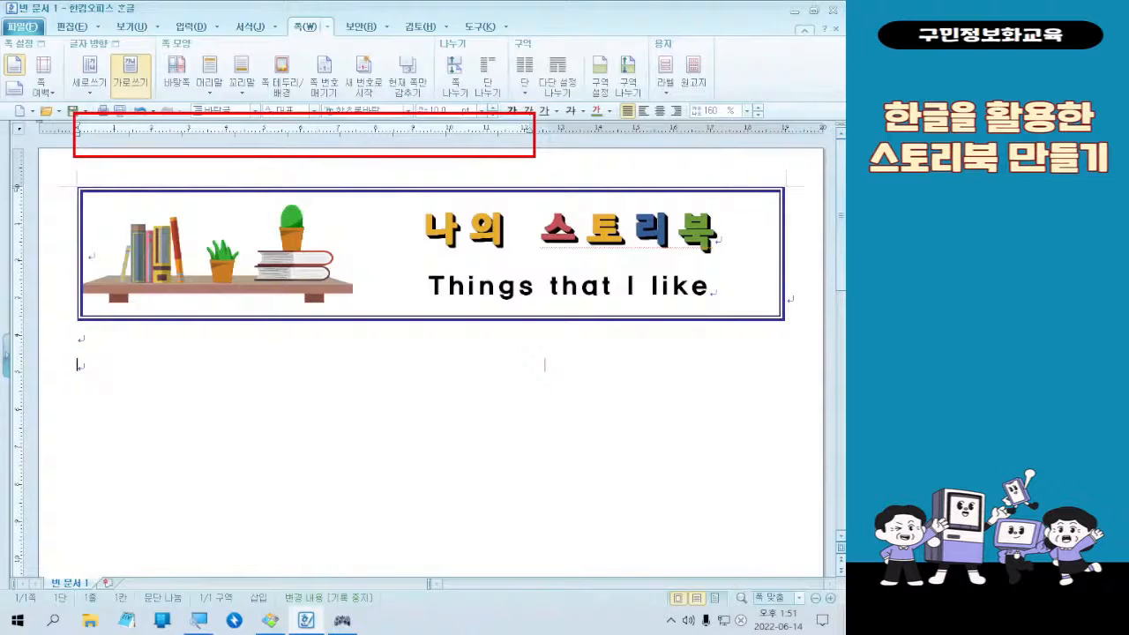
mouse_move(408, 494)
left_mouse_down()
mouse_move(164, 483)
mouse_move(295, 404)
mouse_move(291, 483)
left_mouse_up()
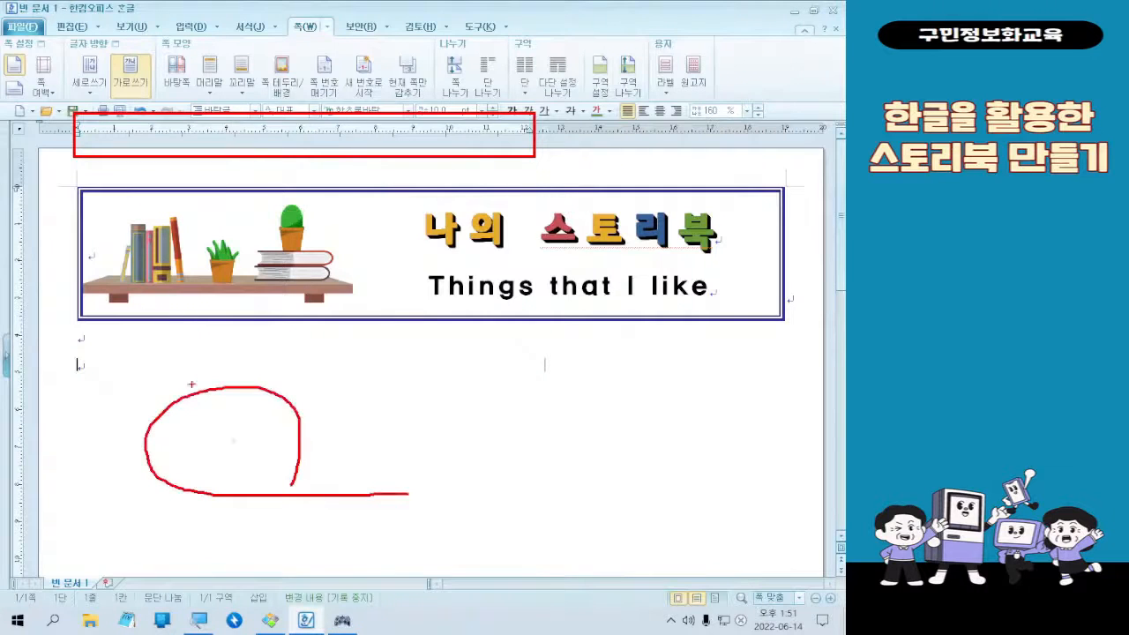
mouse_move(191, 385)
left_mouse_down()
mouse_move(185, 450)
mouse_move(214, 573)
left_mouse_up()
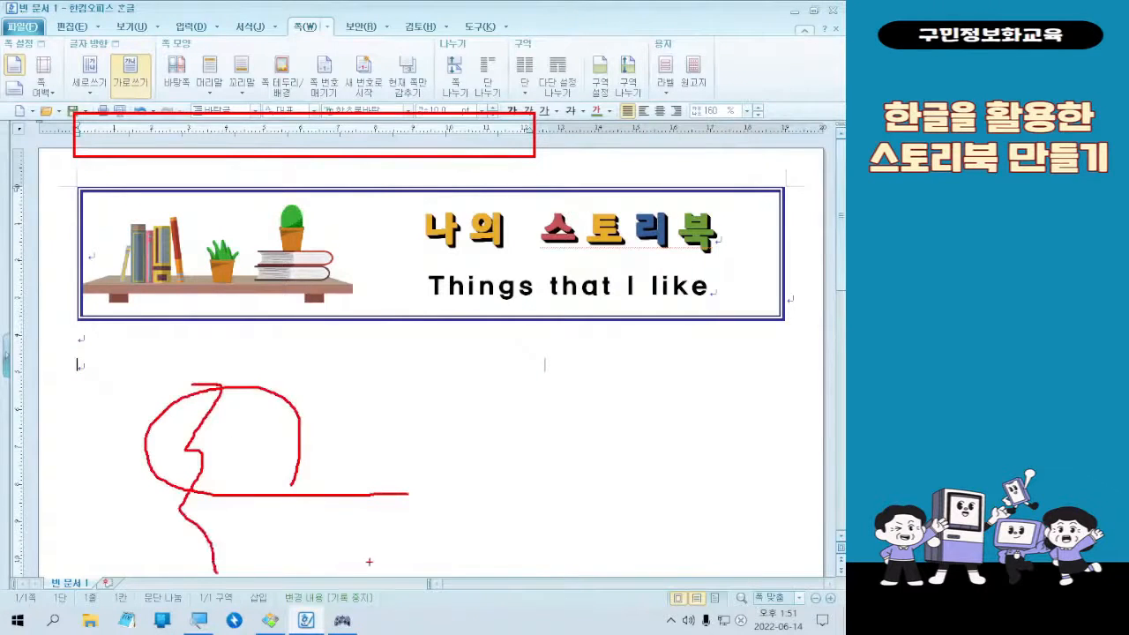
mouse_move(369, 562)
left_mouse_down()
mouse_move(554, 476)
mouse_move(580, 397)
mouse_move(549, 392)
mouse_move(583, 424)
left_mouse_up()
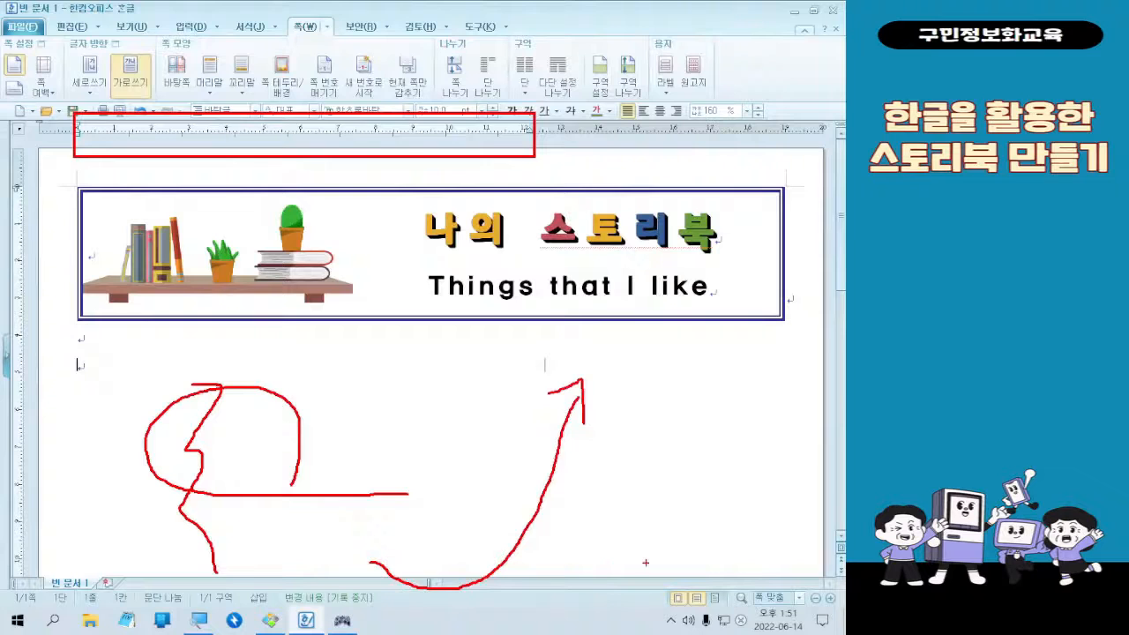
key("Escape")
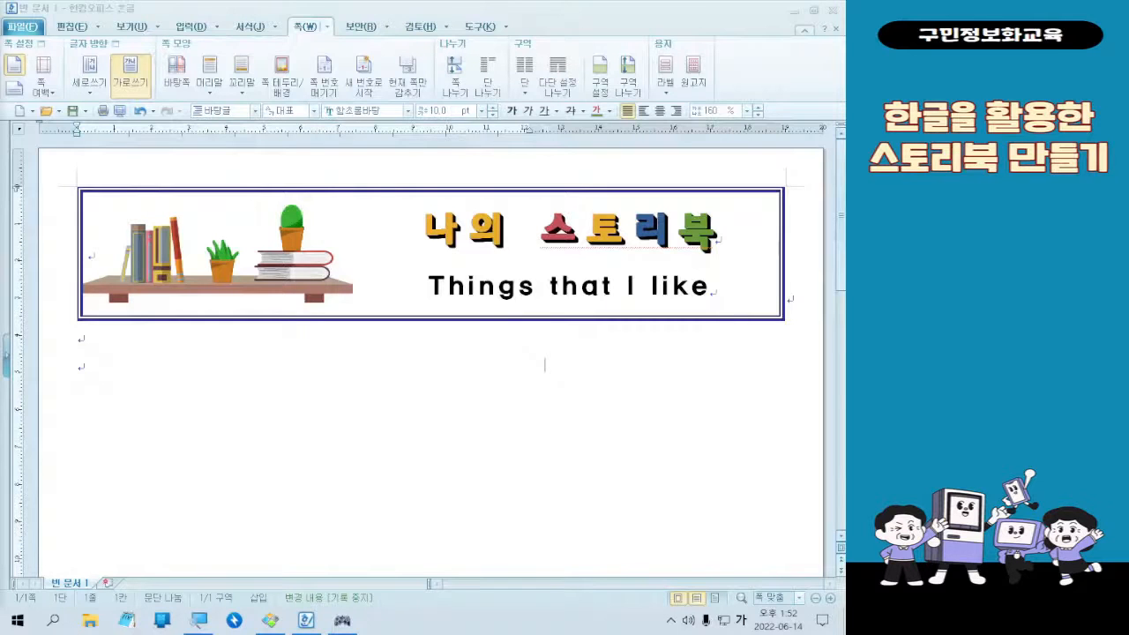
left_click(148, 368)
left_click(149, 368)
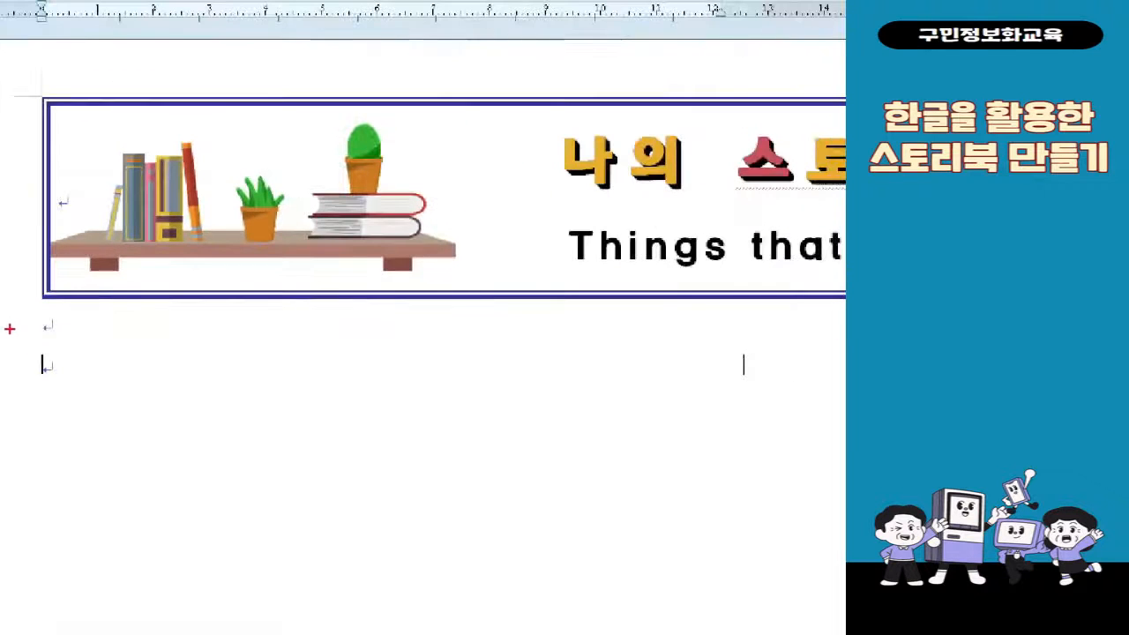
left_click_drag(73, 378, 142, 343)
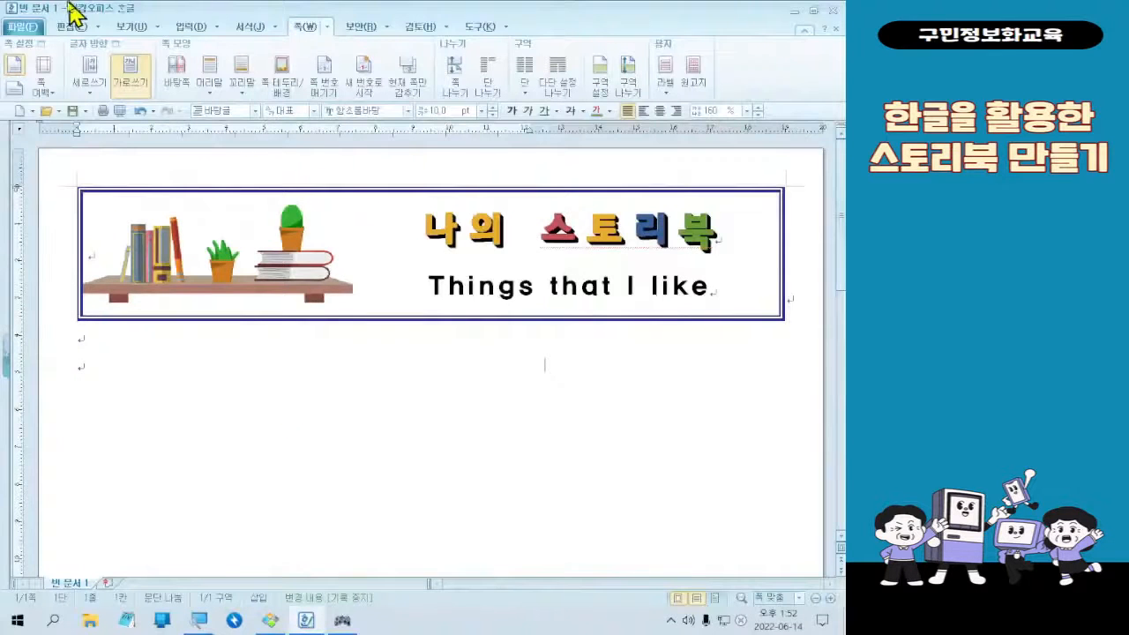
Step: Open the 문서 끼워 넣기 dialog for inserting another document's content at the text cursor
left_click(43, 26)
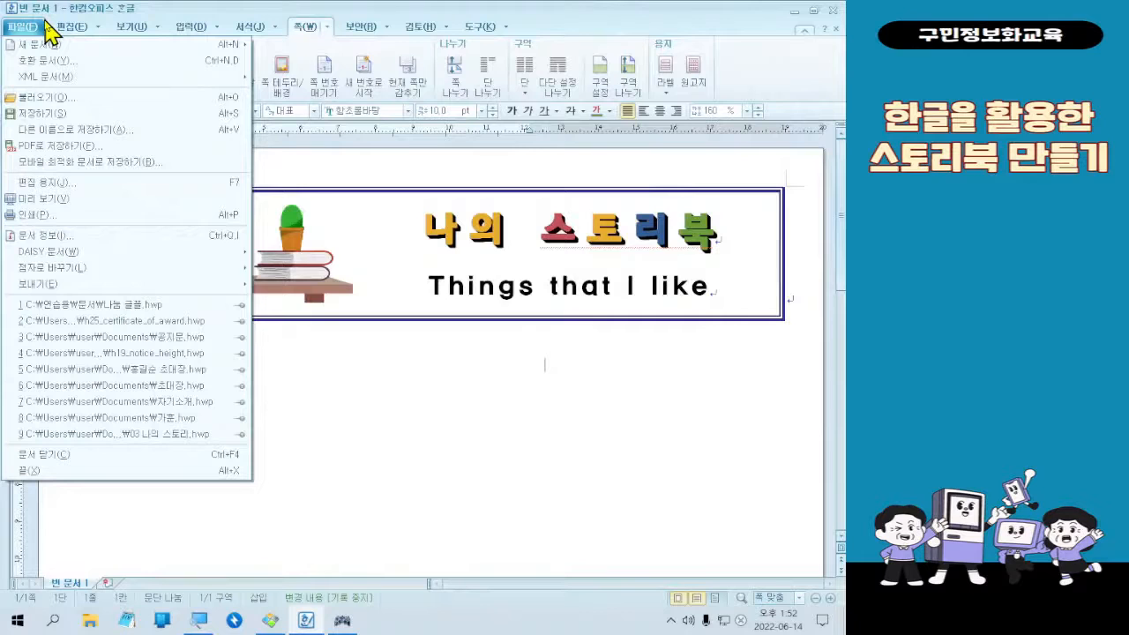
left_click(46, 29)
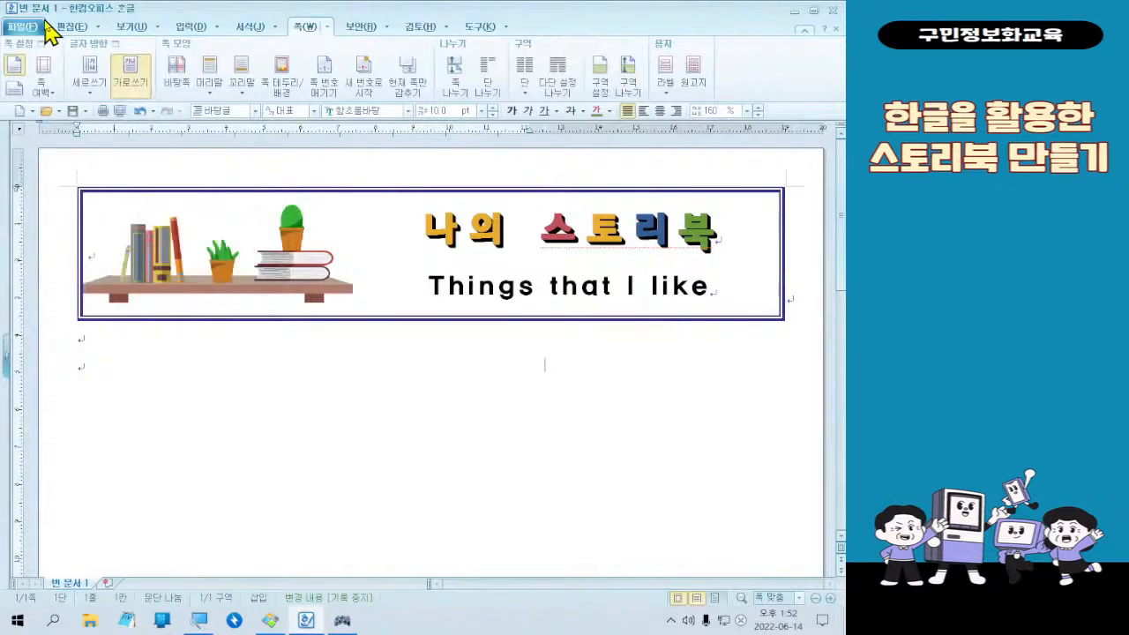
left_click(199, 37)
scroll(565, 51, "down", 3)
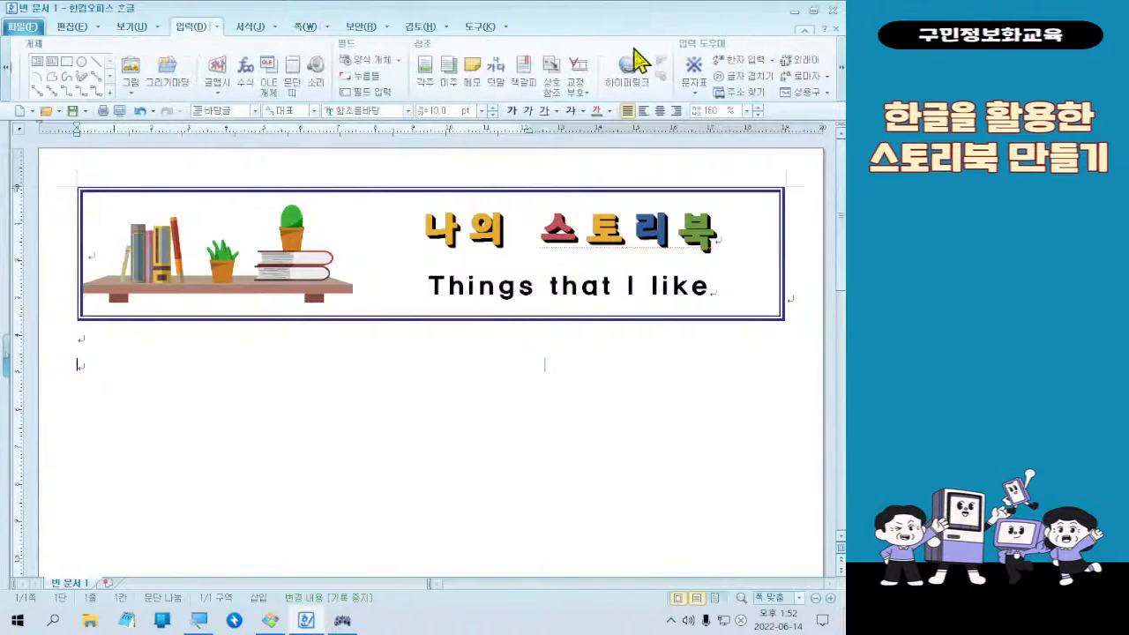
scroll(651, 78, "up", 3)
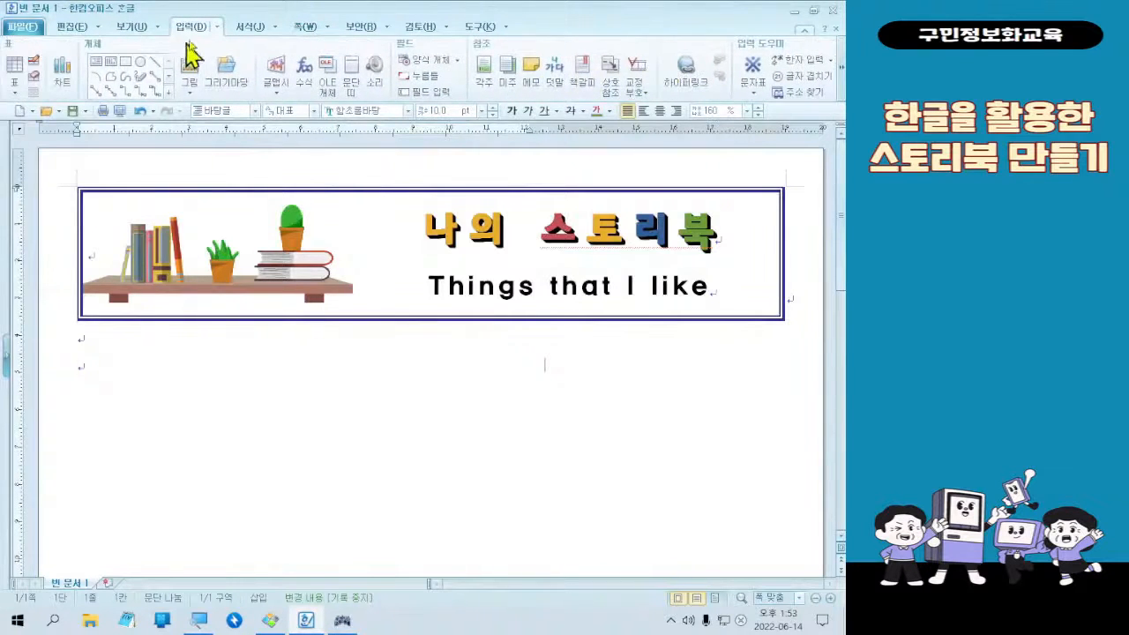
left_click(216, 26)
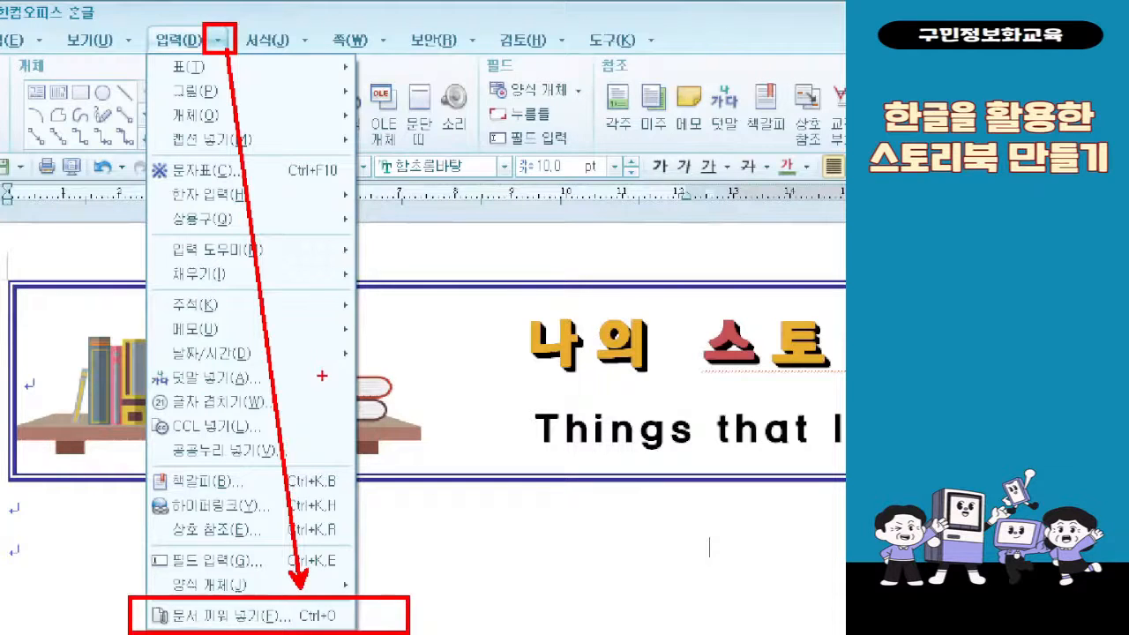
key("Escape")
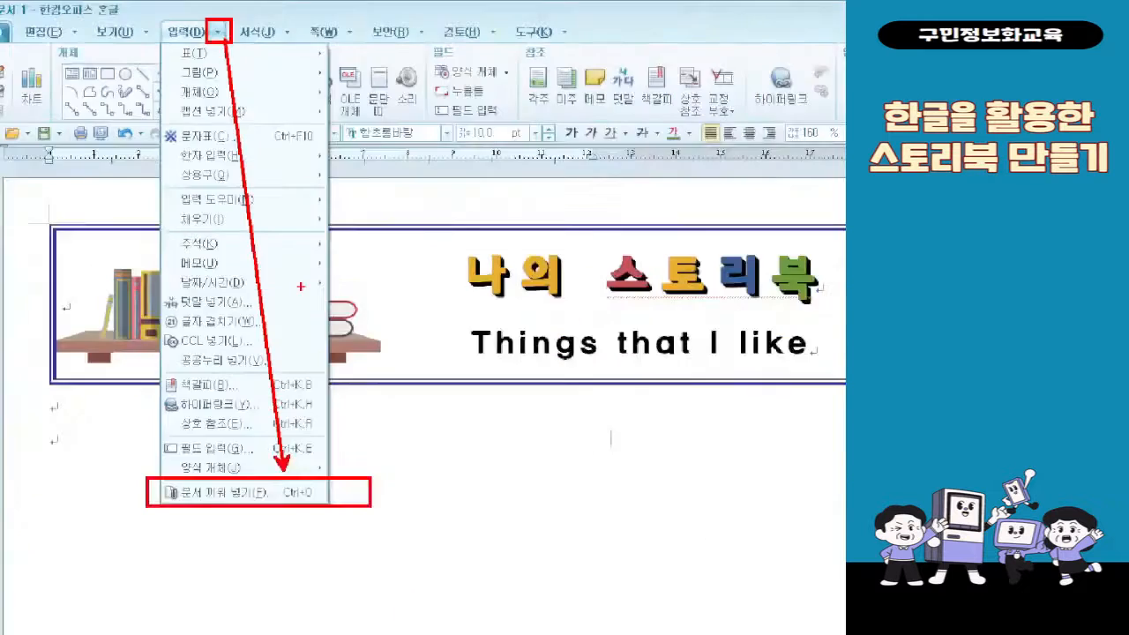
left_click(217, 30)
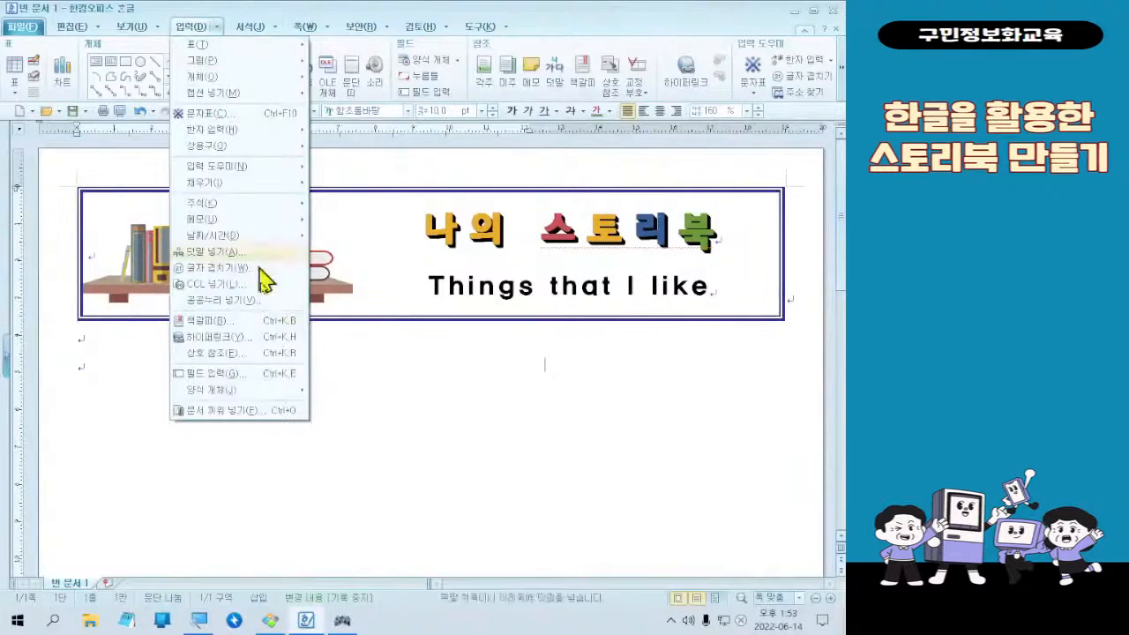
left_click(269, 411)
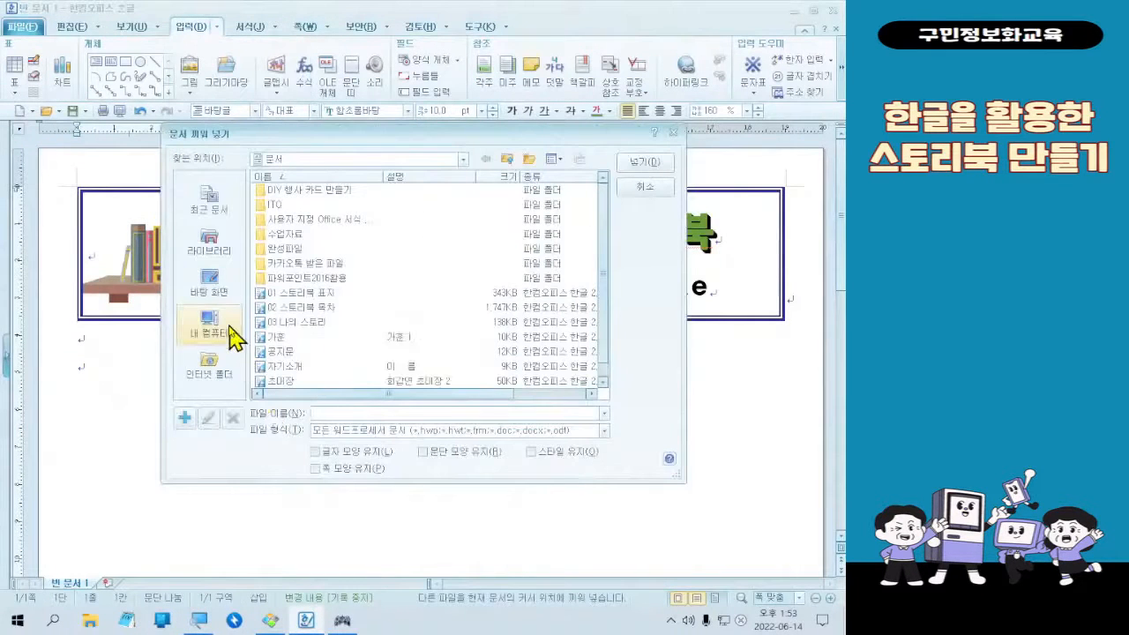
Step: Browse from the desktop (바탕 화면) into the 예제파일 folder and its 4회차 subfolder
left_click(216, 287)
key("ctrl+1")
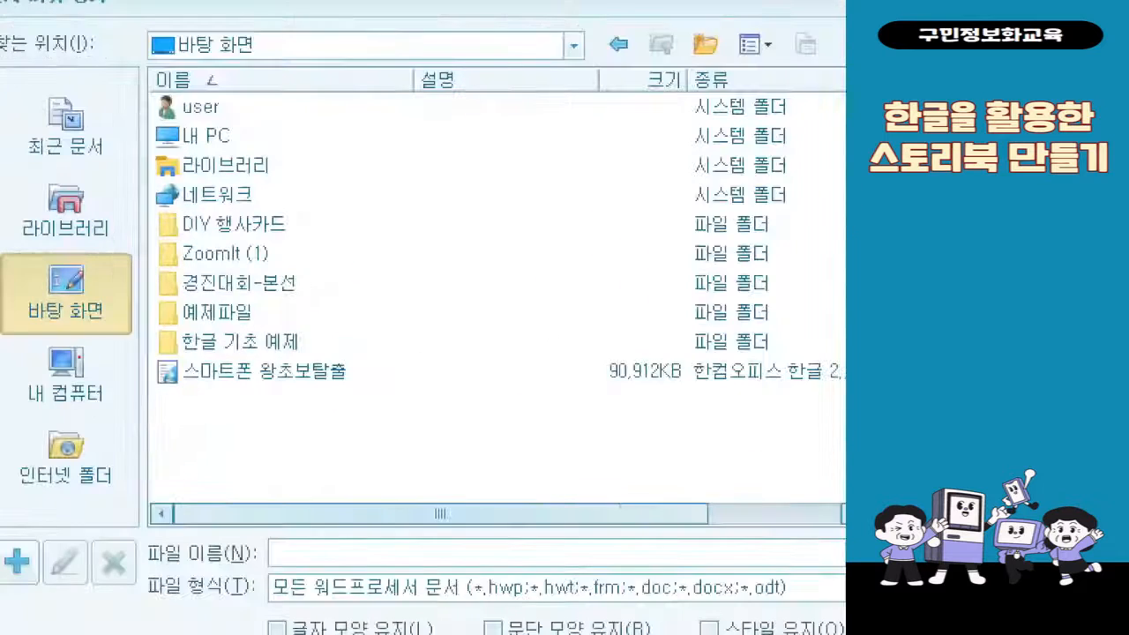
left_click(351, 272)
right_click(335, 256)
left_click(292, 345)
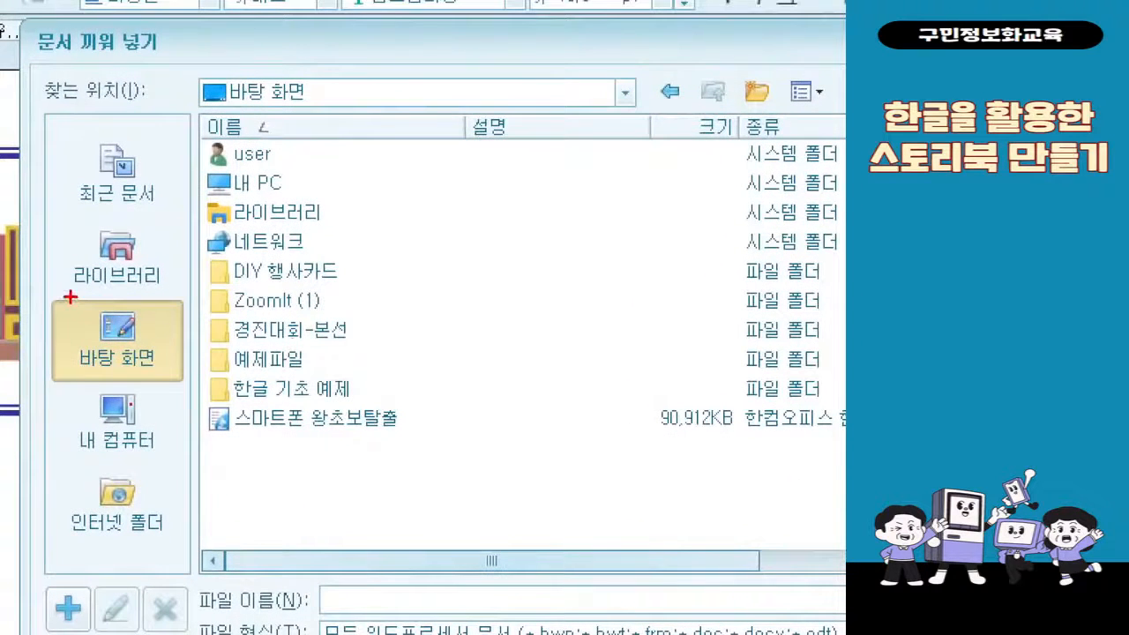
left_click_drag(59, 296, 185, 402)
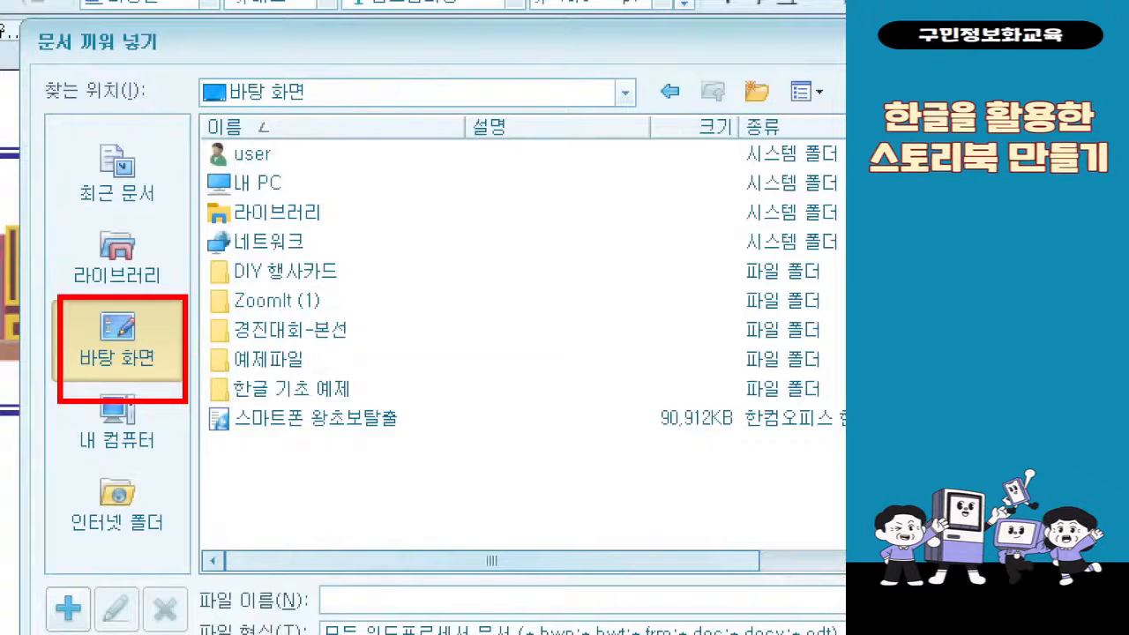
left_click_drag(192, 346, 351, 399)
mouse_move(146, 275)
left_mouse_down()
mouse_move(276, 314)
mouse_move(276, 338)
mouse_move(315, 275)
left_mouse_up()
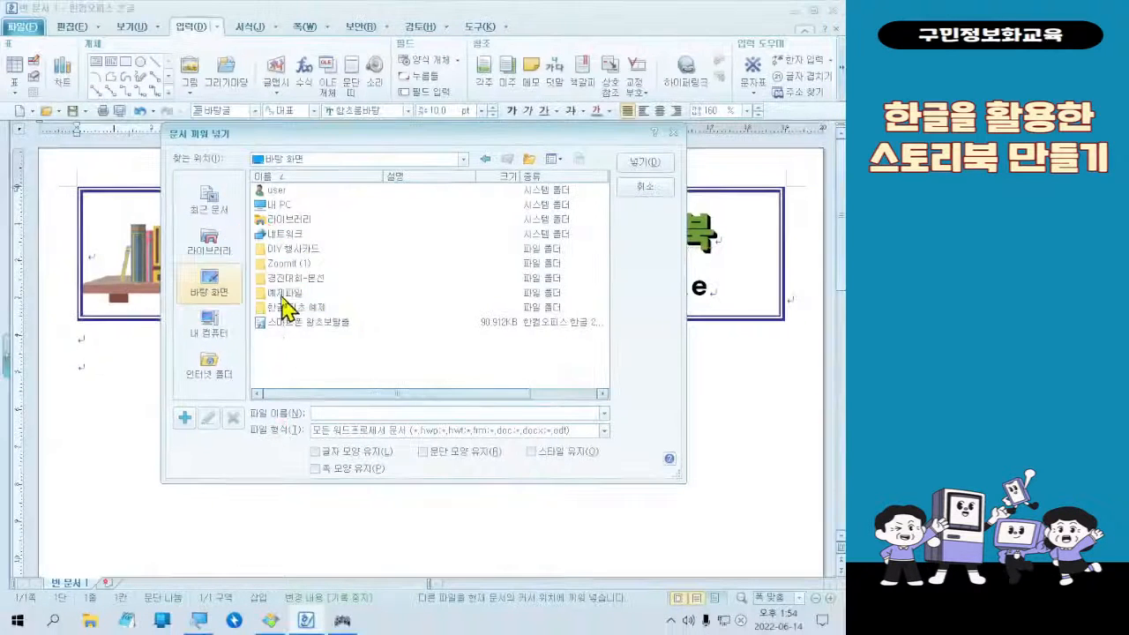
double_click(270, 359)
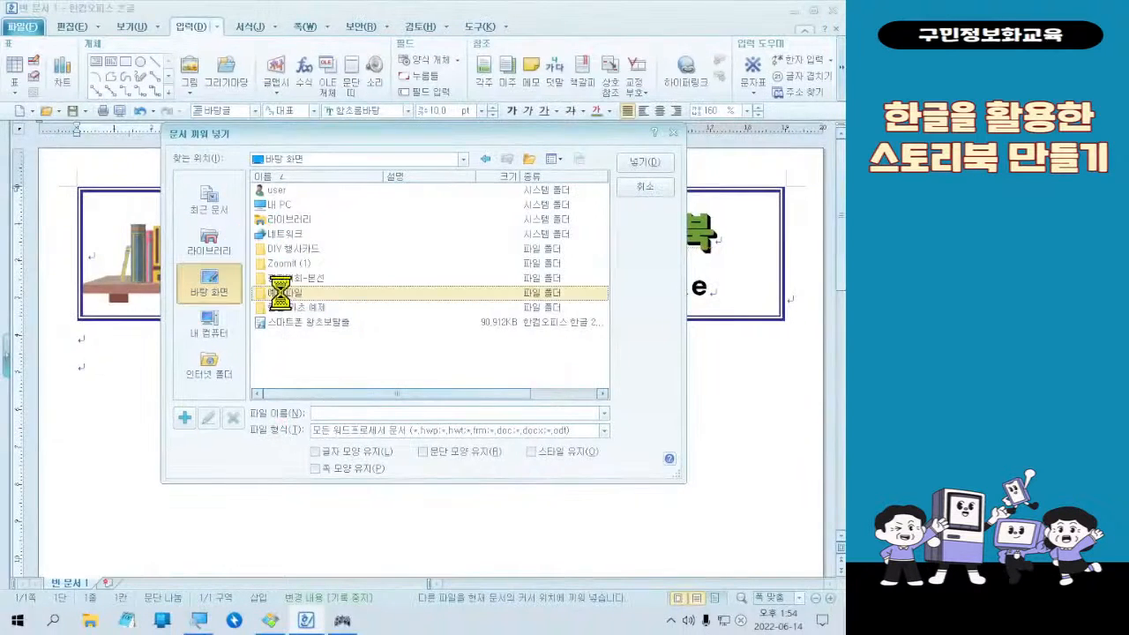
left_click(294, 221)
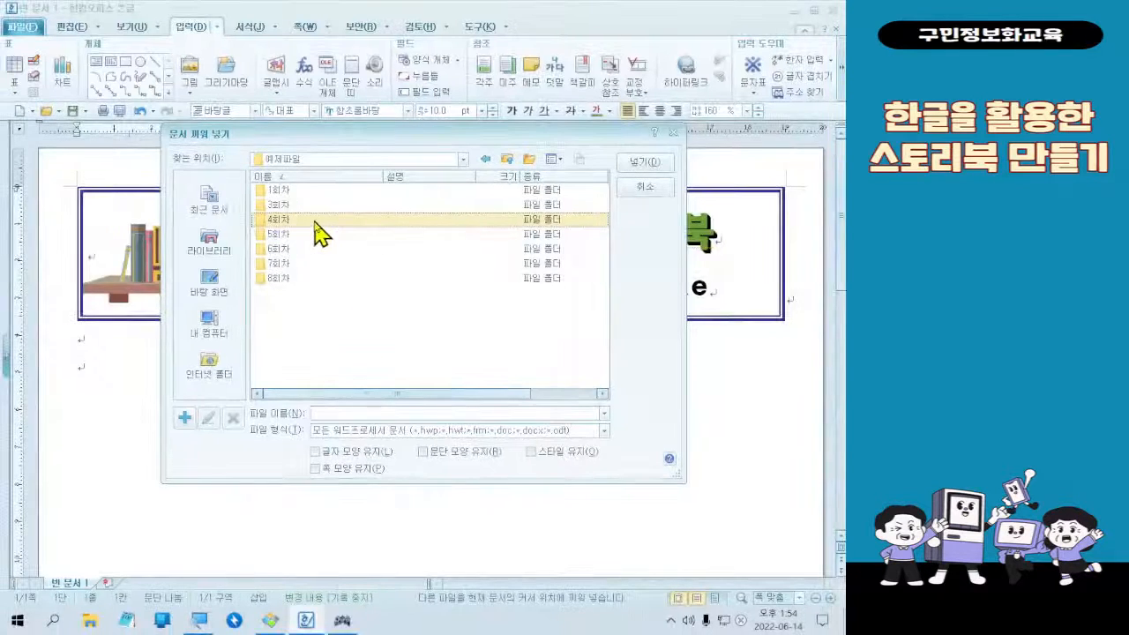
double_click(315, 222)
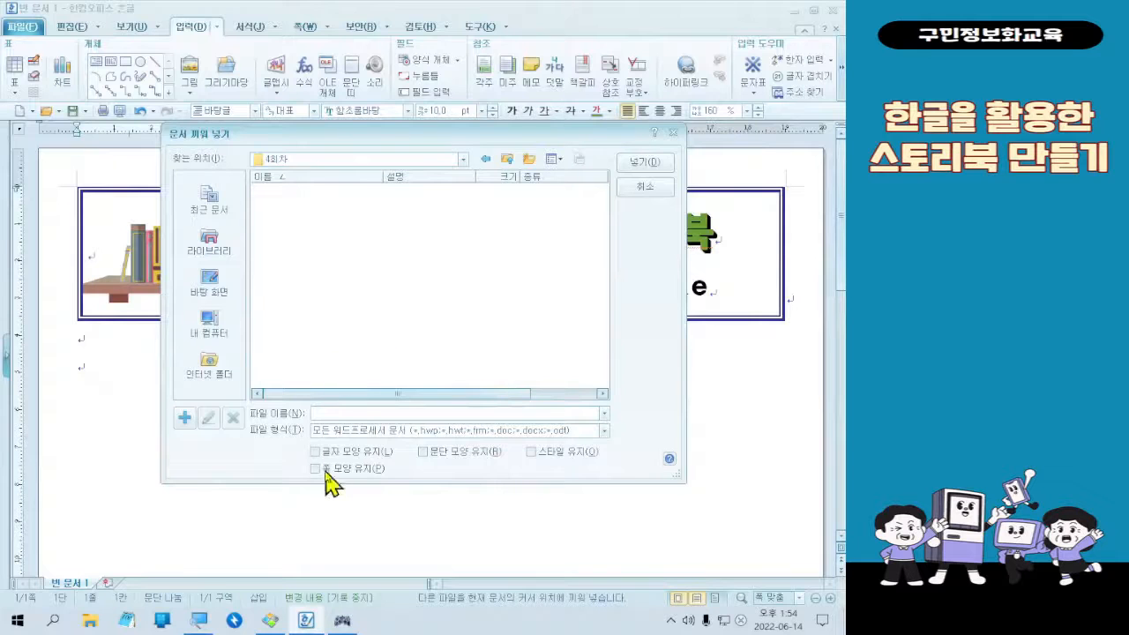
key("ctrl+2")
mouse_move(253, 421)
left_mouse_down()
mouse_move(580, 453)
mouse_move(629, 437)
left_mouse_up()
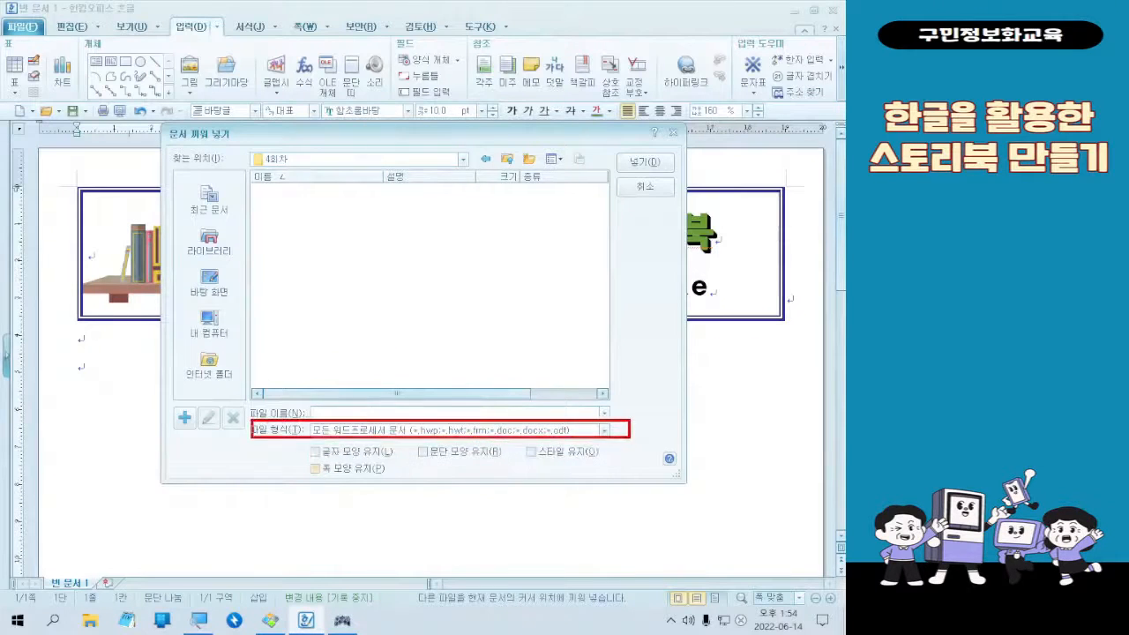
mouse_move(509, 373)
left_mouse_down()
mouse_move(543, 376)
mouse_move(556, 356)
left_mouse_up()
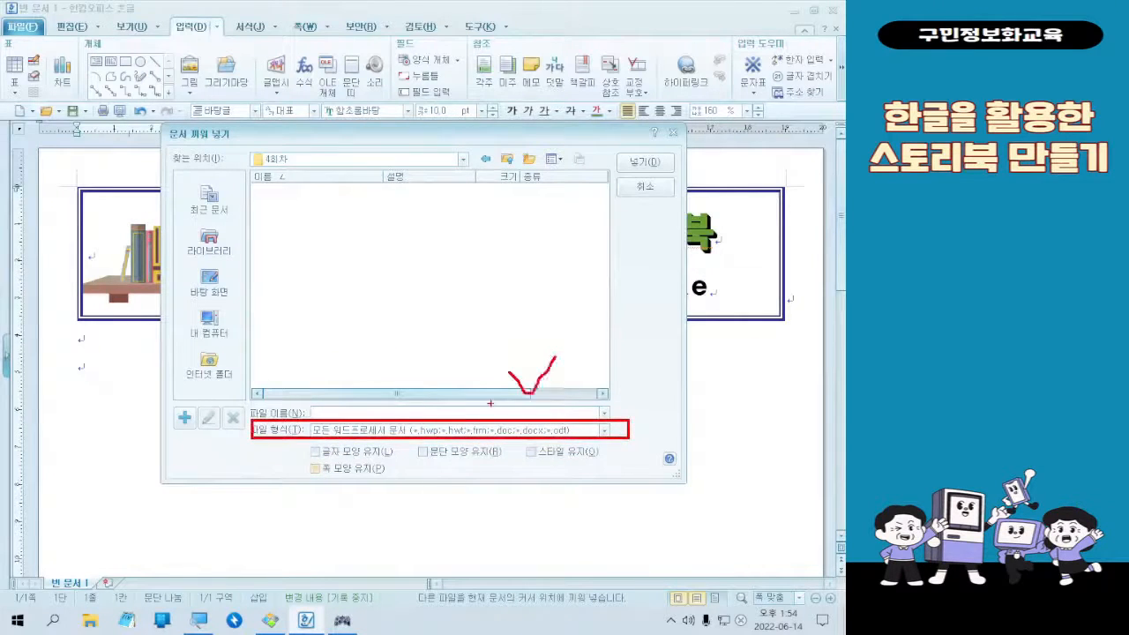
key("Escape")
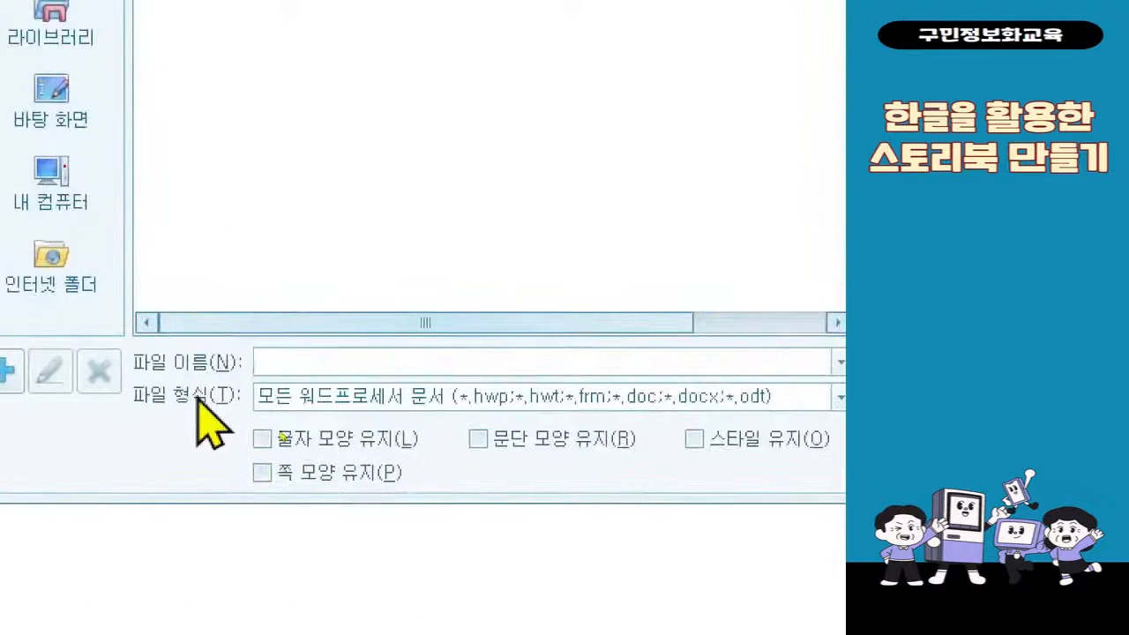
Step: Set the file format to 모든 파일 (*.*) and insert the text document 나의 스토리북_내용 from the 4회차 folder
left_click(319, 403)
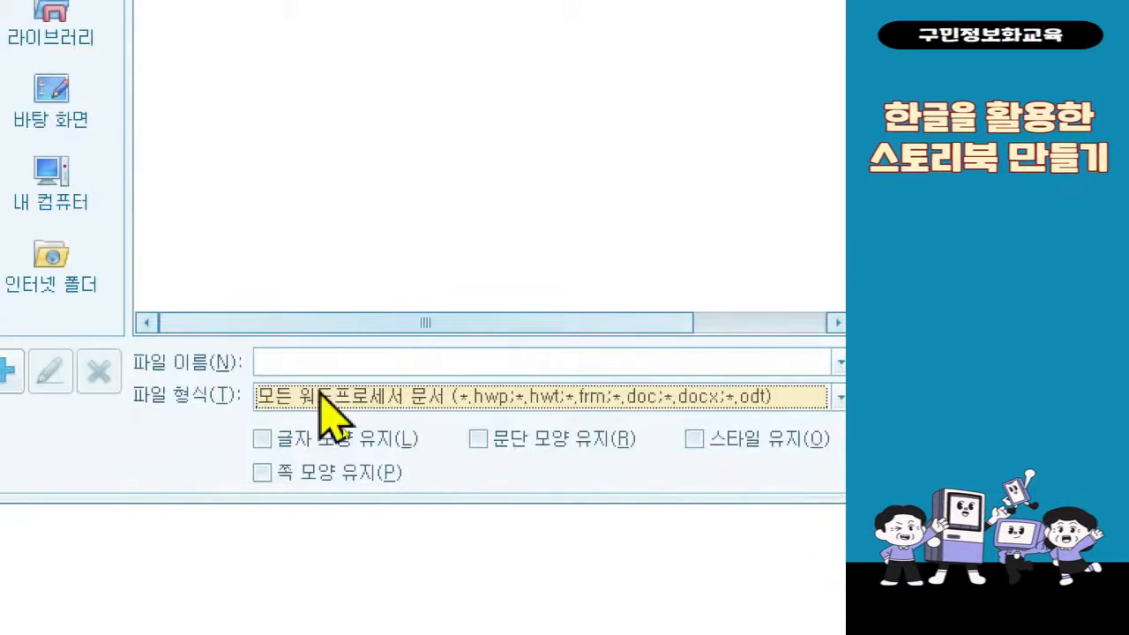
left_click(322, 396)
left_click(326, 424)
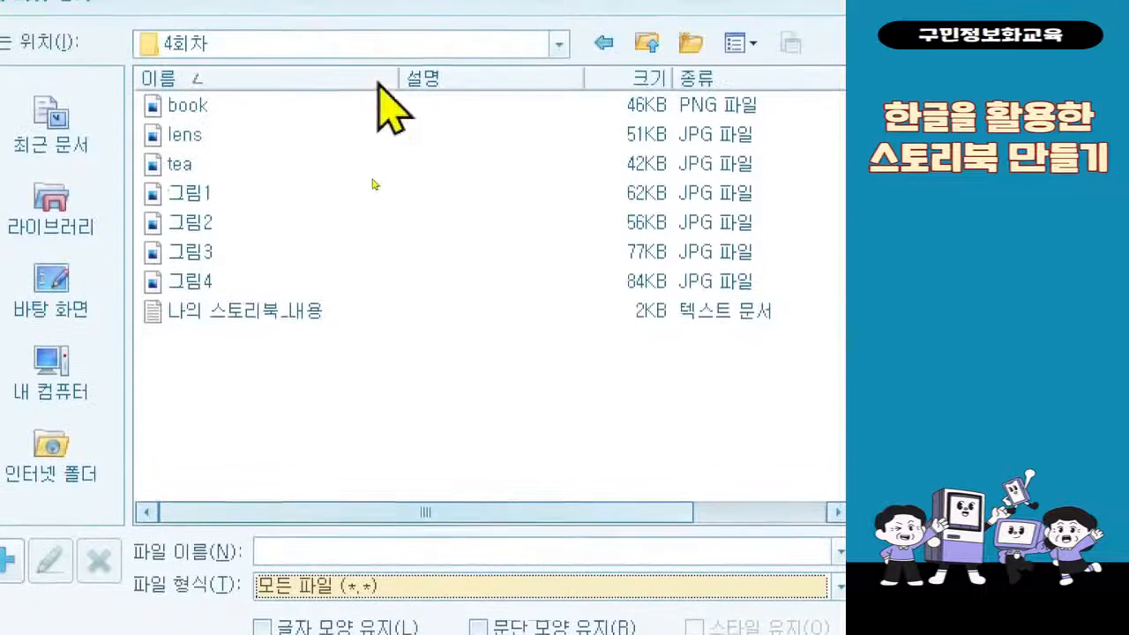
left_click(325, 120)
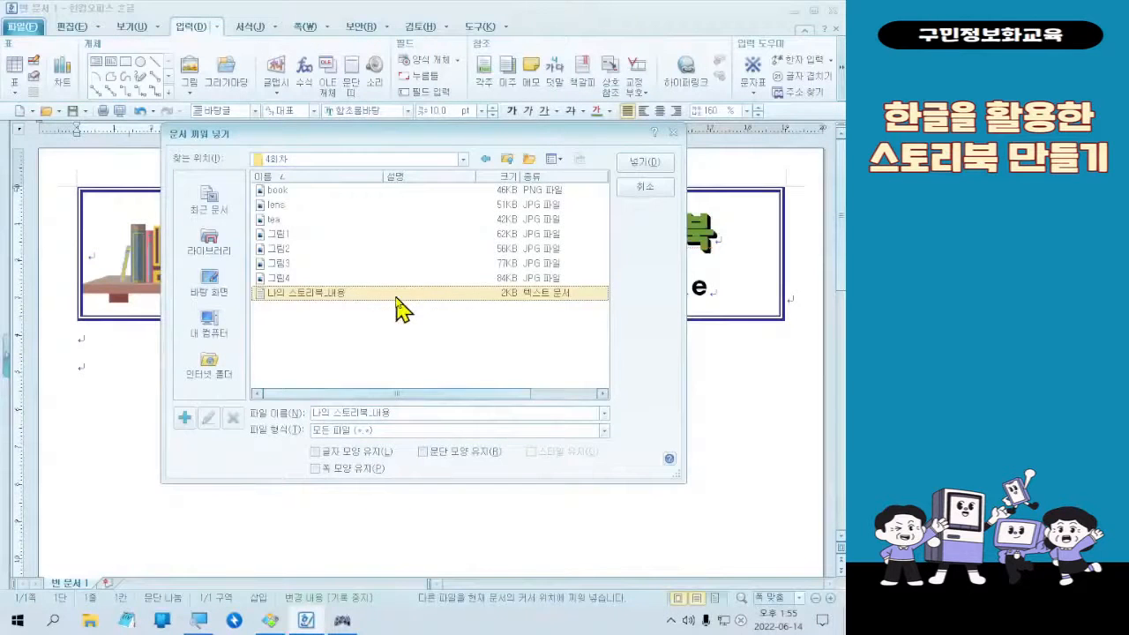
double_click(396, 296)
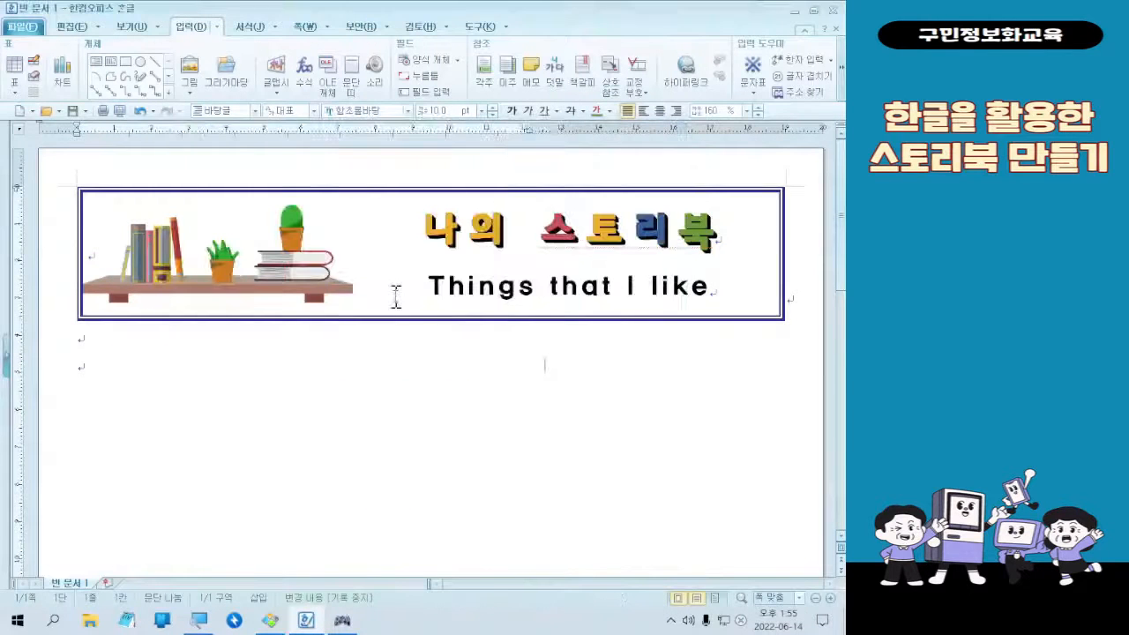
Step: Examine the inserted text in the wide first column from its opening heading to its final paragraph
scroll(398, 473, "down", 6)
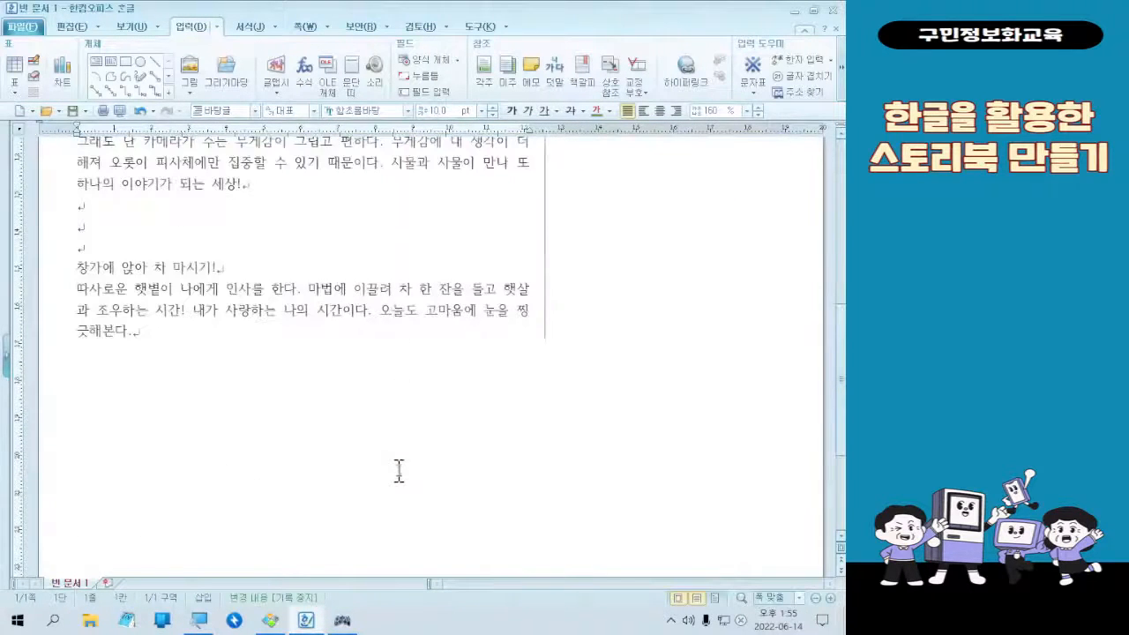
scroll(412, 468, "up", 4)
scroll(412, 468, "down", 5)
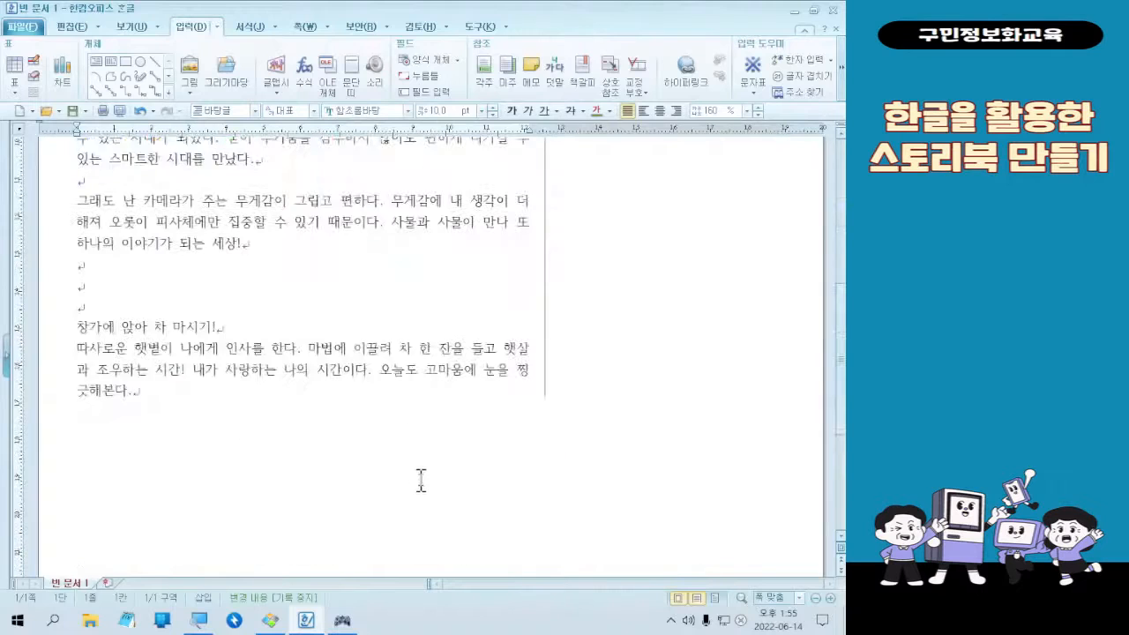
scroll(421, 479, "up", 4)
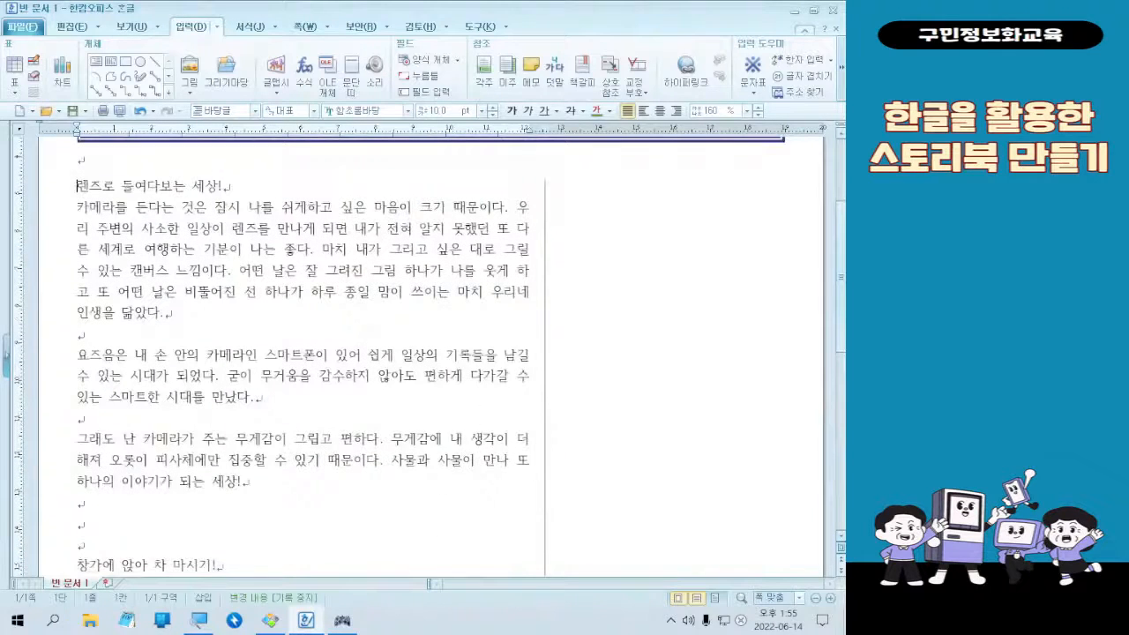
scroll(336, 321, "up", 3)
scroll(371, 334, "down", 5)
scroll(376, 338, "up", 3)
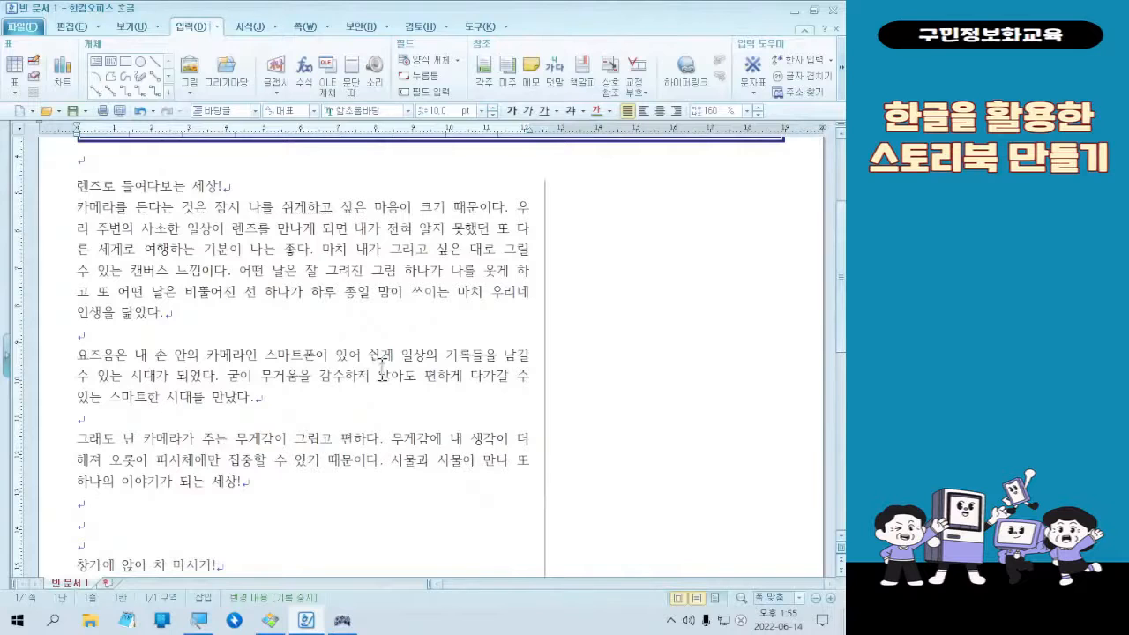
scroll(382, 366, "down", 5)
scroll(379, 397, "up", 4)
scroll(443, 415, "down", 1)
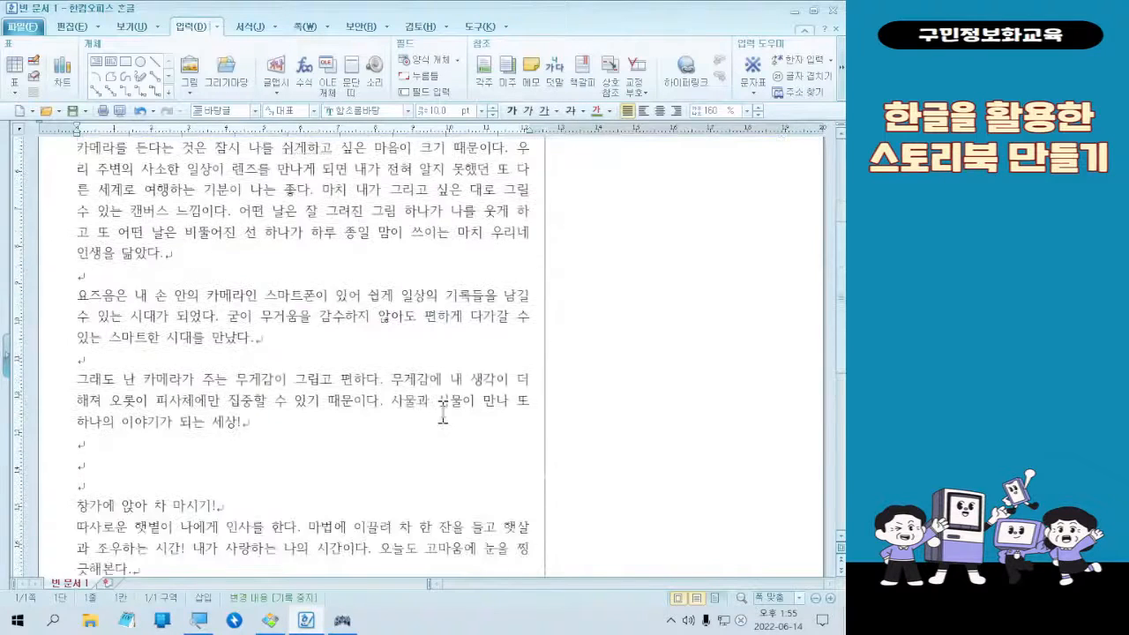
scroll(477, 436, "down", 2)
scroll(455, 353, "up", 4)
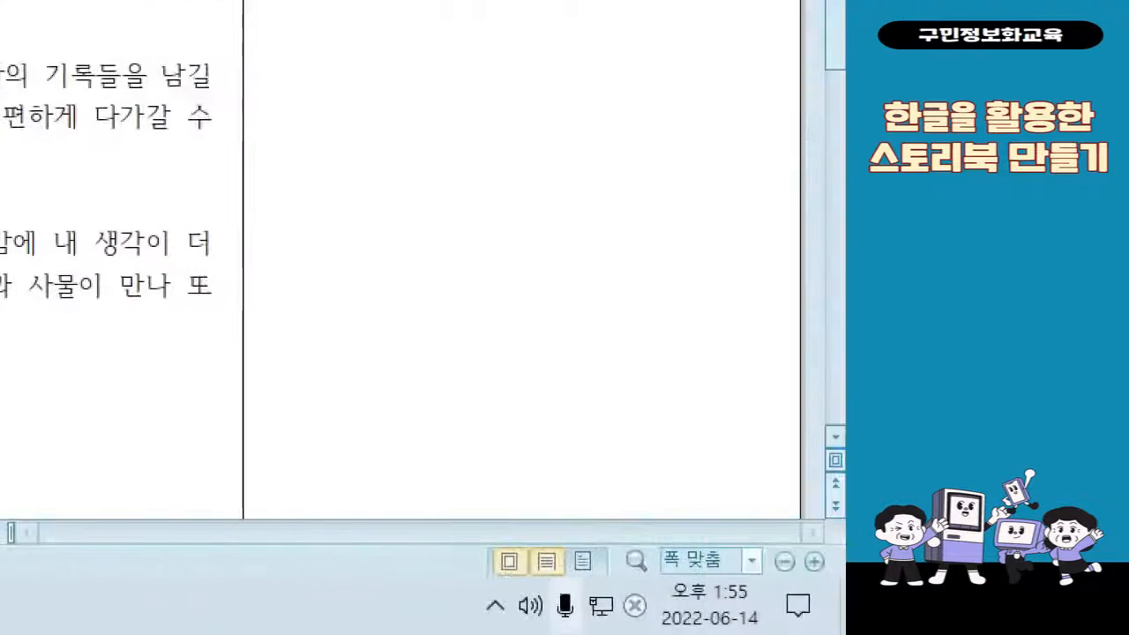
left_click(840, 629)
mouse_move(769, 534)
left_mouse_down()
mouse_move(806, 564)
mouse_move(808, 582)
mouse_move(559, 254)
mouse_move(445, 78)
left_mouse_up()
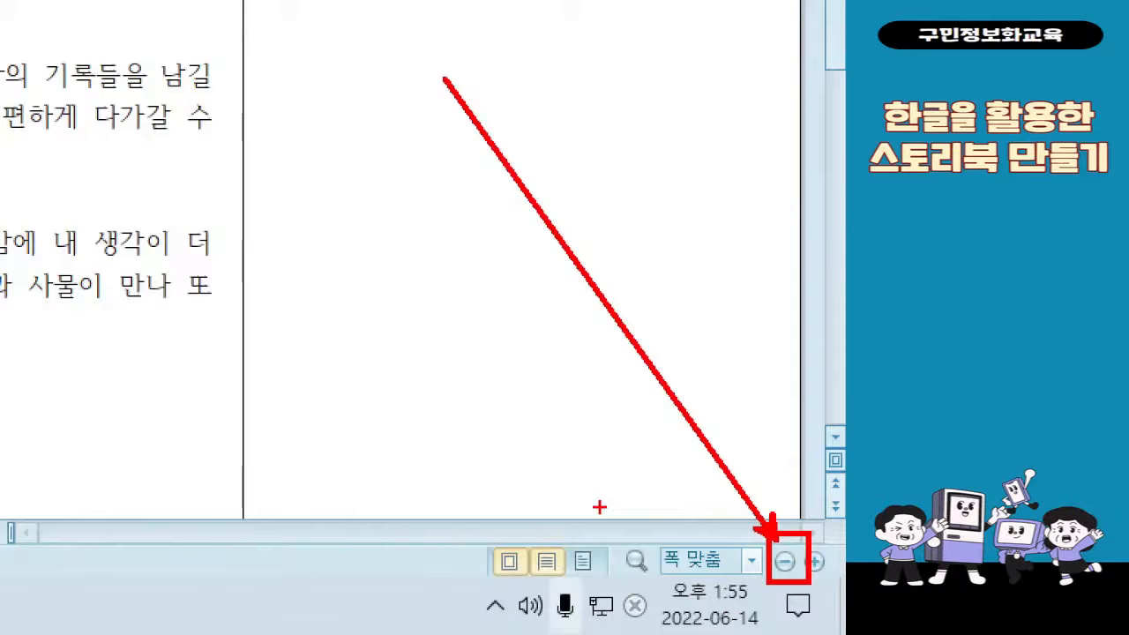
key("Escape")
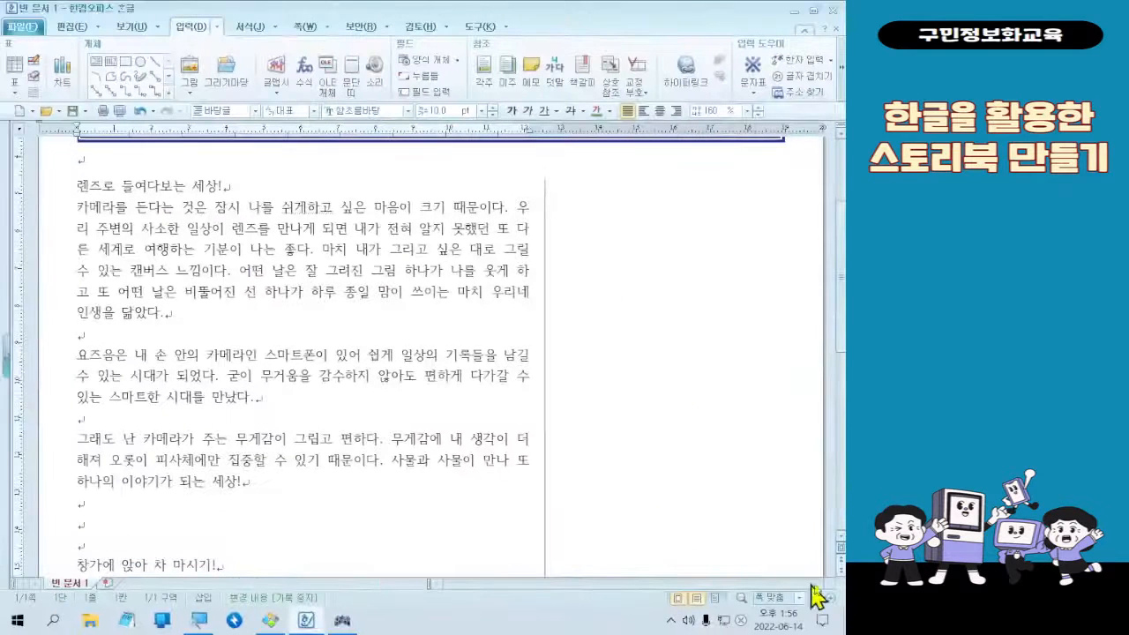
Step: Reduce the document zoom to 105% so that the whole inserted text fits in view
left_click(822, 606)
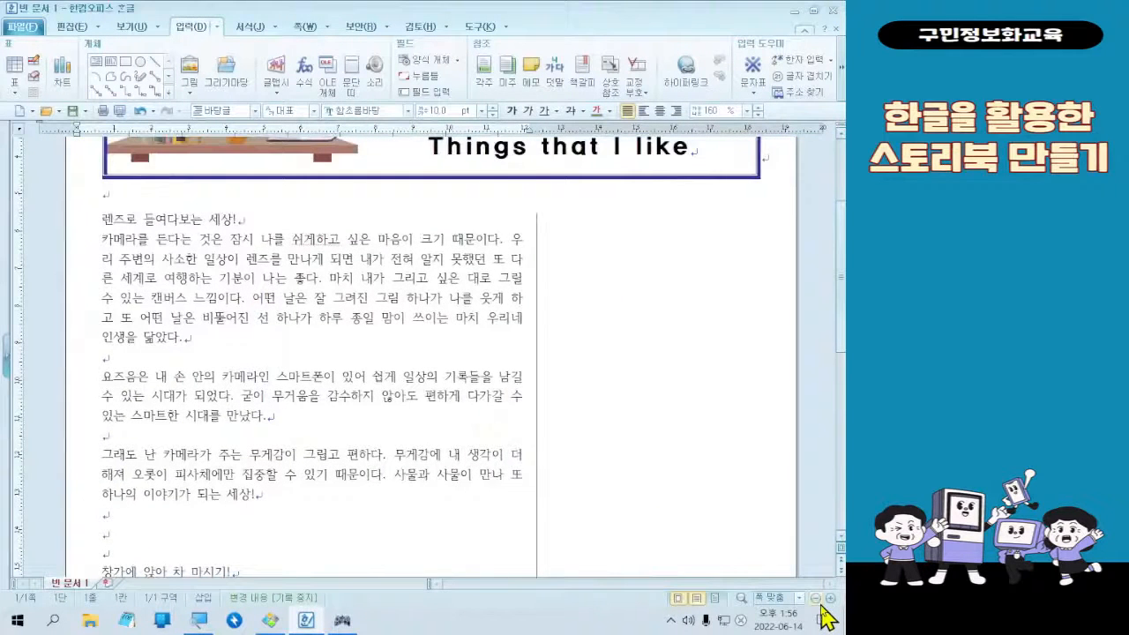
left_click(821, 605)
left_click(821, 606)
left_click(821, 605)
scroll(709, 511, "down", 2)
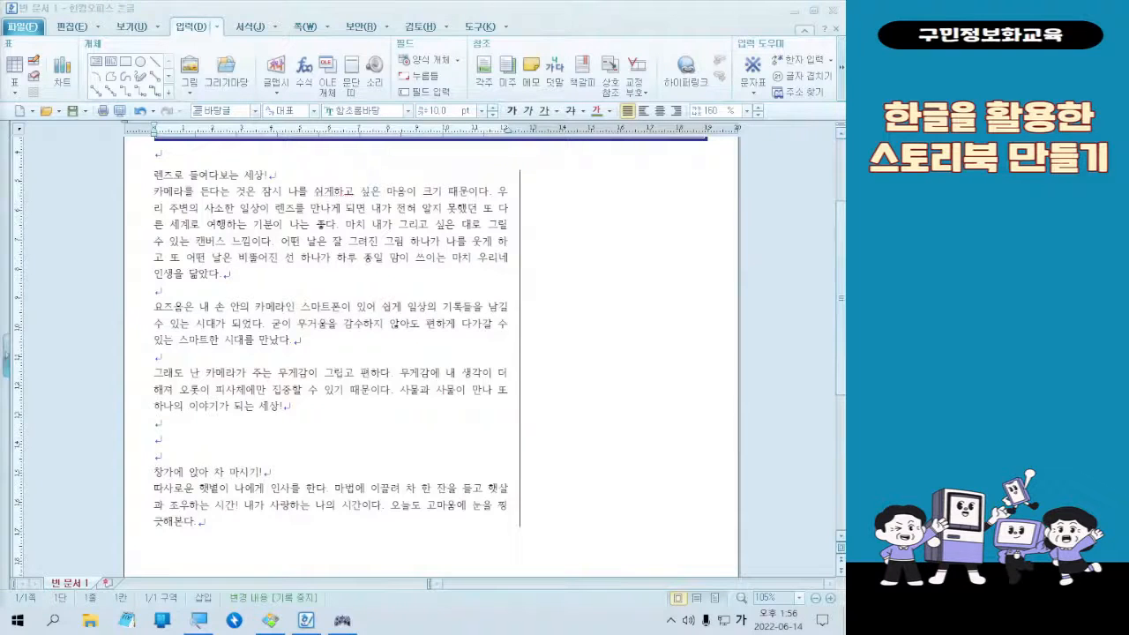
left_click_drag(157, 175, 263, 530)
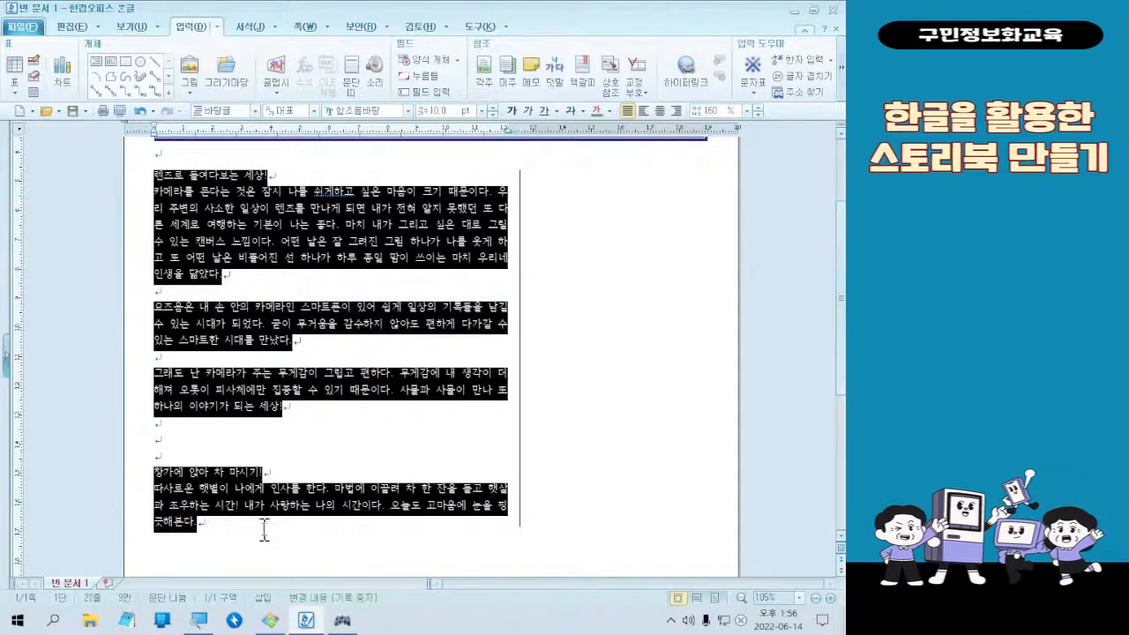
key("ctrl+shift+Insert")
key("ctrl+z")
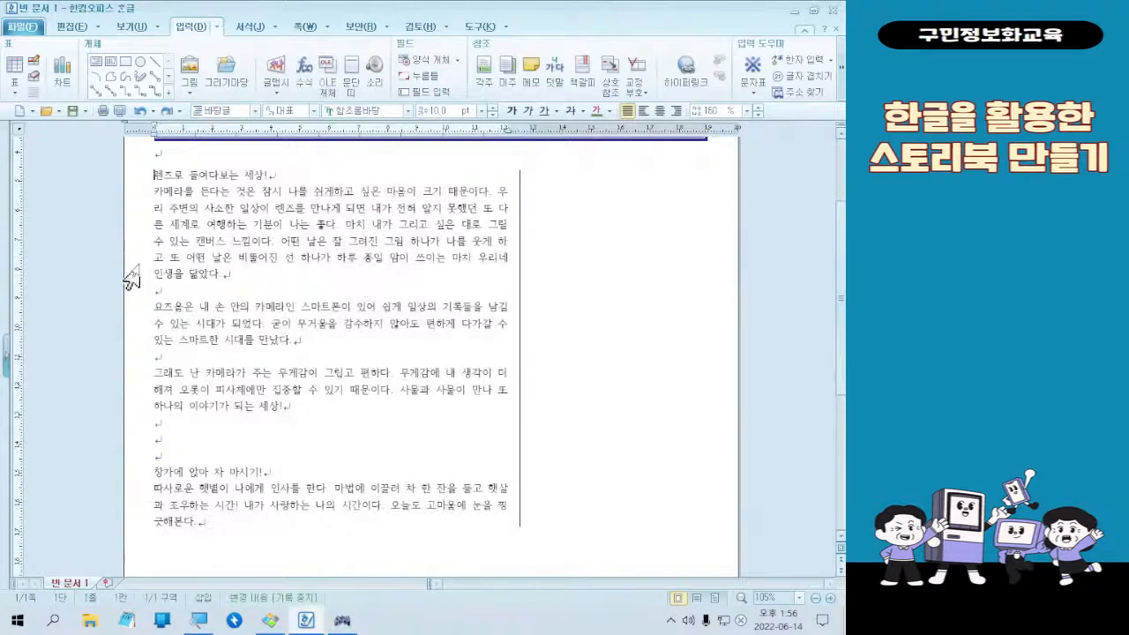
Step: Set the font of all the inserted text, from 렌즈로 들여다보는 세상! to the last line, to 새굴림
left_click_drag(155, 175, 222, 527)
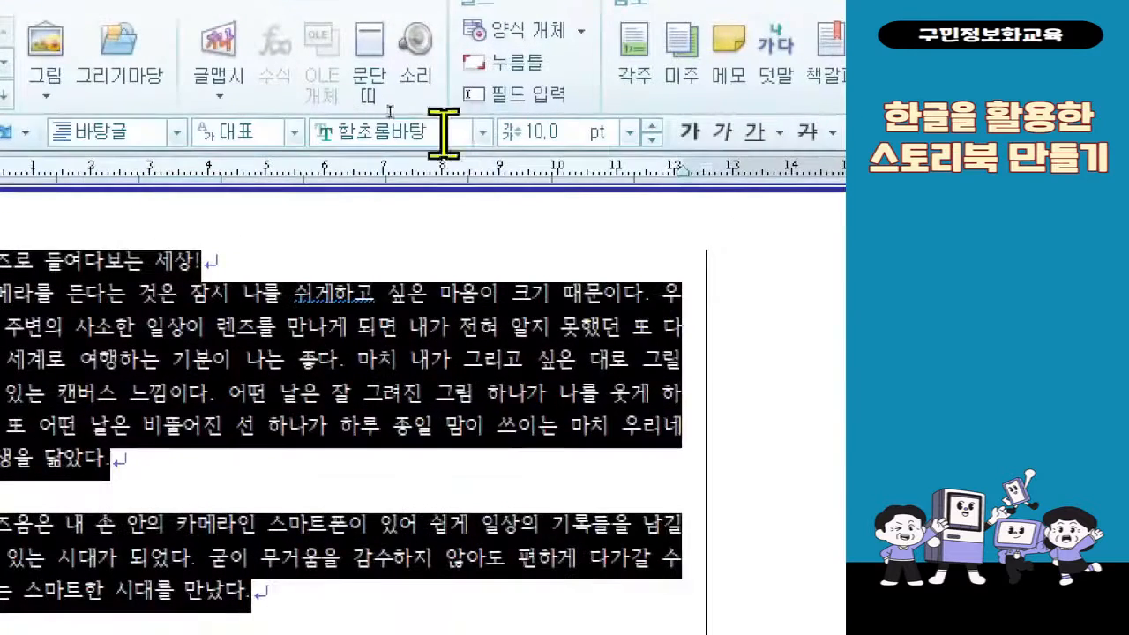
left_click(466, 133)
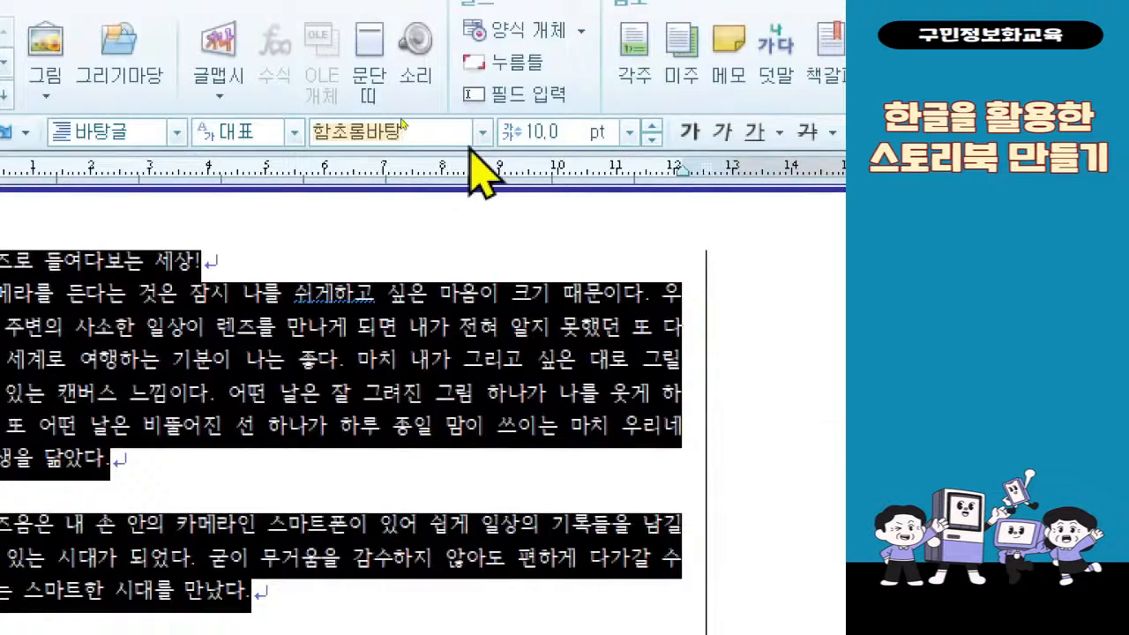
type("tornffl")
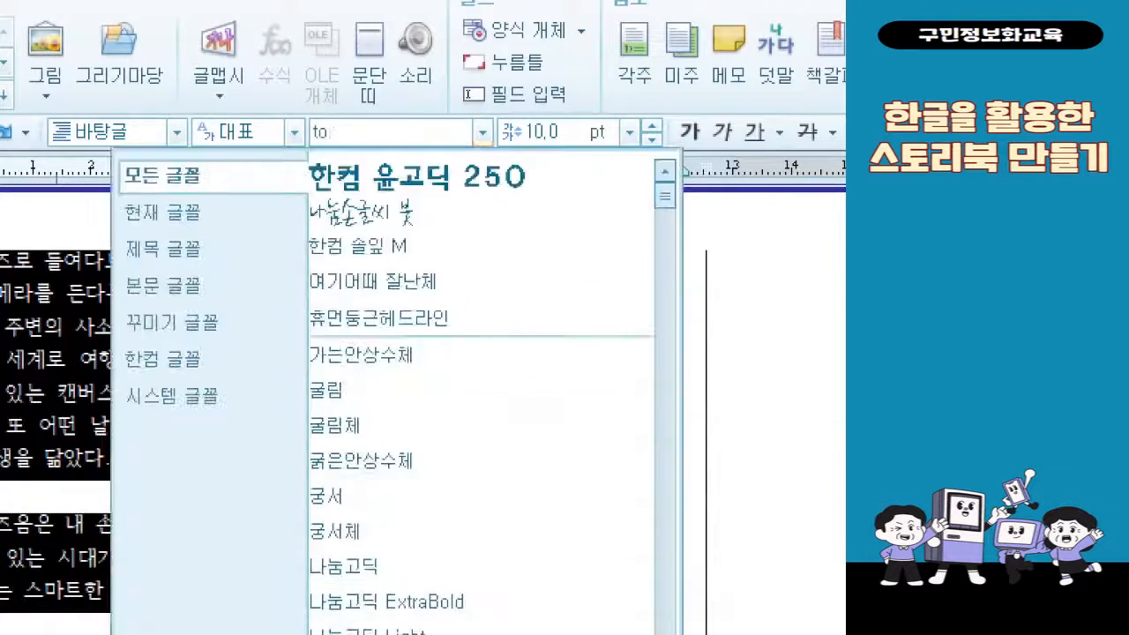
key("BackSpace")
key("BackSpace")
key("BackSpace")
key("BackSpace")
key("BackSpace")
key("BackSpace")
key("BackSpace")
type("새")
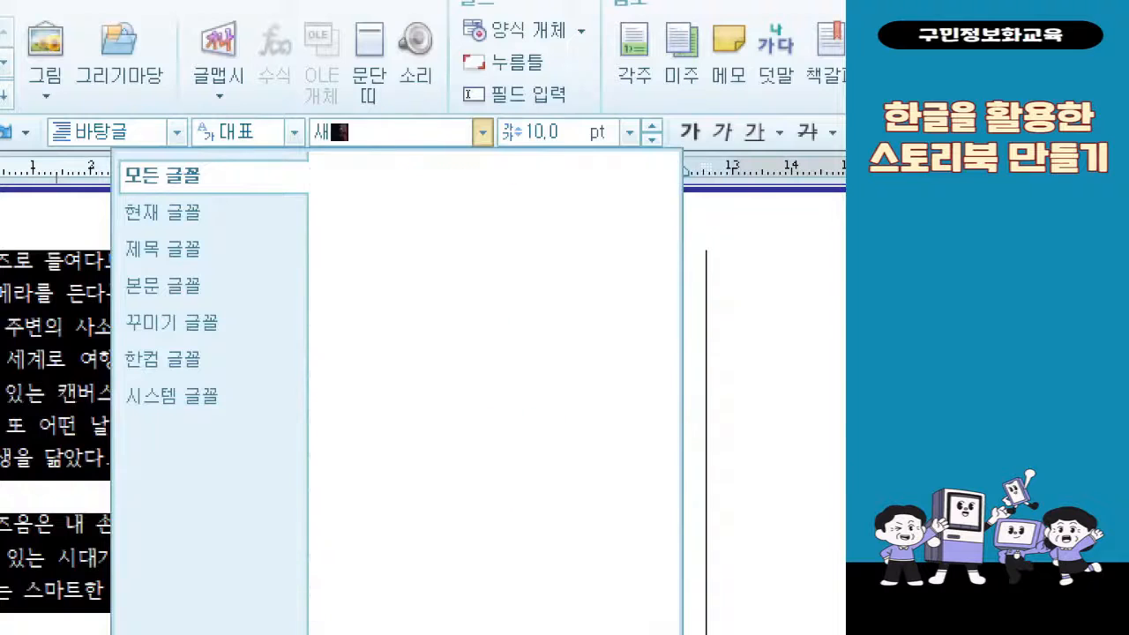
key("BackSpace")
key("BackSpace")
type("글")
key("BackSpace")
key("BackSpace")
type("굴림")
key("Return")
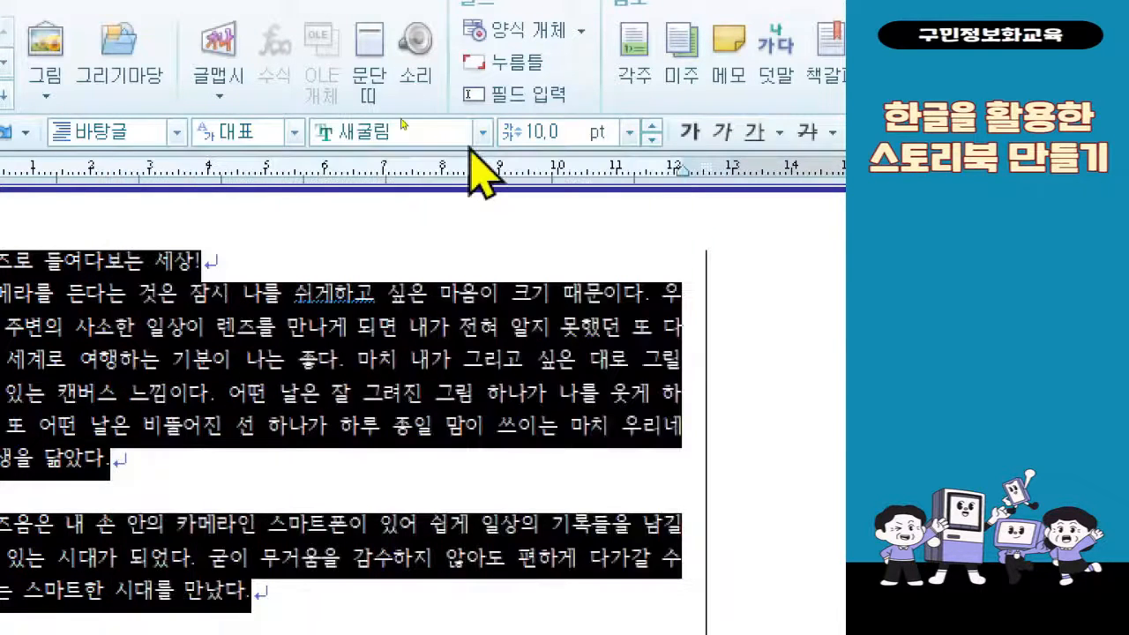
Step: Set the font size of the selected inserted text to 11 pt
left_click(540, 134)
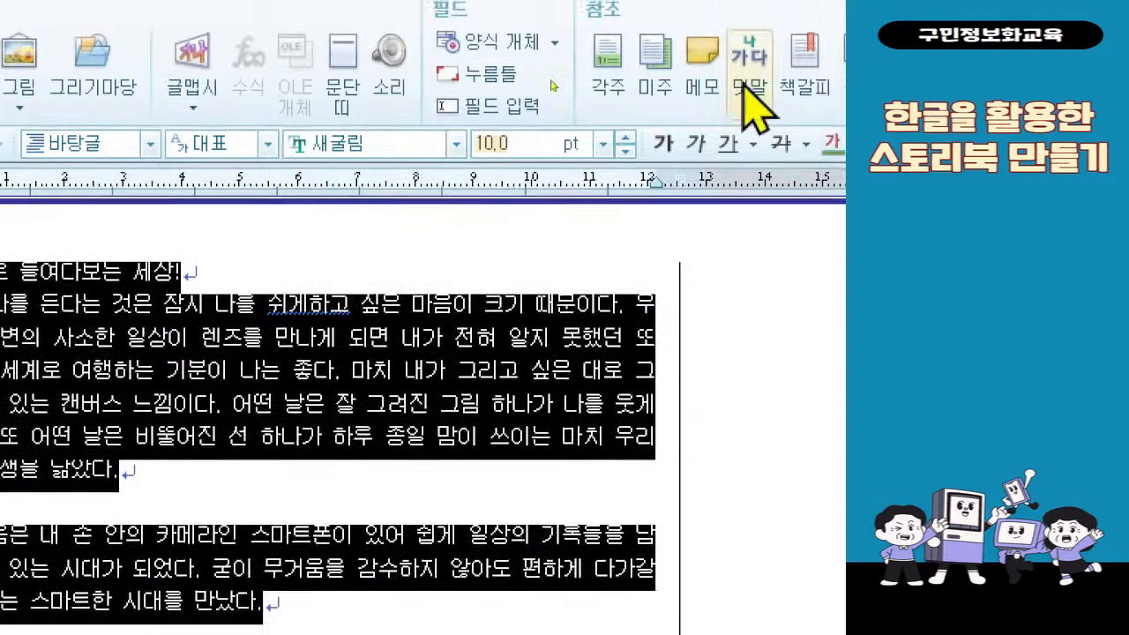
type("11")
key("Return")
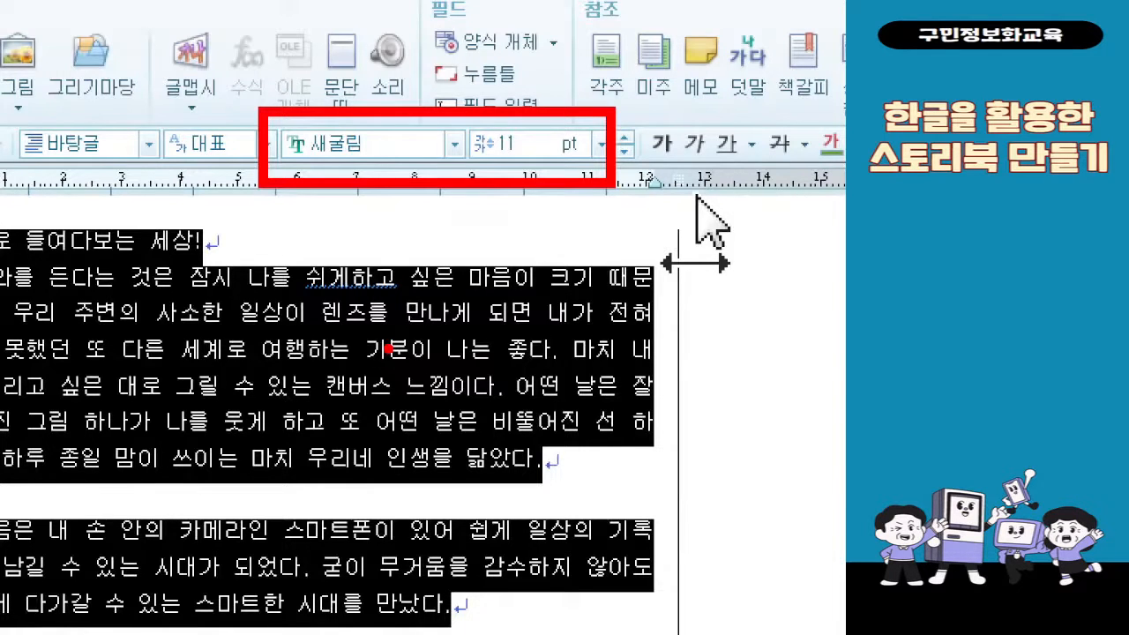
Step: Insert an empty line directly below the heading 렌즈로 들여다보는 세상!
left_click(429, 315)
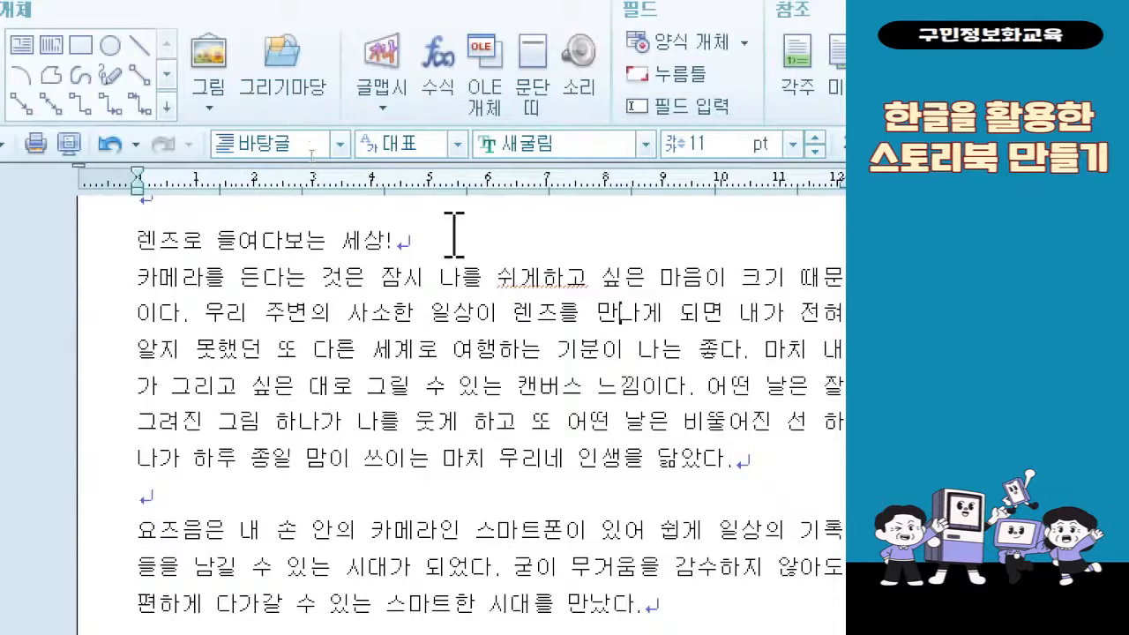
left_click(454, 232)
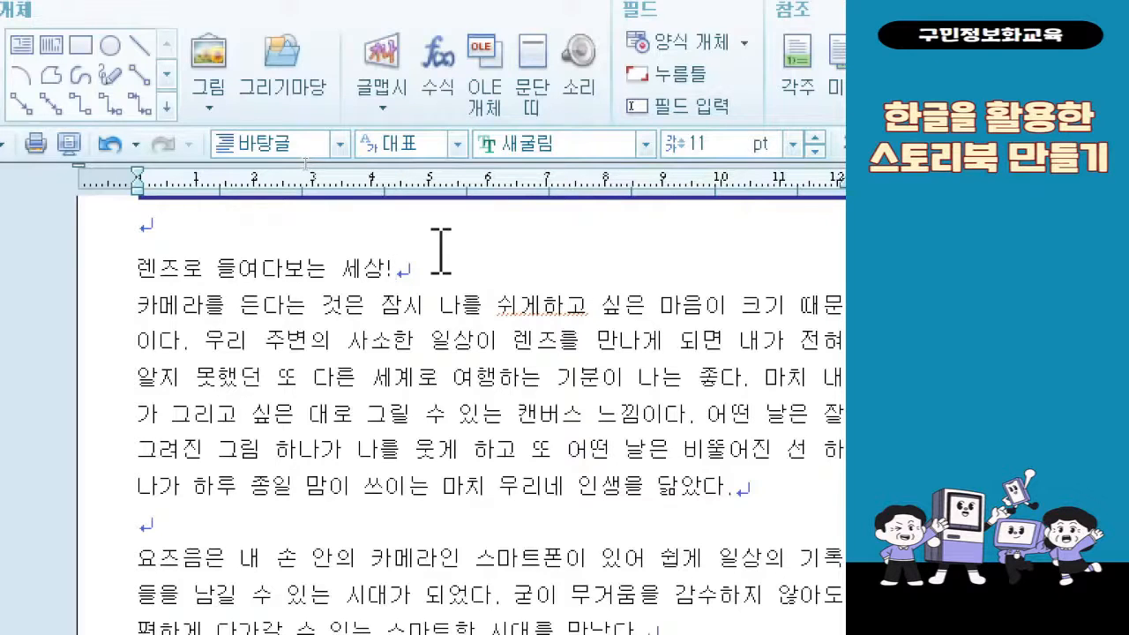
key("Return")
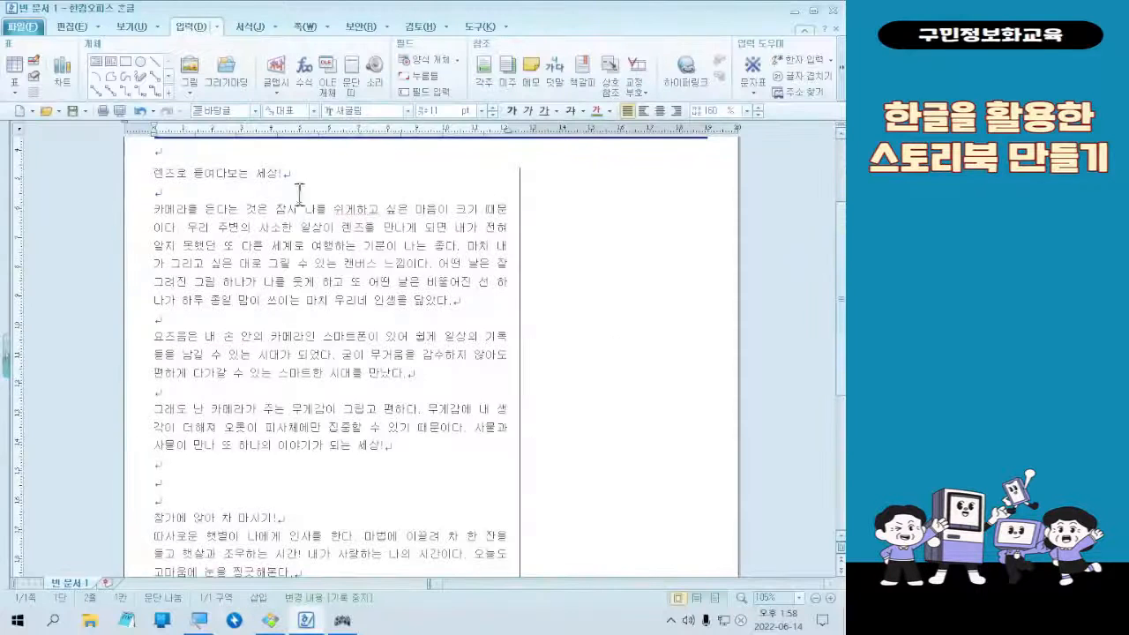
Step: Check the quote box below the first heading in the finished sample image in 꿀뷰, and return to the document
left_click(275, 618)
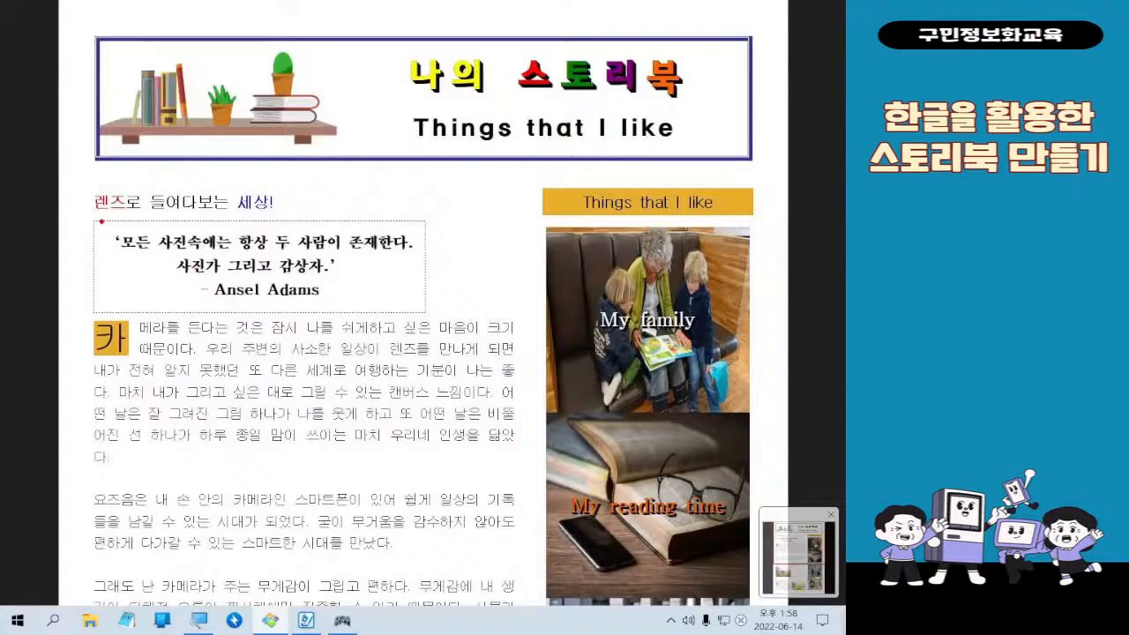
left_click_drag(475, 263, 534, 233)
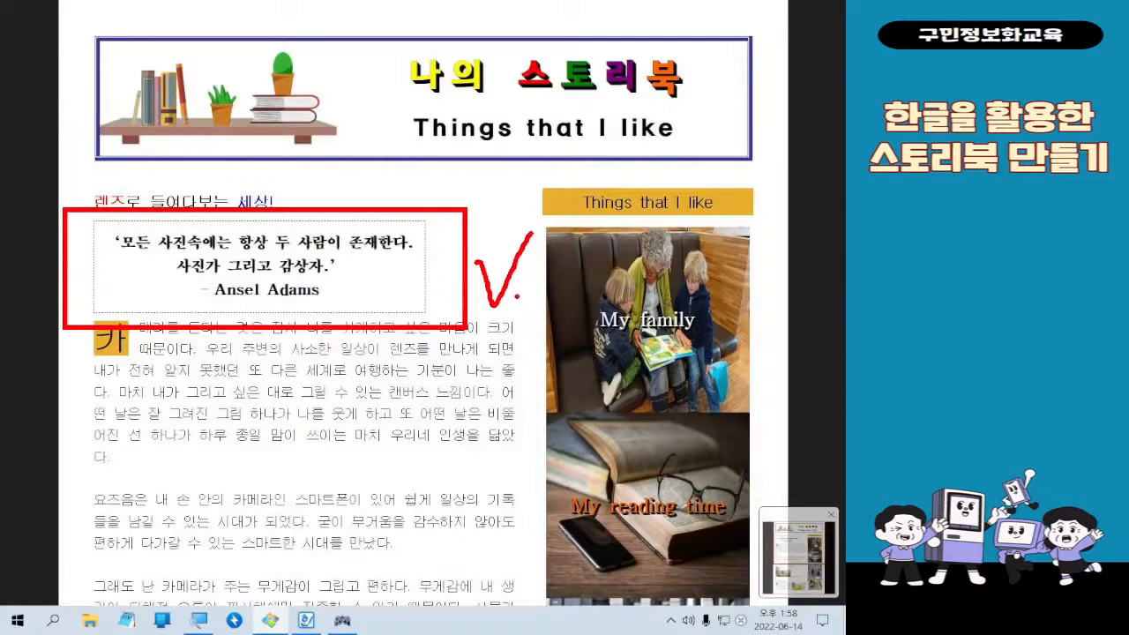
key("Escape")
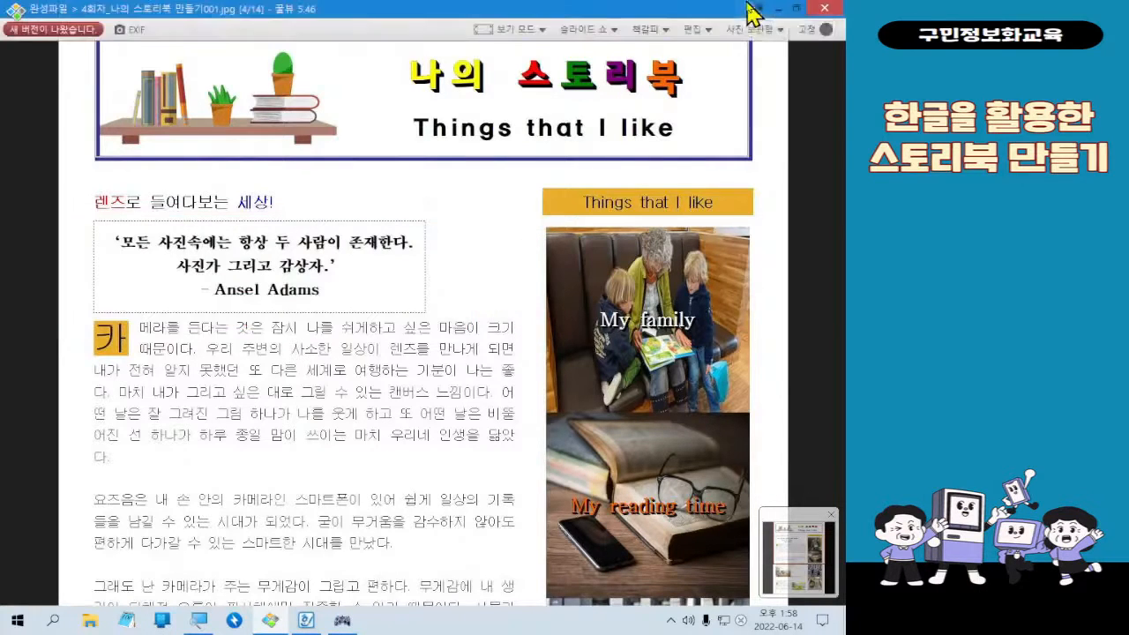
left_click(783, 6)
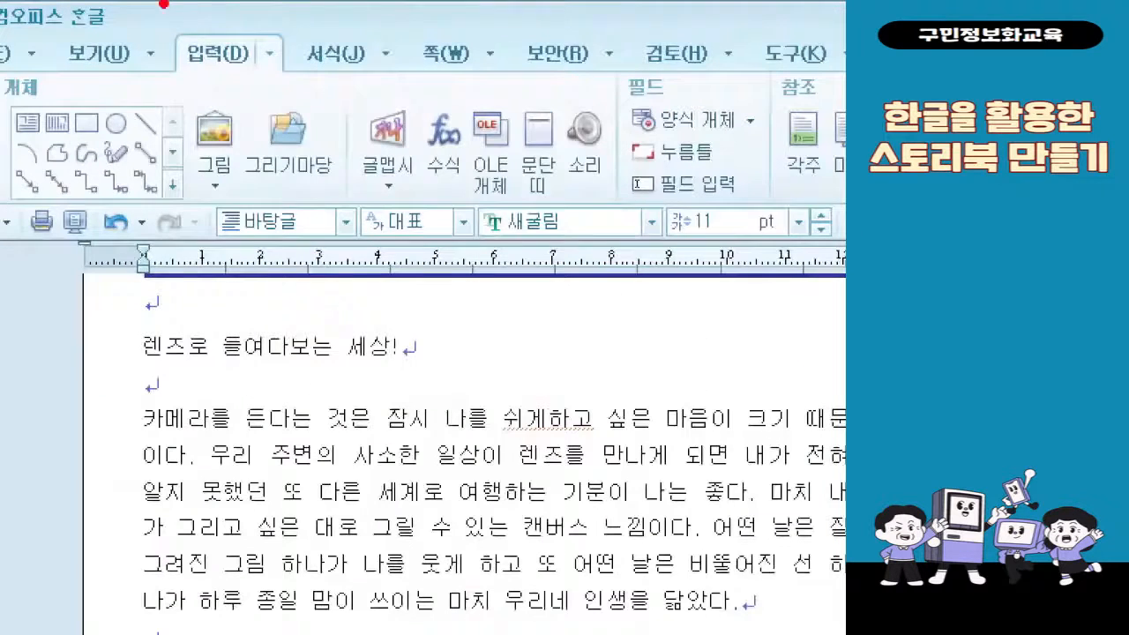
left_click_drag(163, 5, 247, 72)
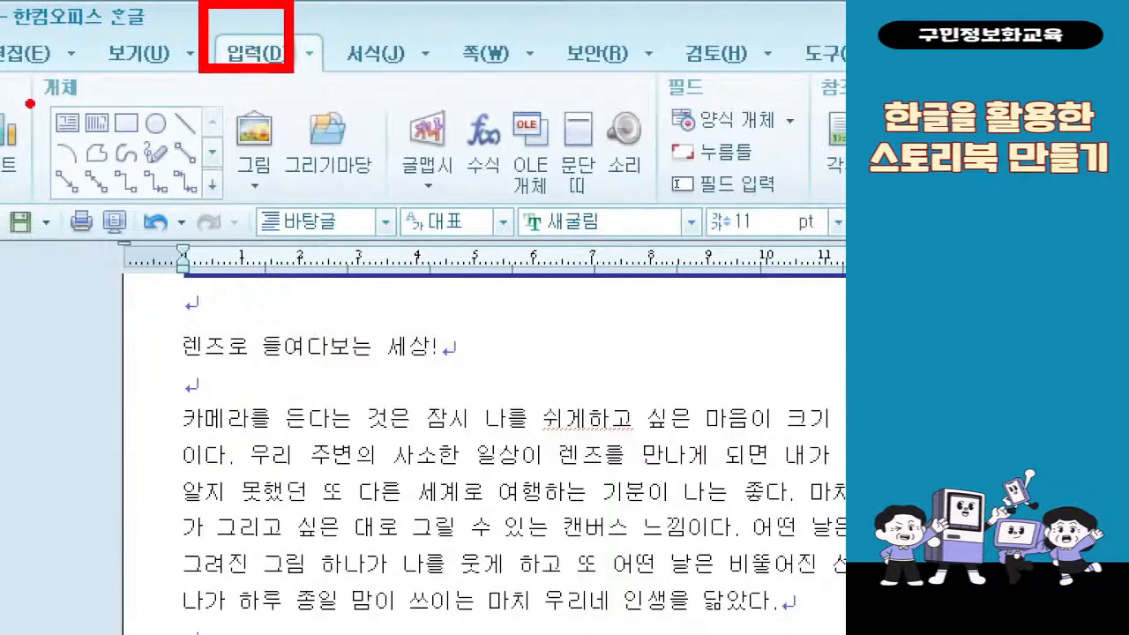
mouse_move(33, 102)
left_mouse_down()
mouse_move(98, 140)
mouse_move(201, 60)
left_mouse_up()
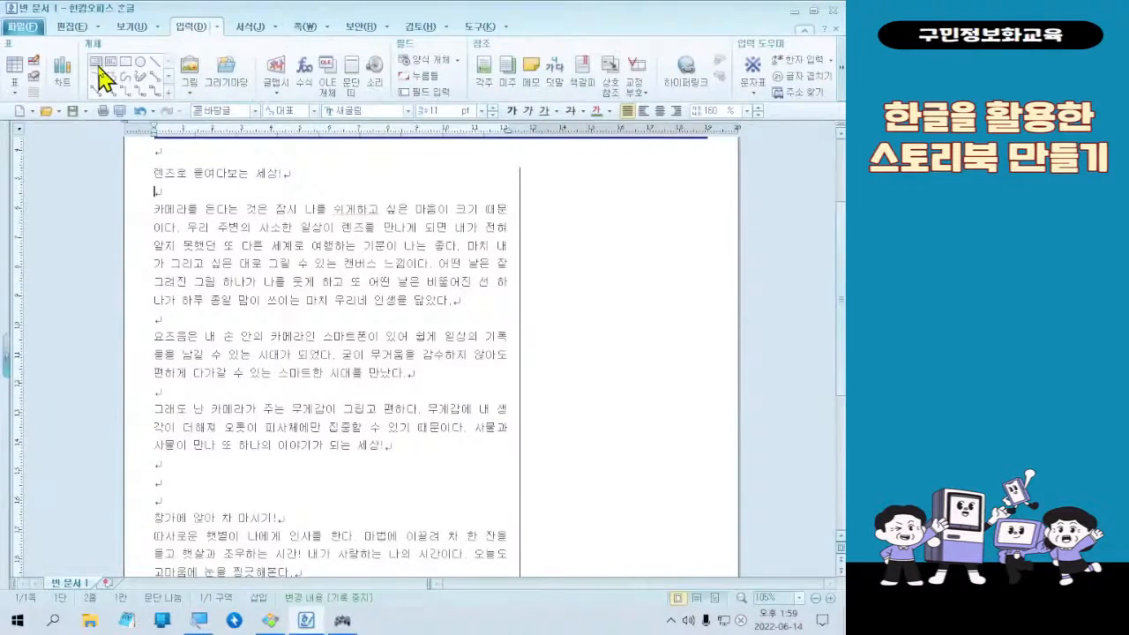
Step: Draw a text box about 71 × 32 mm below the heading 렌즈로 들여다보는 세상! and set it to 글자처럼 취급
left_click(97, 63)
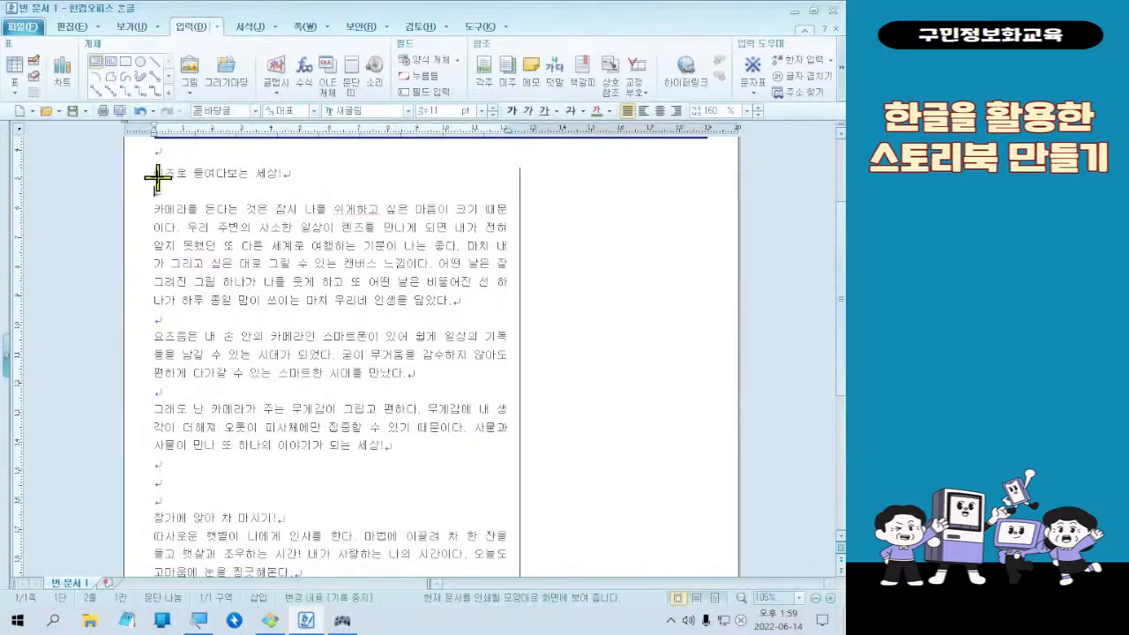
left_click_drag(155, 181, 366, 274)
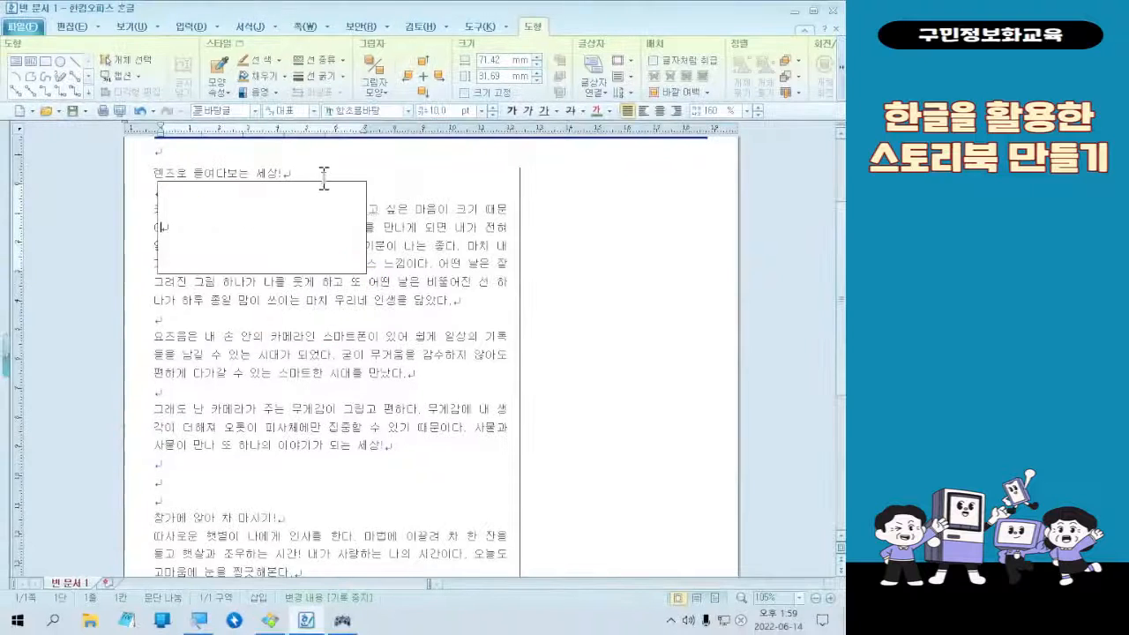
left_click_drag(315, 183, 320, 196)
double_click(315, 183)
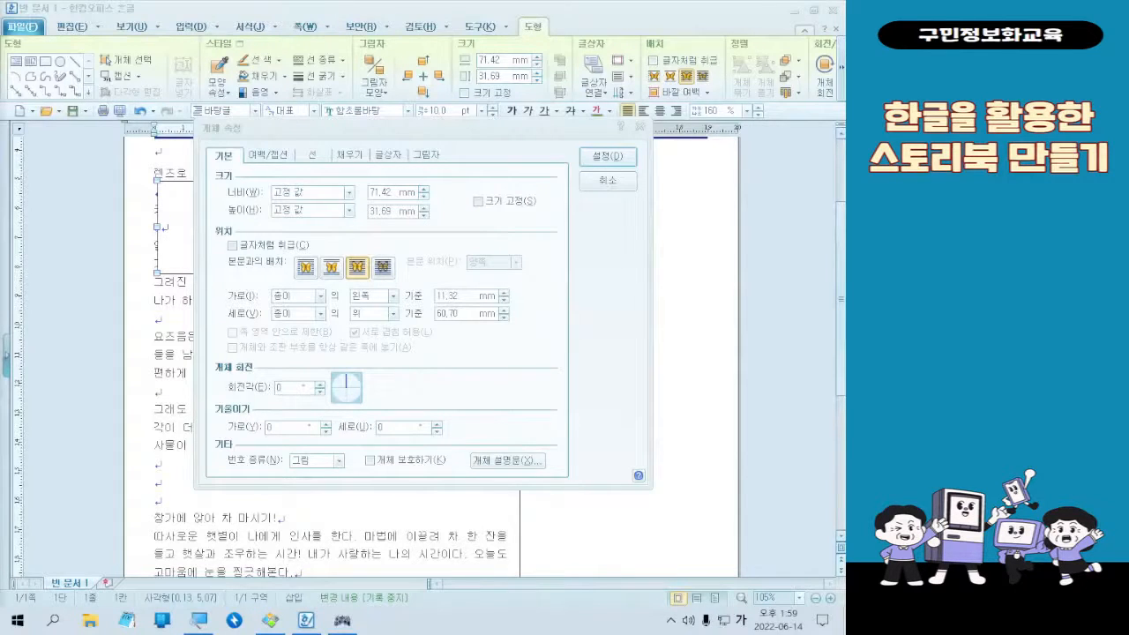
left_click(284, 247)
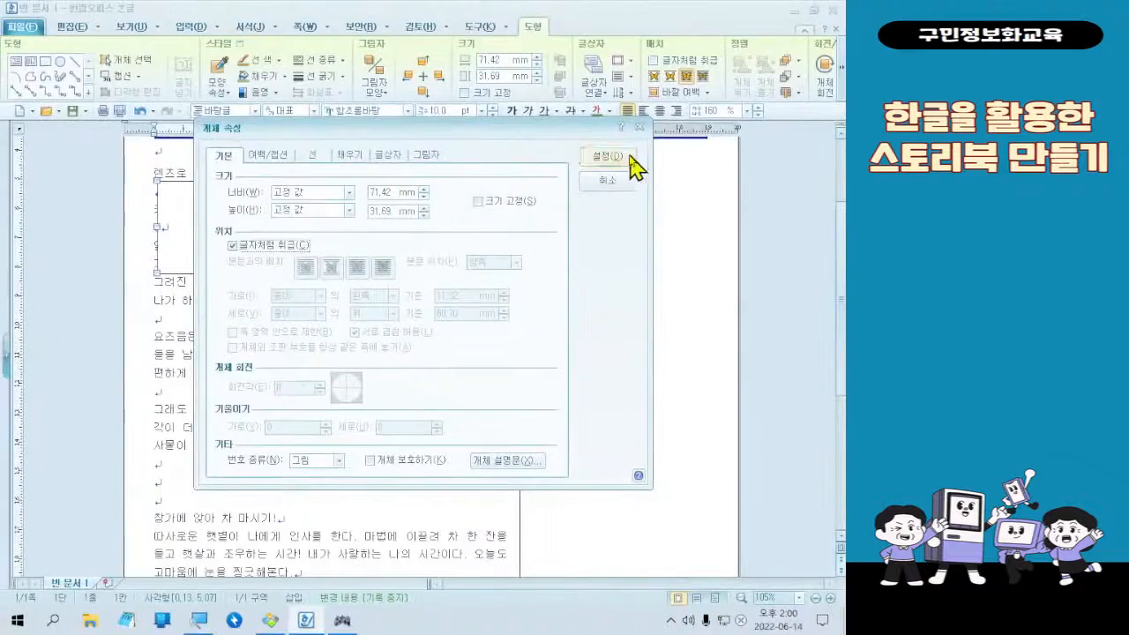
left_click(787, 114)
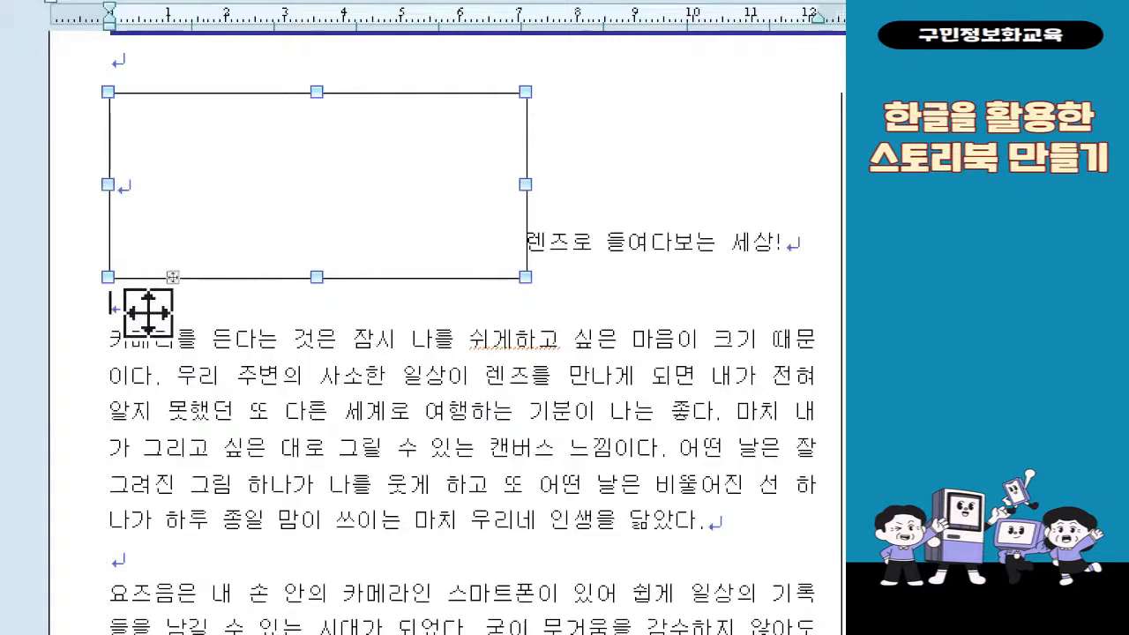
Step: Move the text box from the heading's line to the empty line directly below the heading 렌즈로 들여다보는 세상!
left_click_drag(148, 313, 150, 316)
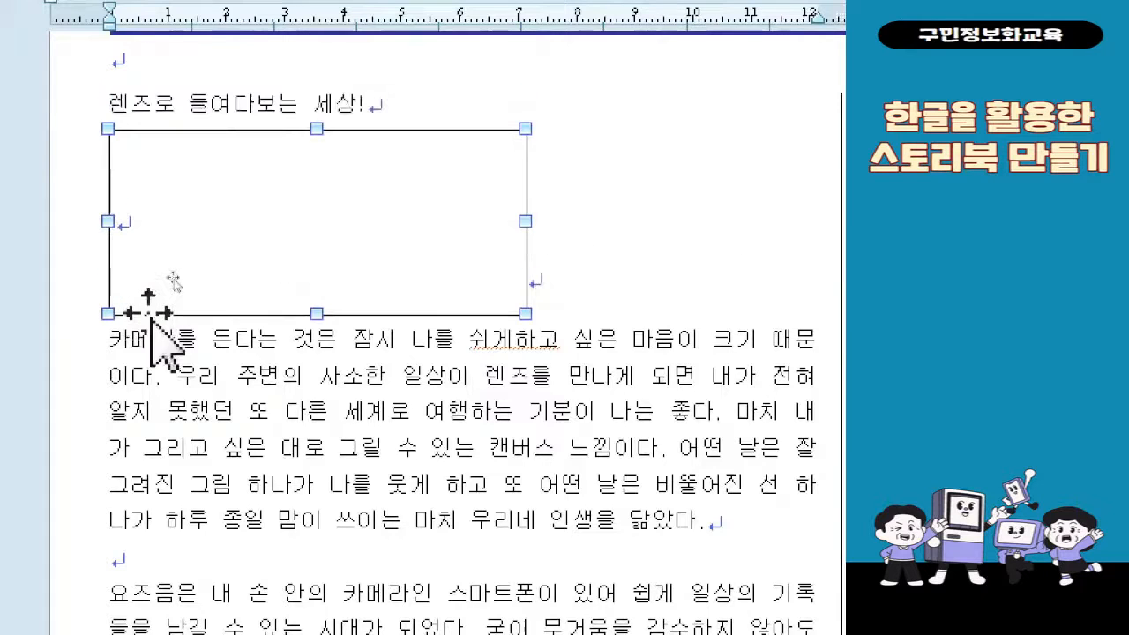
left_click(686, 235)
Step: Enter the quote in the text box on two lines: 모든 사진속에는 항상 두 사람이 존재한다. and 사진가 그리고 감상자
left_click(418, 210)
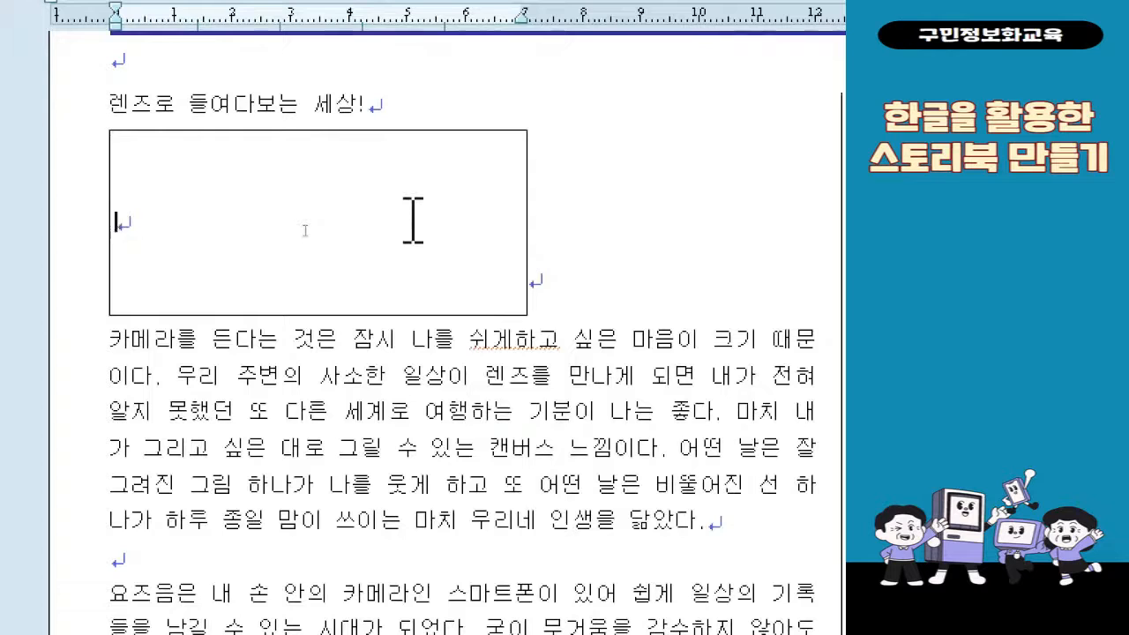
left_click(305, 230)
type("모든 사")
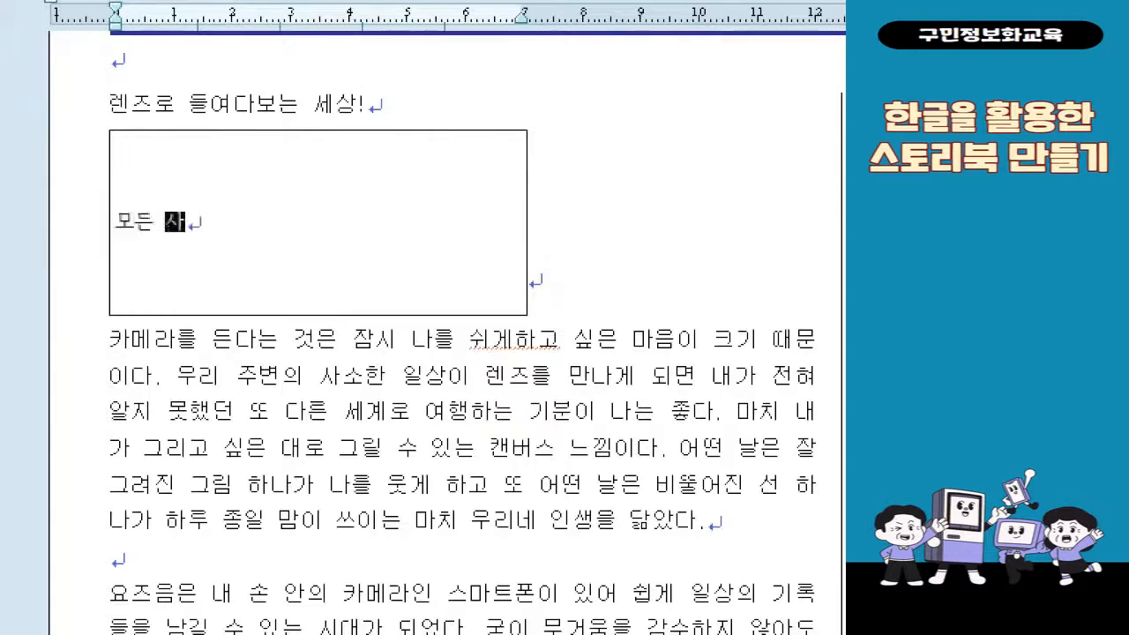
type("진속")
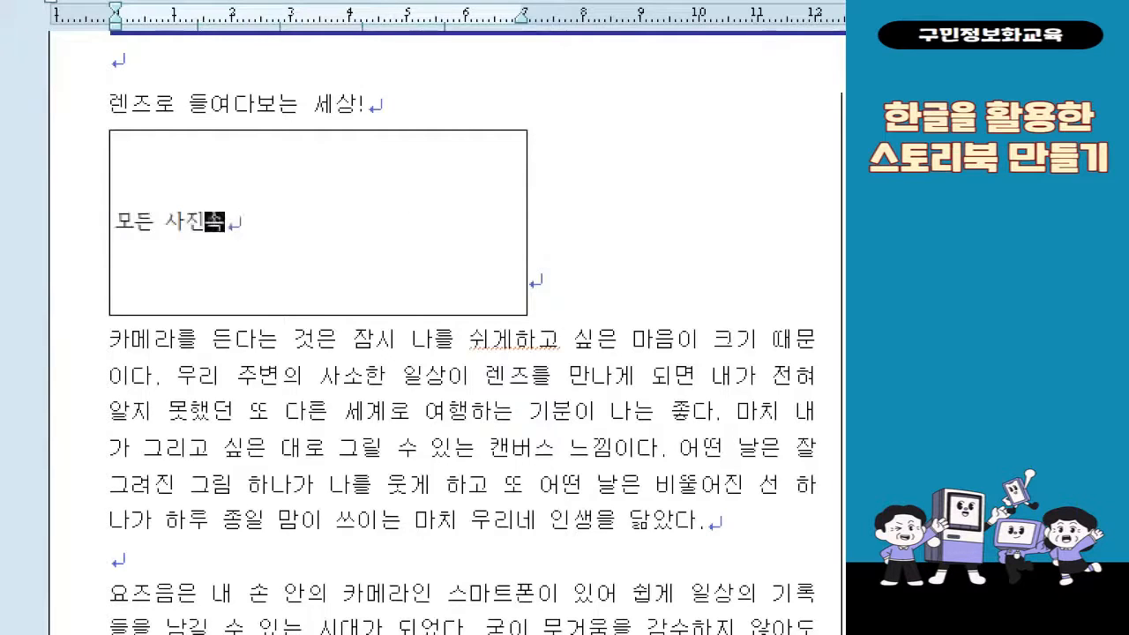
type("에는 ")
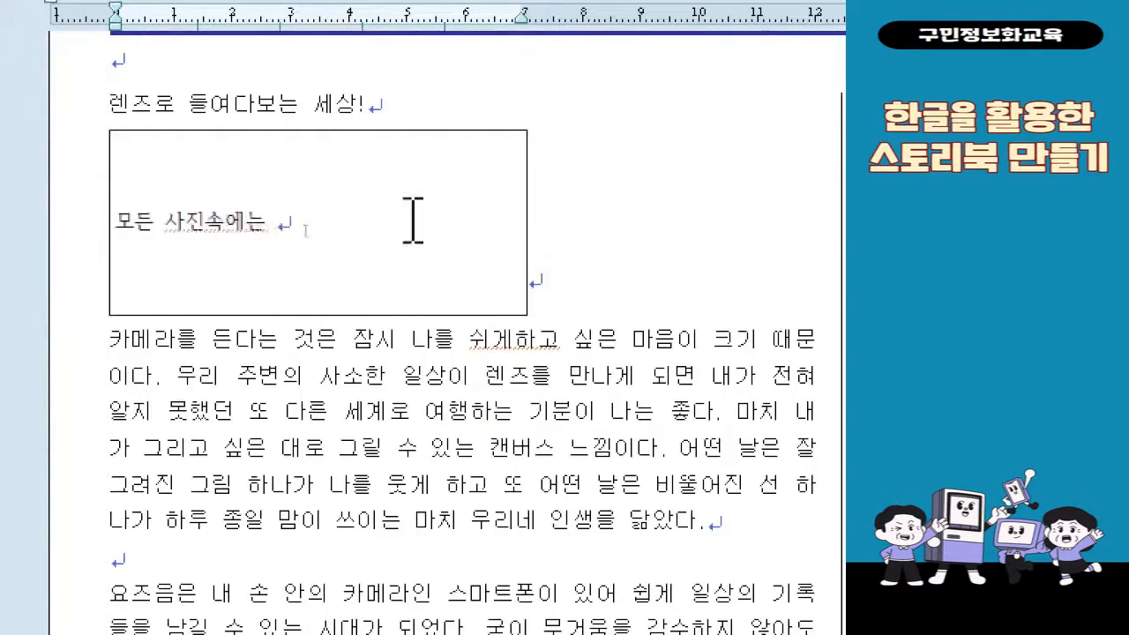
type("항상 뭇")
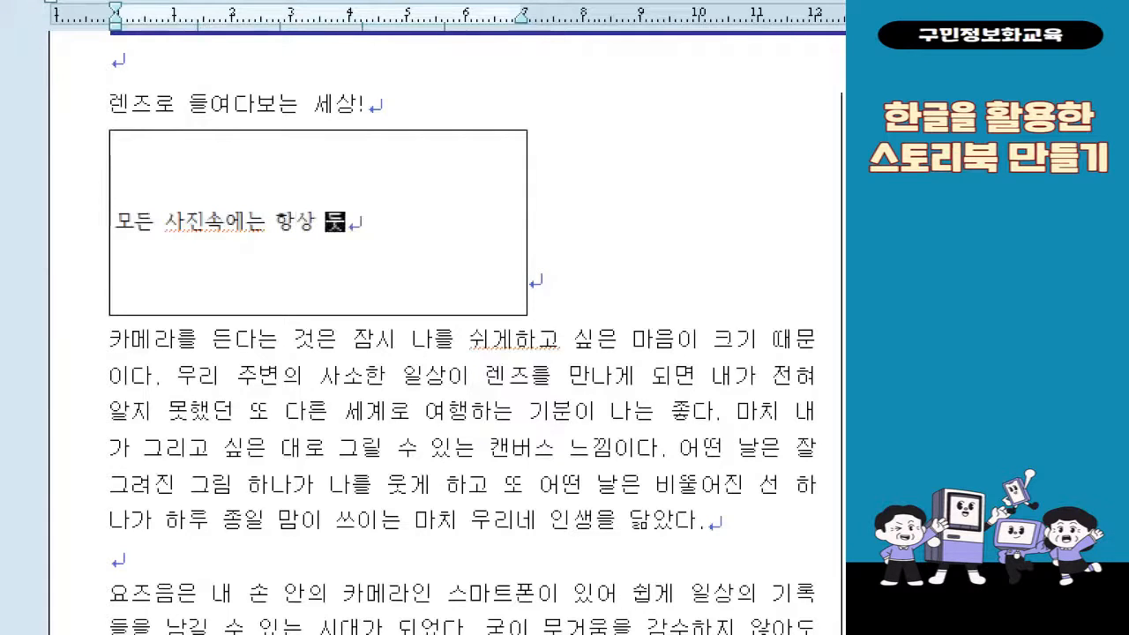
type(" 사람이 존재")
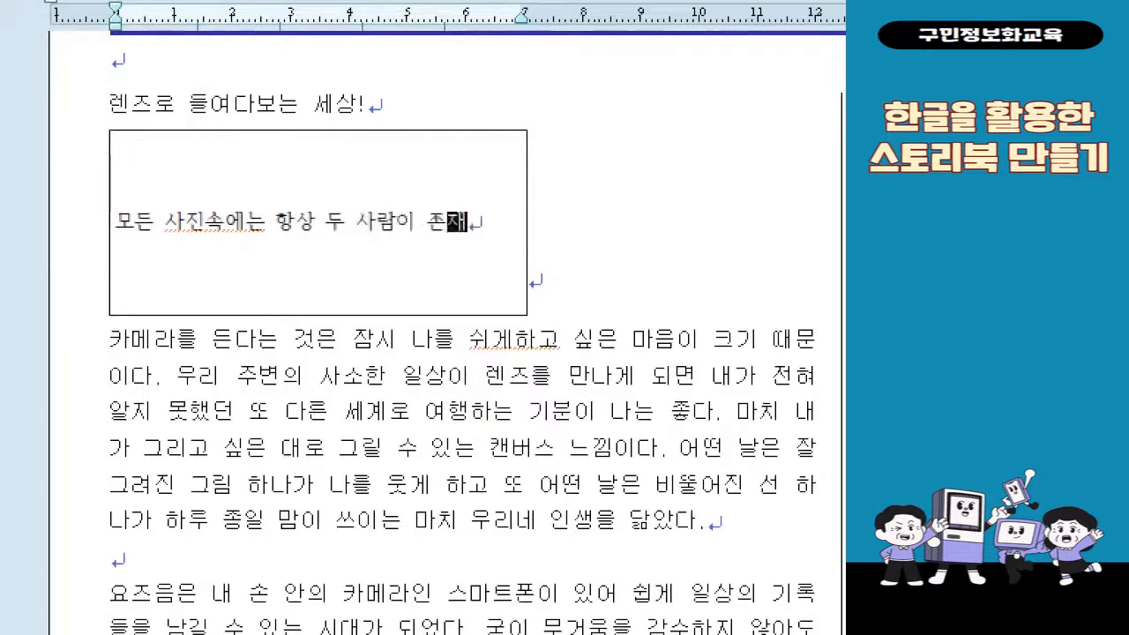
type("한다.")
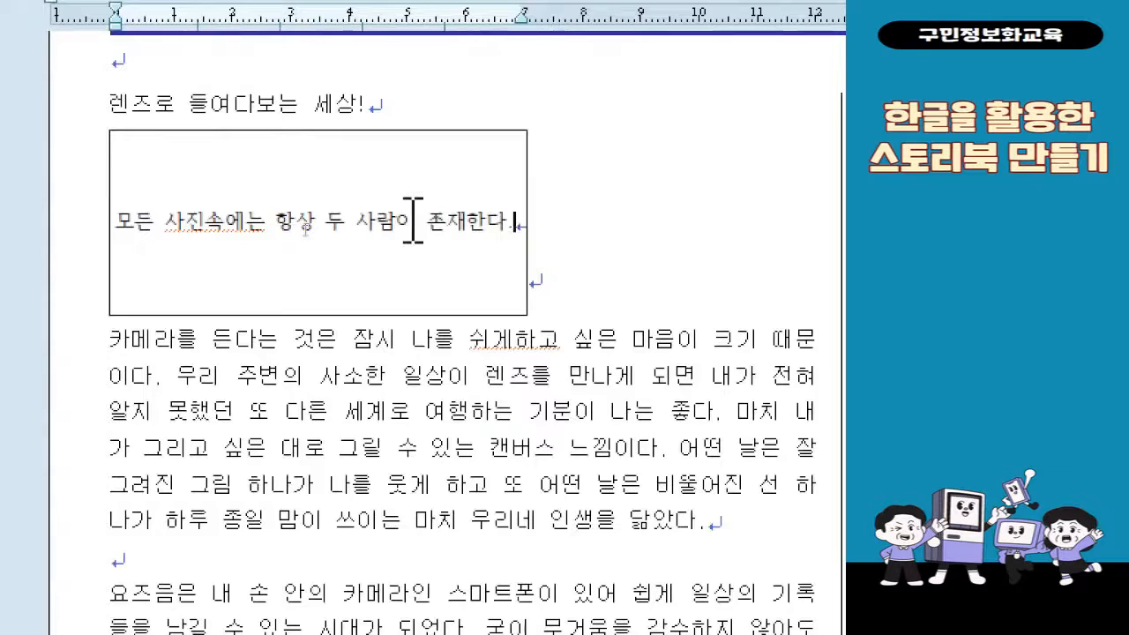
key("Return")
type("사진가 그림")
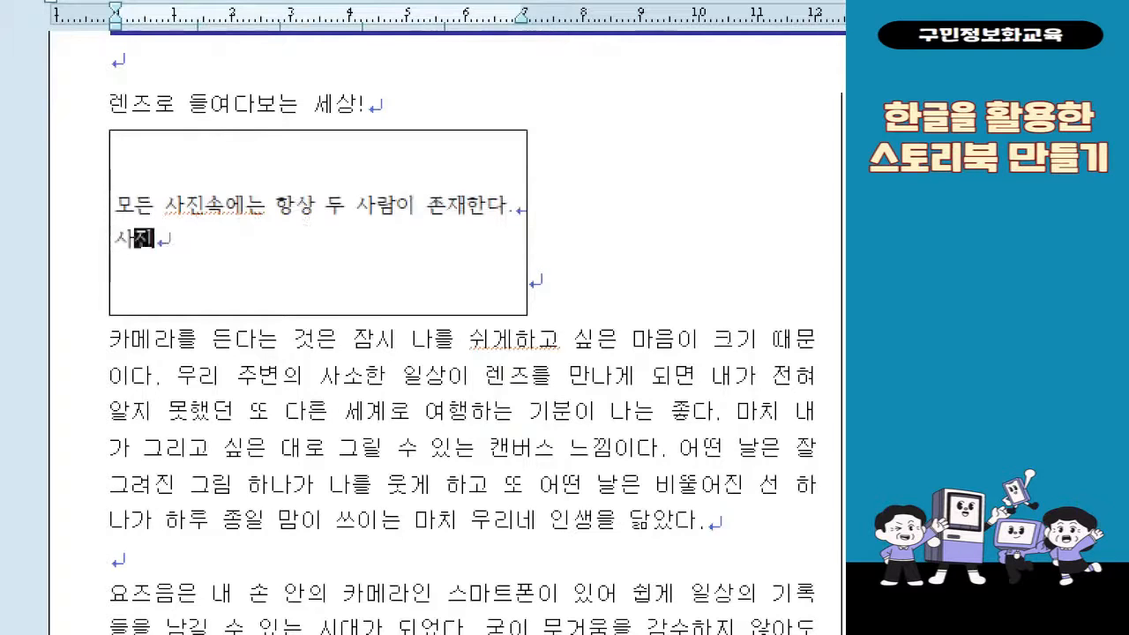
type("고 감상자")
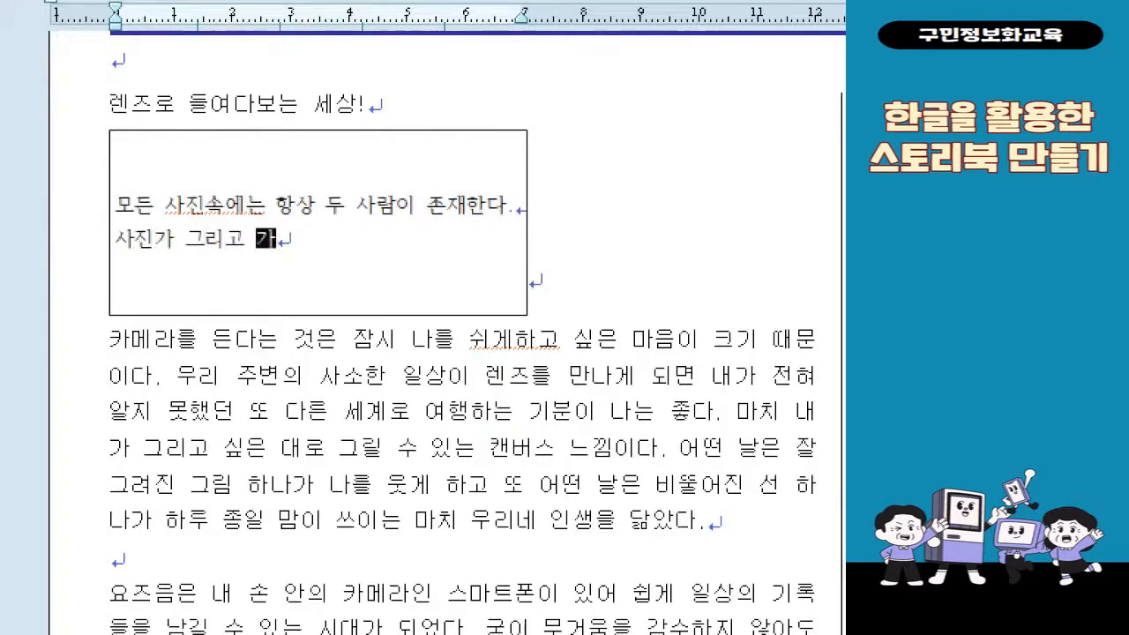
Step: Add the attribution - Ansel Adams as a third line below the quote in the text box
key("Return")
type("ㅓ")
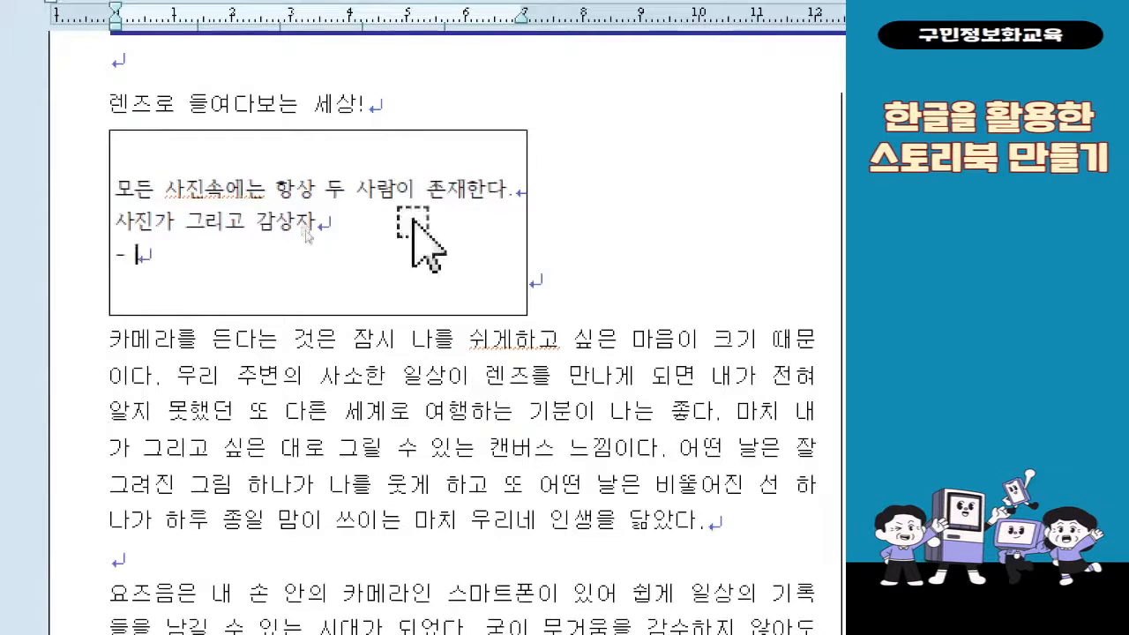
type(" Ans")
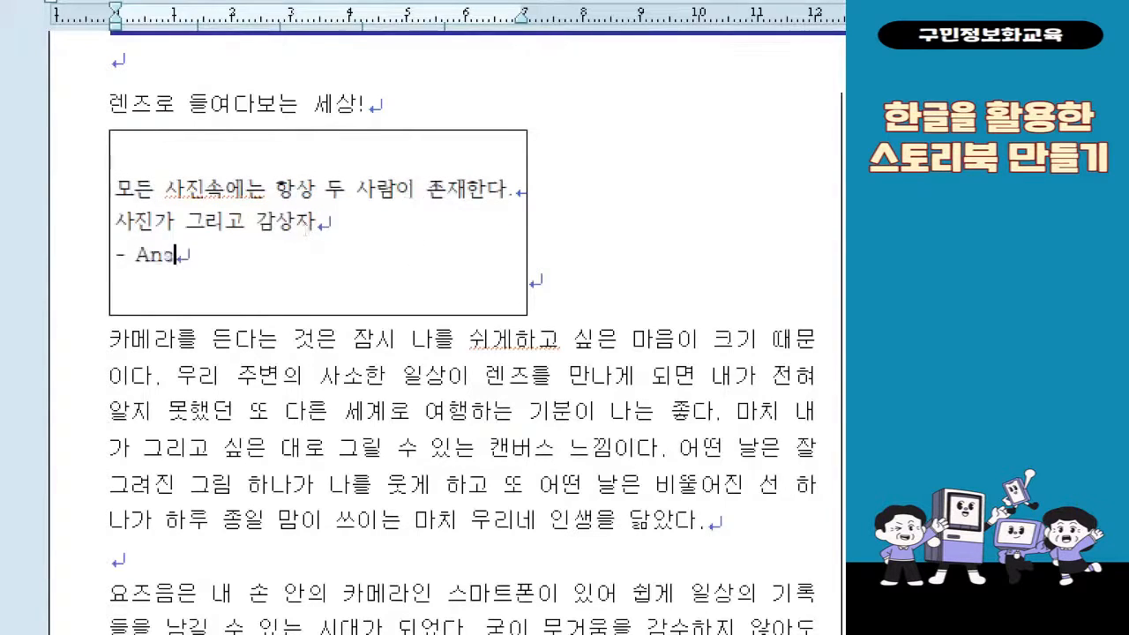
type("el")
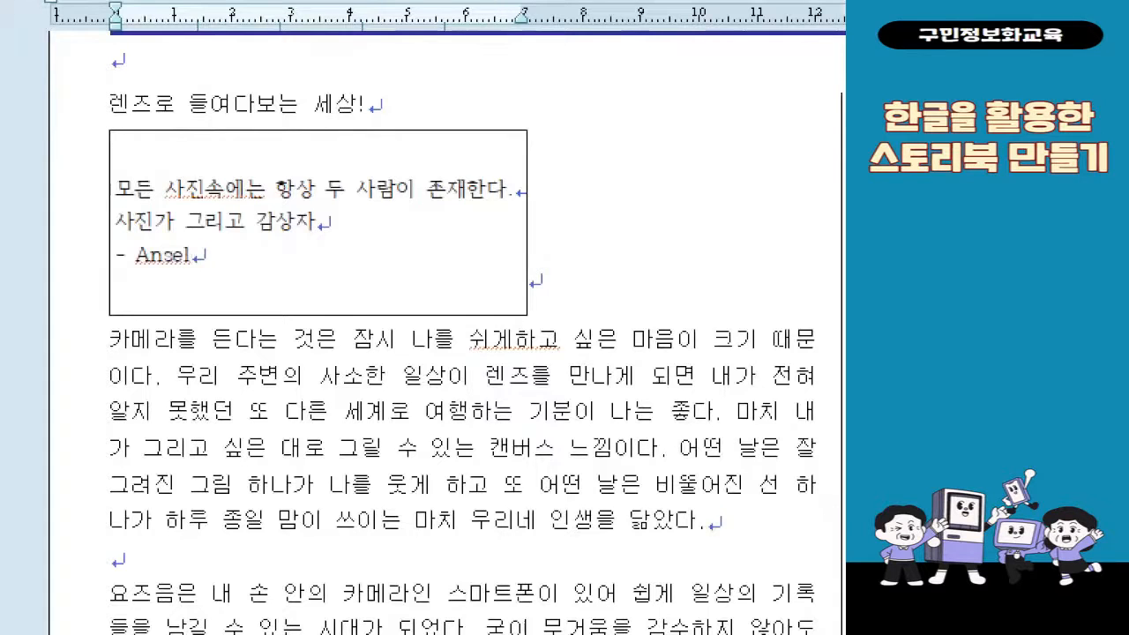
type(" Adams")
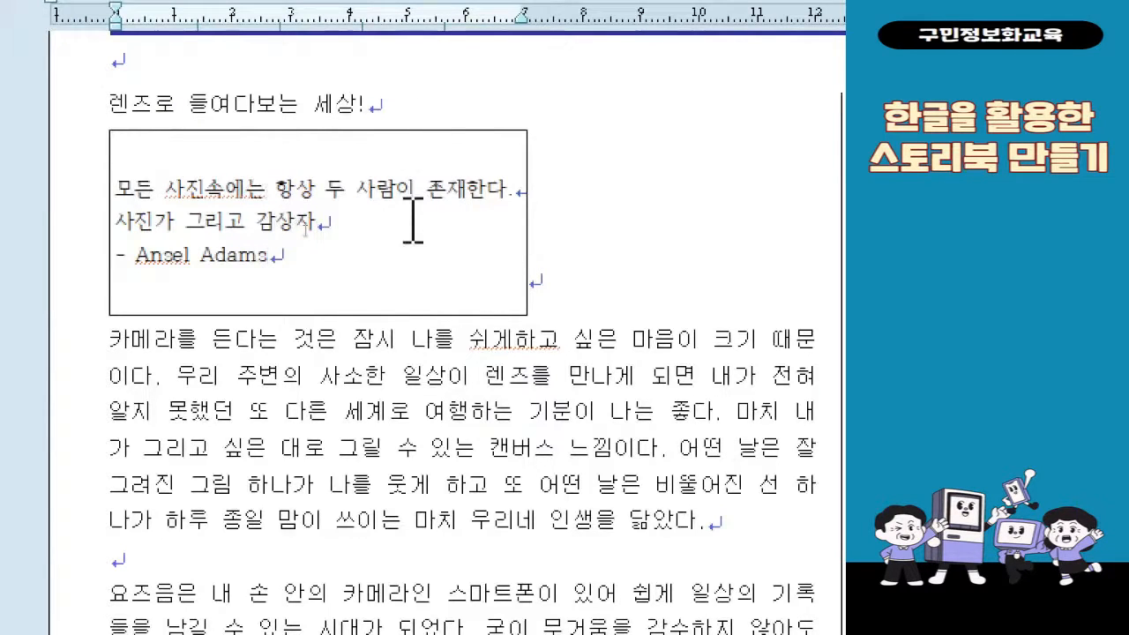
Step: Enclose the two-line quote in single quotation marks, before 모든 and after 감상자
type("'")
key("Down")
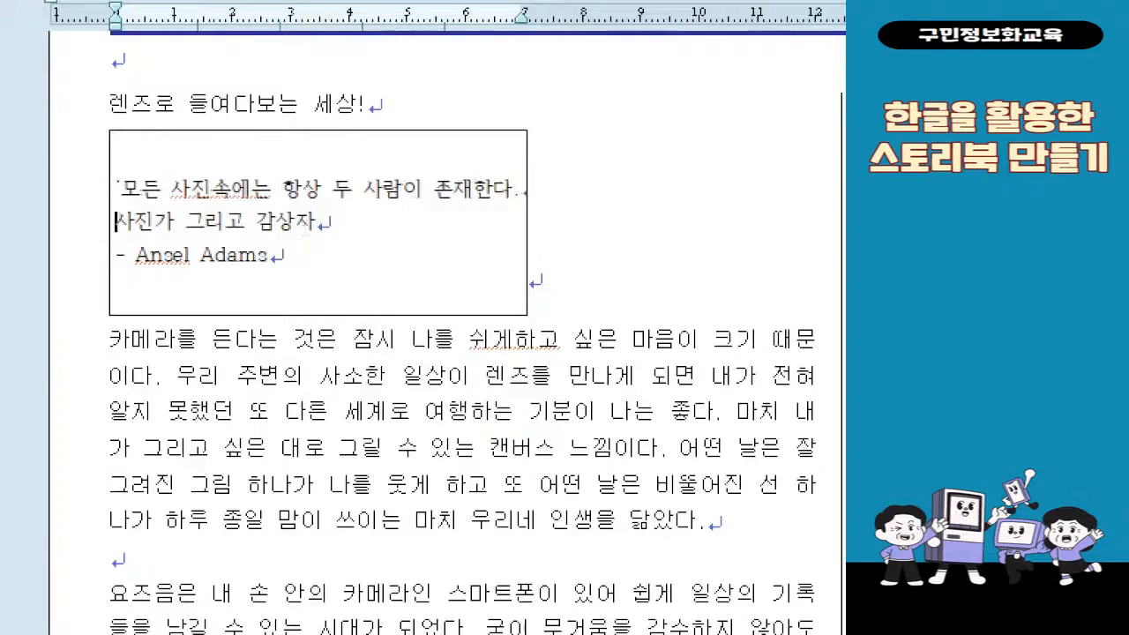
key("End")
type("'")
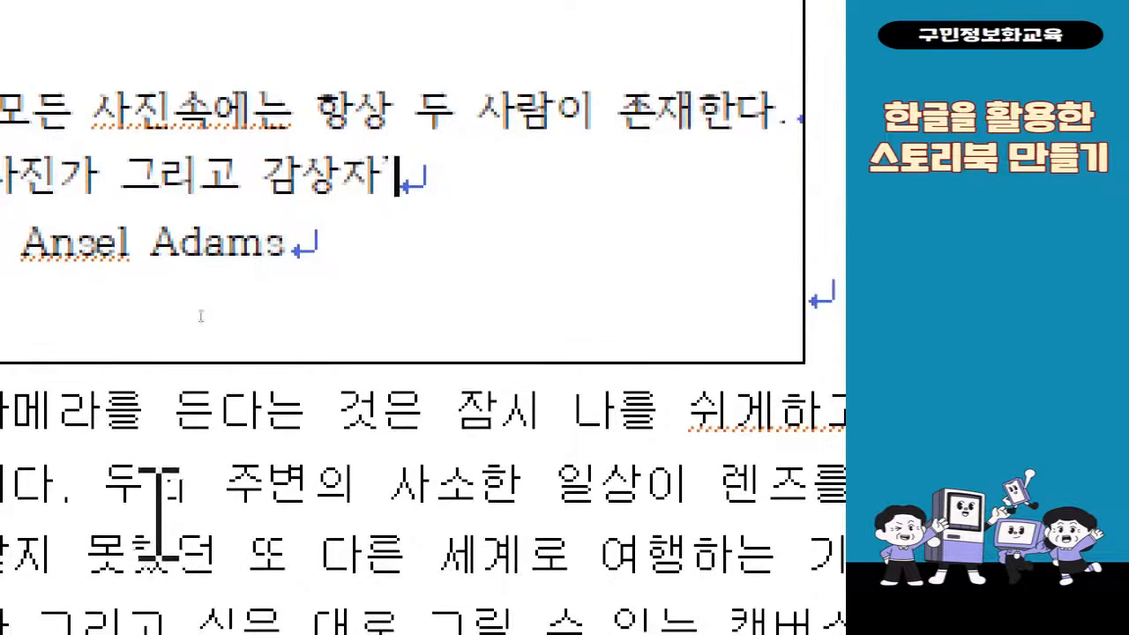
left_click(342, 524)
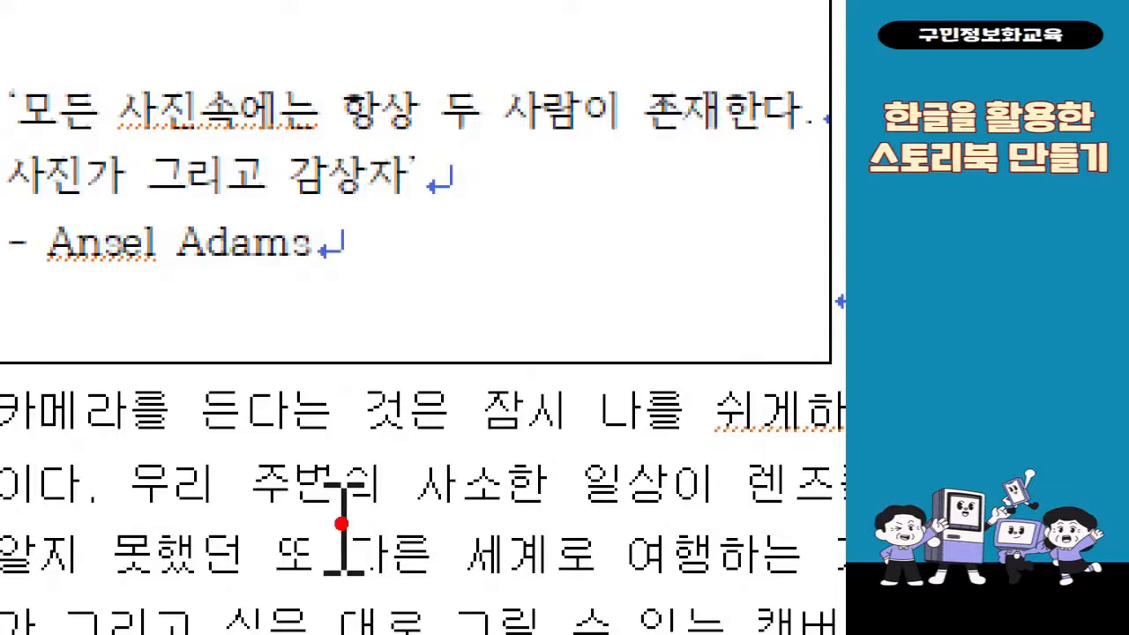
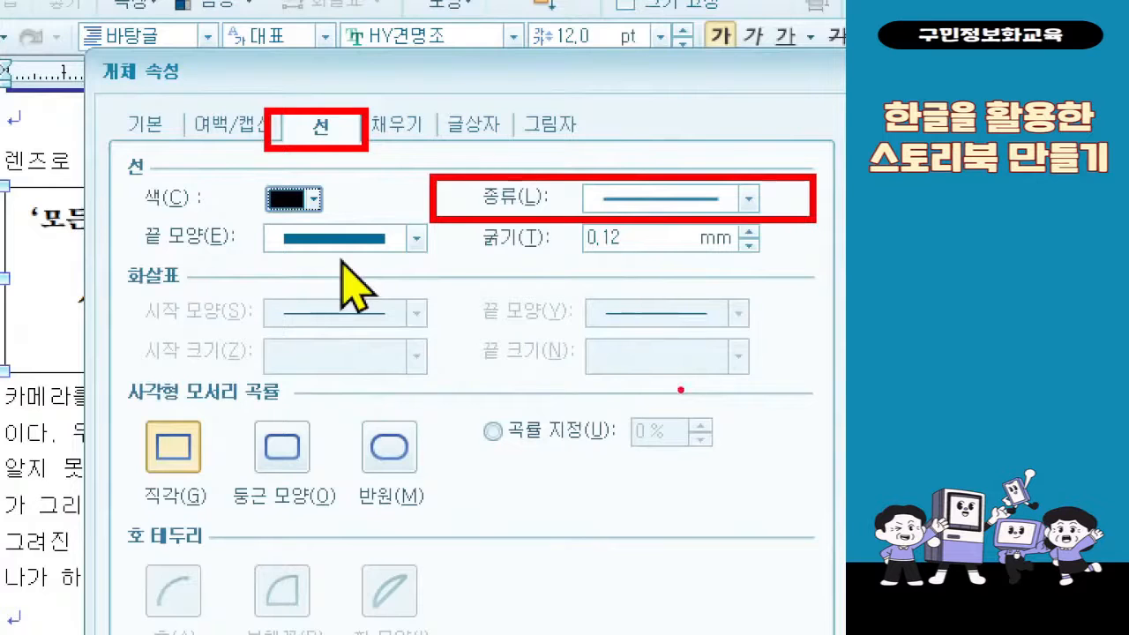
Step: Set the quote box's border line type to the fine dotted line and open its thickness for editing
left_click(631, 215)
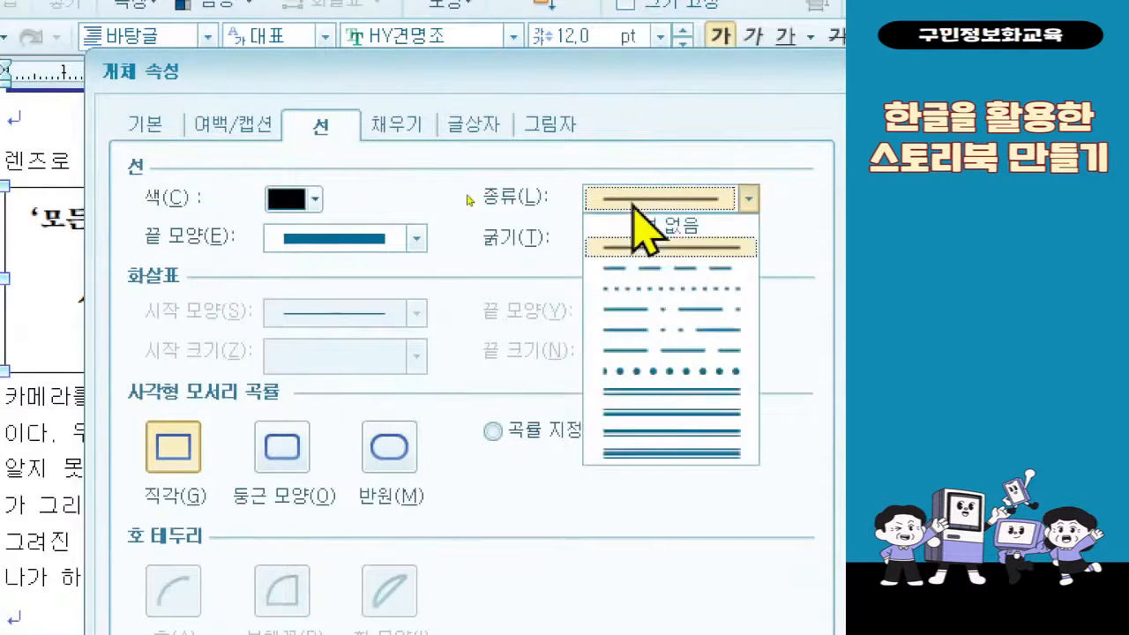
left_click(701, 306)
left_click(647, 242)
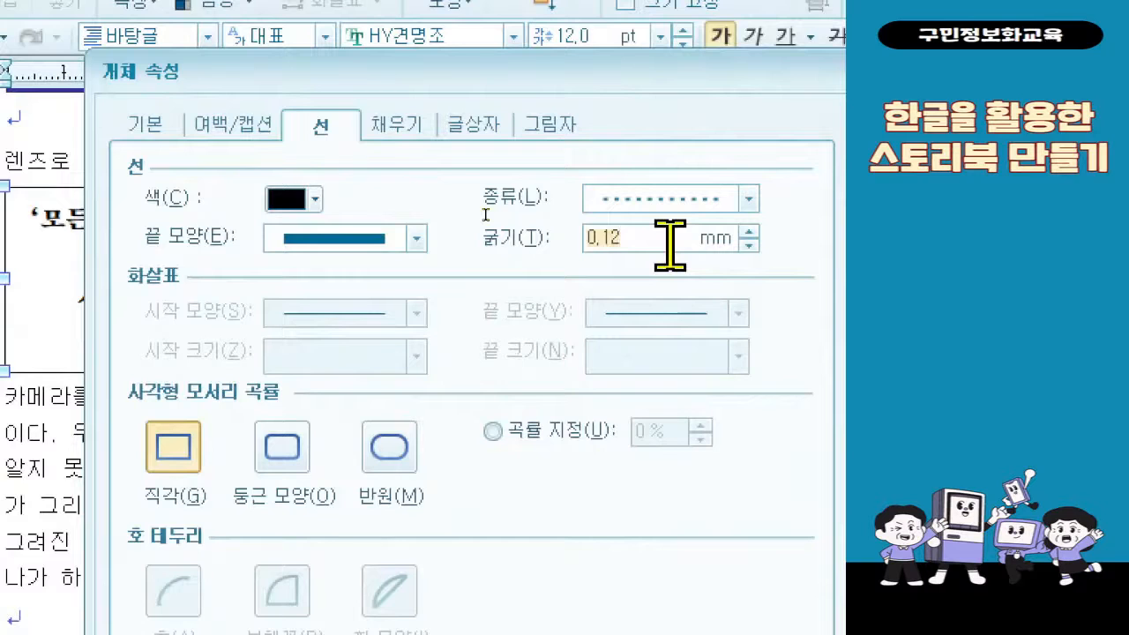
Step: Set the quote box's border thickness to 0.5 mm and its line colour to teal, and apply the object properties
type("0,")
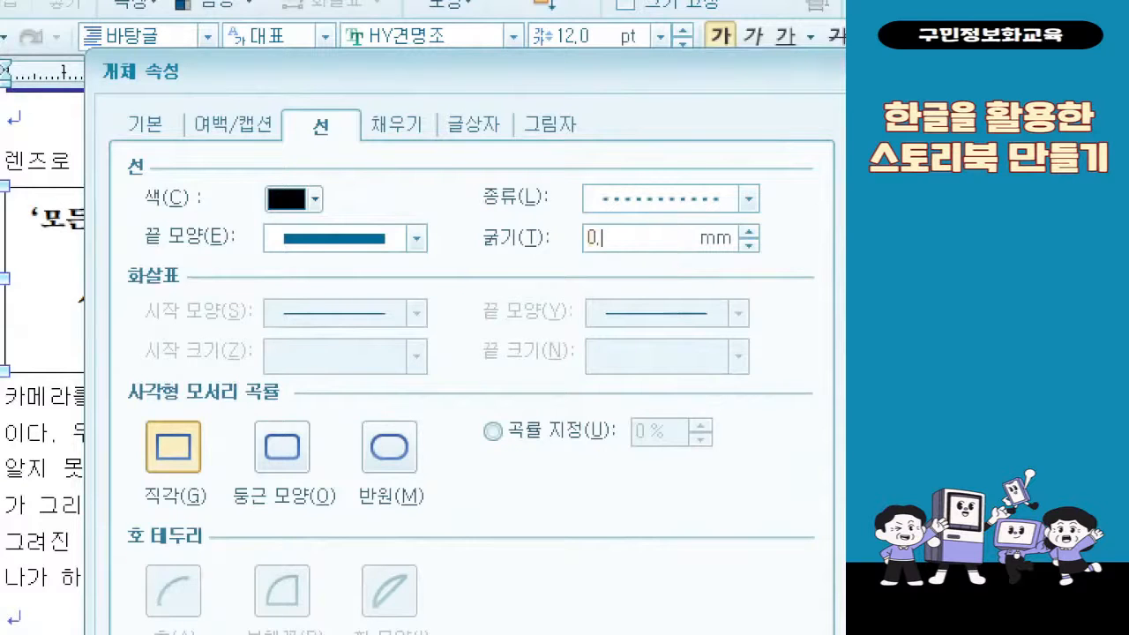
type("5")
left_click(315, 199)
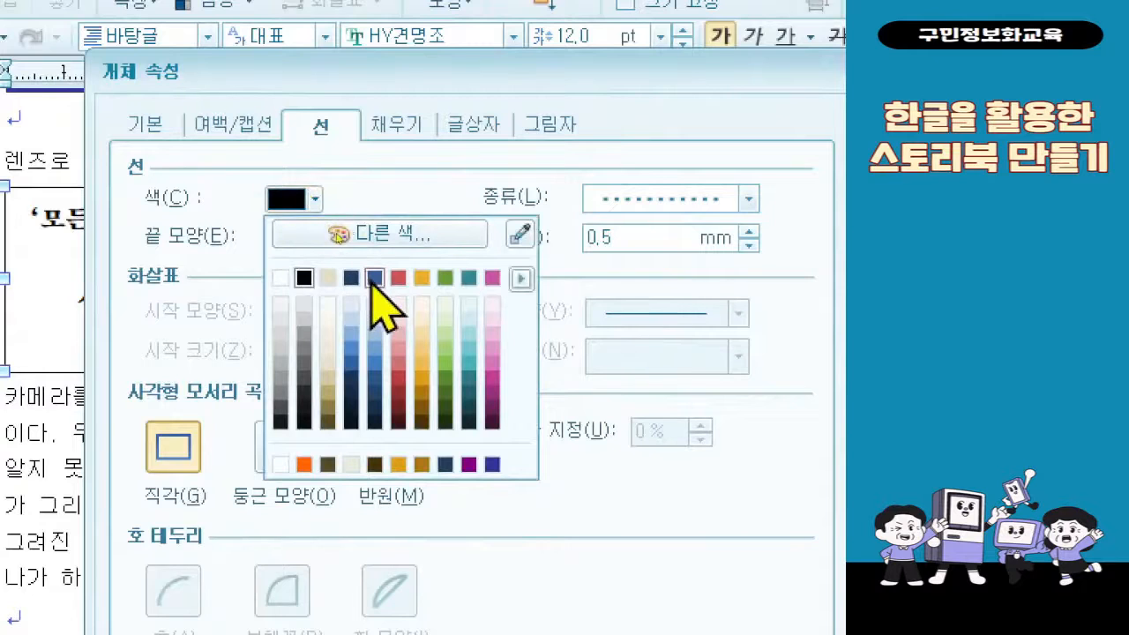
left_click(469, 279)
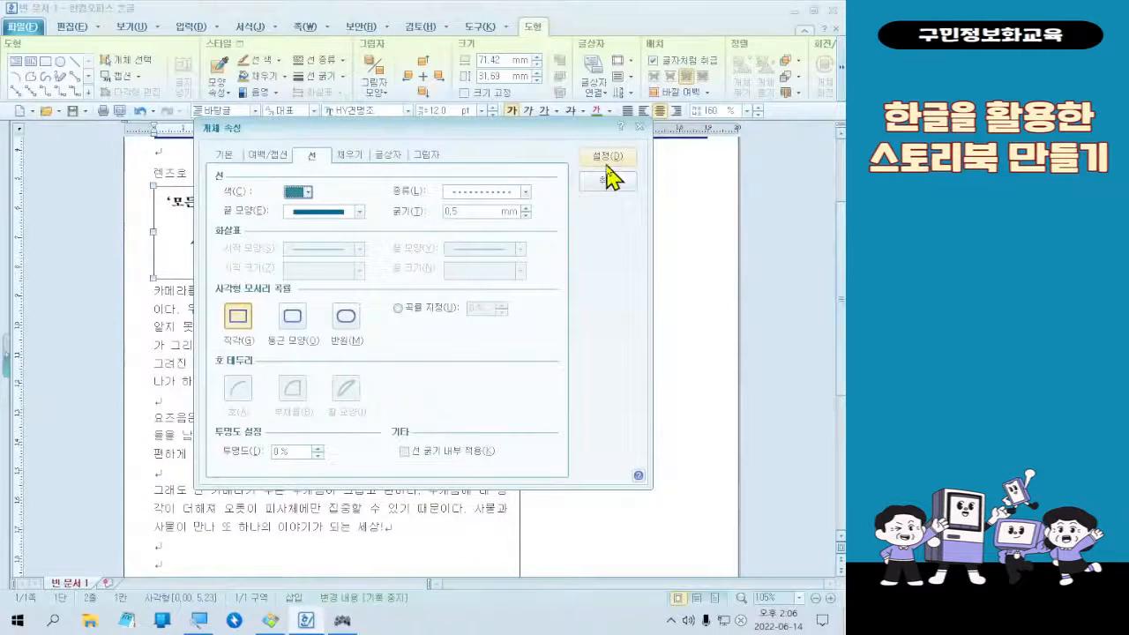
left_click(607, 157)
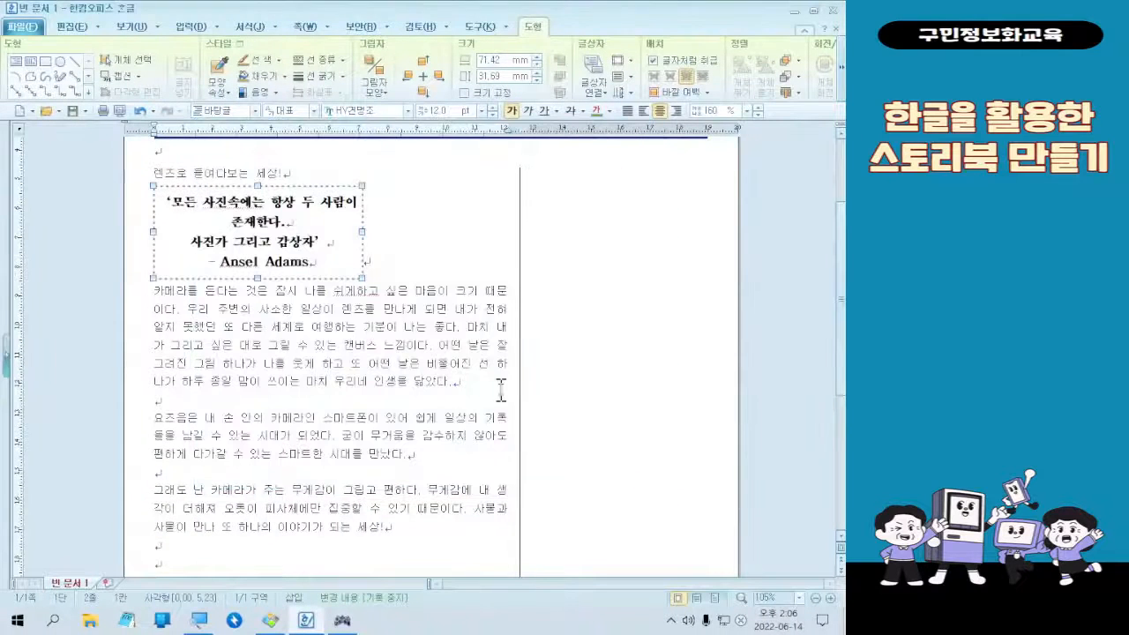
Step: Compare the quote box with the finished sample image in 꿀뷰, and widen the box in the document to about 95 mm
left_click(283, 624)
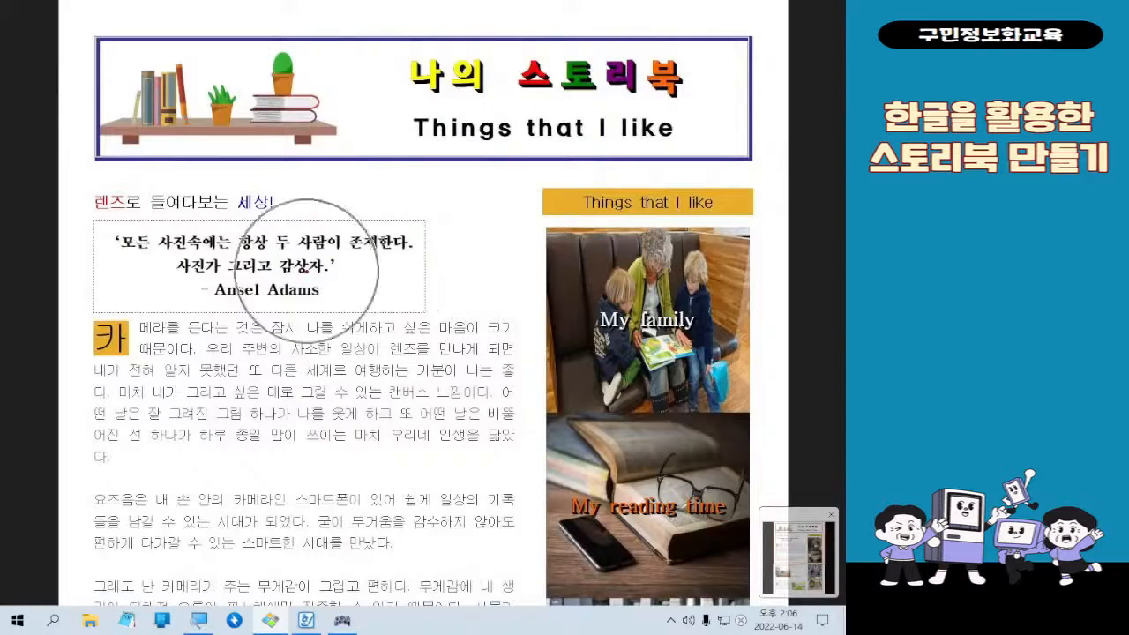
scroll(234, 280, "up", 3)
left_click_drag(179, 257, 196, 248)
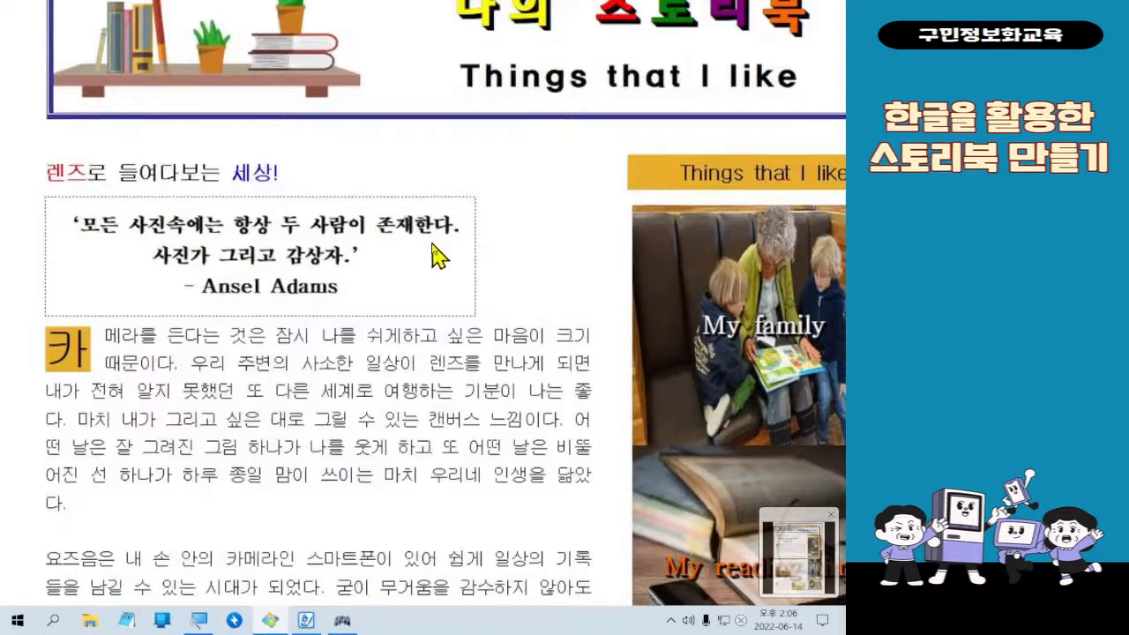
mouse_move(688, 55)
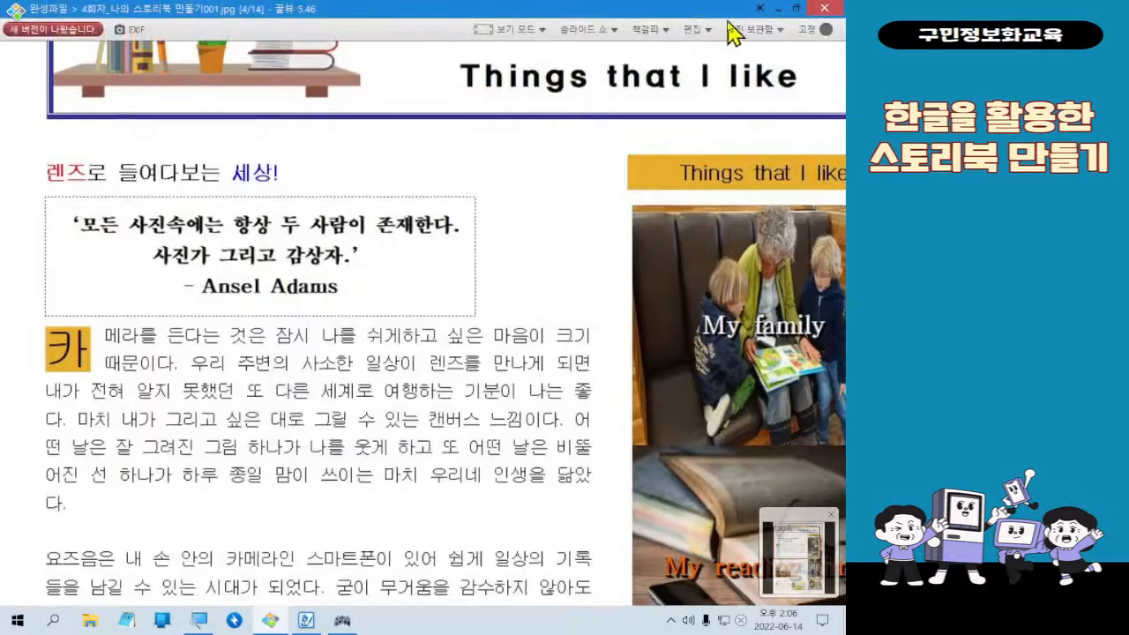
left_click(777, 10)
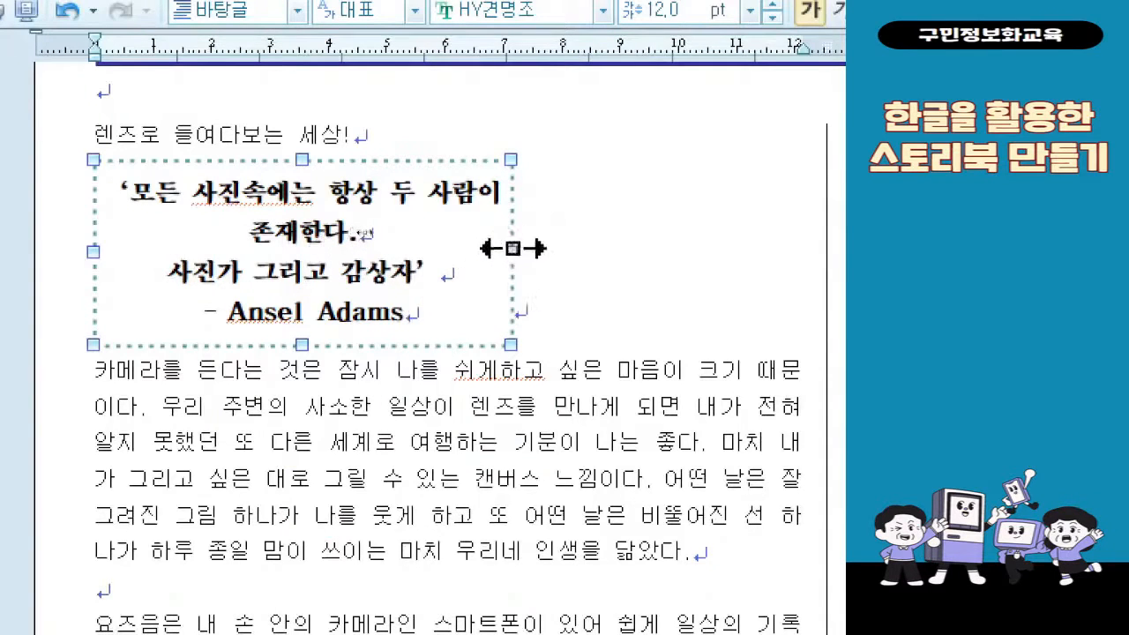
left_click_drag(512, 249, 649, 252)
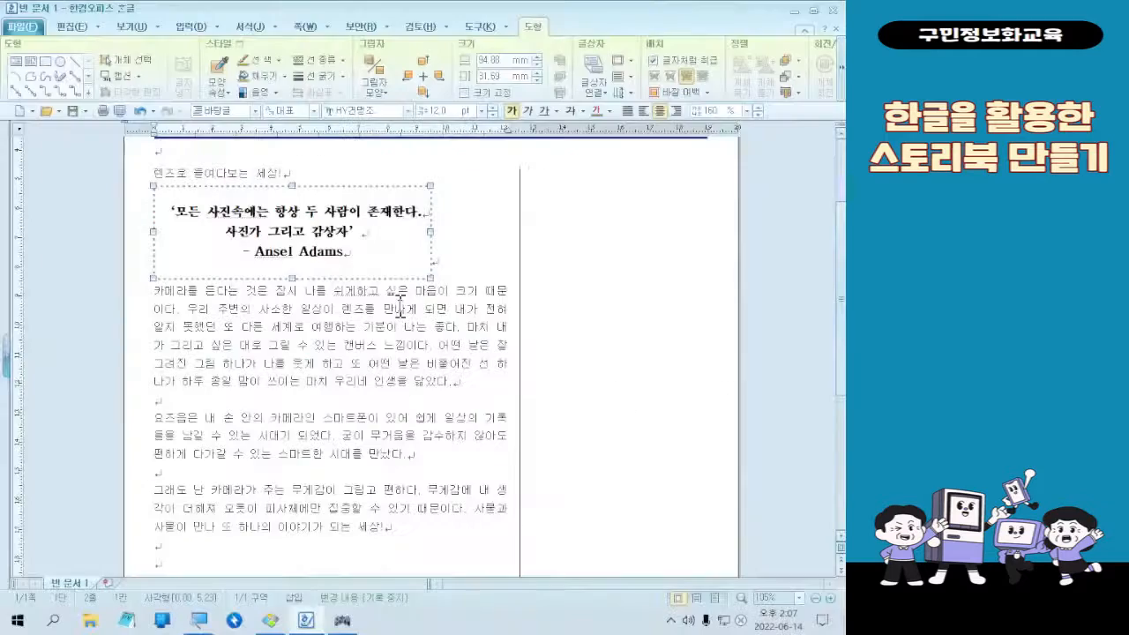
Step: Switch to the finished sample image in 꿀뷰 and examine the placement of the lens picture and its caption below the article text
left_click(271, 620)
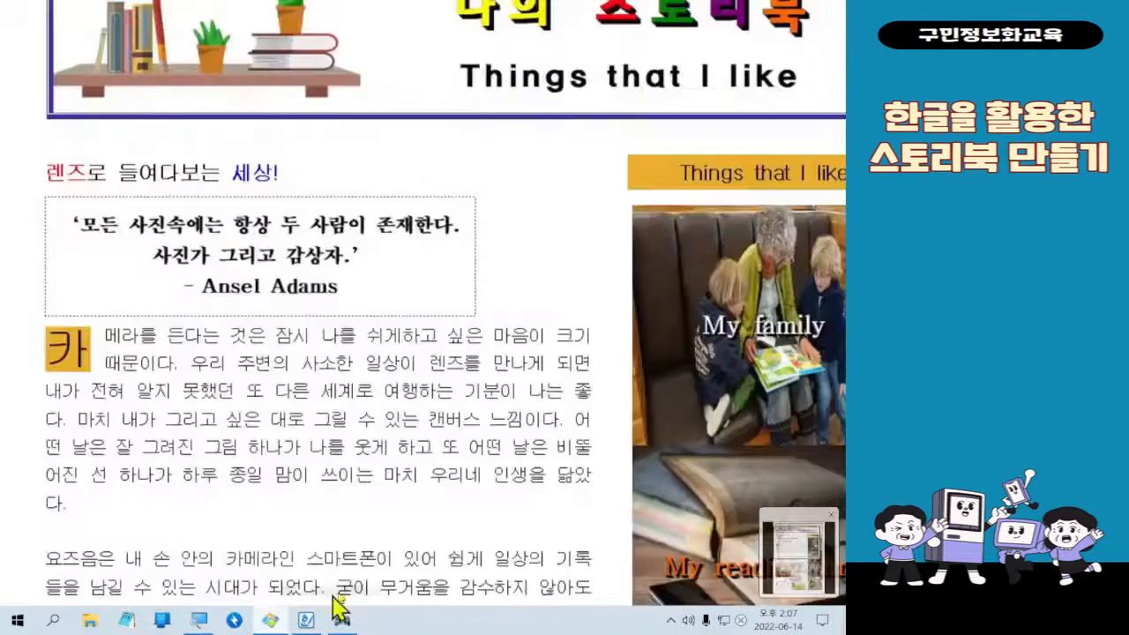
scroll(405, 448, "down", 5)
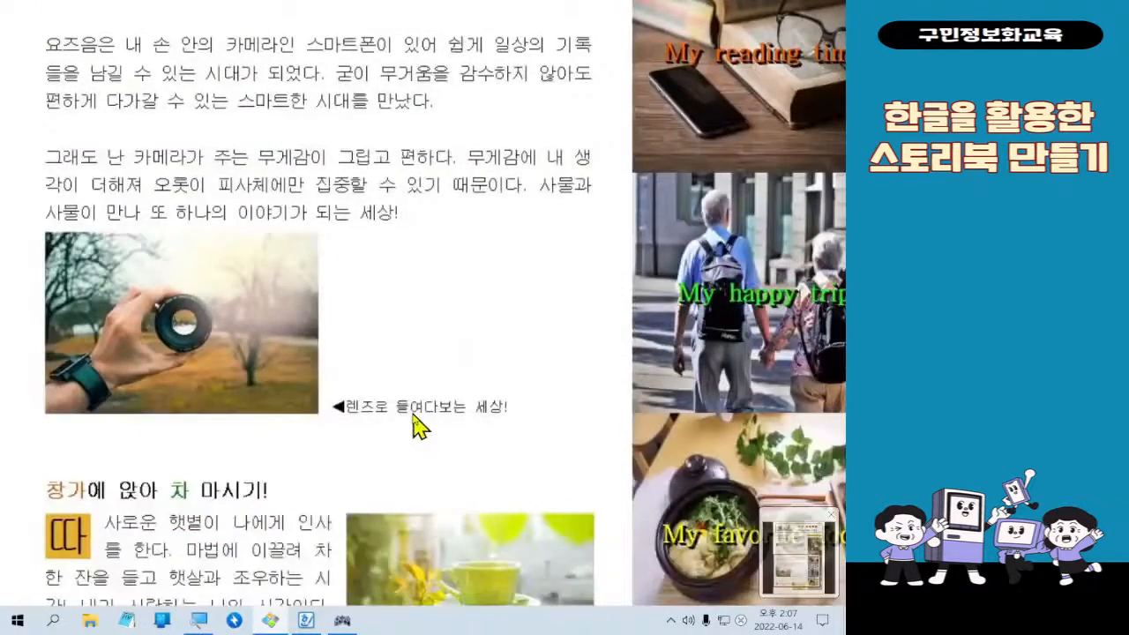
scroll(418, 427, "up", 5)
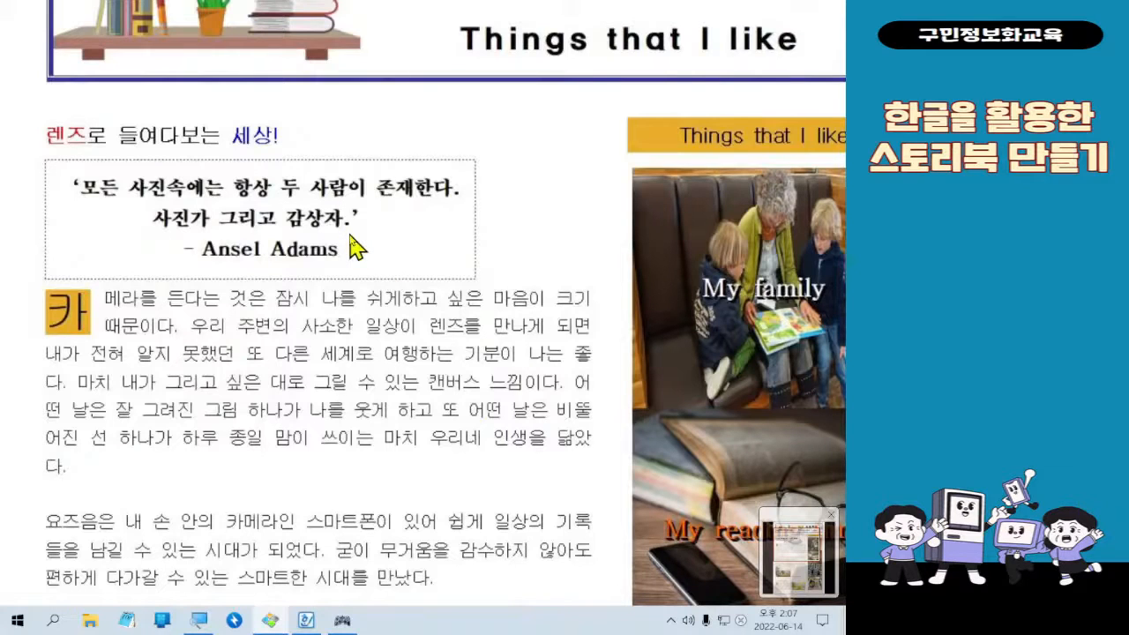
scroll(353, 254, "down", 2, "ctrl")
scroll(295, 344, "down", 5)
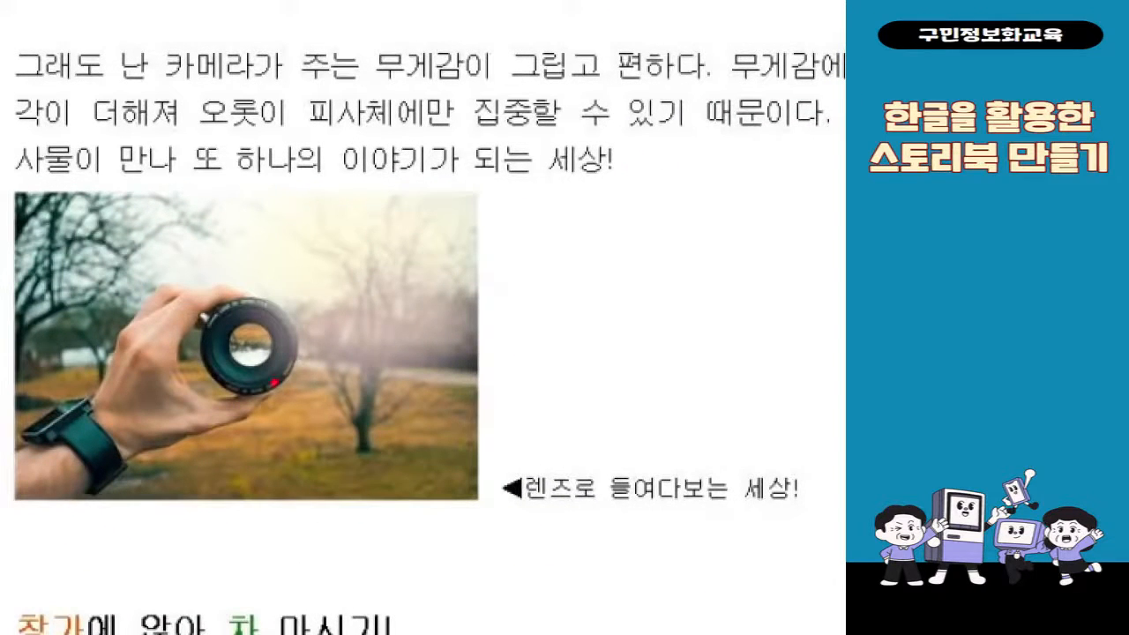
key("Escape")
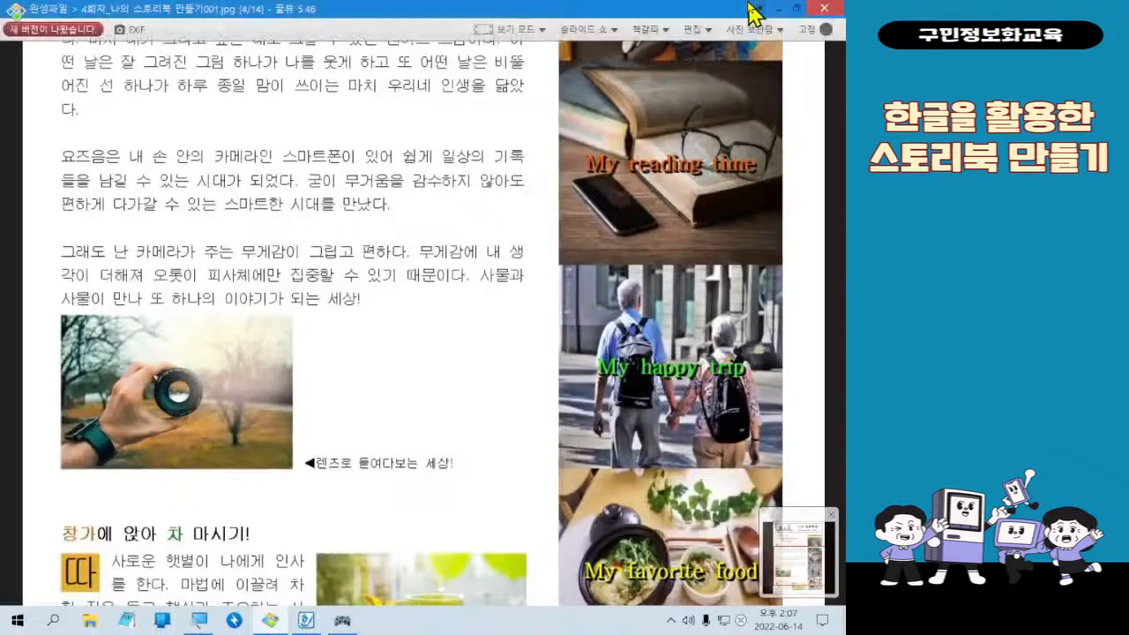
left_click(778, 7)
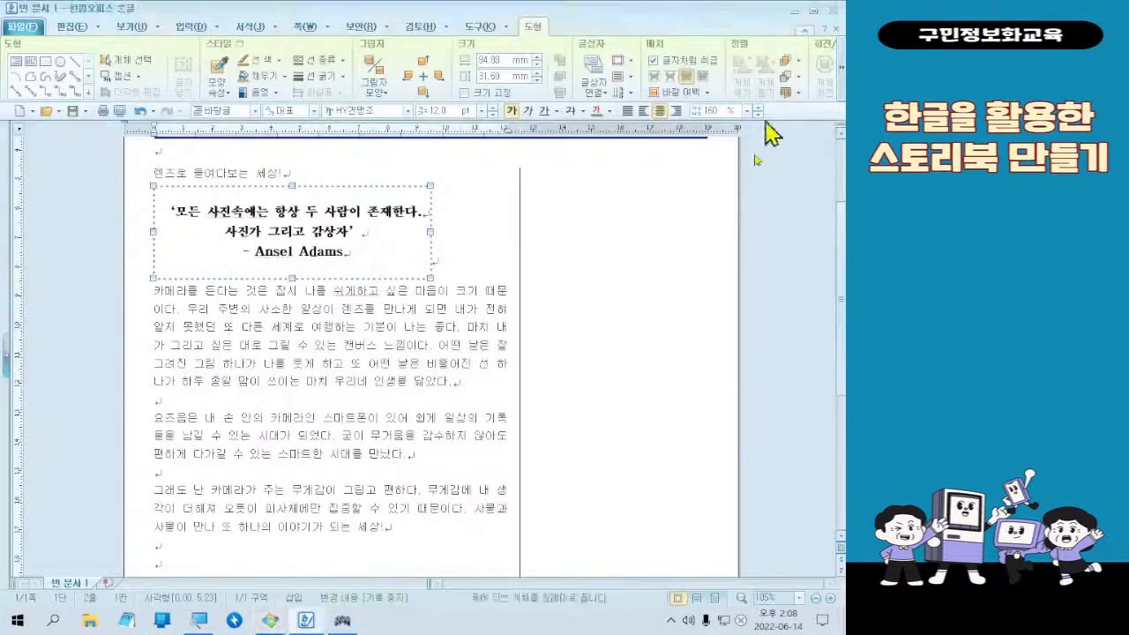
Step: Insert the picture "lens" from the 4회차 folder on the blank line below the camera article, with 글자처럼 취급 enabled
left_click(307, 520)
scroll(307, 520, "down", 3)
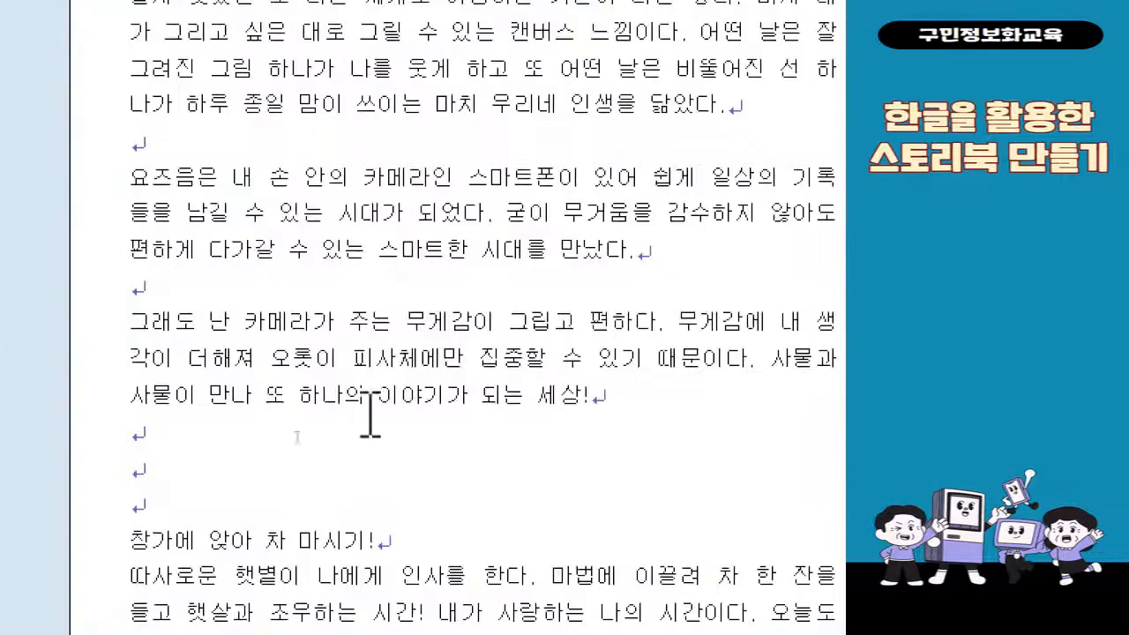
left_click(253, 433)
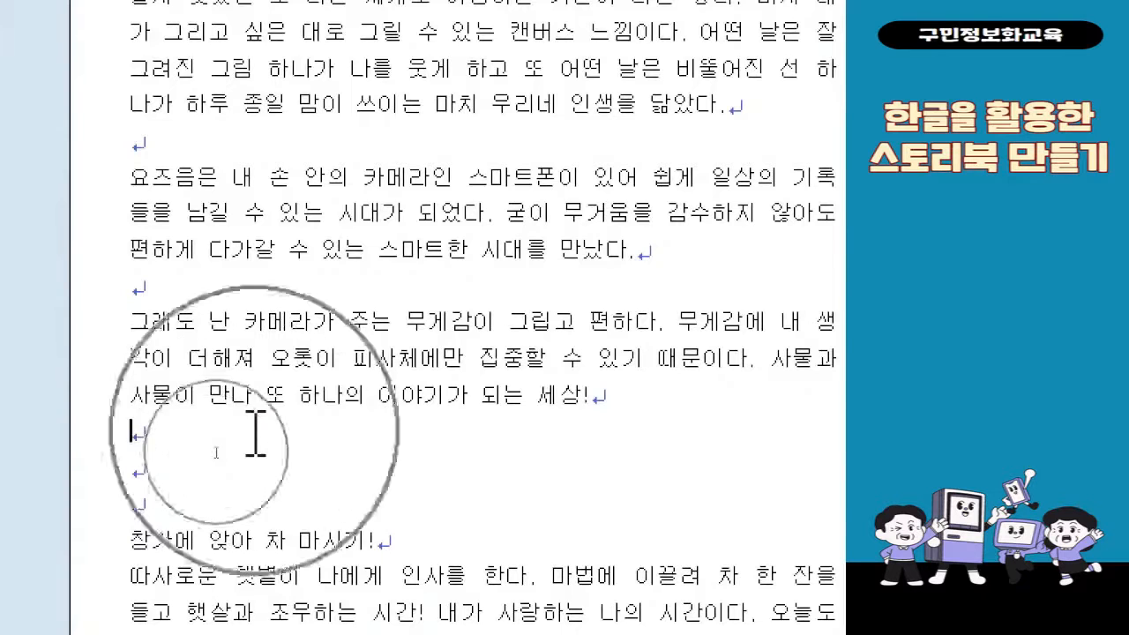
key("ctrl")
key("ctrl")
key("ctrl")
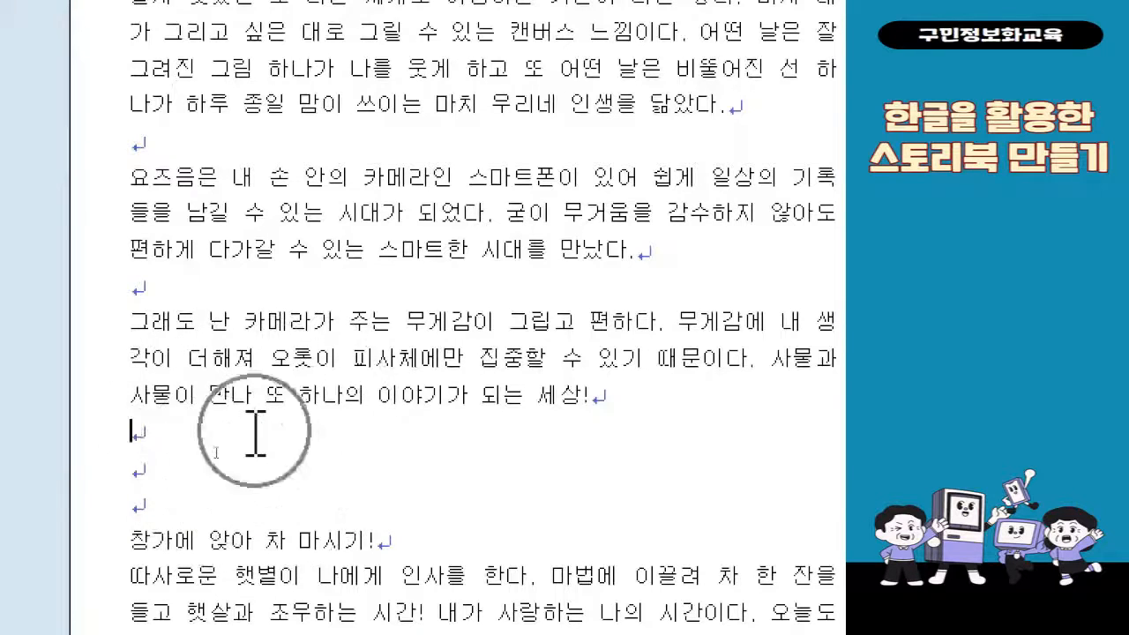
key("ctrl")
key("ctrl")
key("ctrl")
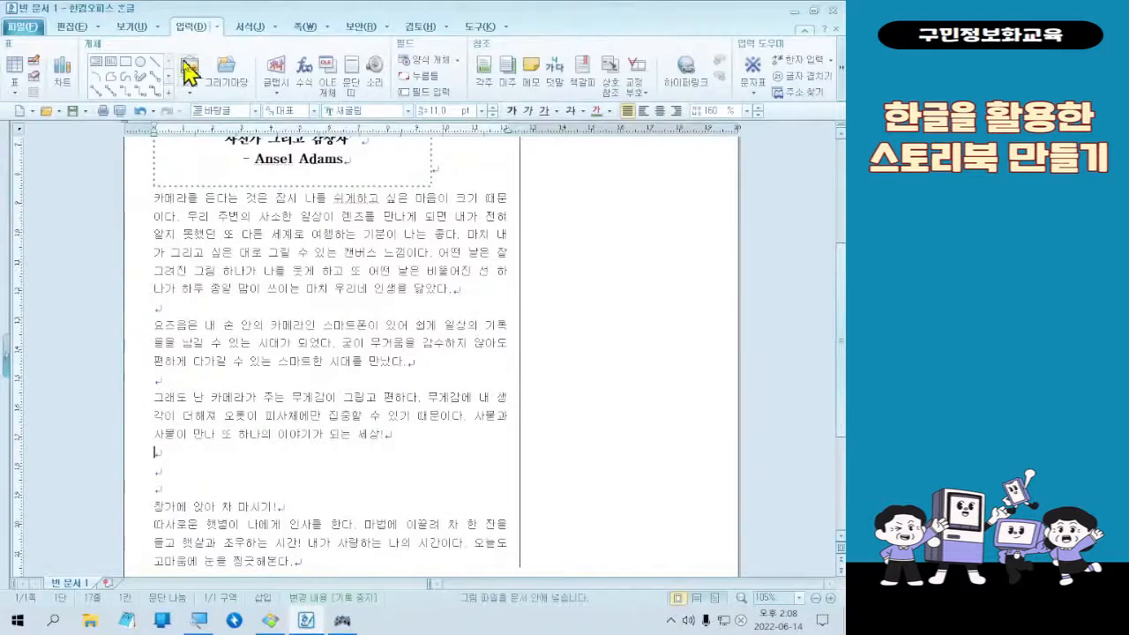
left_click(102, 48)
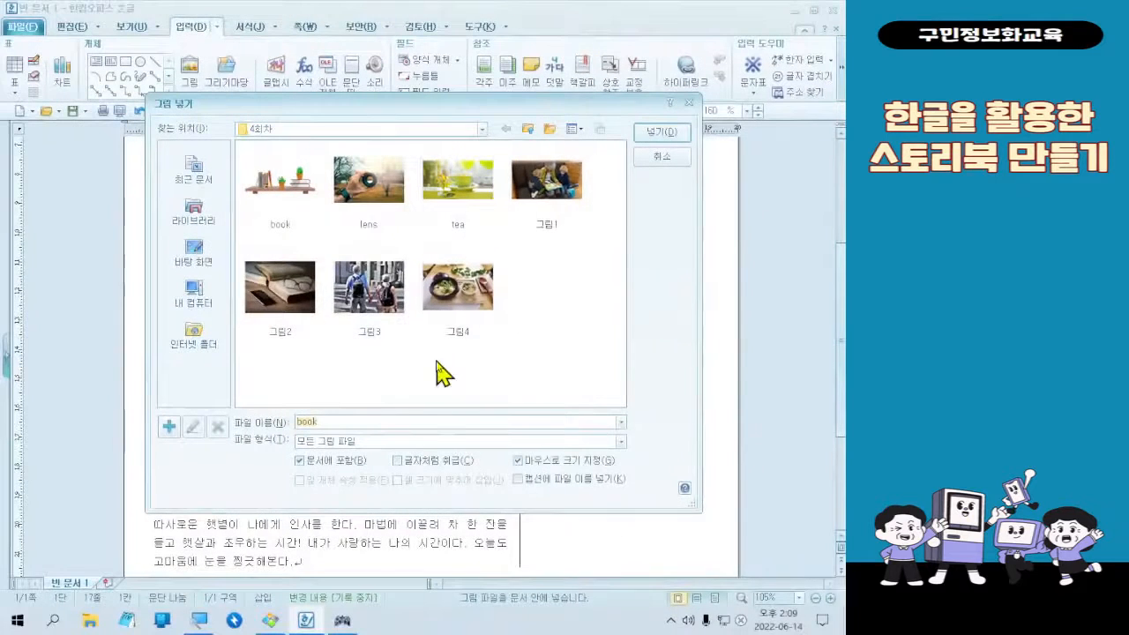
left_click(344, 169)
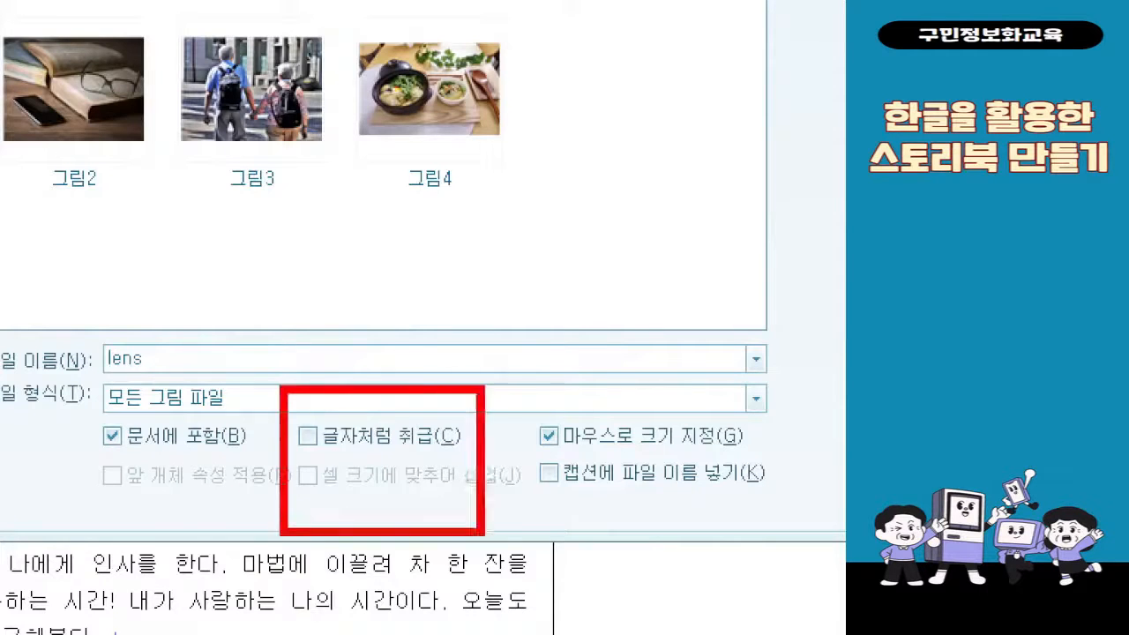
mouse_move(376, 359)
left_mouse_down()
mouse_move(396, 377)
mouse_move(425, 312)
left_mouse_up()
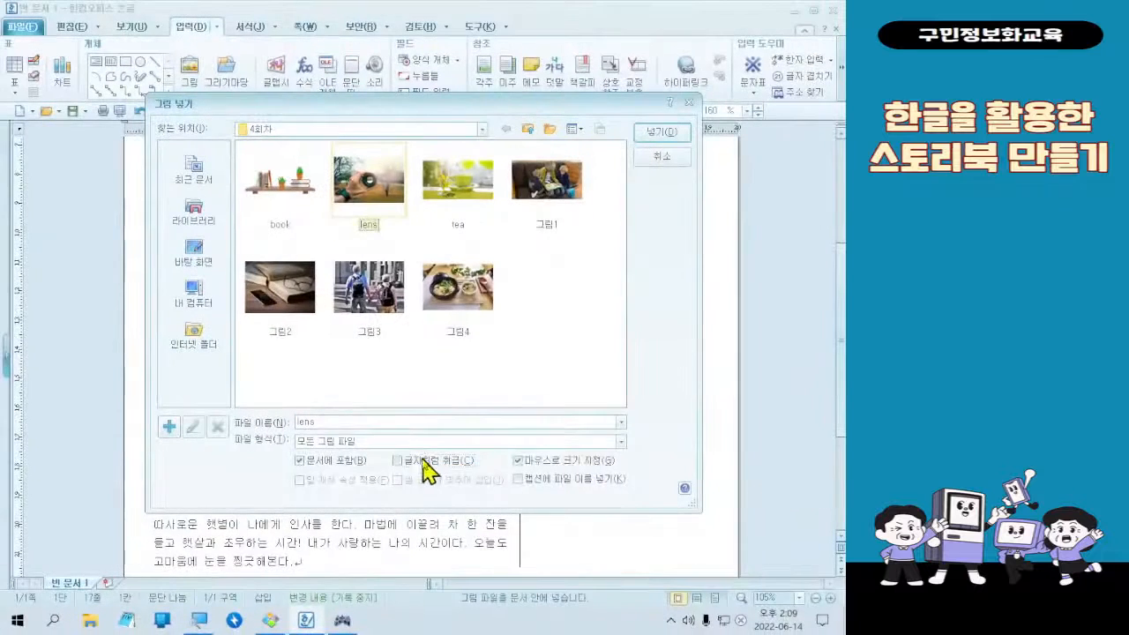
left_click(379, 436)
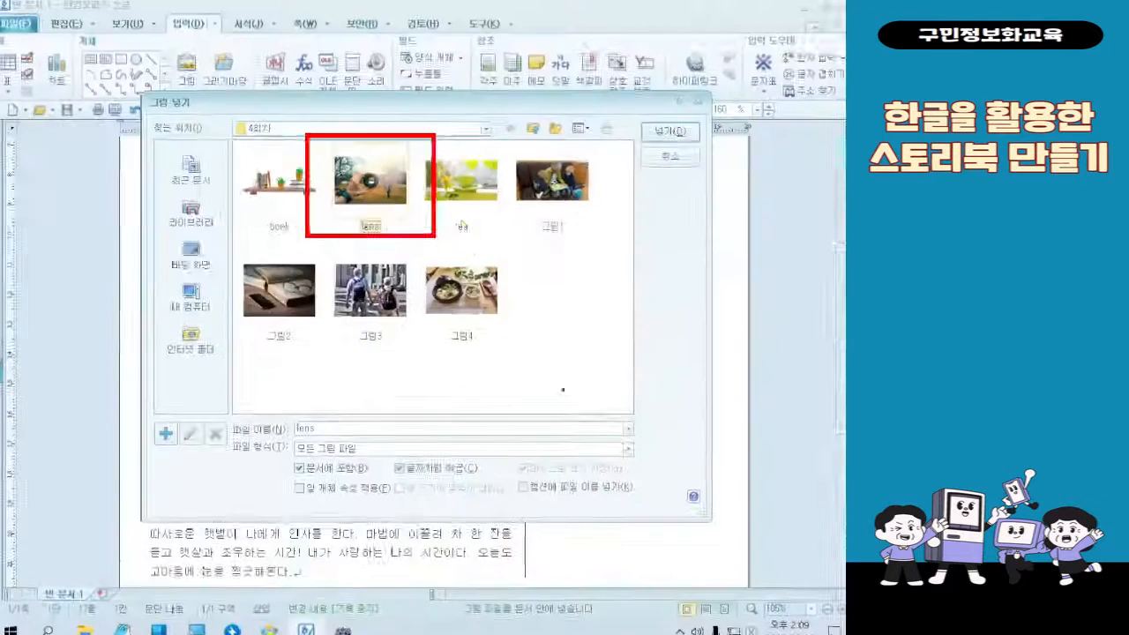
double_click(476, 247)
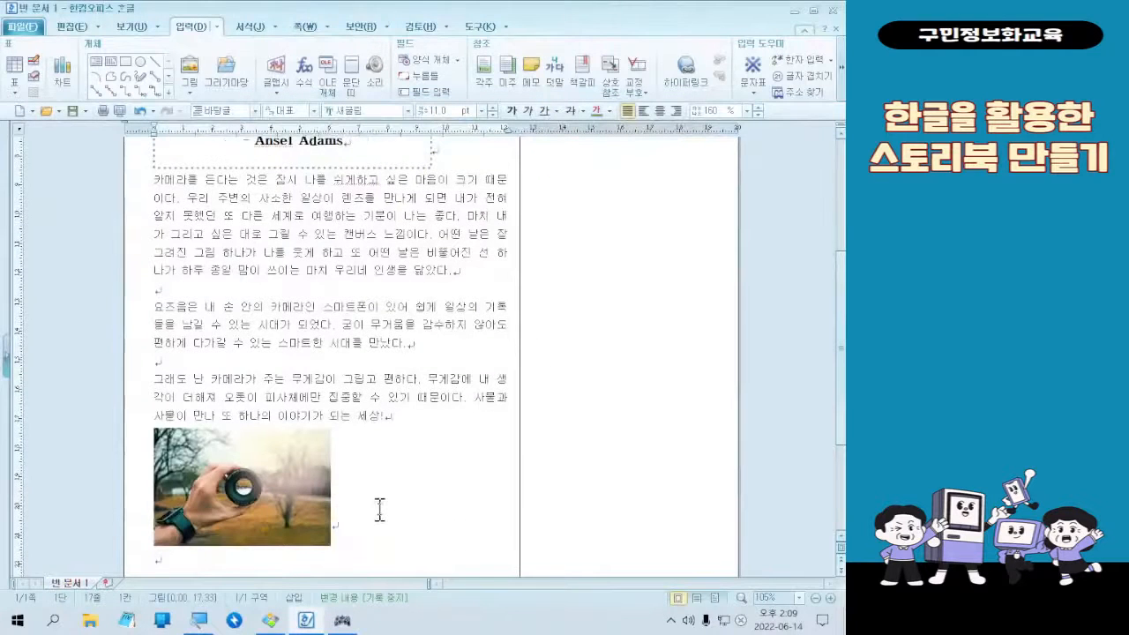
Step: Check the lens picture's caption in the sample image in 꿀뷰, and add a caption to the lens picture in the document
scroll(379, 514, "down", 2)
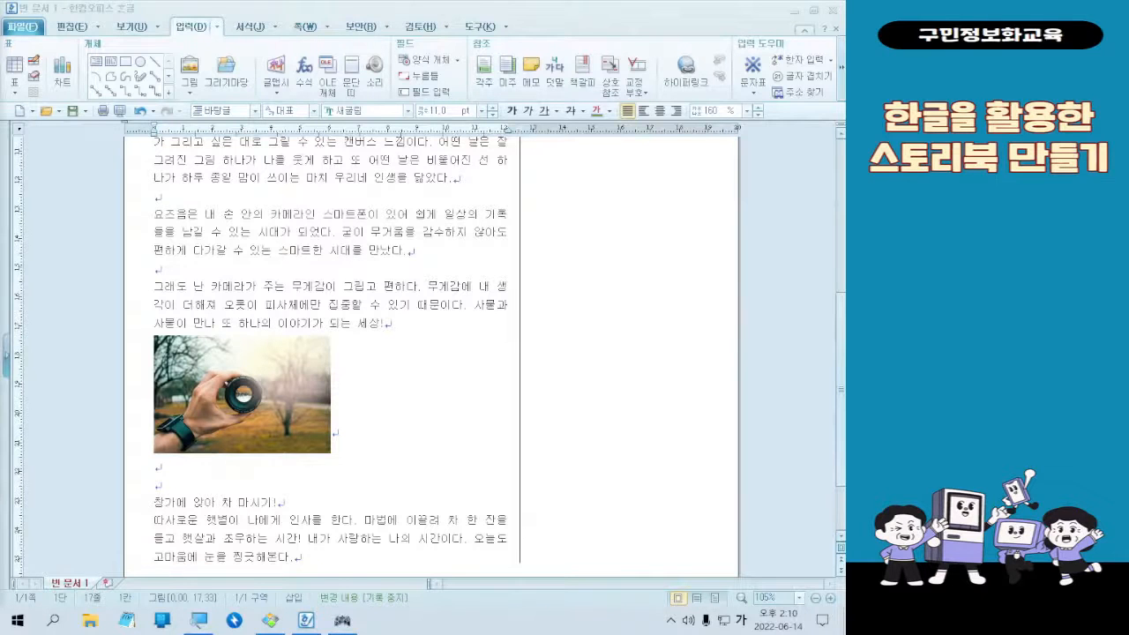
left_click(270, 620)
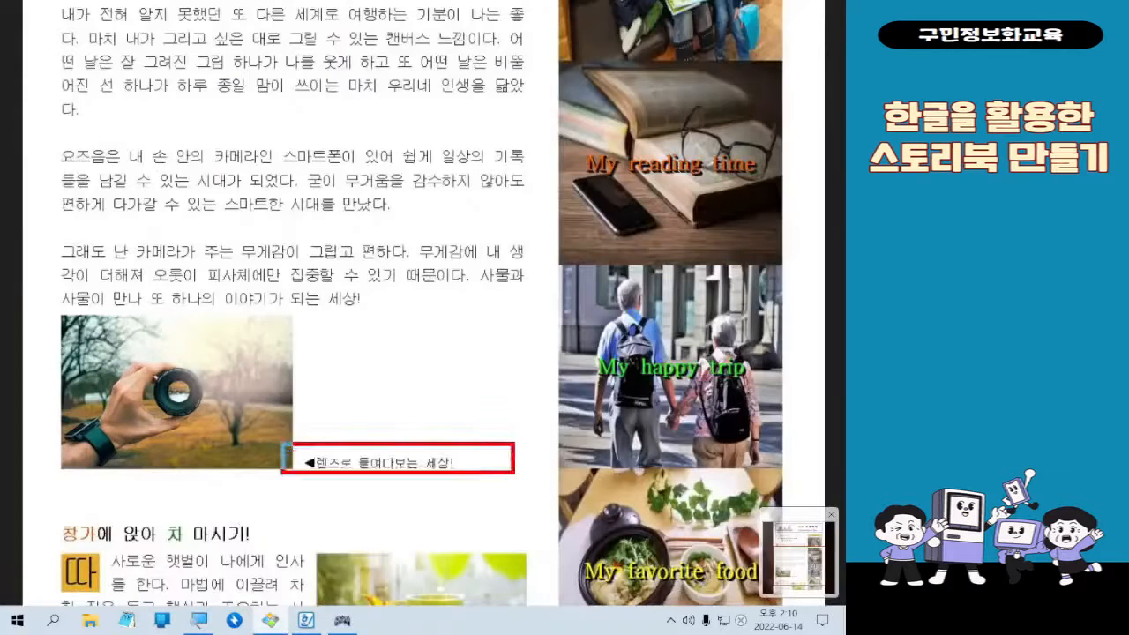
mouse_move(407, 404)
left_mouse_down()
mouse_move(427, 443)
mouse_move(478, 358)
left_mouse_up()
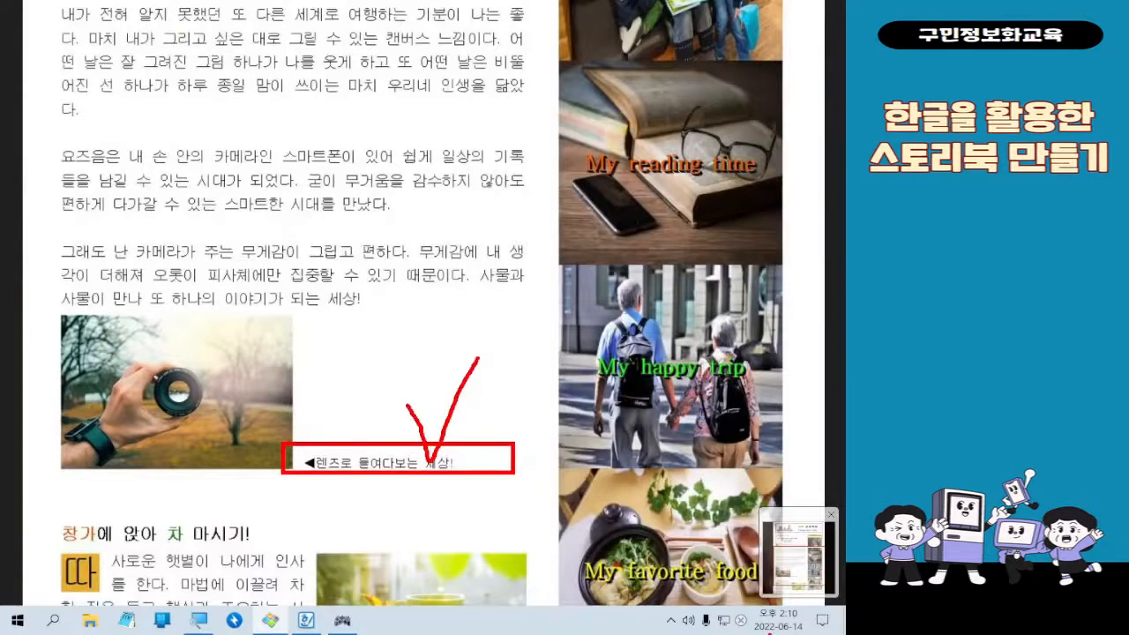
key("Escape")
mouse_move(792, 42)
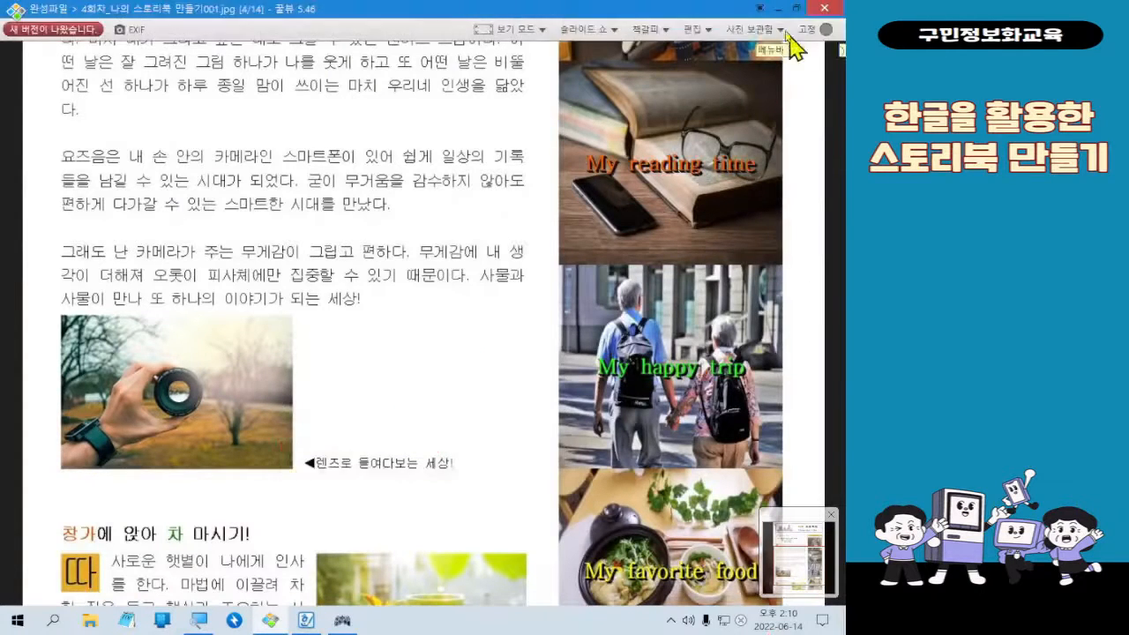
left_click(781, 7)
left_click(252, 395)
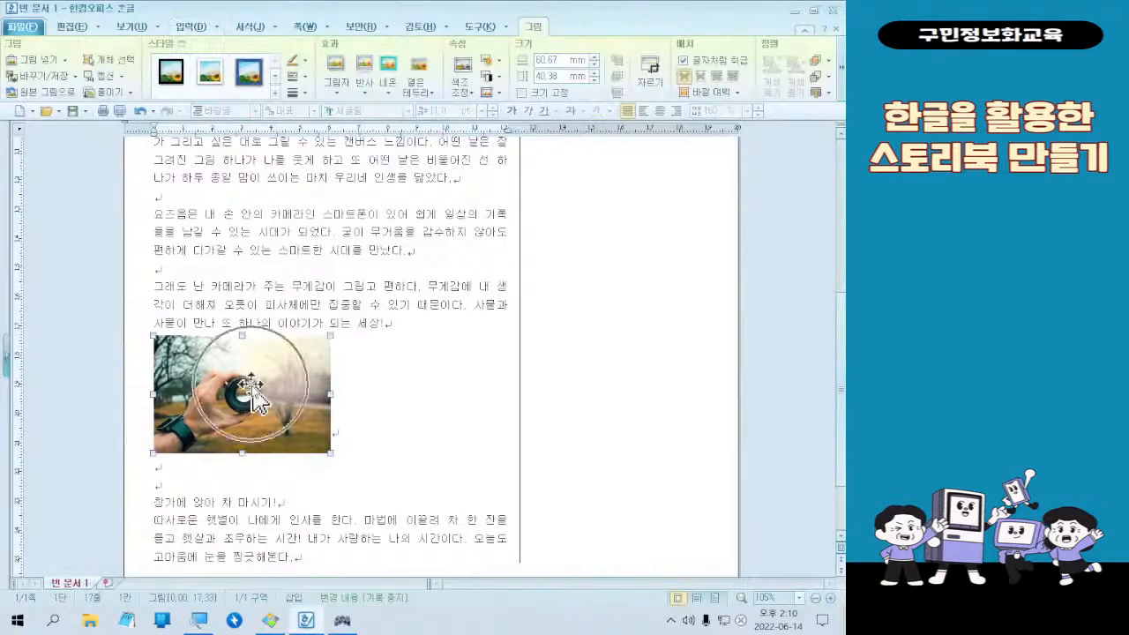
right_click(254, 397)
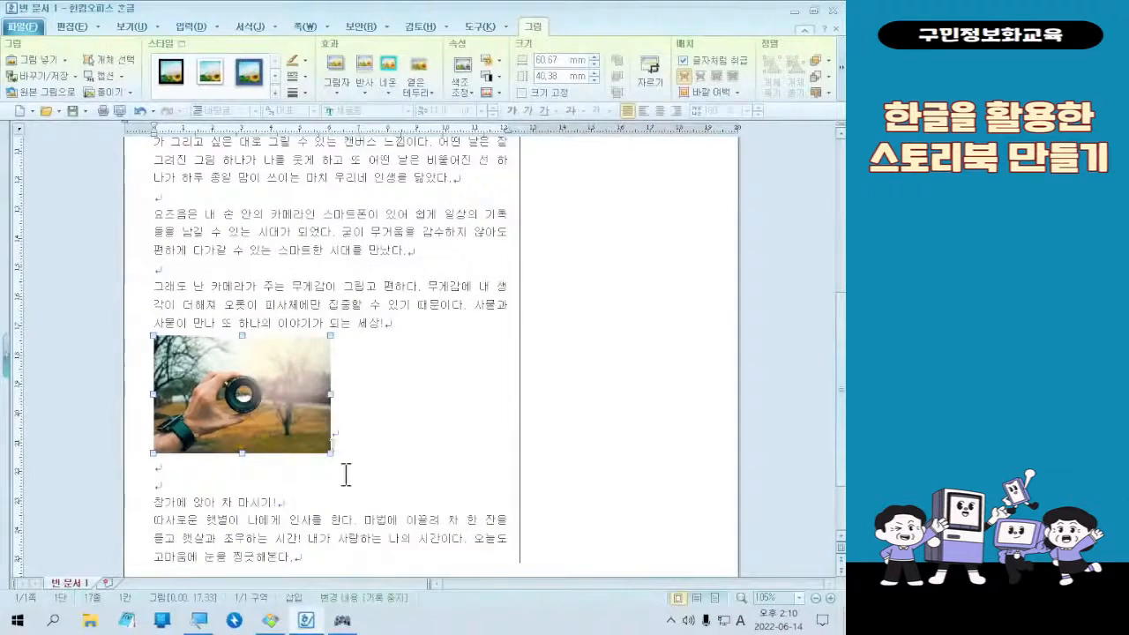
right_click(305, 360)
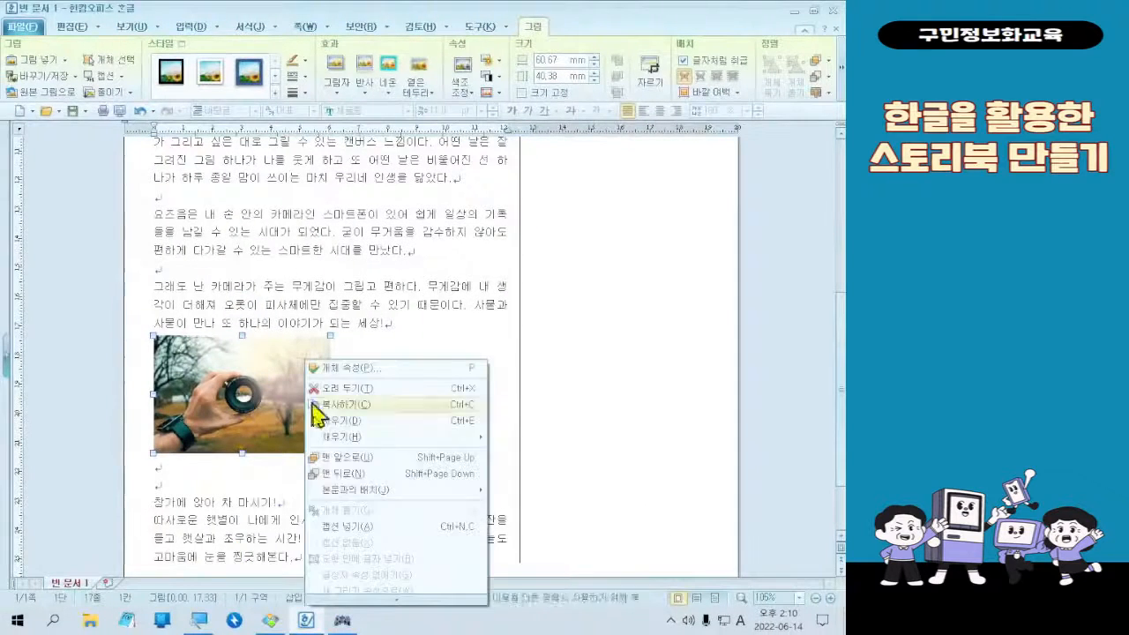
left_click(340, 526)
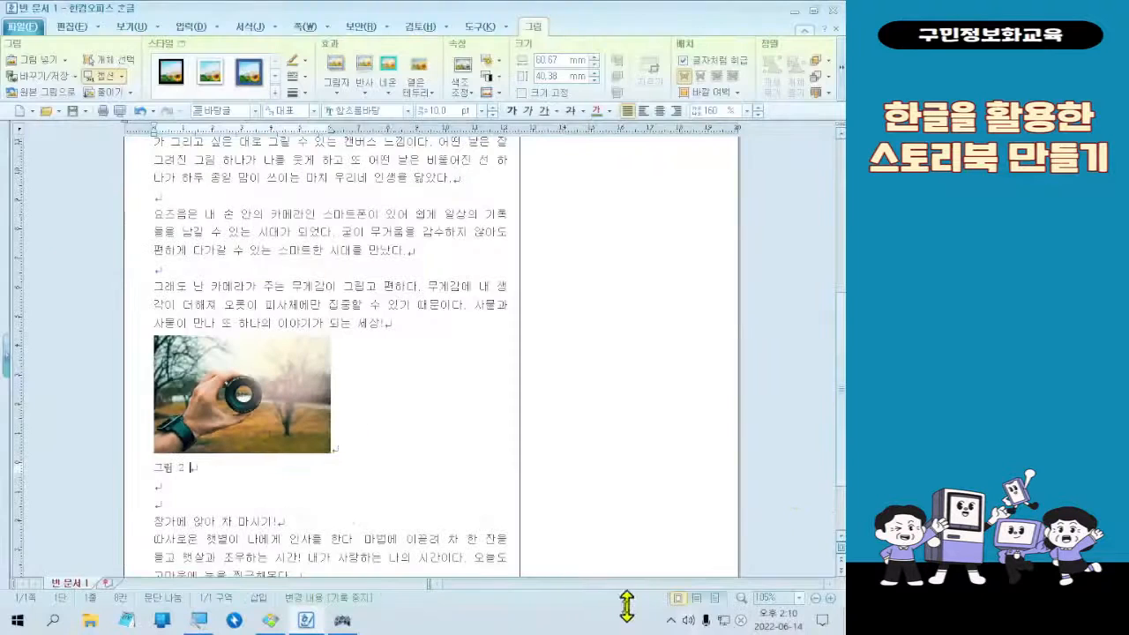
Step: Replace the default caption text below the lens picture with "렌즈로 들여다보는 세상!"
left_click(696, 598)
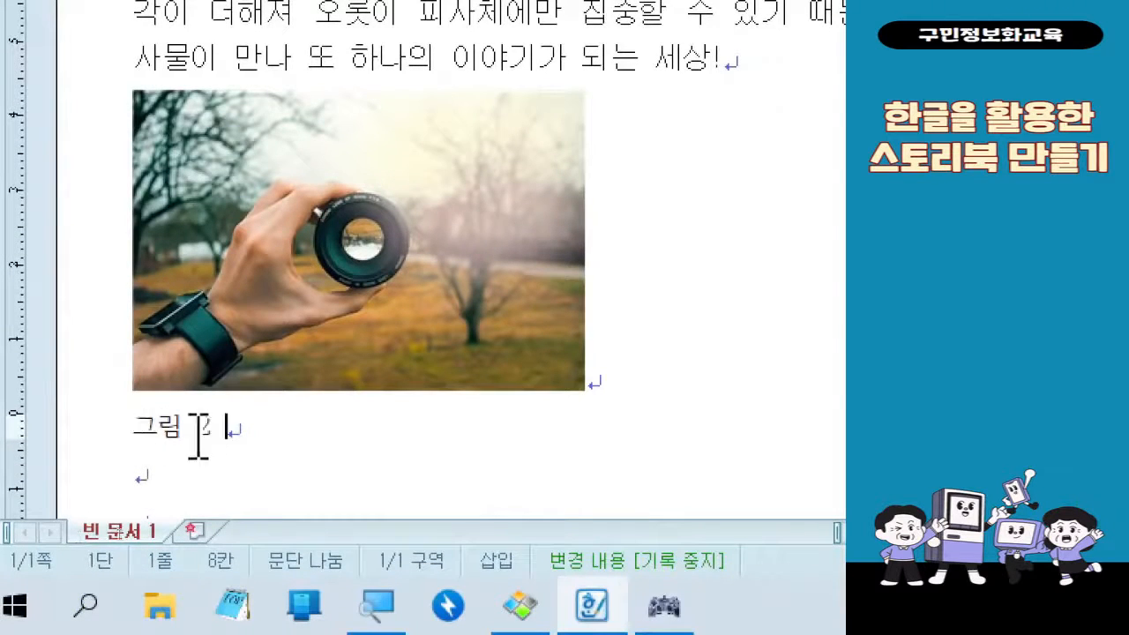
left_click_drag(133, 427, 193, 438)
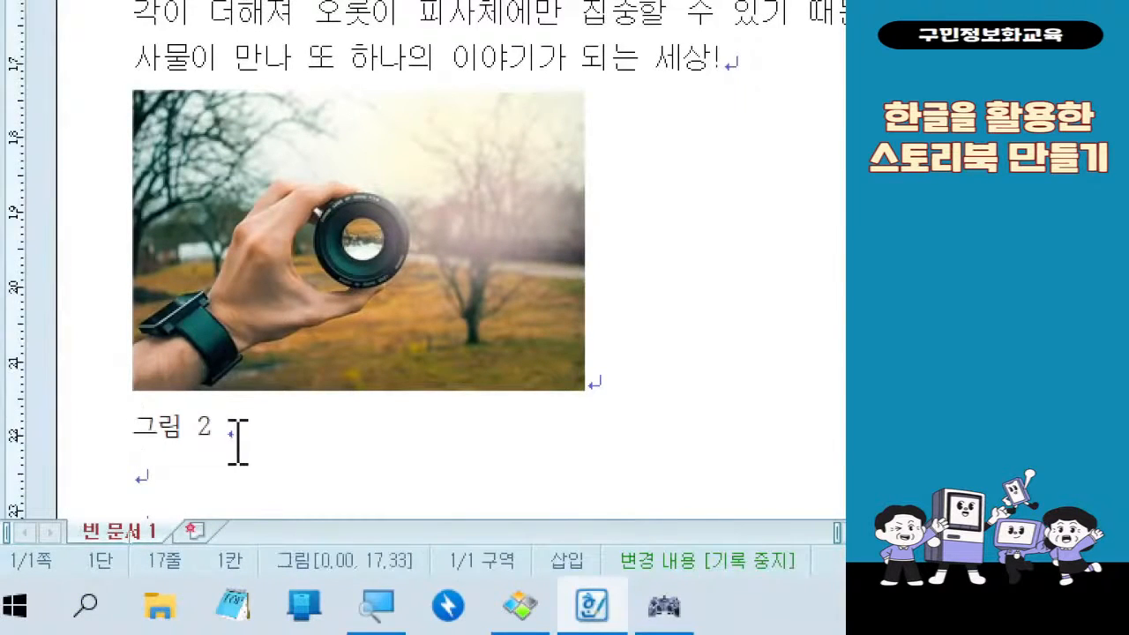
left_click(213, 429)
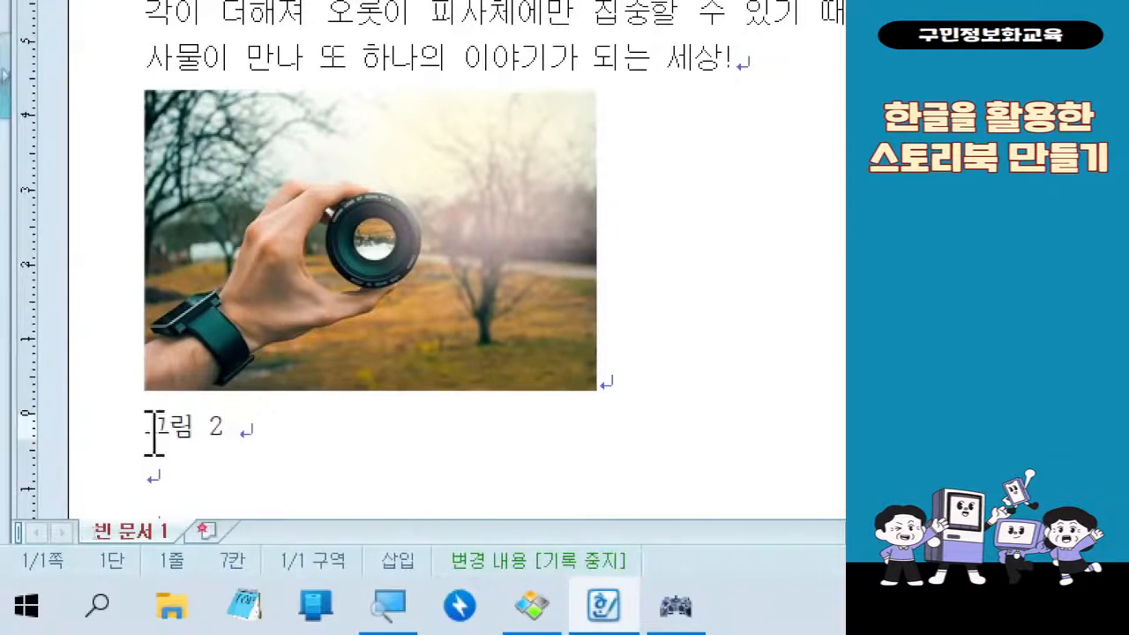
left_click(241, 433)
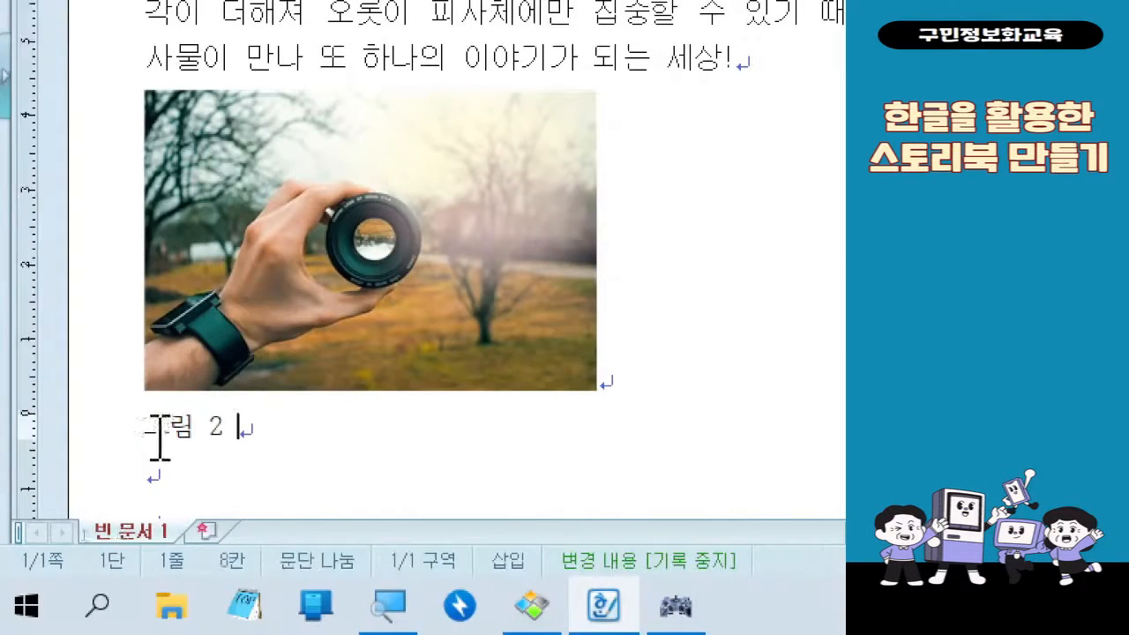
left_click_drag(165, 438, 228, 438)
left_click(227, 438)
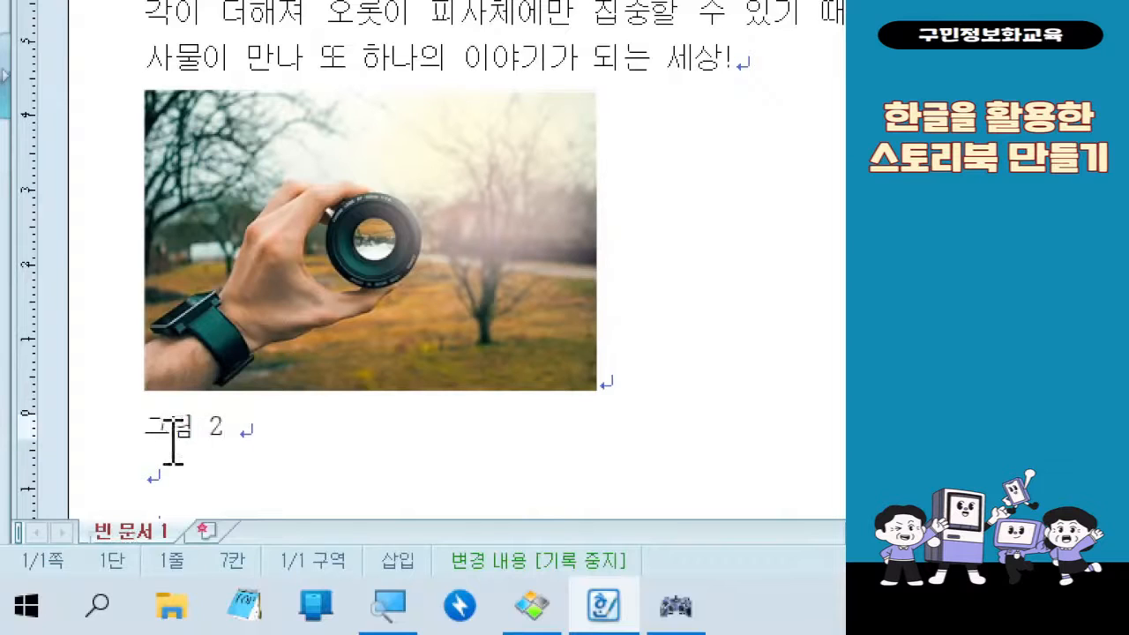
left_click_drag(148, 433, 232, 434)
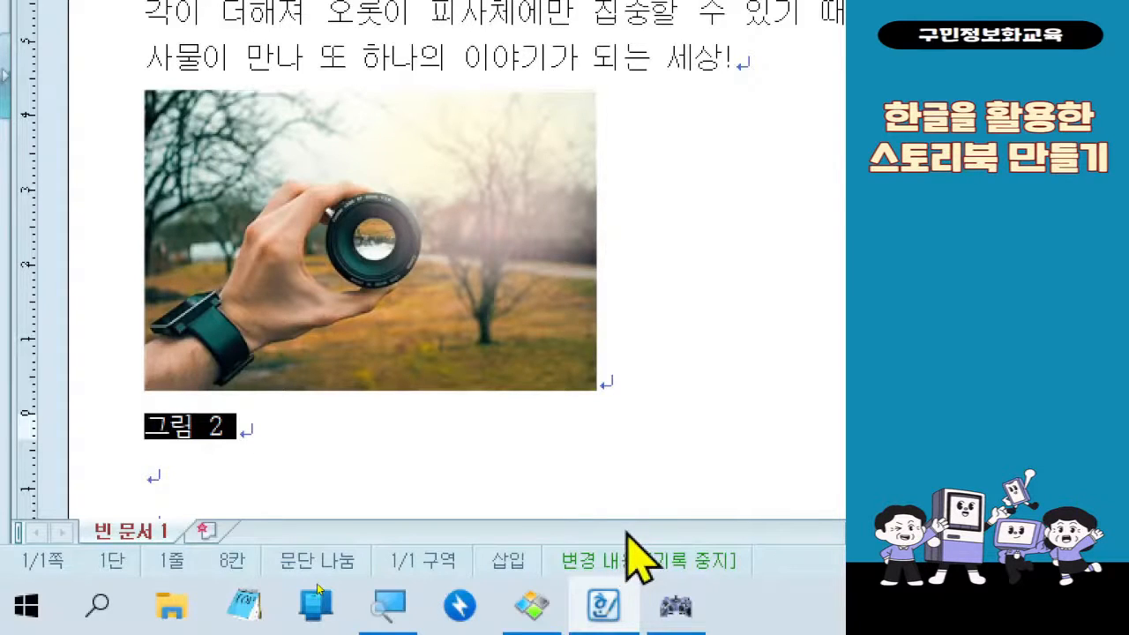
type("fps")
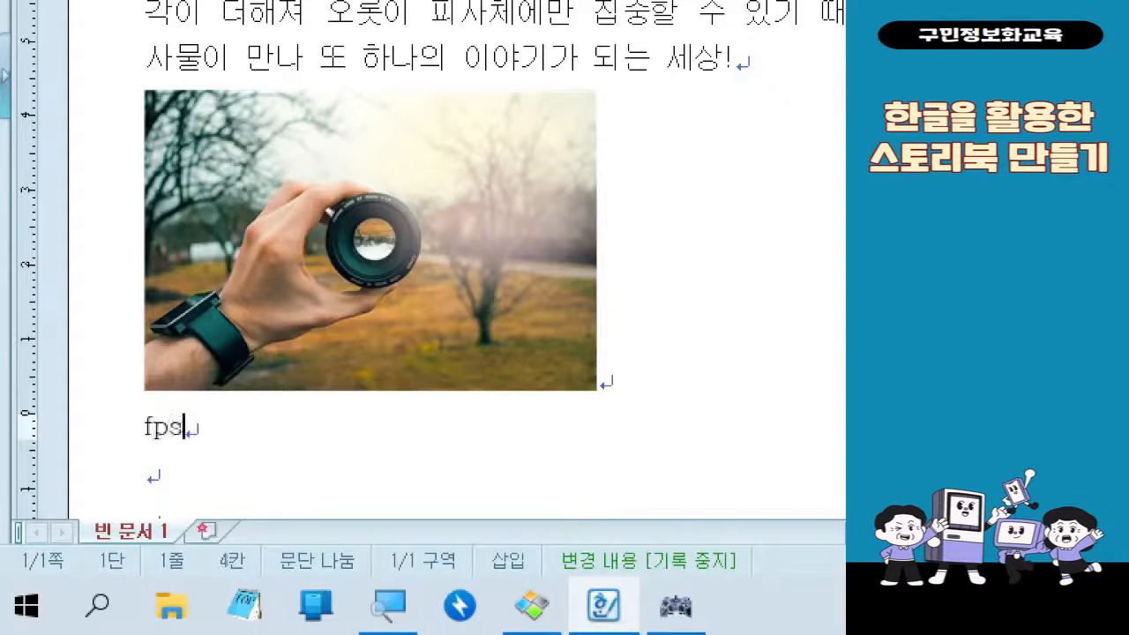
key("BackSpace")
key("BackSpace")
key("BackSpace")
type("렌즈")
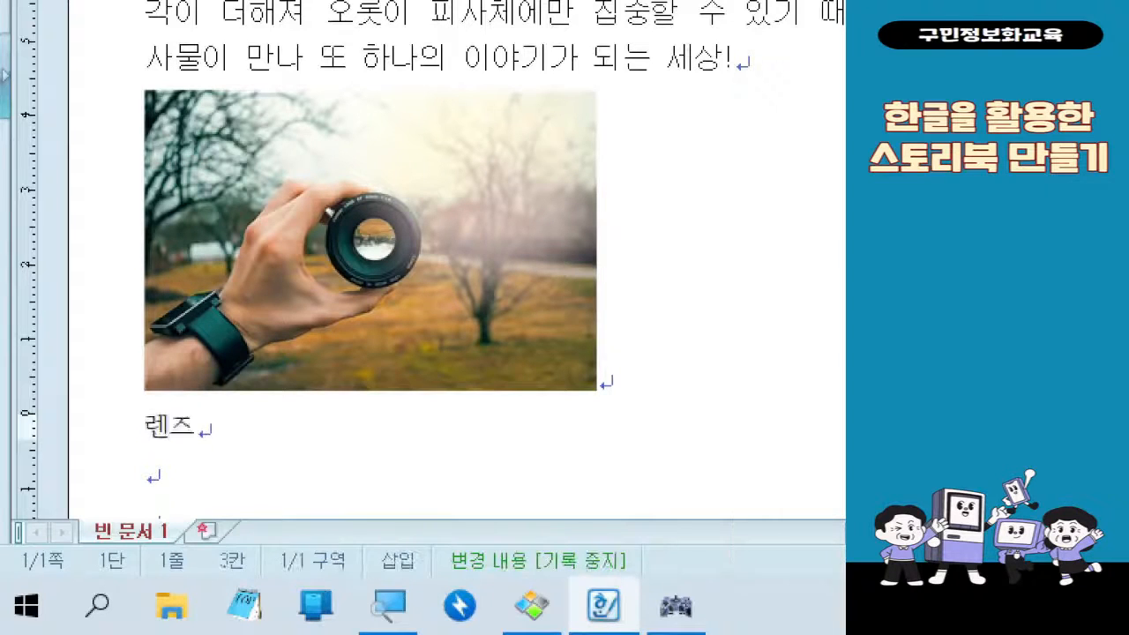
type("로 들")
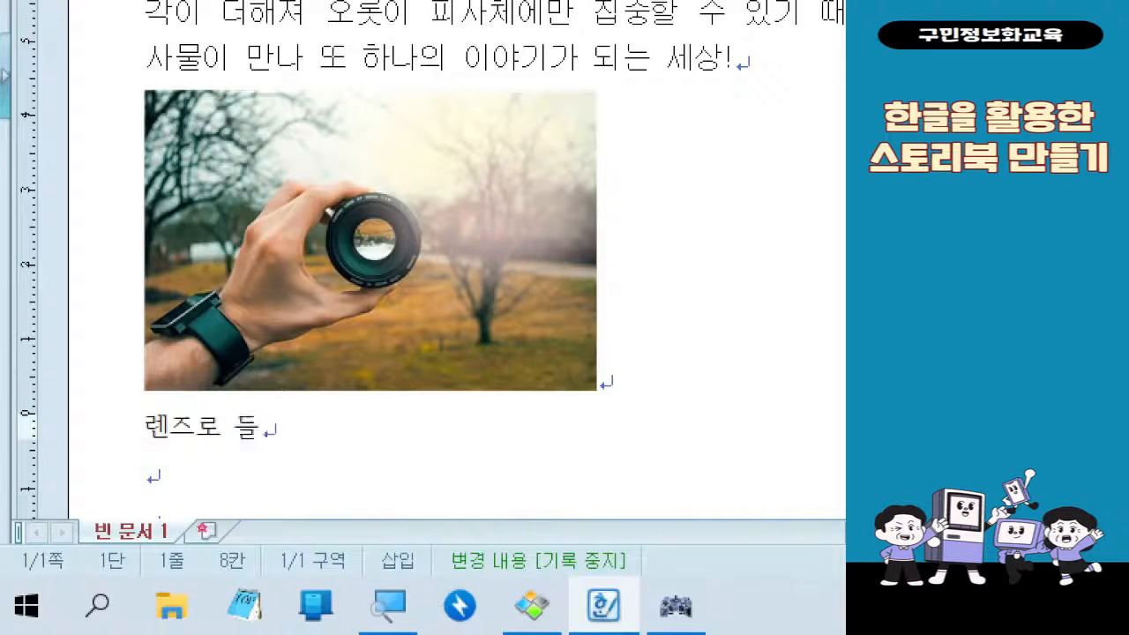
type("여다")
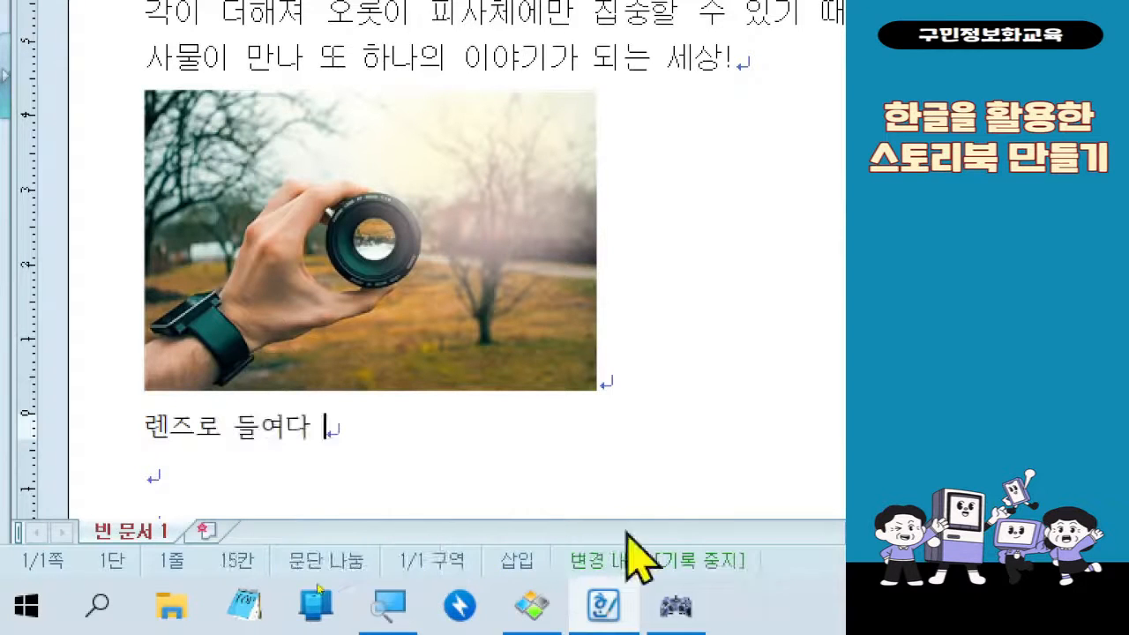
type("본는 새성")
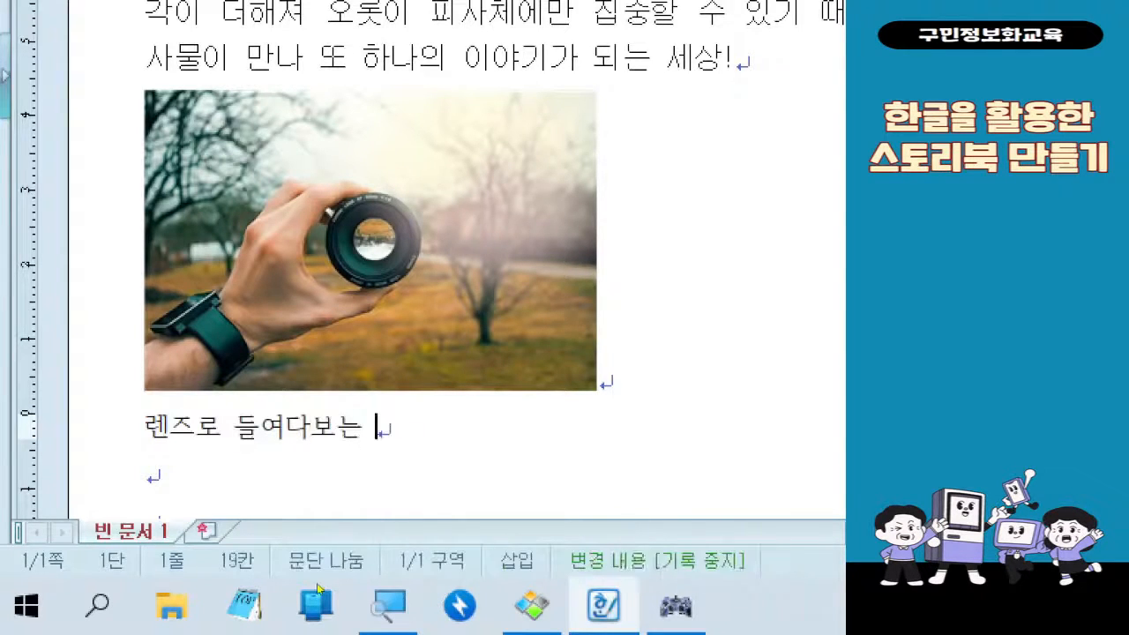
key("BackSpace")
key("BackSpace")
type("세상!")
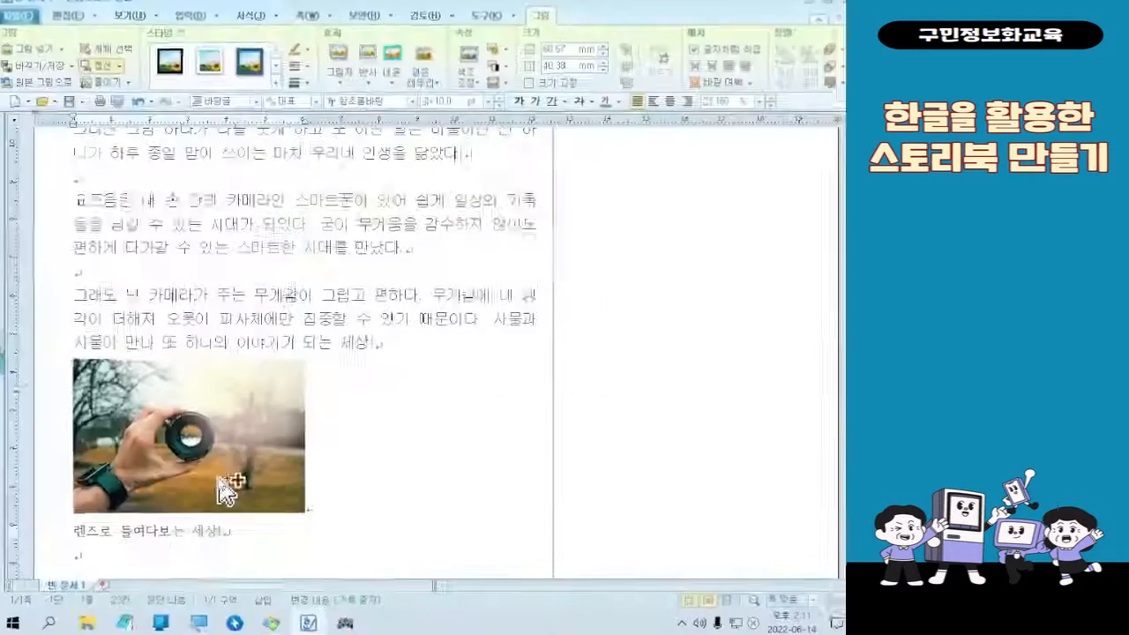
Step: Try moving the lens picture with its caption above the last paragraph of the camera article, and undo the move
left_click(390, 319)
left_click_drag(198, 477, 139, 280)
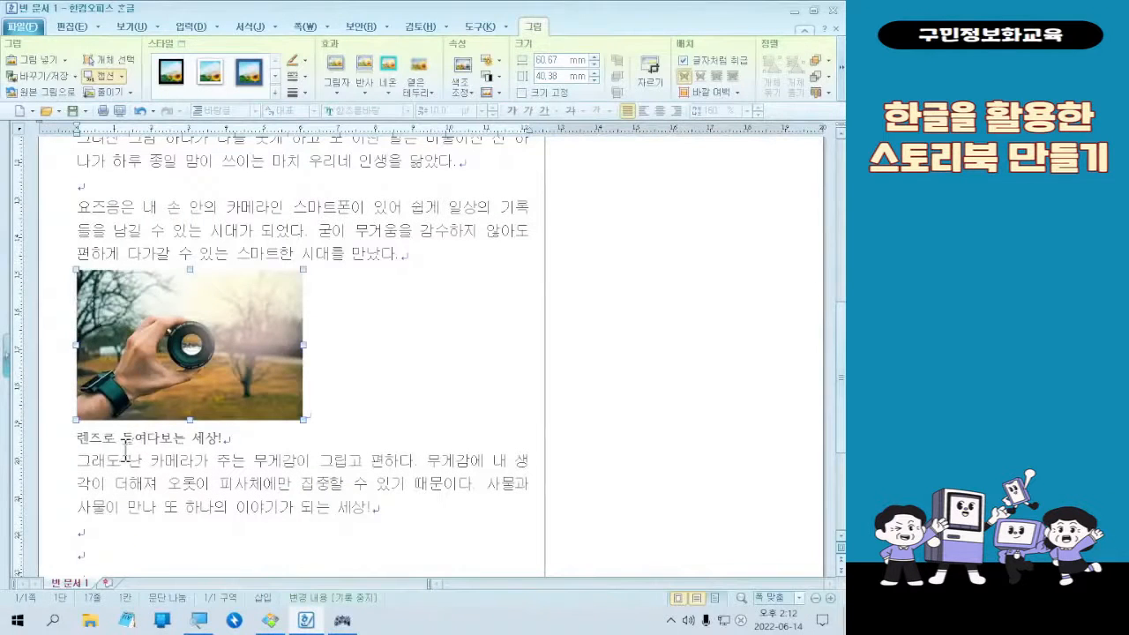
left_click(142, 109)
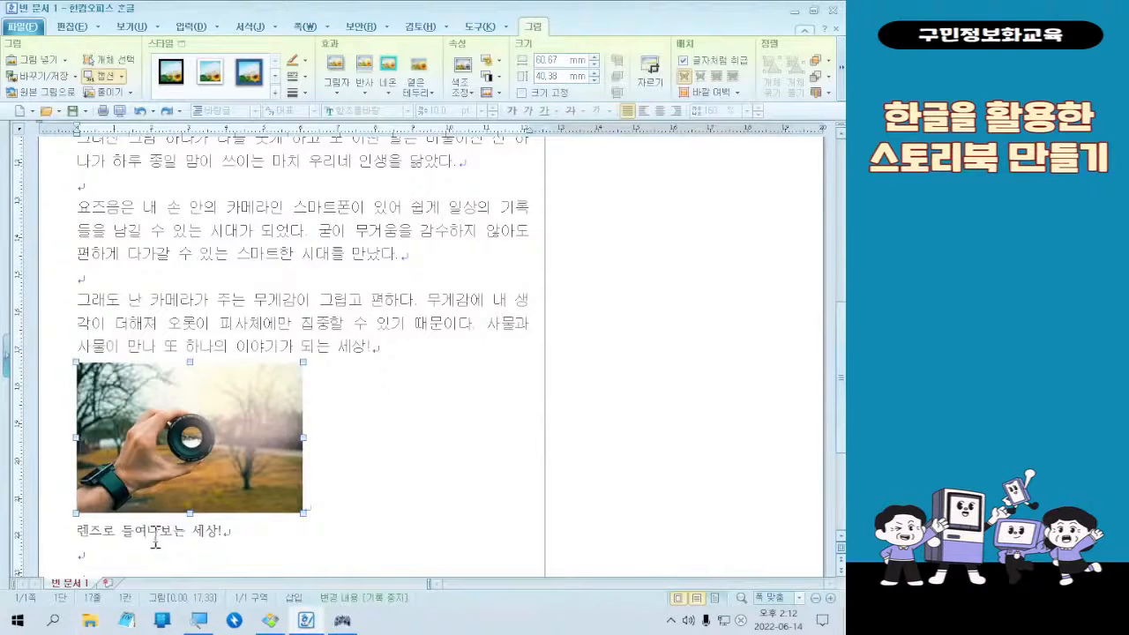
Step: Insert the ◀ symbol from the 기호2 set of the 사용자 문자표 at the start of the lens picture's caption, followed by a space
left_click(153, 535)
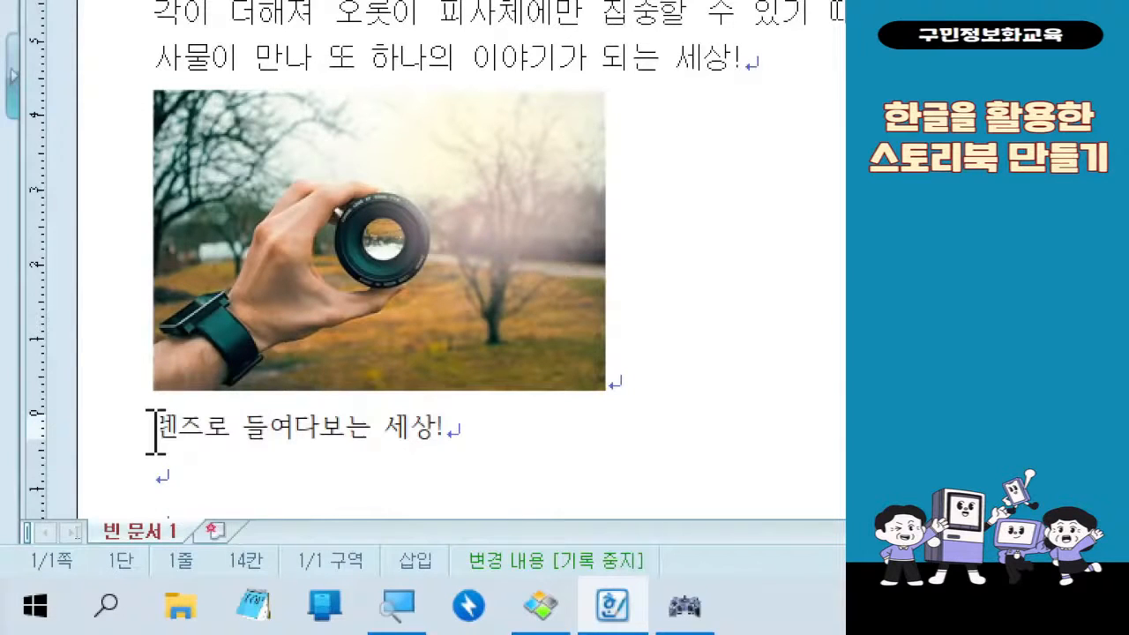
right_click(155, 432)
key("Escape")
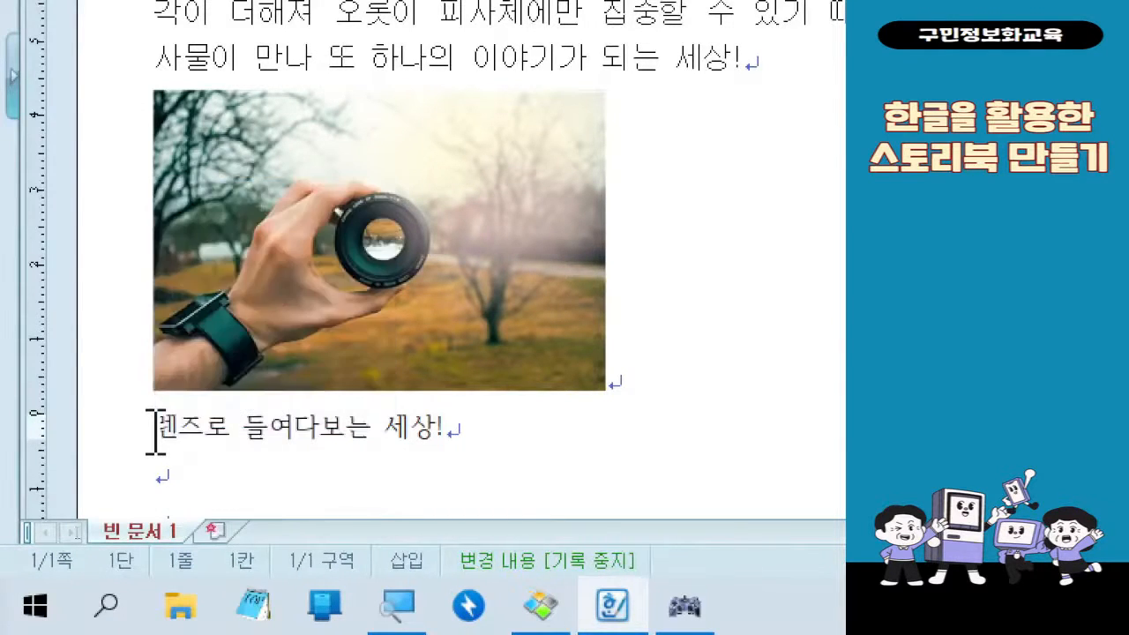
right_click(156, 427)
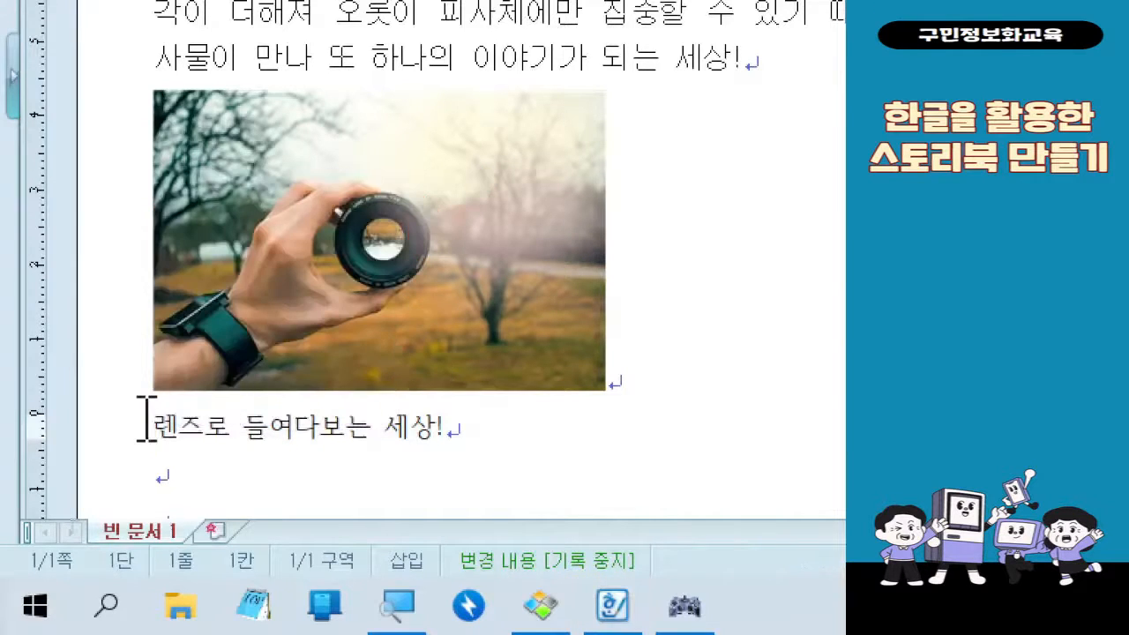
right_click(146, 419)
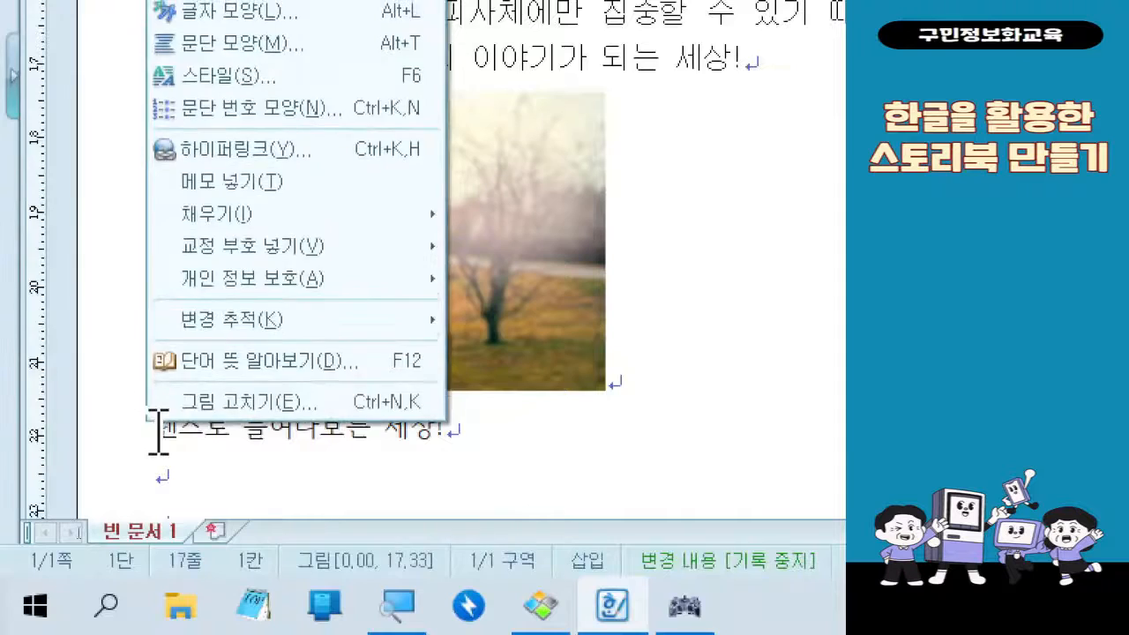
right_click(146, 427)
left_click(261, 227)
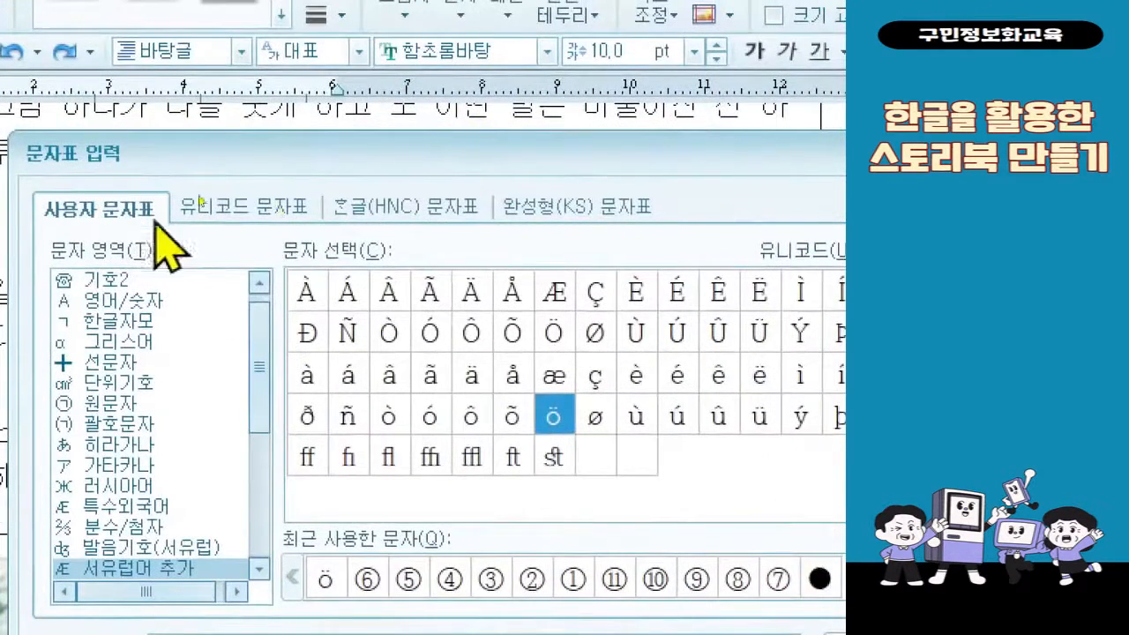
left_click(120, 219)
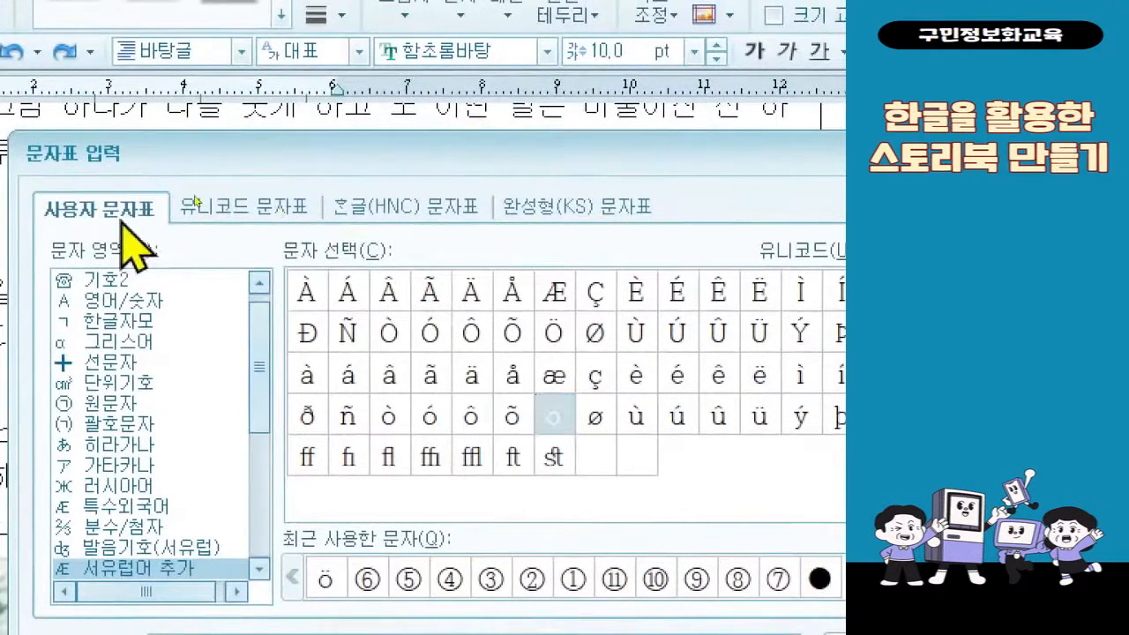
left_click(164, 280)
scroll(164, 284, "up", 1)
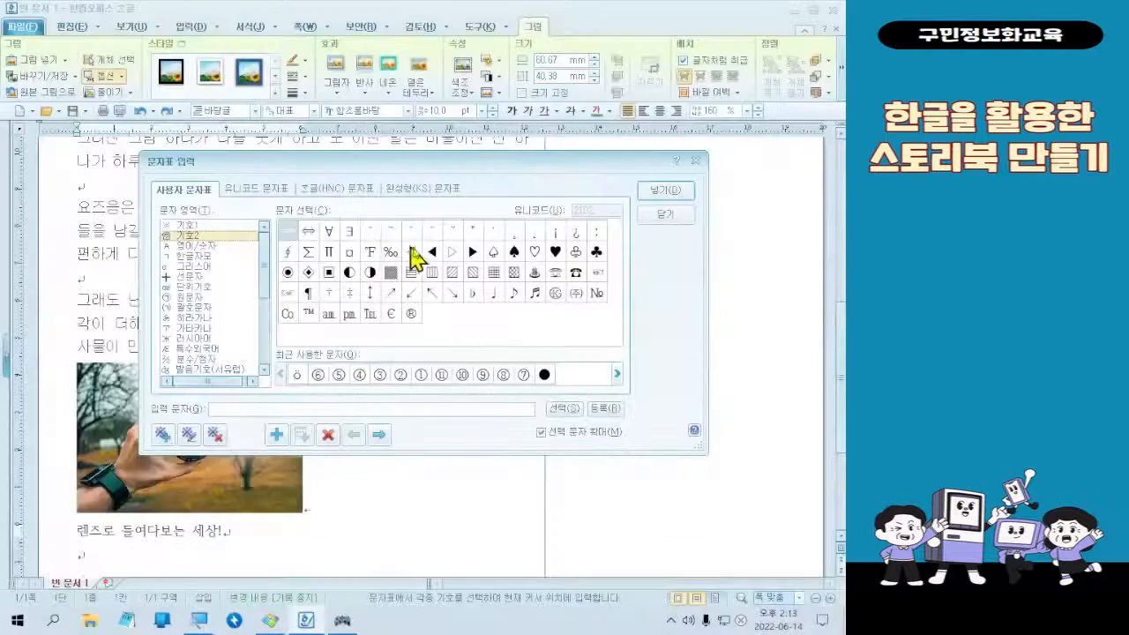
left_click(594, 342)
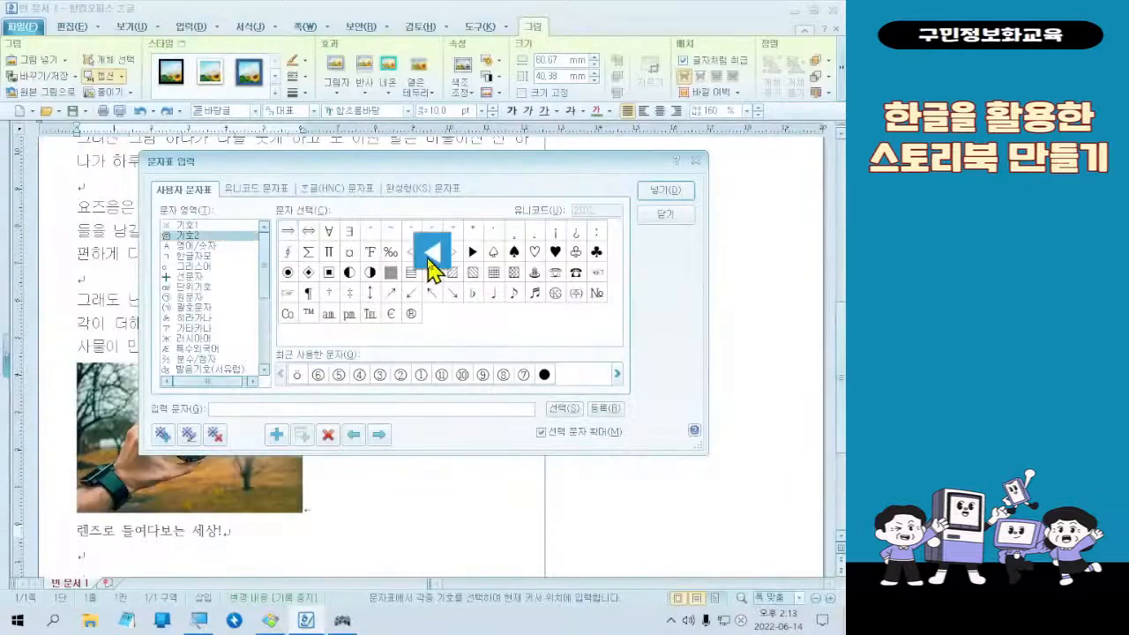
left_click(644, 191)
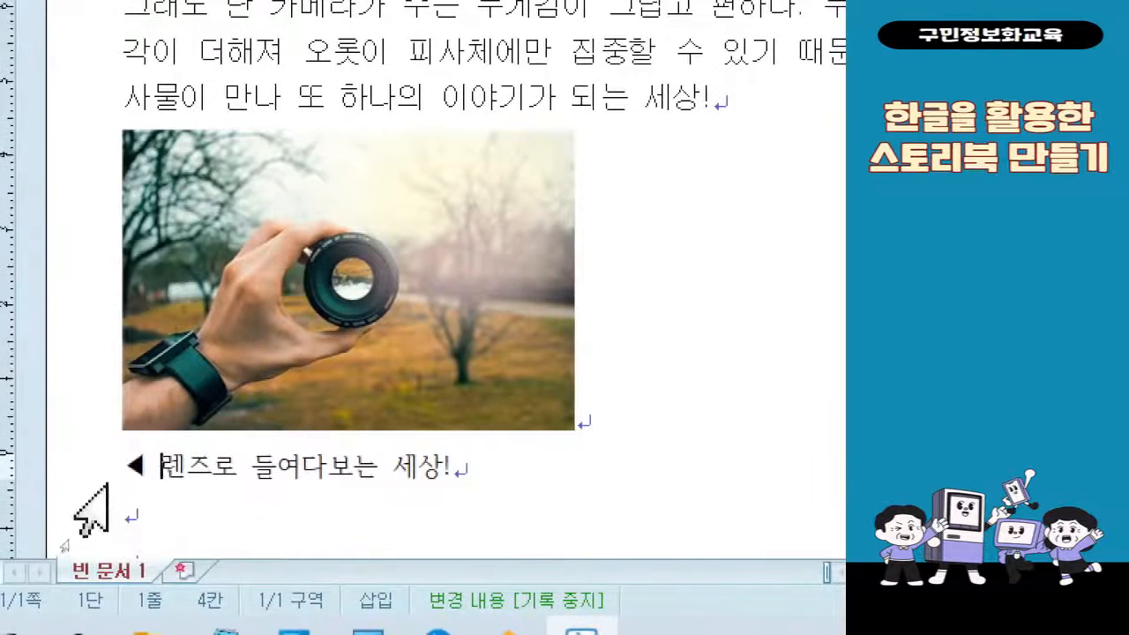
Step: Change the font of the lens picture's whole caption, including the ◀ symbol, to 새굴림
left_click_drag(131, 466, 286, 468)
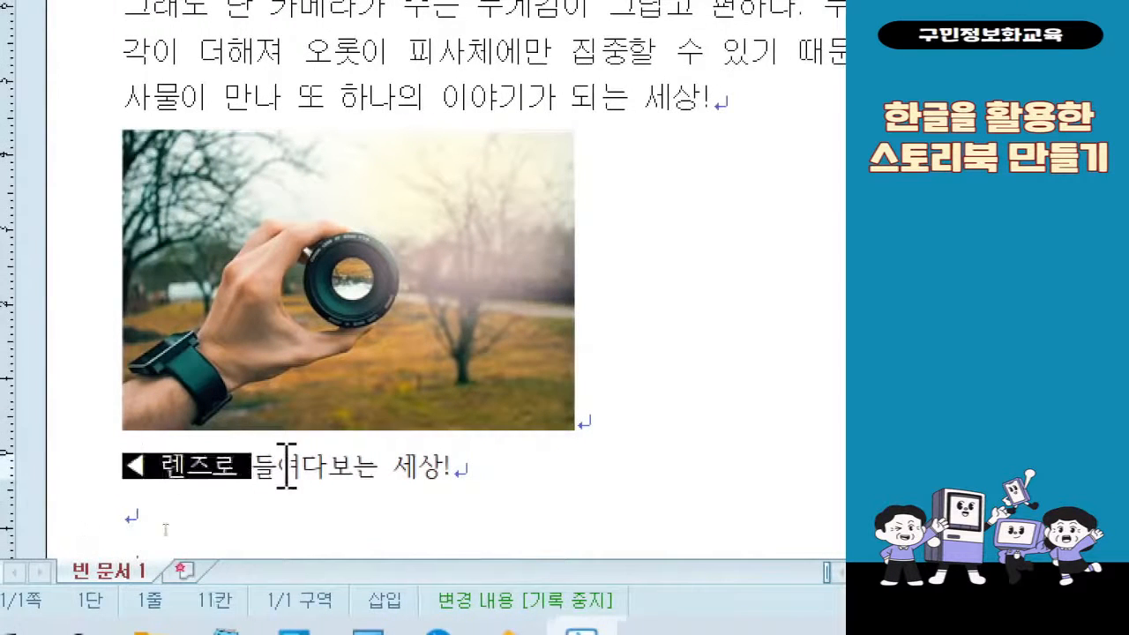
left_click(447, 467)
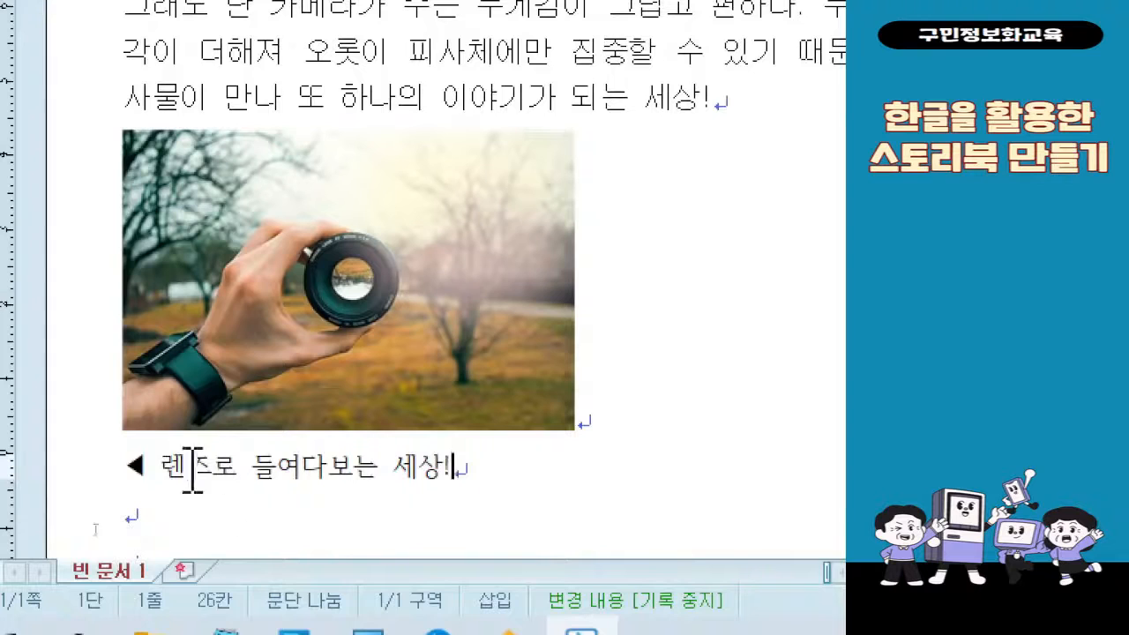
left_click_drag(130, 465, 469, 456)
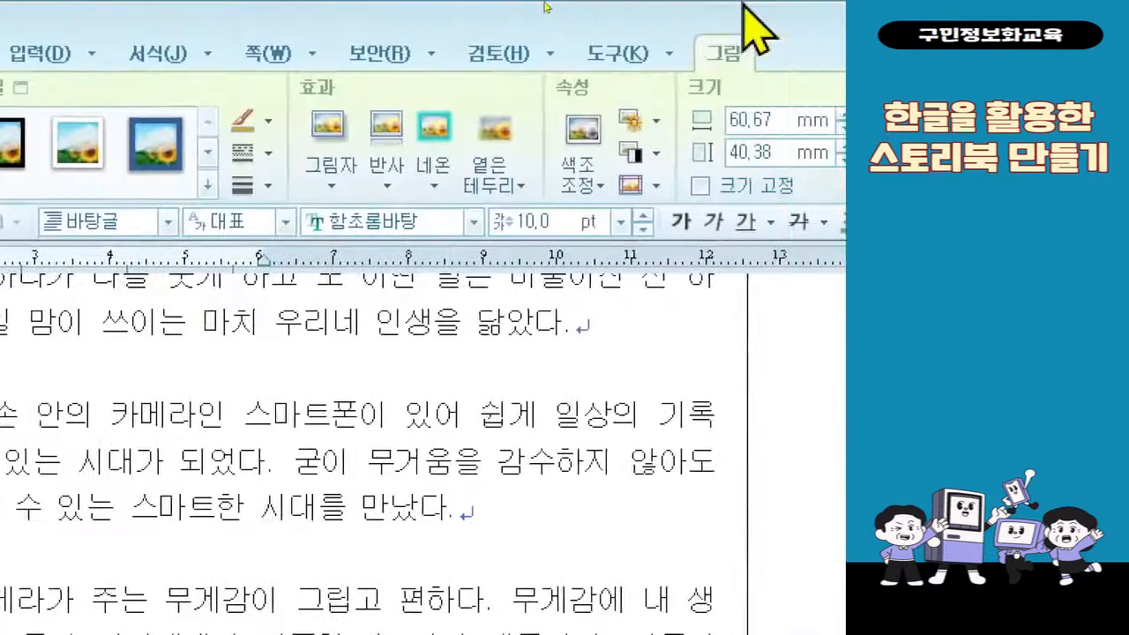
left_click(400, 221)
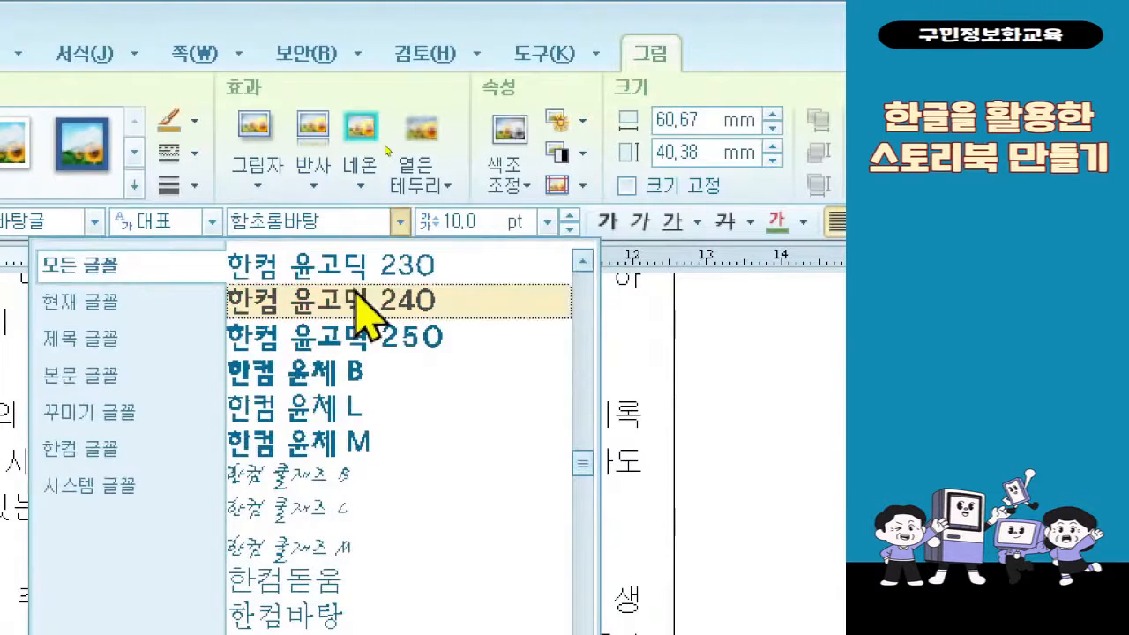
scroll(366, 315, "up", 9)
scroll(365, 315, "up", 6)
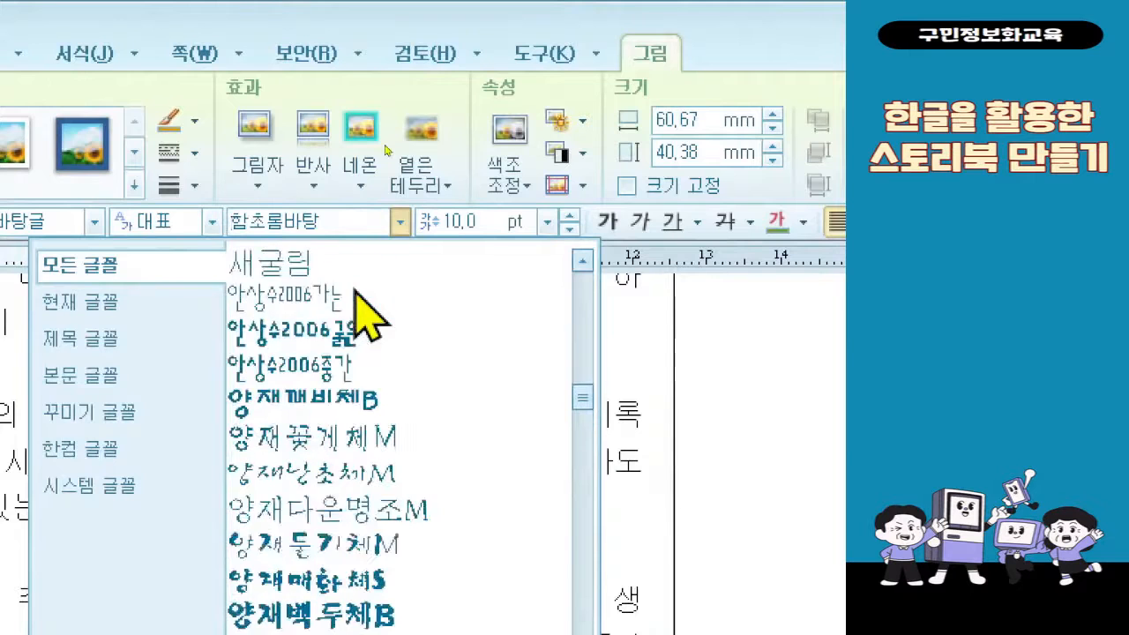
left_click(372, 269)
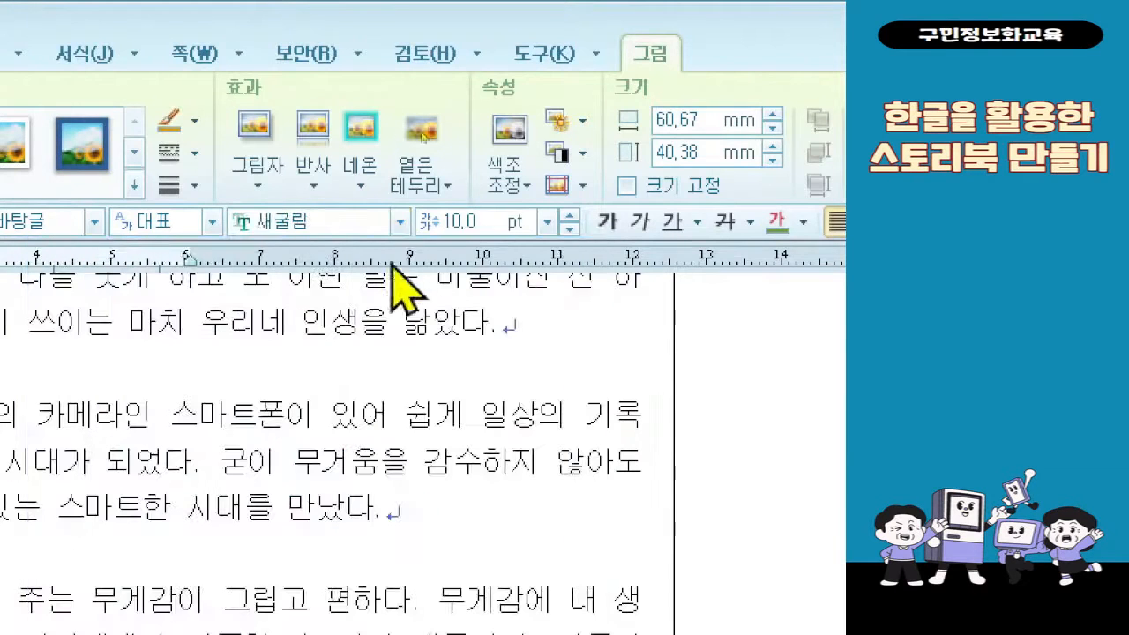
Step: Set the font size of the selected lens caption to 9 pt
left_click(548, 221)
left_click(502, 349)
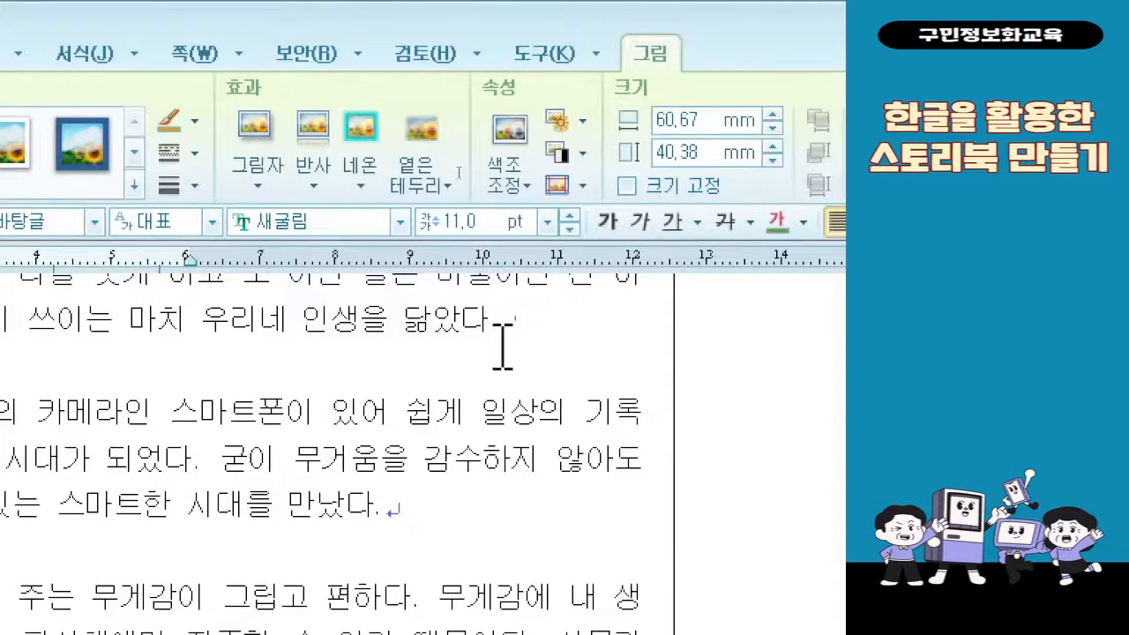
left_click(548, 222)
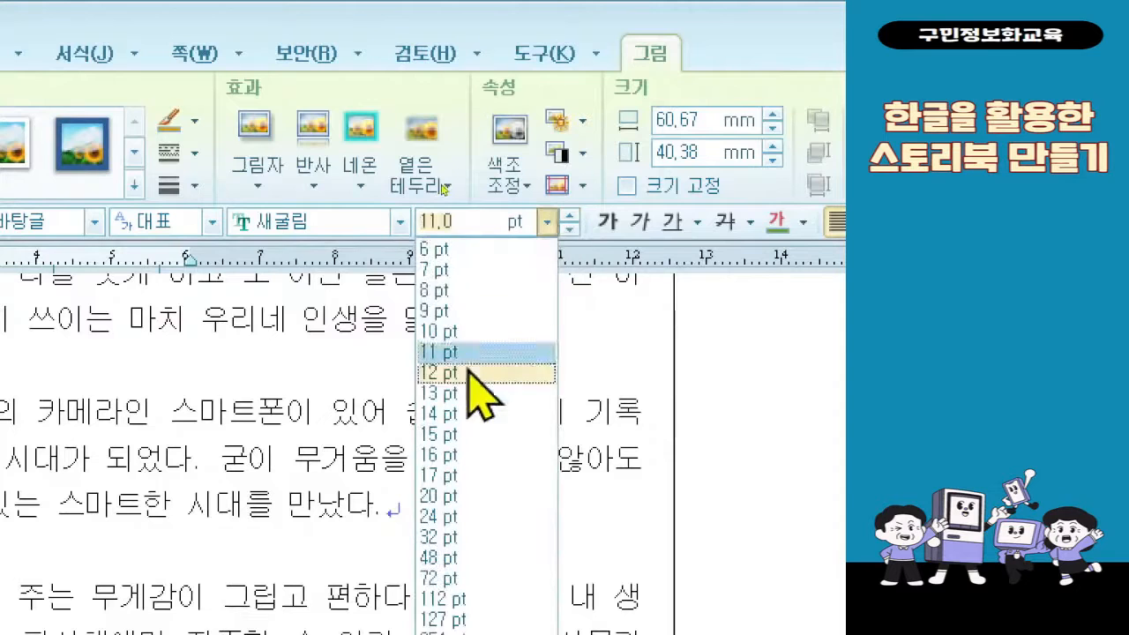
left_click(476, 311)
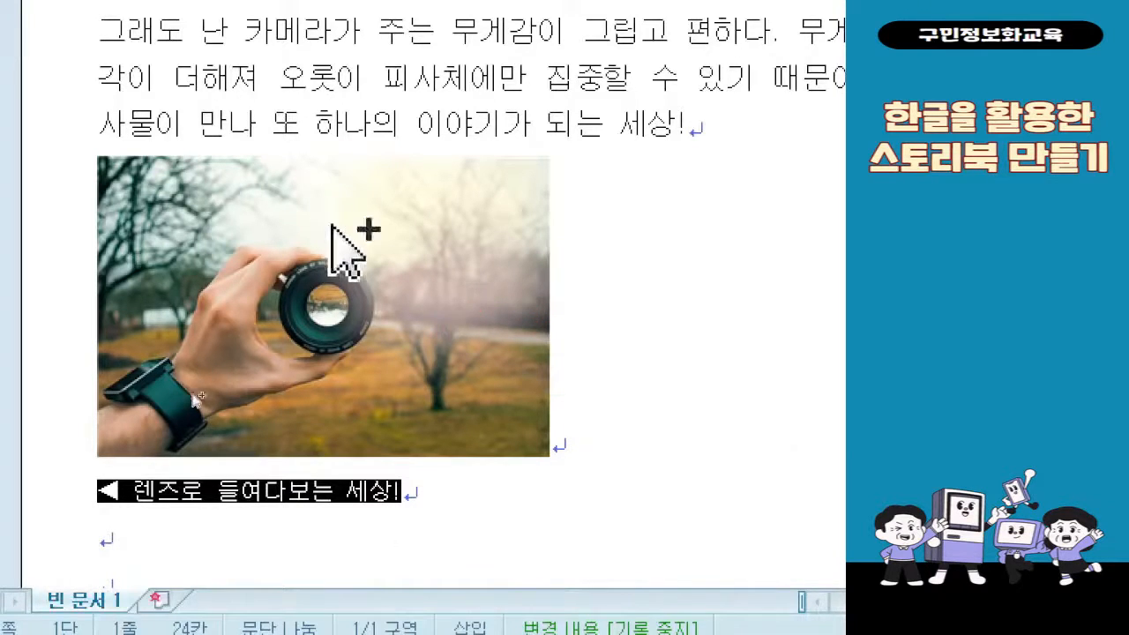
Step: Place the lens picture's caption at its right/bottom position and set the caption size to 40 mm
left_click_drag(332, 226, 317, 435)
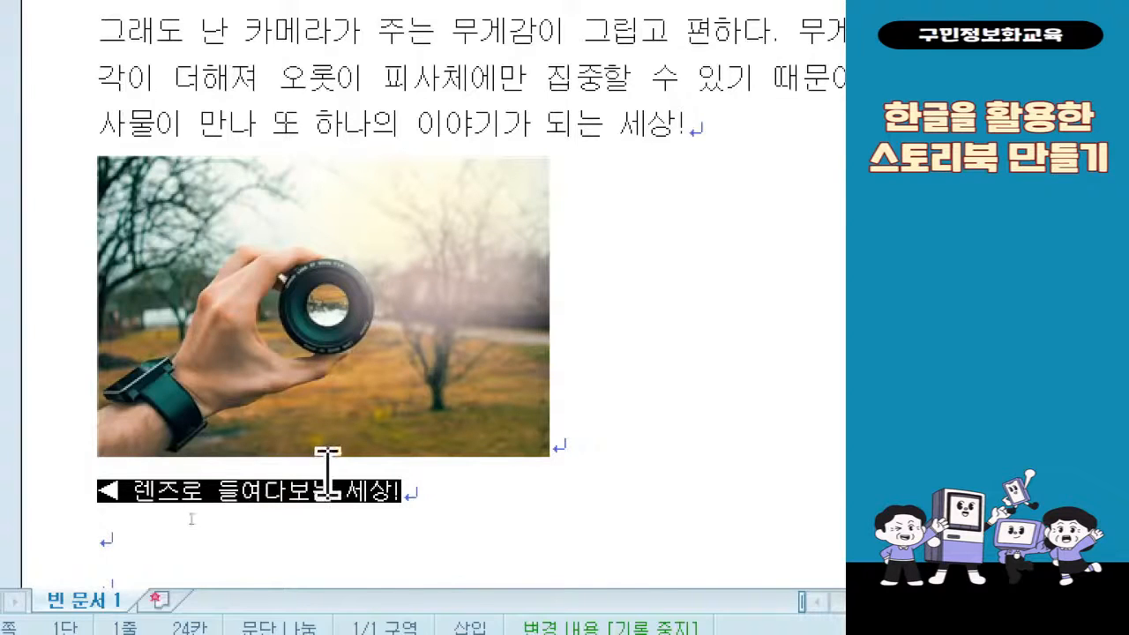
double_click(332, 287)
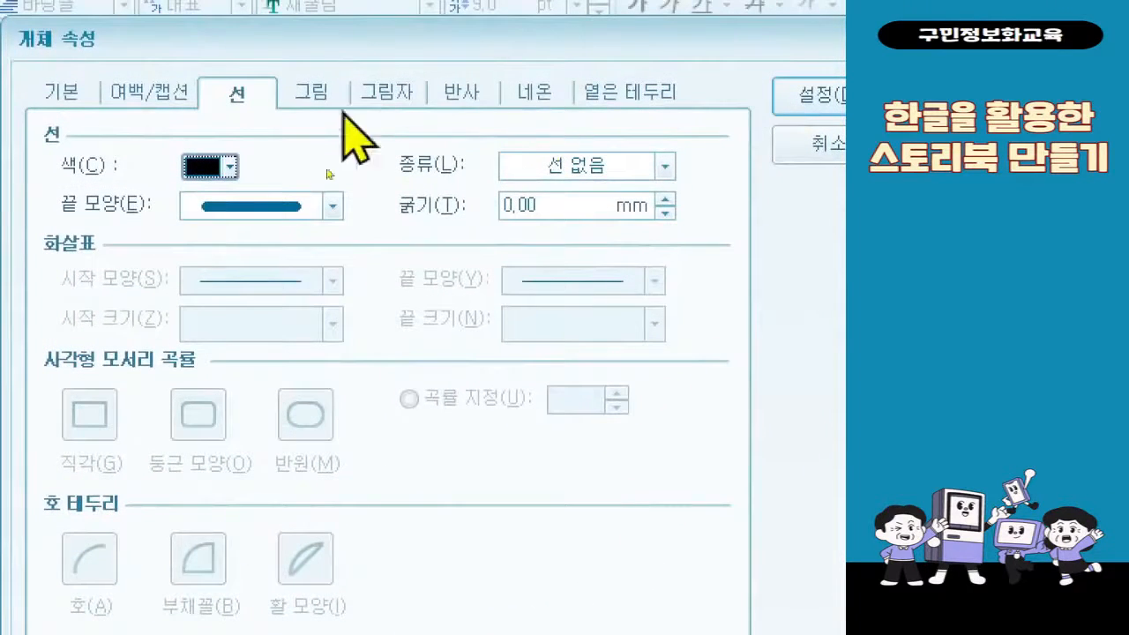
left_click(183, 95)
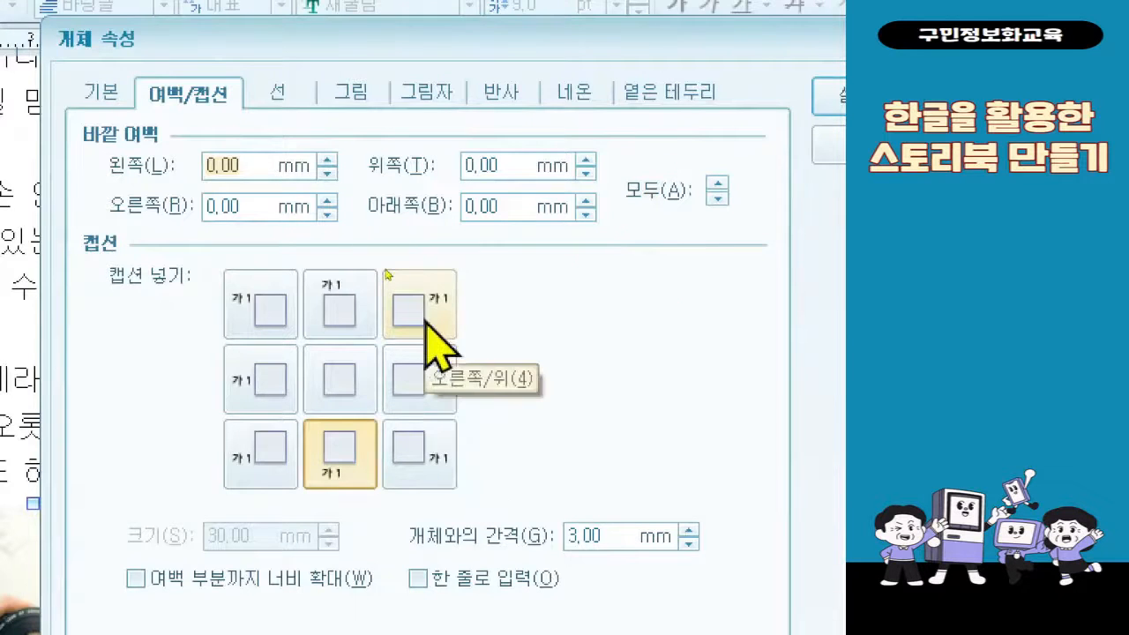
type("3")
key("BackSpace")
type("0.00")
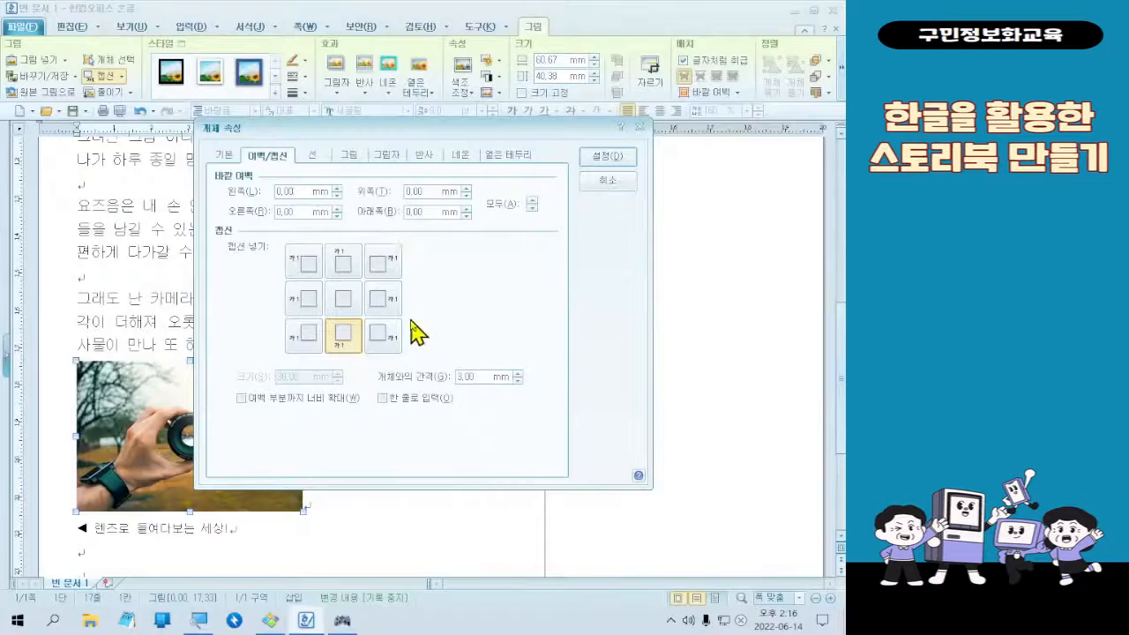
left_click(384, 334)
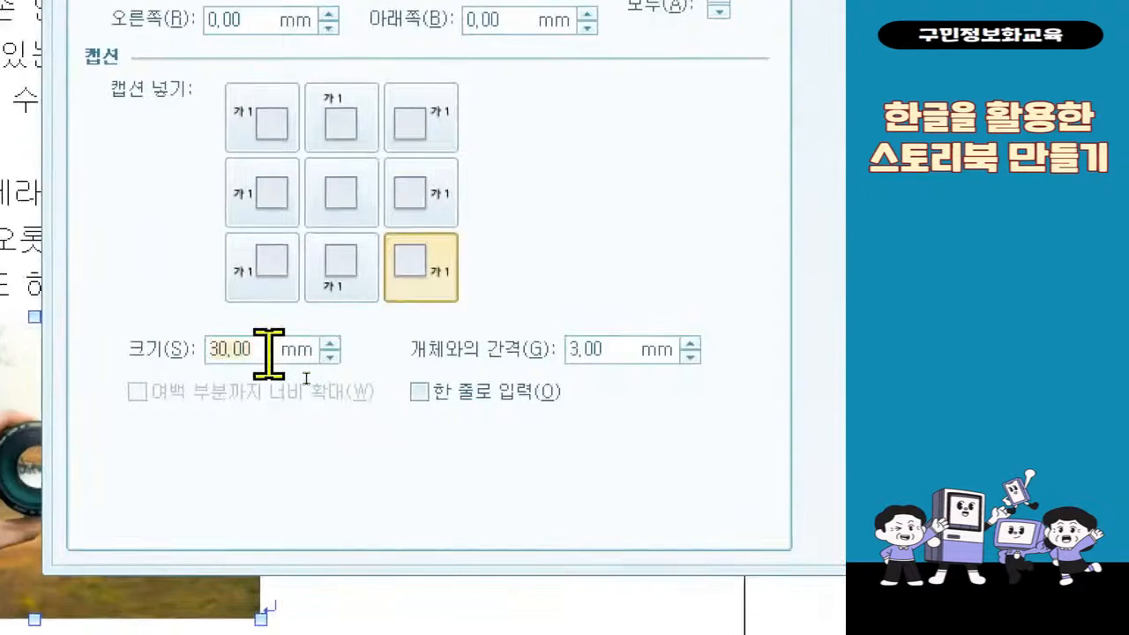
type("40")
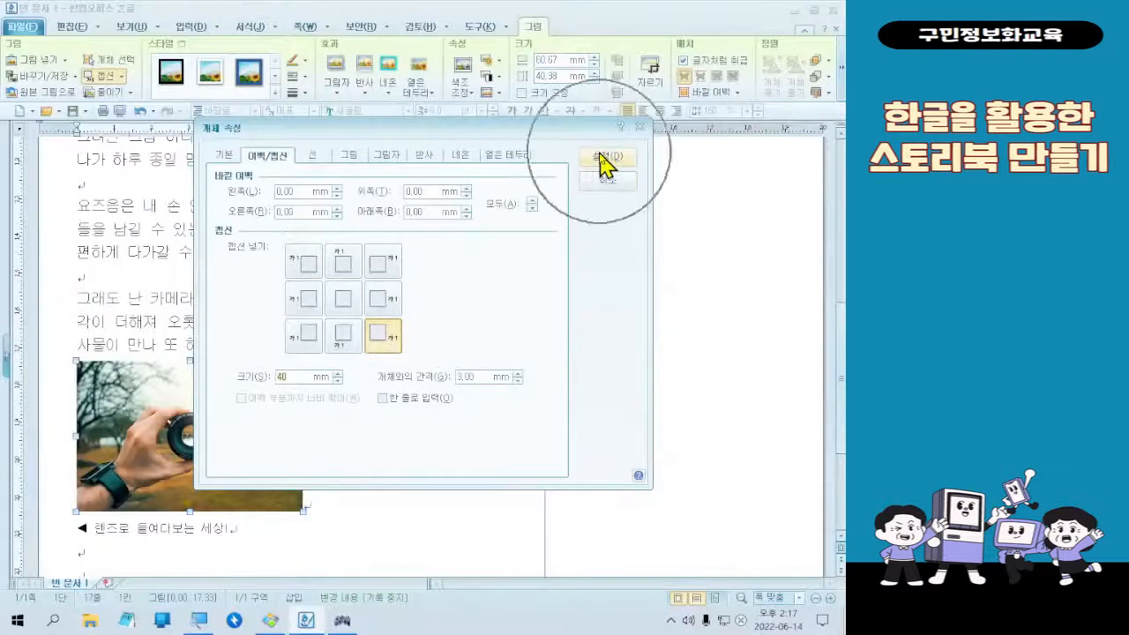
left_click(607, 159)
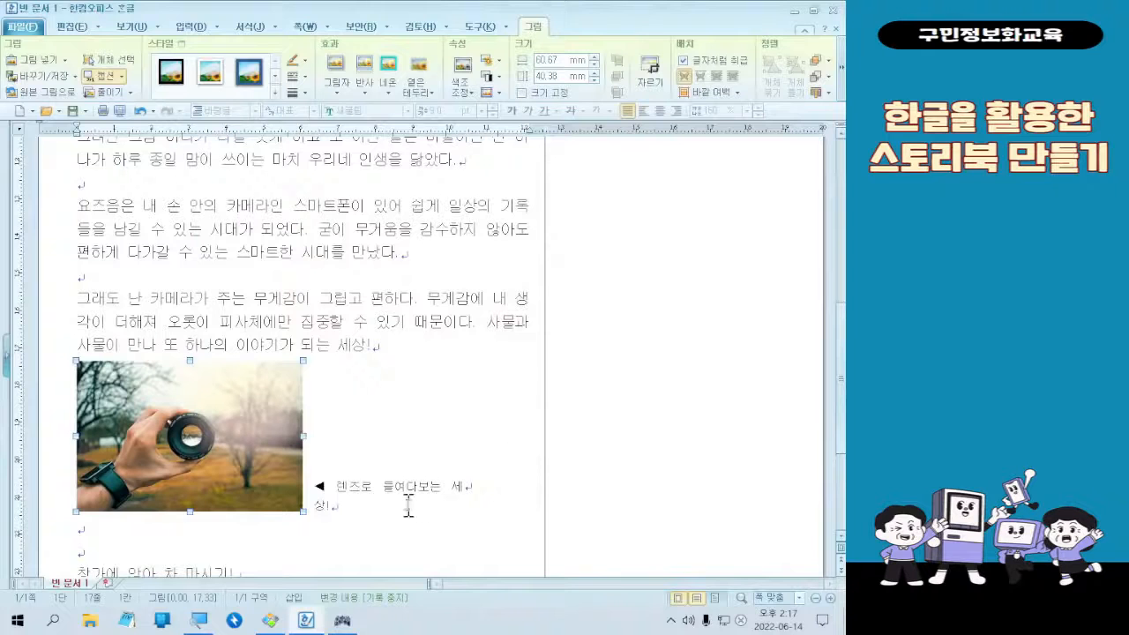
Step: Reduce the blank lines between the lens picture and the heading "창가에 앉아 차 마시기!" to one
left_click(475, 486)
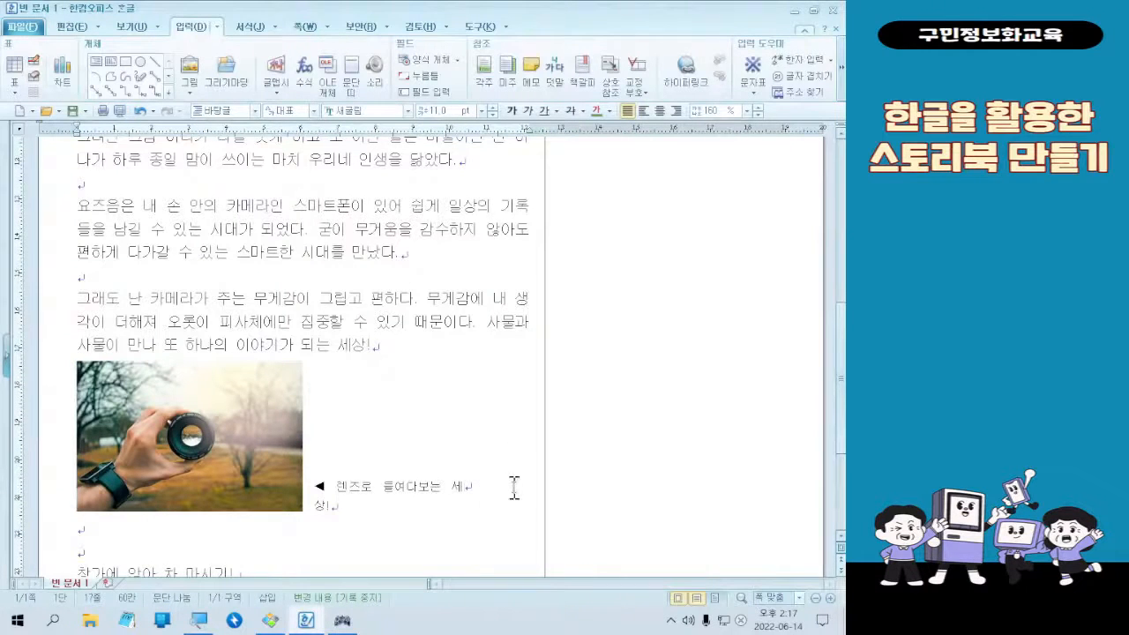
key("Delete")
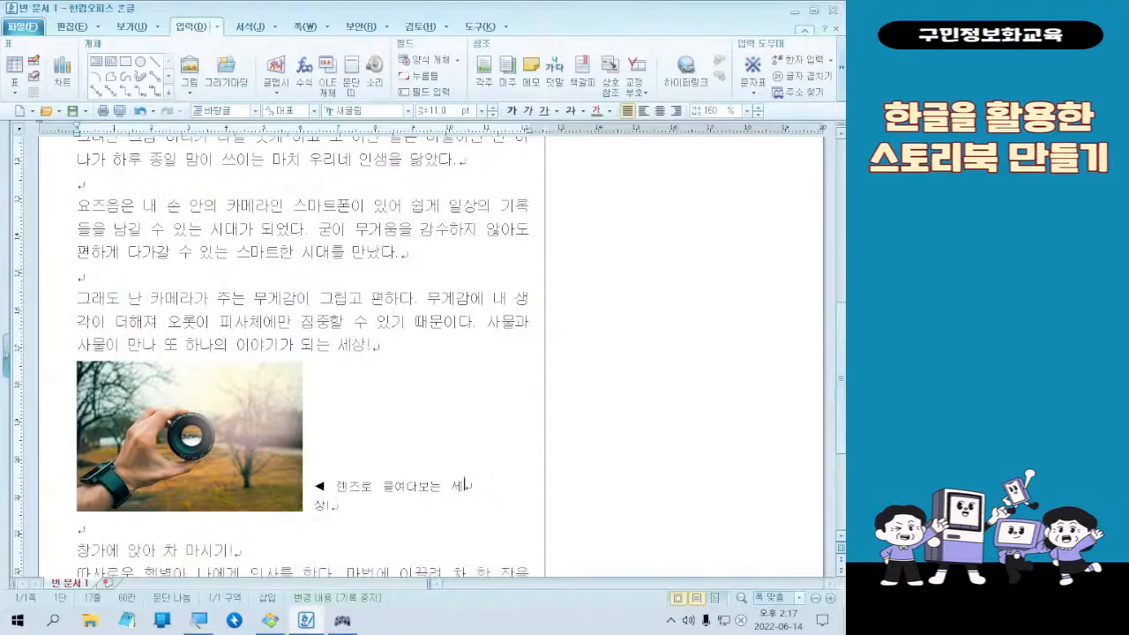
key("Delete")
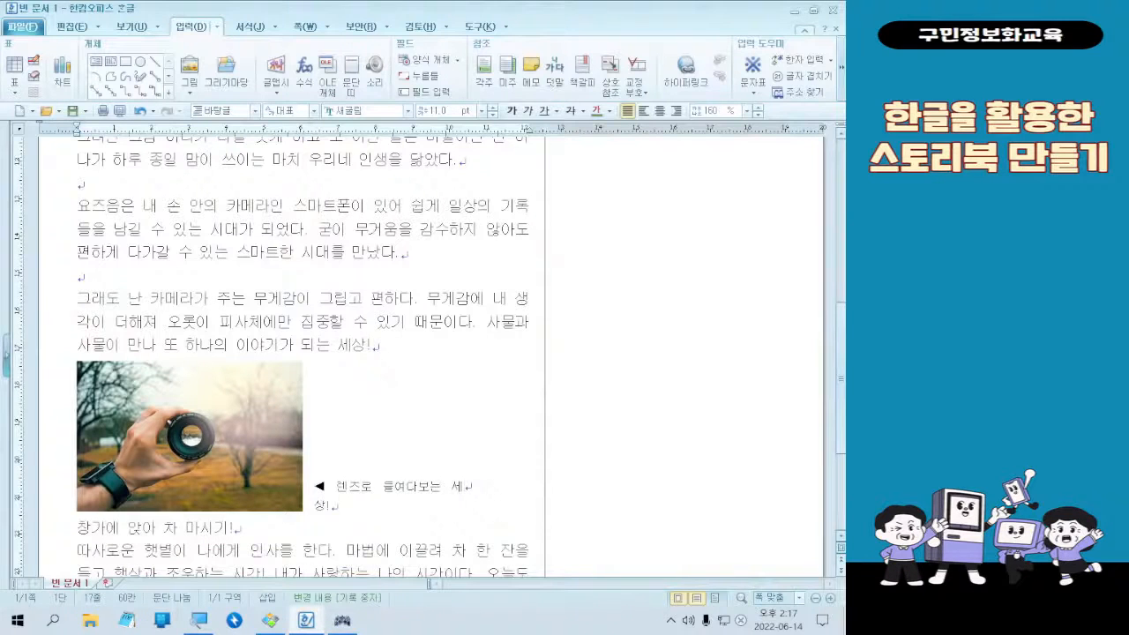
key("Return")
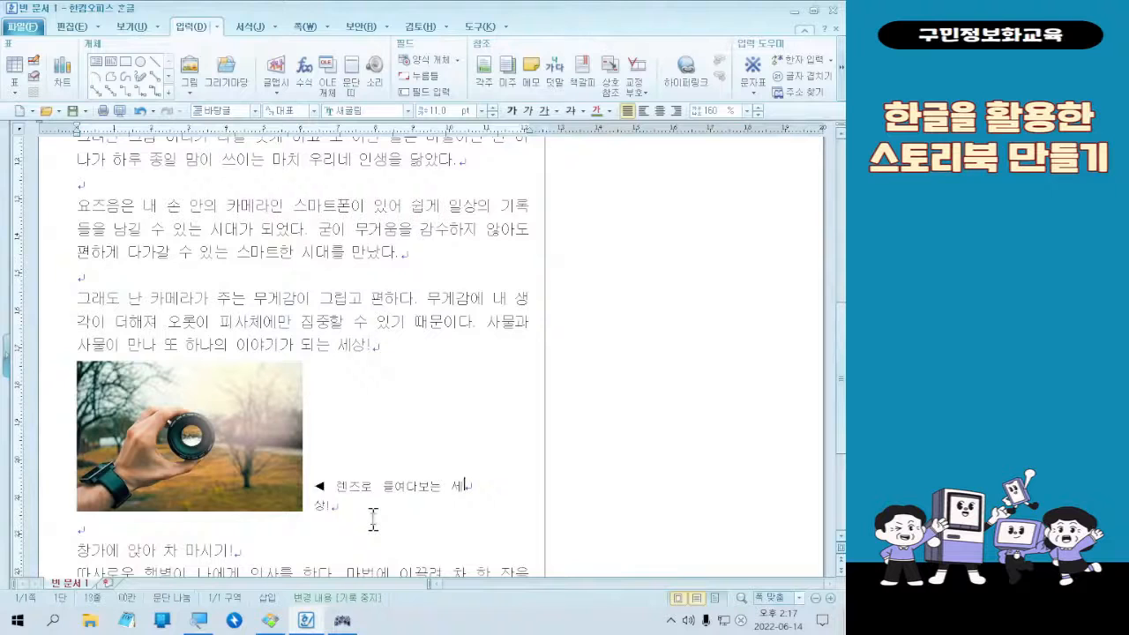
Step: Review the lens picture's margin and caption settings for how the caption text wraps
left_click(332, 502)
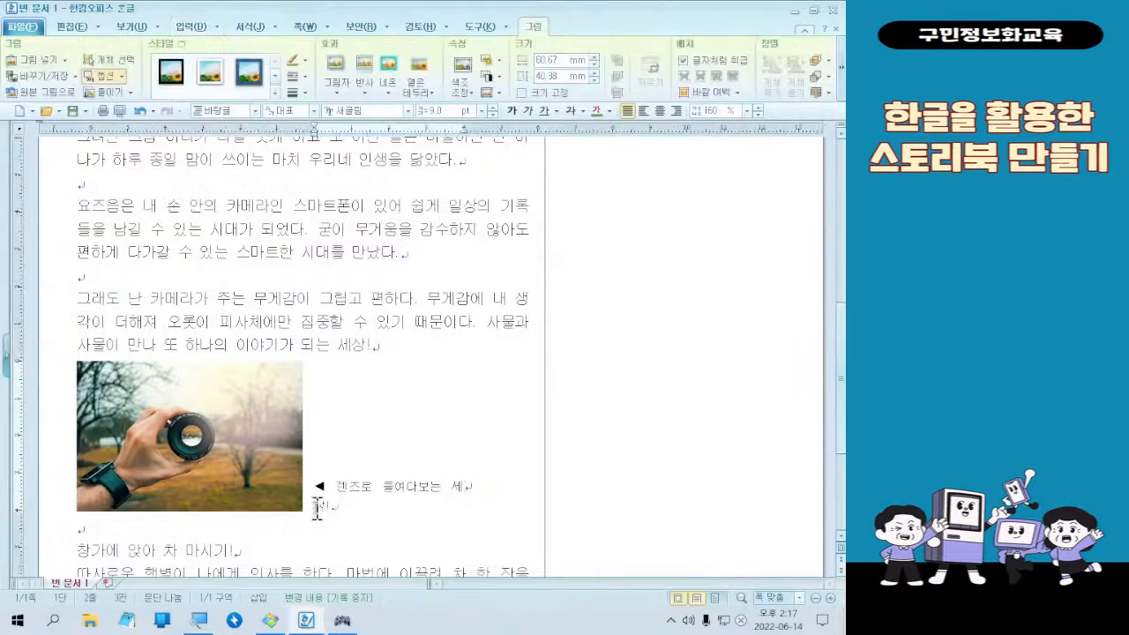
key("Left")
key("Left")
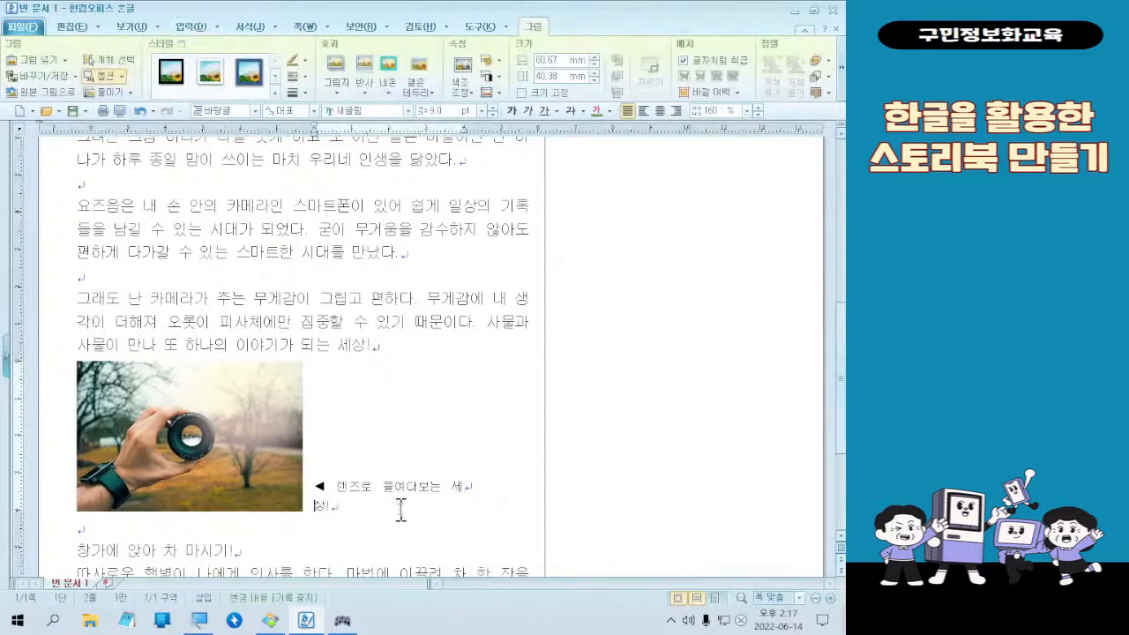
key("Right")
double_click(202, 494)
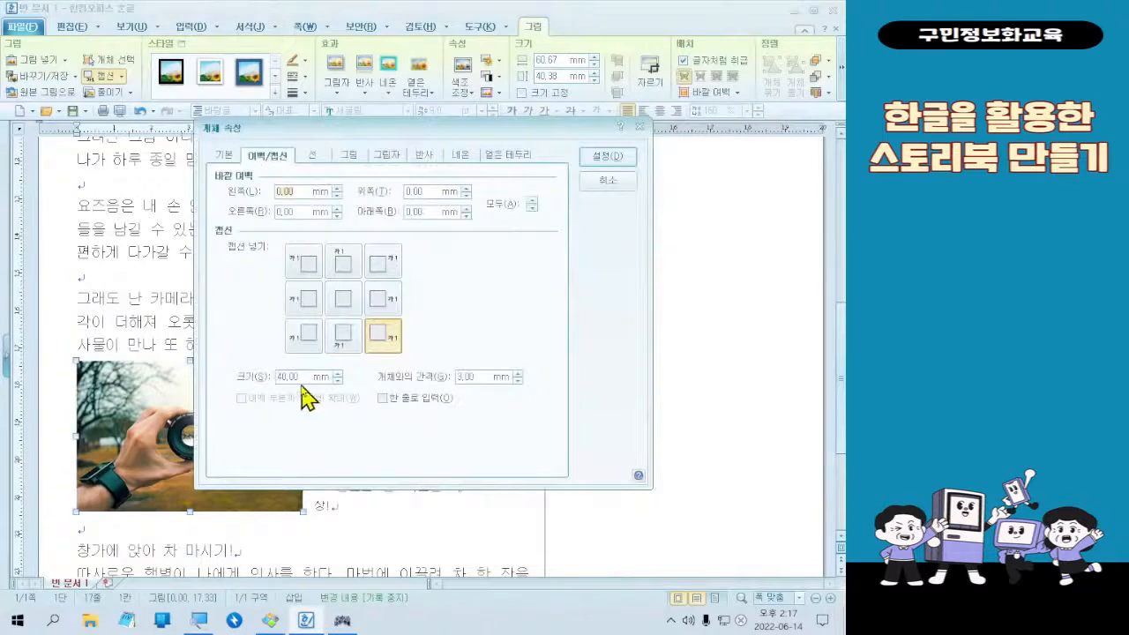
left_click(606, 157)
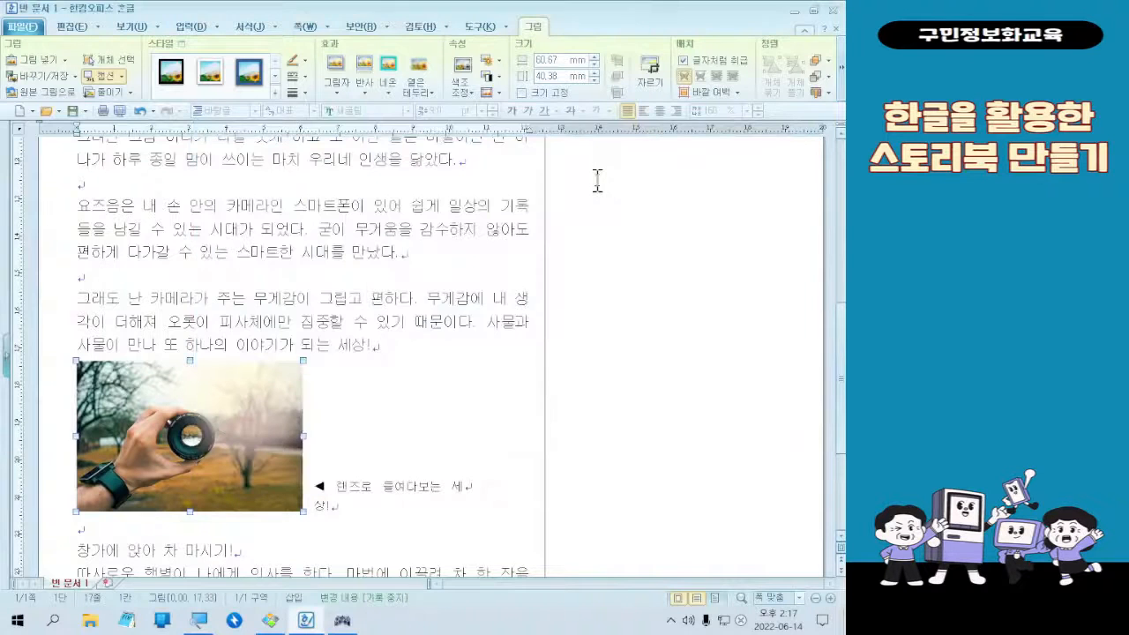
double_click(183, 510)
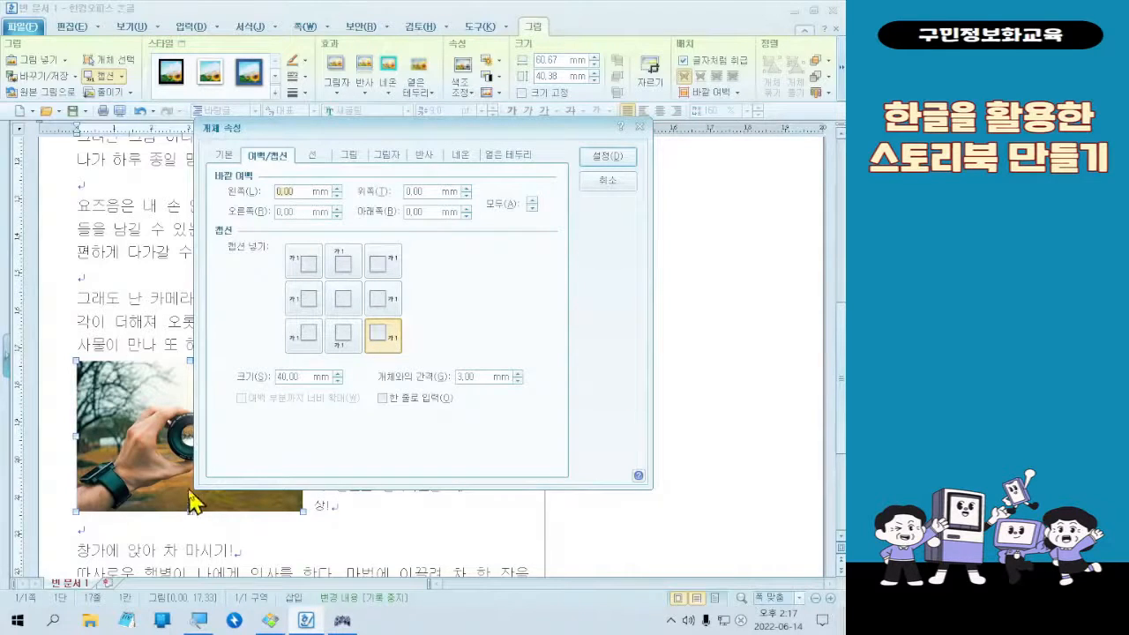
left_click(609, 181)
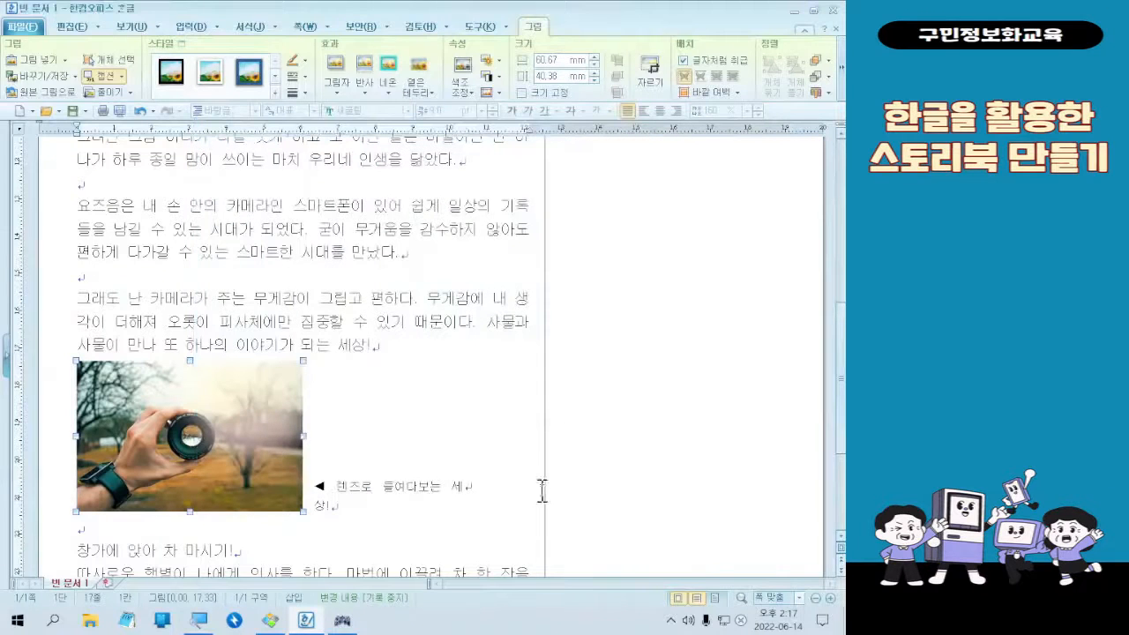
Step: Delete the space after the ◀ symbol in the lens picture's caption
left_click(330, 505)
key("Delete")
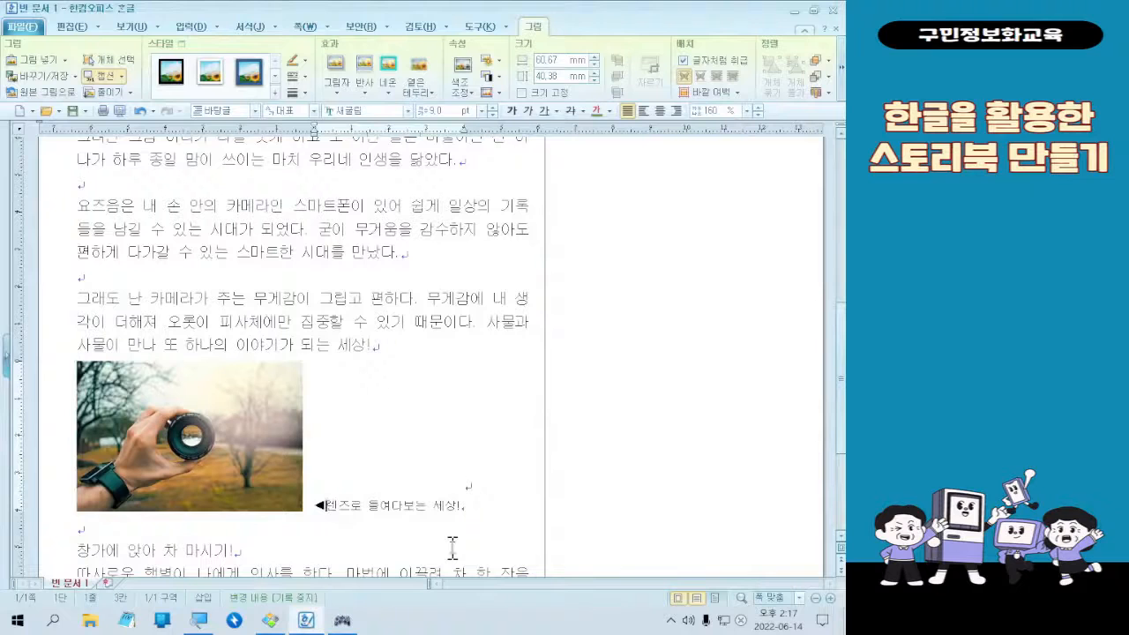
left_click(489, 491)
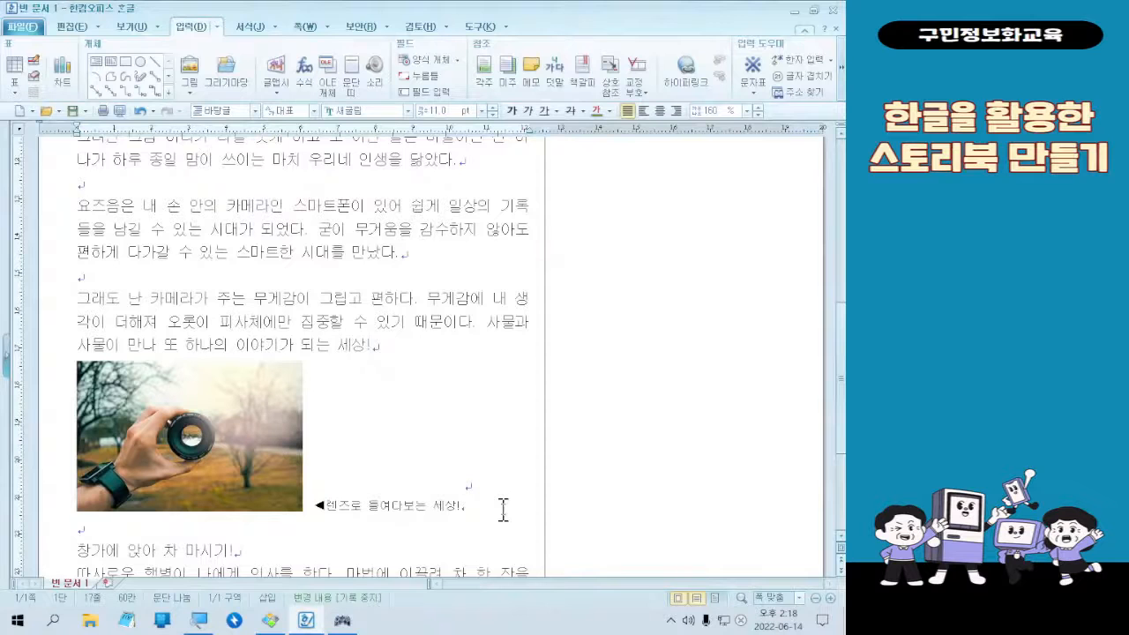
Step: Switch to the finished sample page and examine its lens caption and the picture beside the tea article
left_click(270, 620)
scroll(336, 415, "down", 3)
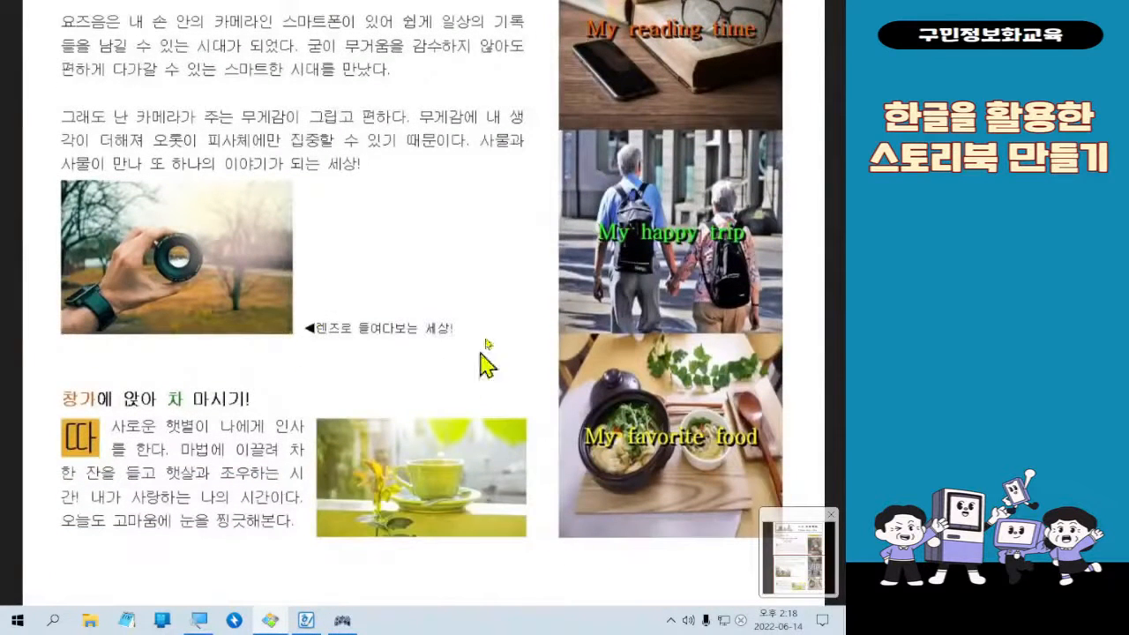
scroll(484, 357, "up", 3)
scroll(491, 294, "down", 3)
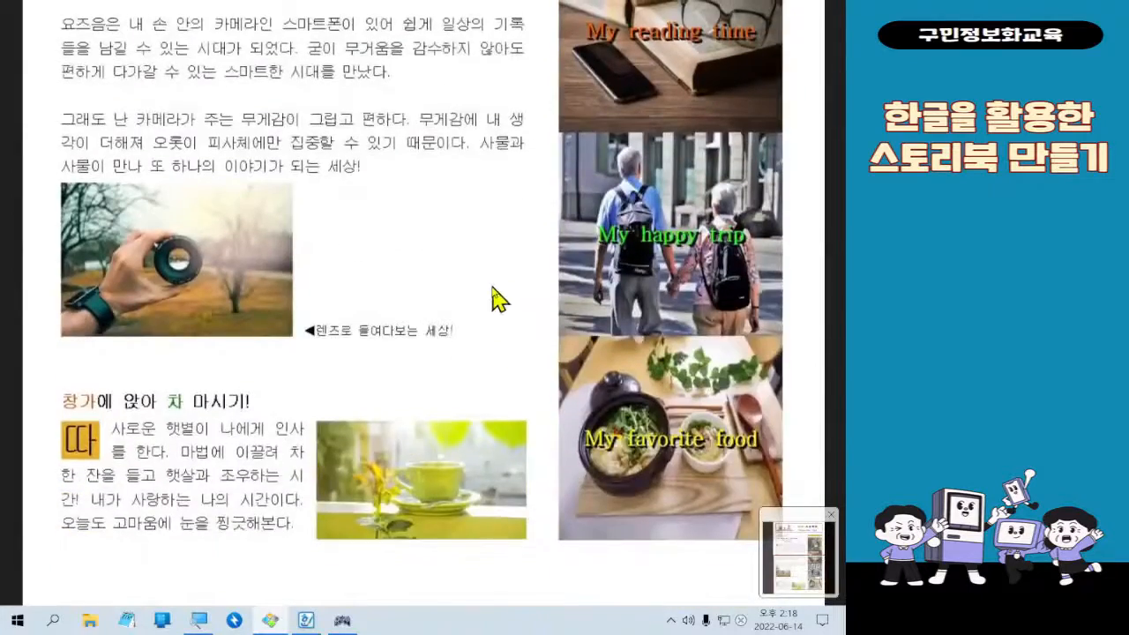
scroll(491, 295, "up", 4)
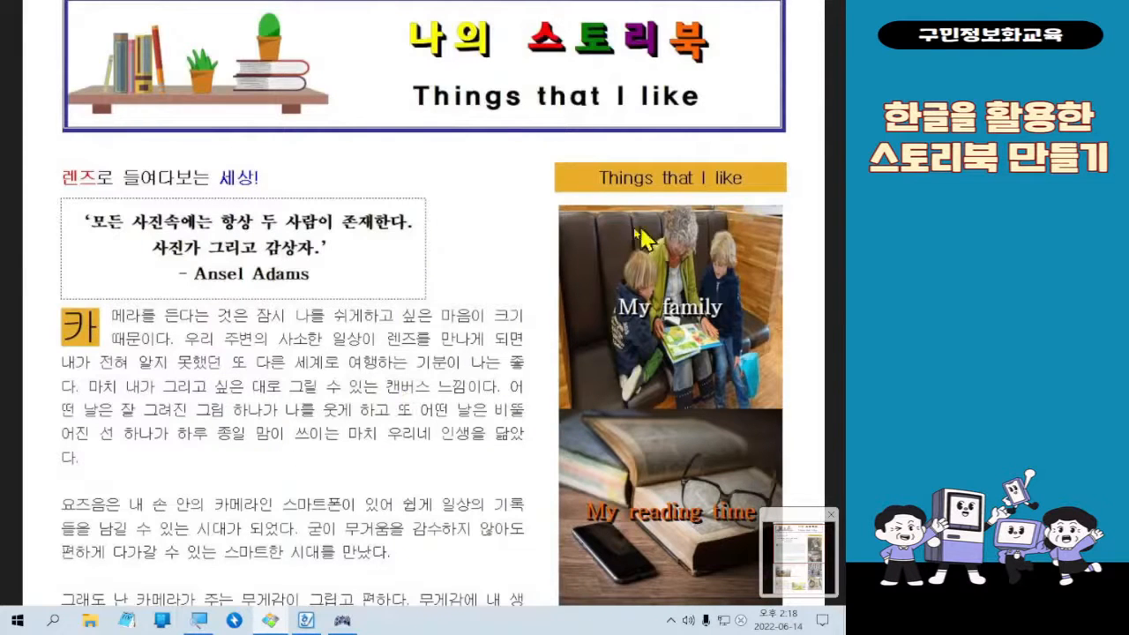
scroll(469, 347, "down", 5)
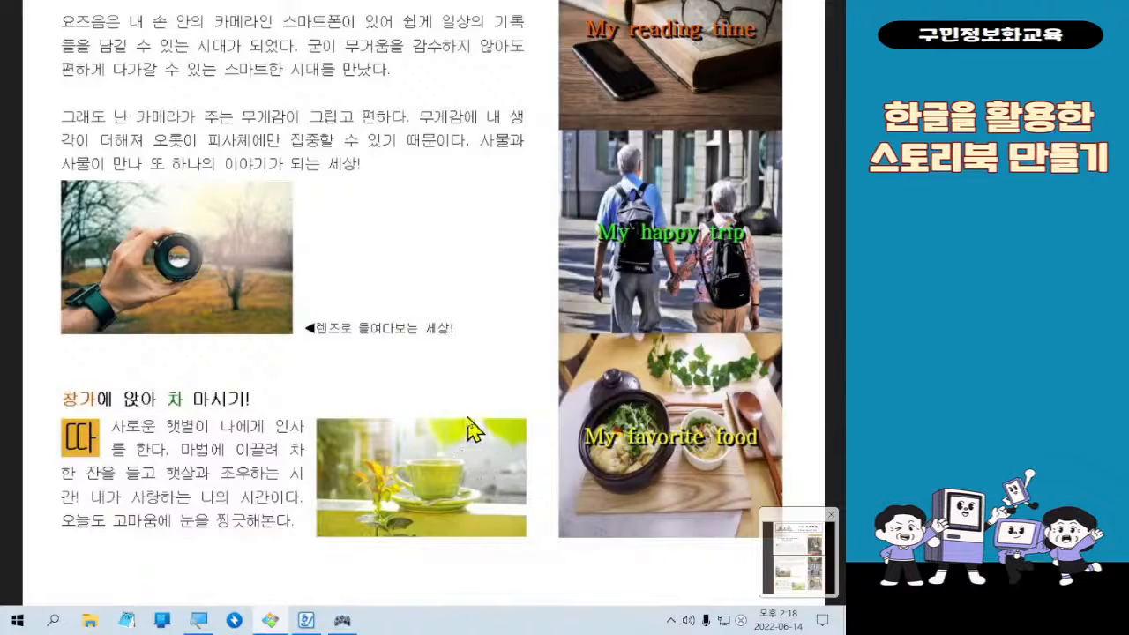
left_click(786, 25)
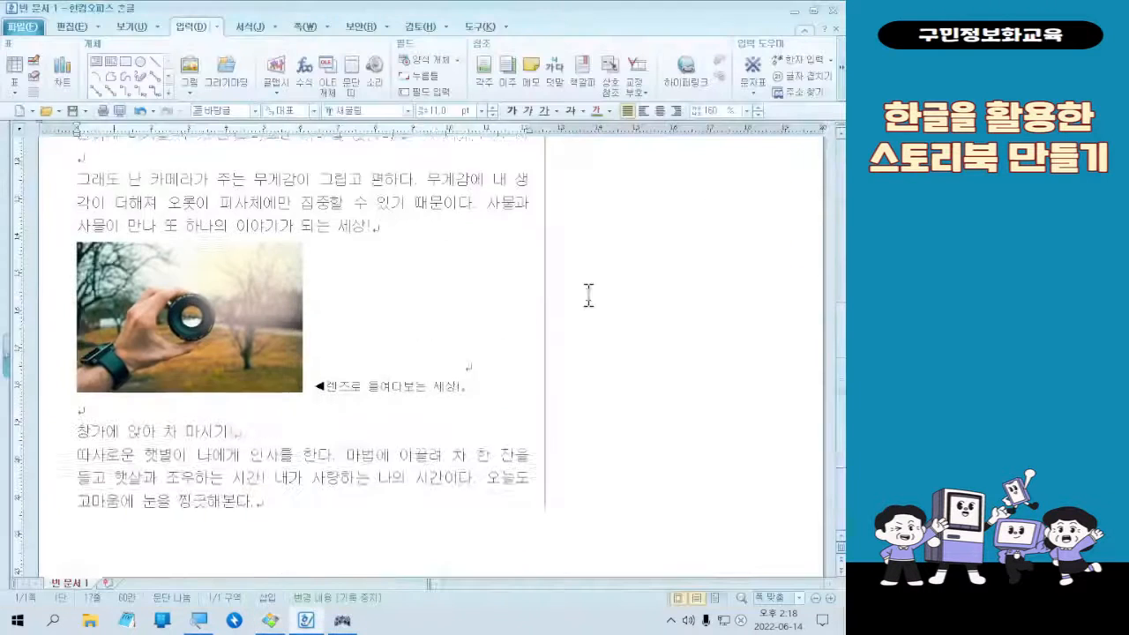
Step: Start inserting a picture from the end of the tea article's last line, with 글자처럼 취급 turned off
scroll(588, 296, "down", 1)
left_click(307, 447)
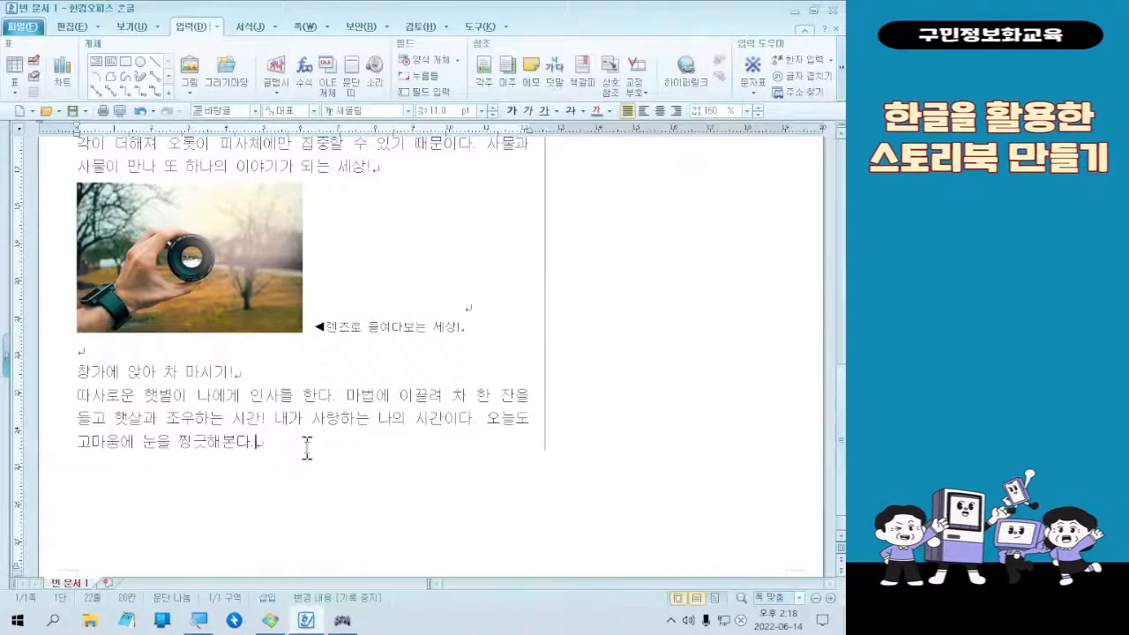
key("ctrl")
key("ctrl")
key("ctrl")
key("ctrl")
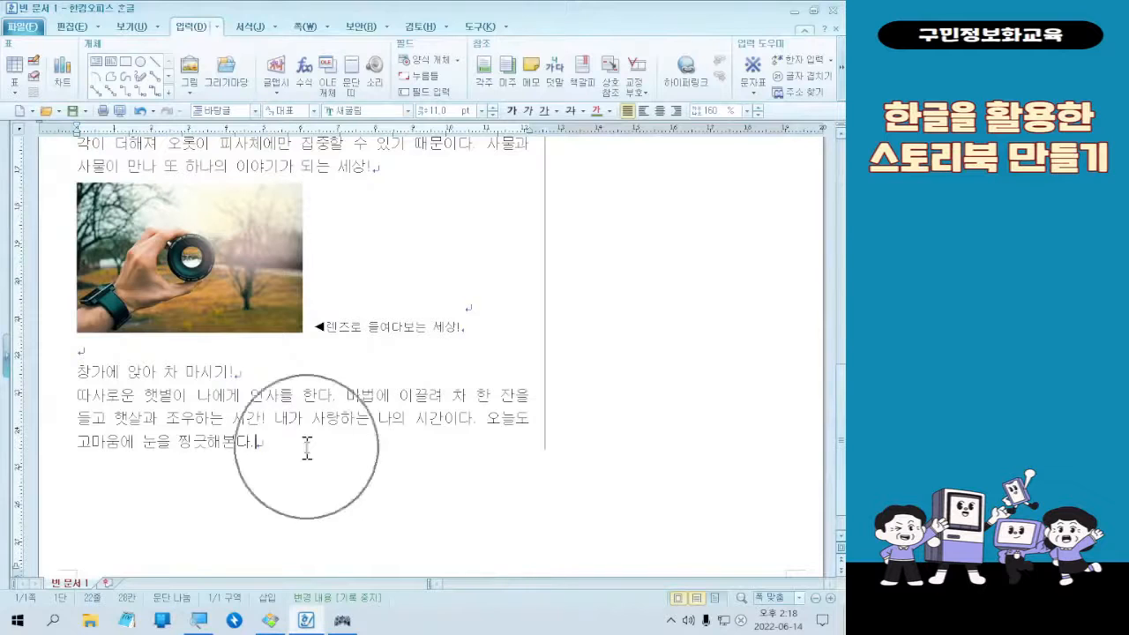
key("ctrl")
key("ctrl")
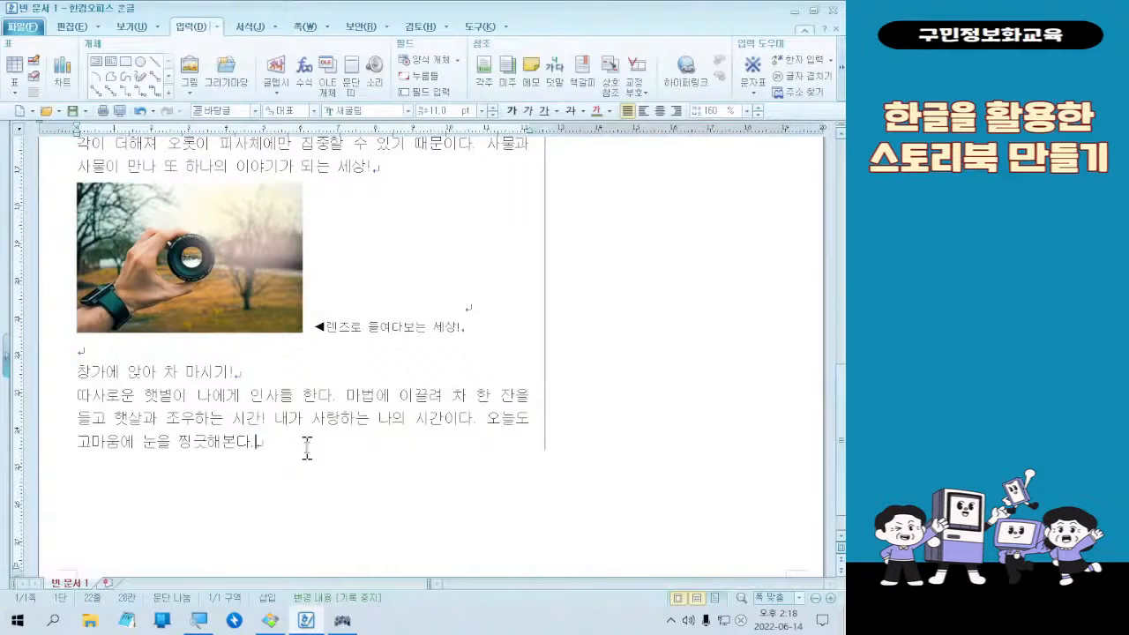
key("ctrl")
key("ctrl")
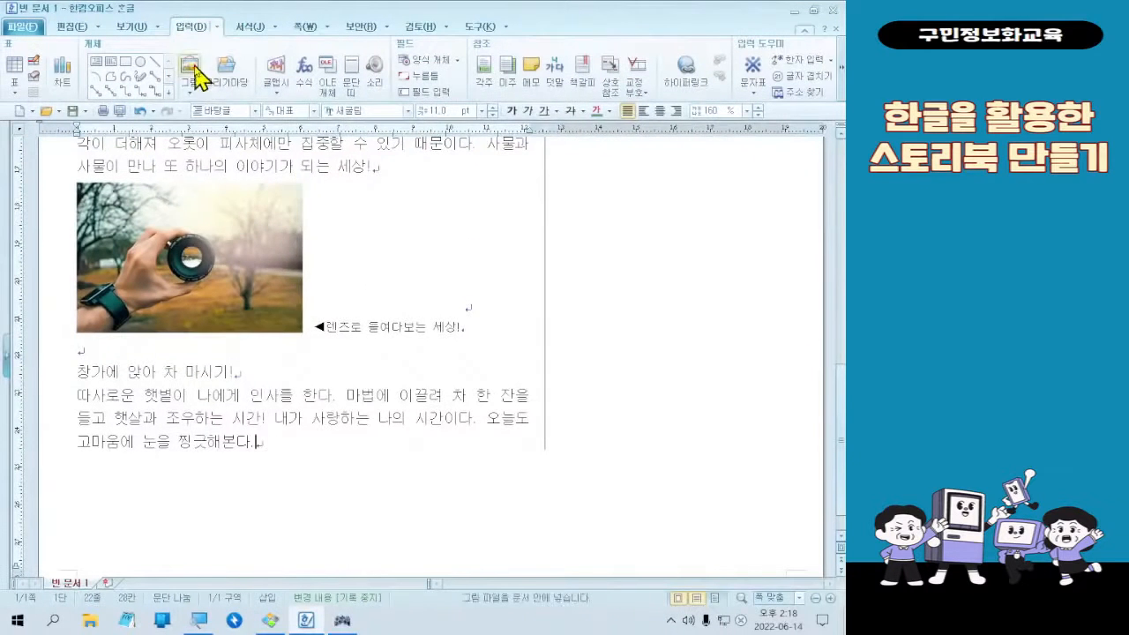
left_click(177, 132)
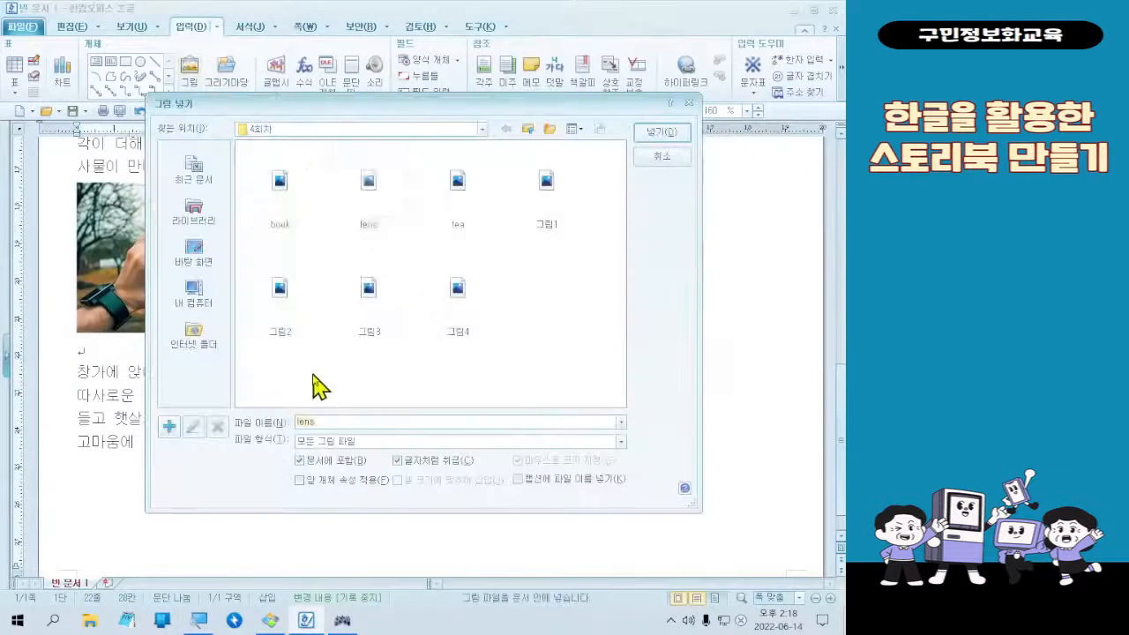
left_click(462, 461)
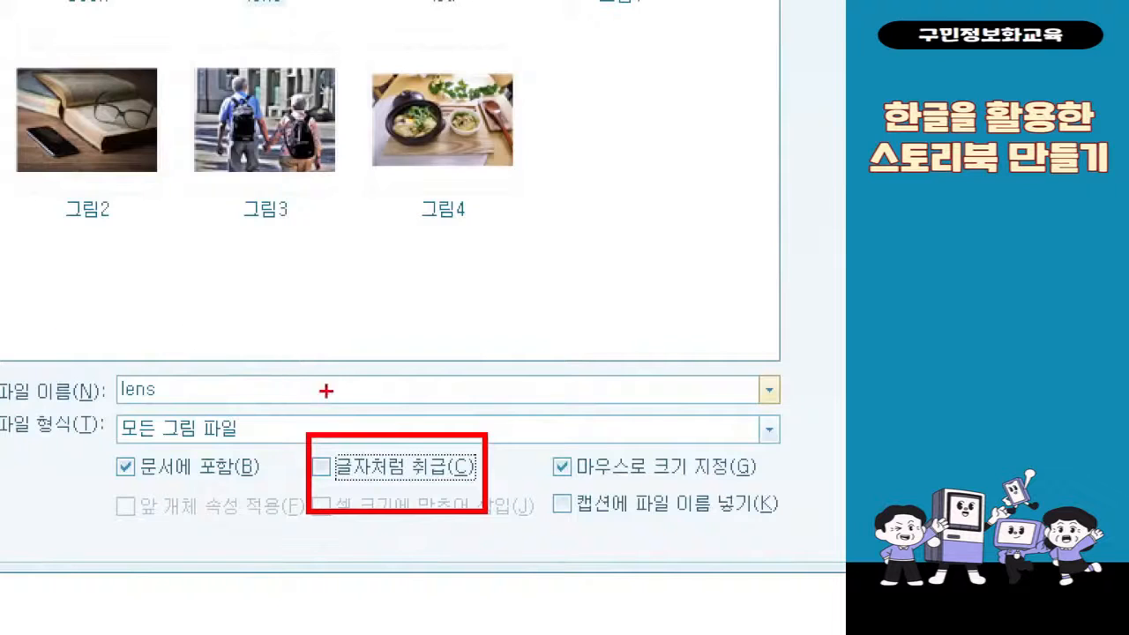
left_click_drag(349, 386, 469, 546)
left_click_drag(405, 385, 273, 632)
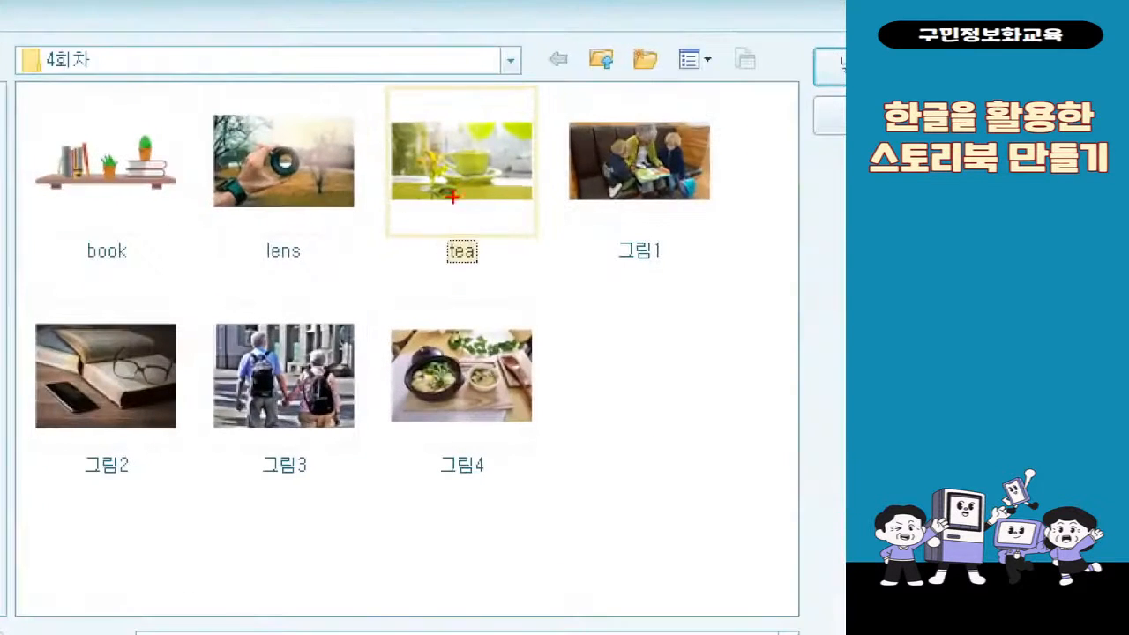
Step: Insert the tea picture at about 56 × 31 mm on the right side of the tea article's paragraph
mouse_move(365, 83)
left_mouse_down()
mouse_move(504, 259)
mouse_move(562, 293)
left_mouse_up()
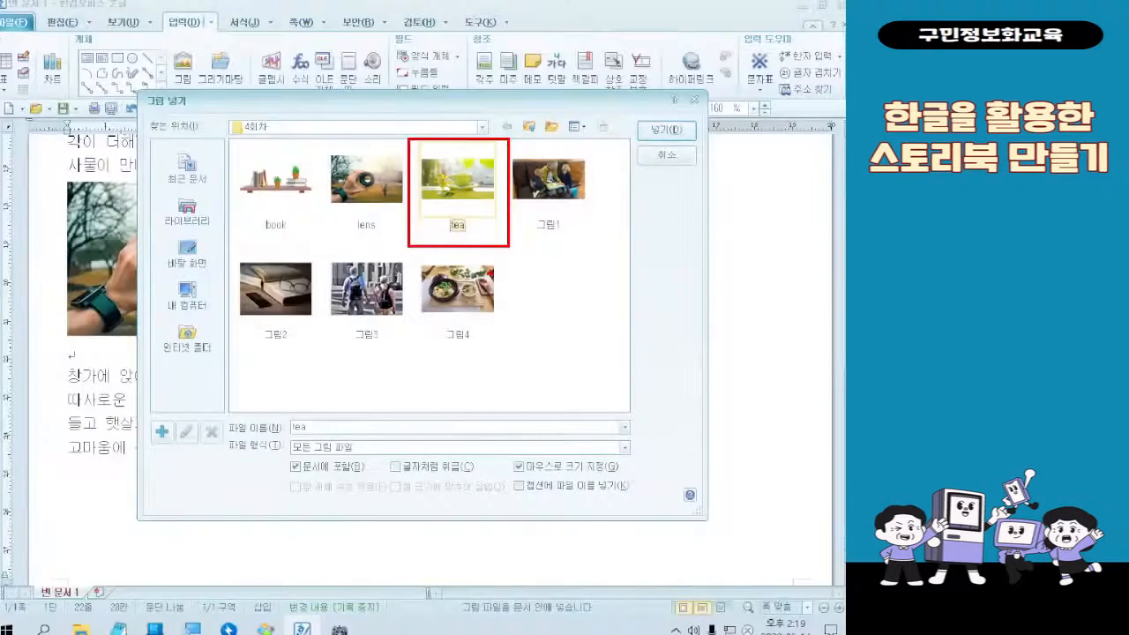
double_click(472, 211)
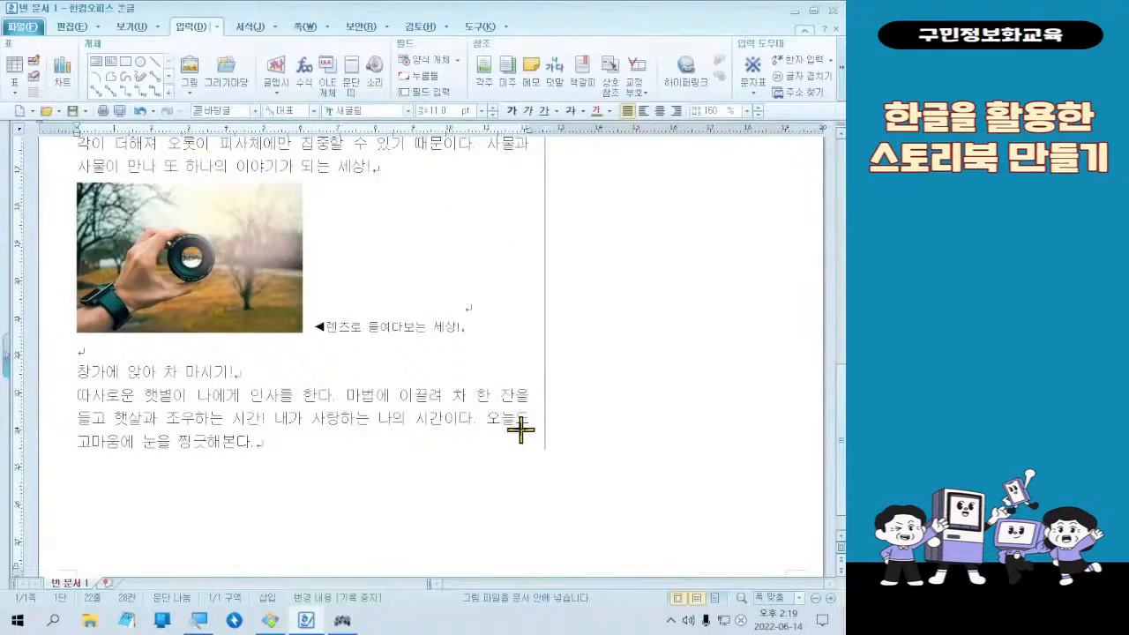
left_click_drag(315, 394, 515, 477)
left_click_drag(515, 477, 468, 465)
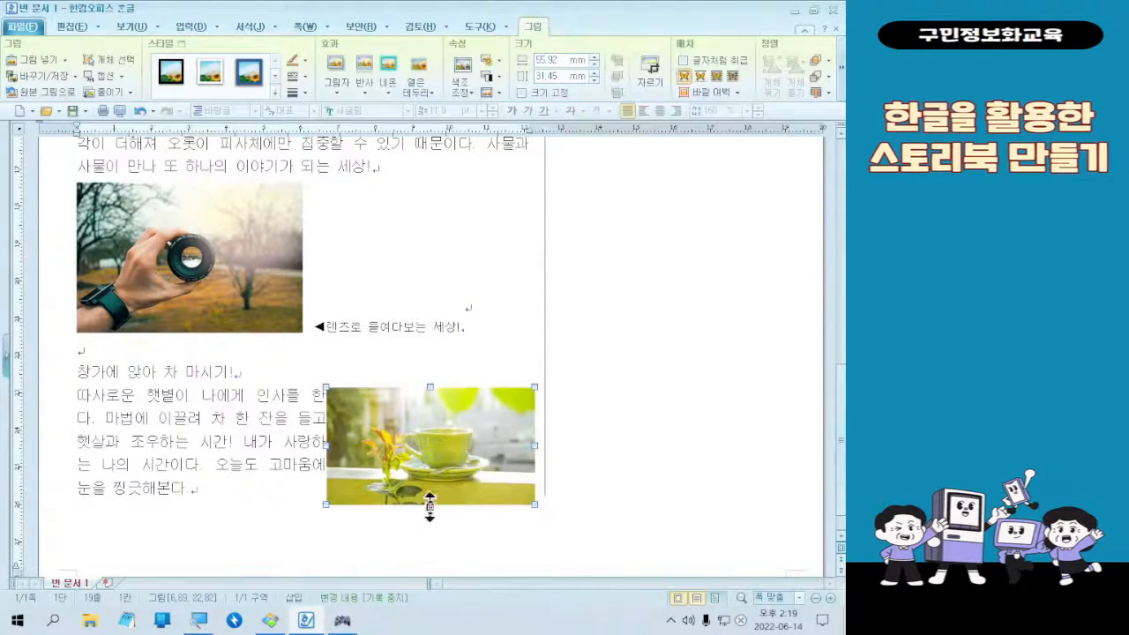
scroll(429, 507, "down", 1)
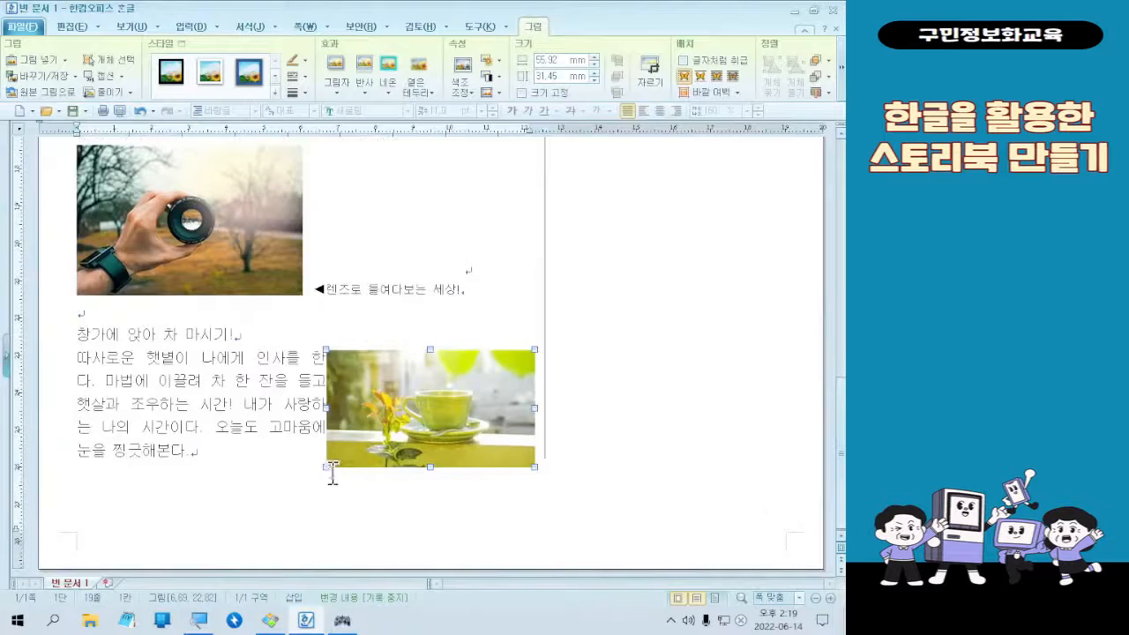
Step: Resize the tea picture beside its article to about 64 × 36 mm, comparing its proportions with the finished sample page
left_click_drag(330, 470, 314, 491)
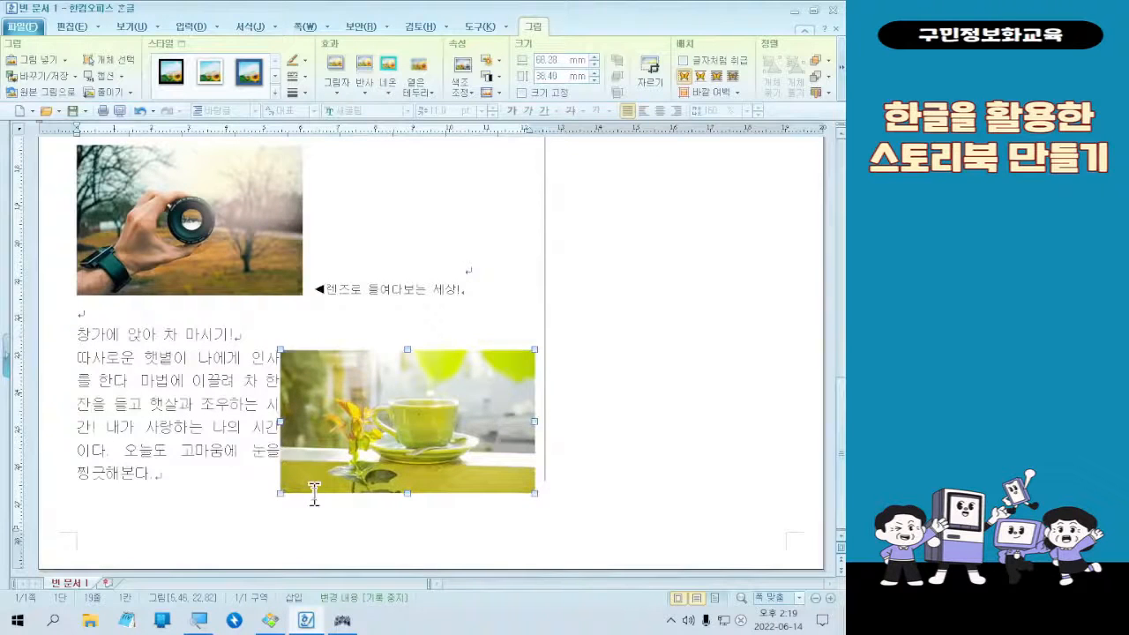
left_click(271, 621)
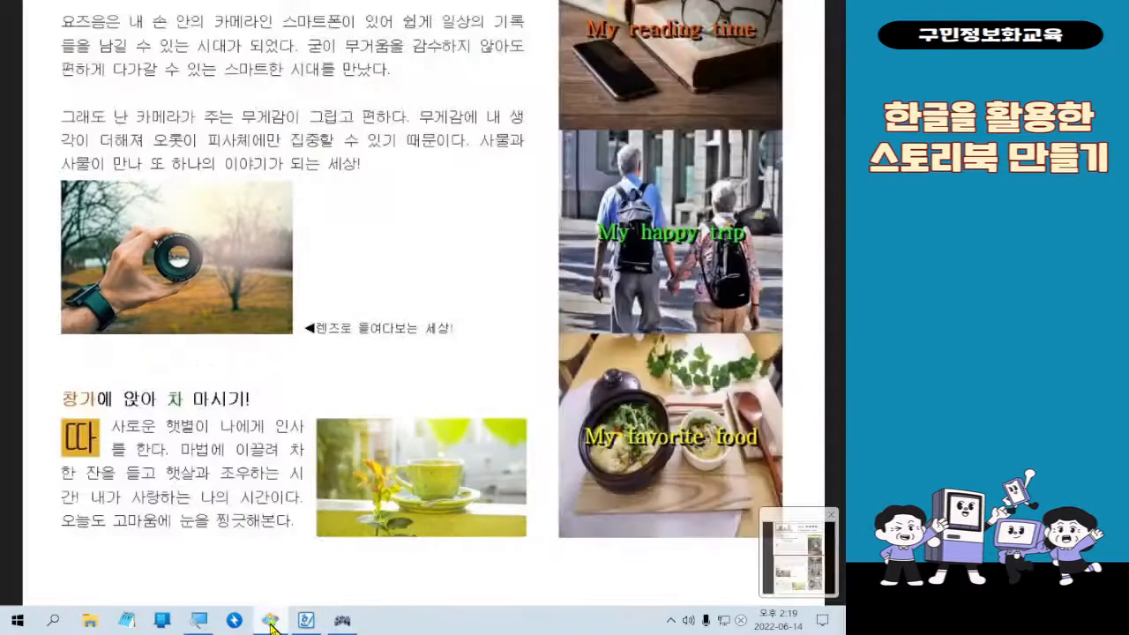
left_click(271, 621)
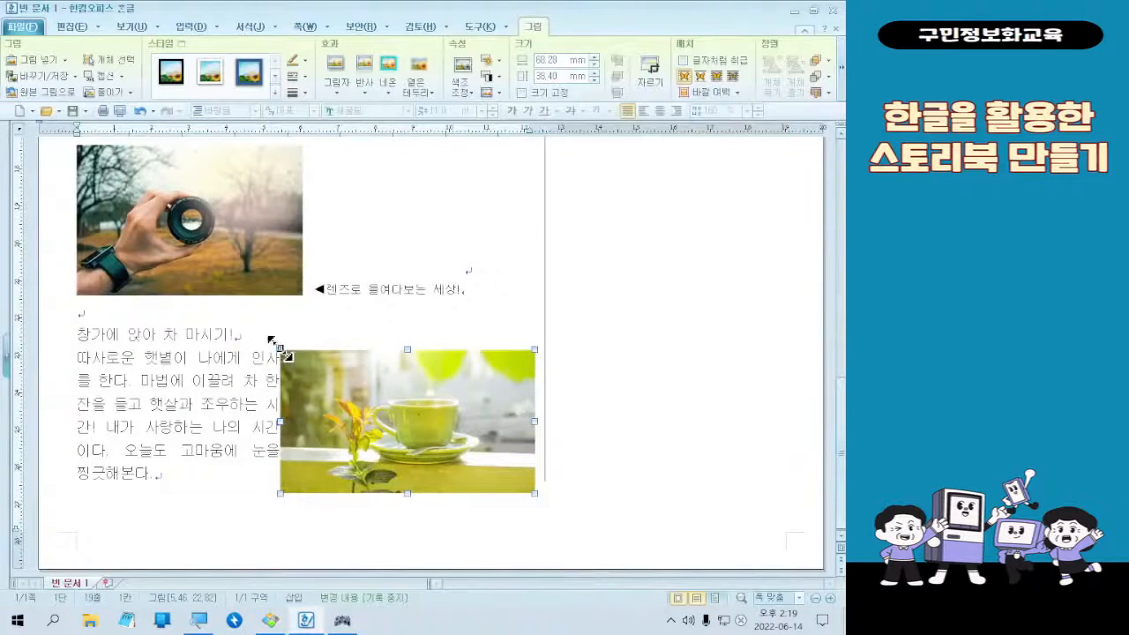
left_click_drag(279, 349, 297, 359)
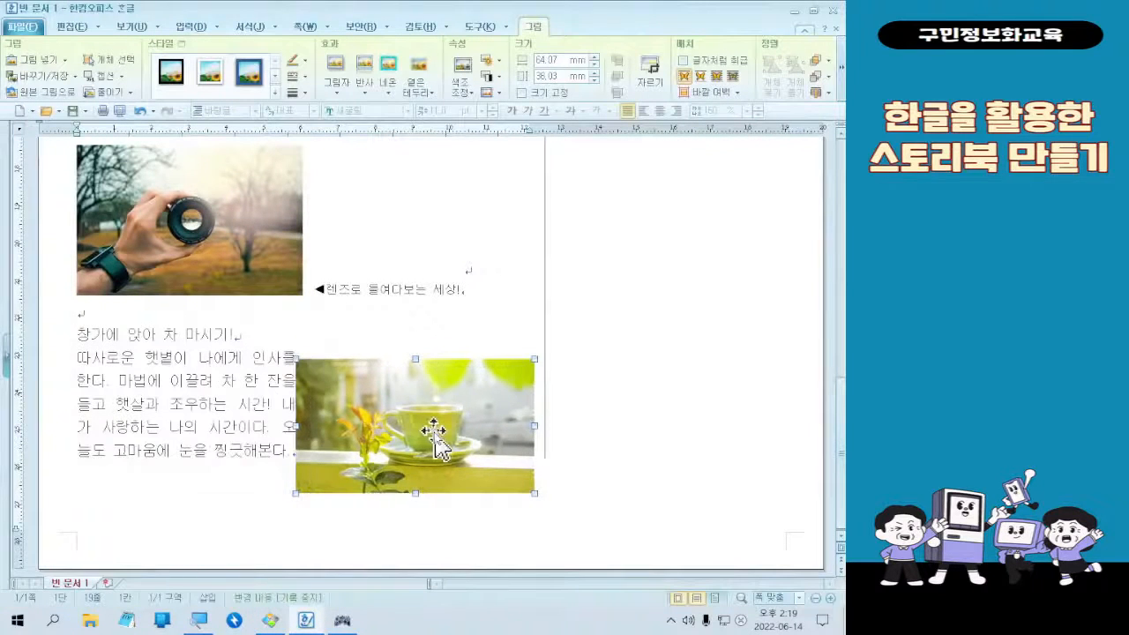
Step: Move the tea picture up level with the article's first line and nudge it towards the column divider
left_click_drag(436, 438, 439, 412)
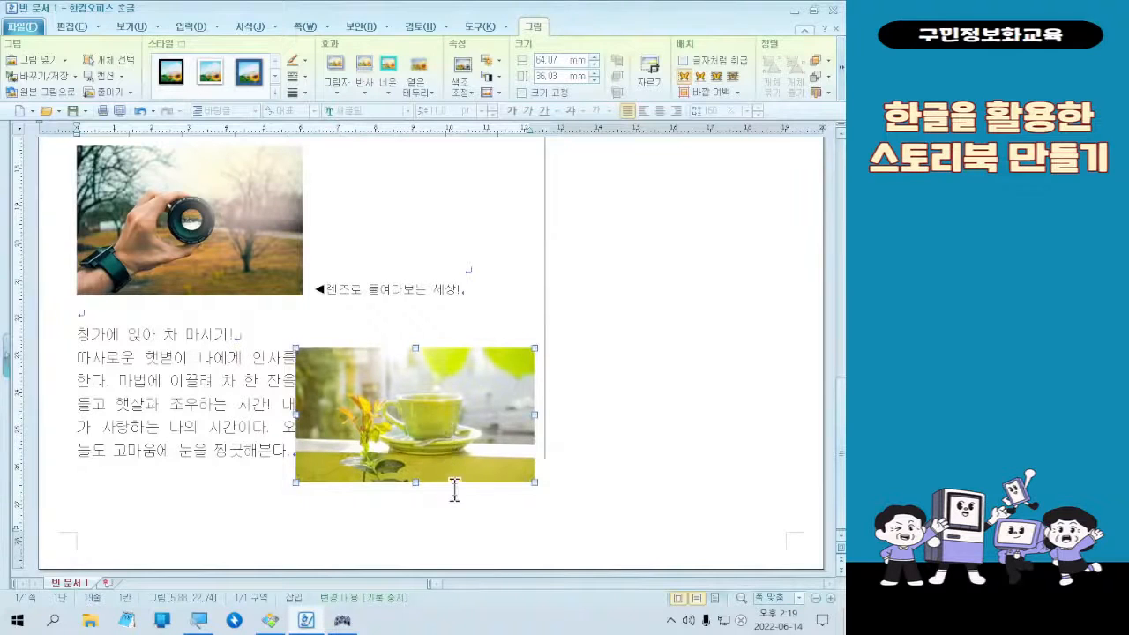
key("Down")
key("Right")
key("Right")
key("Right")
key("Right")
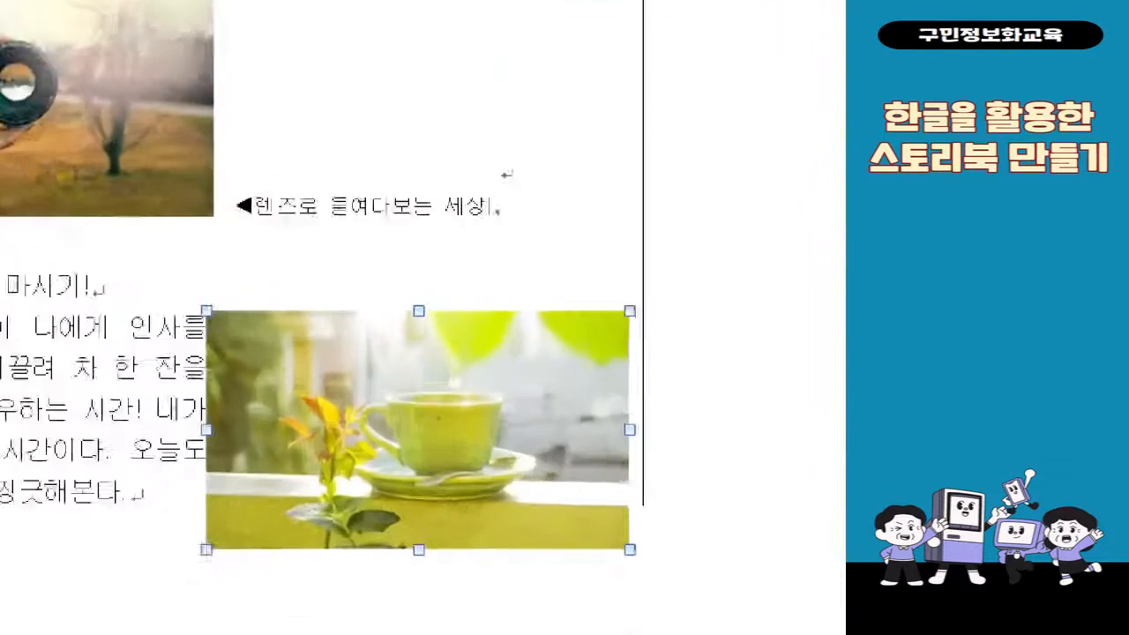
left_click_drag(91, 277, 325, 509)
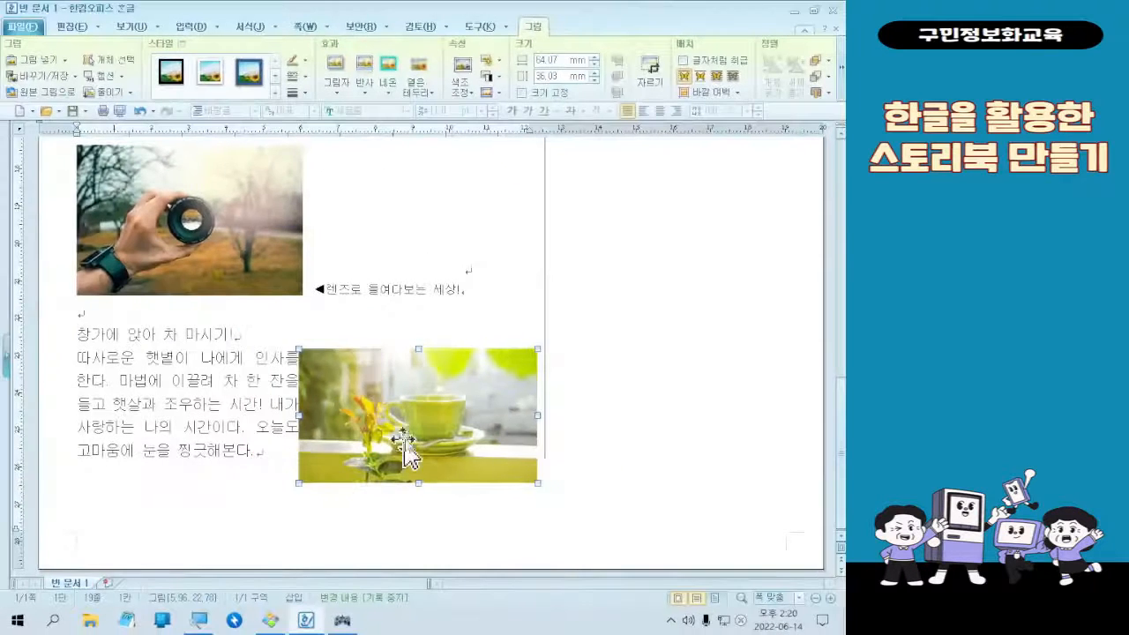
Step: Set the tea picture's left outer margin (바깥 여백 왼쪽) to 3 mm in its object properties
double_click(405, 446)
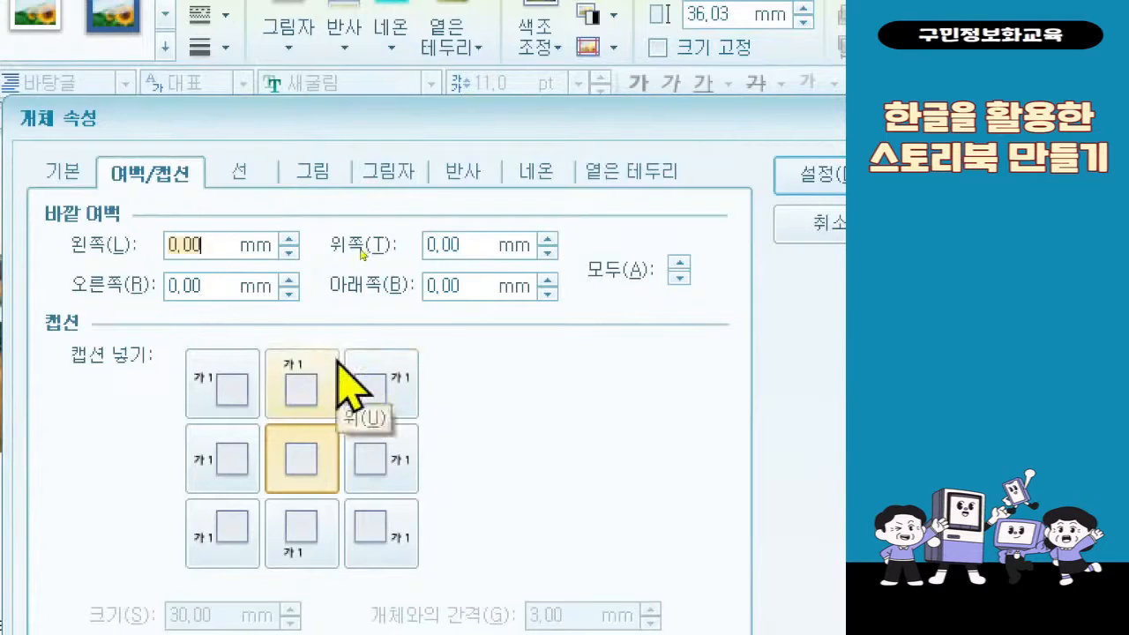
type("3")
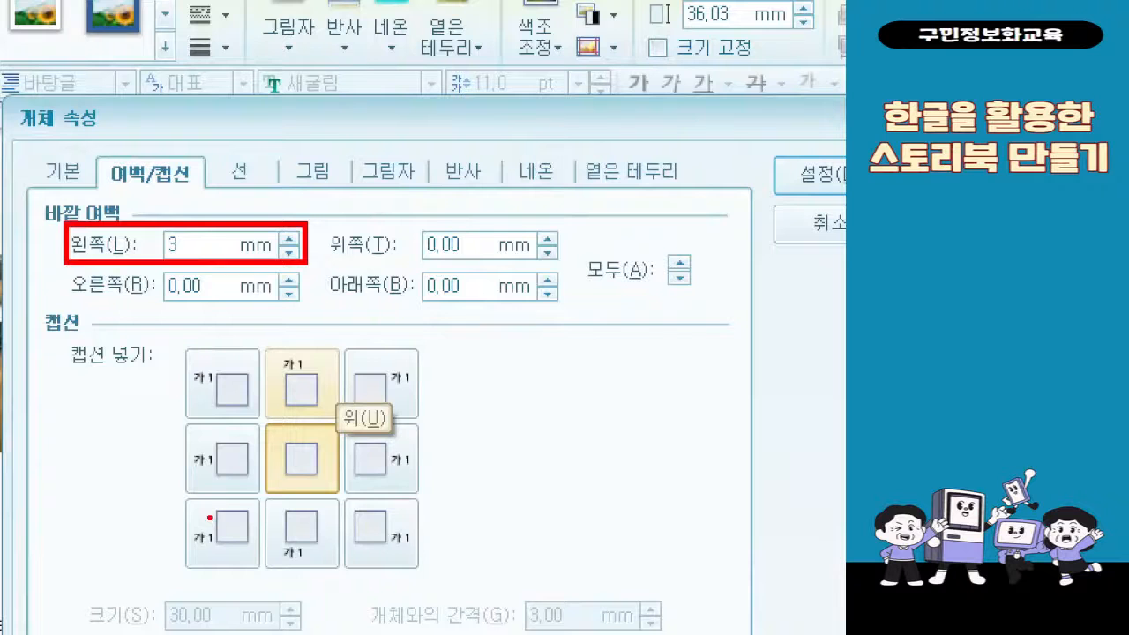
left_click(807, 174)
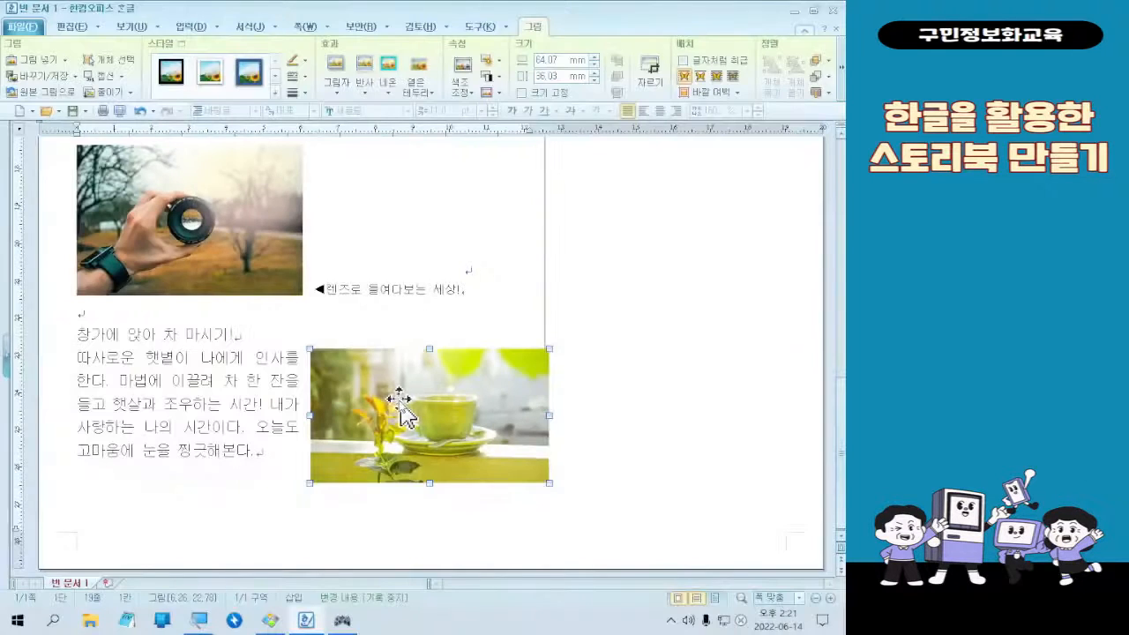
Step: Shift the tea picture back inside the column divider and compare its placement with the finished sample page
left_click_drag(401, 409, 394, 405)
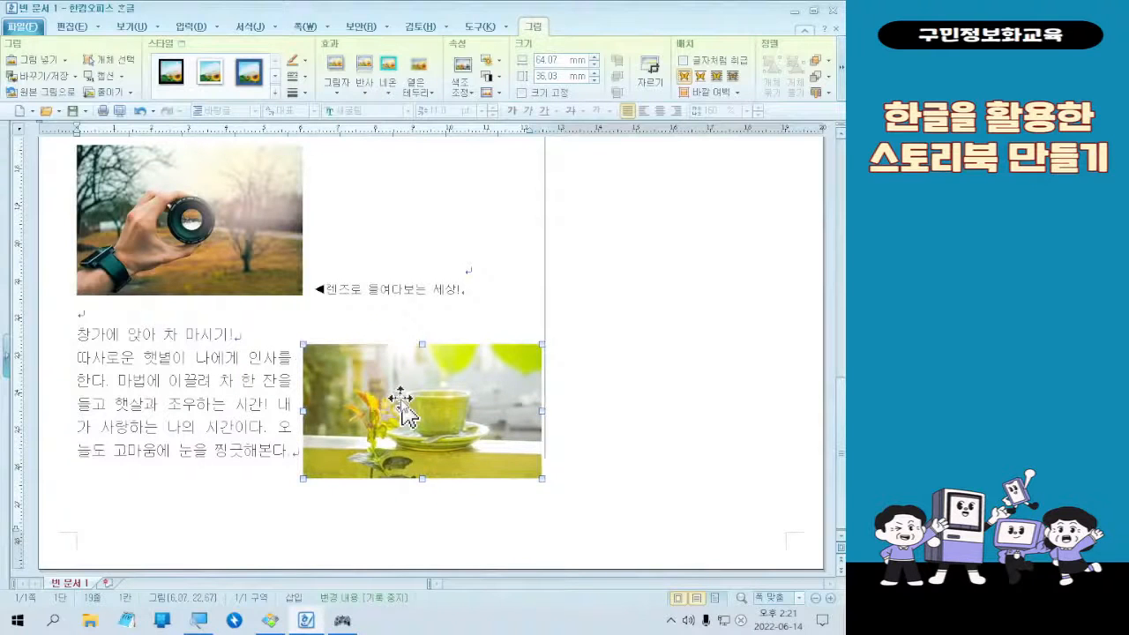
left_click_drag(384, 404, 381, 406)
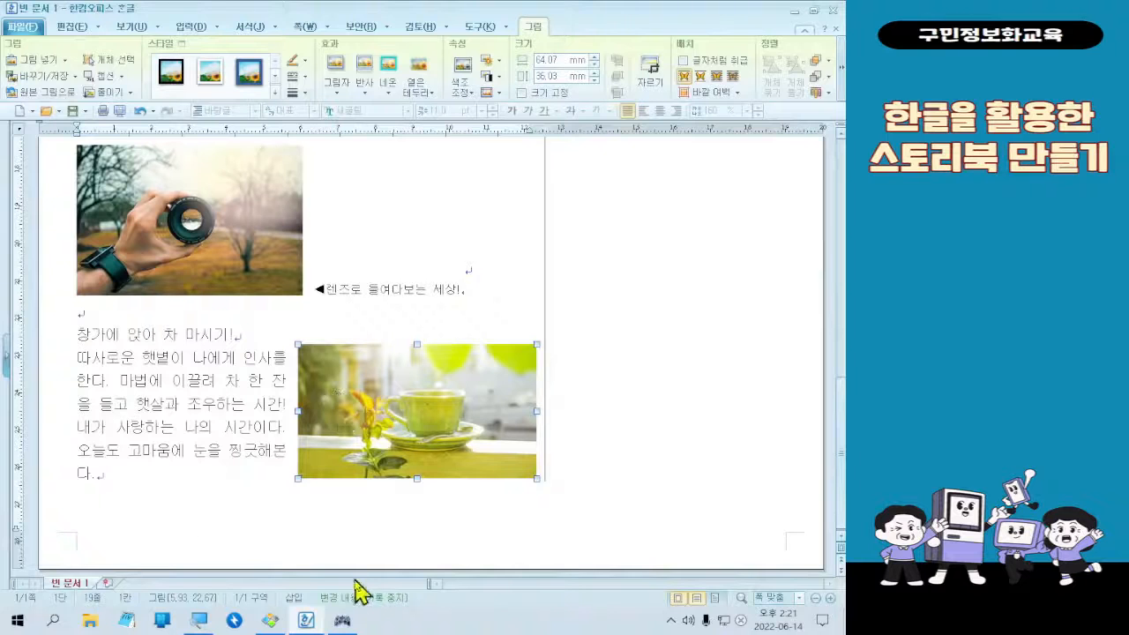
left_click(270, 621)
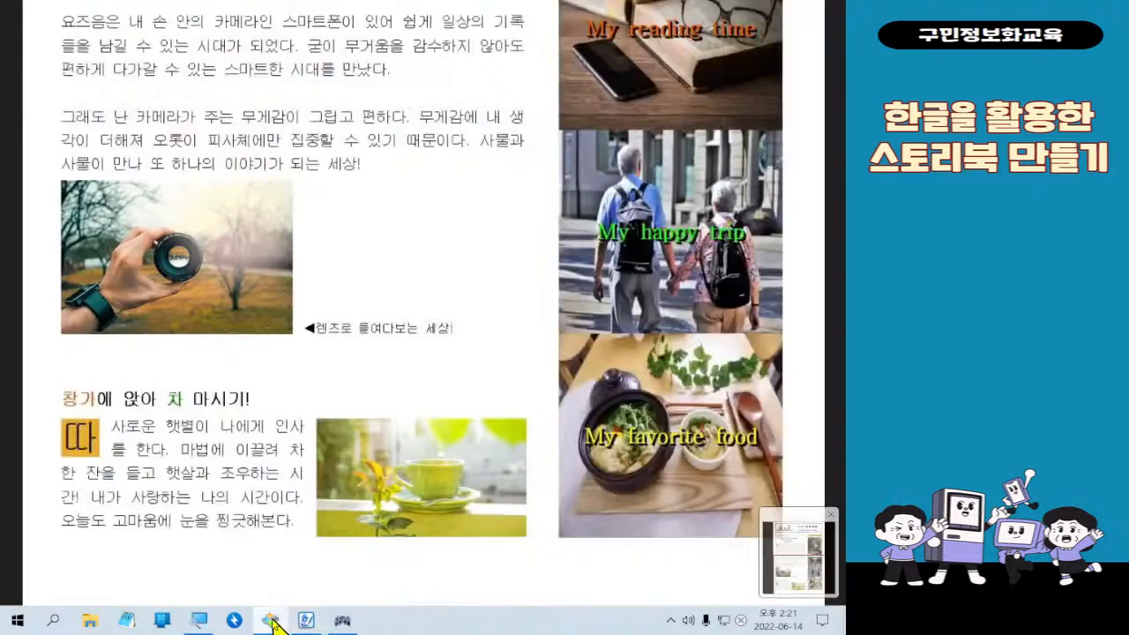
left_click(272, 623)
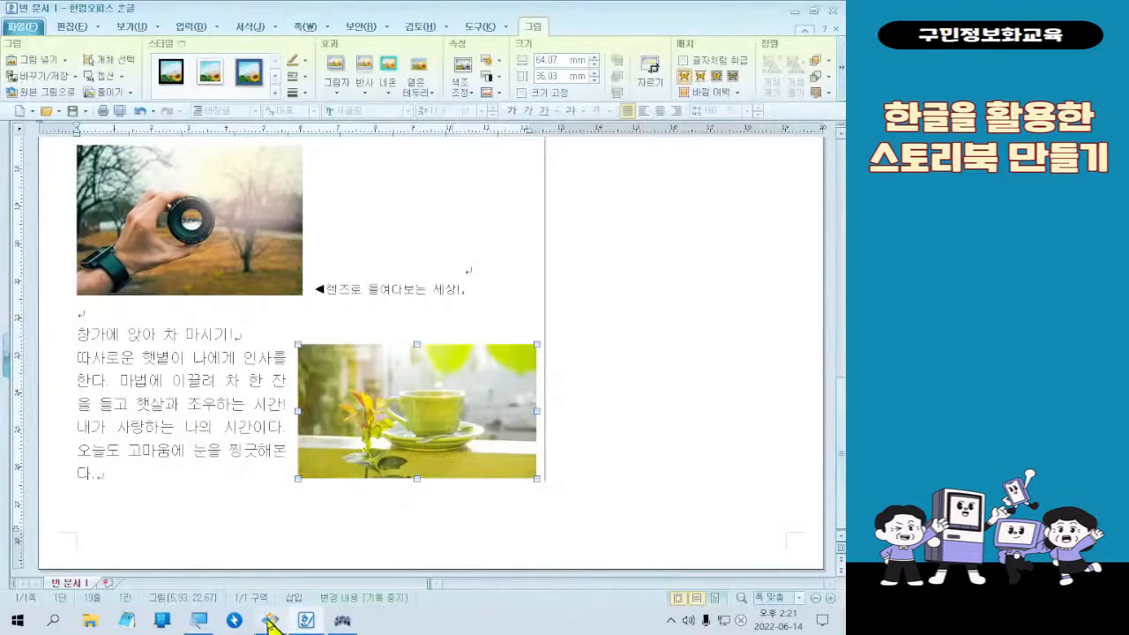
left_click(270, 621)
left_click(270, 621)
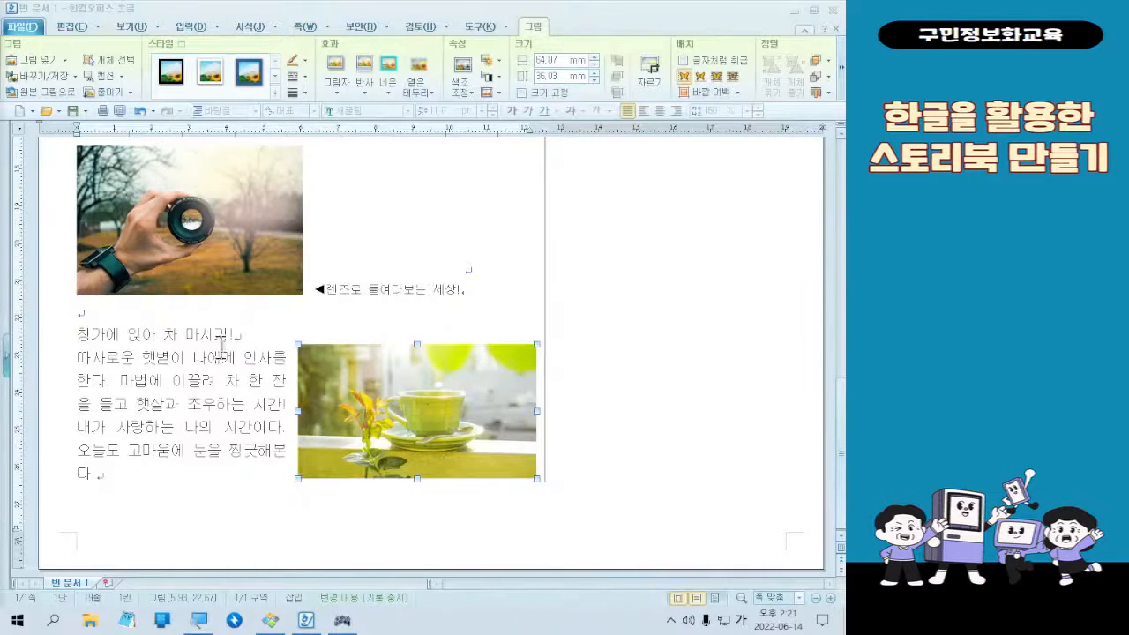
Step: Format the first article's heading "렌즈로 들여다보는 세상!" as 13 pt bold
scroll(257, 393, "up", 5)
scroll(258, 393, "up", 5)
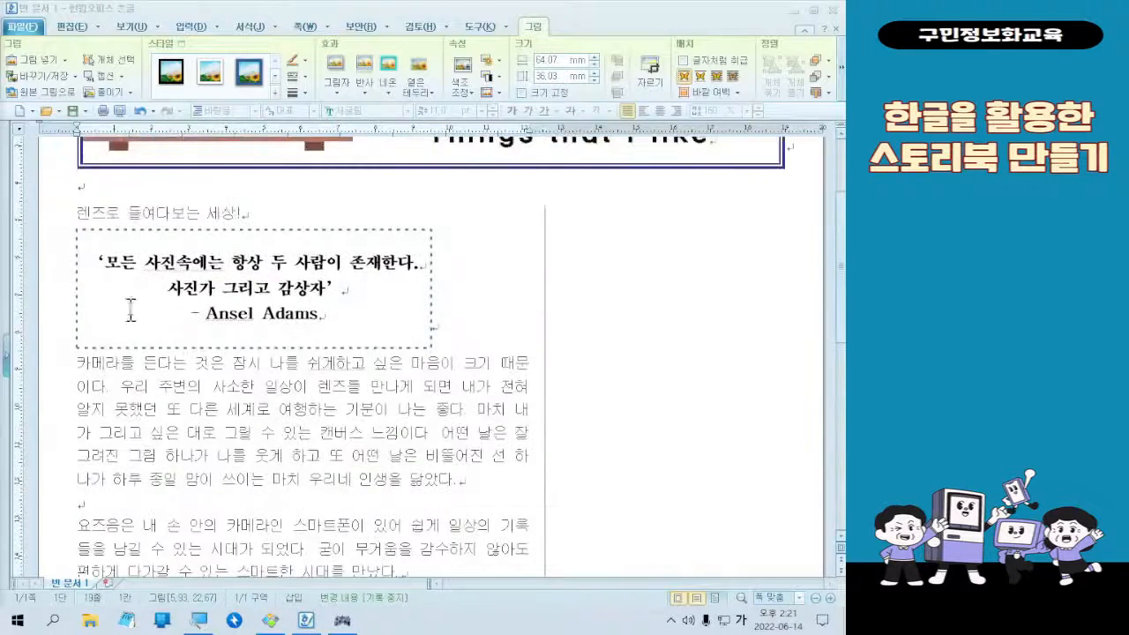
left_click_drag(71, 366, 251, 367)
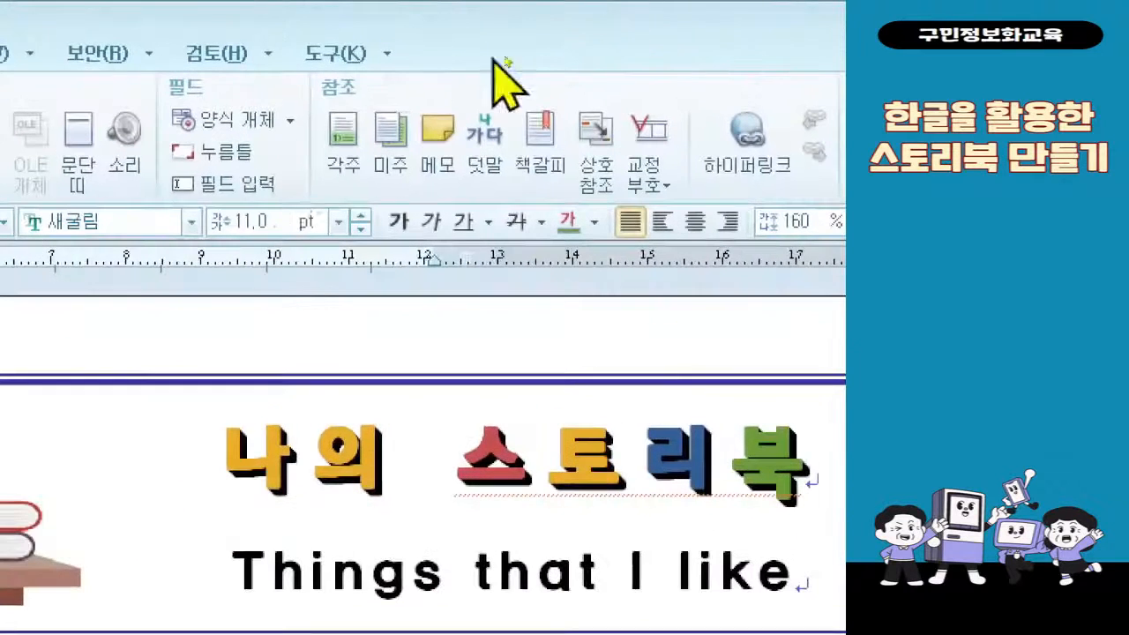
left_click(241, 223)
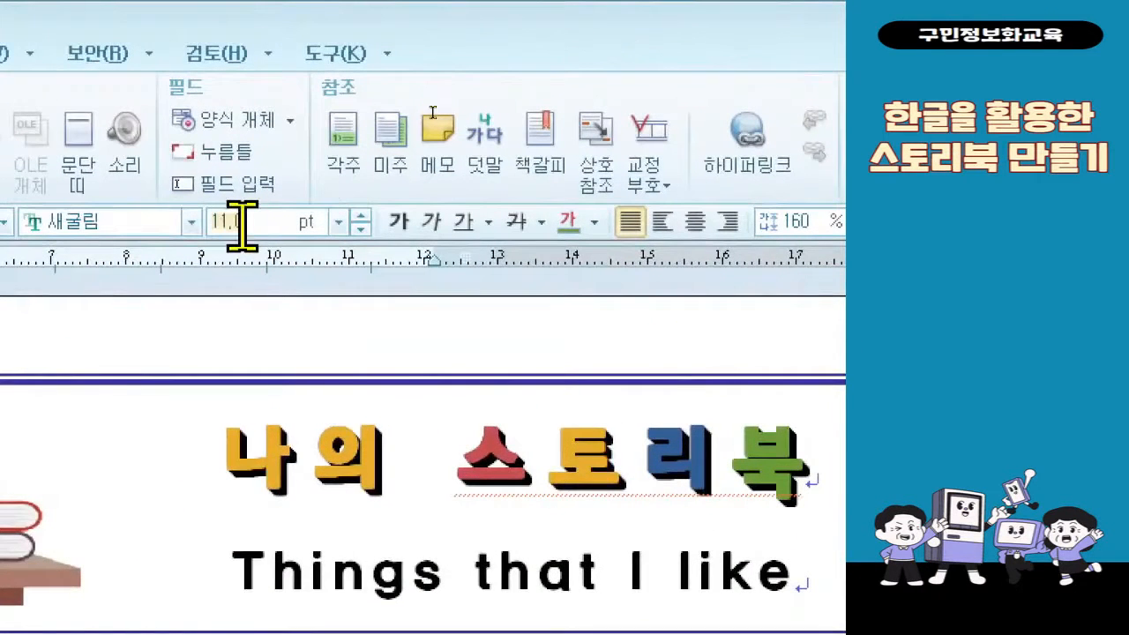
type("13")
key("Return")
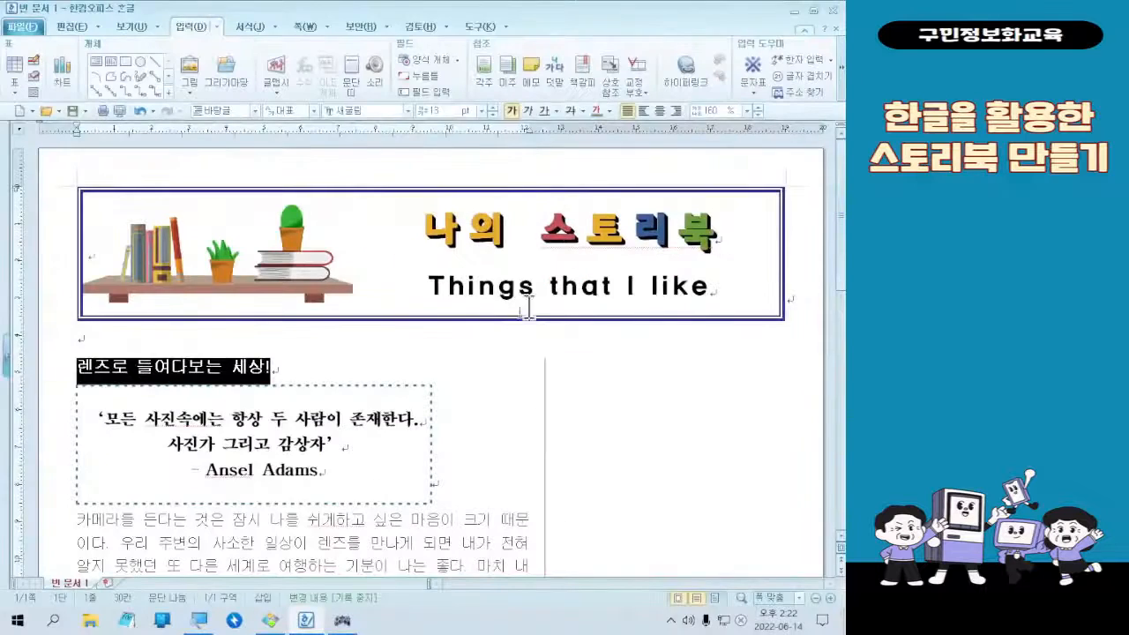
left_click(284, 362)
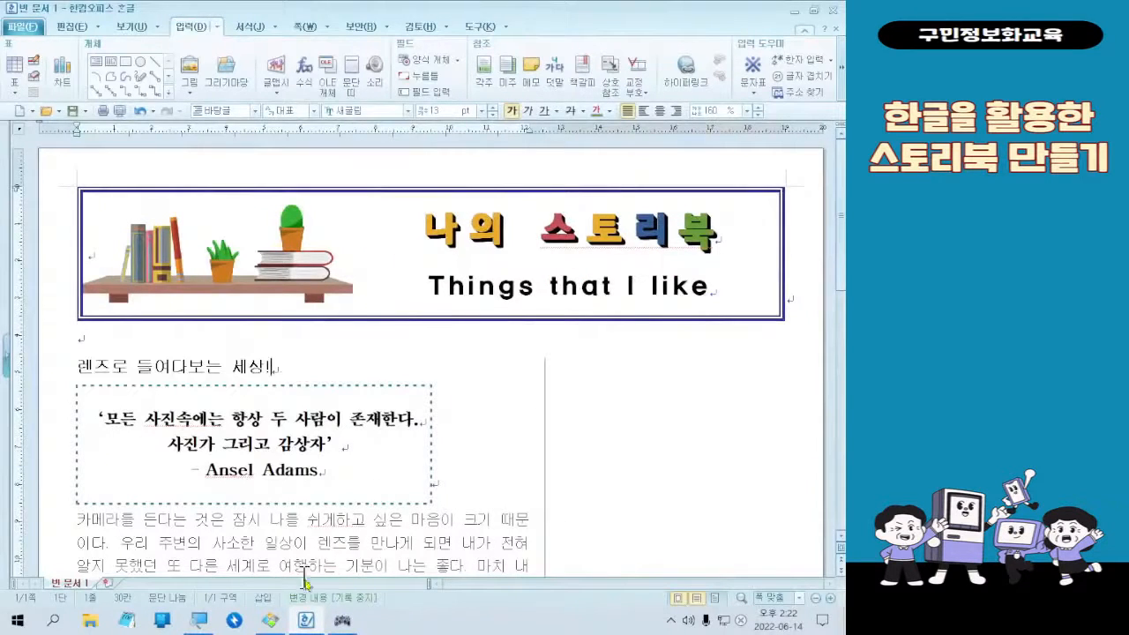
Step: Switch to the finished sample page, examine which words of the lens heading are coloured, and return to the document
mouse_move(307, 621)
left_click(304, 543)
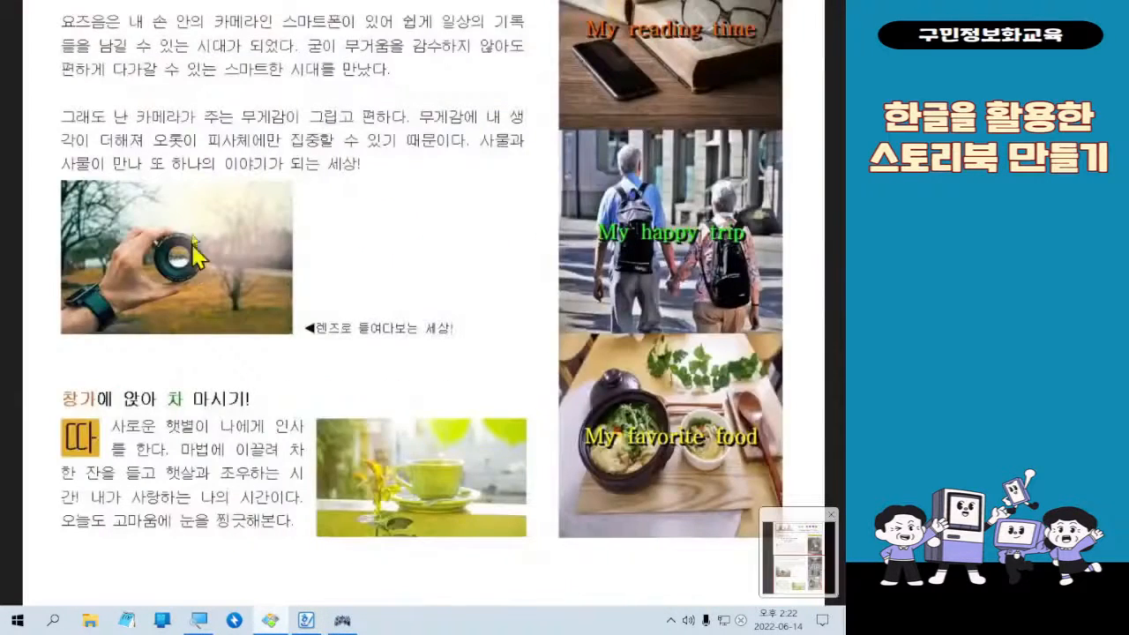
scroll(180, 249, "up", 5)
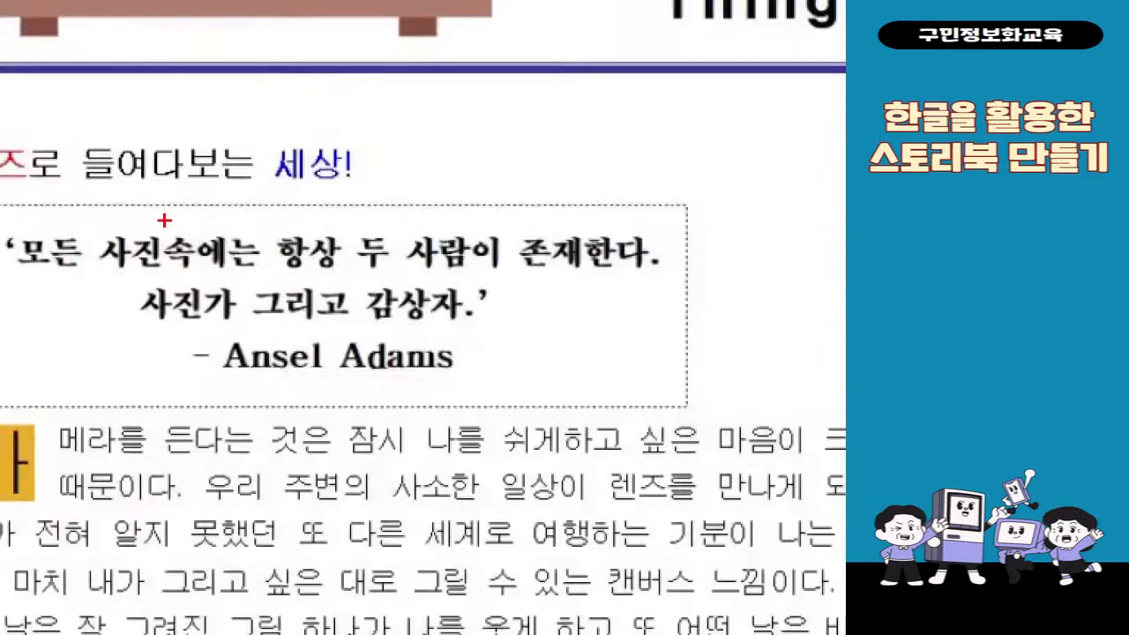
left_click_drag(3, 139, 89, 225)
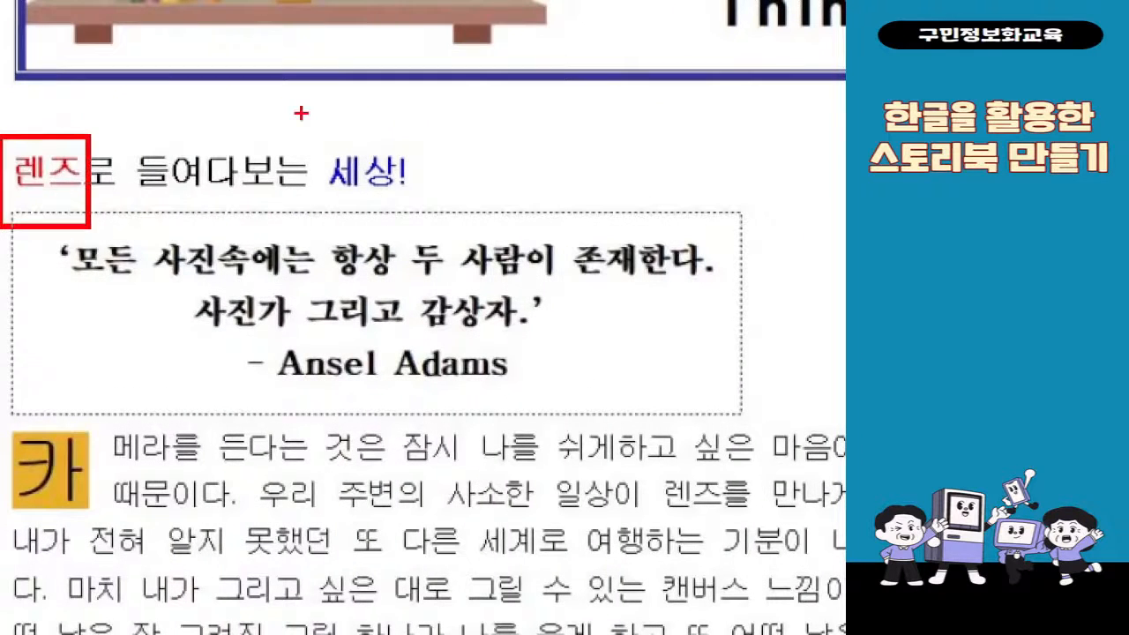
left_click_drag(300, 112, 470, 234)
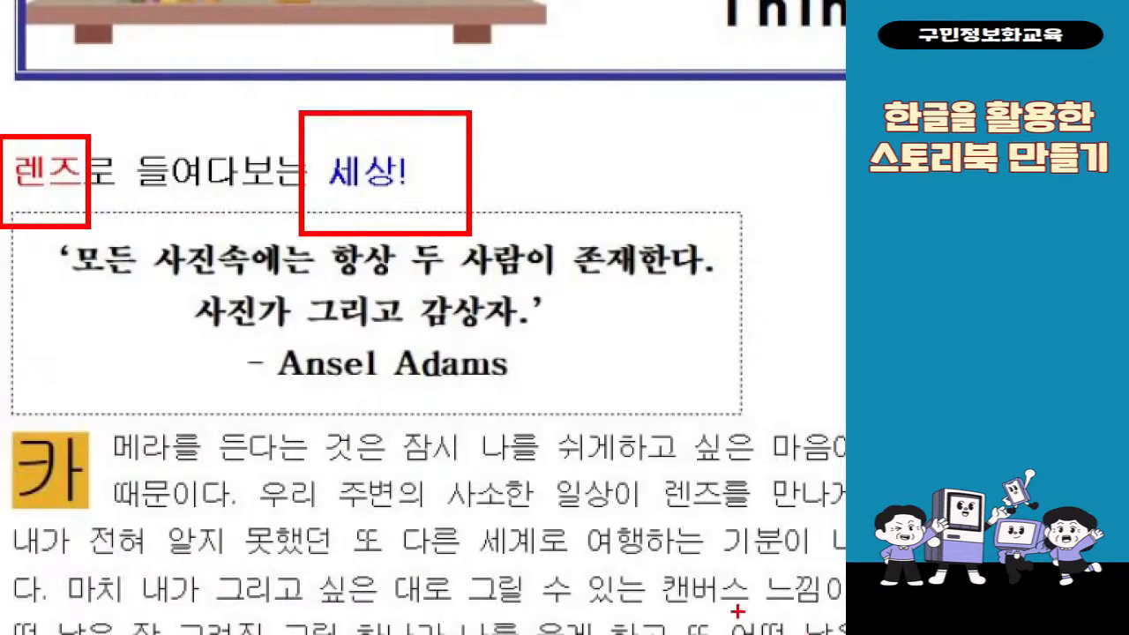
key("Escape")
left_click(787, 7)
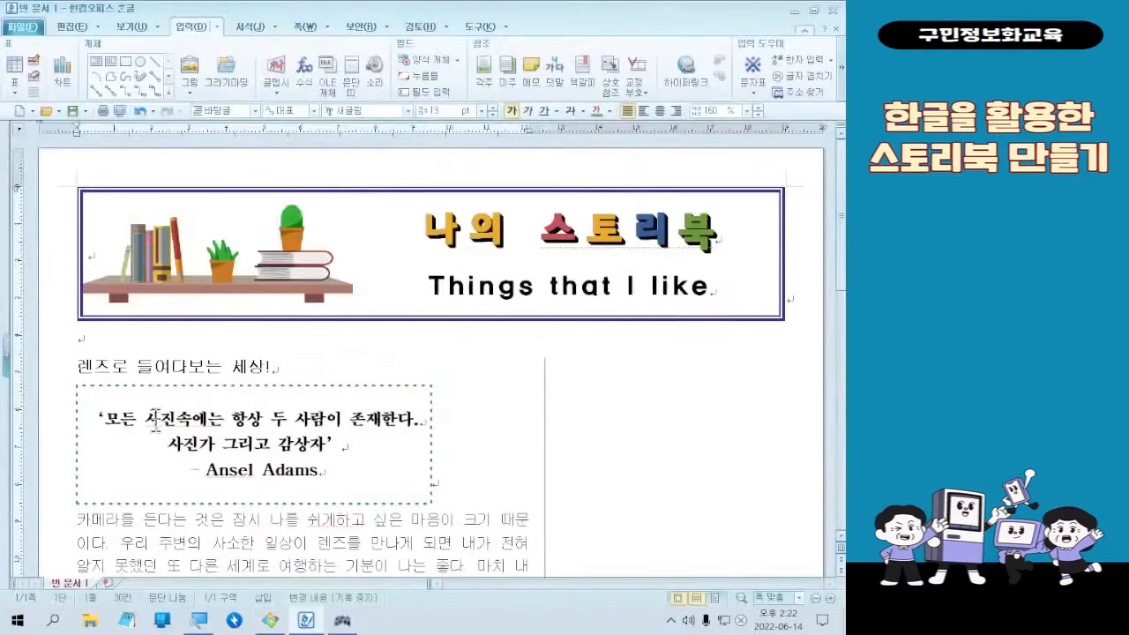
Step: Colour the word "렌즈" in the lens heading red
left_click(98, 375)
left_click_drag(78, 367, 111, 369)
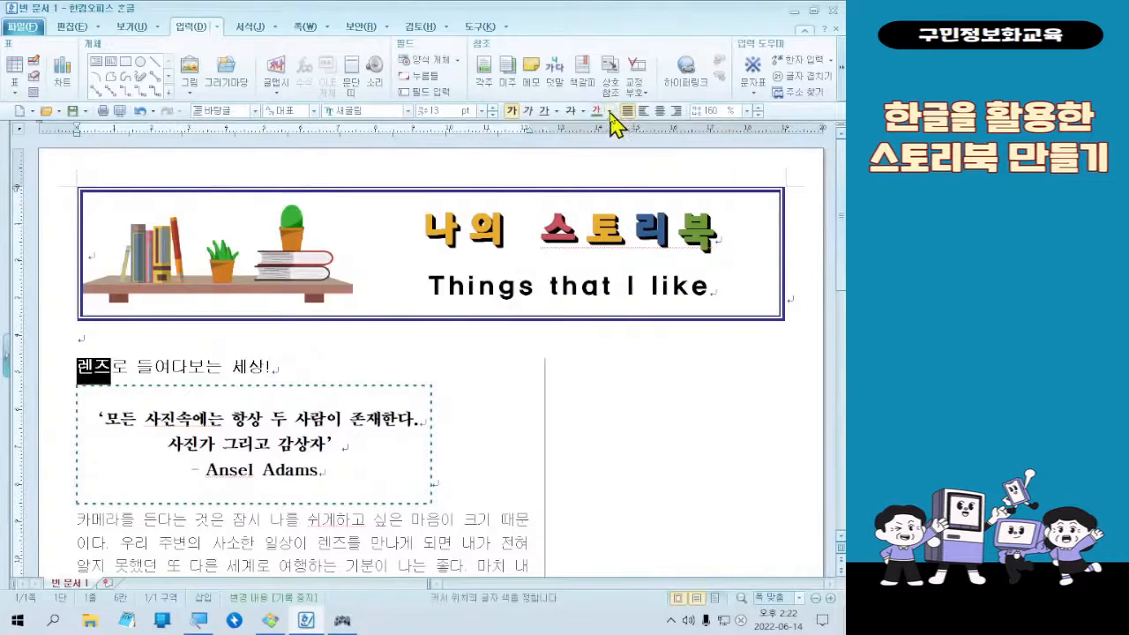
left_click(609, 111)
left_click(663, 164)
left_click(288, 340)
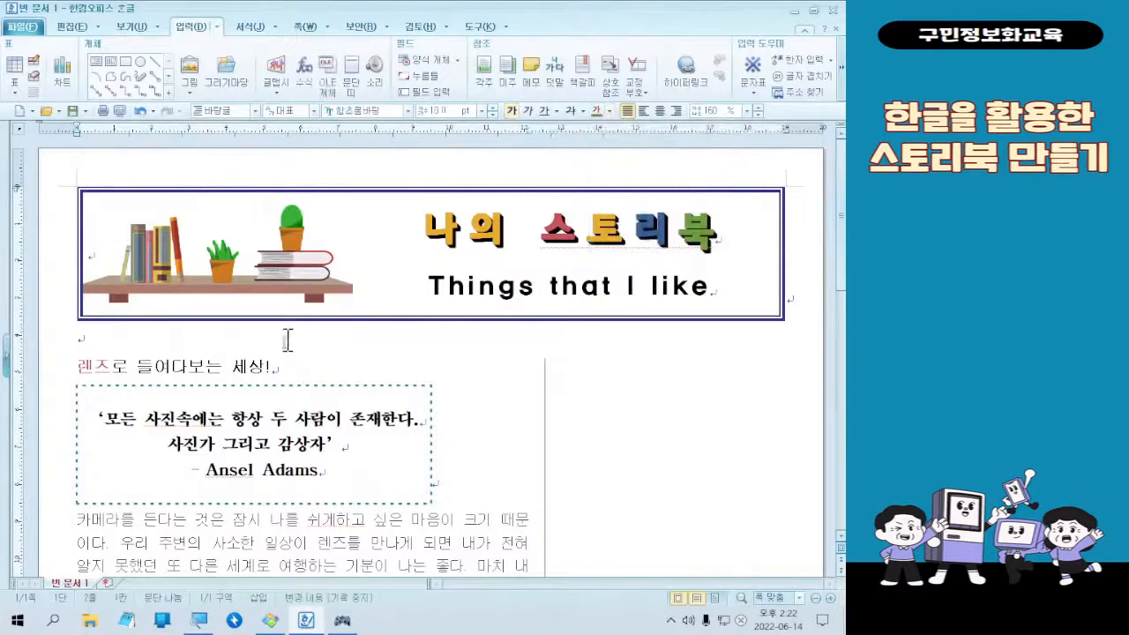
Step: Colour "세상!" in the lens heading blue (RGB 49, 95, 151)
left_click_drag(232, 377, 271, 378)
left_click(609, 111)
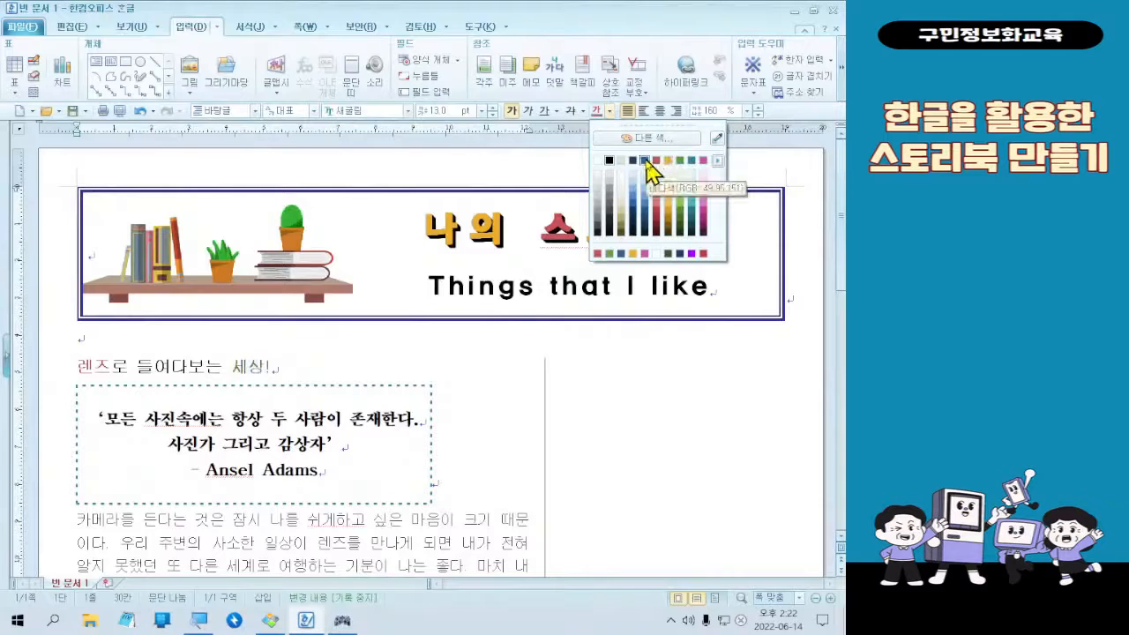
left_click(647, 162)
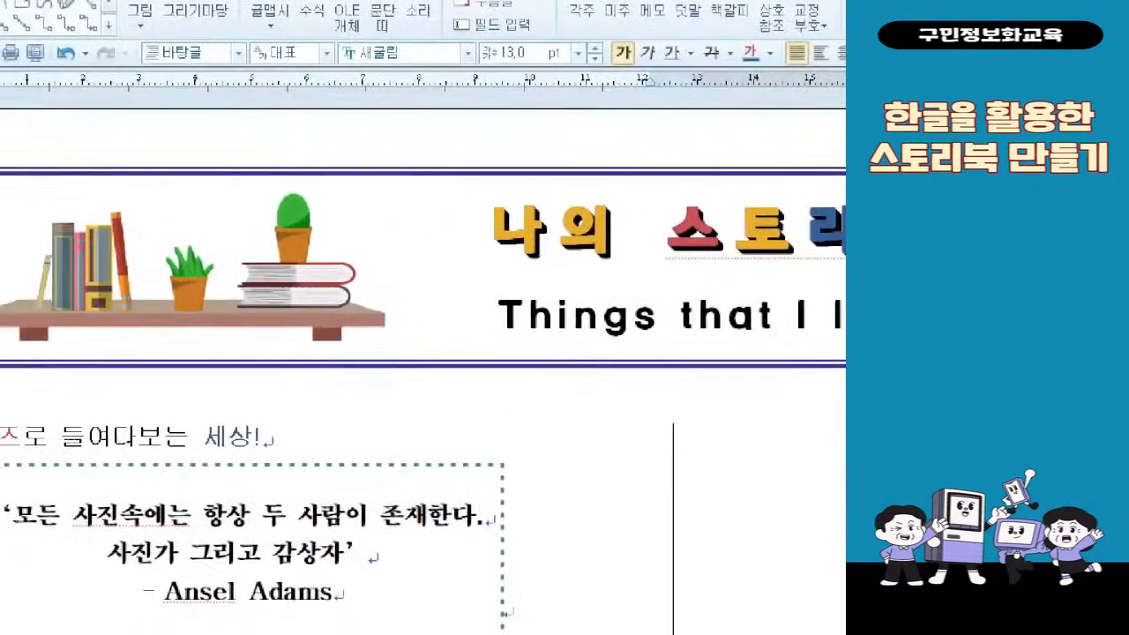
mouse_move(727, 32)
left_mouse_down()
mouse_move(798, 73)
mouse_move(310, 437)
left_mouse_up()
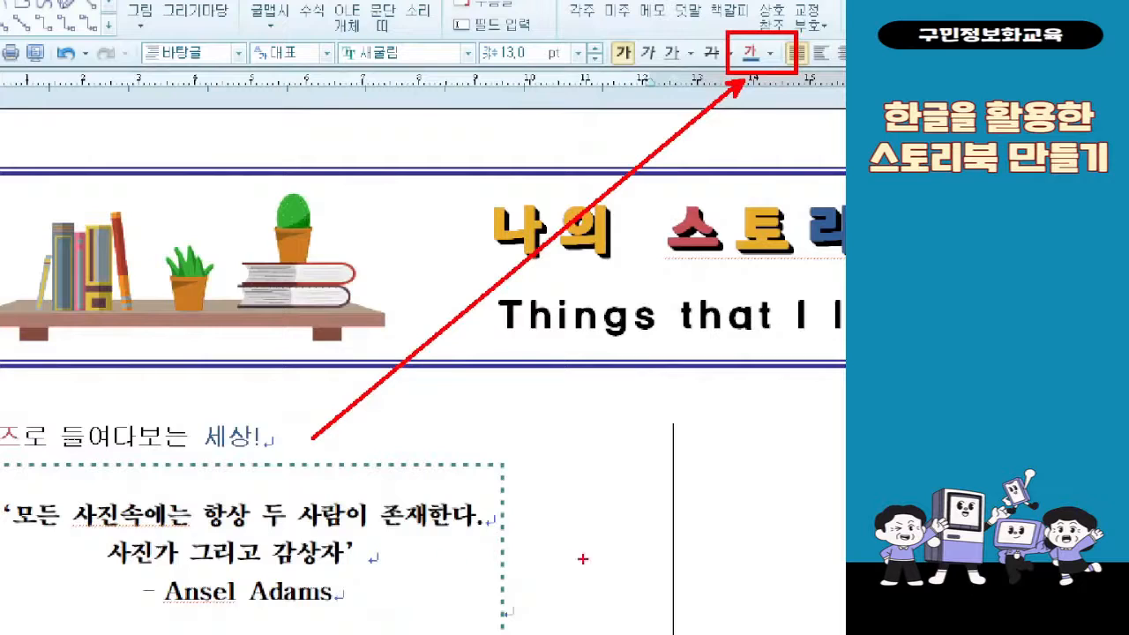
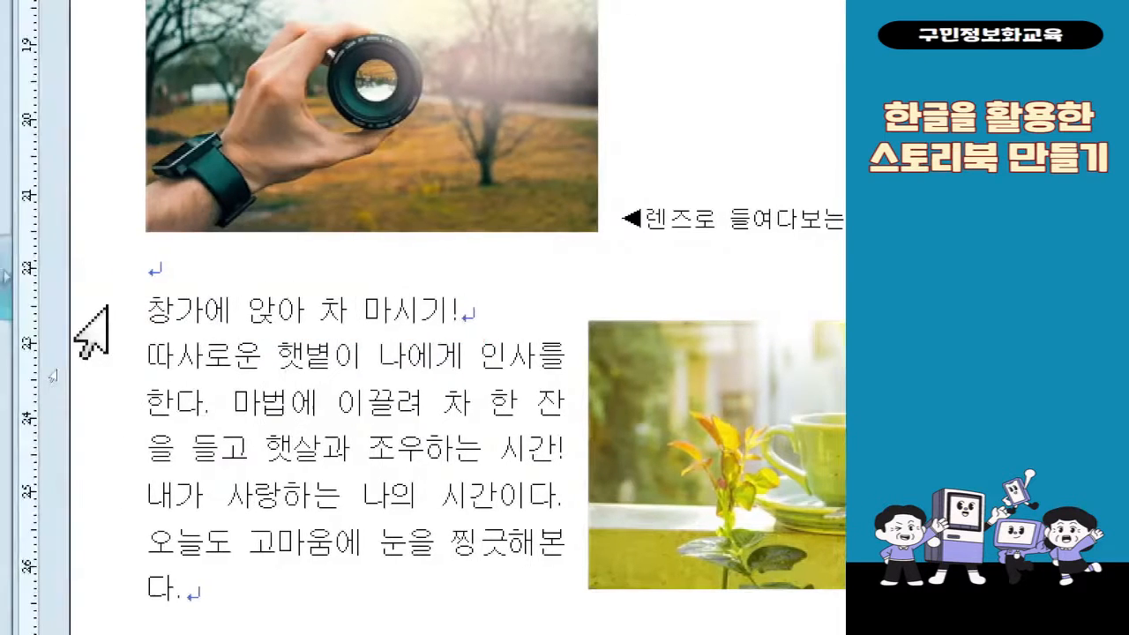
Step: Format the heading "창가에 앉아 차 마시기!" as 13 pt bold and switch to the finished sample page to compare
left_click(16, 311)
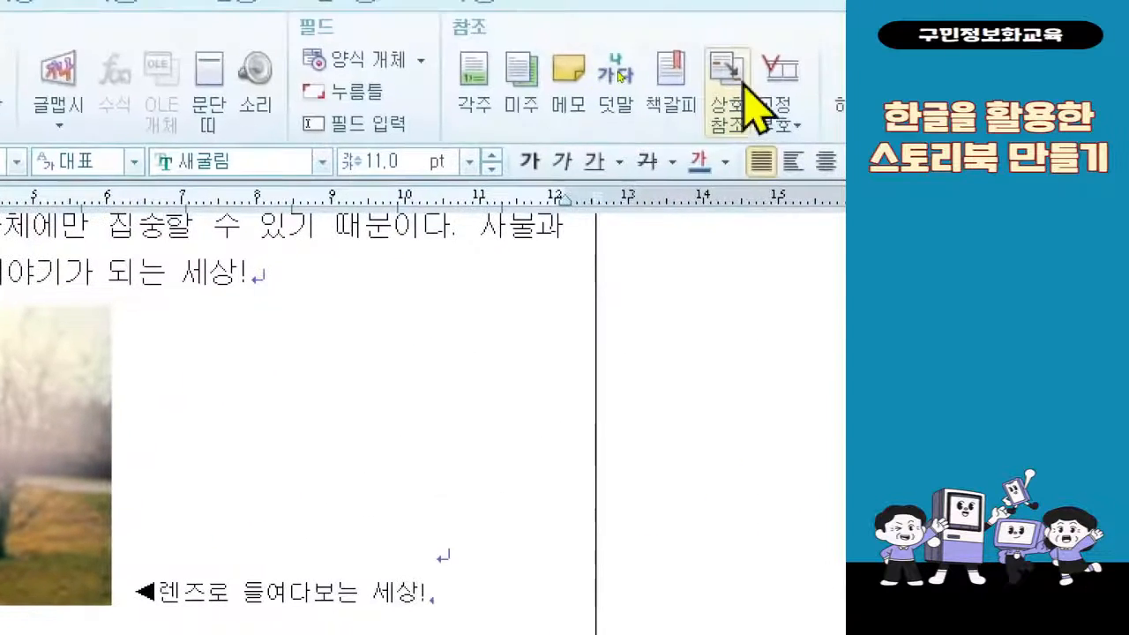
left_click(401, 161)
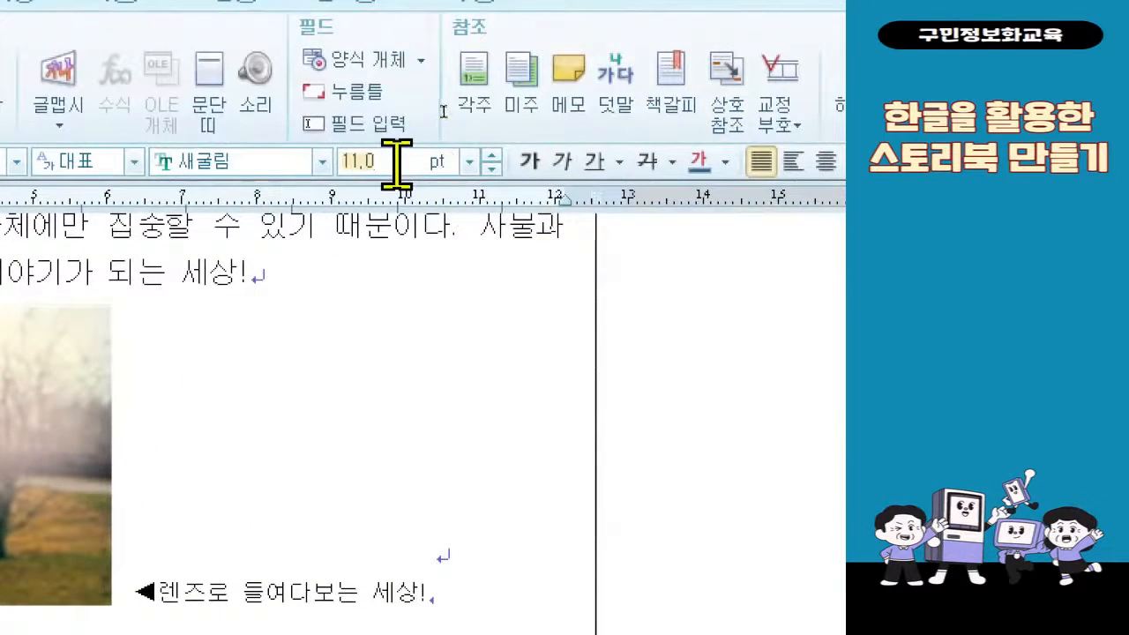
type("13")
left_click(530, 161)
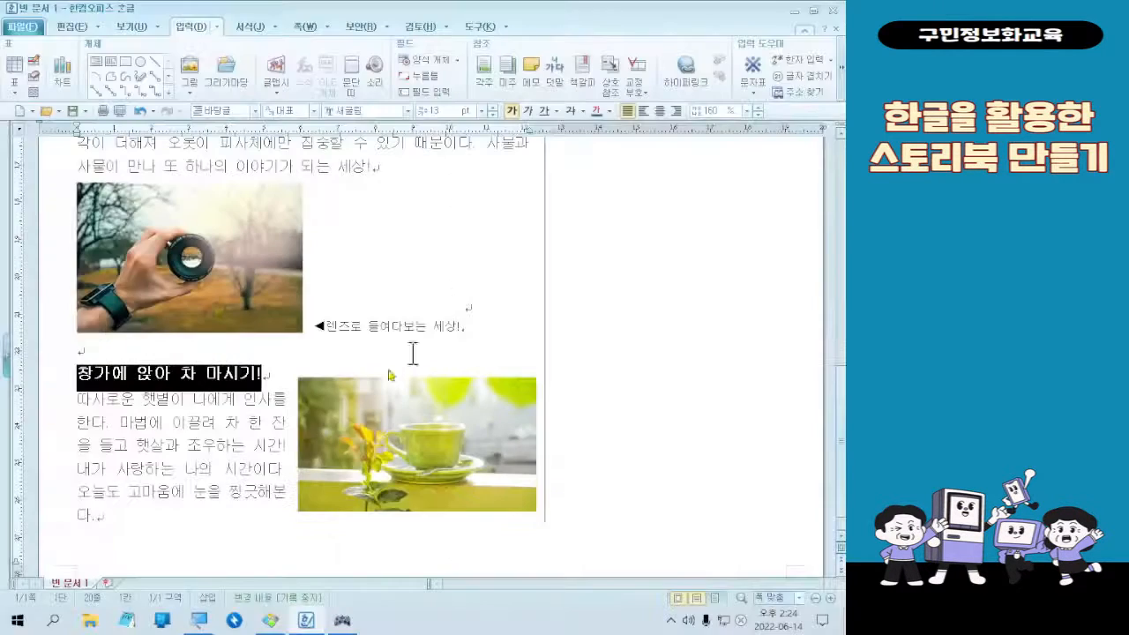
left_click(270, 620)
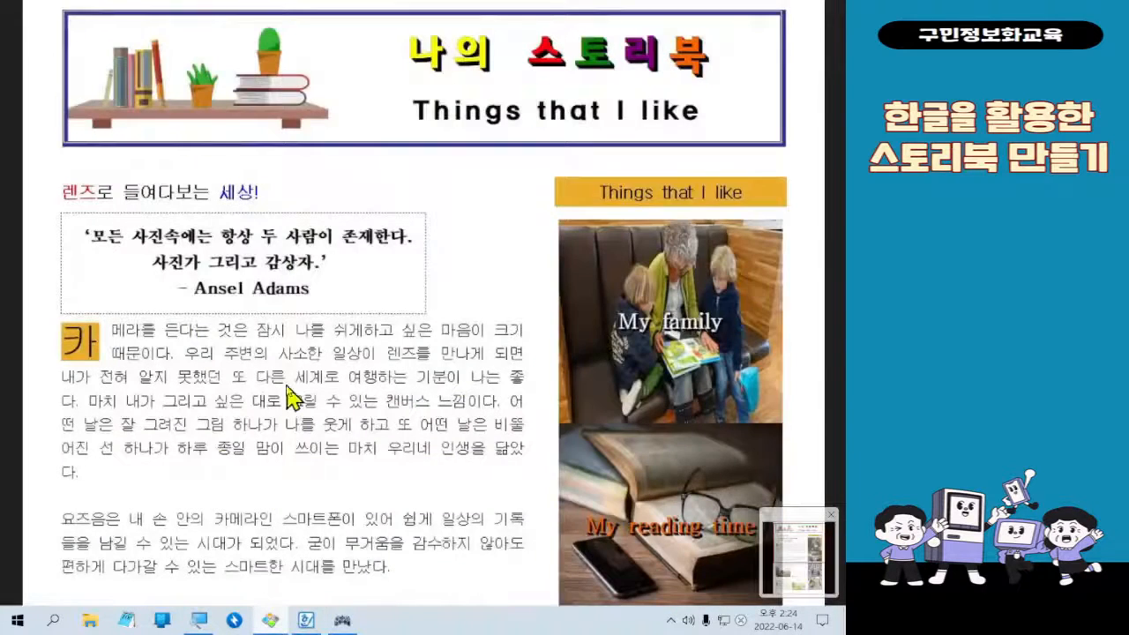
Step: Check the coloured words of the tea heading on the sample page, then colour "창가" in the document's tea heading golden orange
scroll(297, 397, "down", 5)
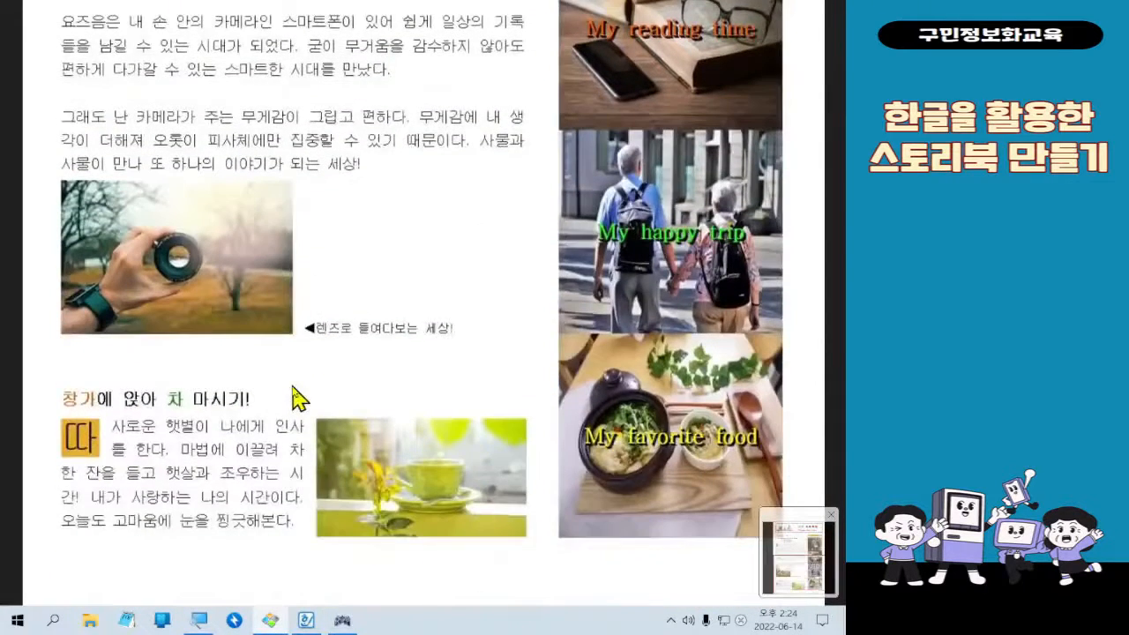
left_click(305, 620)
left_click(78, 378)
left_click_drag(78, 378, 111, 377)
left_click(610, 111)
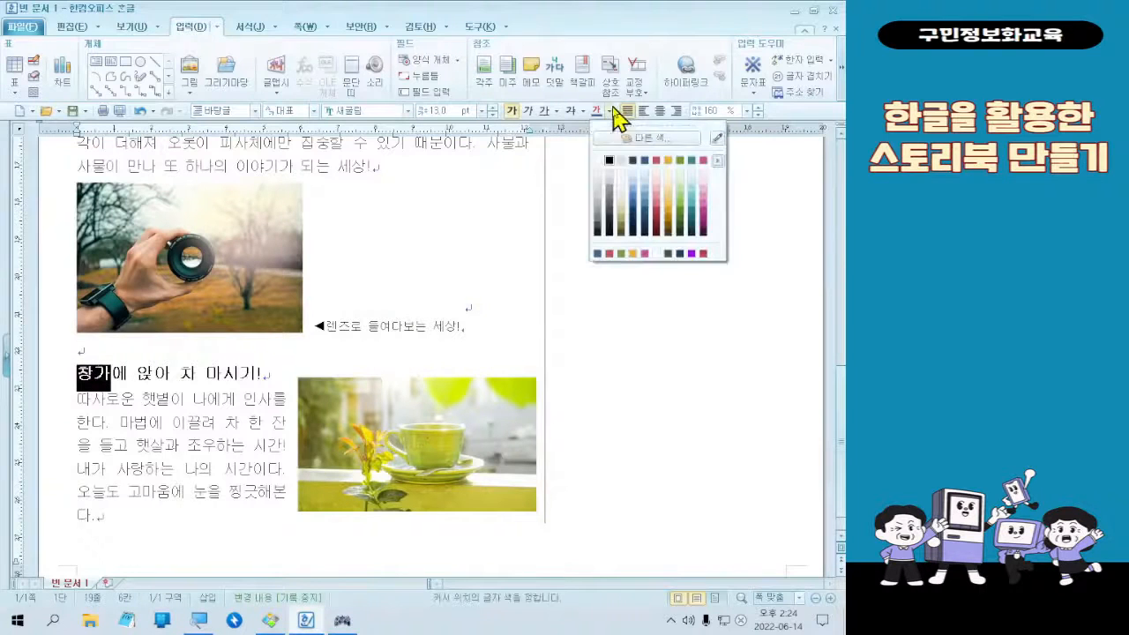
left_click(668, 161)
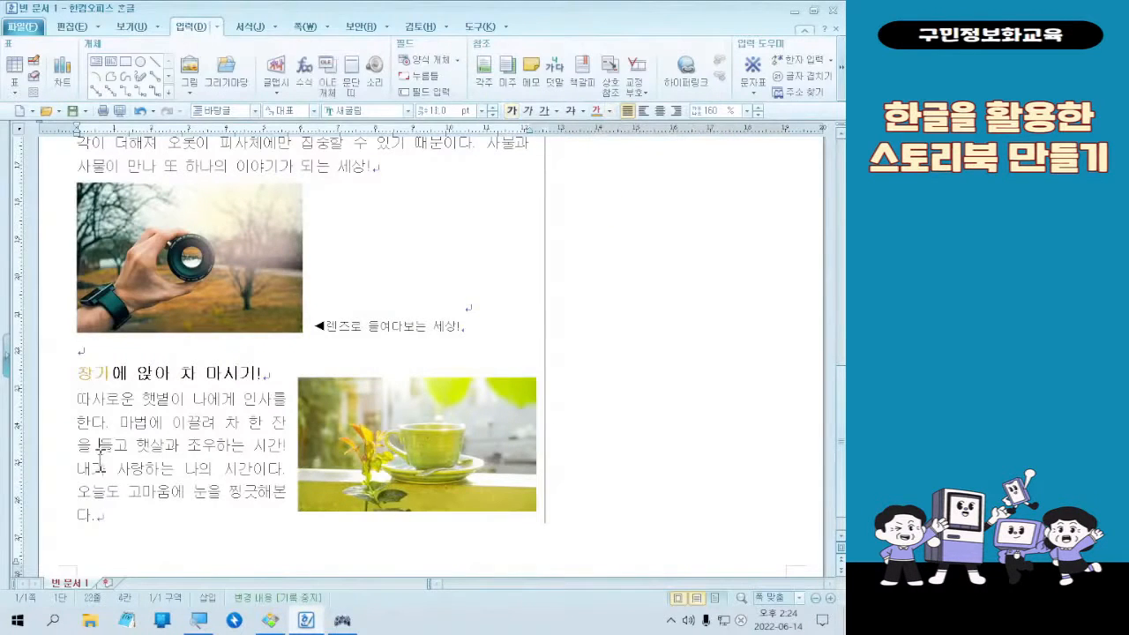
Step: Colour the word "차" in the heading "창가에 앉아 차 마시기!" green
double_click(187, 378)
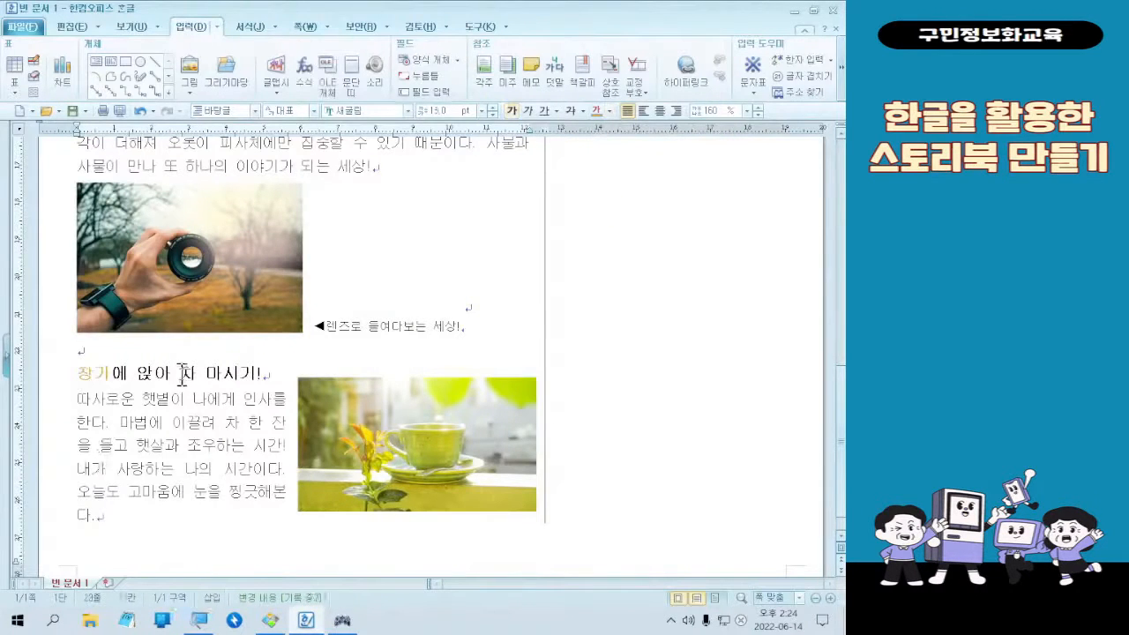
left_click(610, 111)
left_click(669, 161)
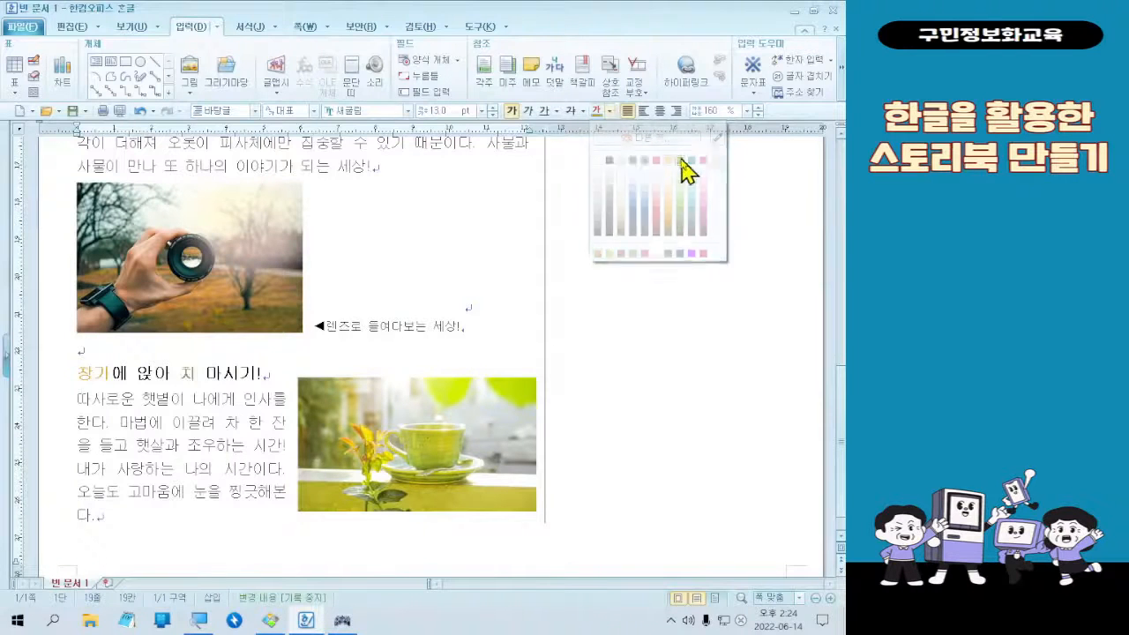
left_click(186, 421)
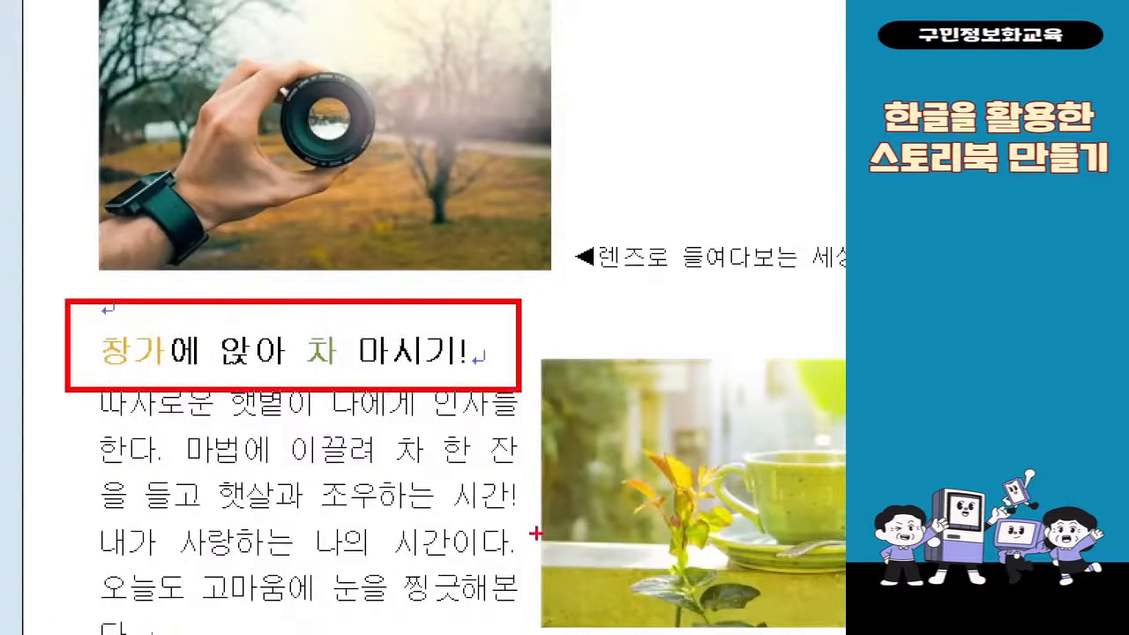
Step: Compare the lens article's first paragraph with the finished sample page, examine the sample's decorated first letter, and return to the document
mouse_move(548, 288)
left_mouse_down()
mouse_move(578, 311)
mouse_move(602, 287)
left_mouse_up()
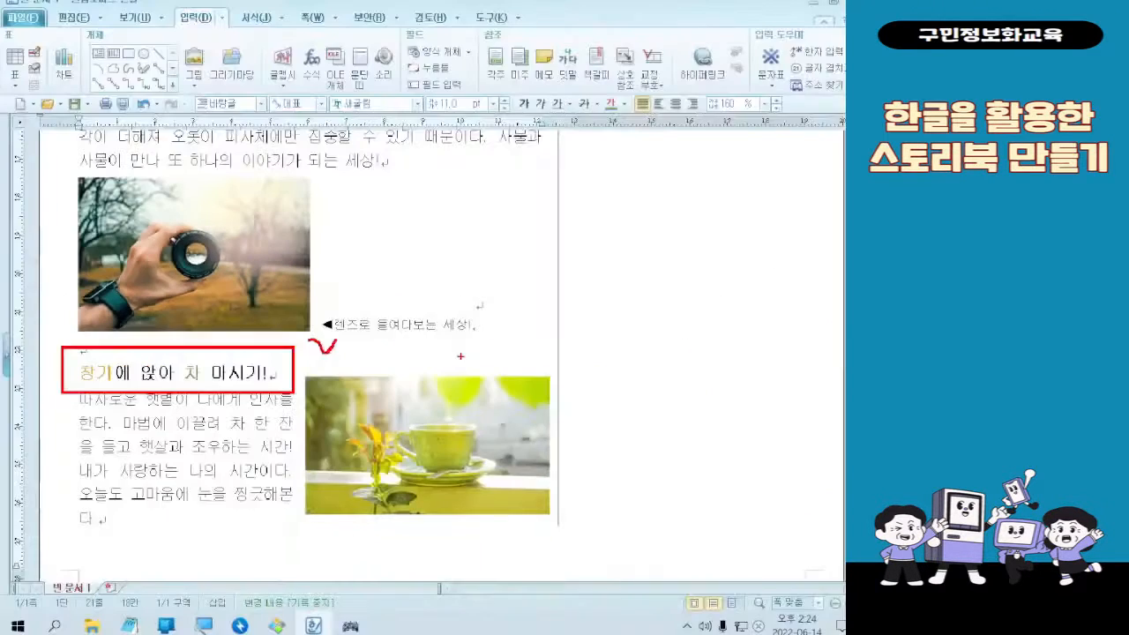
scroll(454, 445, "up", 10)
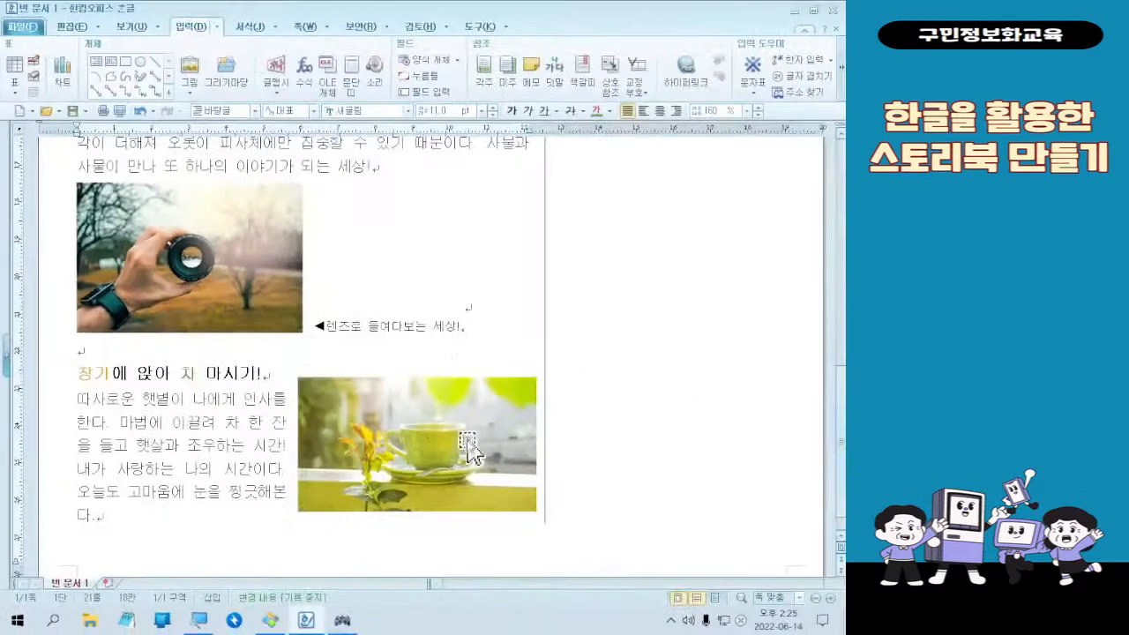
scroll(441, 434, "down", 10)
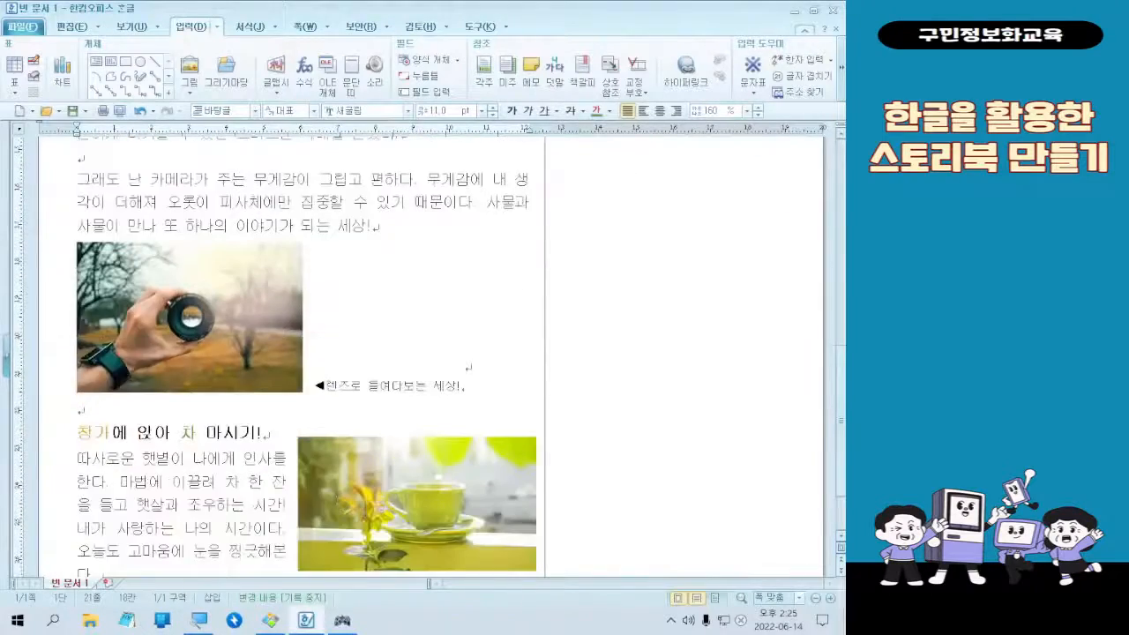
scroll(536, 503, "up", 10)
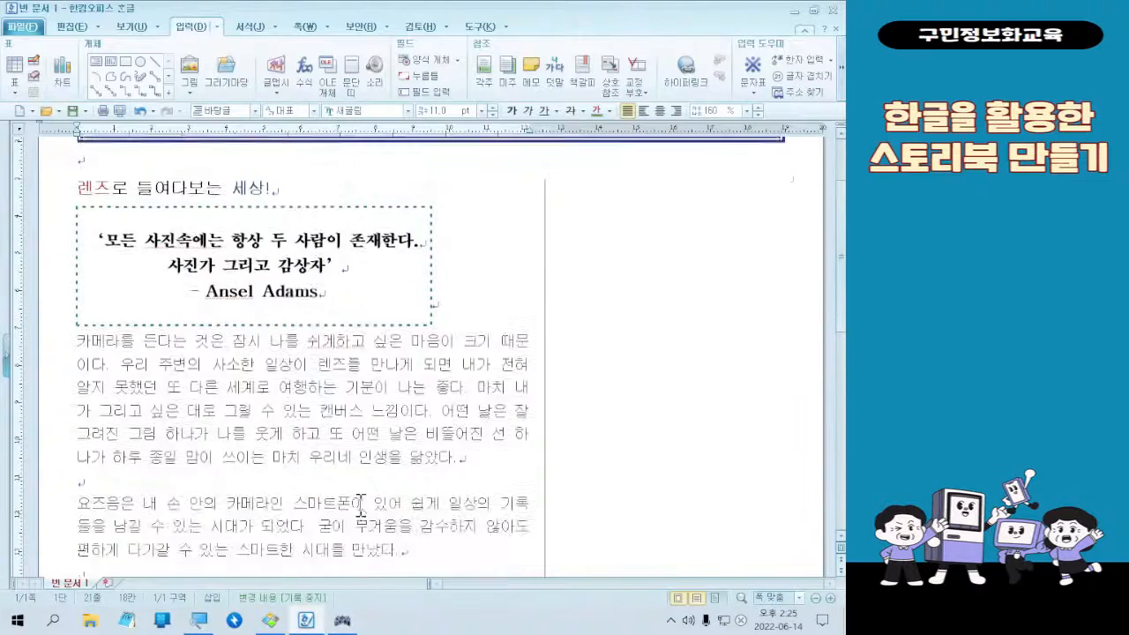
scroll(360, 527, "down", 2)
scroll(252, 381, "up", 1)
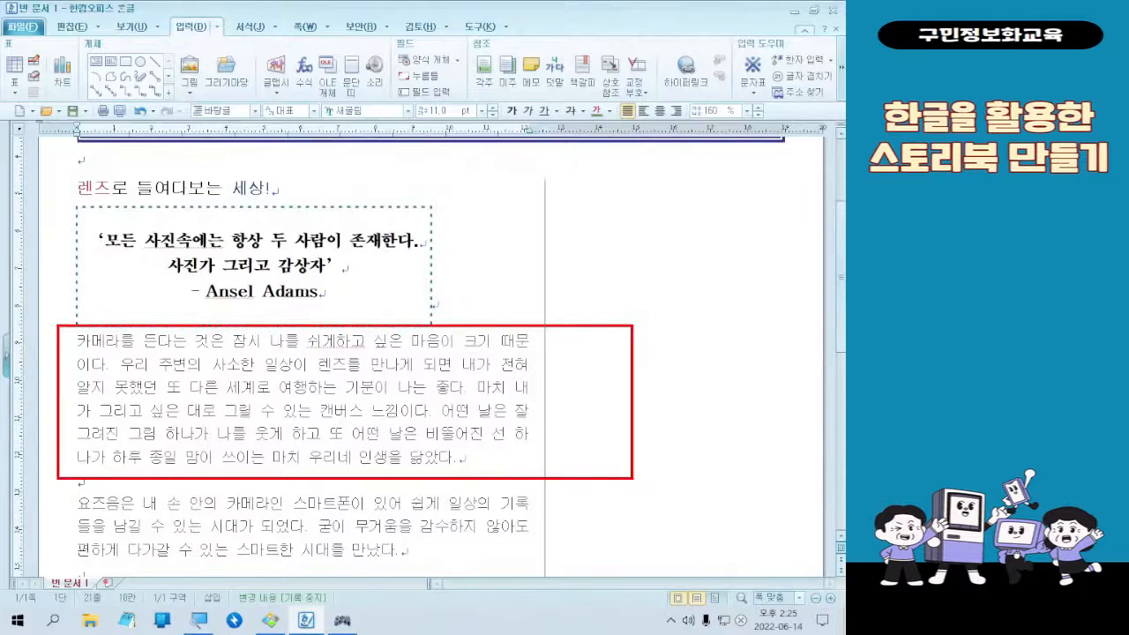
mouse_move(105, 348)
left_mouse_down()
mouse_move(68, 357)
mouse_move(99, 332)
left_mouse_up()
key("Escape")
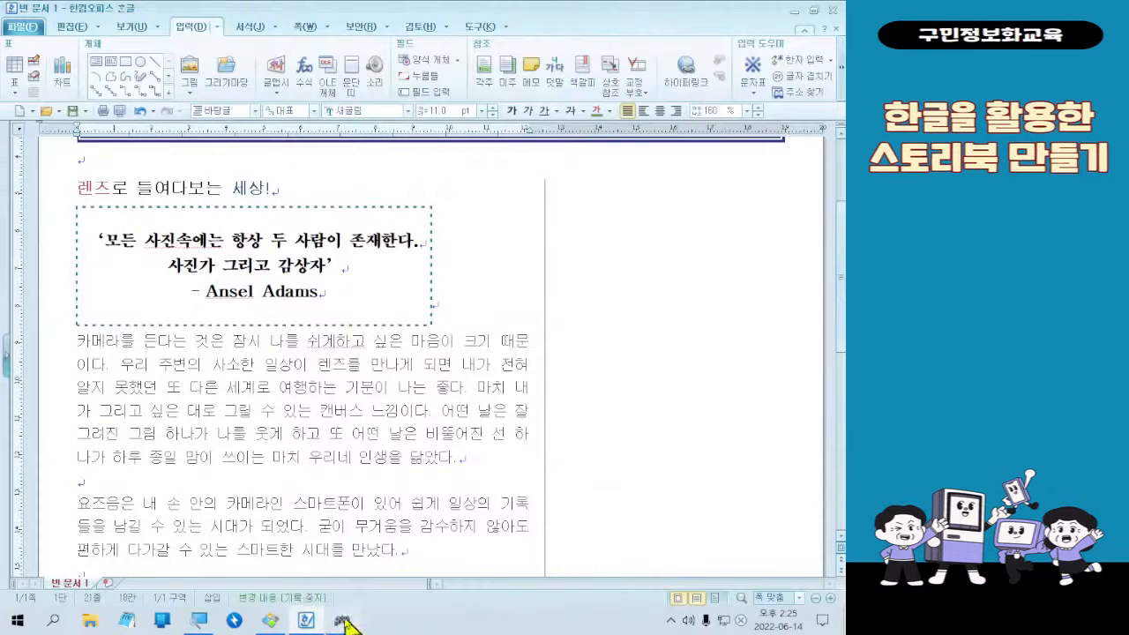
left_click(270, 620)
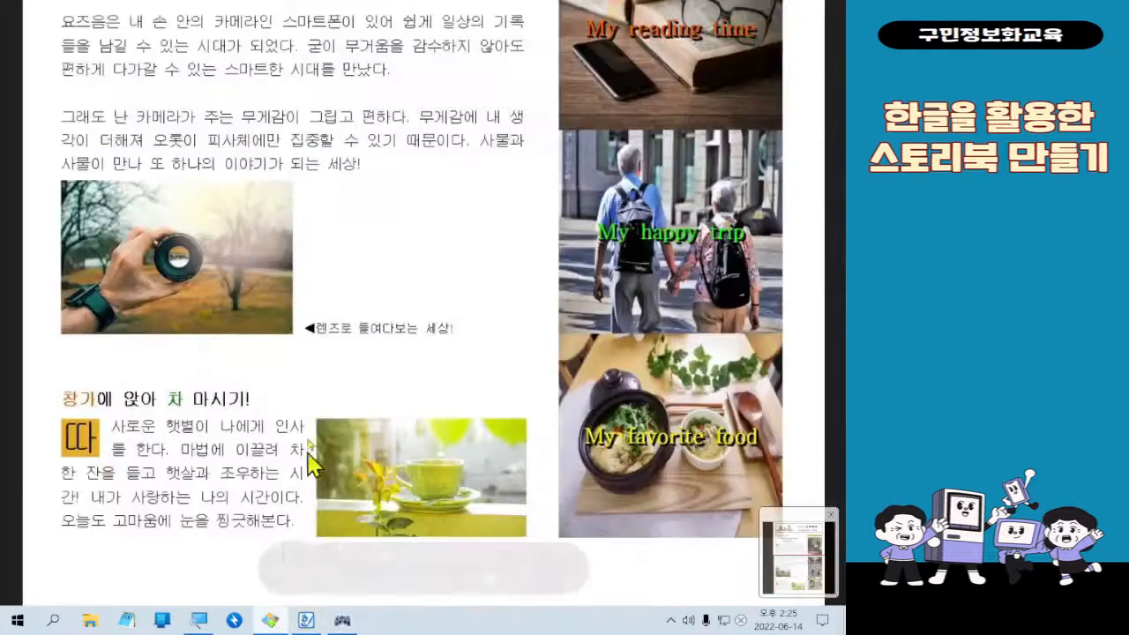
scroll(274, 357, "up", 3)
scroll(265, 347, "up", 3)
key("ctrl+1")
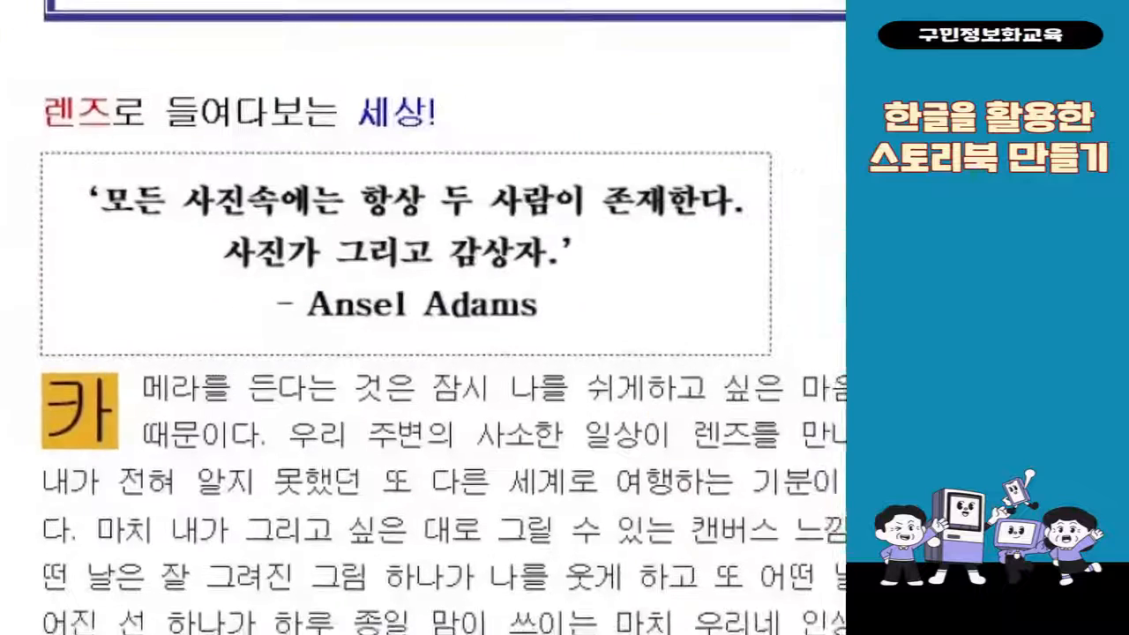
left_click(39, 334)
left_click_drag(35, 342, 197, 490)
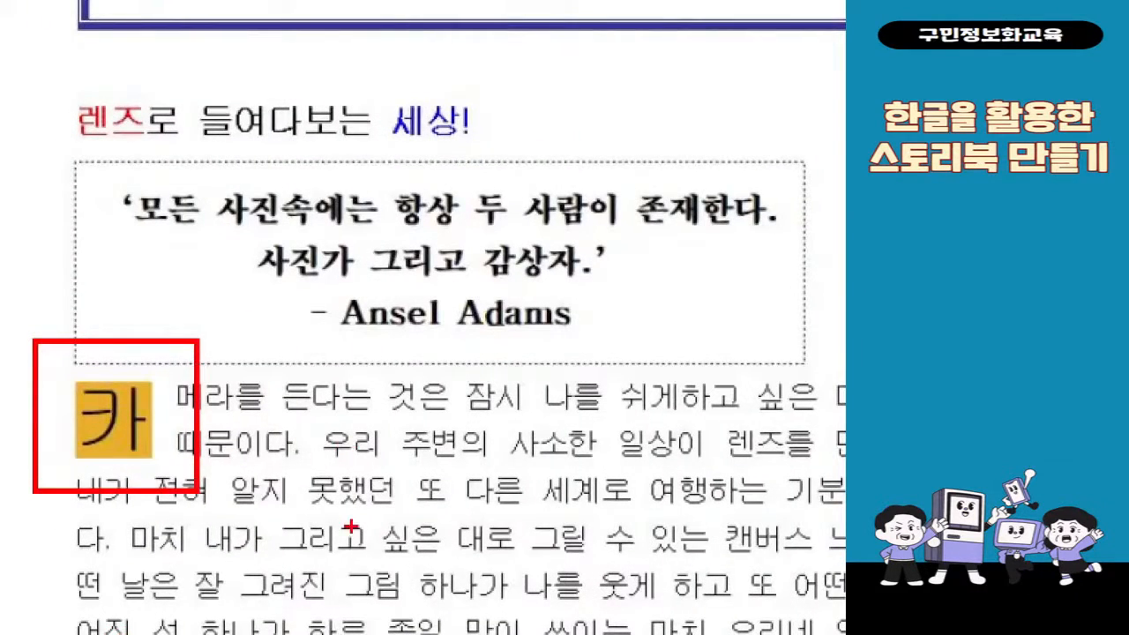
key("Escape")
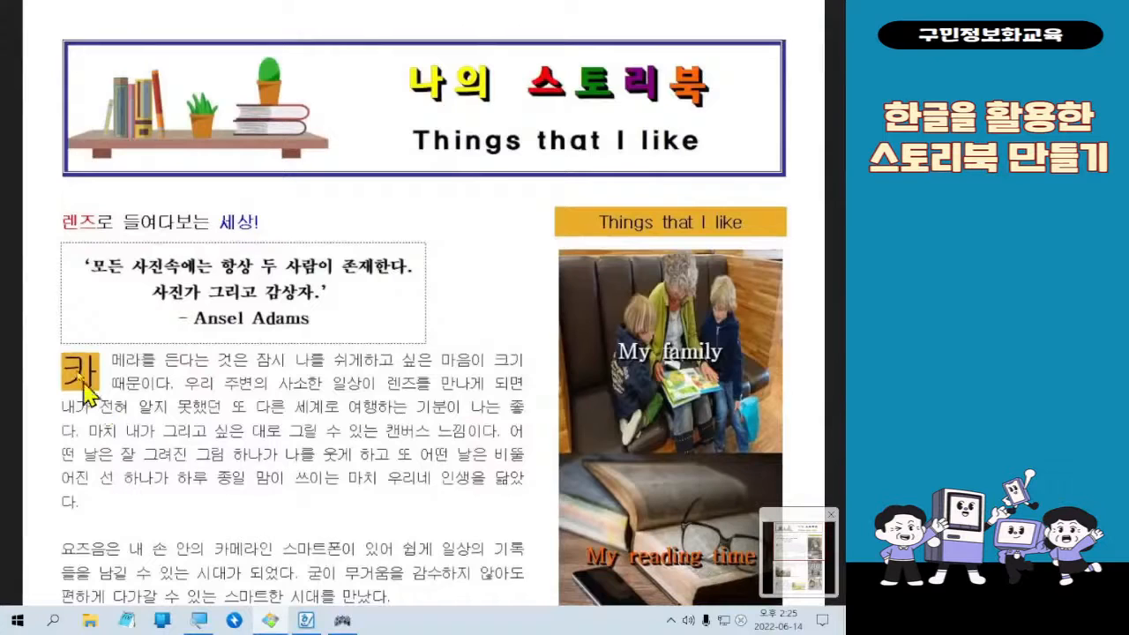
left_click(782, 7)
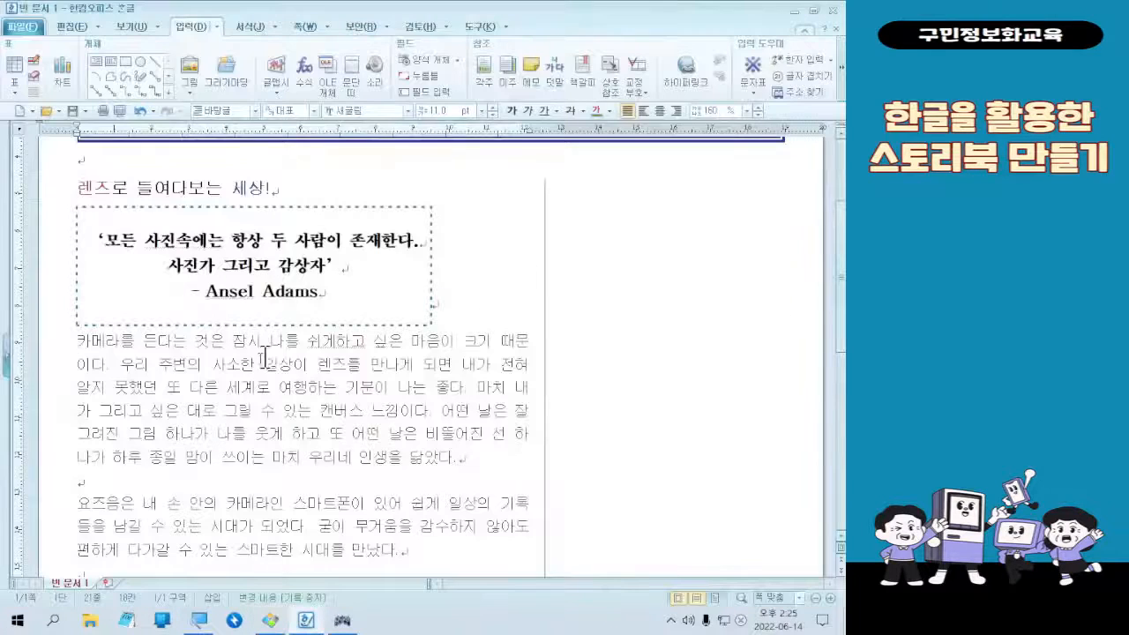
Step: Decorate the first letter "카" of the lens article as a two-line drop cap with a golden orange fill and no border line
key("ctrl+4")
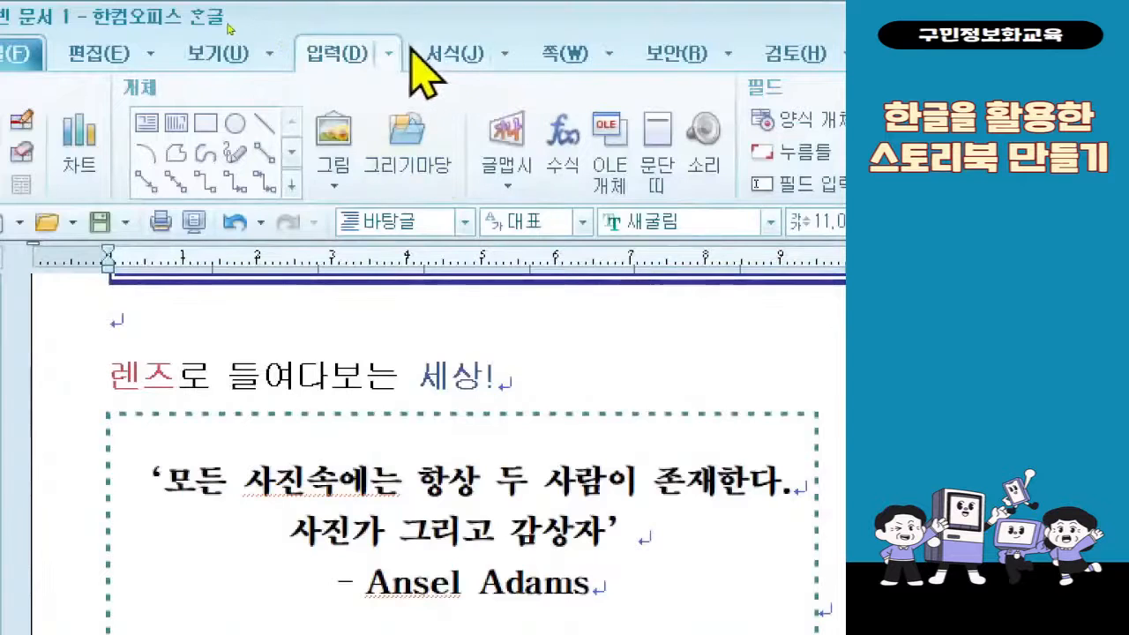
left_click(502, 53)
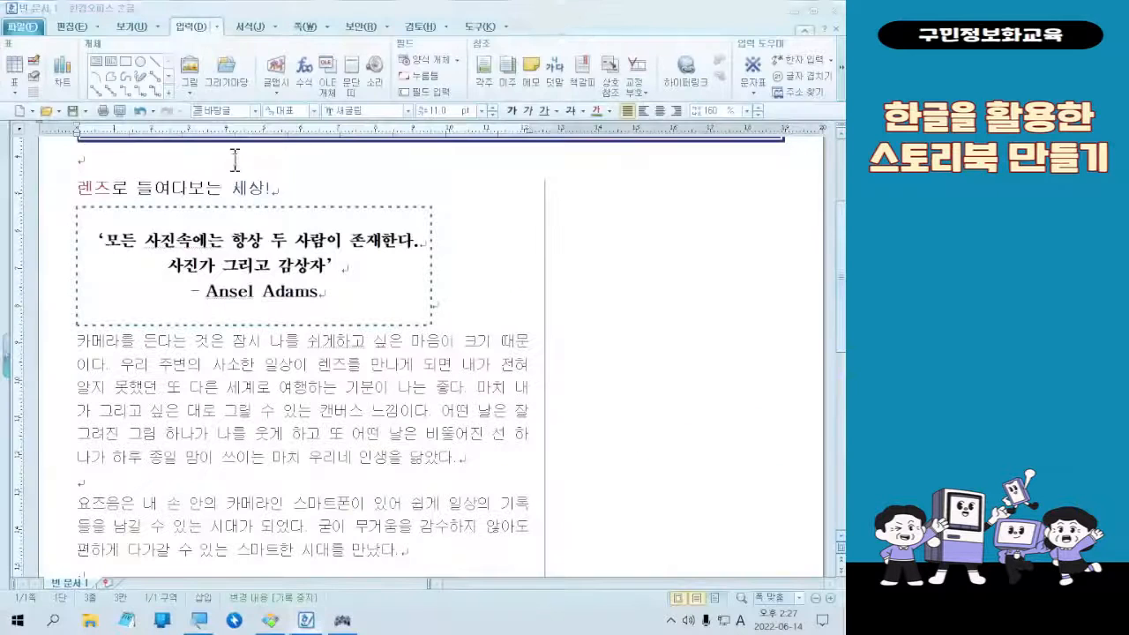
left_click(394, 55)
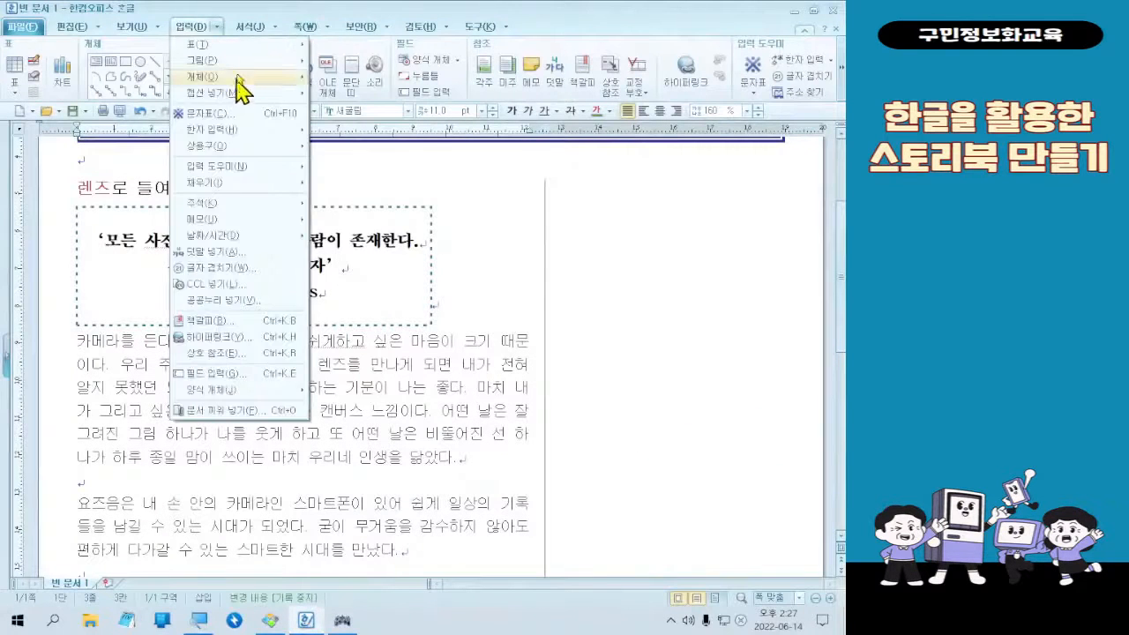
left_click(256, 26)
left_click(281, 83)
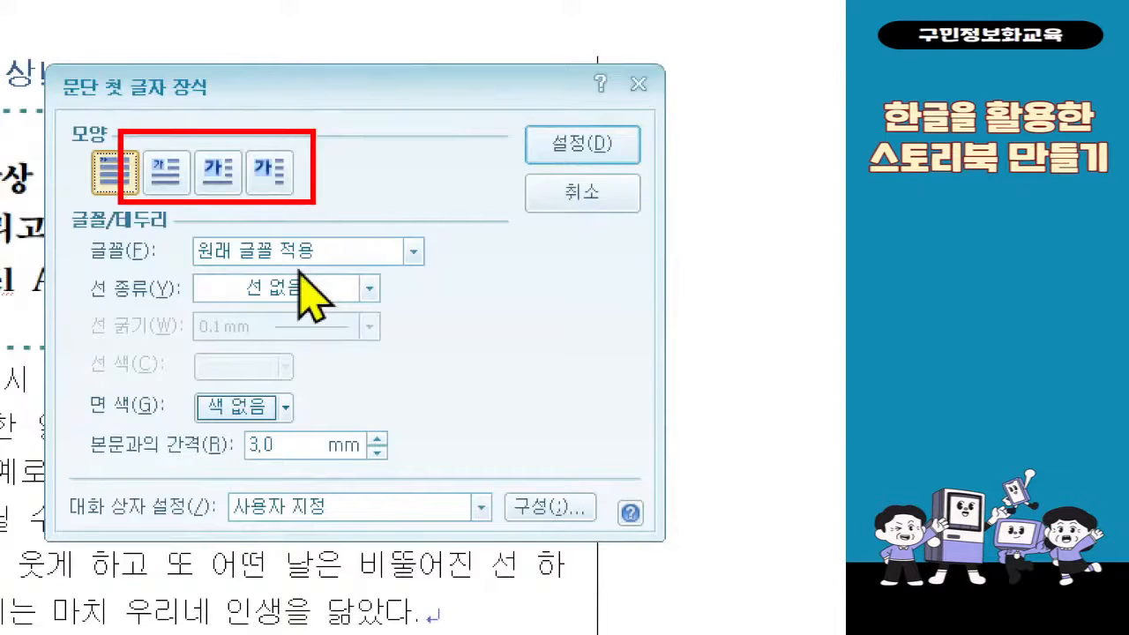
left_click(161, 181)
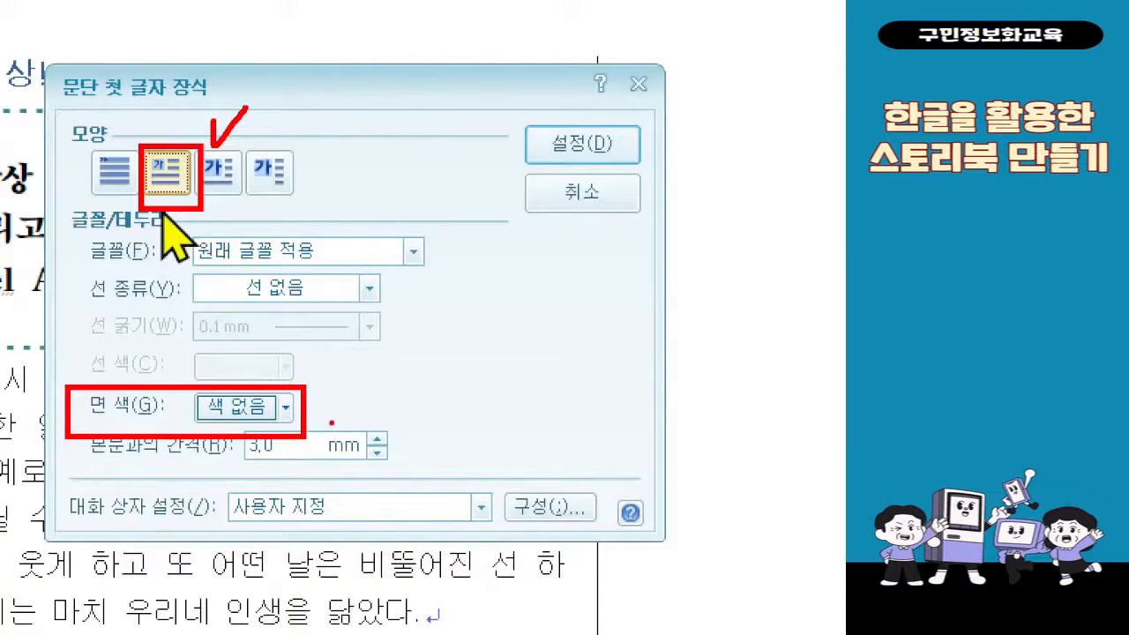
left_click(257, 404)
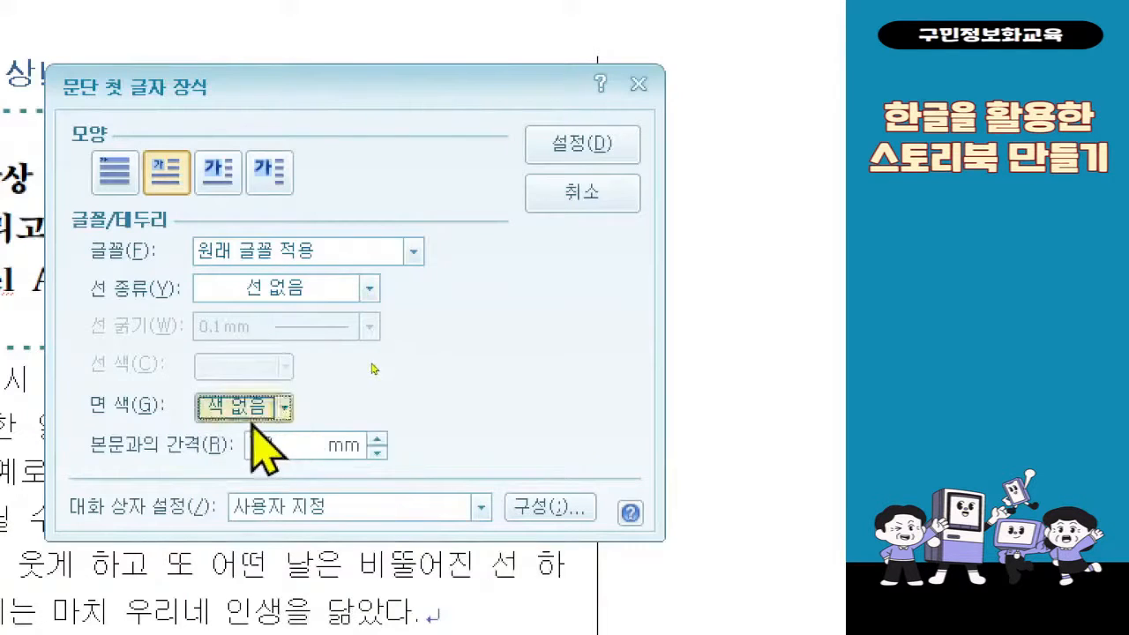
left_click(256, 407)
left_click(353, 494)
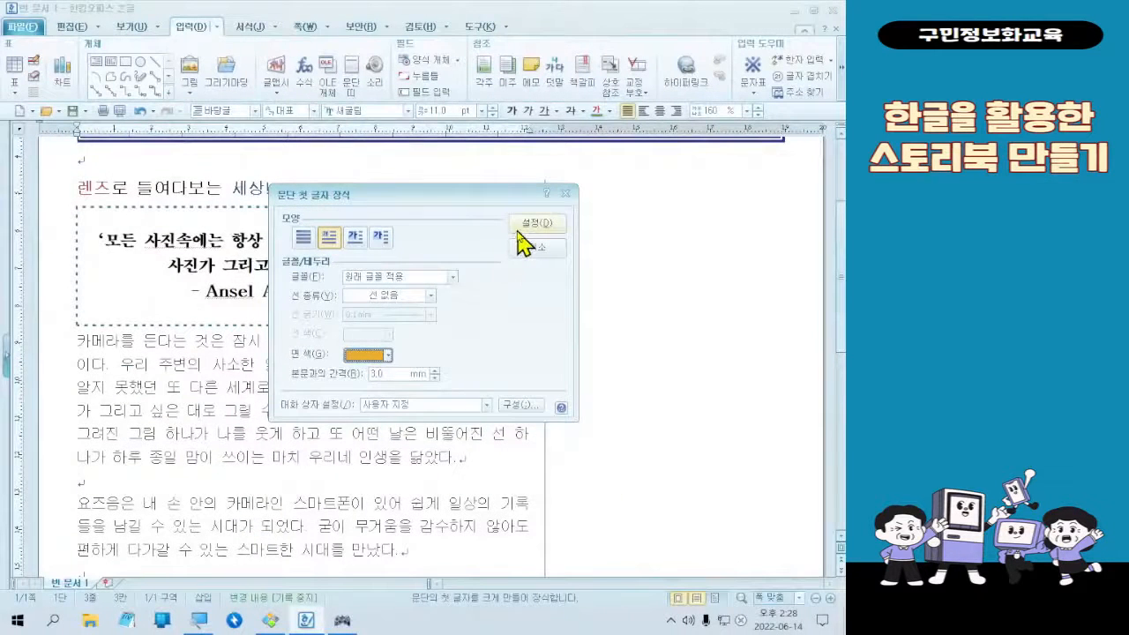
left_click(573, 143)
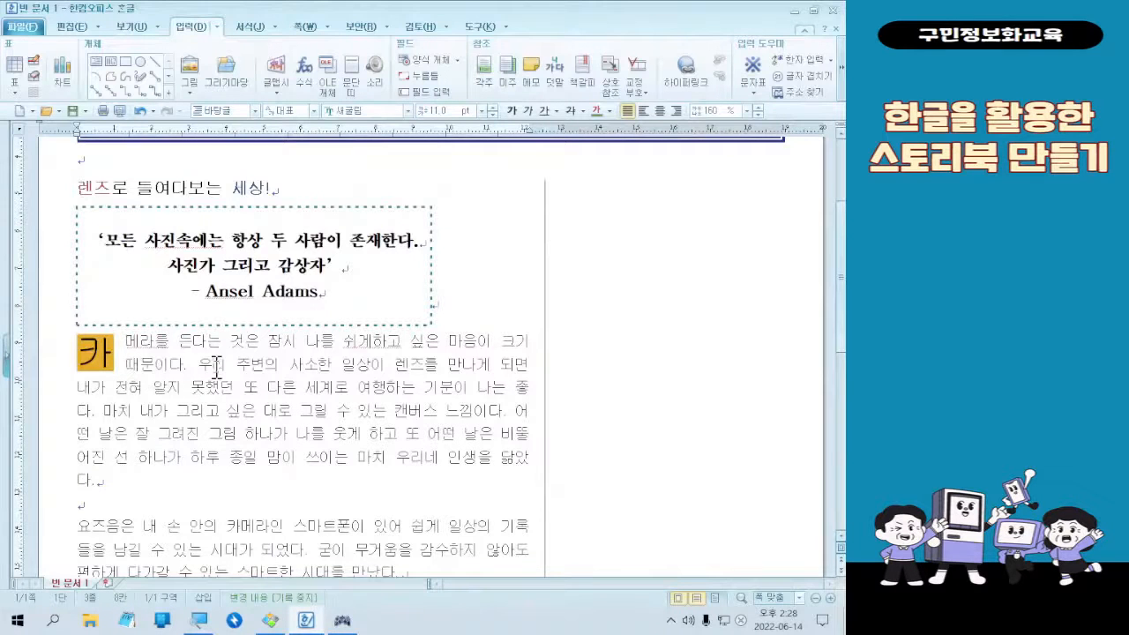
Step: Move the tea picture down so its top edge lines up with the first line of the tea paragraph
scroll(221, 367, "down", 1)
scroll(220, 366, "down", 7)
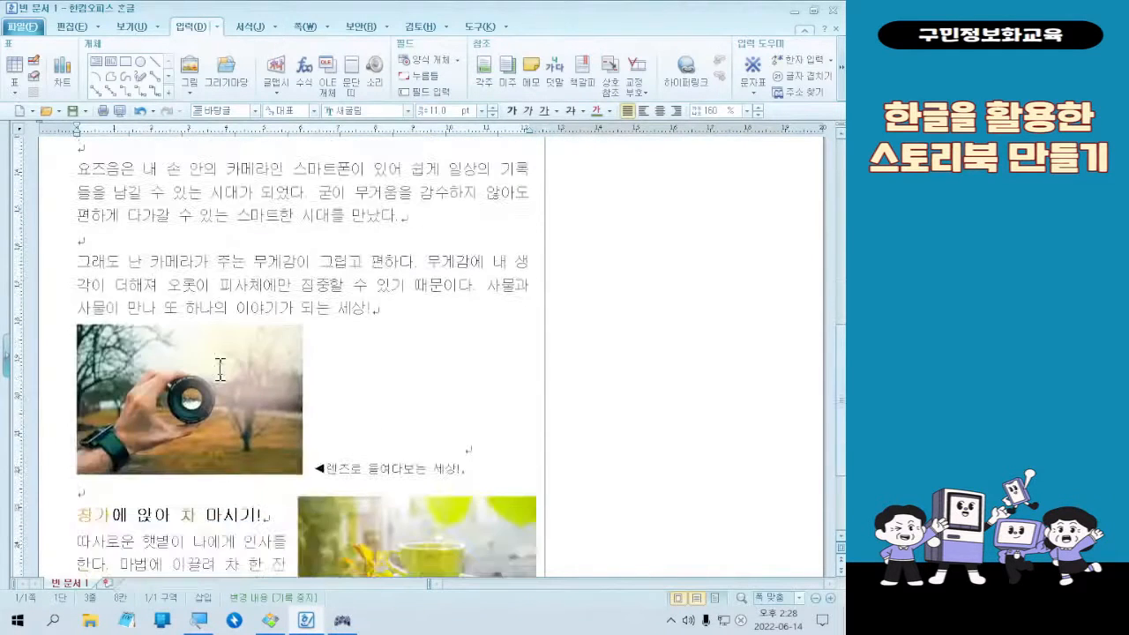
left_click(411, 441)
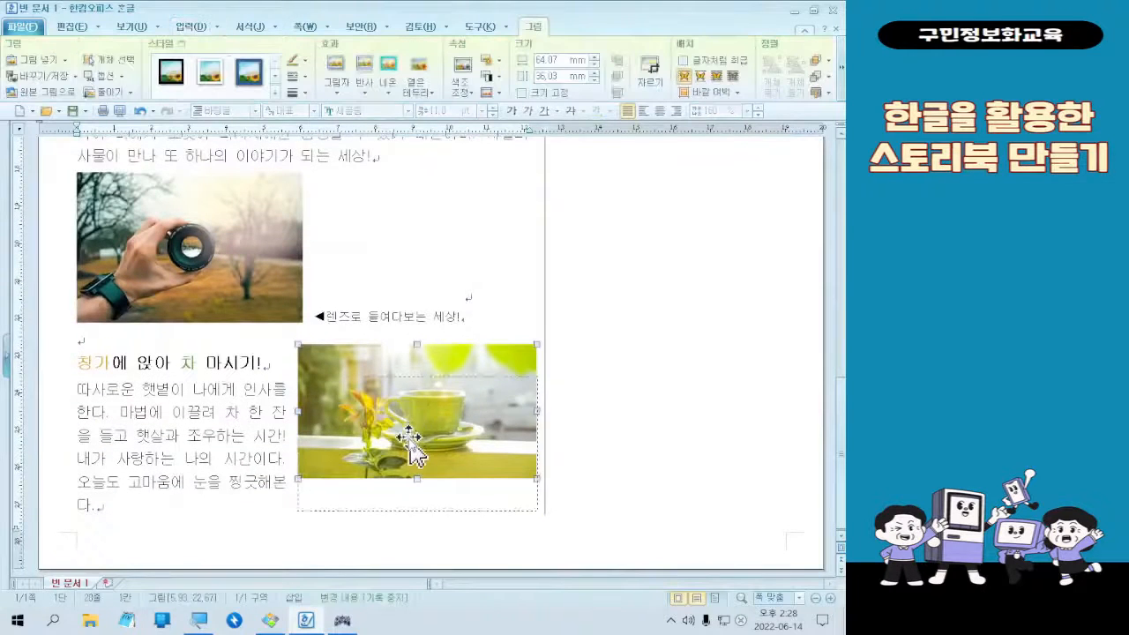
left_click_drag(411, 441, 411, 446)
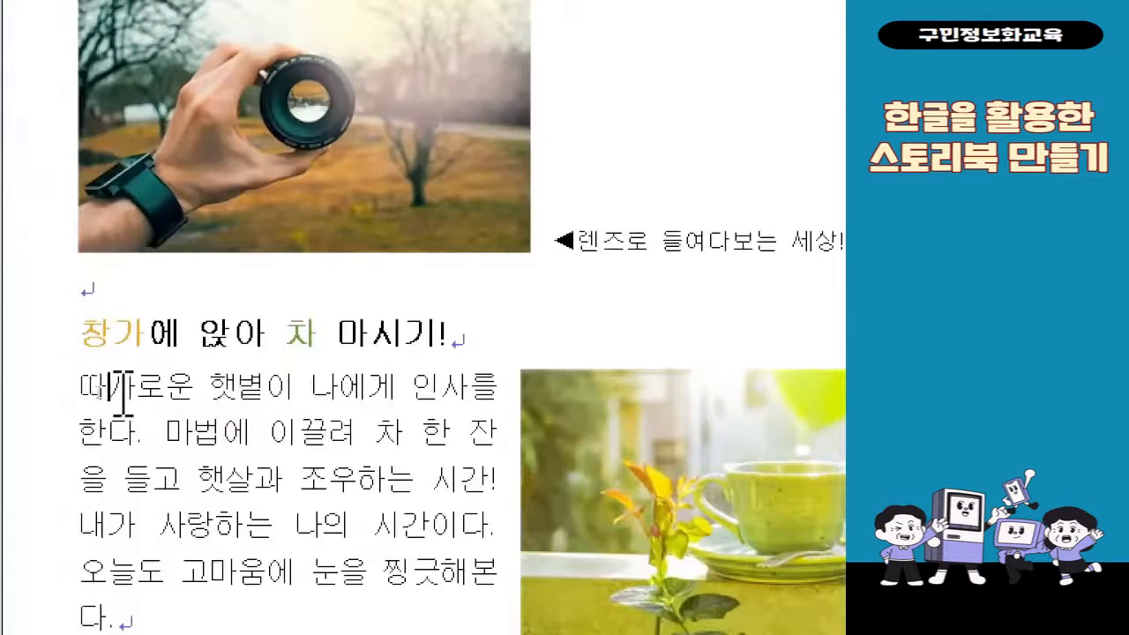
Step: Decorate the first letter "따" of the tea article as a two-line drop cap with a golden orange fill and no border line
left_click(98, 394)
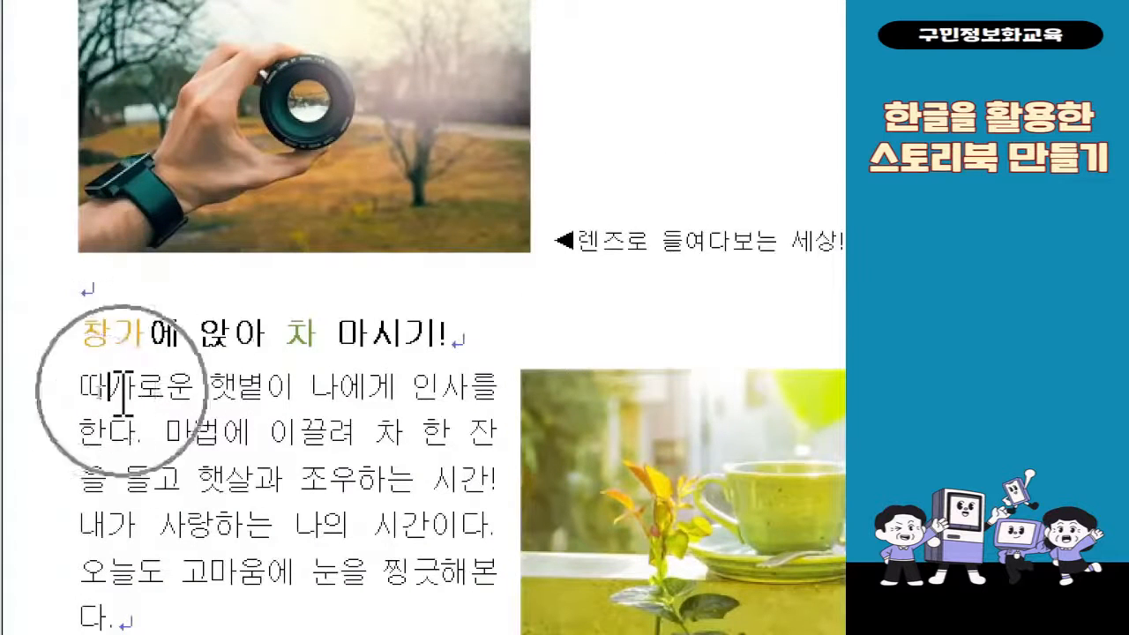
left_click(123, 397)
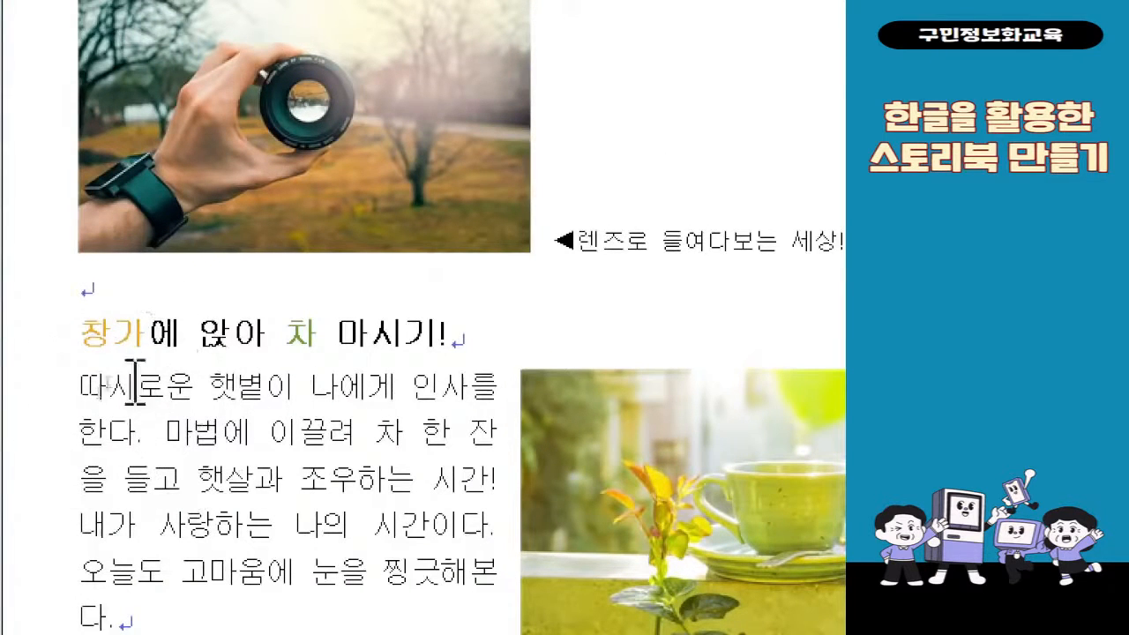
left_click(135, 406)
key("ctrl")
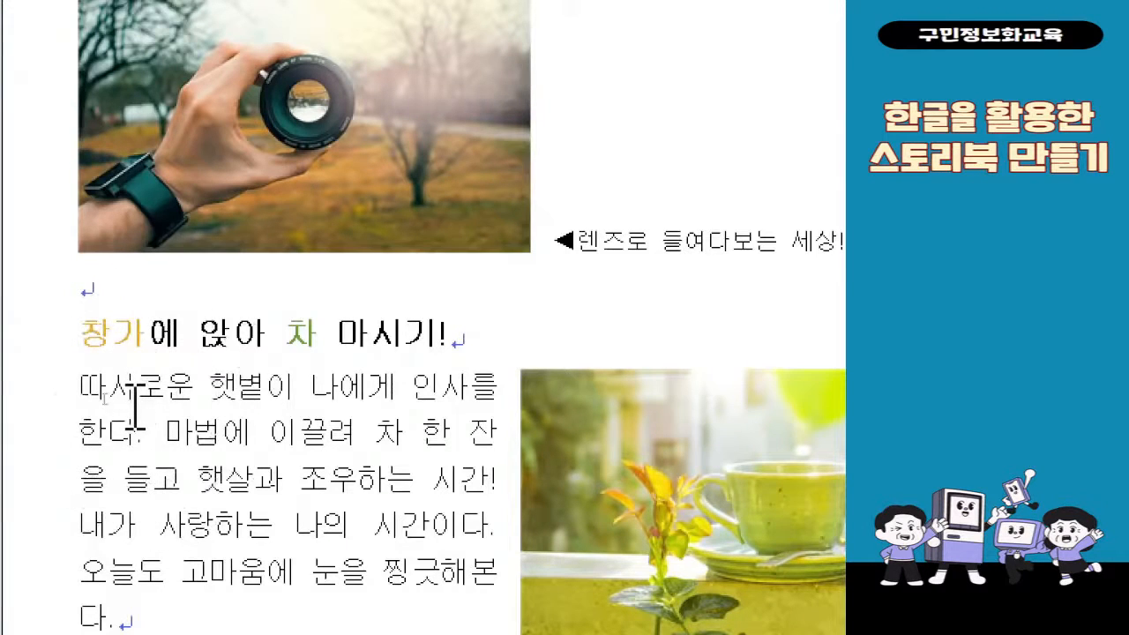
key("ctrl")
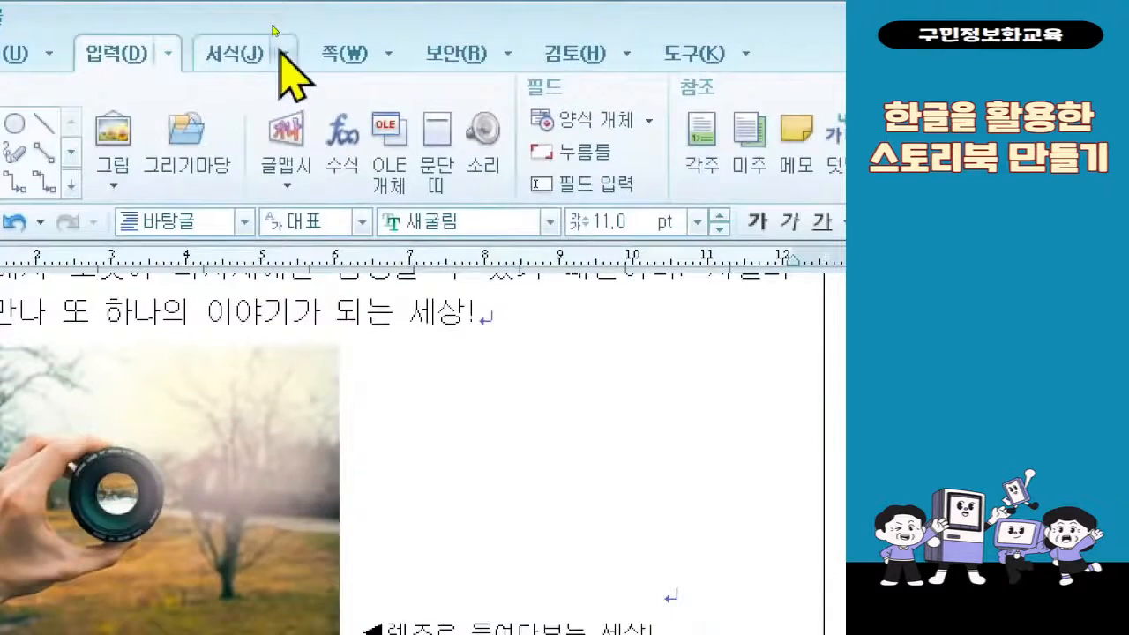
left_click(275, 25)
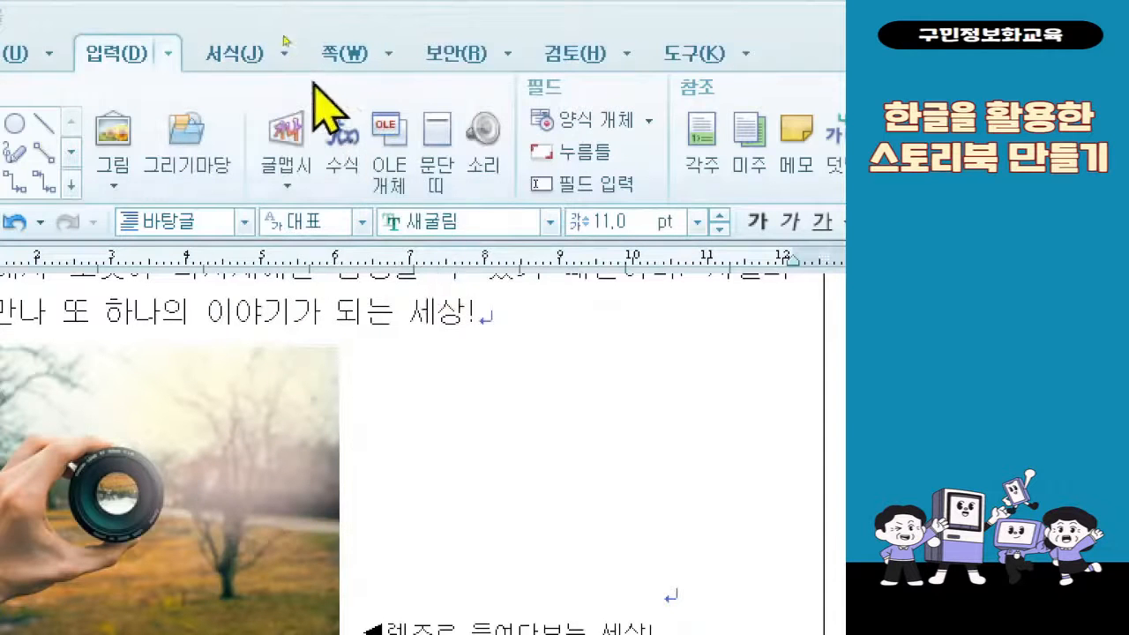
left_click(284, 53)
left_click(308, 159)
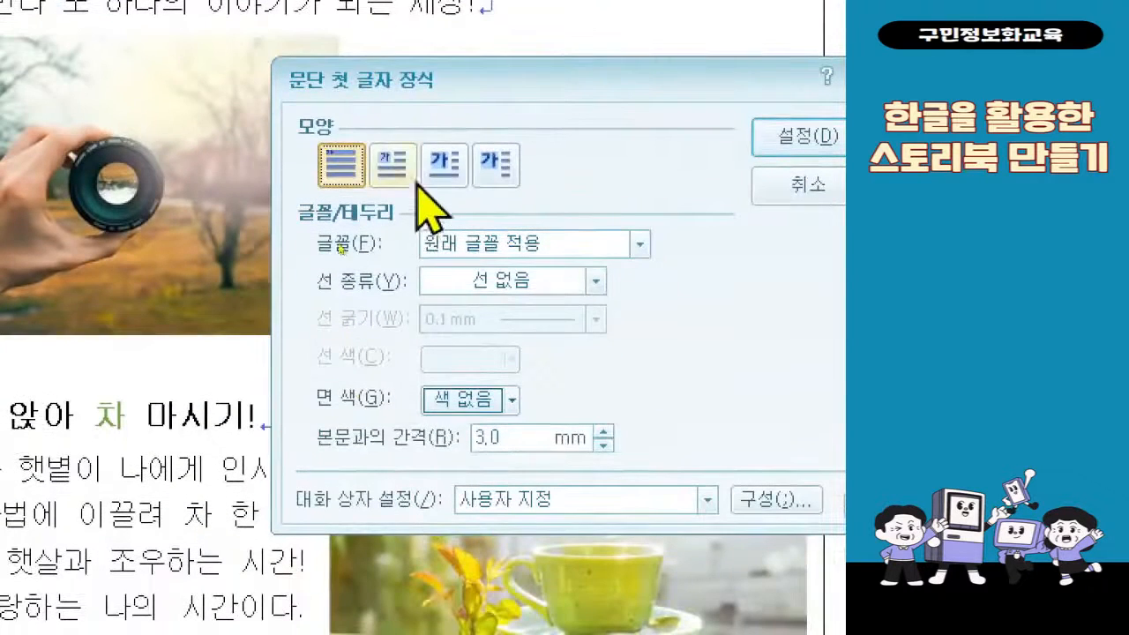
left_click(394, 164)
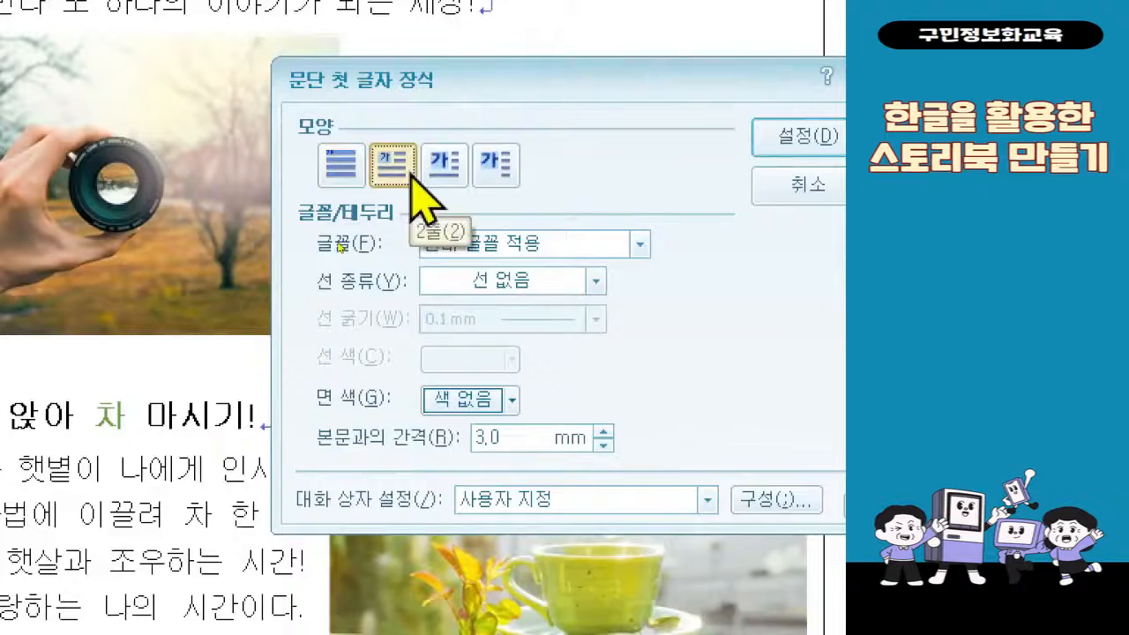
left_click(483, 399)
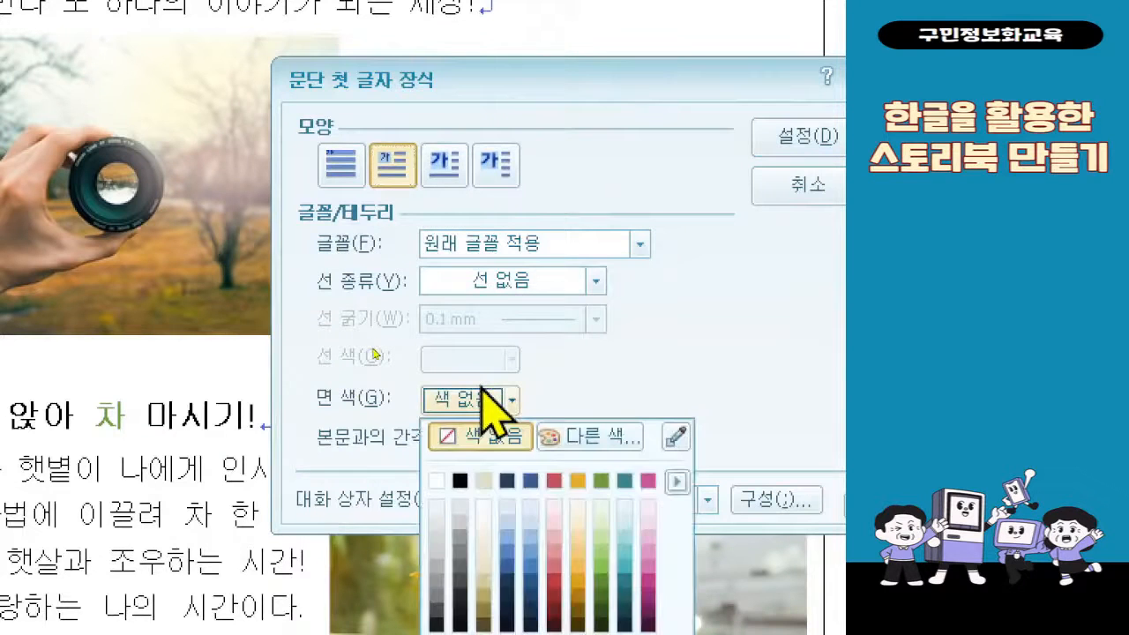
left_click(578, 478)
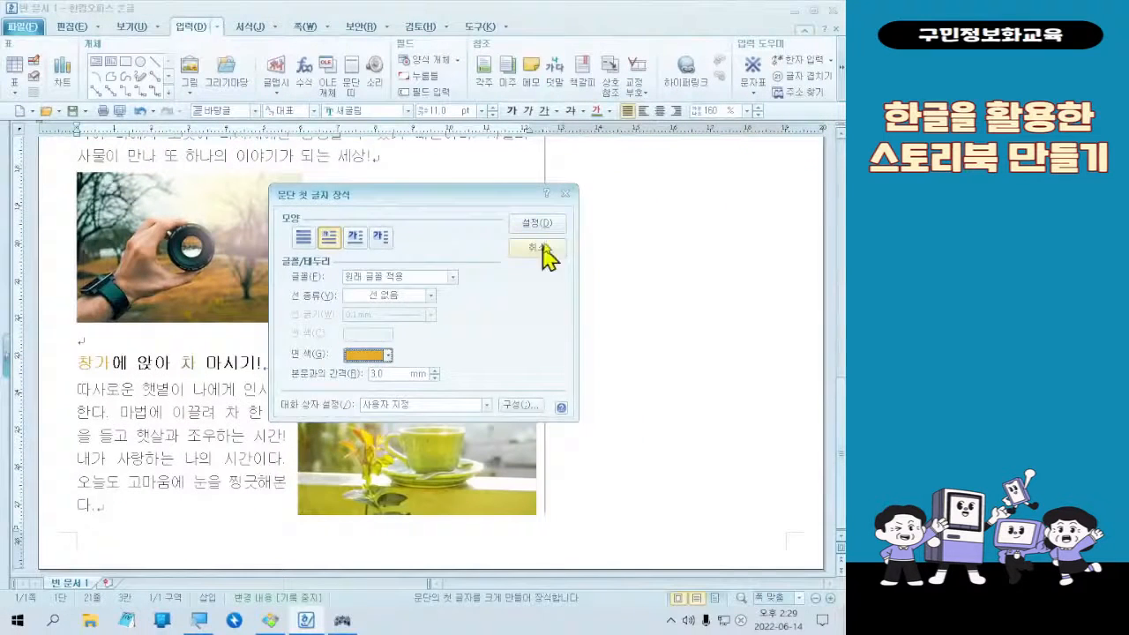
left_click(795, 136)
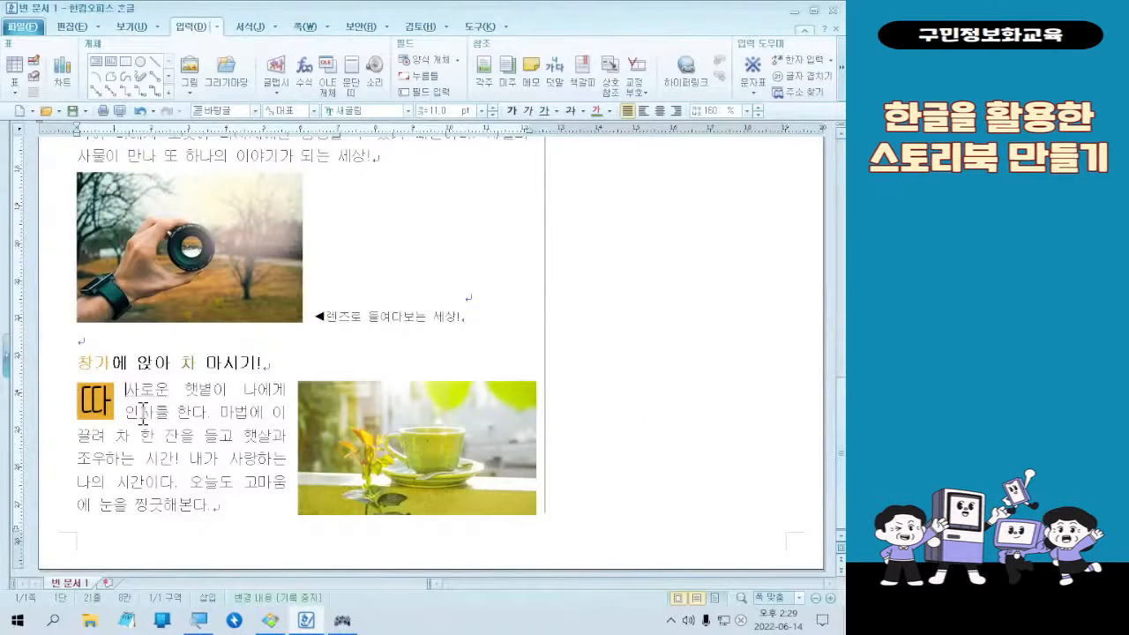
Step: Compare both drop caps with the finished sample page in the 꿀뷰 image viewer and return to the document
left_click(280, 623)
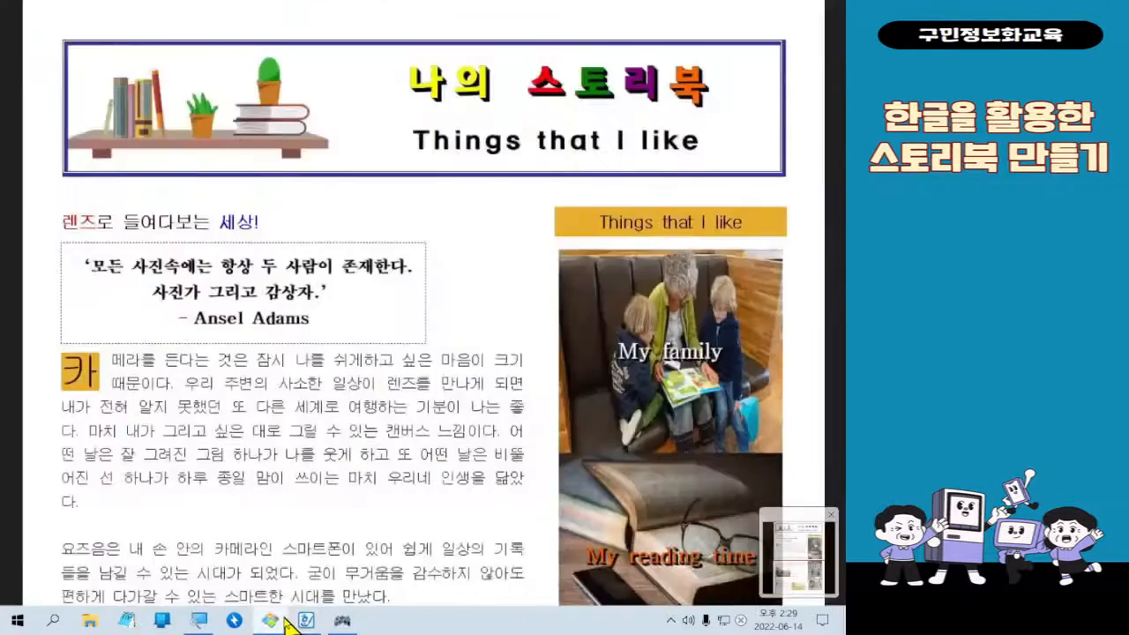
scroll(496, 455, "down", 3)
scroll(496, 455, "down", 3)
scroll(289, 529, "up", 6)
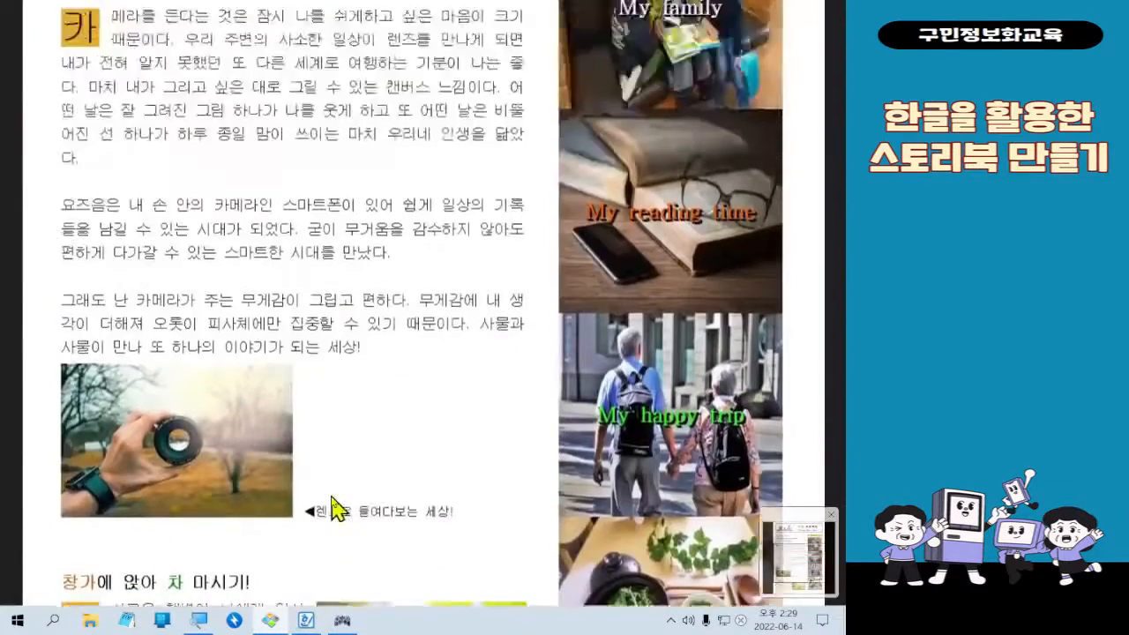
scroll(362, 496, "down", 4)
scroll(391, 512, "up", 4)
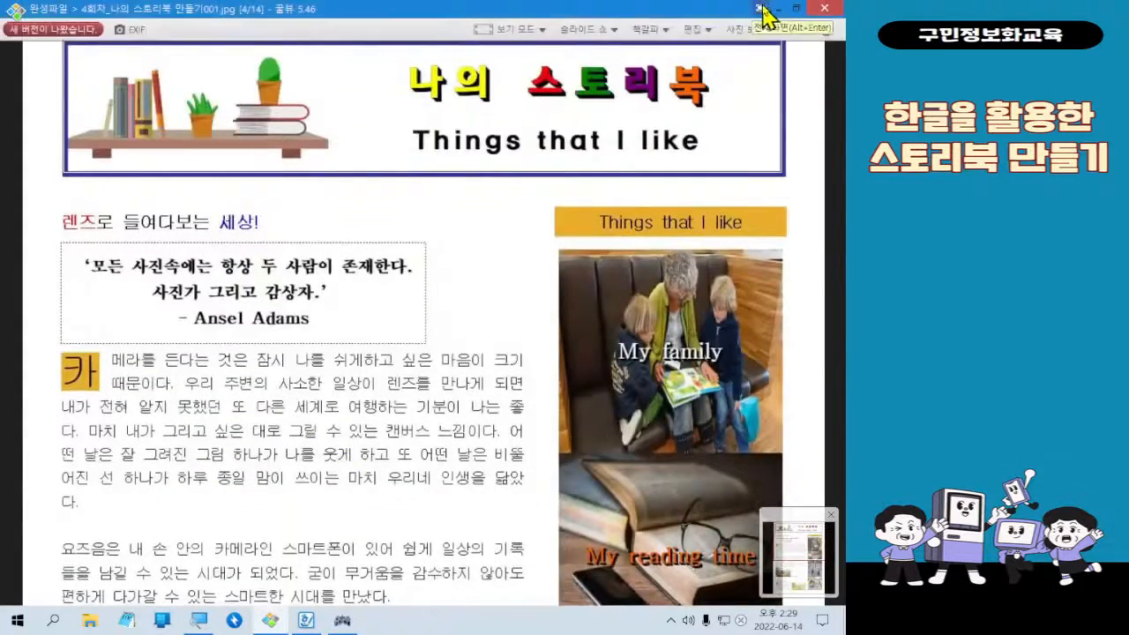
left_click(777, 8)
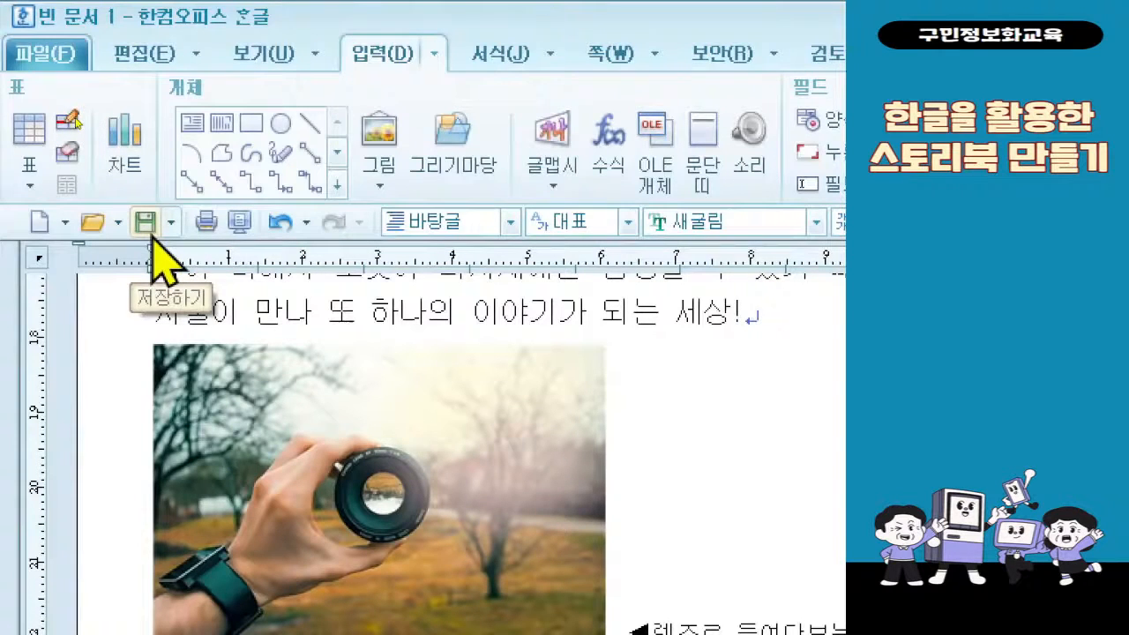
Step: Save the document as "04 스토리북" in Hangul format (*.hwp) in the 문서 folder
left_click(146, 223)
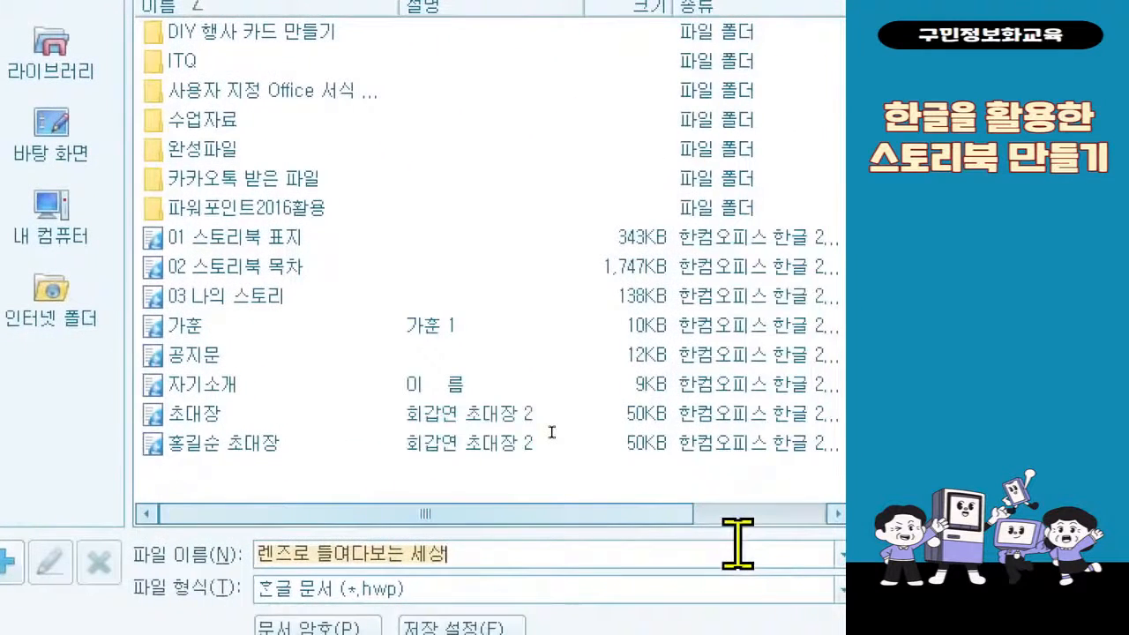
type("04 ")
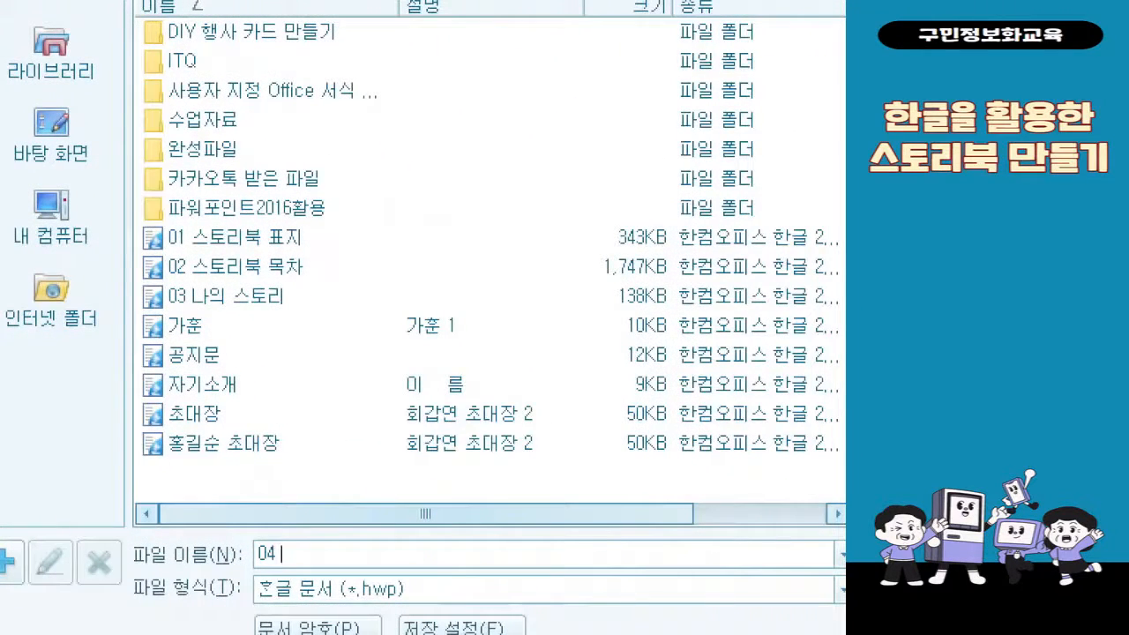
type("스토리부")
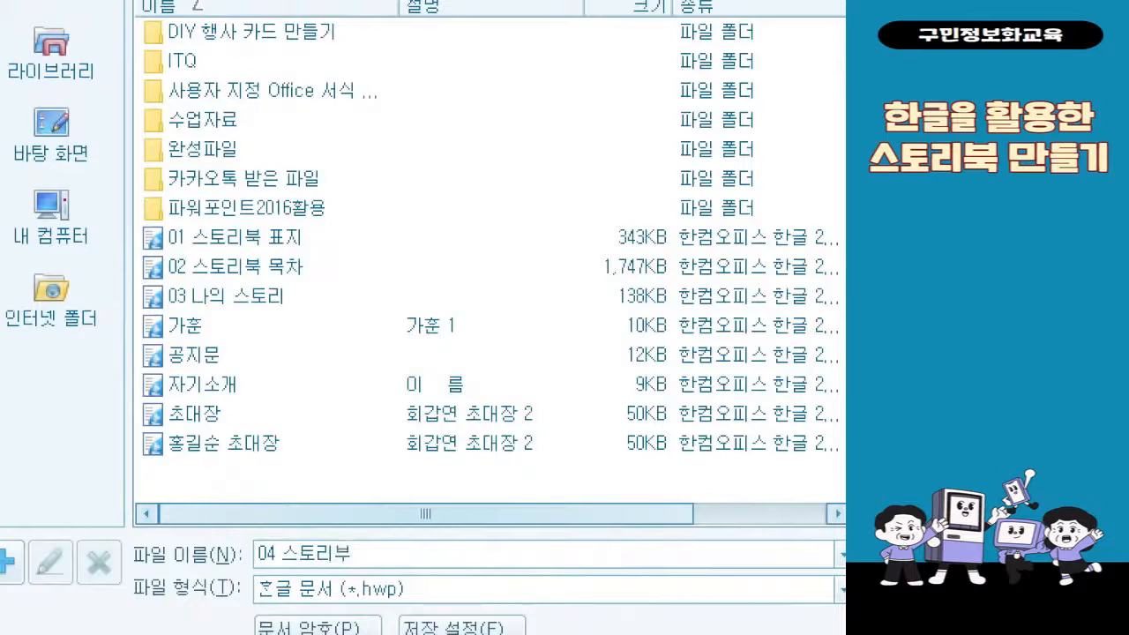
type("ㄱ")
left_click_drag(488, 503, 557, 485)
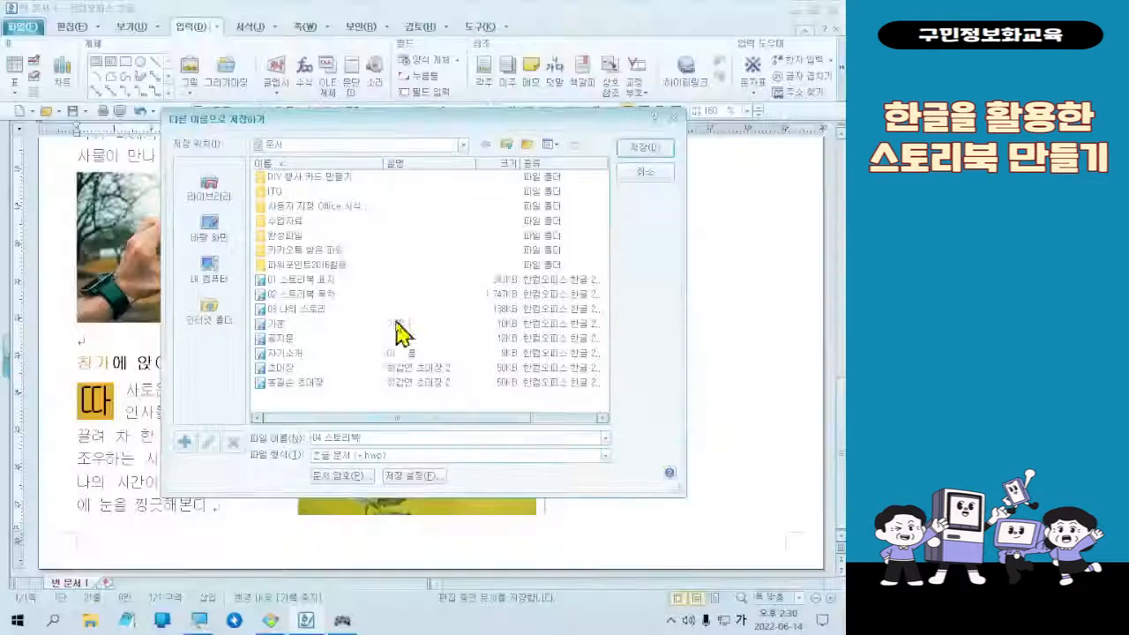
left_click(660, 144)
Step: Review the saved page, examine the narrow second column with its heading and captioned photos in the 꿀뷰 sample image, and return to the document
scroll(484, 282, "up", 5)
scroll(484, 282, "up", 6)
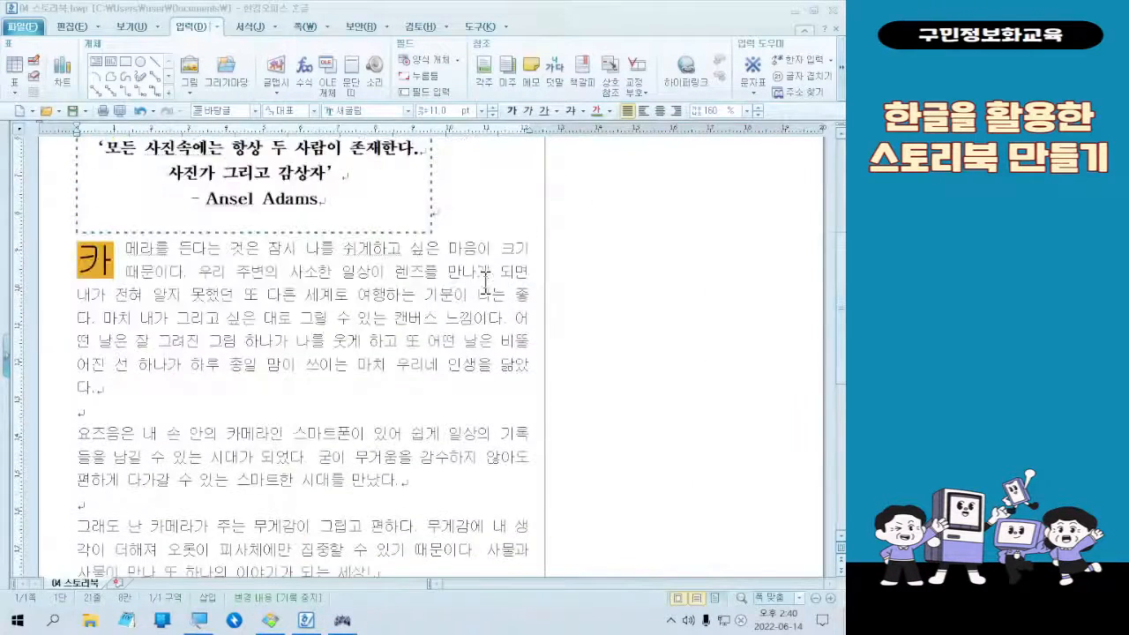
scroll(497, 296, "down", 4)
scroll(495, 291, "down", 6)
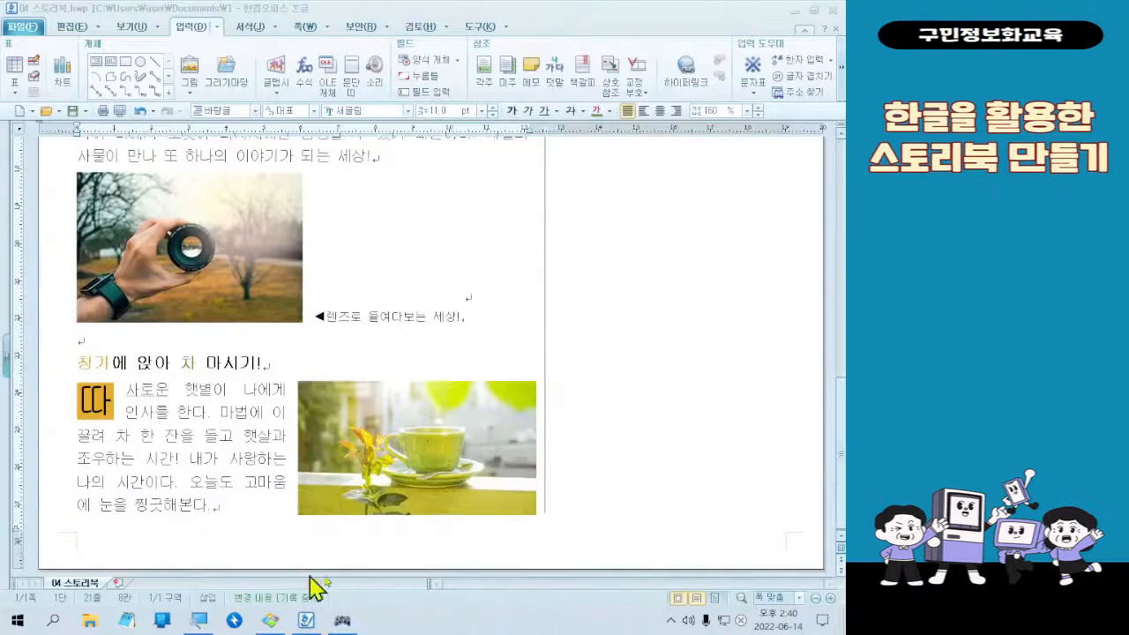
left_click(270, 622)
scroll(535, 428, "down", 1)
scroll(535, 429, "down", 1)
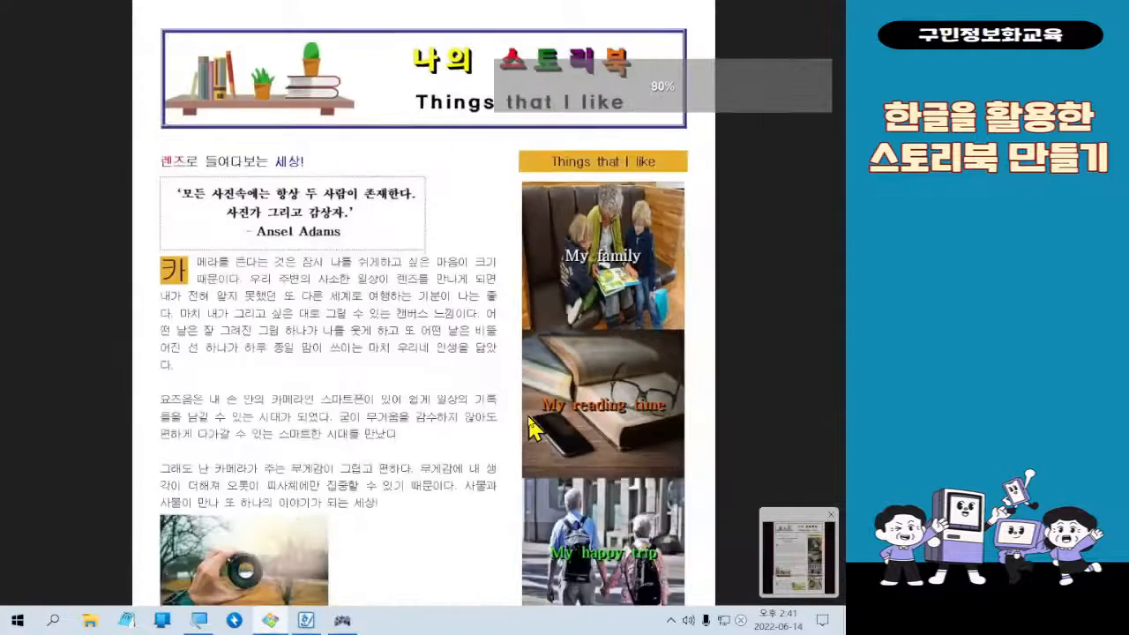
scroll(500, 353, "down", 2)
scroll(609, 119, "up", 2)
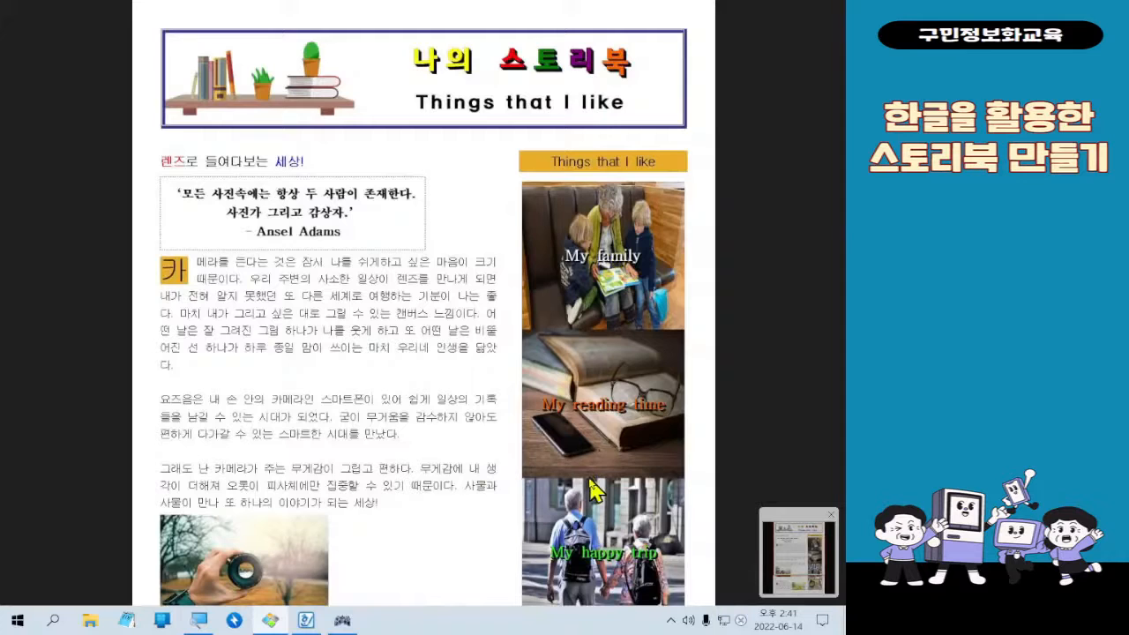
scroll(535, 347, "down", 3)
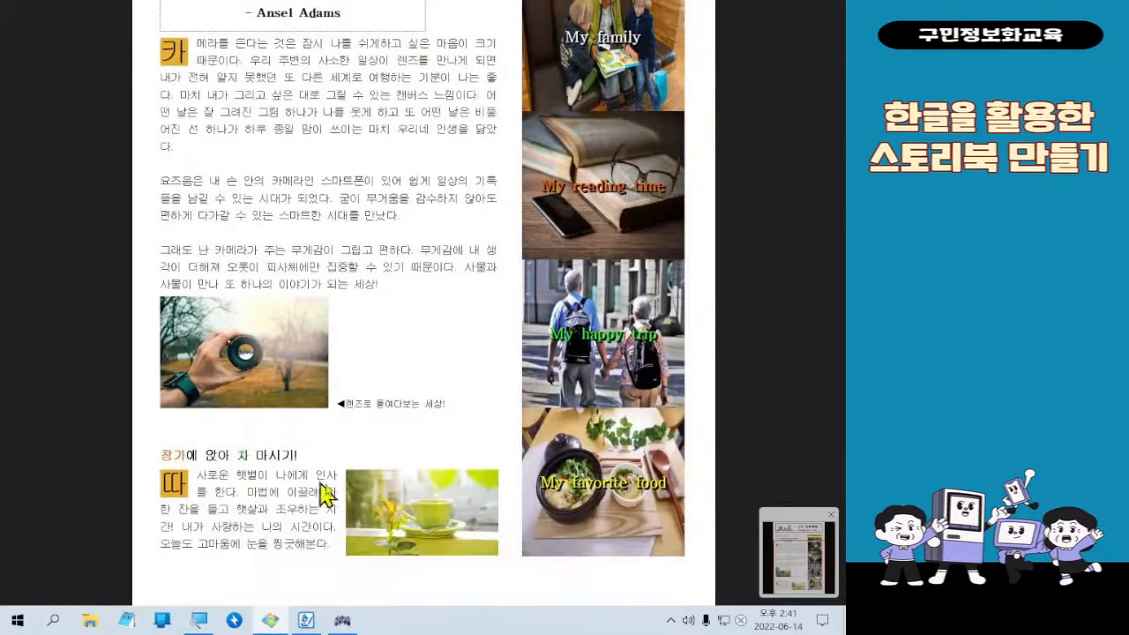
scroll(517, 256, "up", 3)
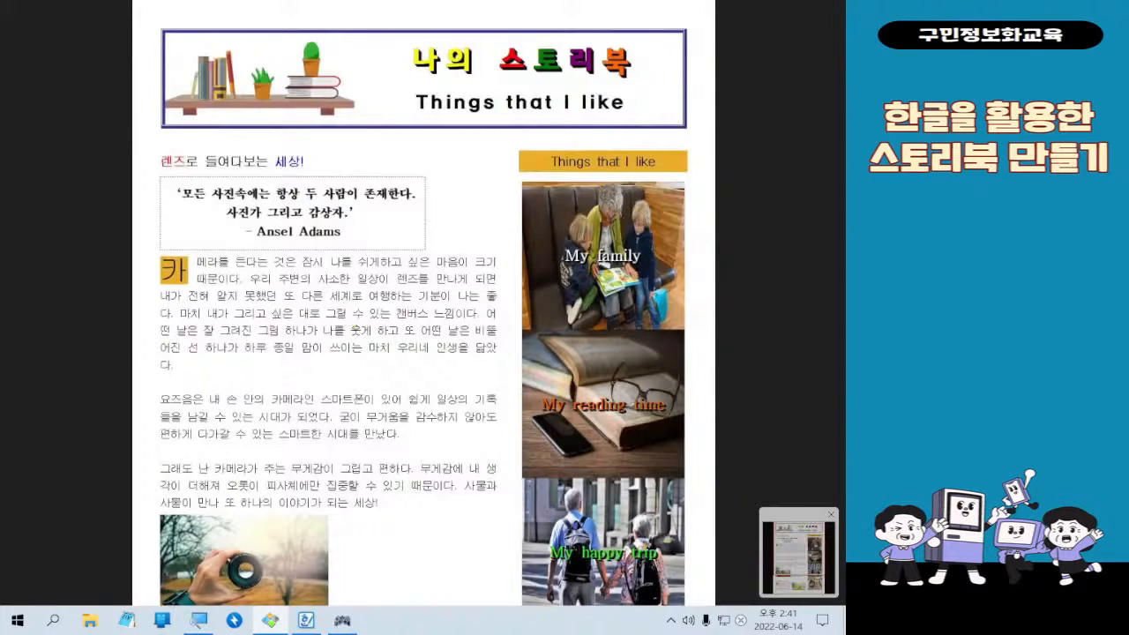
mouse_move(221, 252)
left_mouse_down()
mouse_move(384, 361)
mouse_move(240, 556)
mouse_move(494, 388)
mouse_move(580, 208)
mouse_move(582, 309)
left_mouse_up()
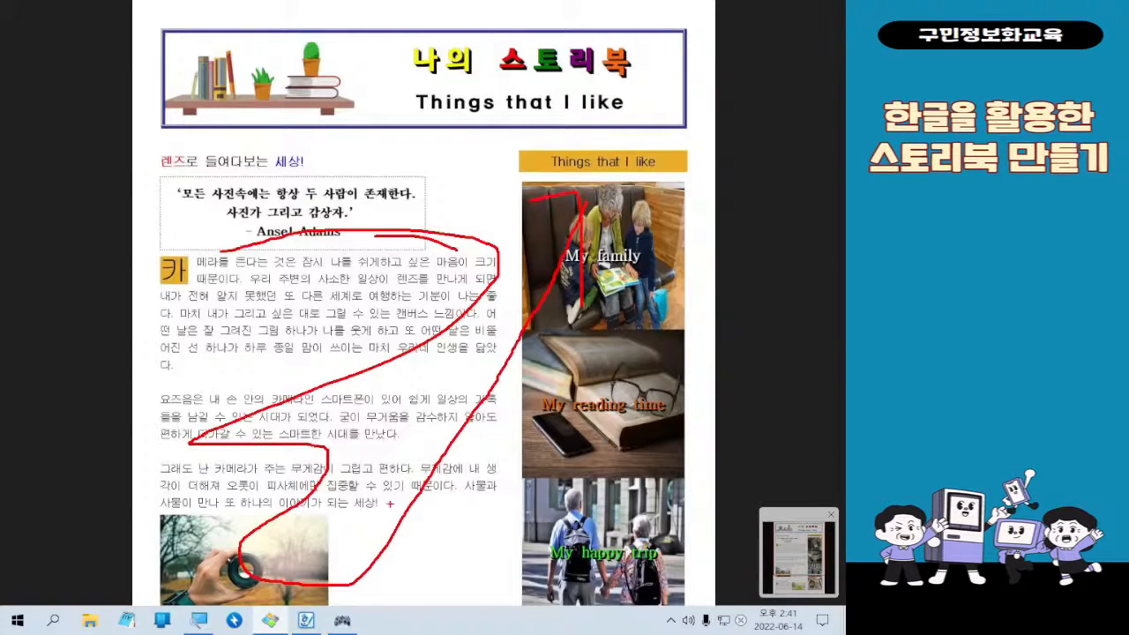
left_click(783, 18)
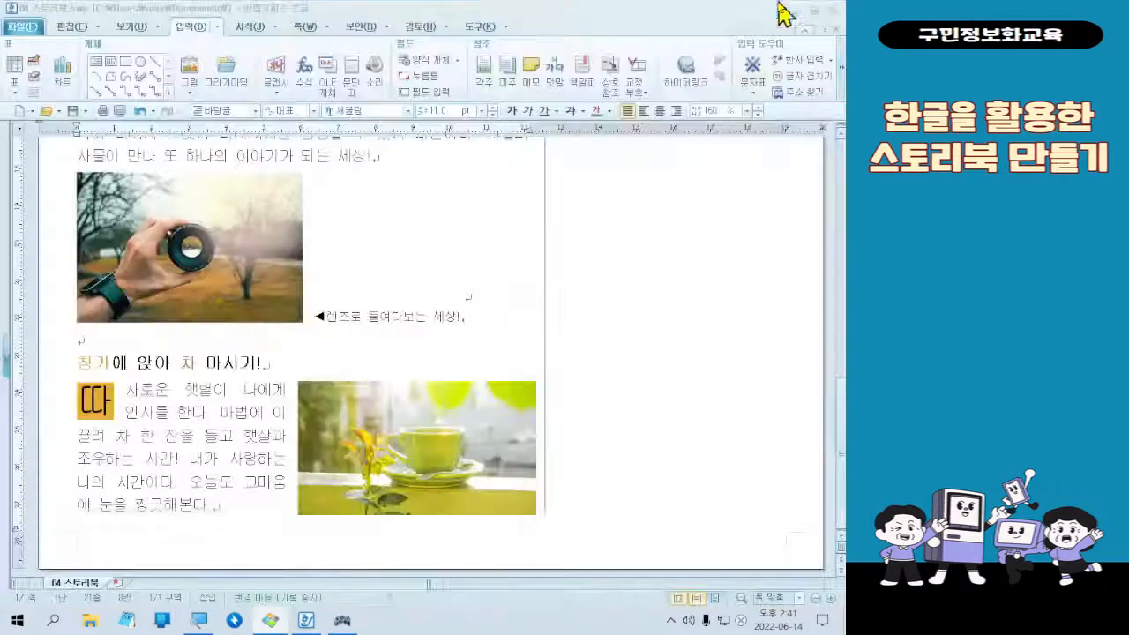
Step: Place the insertion point at the end of the tea article's last sentence and move on to the second column
left_click(228, 504)
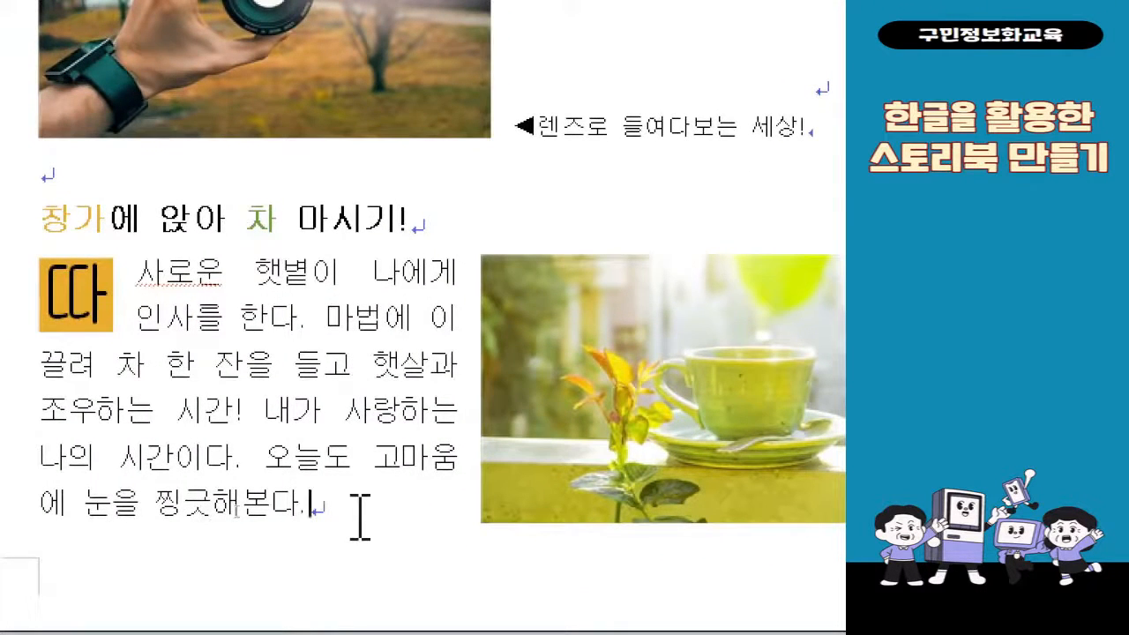
left_click(360, 516)
left_click(388, 494)
left_click(388, 494)
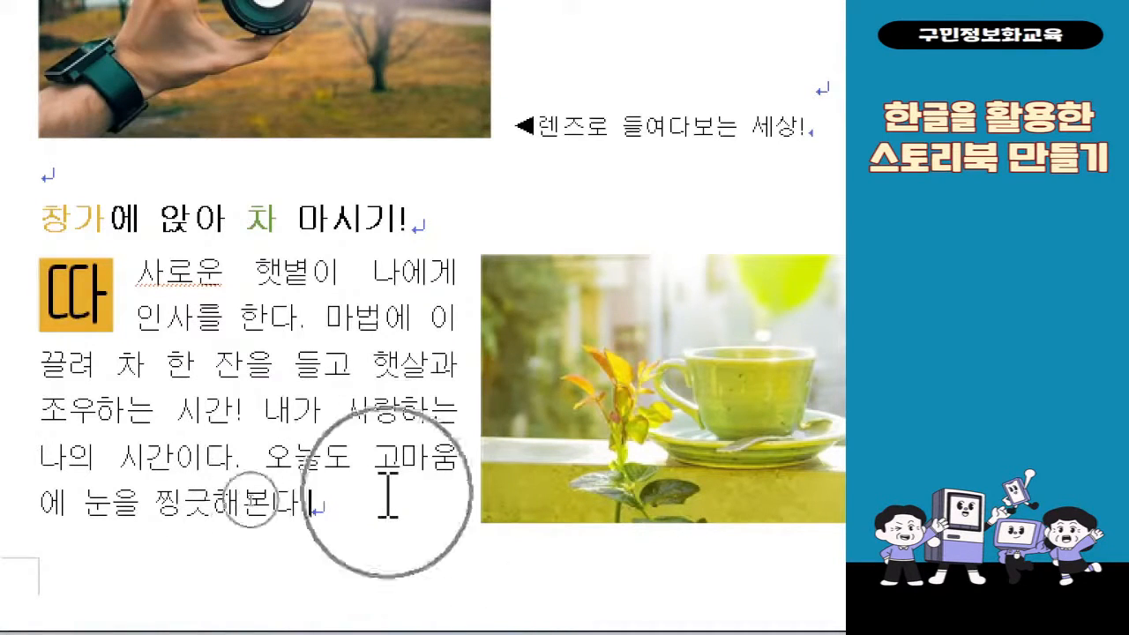
left_click(388, 495)
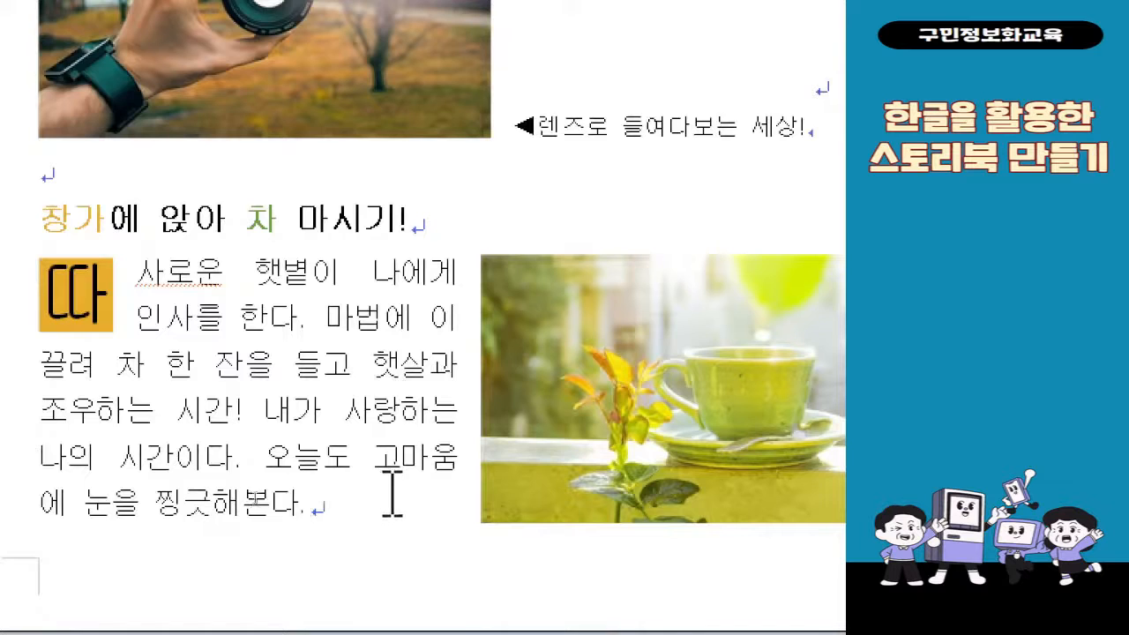
Step: Enter the heading "Things that I like" at the start of the second column, followed by two new lines
scroll(399, 488, "up", 6)
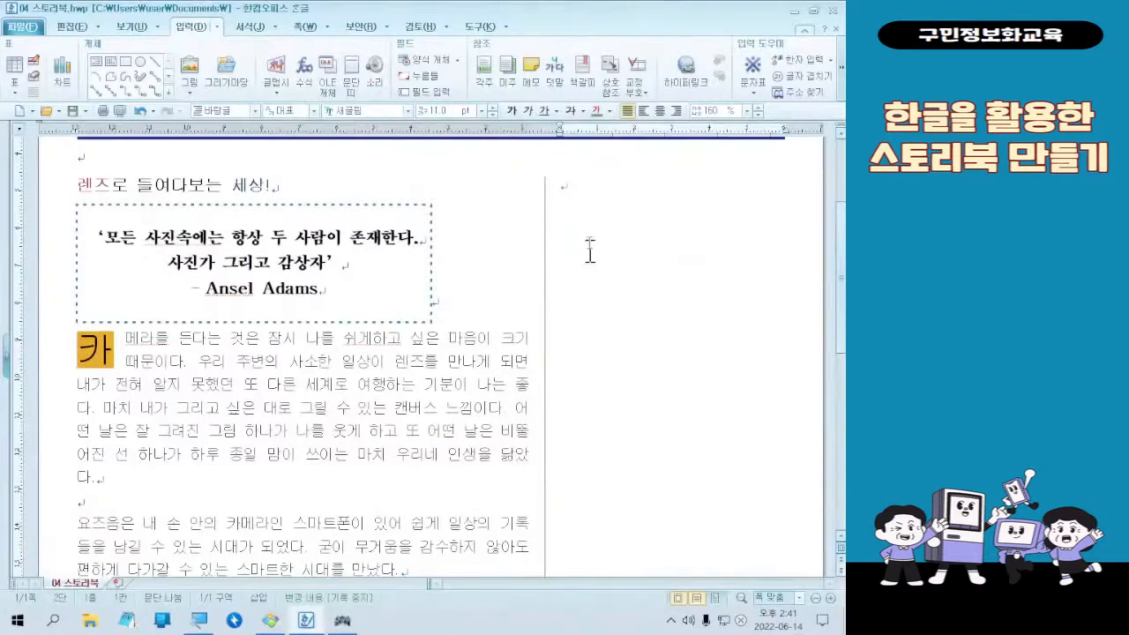
left_click(597, 211)
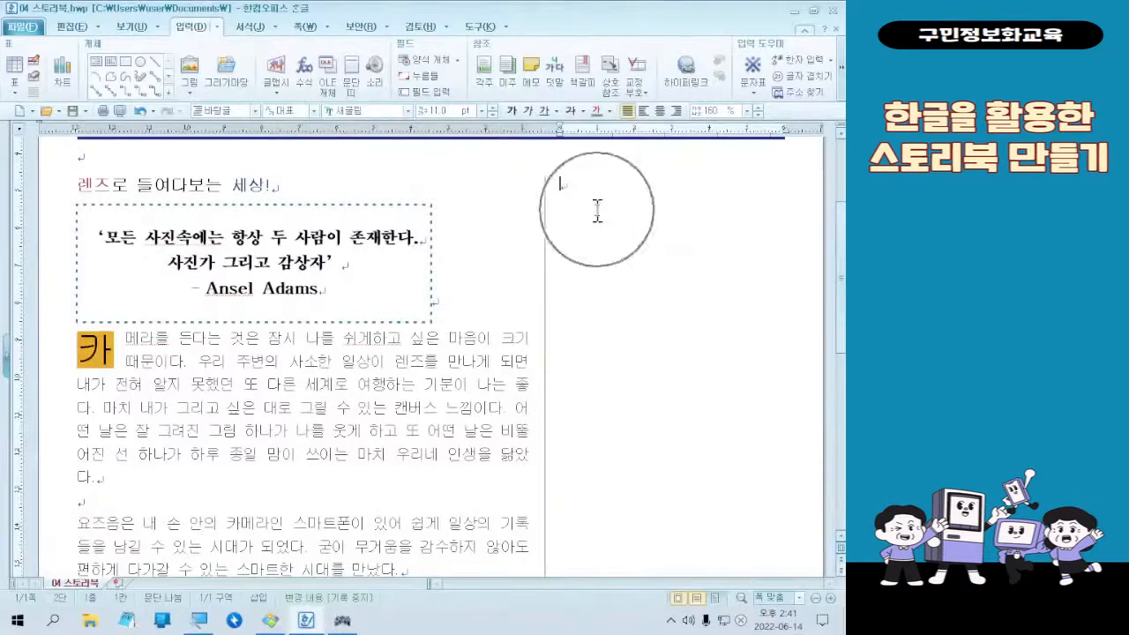
left_click(597, 211)
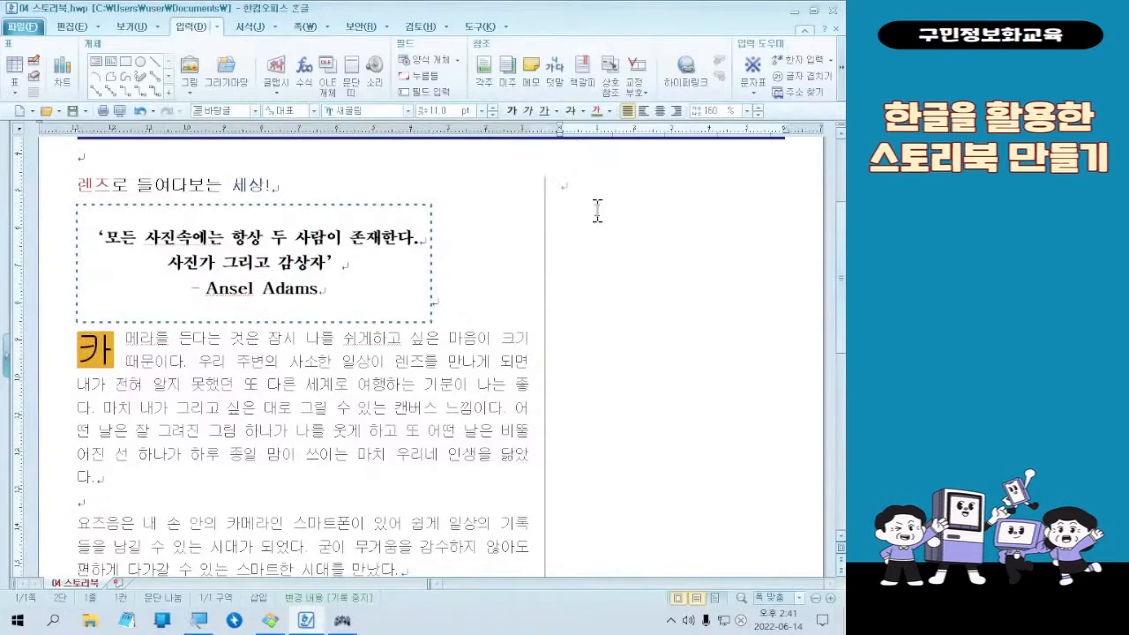
left_click(598, 212)
left_click(597, 212)
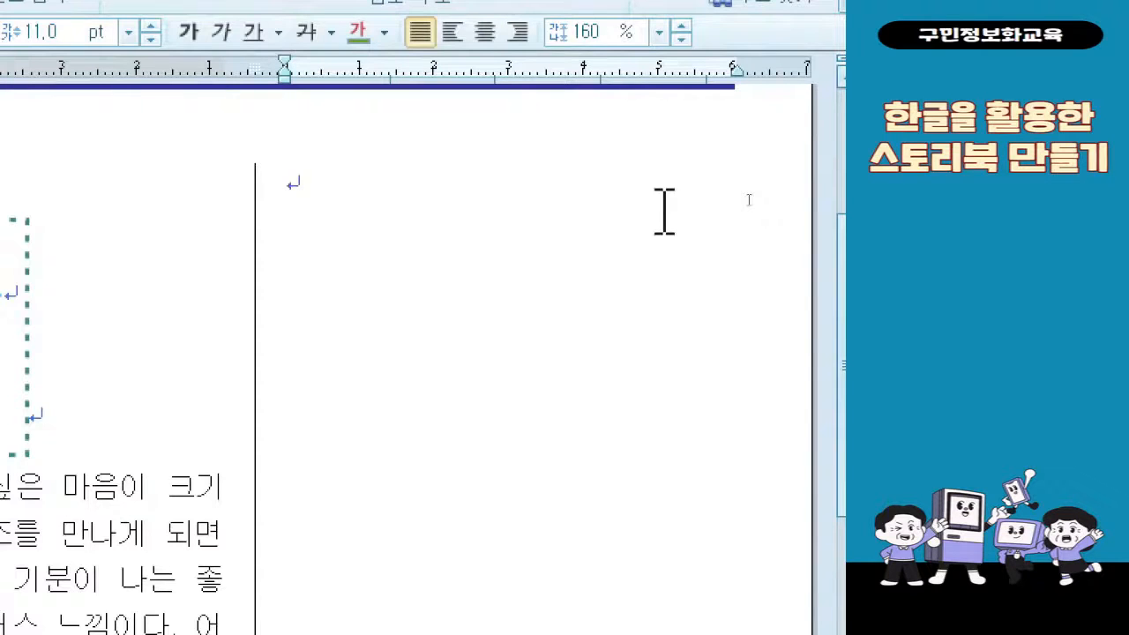
type("ㅅ")
key("BackSpace")
type("ㄱhings ")
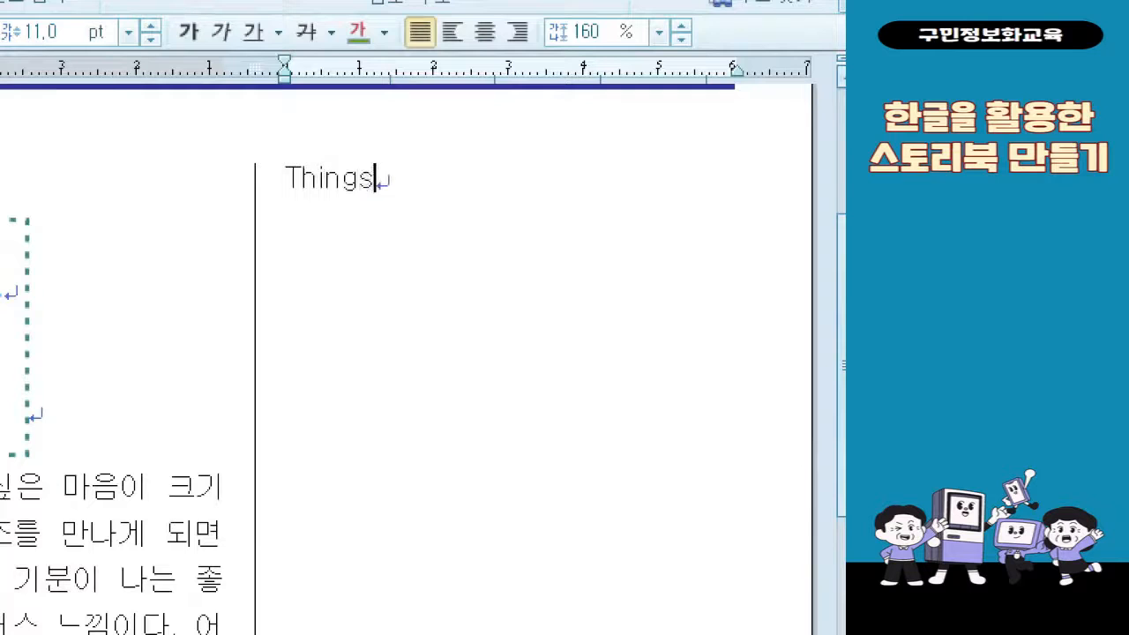
type("tha")
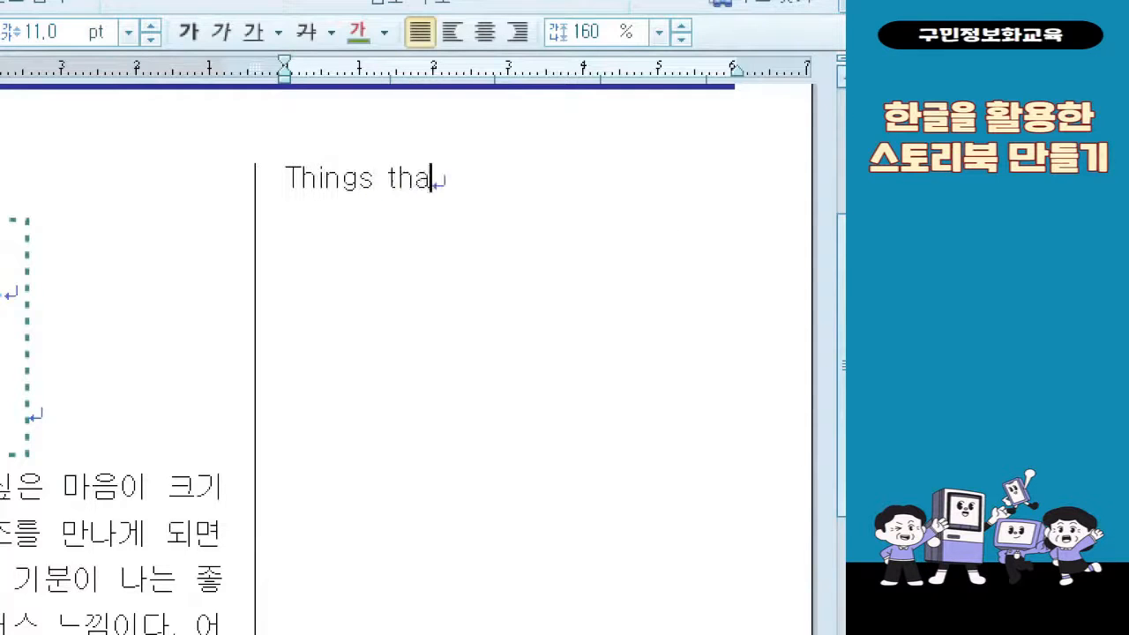
type("t I li")
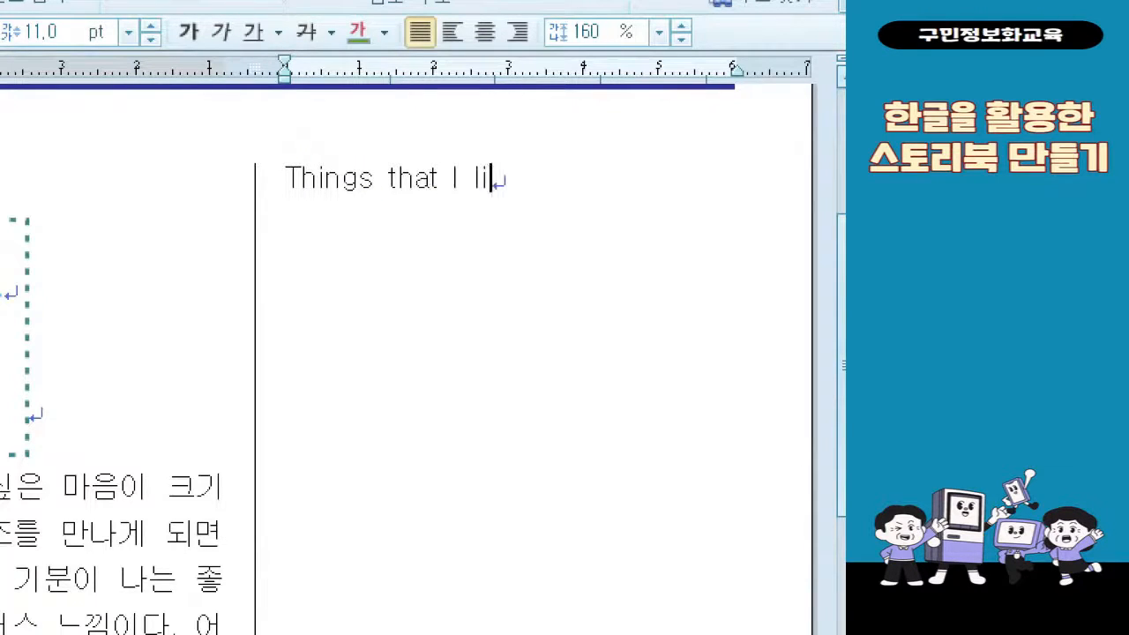
type("ke")
key("Return")
key("Return")
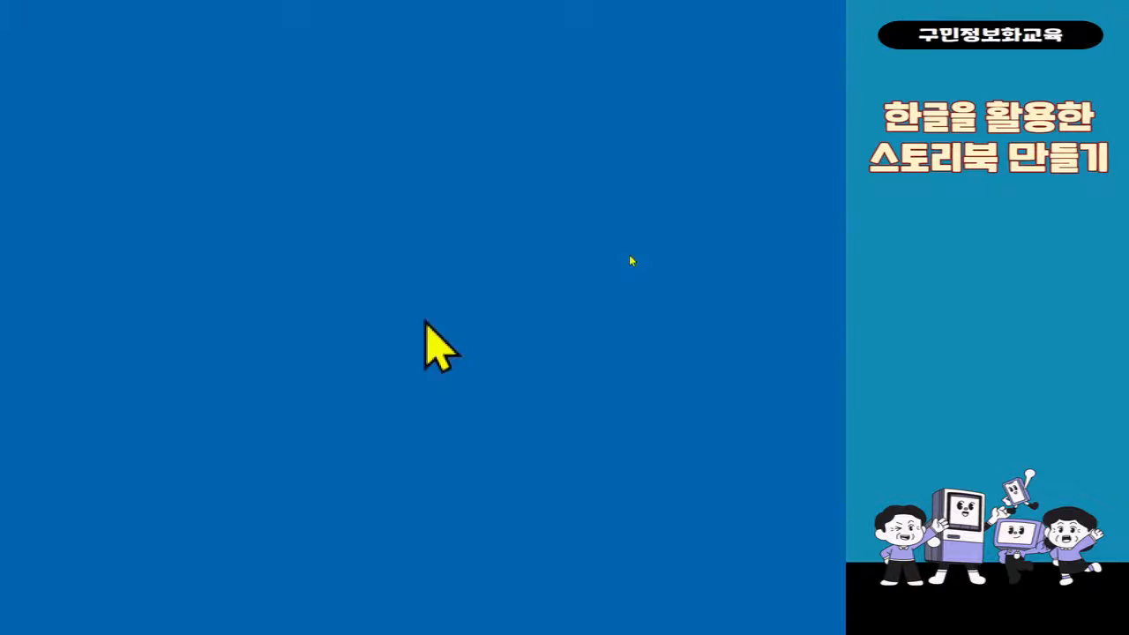
key("super")
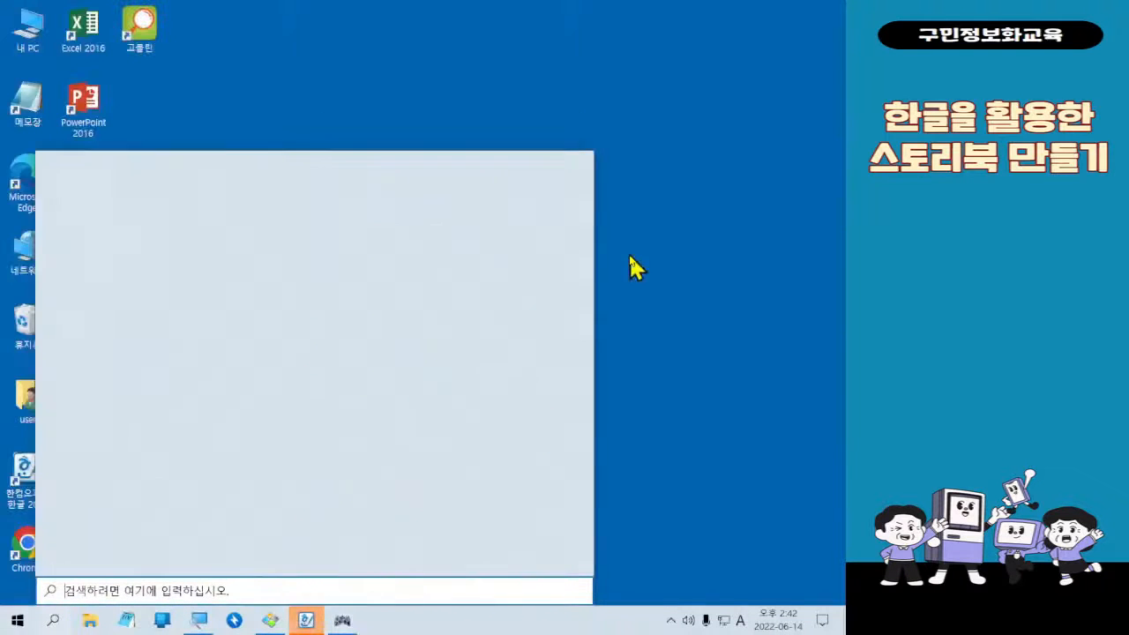
left_click(306, 620)
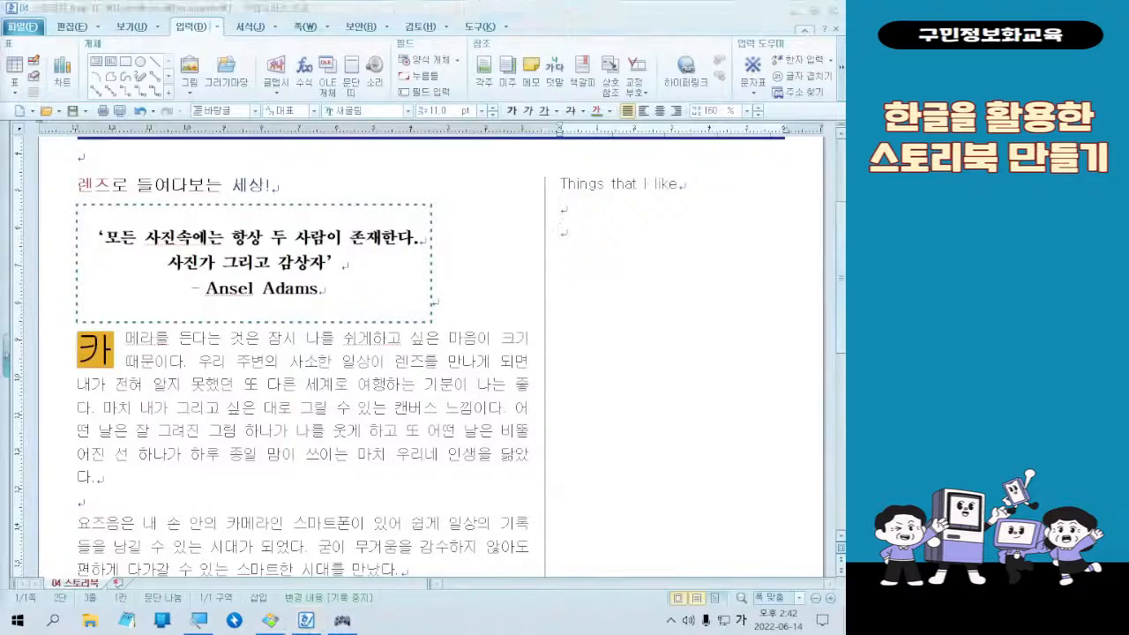
key("super+d")
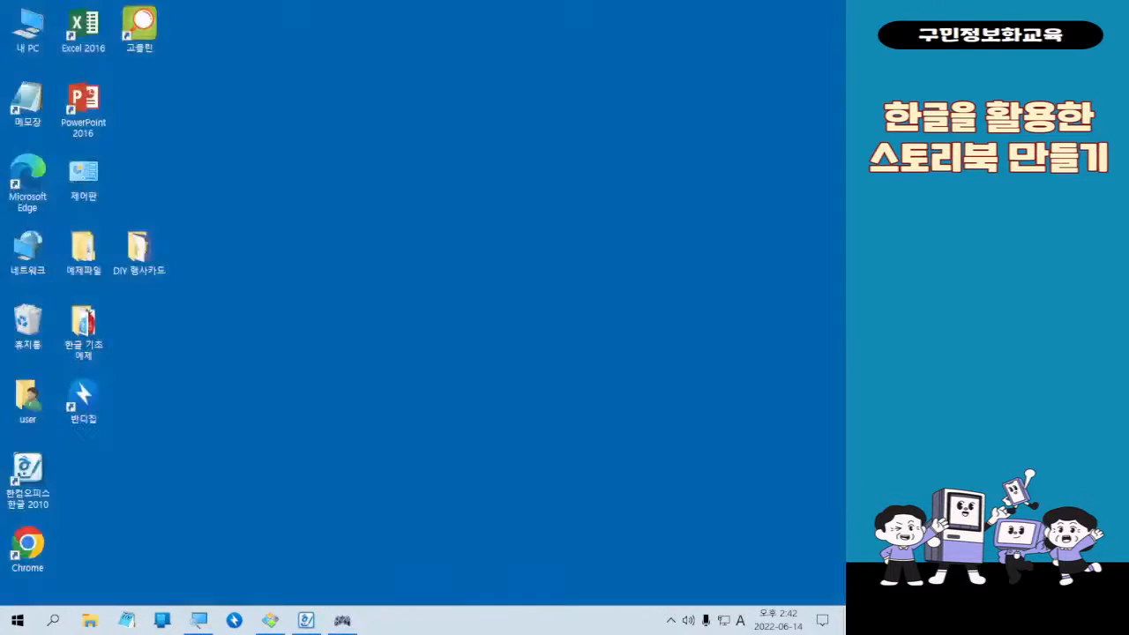
key("super+d")
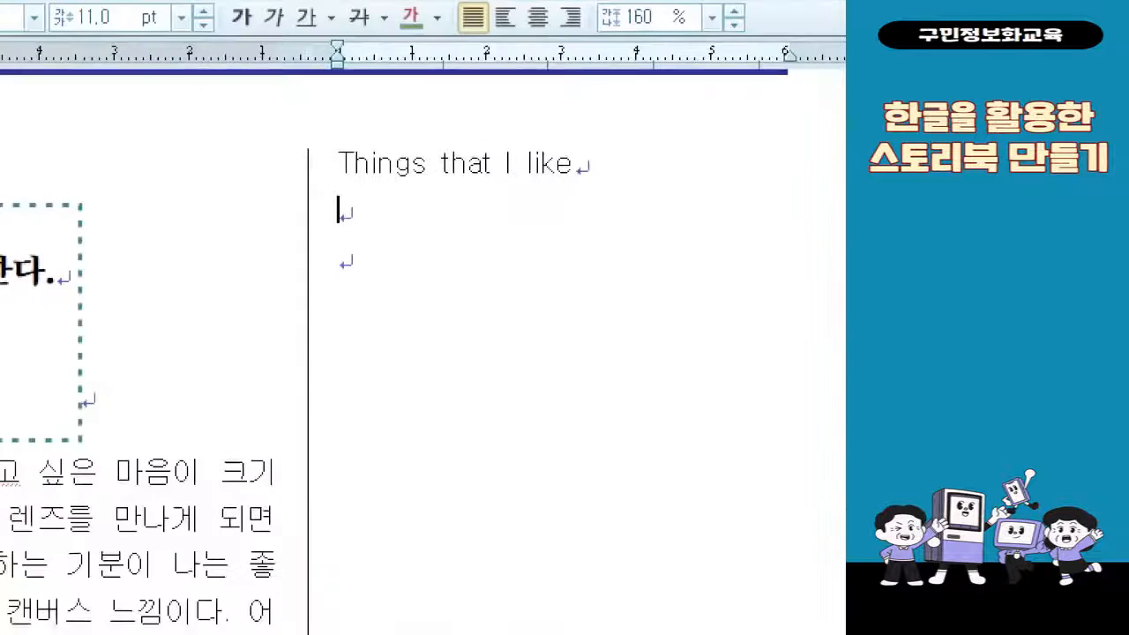
mouse_move(272, 107)
left_mouse_down()
mouse_move(453, 194)
mouse_move(621, 198)
left_mouse_up()
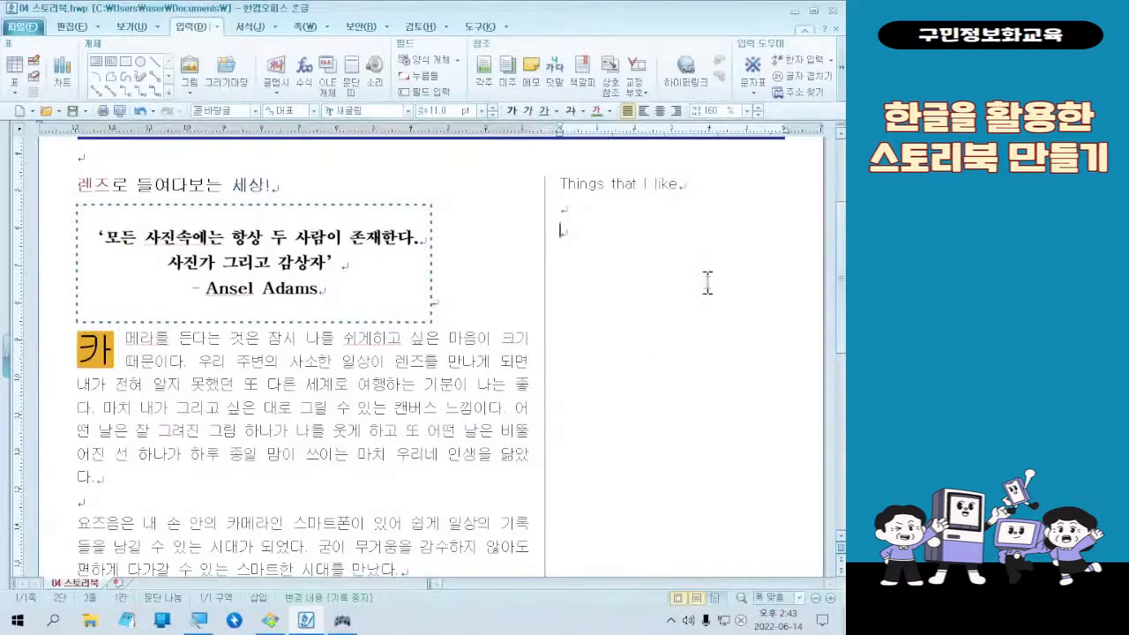
key("alt+d")
key("i")
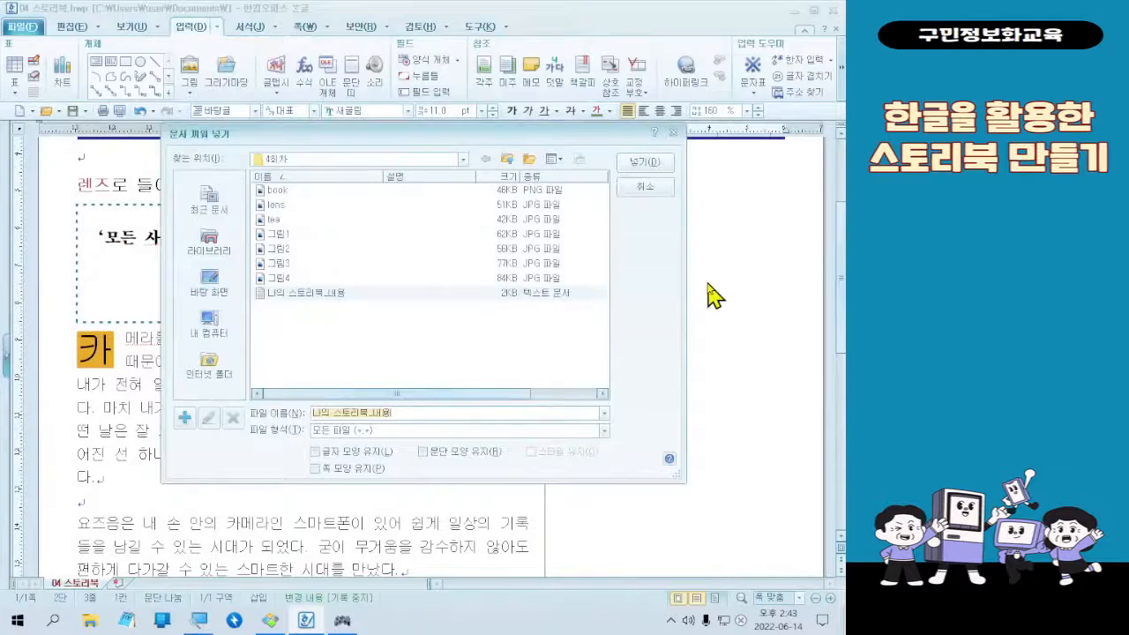
key("Escape")
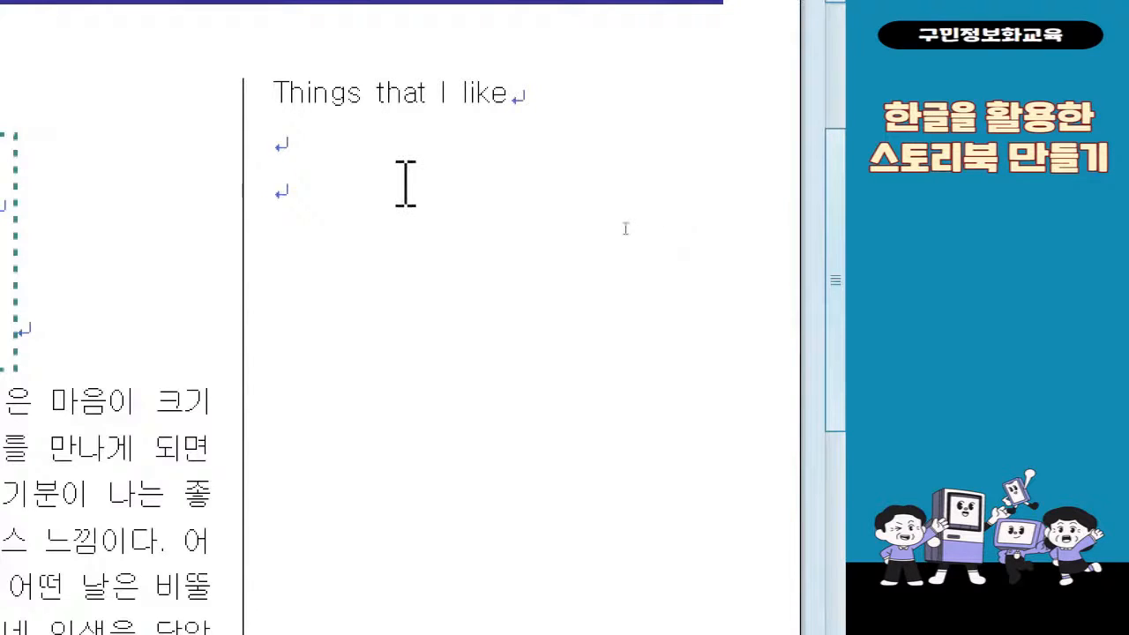
key("ctrl")
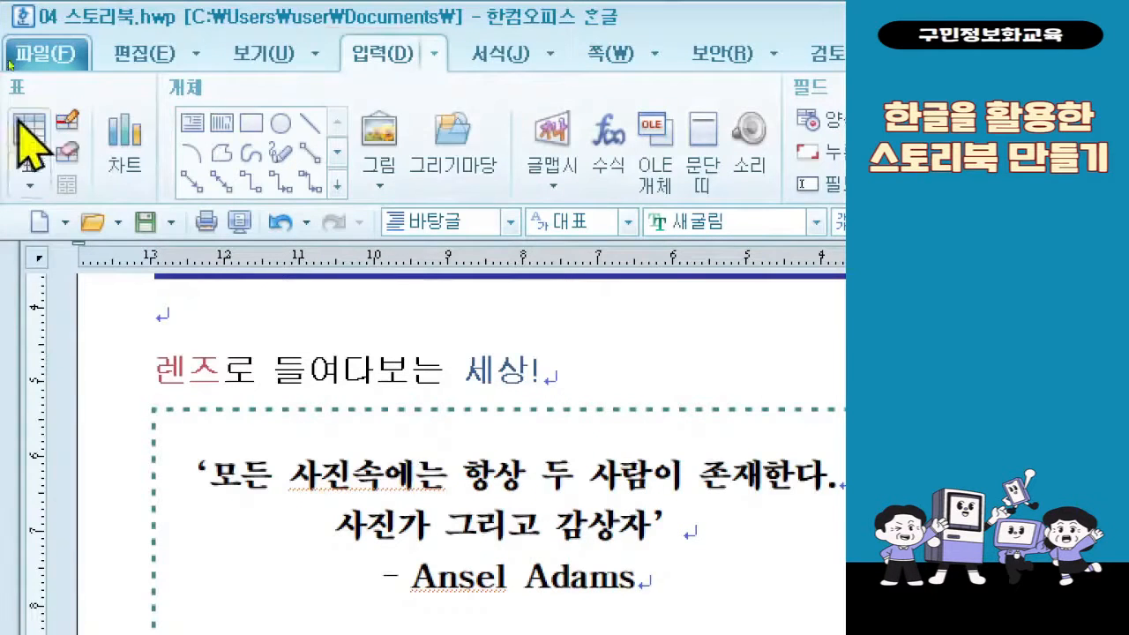
Step: Insert a table with 4 rows and 1 column below the "Things that I like" heading in the second column
left_click(25, 131)
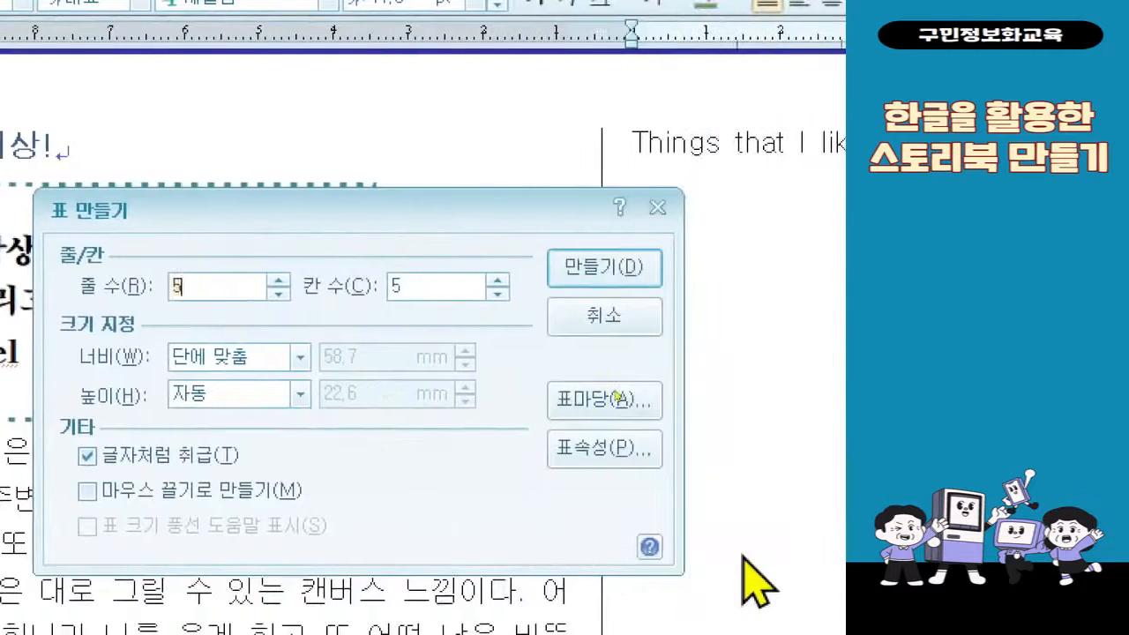
type("4")
key("Tab")
type("1")
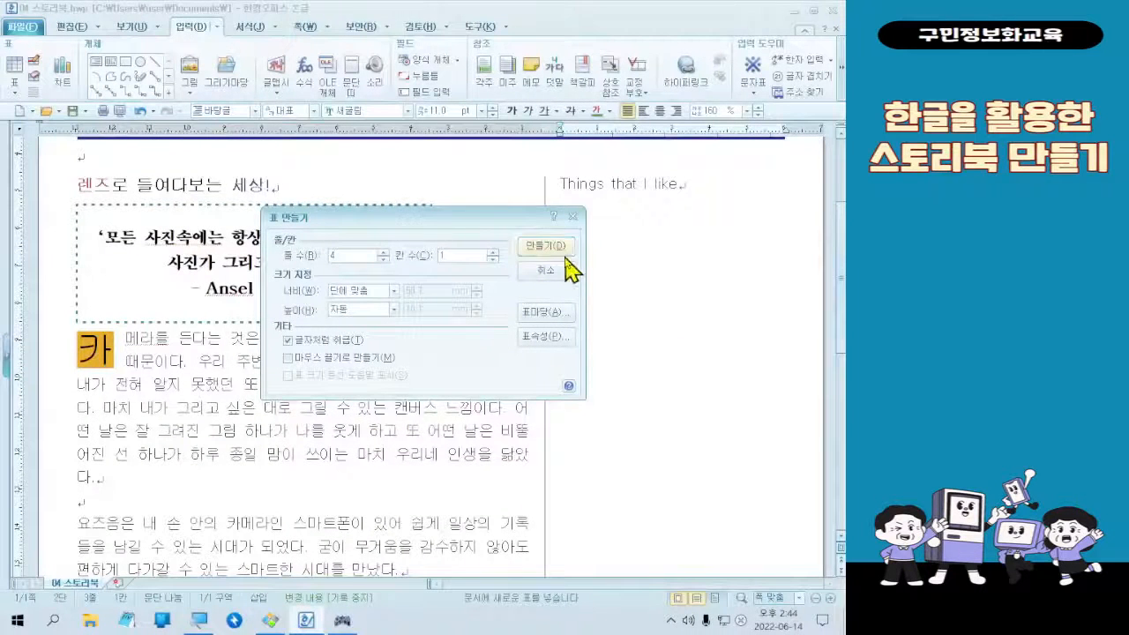
left_click(545, 246)
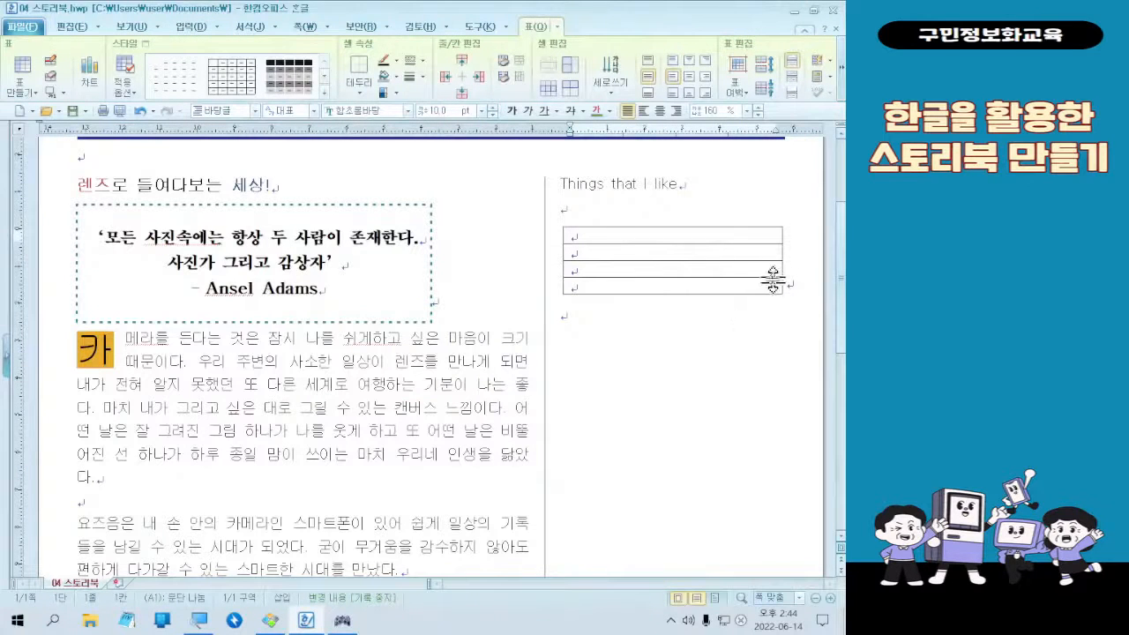
Step: Stretch the four-row table in the second column down to the bottom of the page, enlarging all rows evenly
left_click(828, 600)
left_click(828, 600)
left_click(819, 598)
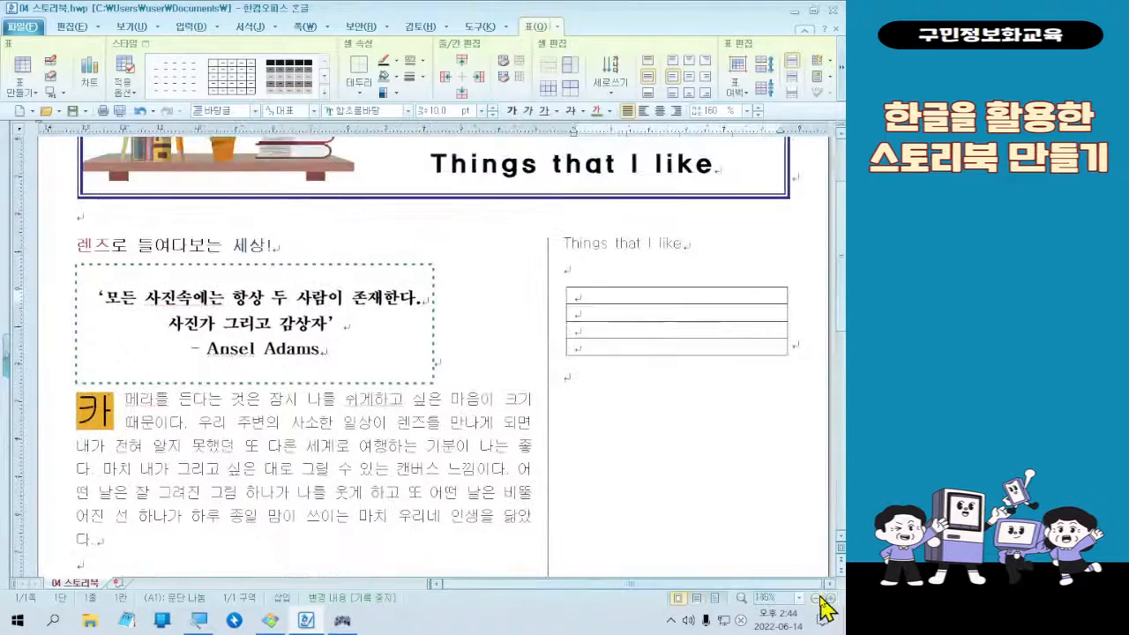
left_click(819, 598)
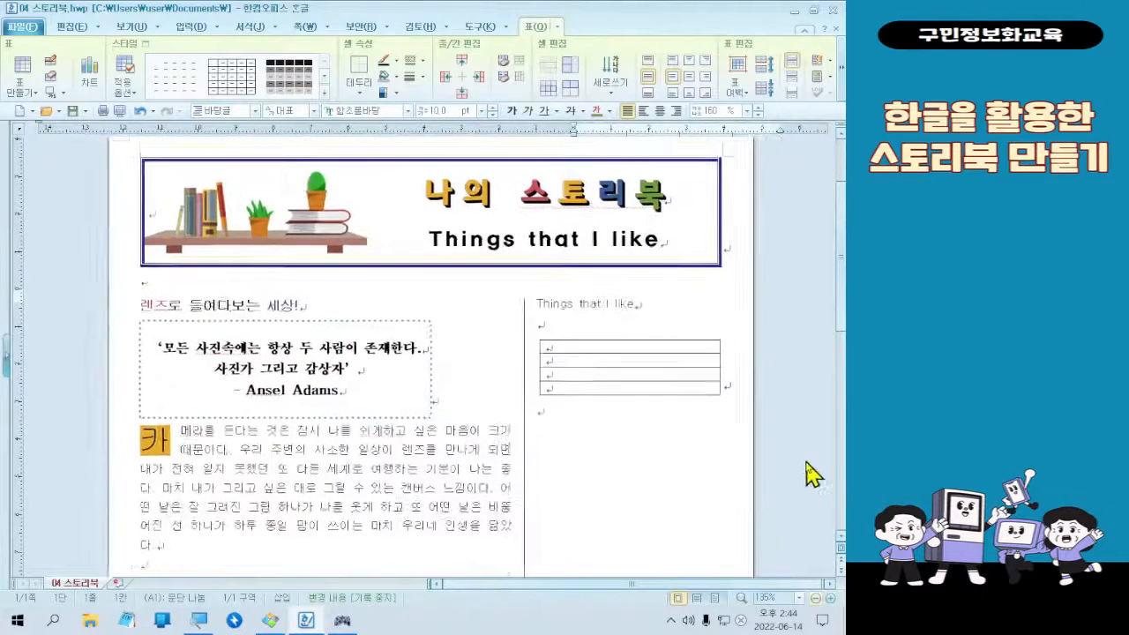
scroll(811, 473, "down", 8)
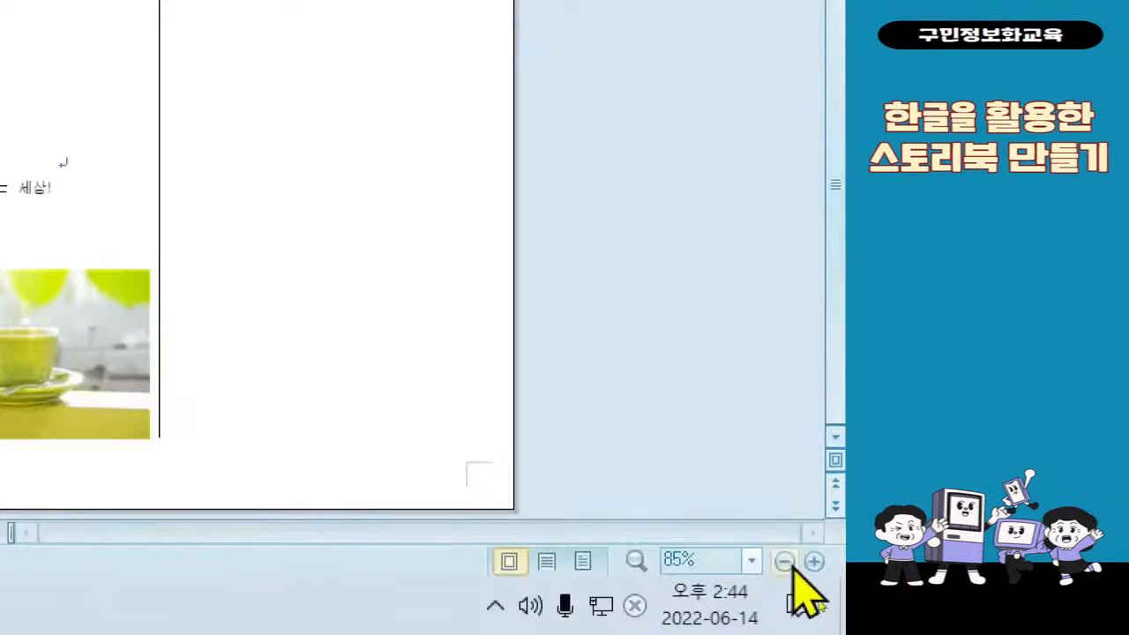
left_click(785, 562)
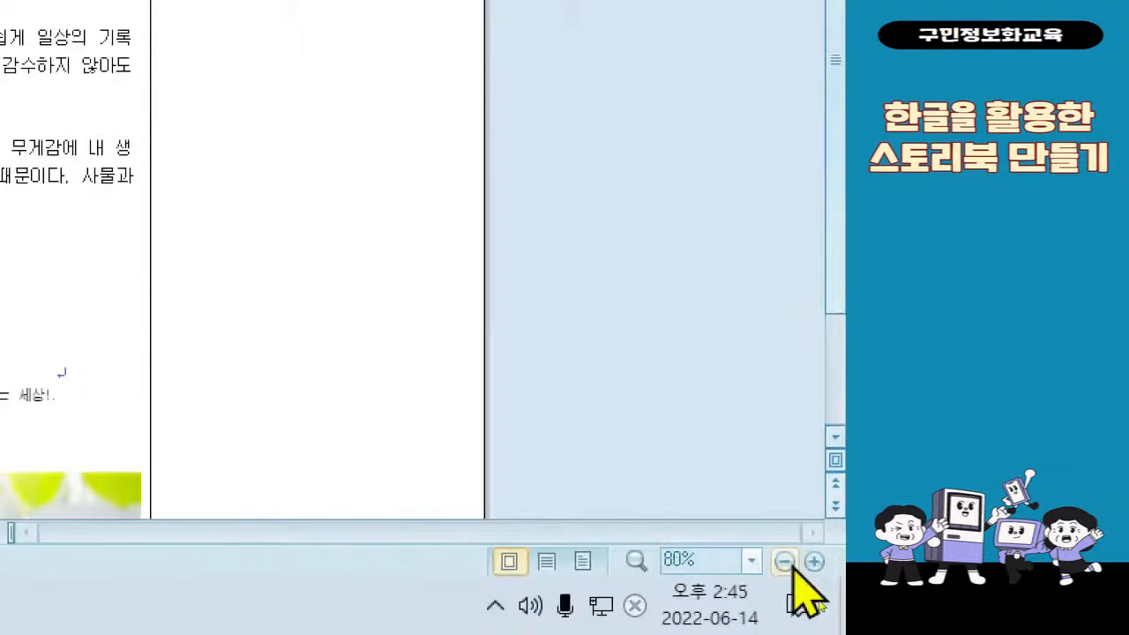
left_click(784, 561)
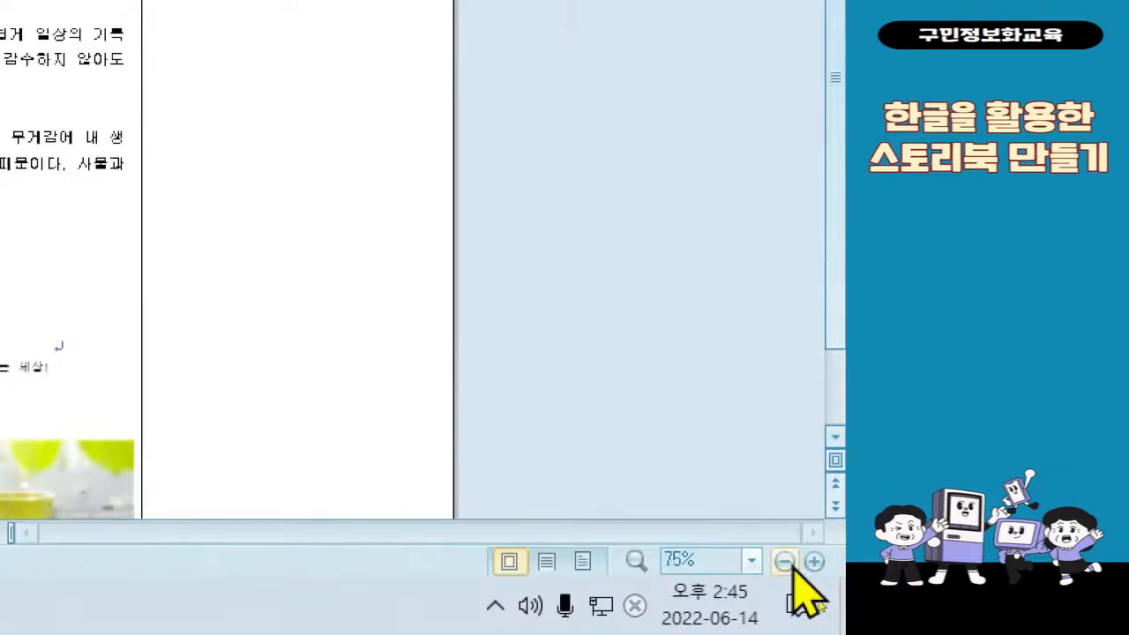
left_click(784, 562)
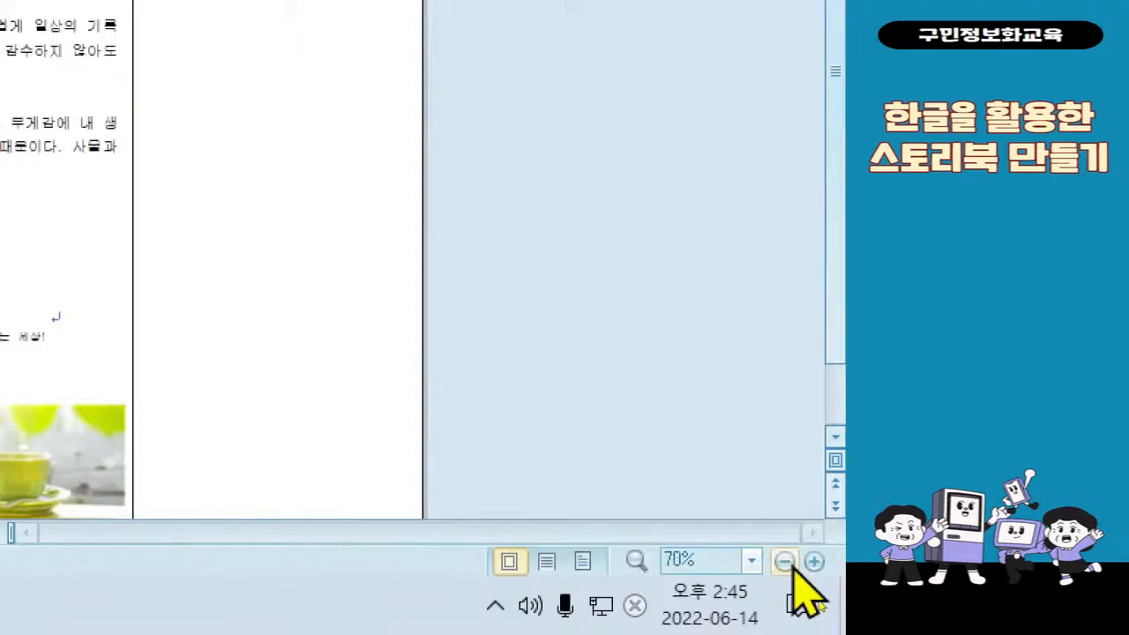
left_click(785, 562)
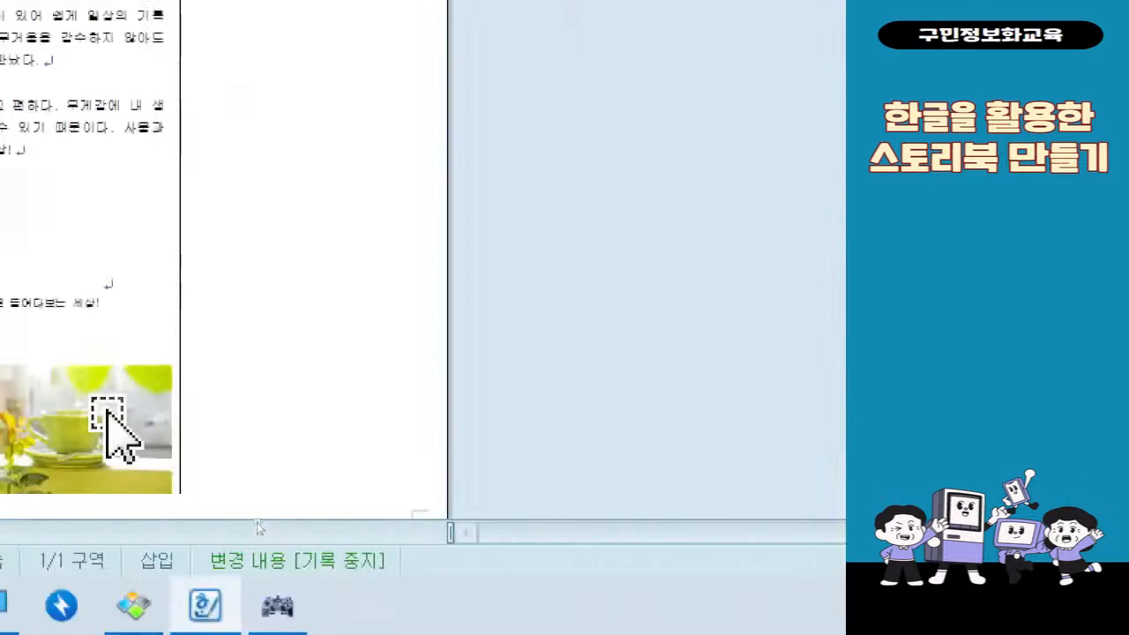
scroll(93, 349, "down", 1)
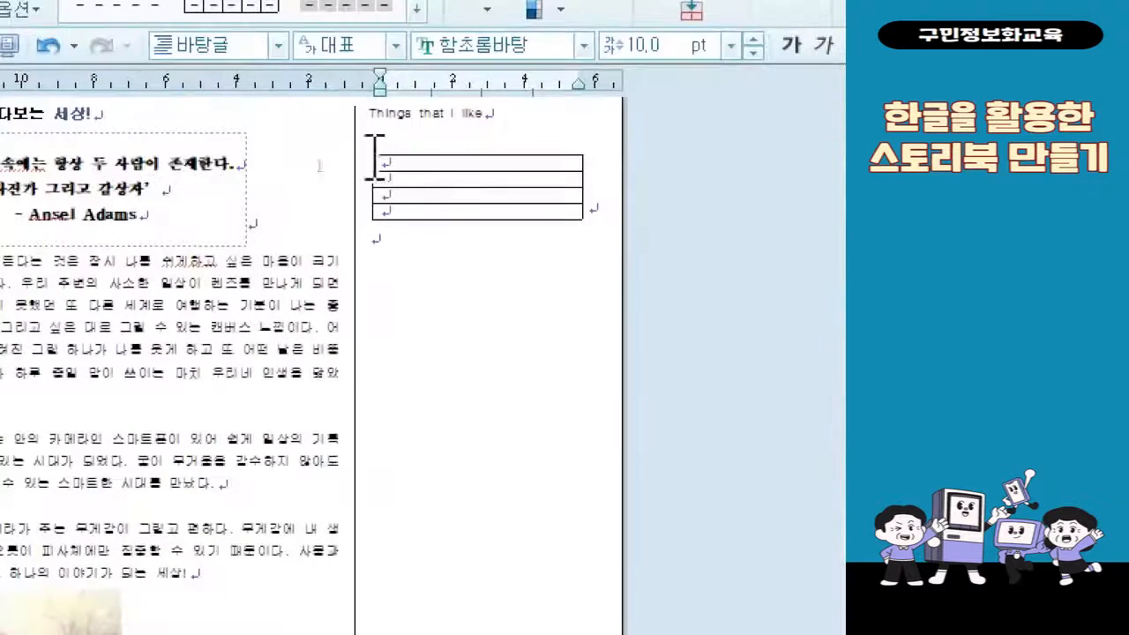
left_click(378, 161)
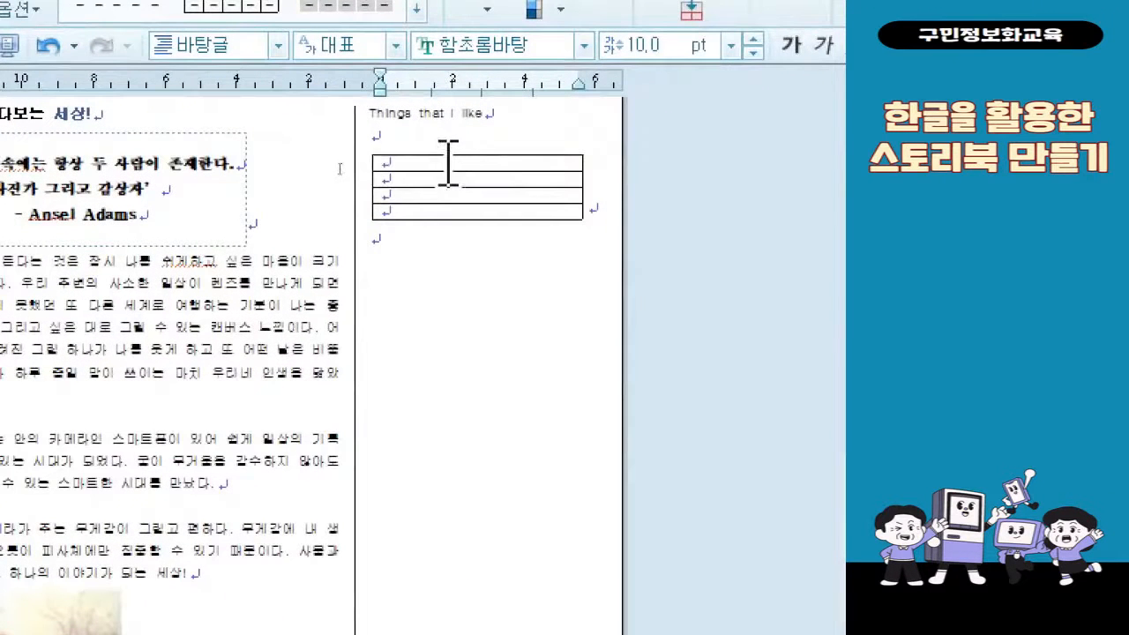
left_click(479, 220)
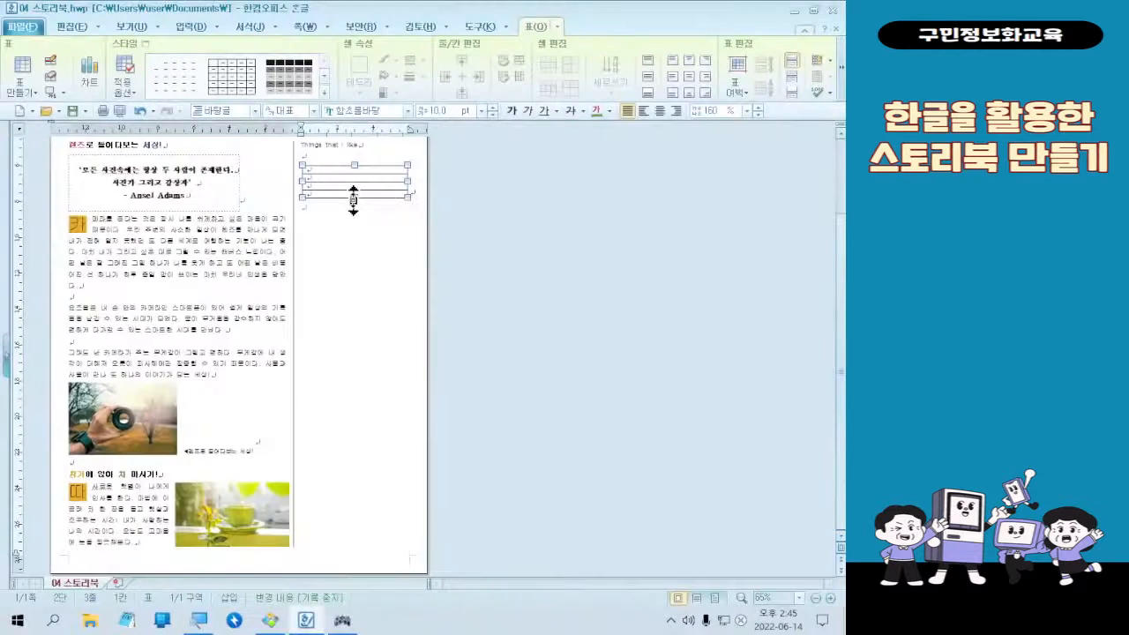
left_click_drag(475, 224, 475, 634)
left_click_drag(353, 546, 359, 550)
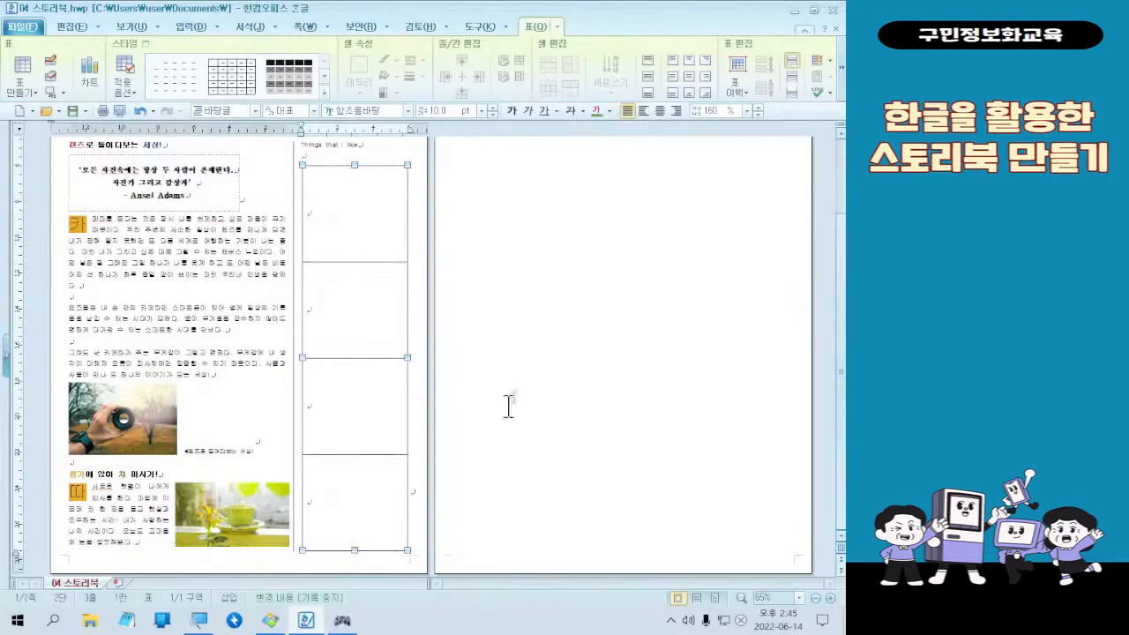
Step: Shorten the stretched table slightly at its lower edge so the document fits on a single page
scroll(742, 356, "up", 2)
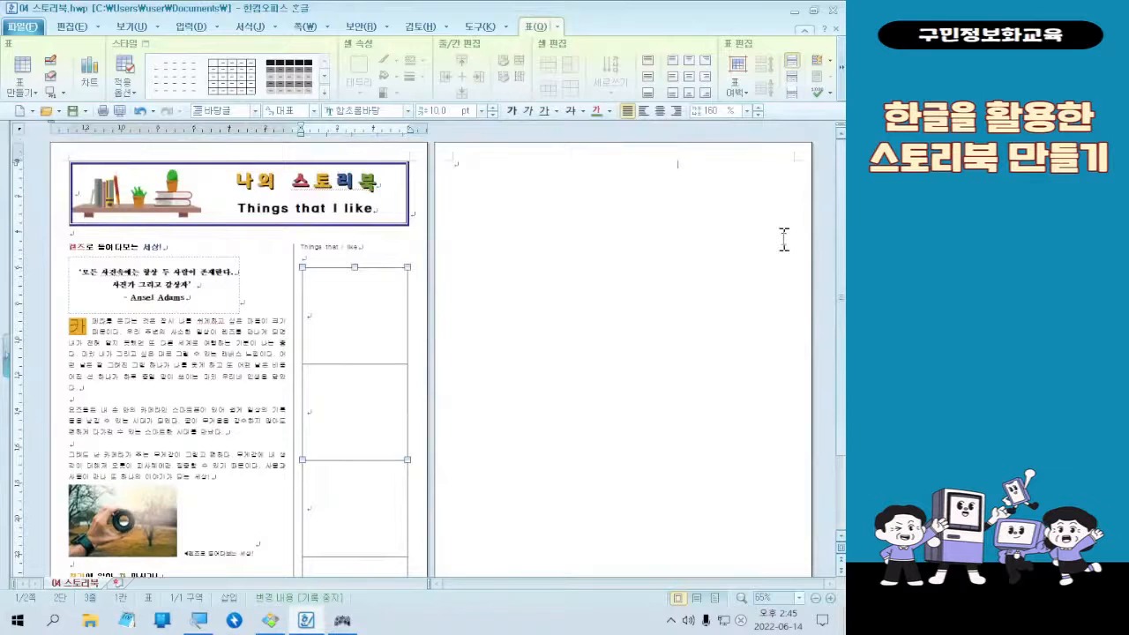
scroll(567, 396, "down", 3)
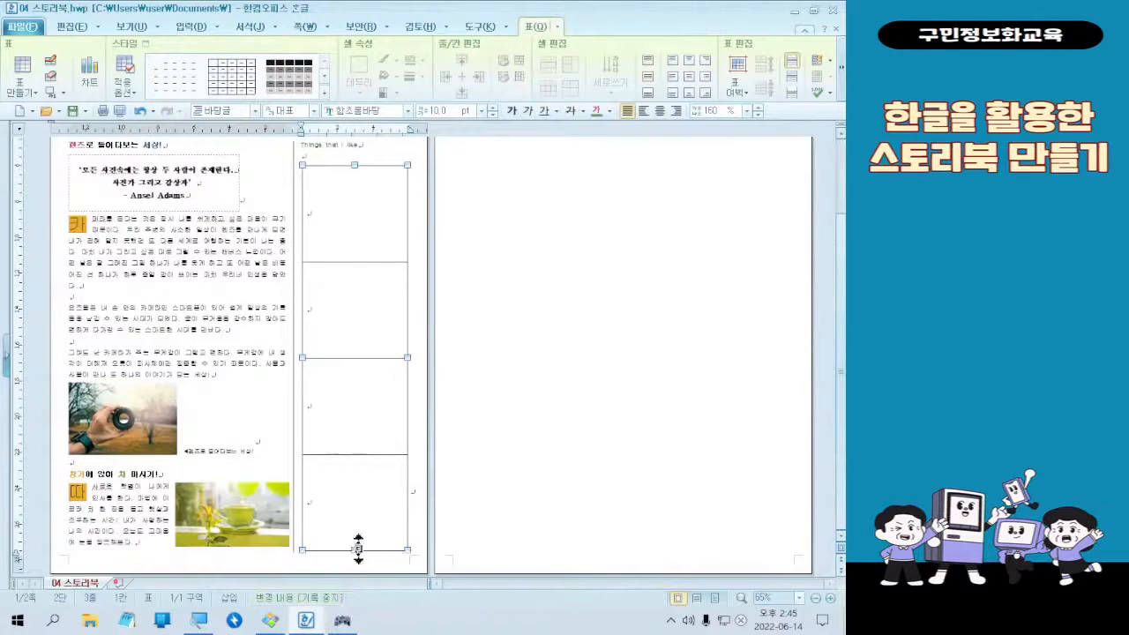
left_click_drag(358, 549, 360, 542)
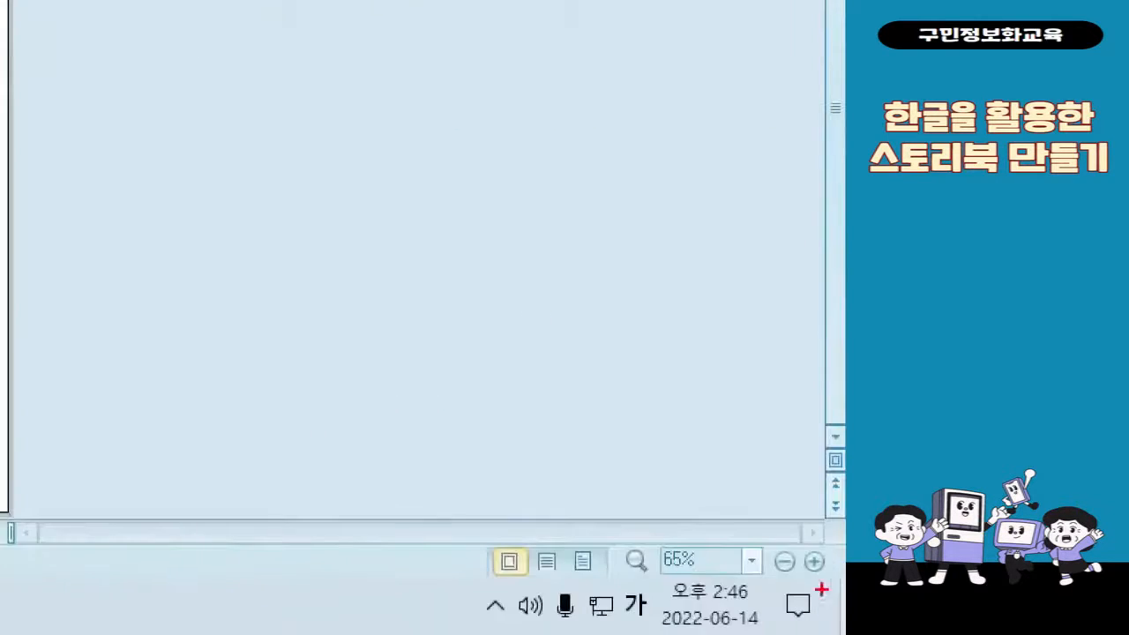
Step: Format the second column's "Things that I like" heading as 13 pt, bold and centre-aligned
left_click_drag(794, 525, 831, 585)
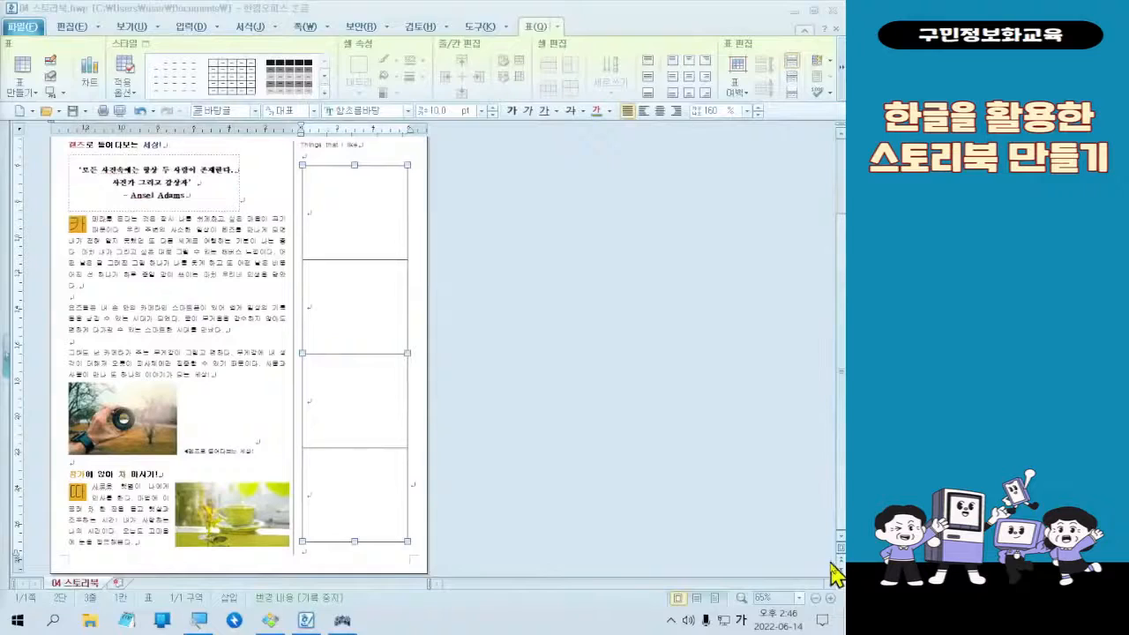
left_click(831, 598)
left_click(831, 598)
left_click(831, 598)
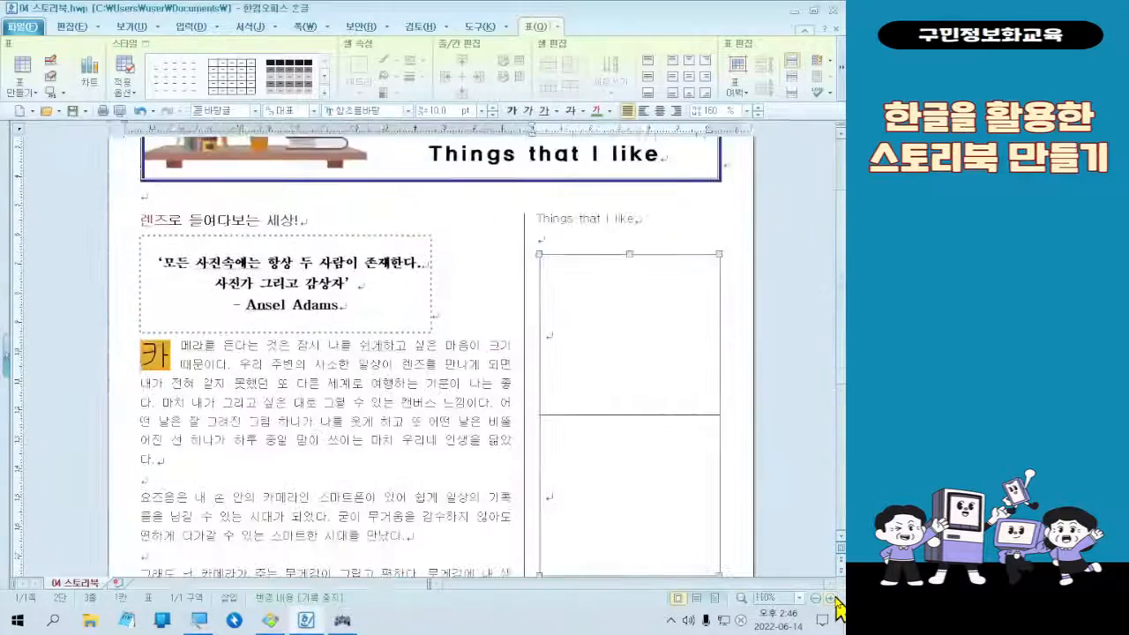
left_click(831, 598)
left_click(831, 598)
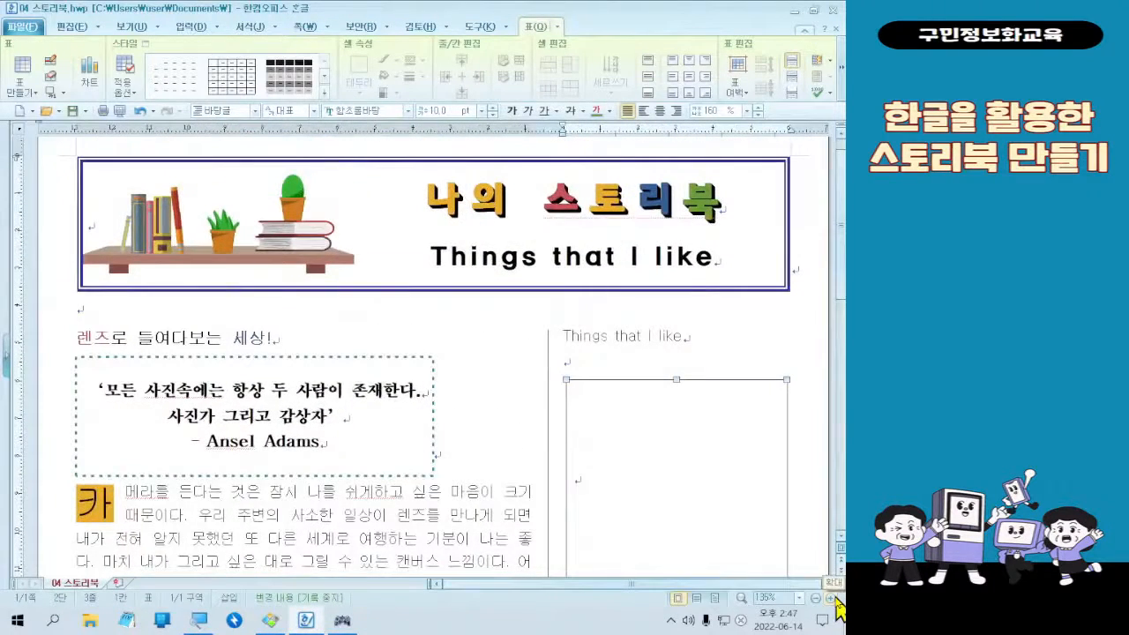
left_click(816, 598)
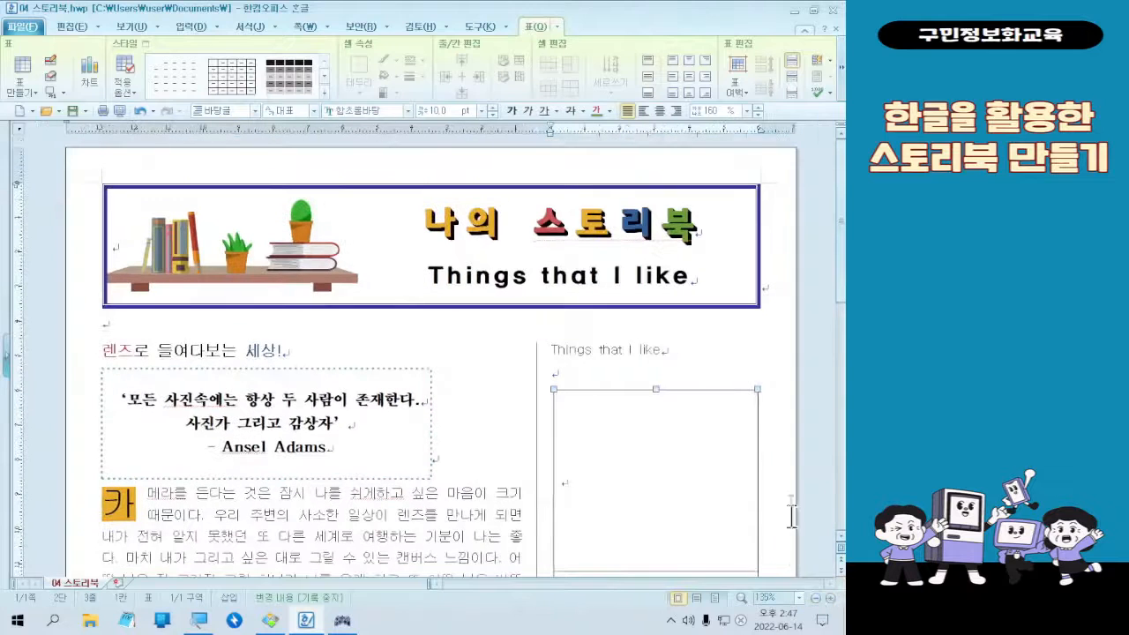
left_click(724, 375)
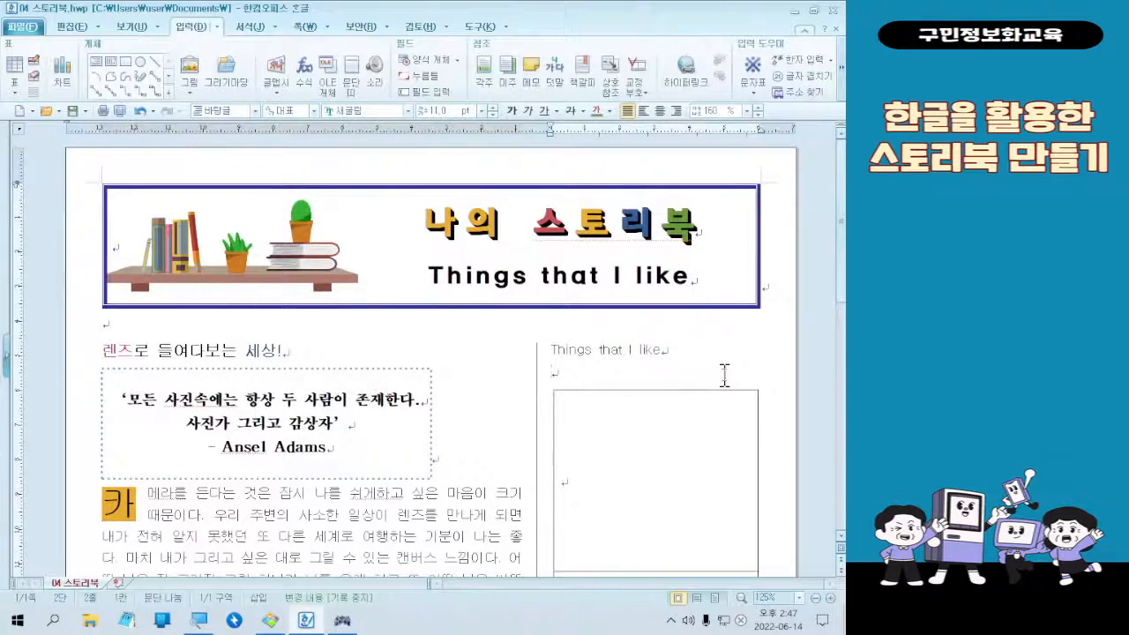
key("ctrl")
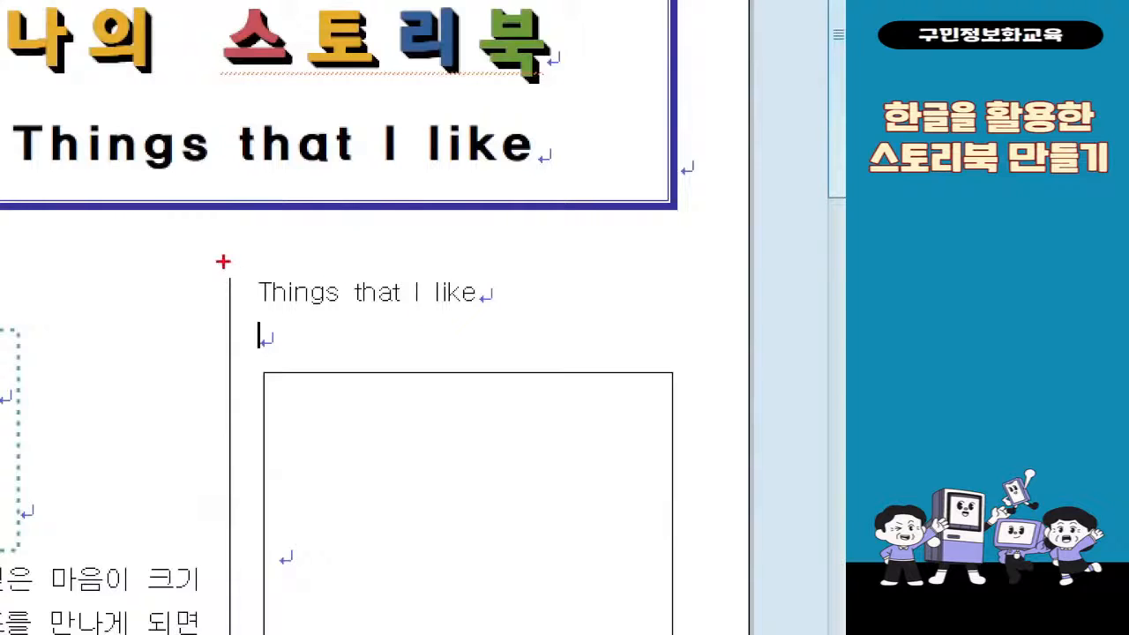
mouse_move(221, 260)
left_mouse_down()
mouse_move(530, 285)
mouse_move(576, 312)
left_mouse_up()
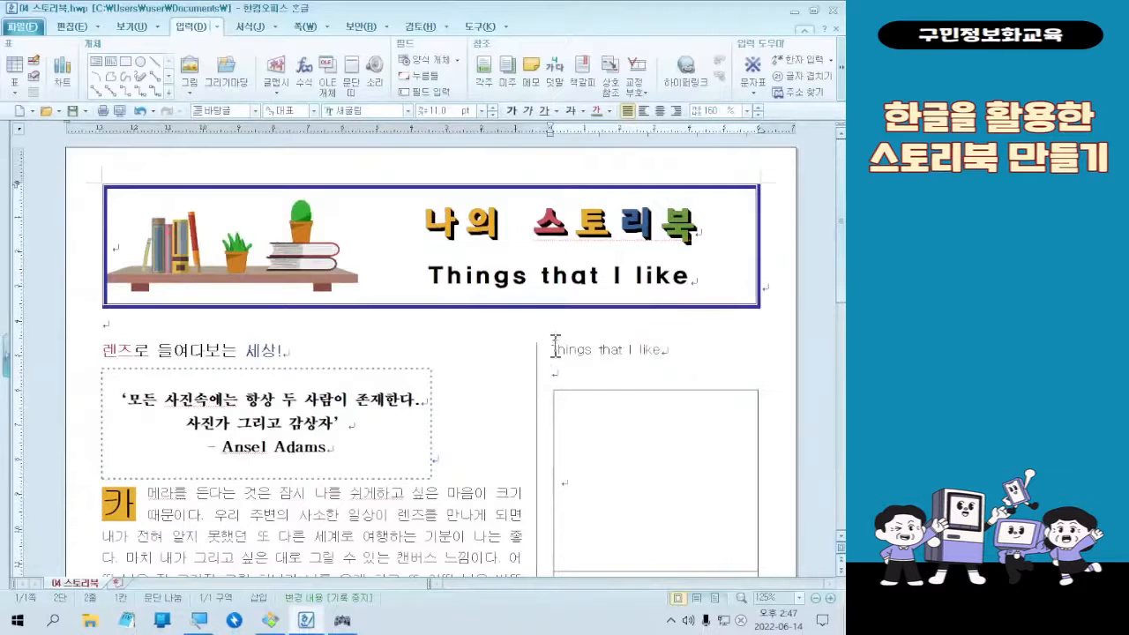
left_click_drag(553, 350, 690, 338)
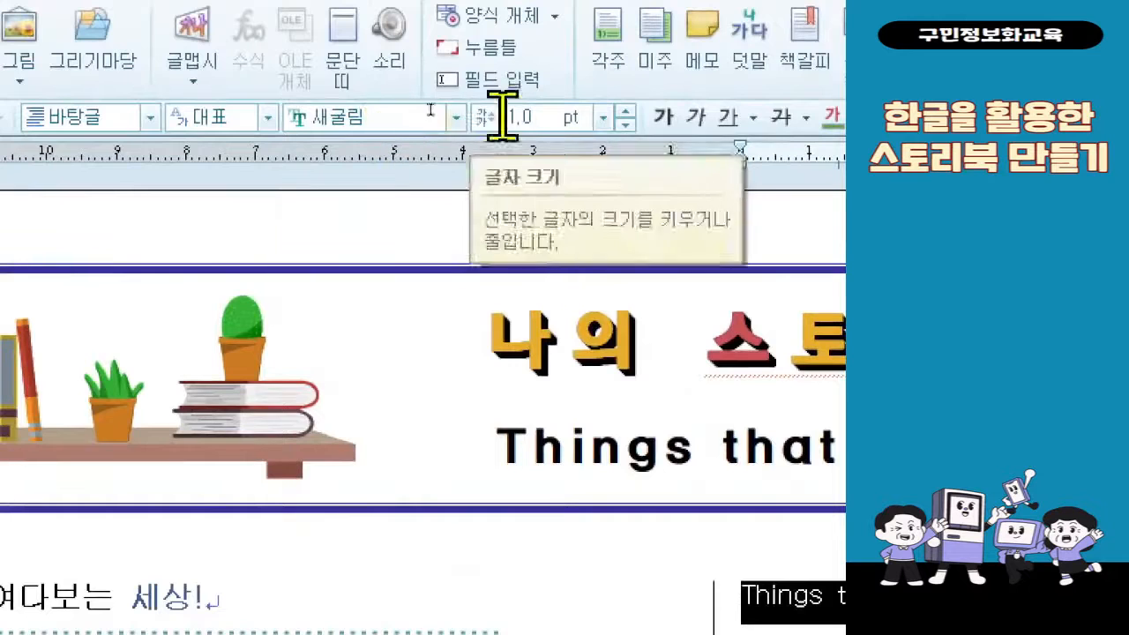
type("13")
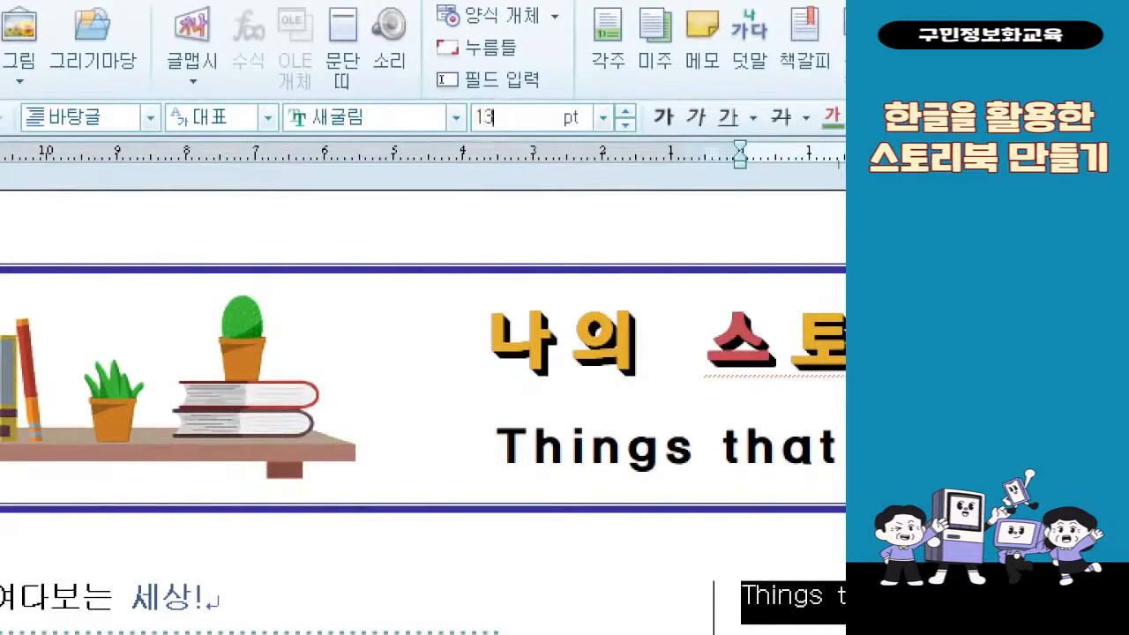
key("Return")
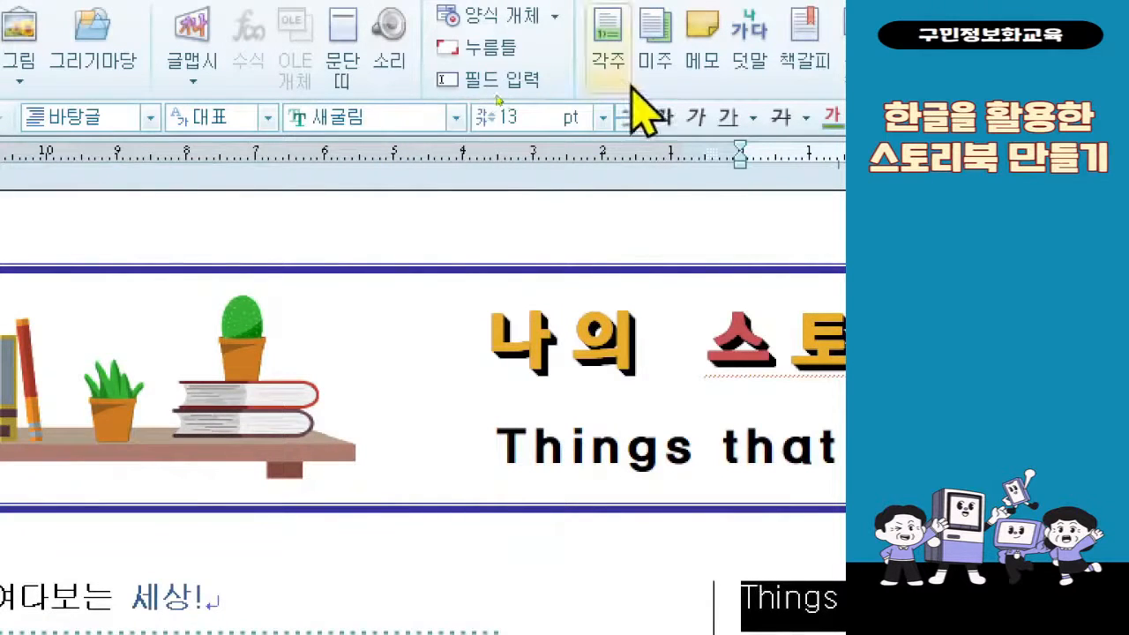
left_click(654, 126)
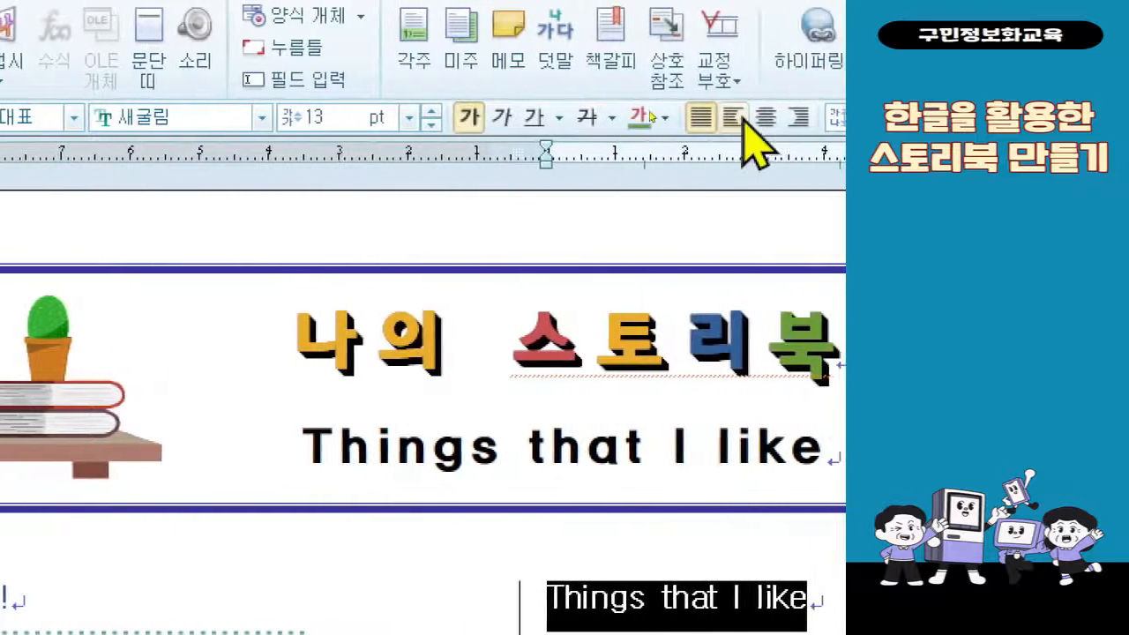
left_click(745, 120)
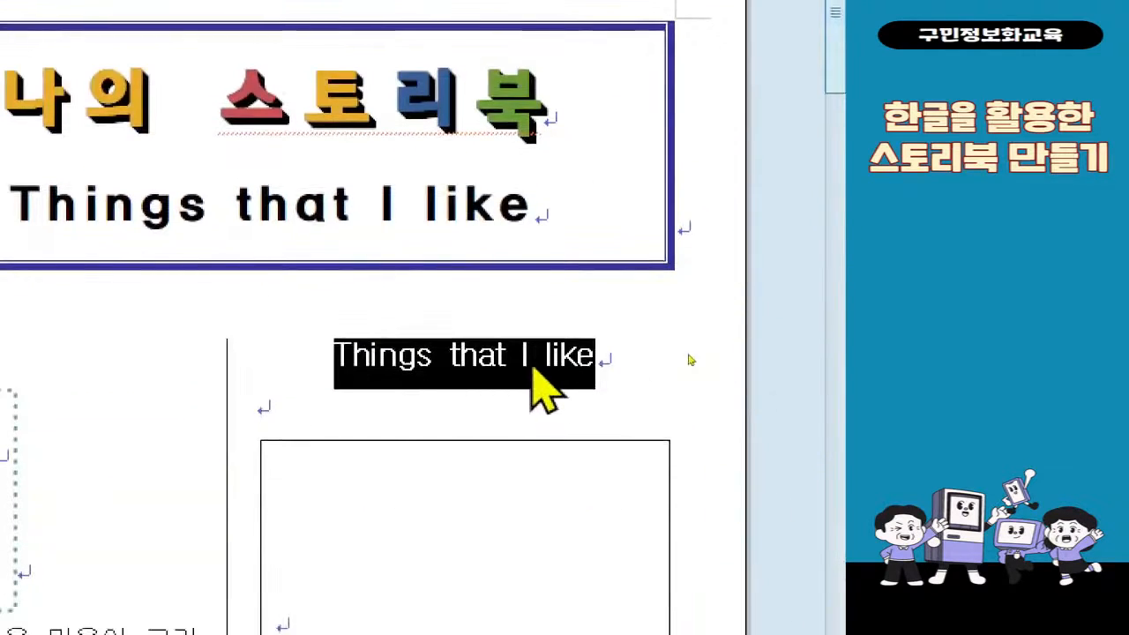
Step: Set the selected heading's line spacing to 130% in its paragraph shape settings (문단 모양)
right_click(441, 369)
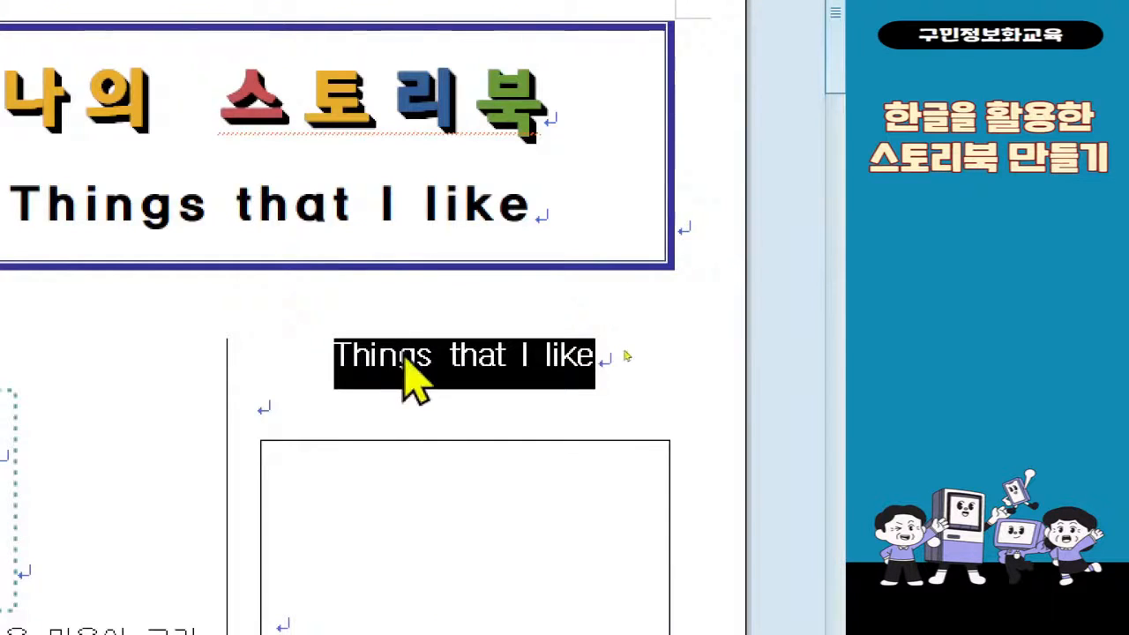
right_click(405, 355)
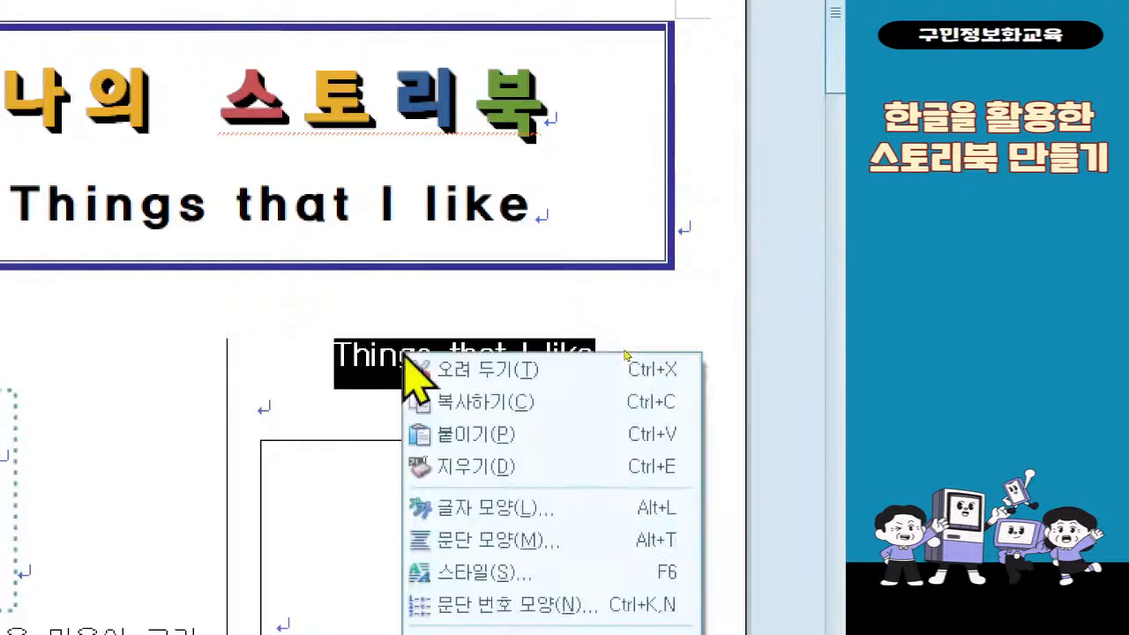
left_click(503, 539)
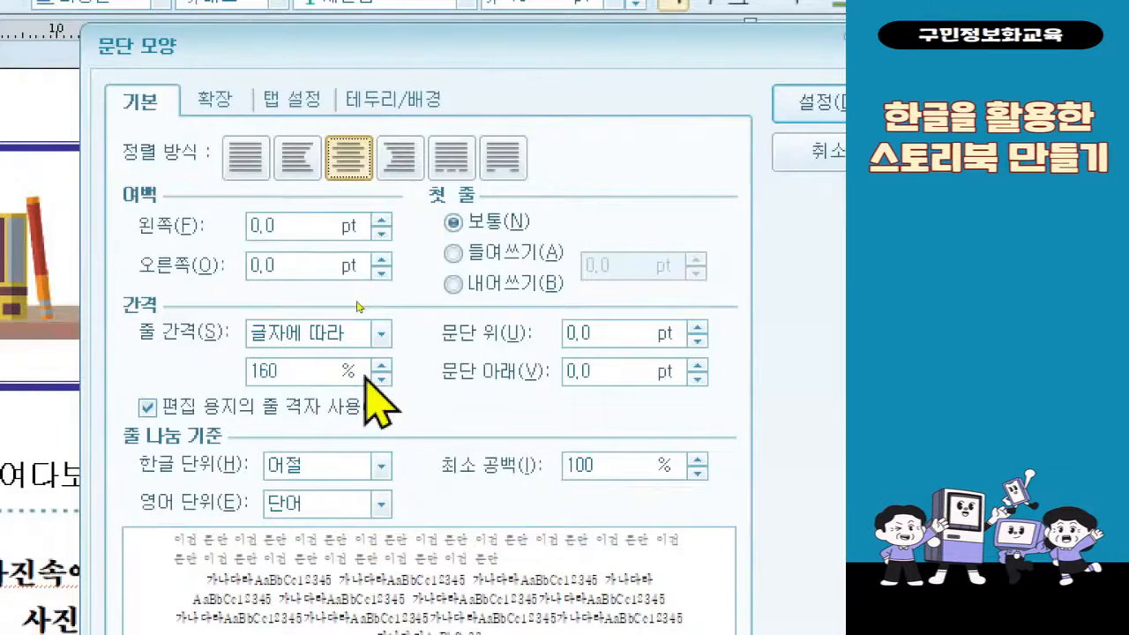
left_click(297, 371)
key("BackSpace")
key("BackSpace")
key("BackSpace")
type("130")
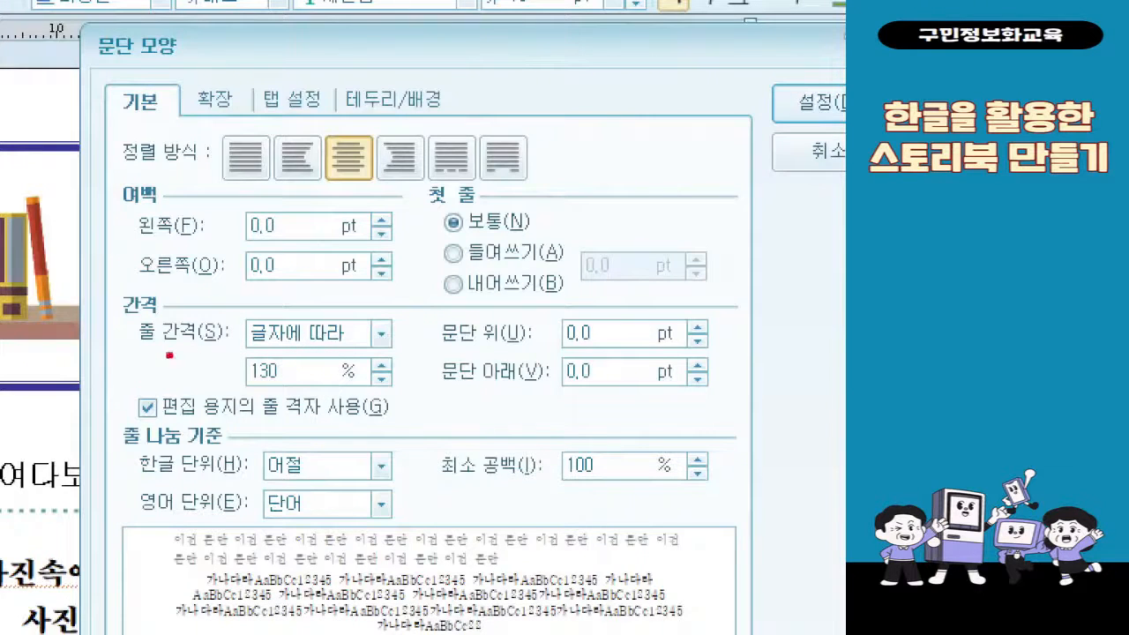
left_click_drag(169, 356, 387, 399)
mouse_move(400, 355)
left_mouse_down()
mouse_move(405, 379)
mouse_move(429, 333)
left_mouse_up()
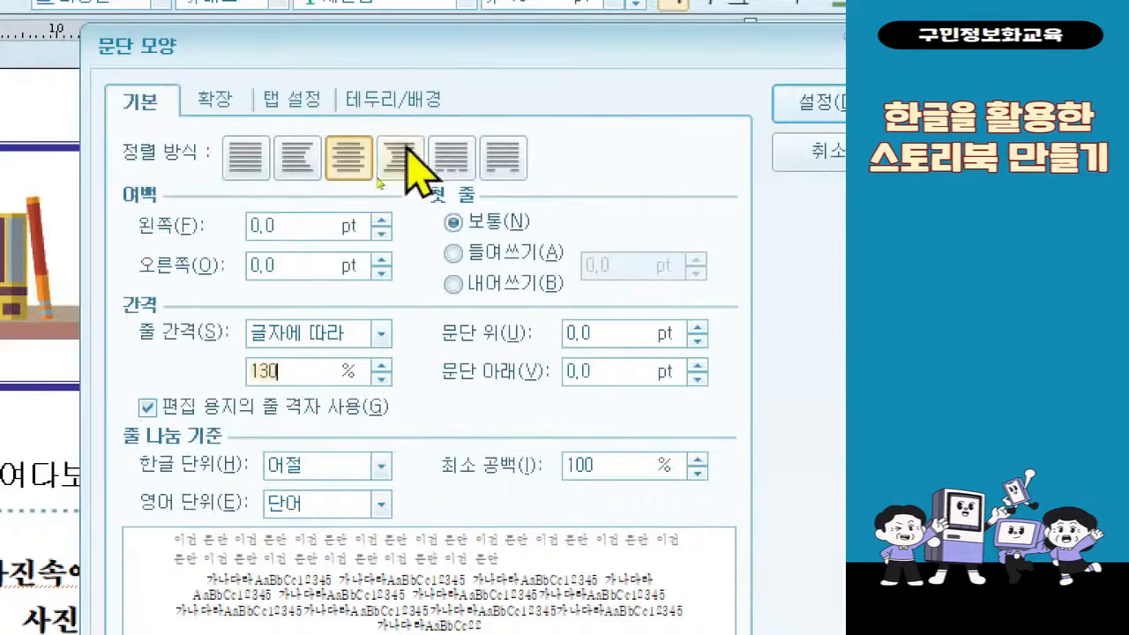
Step: Choose golden orange as the background face color (면 색) of the heading paragraph
left_click(411, 103)
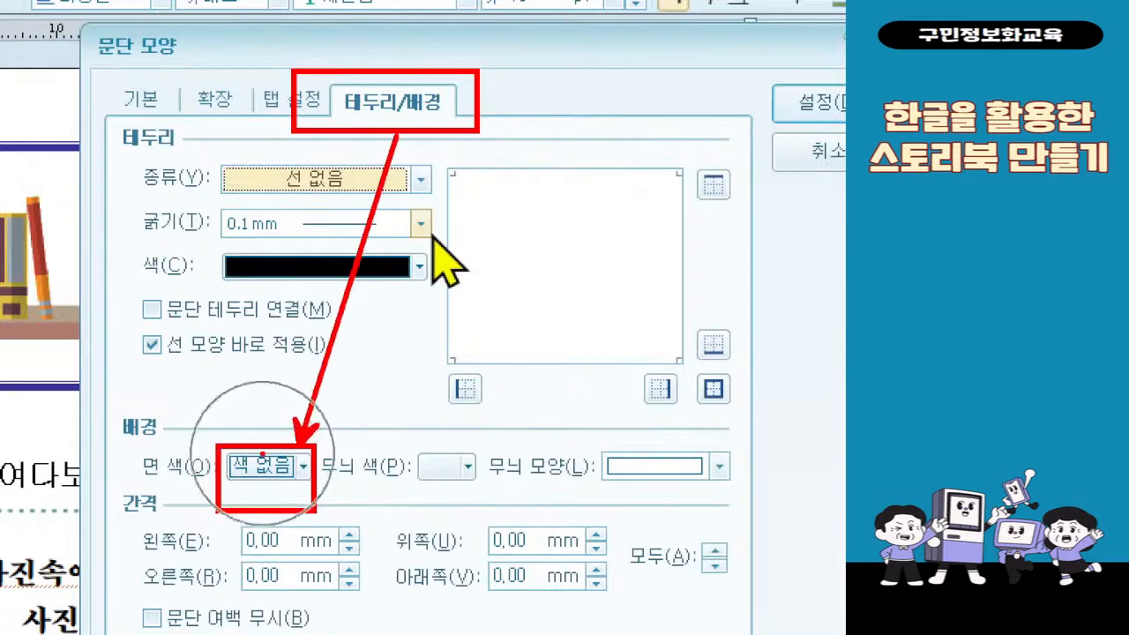
left_click(300, 466)
left_click(381, 545)
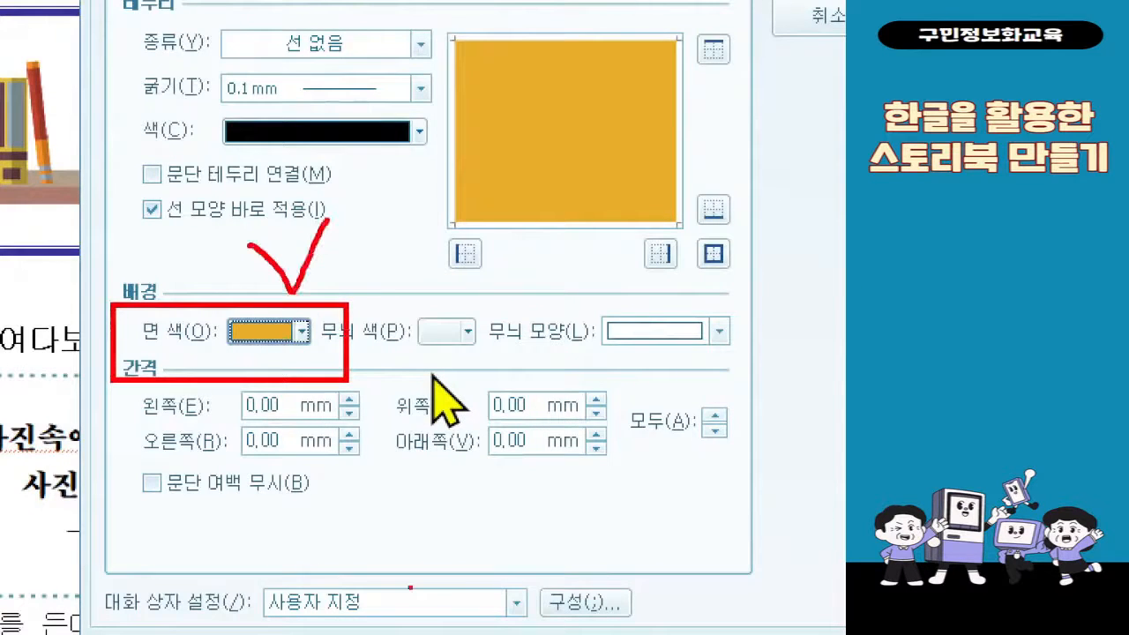
key("Escape")
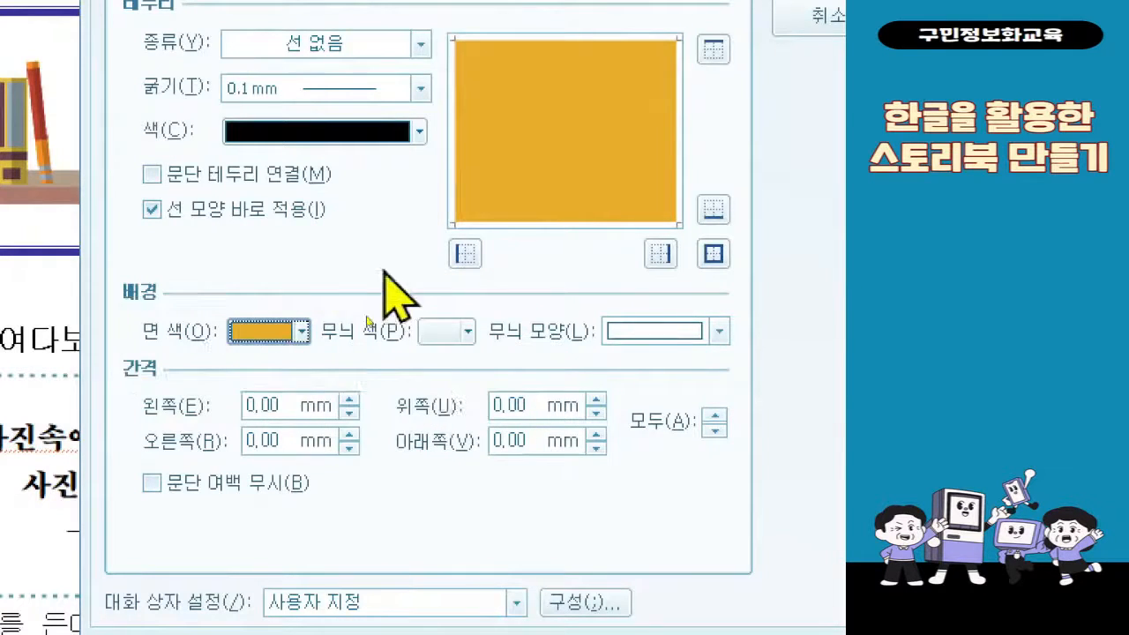
Step: Set the heading paragraph's upper background spacing (위쪽) to 2 mm and apply the paragraph shape settings
left_click(516, 413)
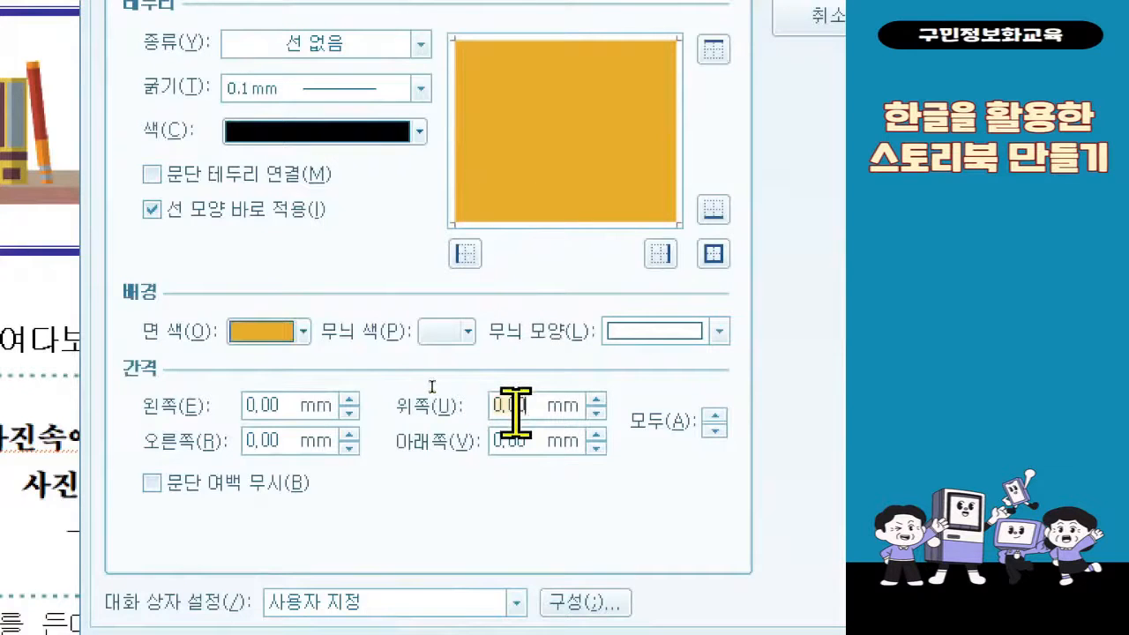
type("2")
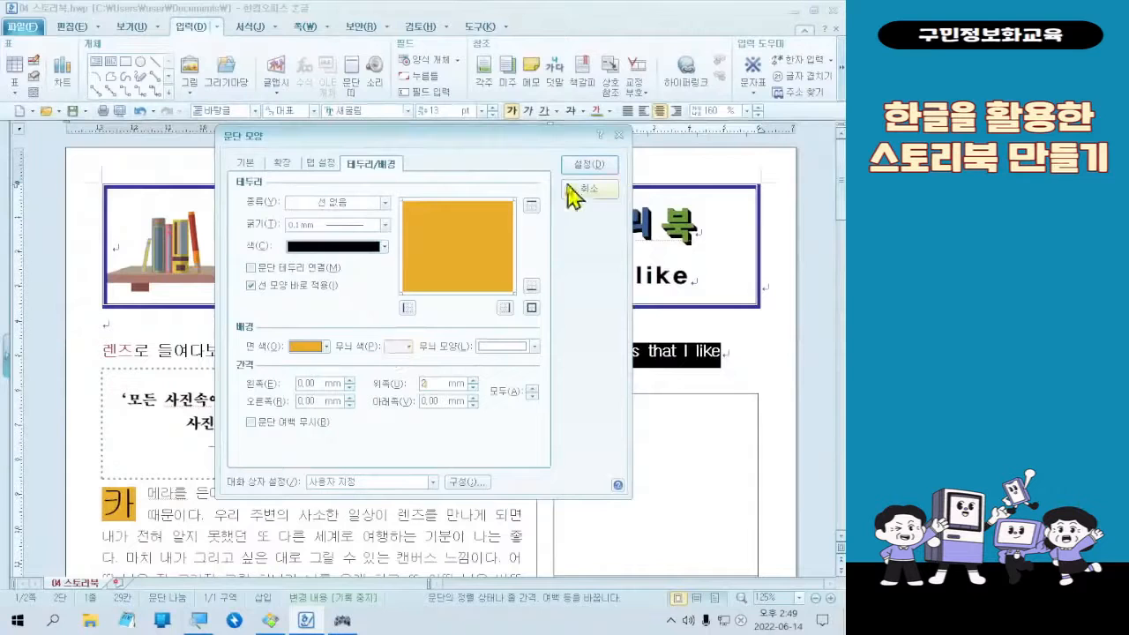
left_click(579, 176)
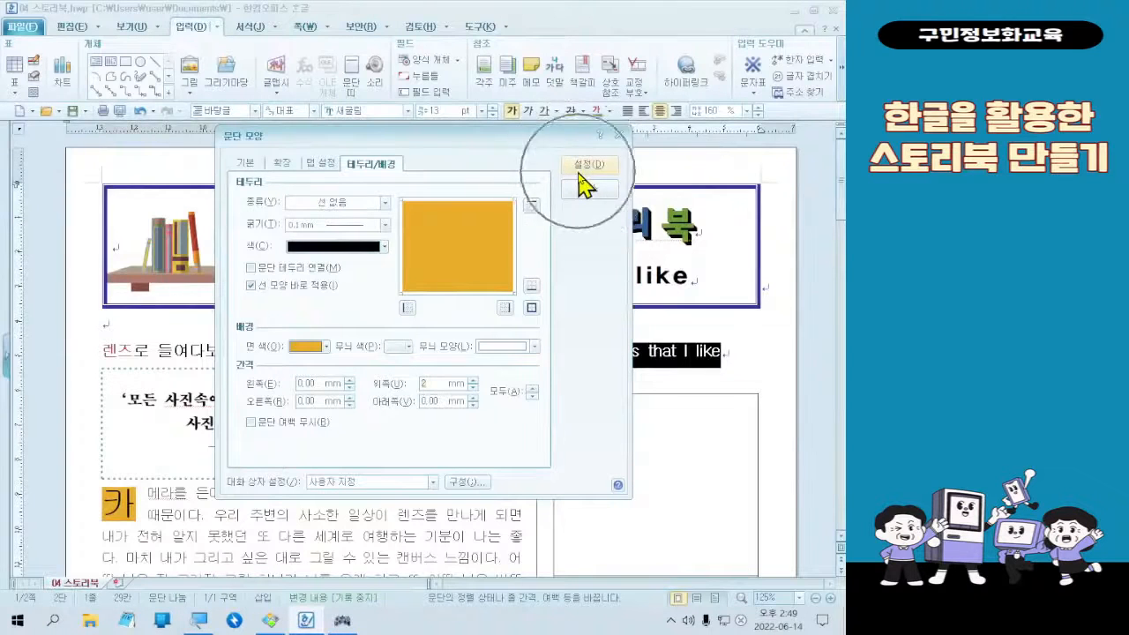
left_click(579, 174)
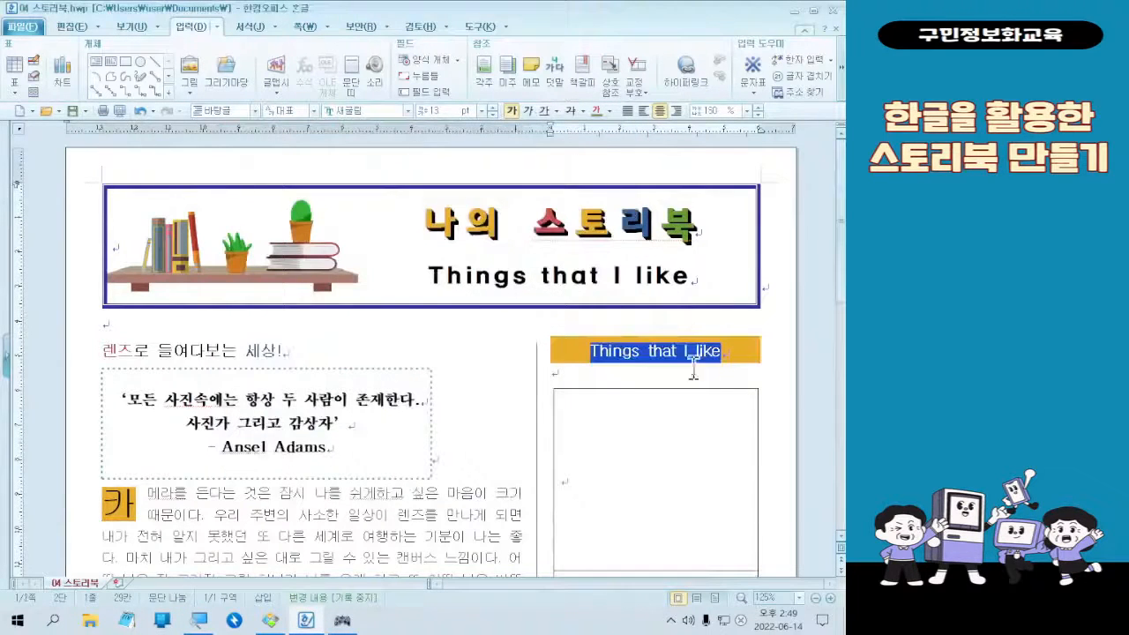
Step: Set the line spacing of the empty paragraph between the "Things that I like" heading and the photo table to 80%
left_click(776, 503)
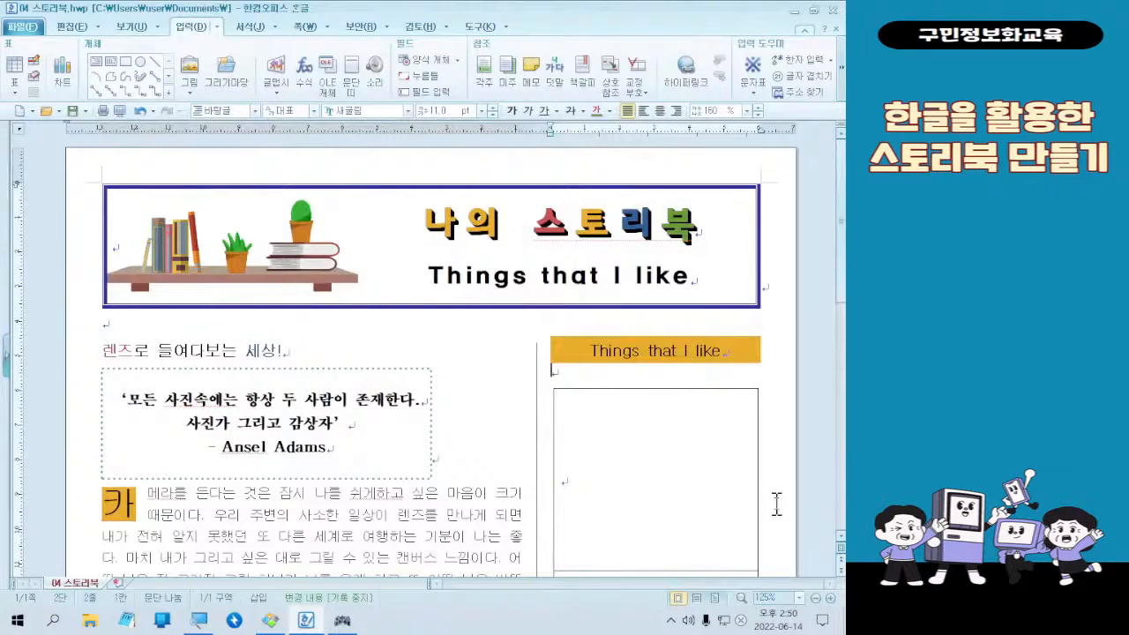
key("ctrl")
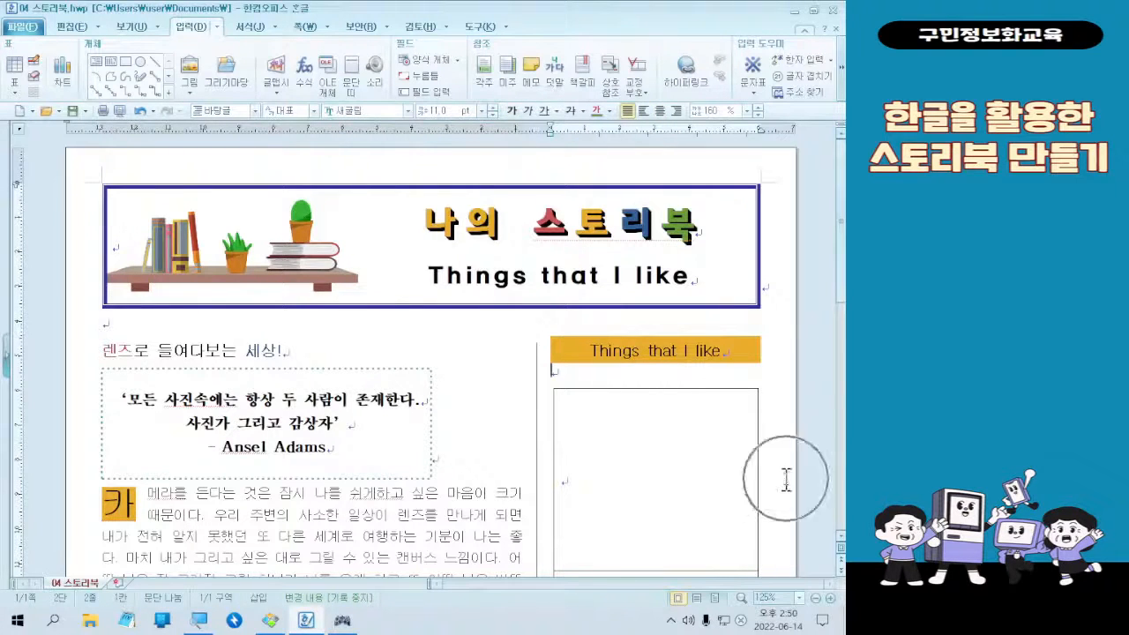
key("ctrl+1")
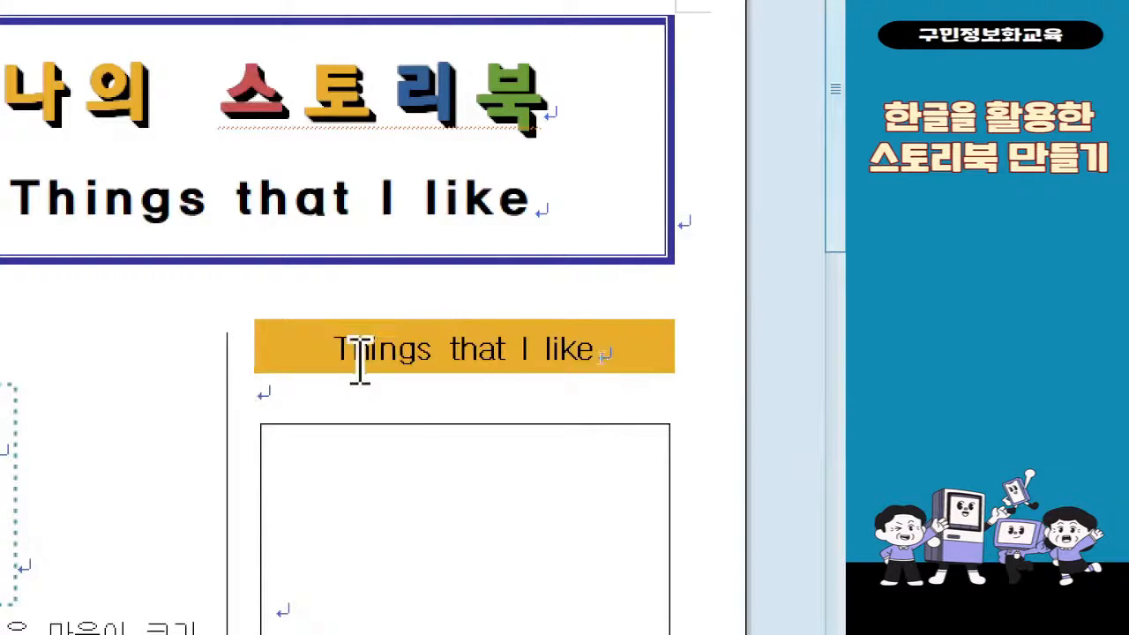
right_click(295, 399)
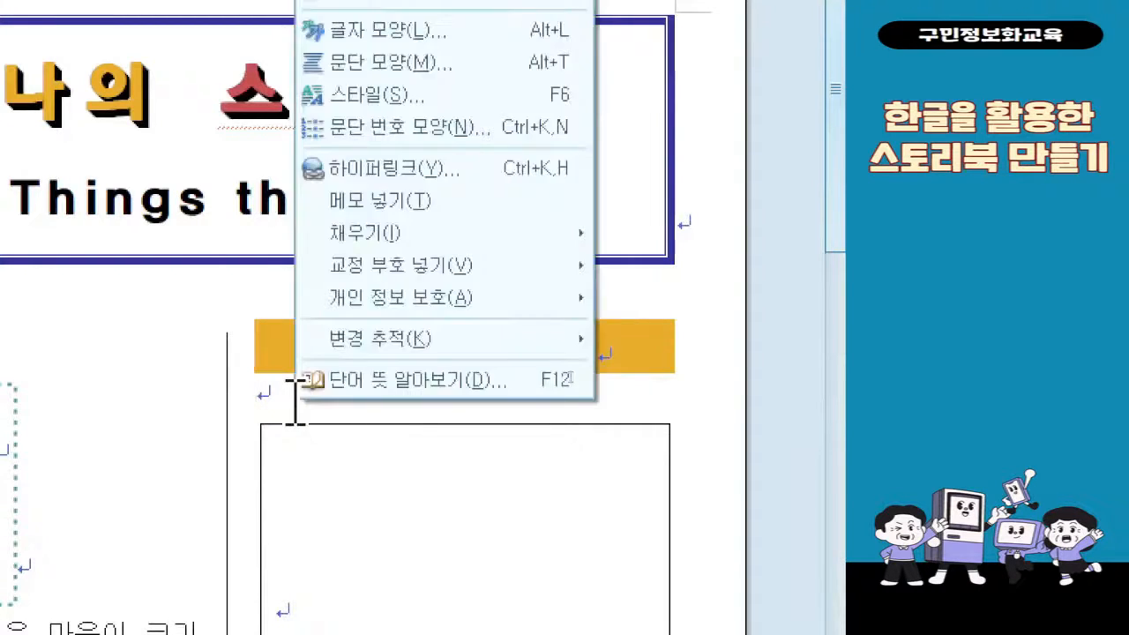
left_click(468, 77)
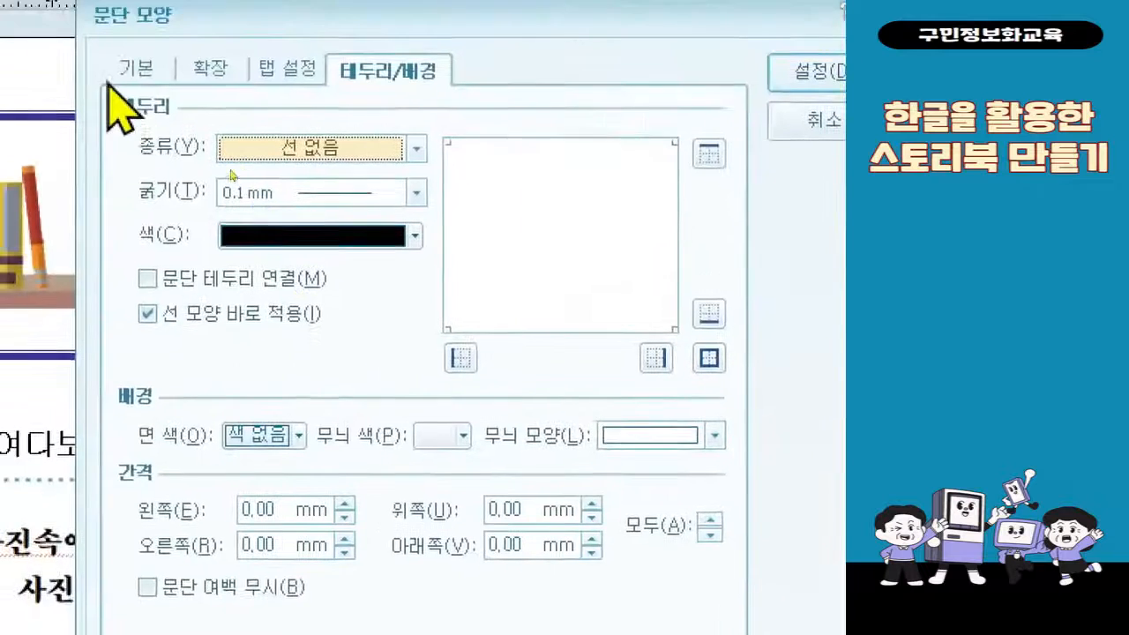
left_click(131, 74)
double_click(306, 353)
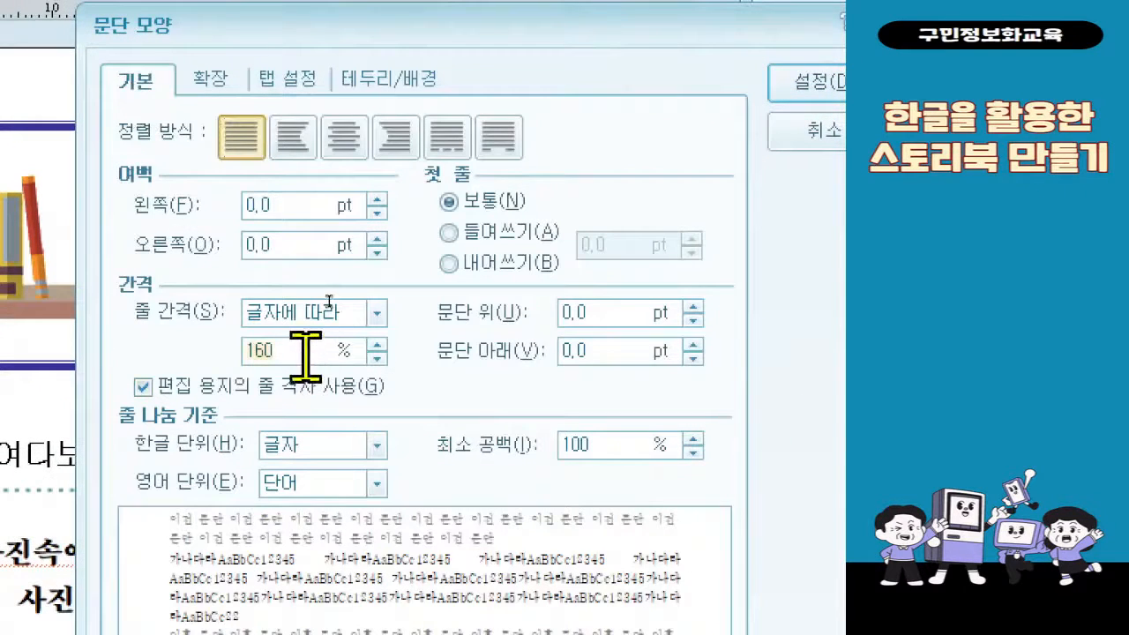
type("80")
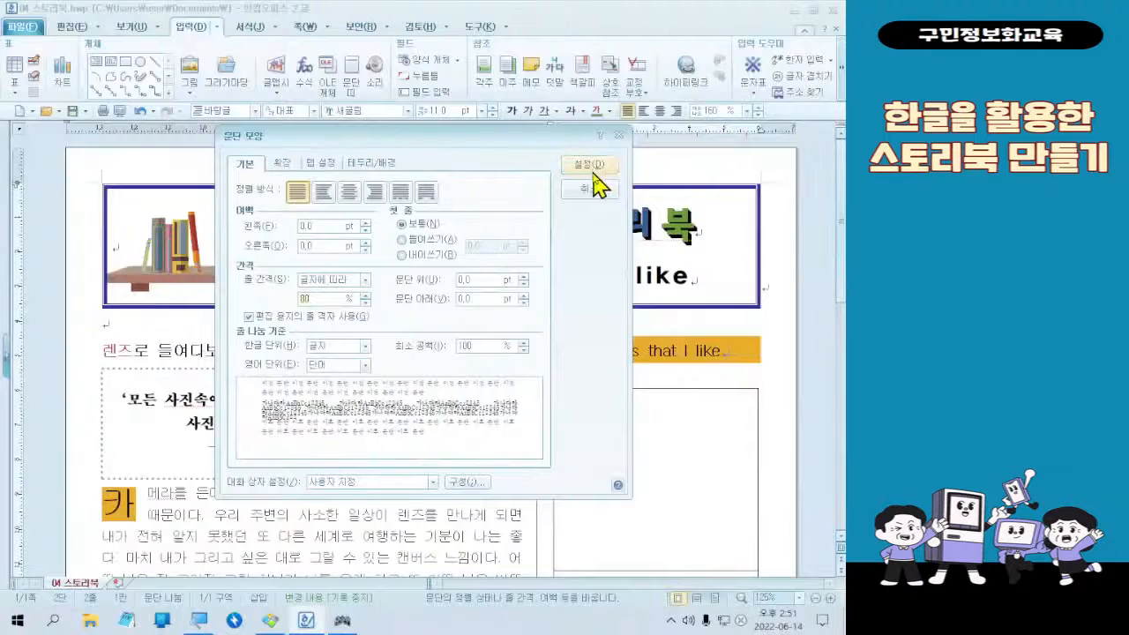
left_click(592, 172)
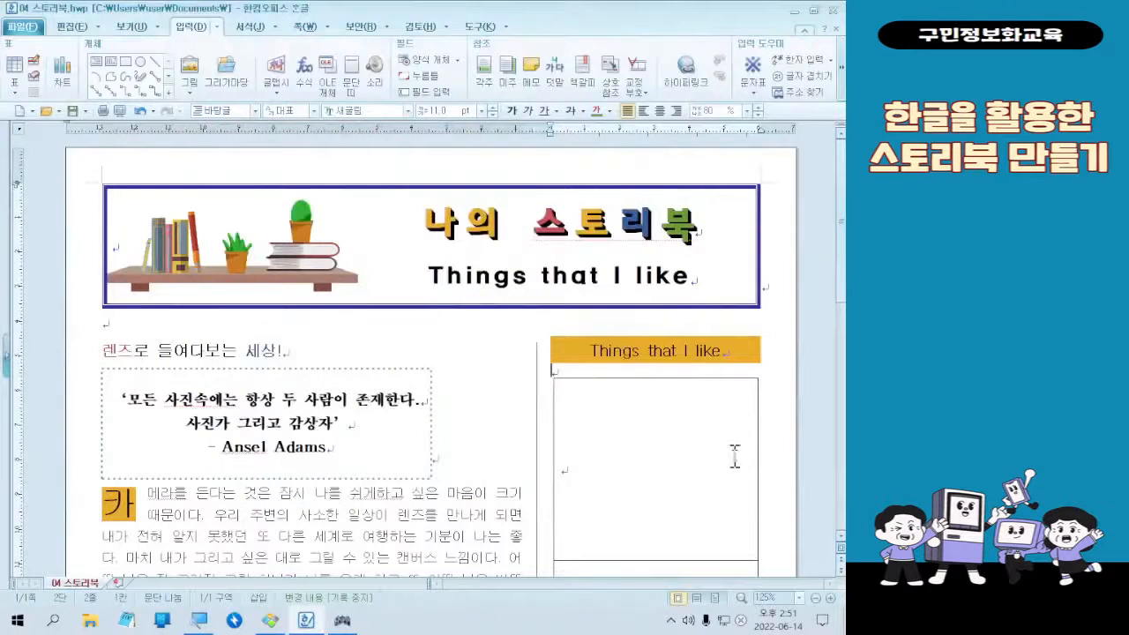
scroll(744, 454, "down", 3)
scroll(766, 432, "down", 8)
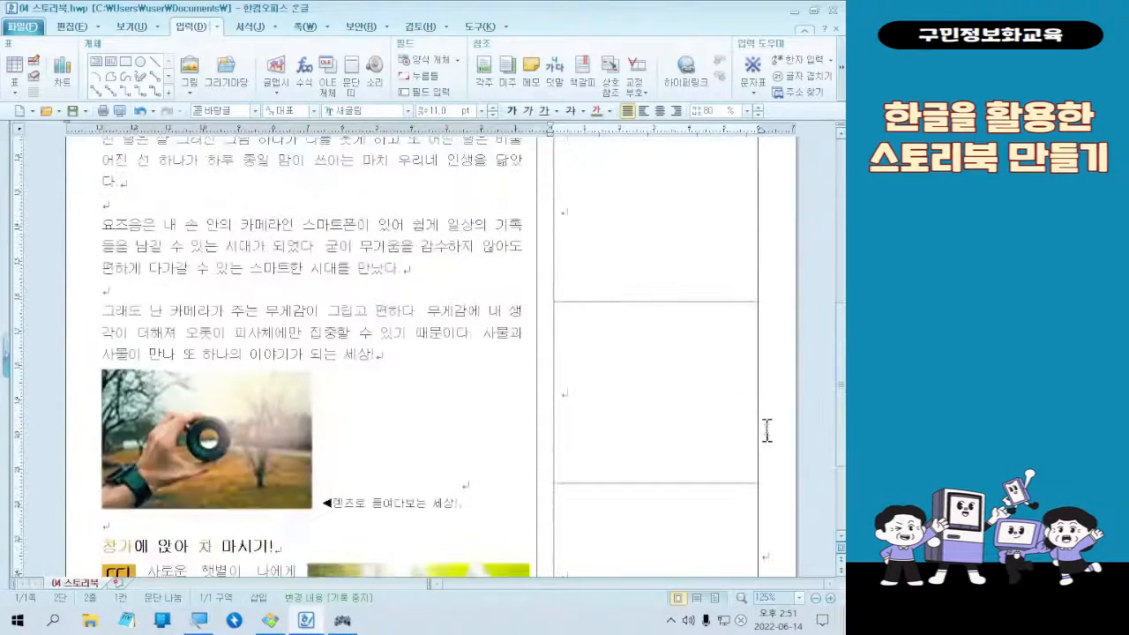
scroll(770, 424, "up", 7)
left_click(586, 262)
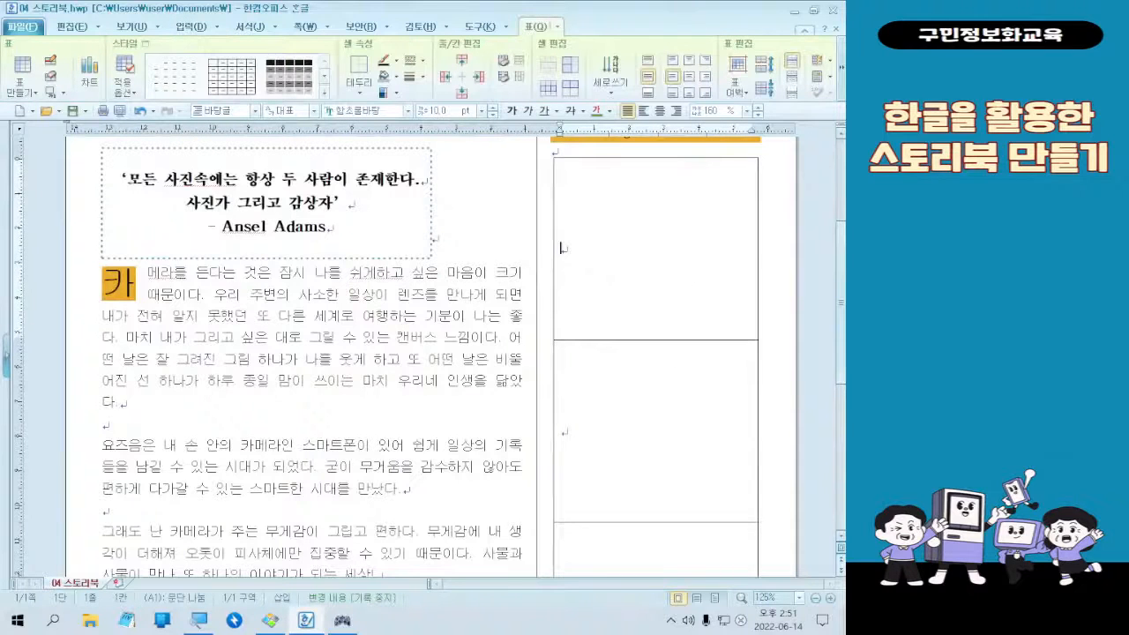
left_click(0, 500)
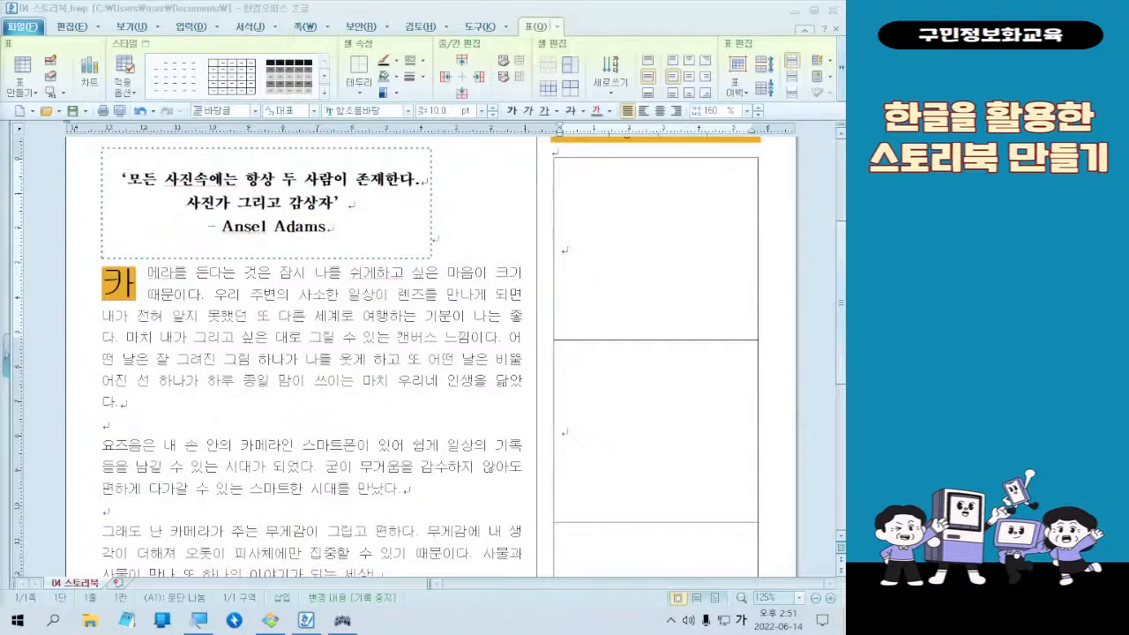
left_click(343, 620)
key("ctrl")
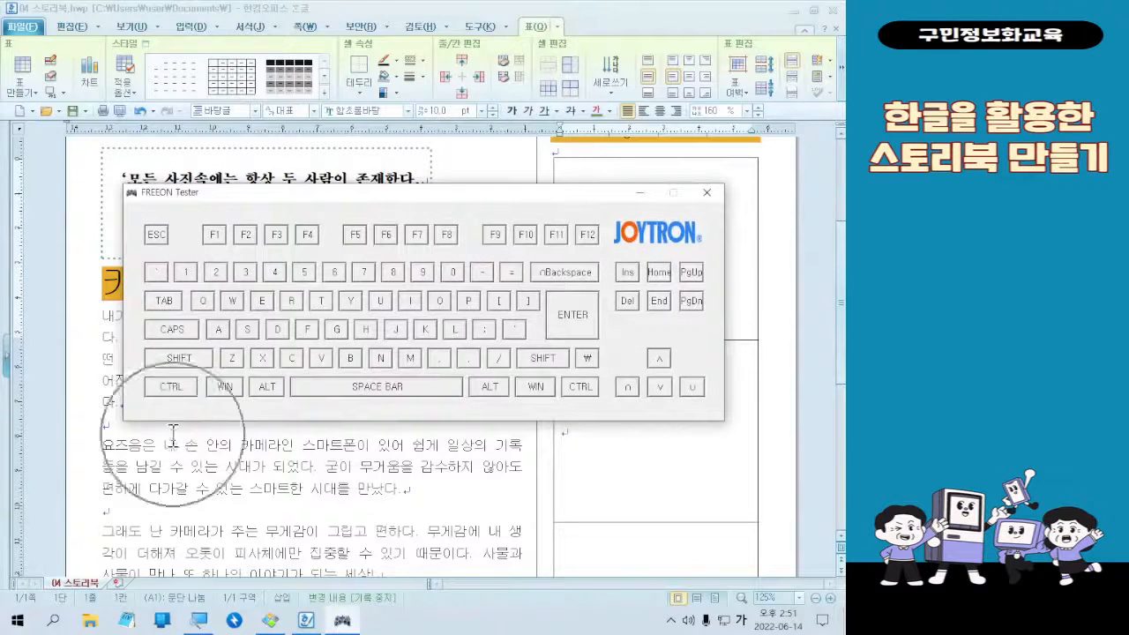
key("alt")
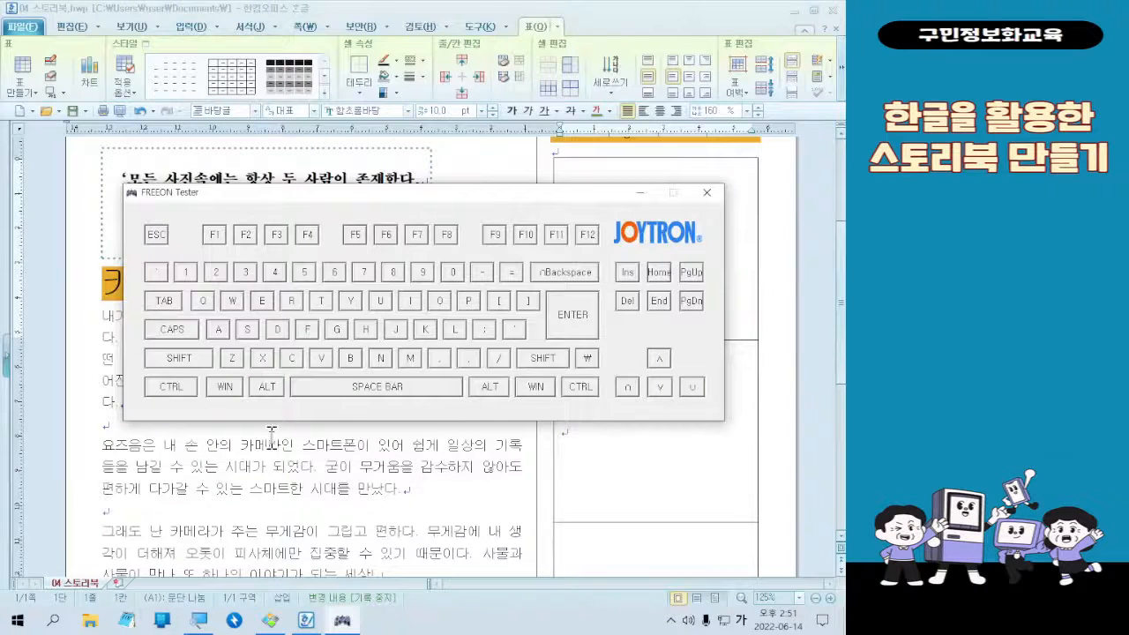
left_click(639, 193)
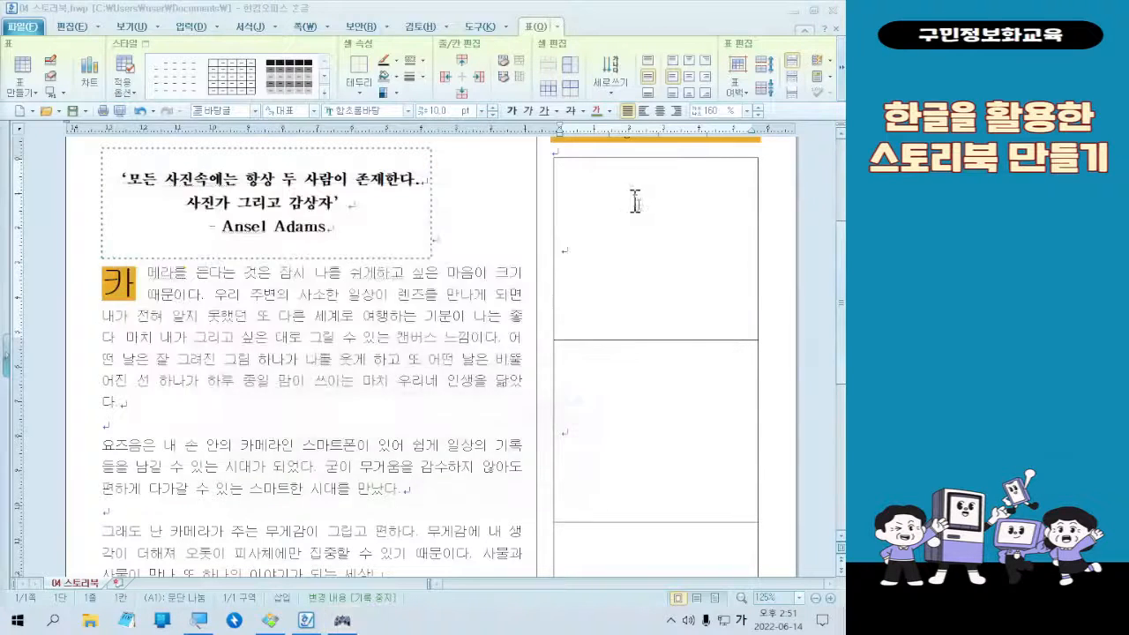
Step: Select the first cell of the photo table as a cell block
left_click(668, 240)
key("F5")
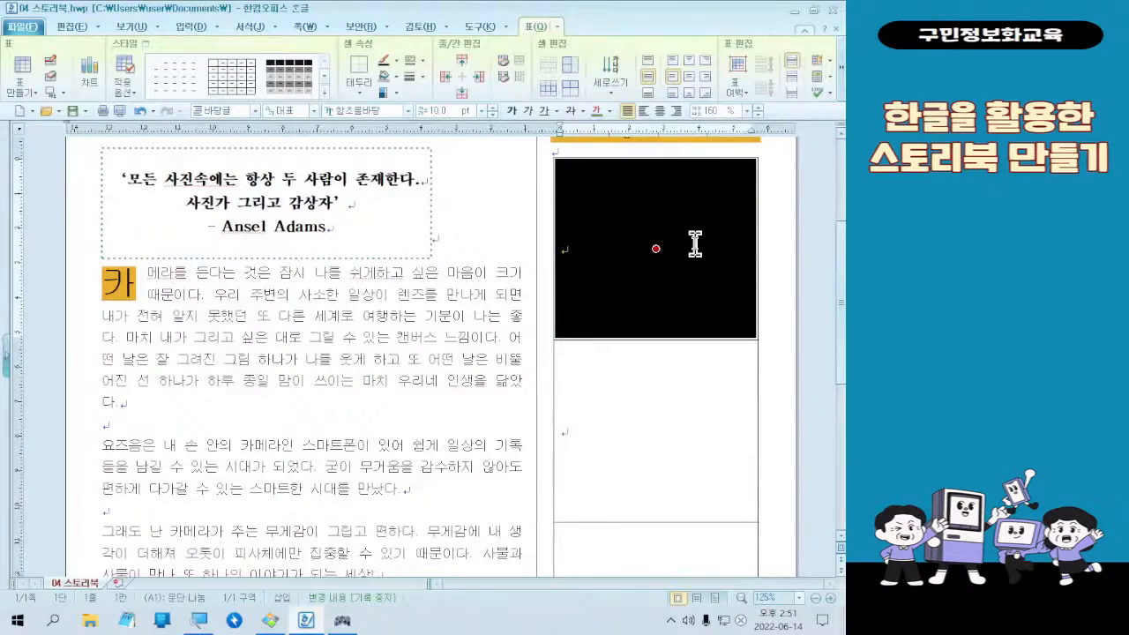
left_click(346, 622)
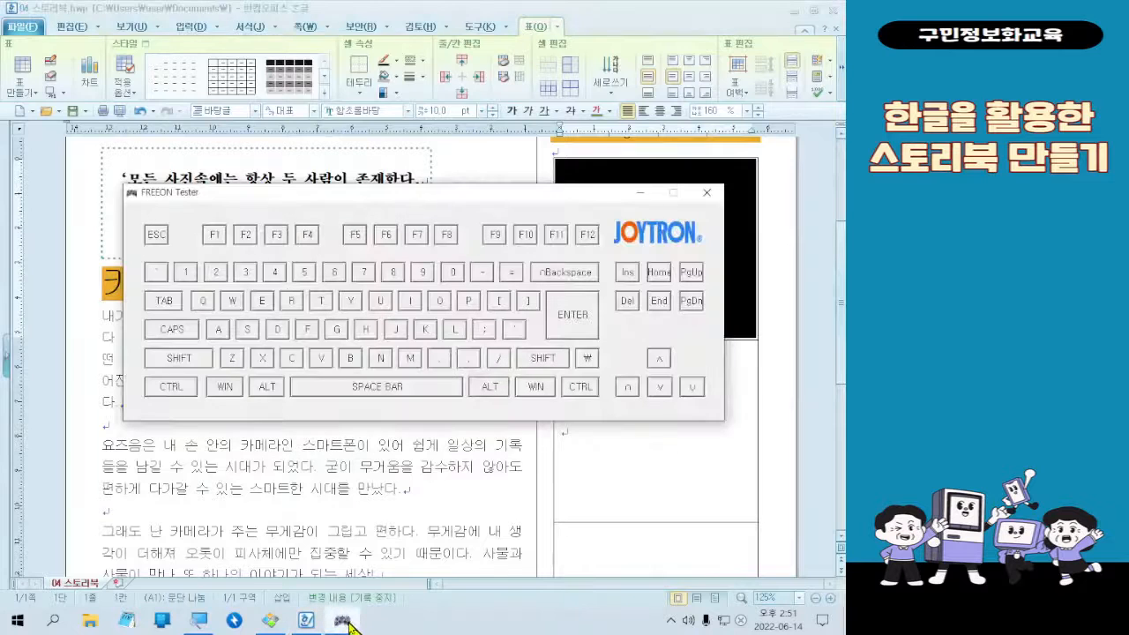
key("c")
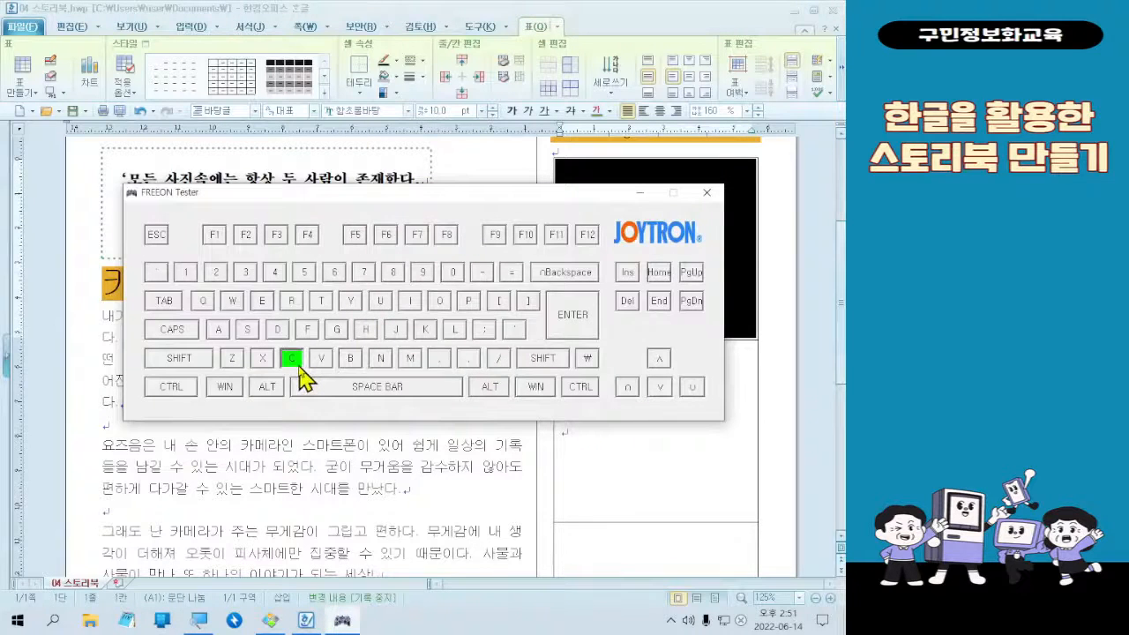
key("c")
key("c")
key("c")
key("c")
key("c")
key("c")
key("c")
key("c")
key("c")
Step: Fill the selected first cell's background with the picture 그림1 from the 4회차 folder, fitted to the cell size (크기에 맞추어)
left_click(580, 13)
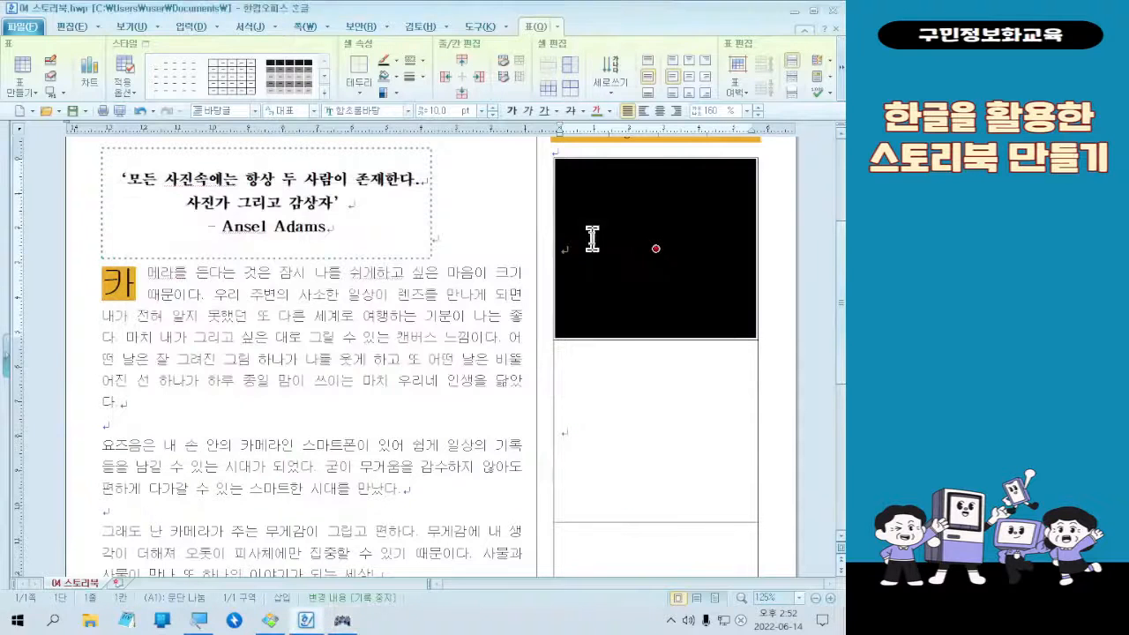
key("c")
left_click(263, 349)
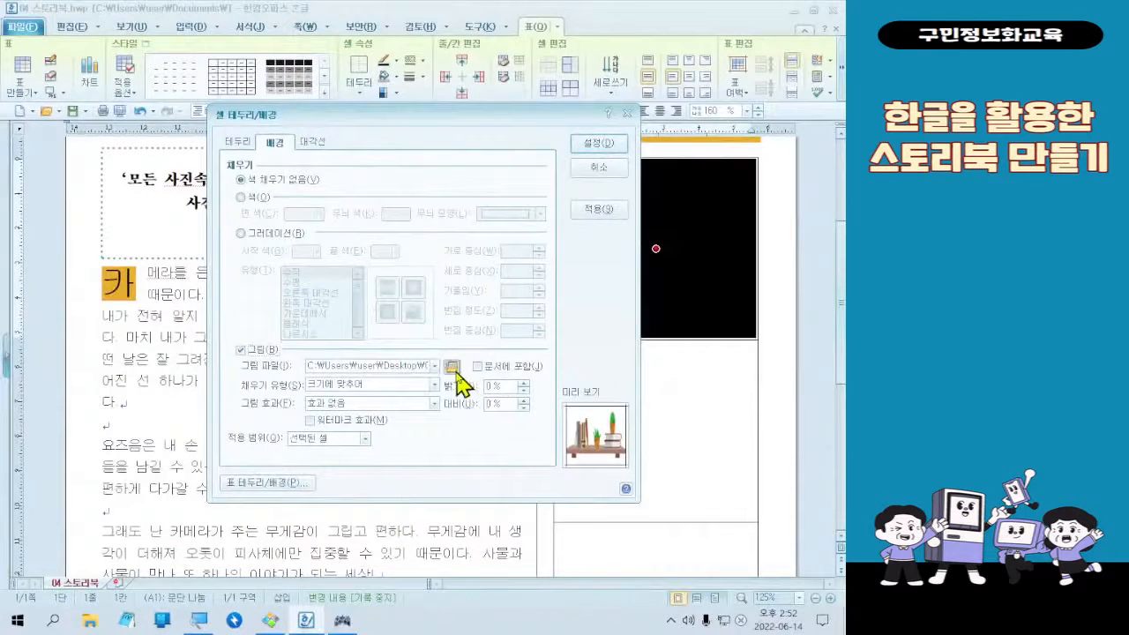
left_click(505, 524)
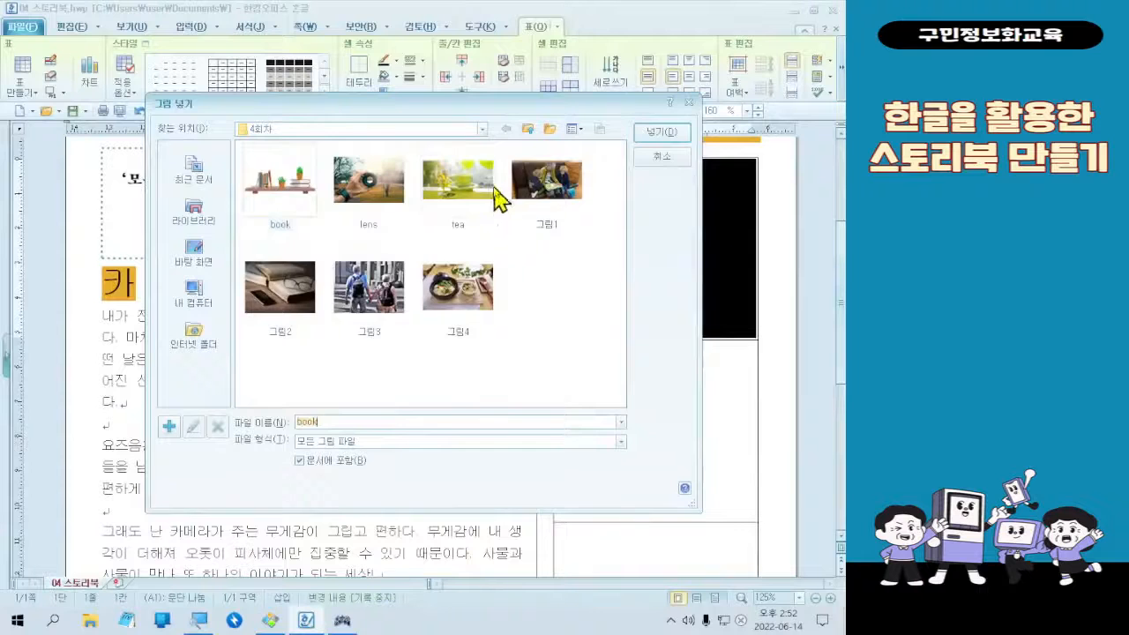
double_click(659, 172)
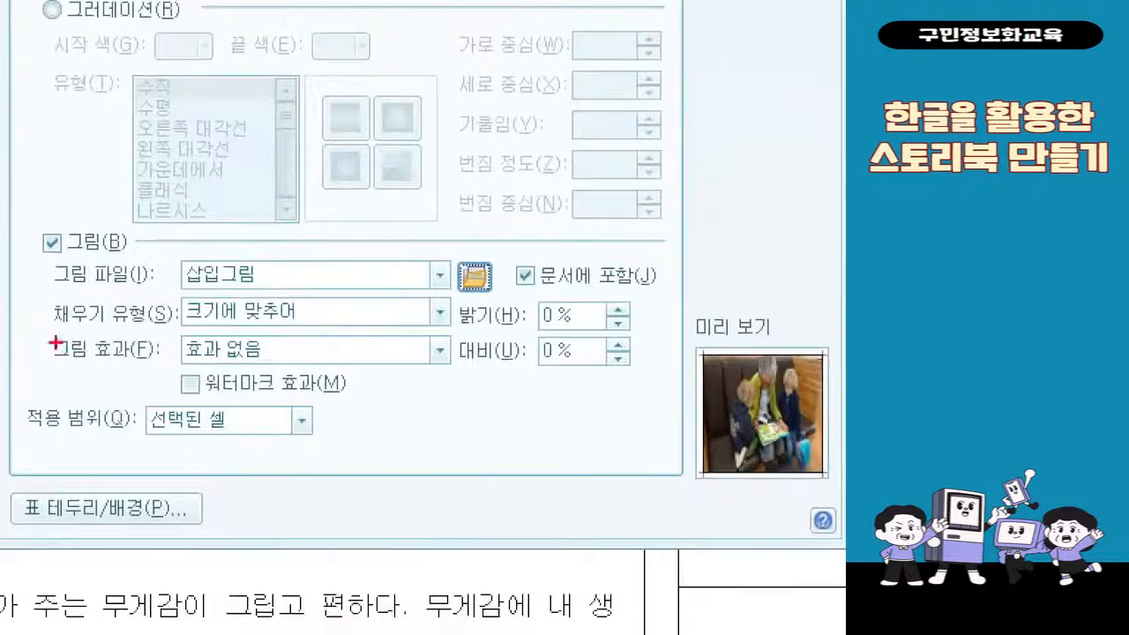
left_click_drag(27, 288, 485, 336)
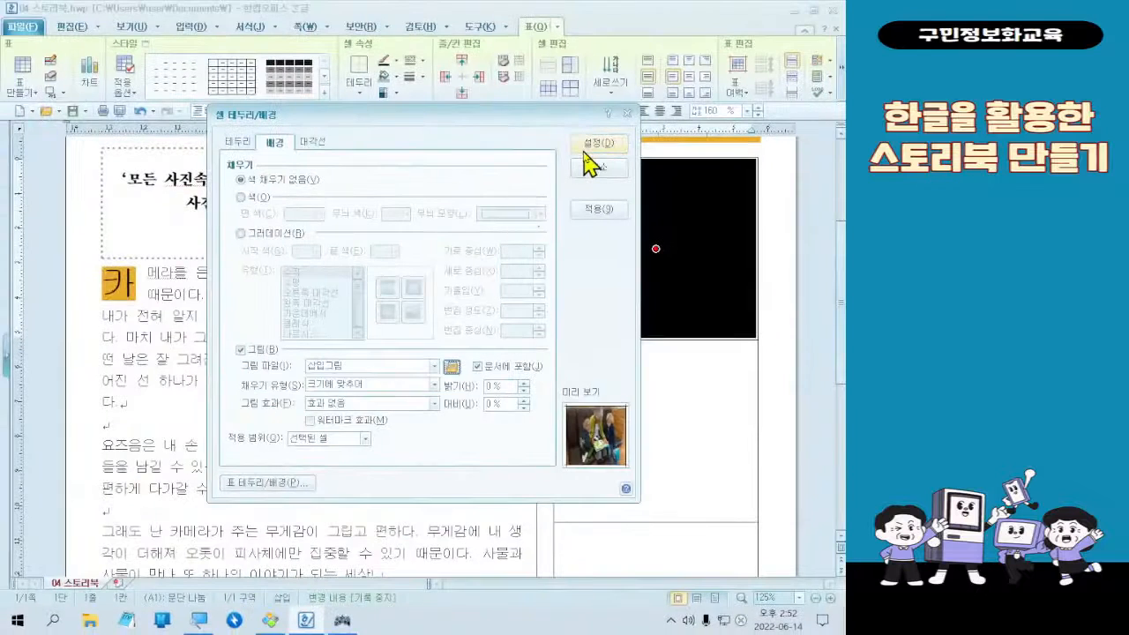
left_click(584, 148)
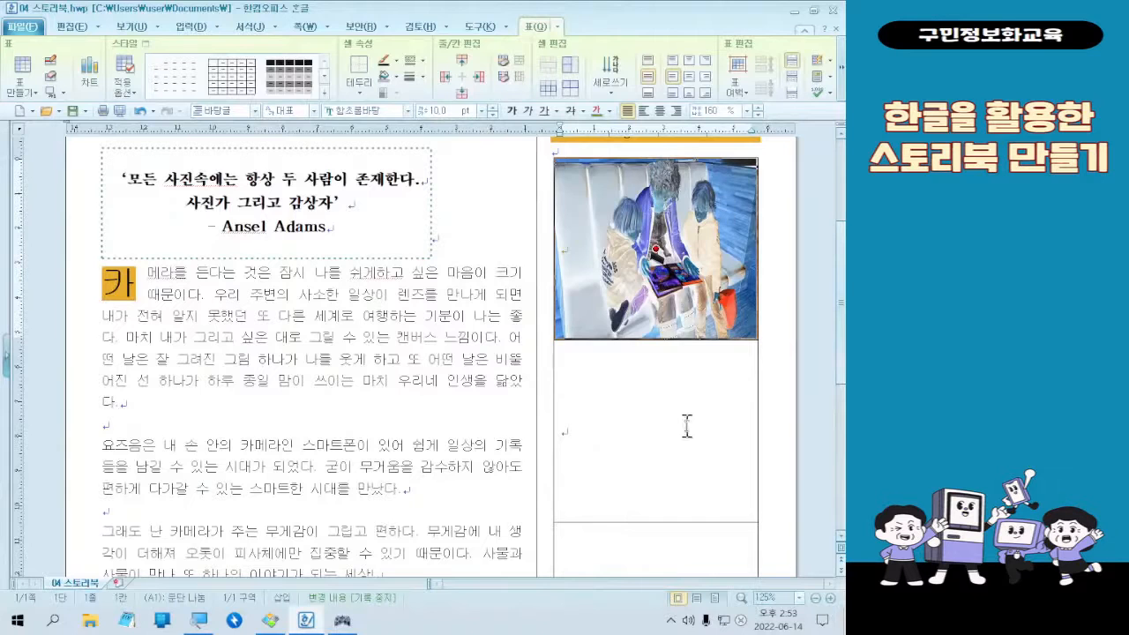
Step: Move the cell selection from the first to the second cell of the photo table
left_click(655, 430)
key("ctrl")
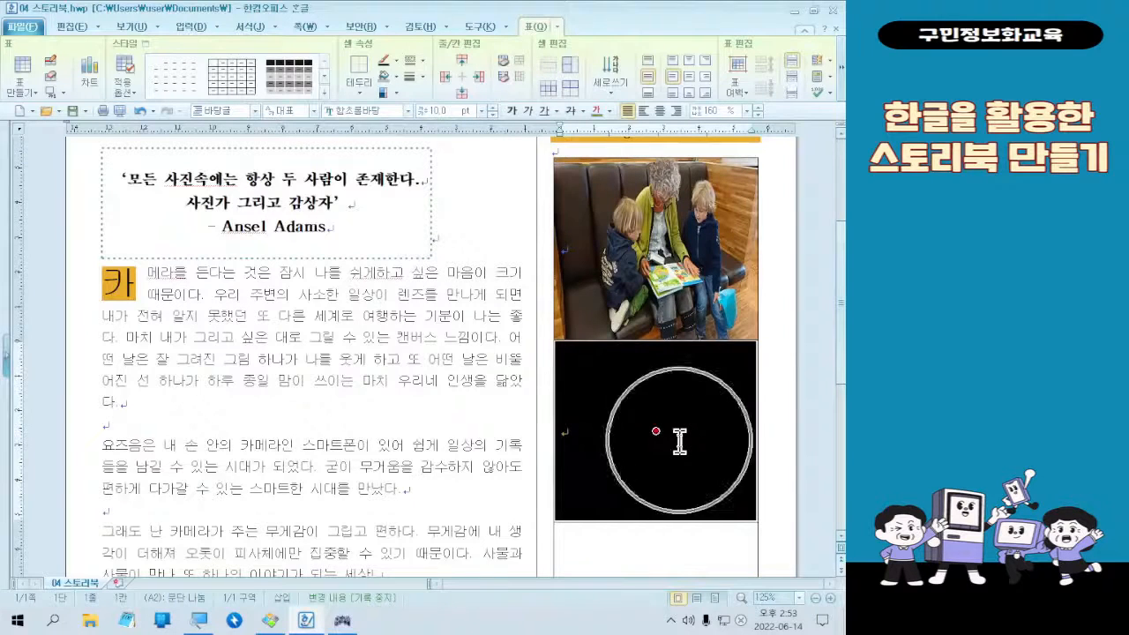
left_click(677, 254, "ctrl")
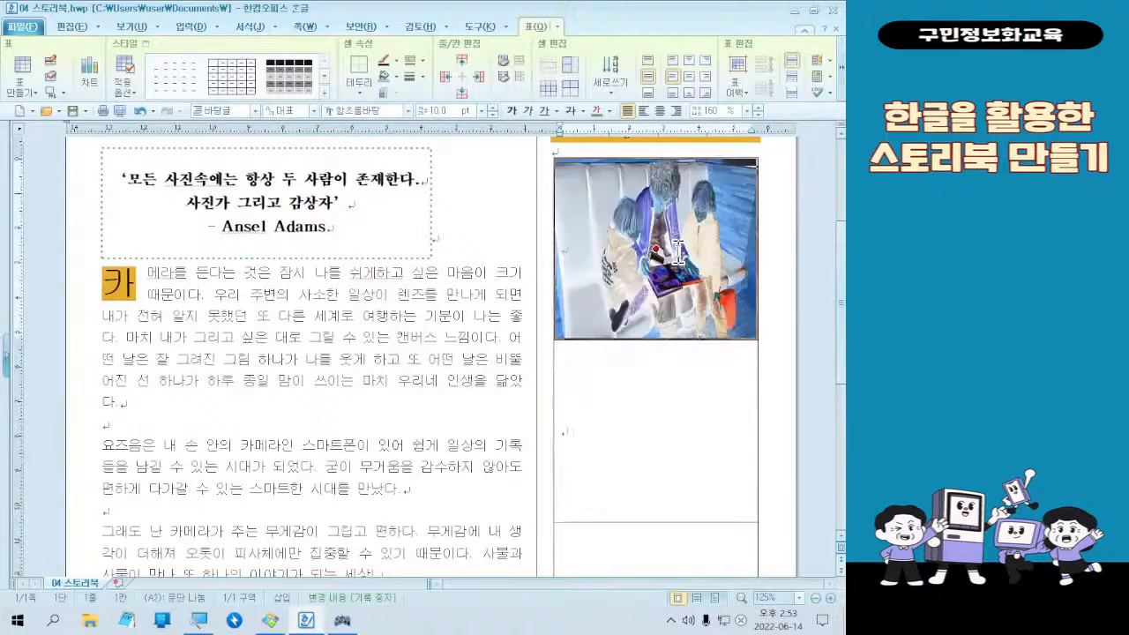
left_click(659, 387, "ctrl")
left_click(655, 250)
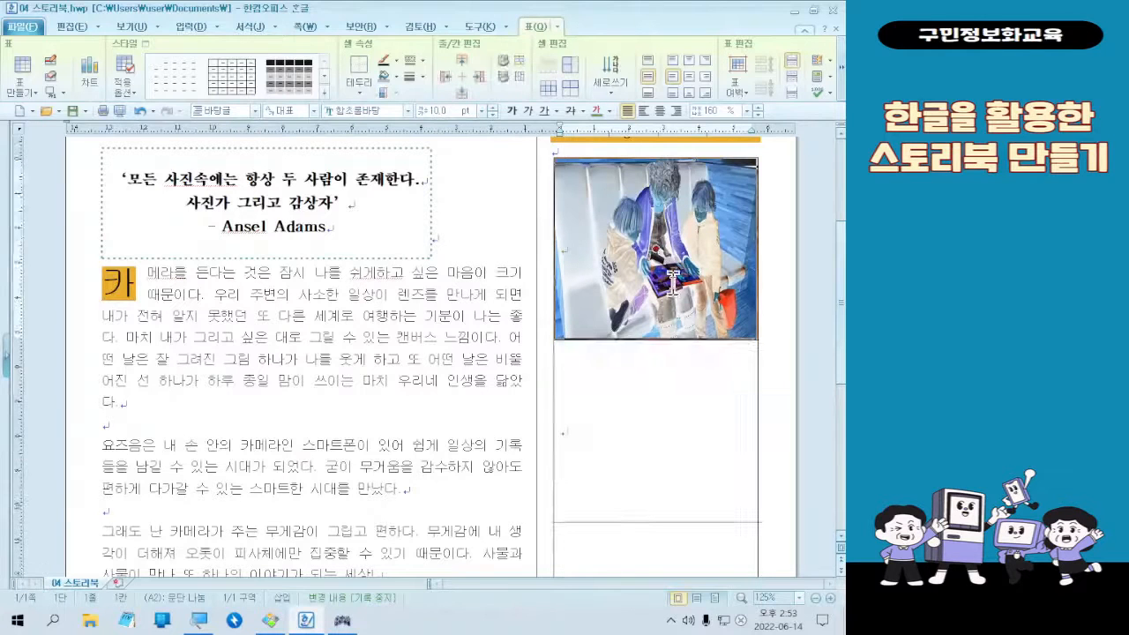
left_click(653, 436)
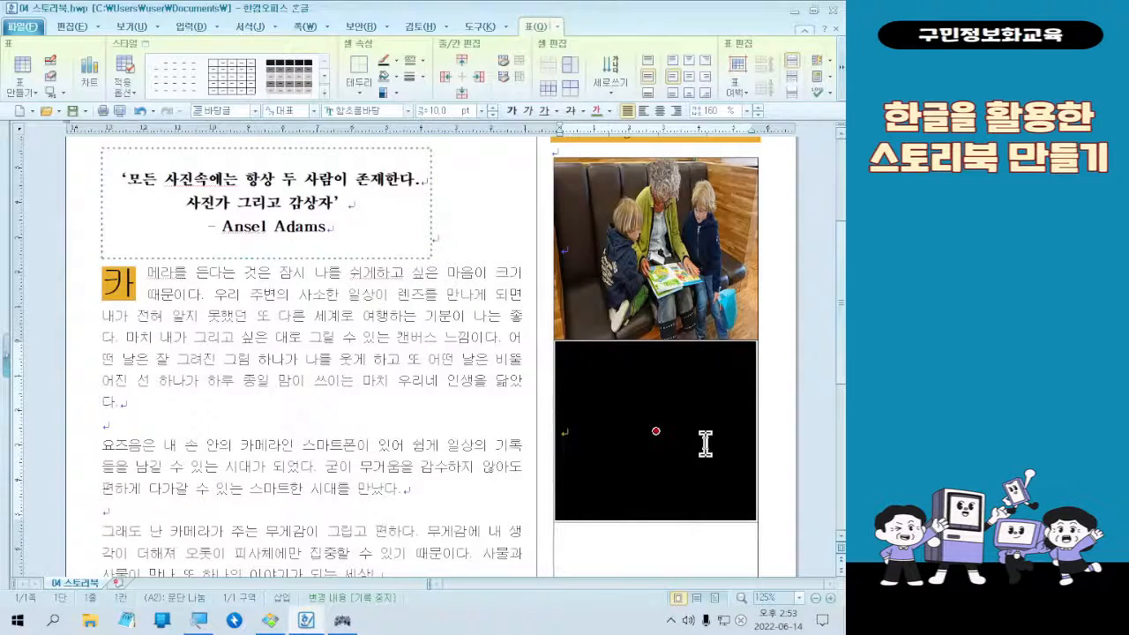
left_click(343, 620)
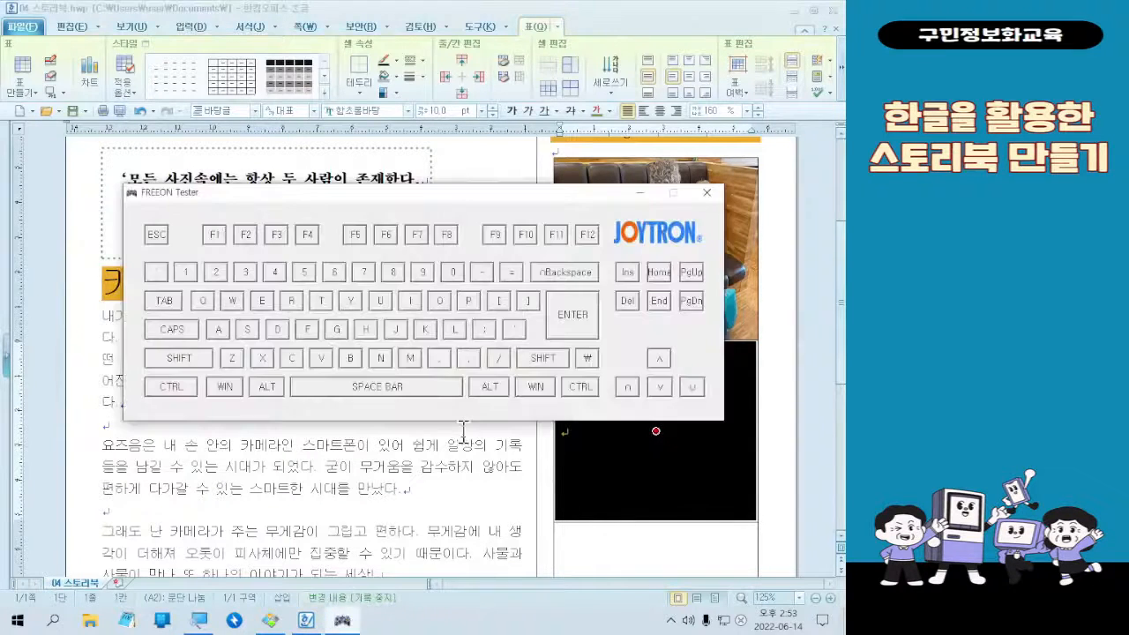
left_click(285, 361)
key("c")
key("c")
key("c")
key("c")
key("c")
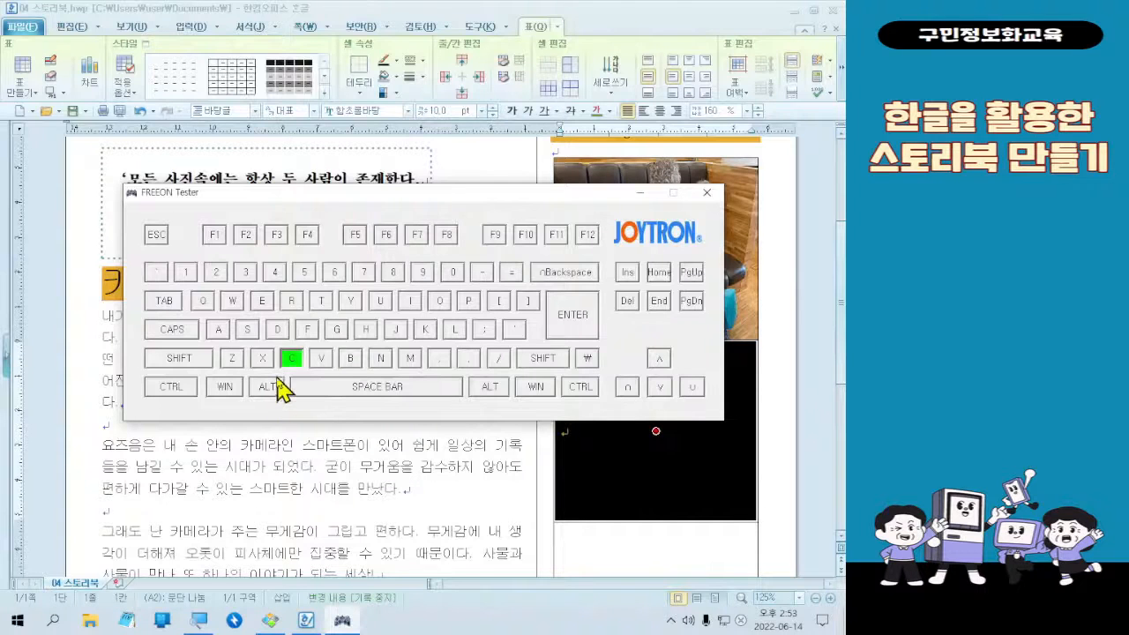
Step: Turn on a picture background for the selected second cell of the photo table
left_click(559, 7)
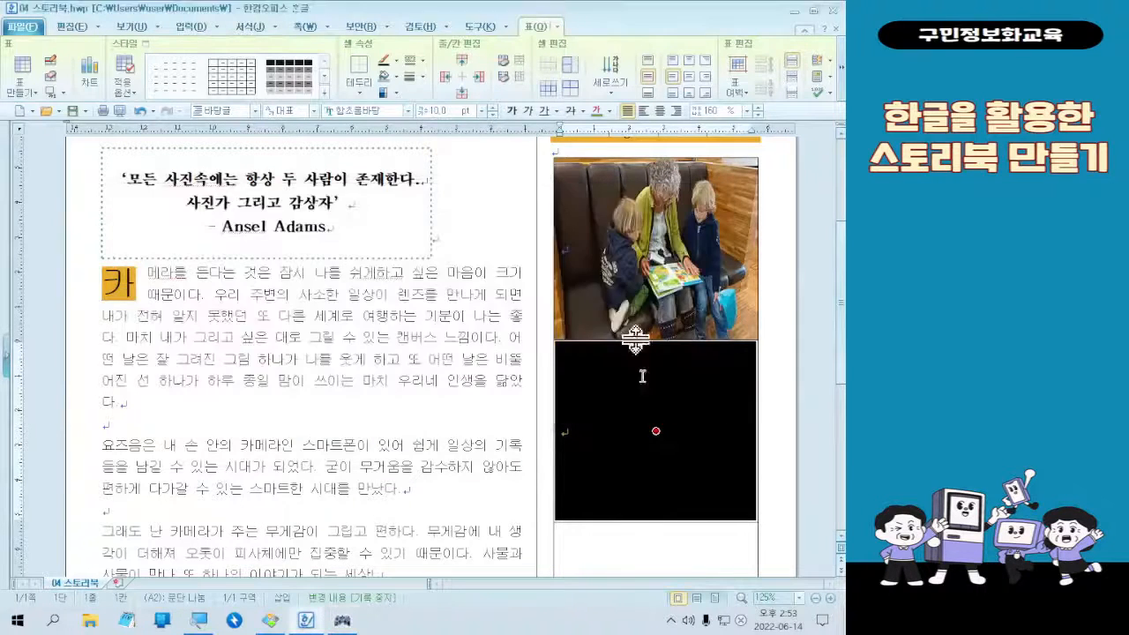
key("c")
left_click(241, 349)
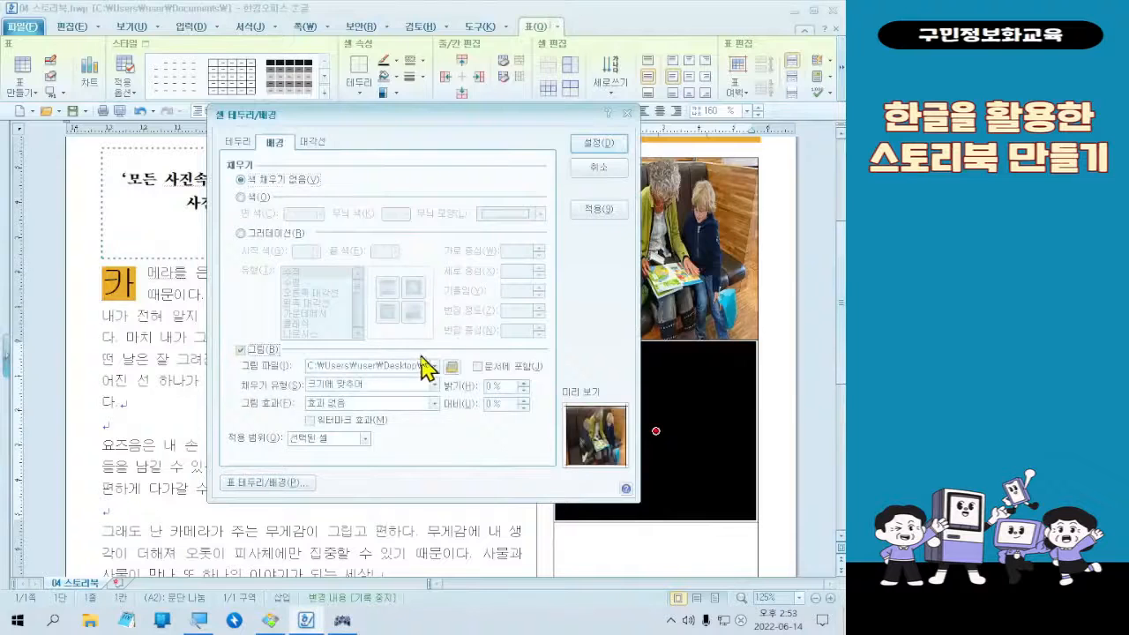
key("ctrl+Tab")
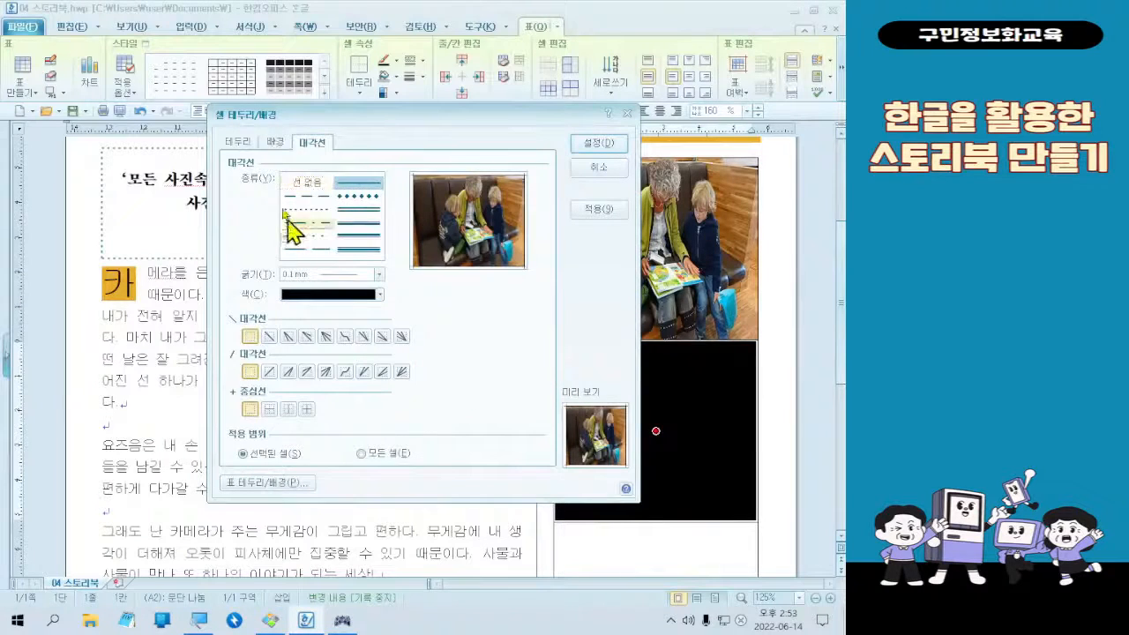
left_click(276, 143)
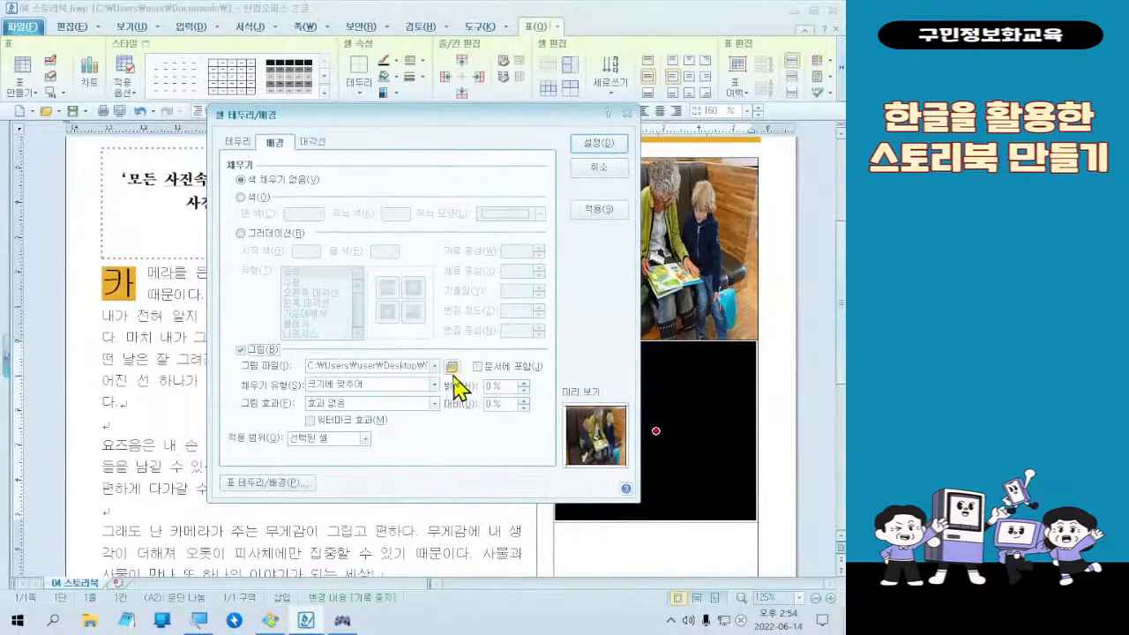
Step: Choose 그림2 from the 4회차 folder as the second cell's background and apply it fitted to the cell size (크기에 맞추어)
left_click(452, 366)
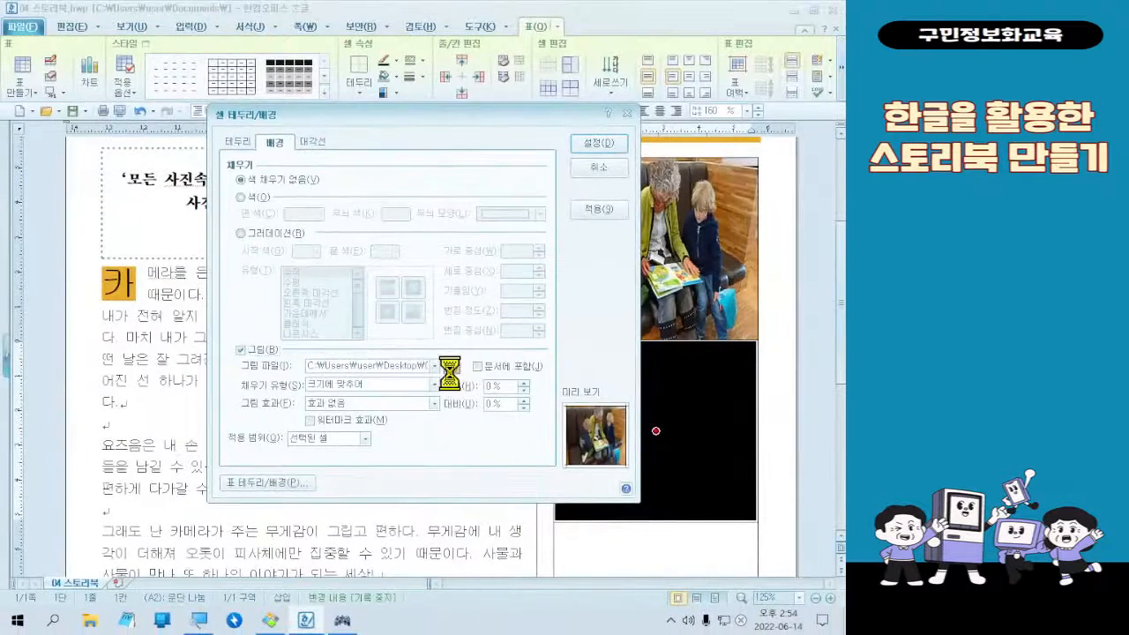
left_click(282, 298)
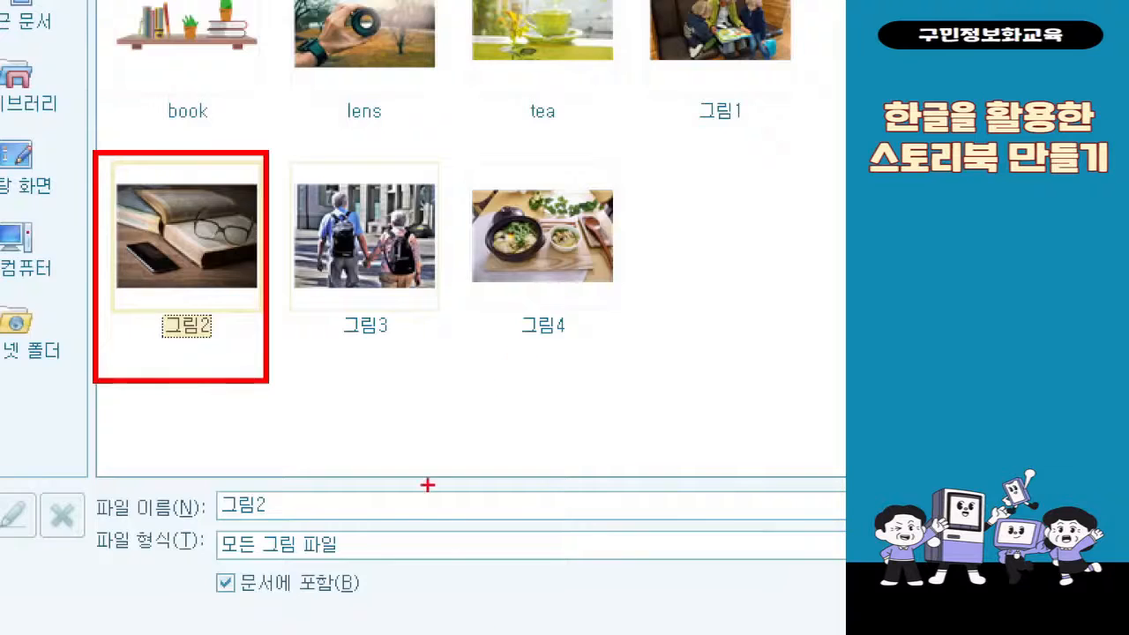
key("Escape")
double_click(295, 320)
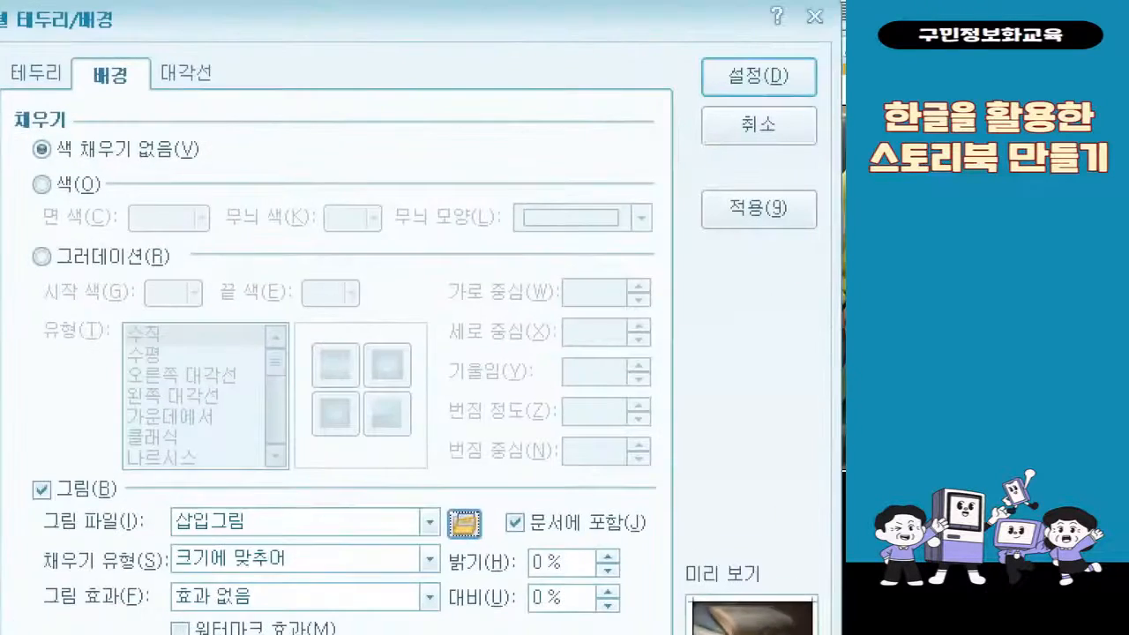
left_click(72, 490)
mouse_move(31, 525)
left_mouse_down()
mouse_move(228, 582)
mouse_move(405, 583)
mouse_move(438, 599)
left_mouse_up()
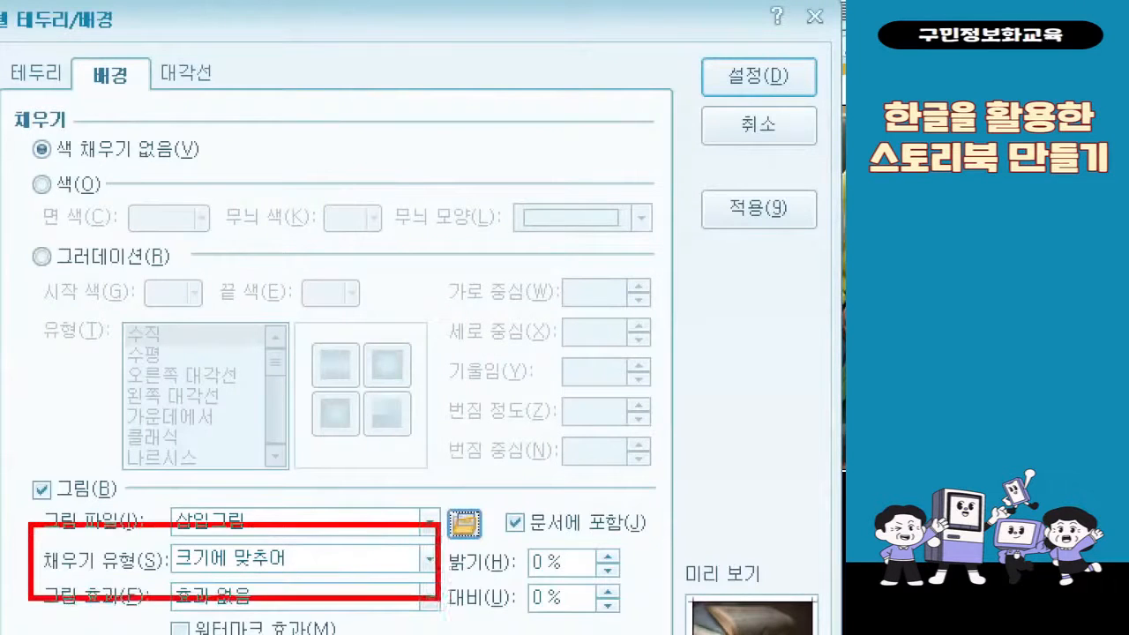
mouse_move(705, 39)
left_mouse_down()
mouse_move(716, 101)
mouse_move(811, 124)
left_mouse_up()
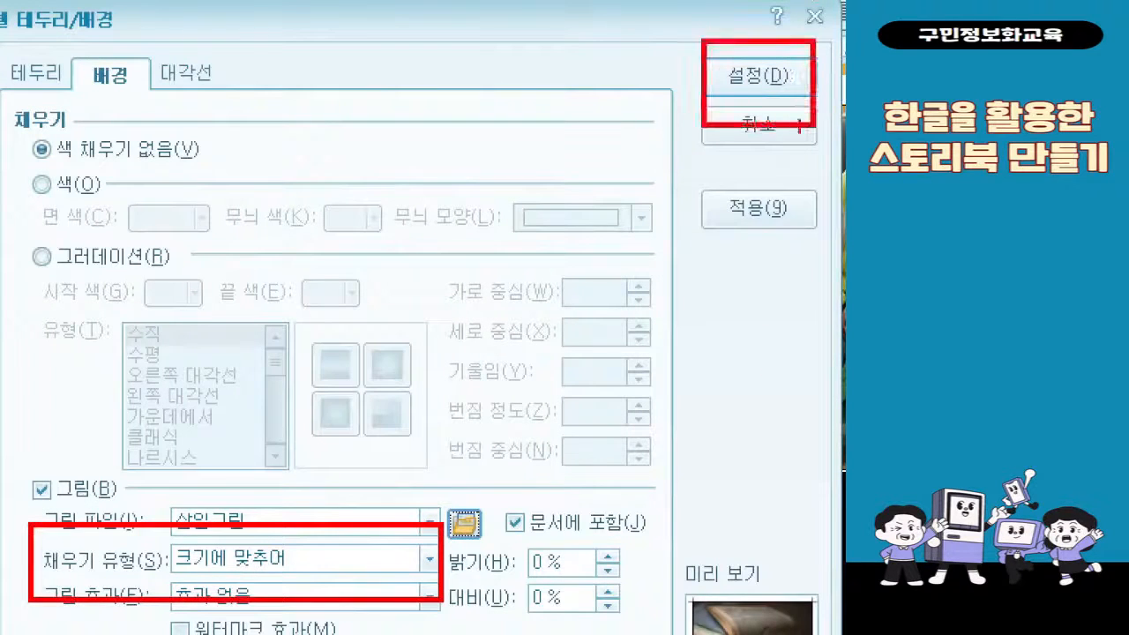
left_click_drag(704, 137, 434, 509)
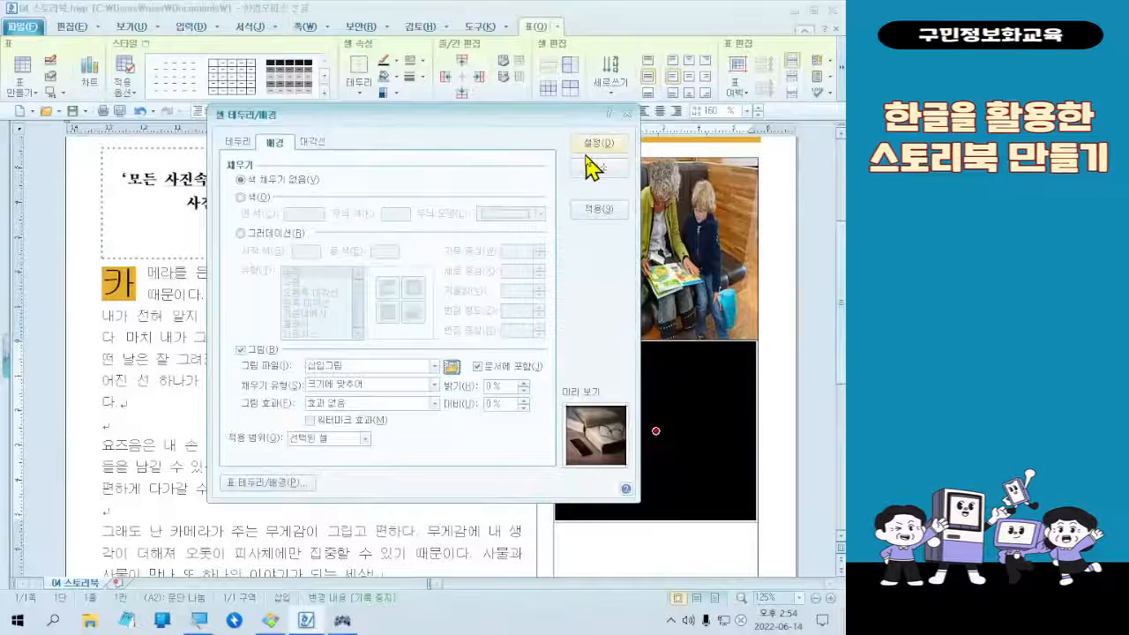
left_click(758, 76)
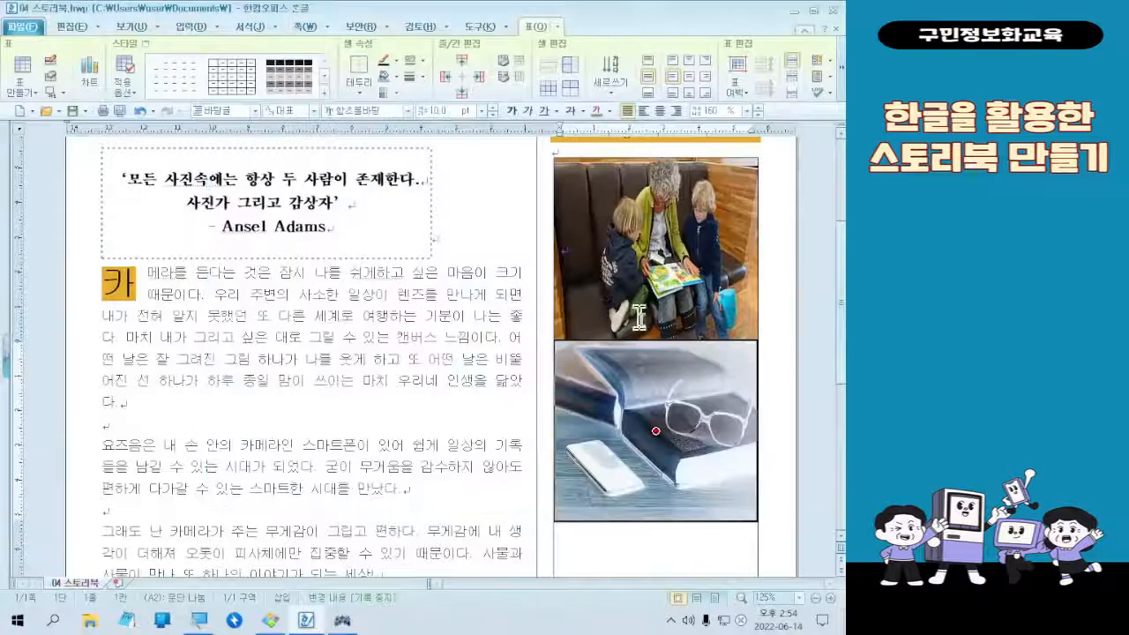
Step: Move the cell selection from the second to the third cell of the photo table
scroll(724, 379, "down", 1)
scroll(662, 366, "down", 1)
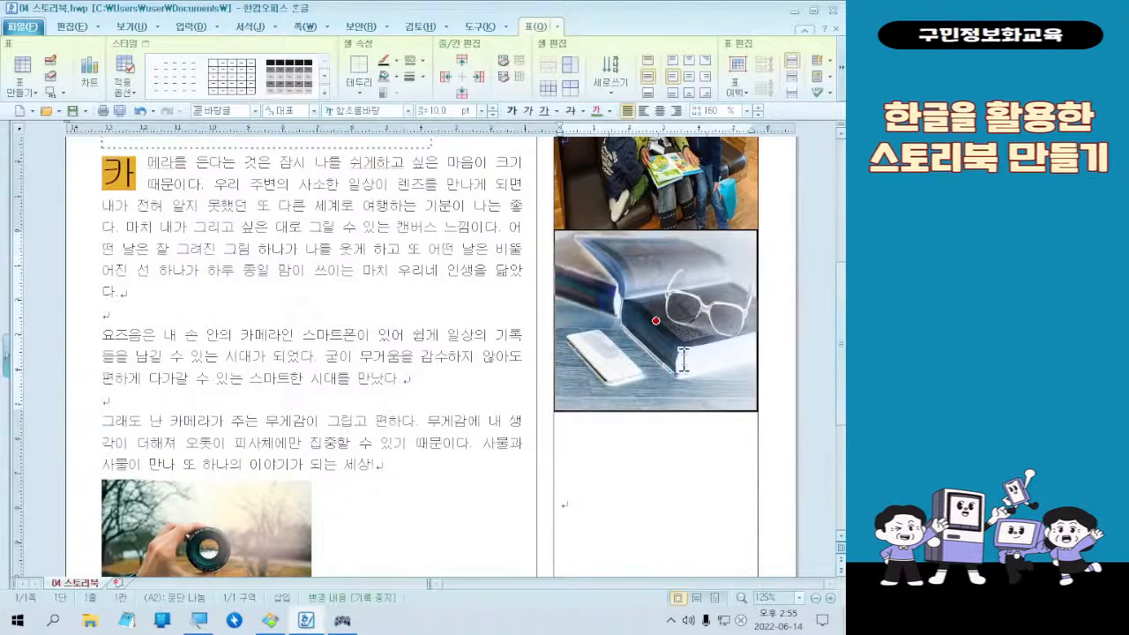
scroll(663, 469, "down", 1)
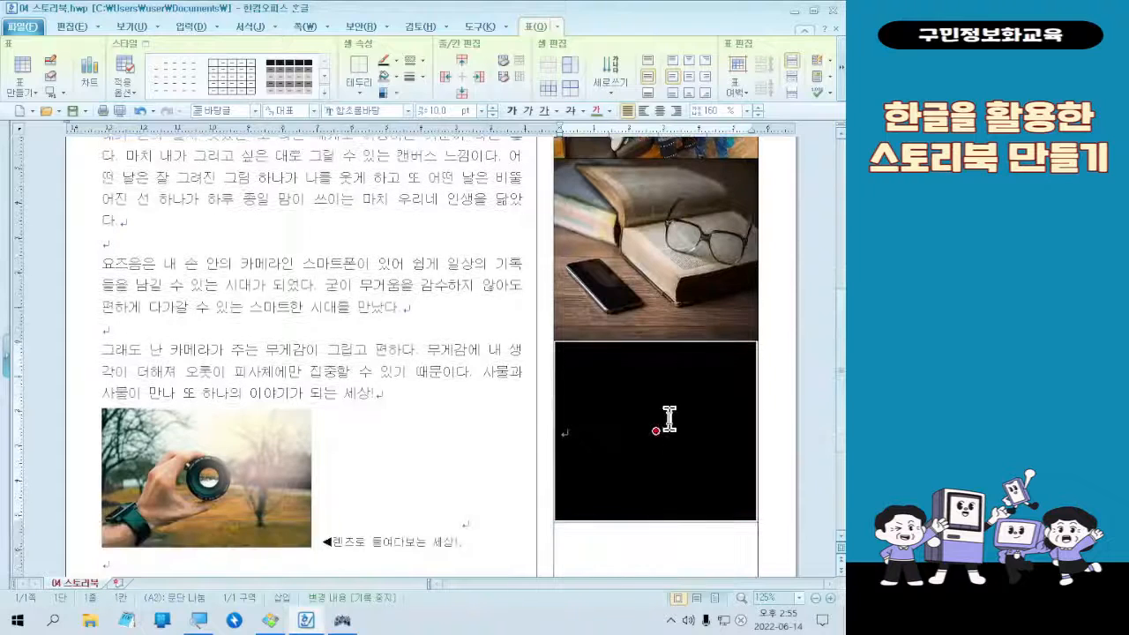
left_click(663, 420)
key("ctrl")
left_click(343, 620)
key("ctrl")
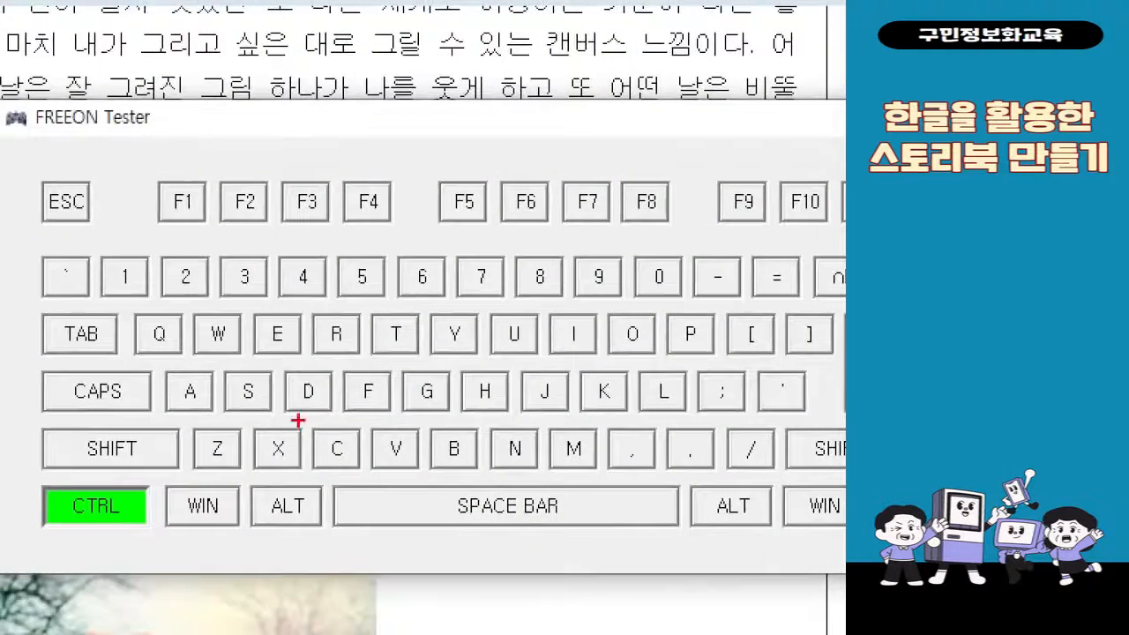
left_click_drag(298, 420, 371, 489)
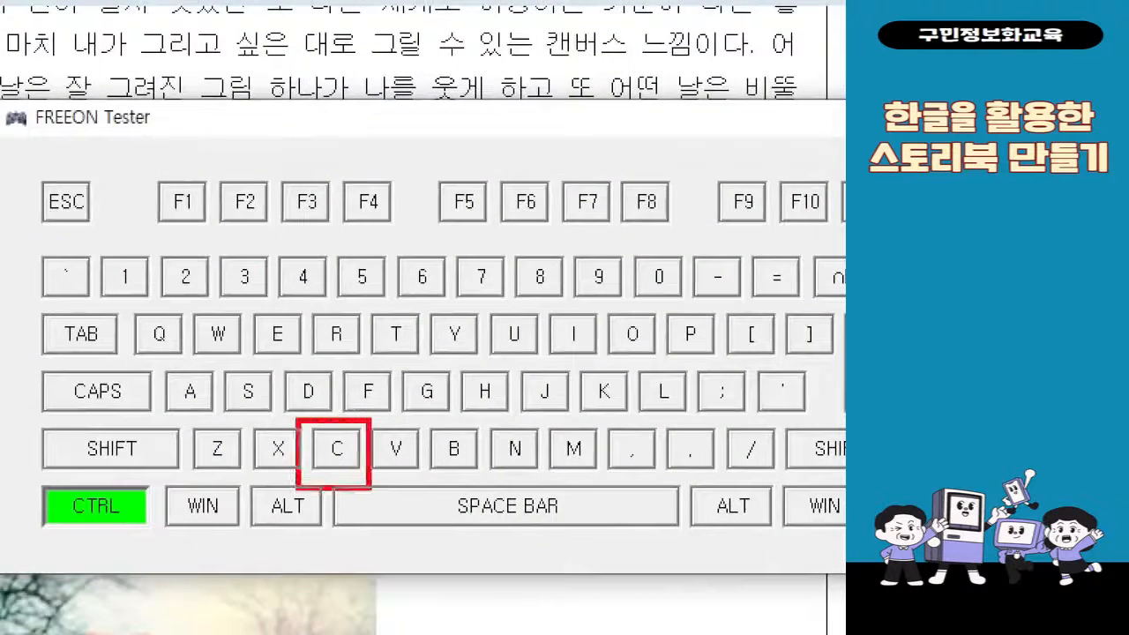
left_click_drag(341, 401, 358, 372)
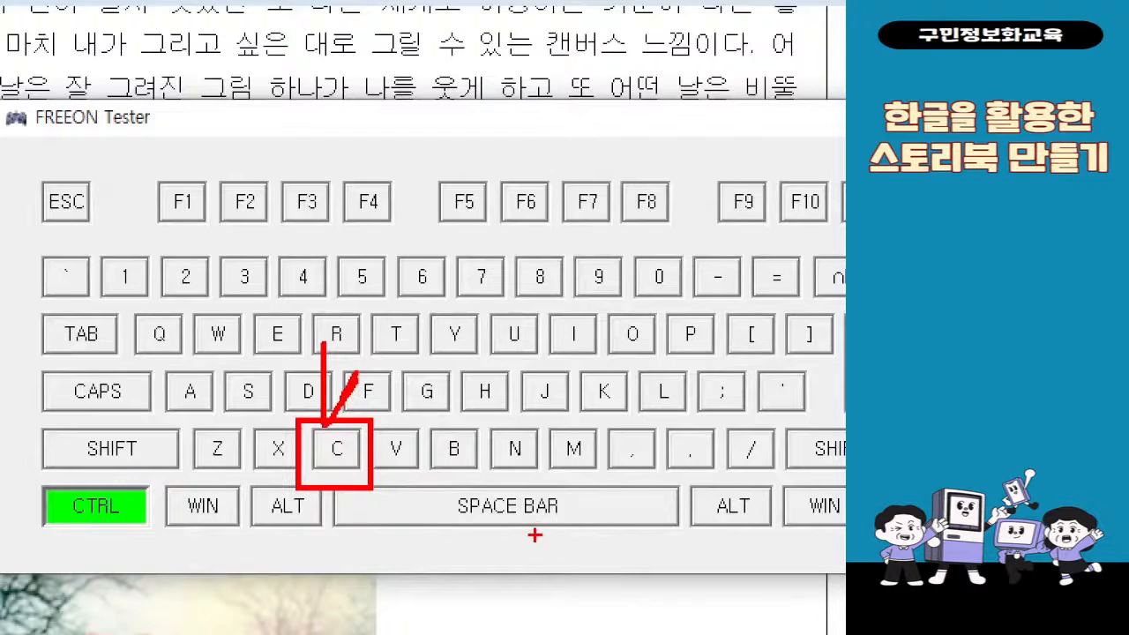
key("Escape")
left_click(674, 12)
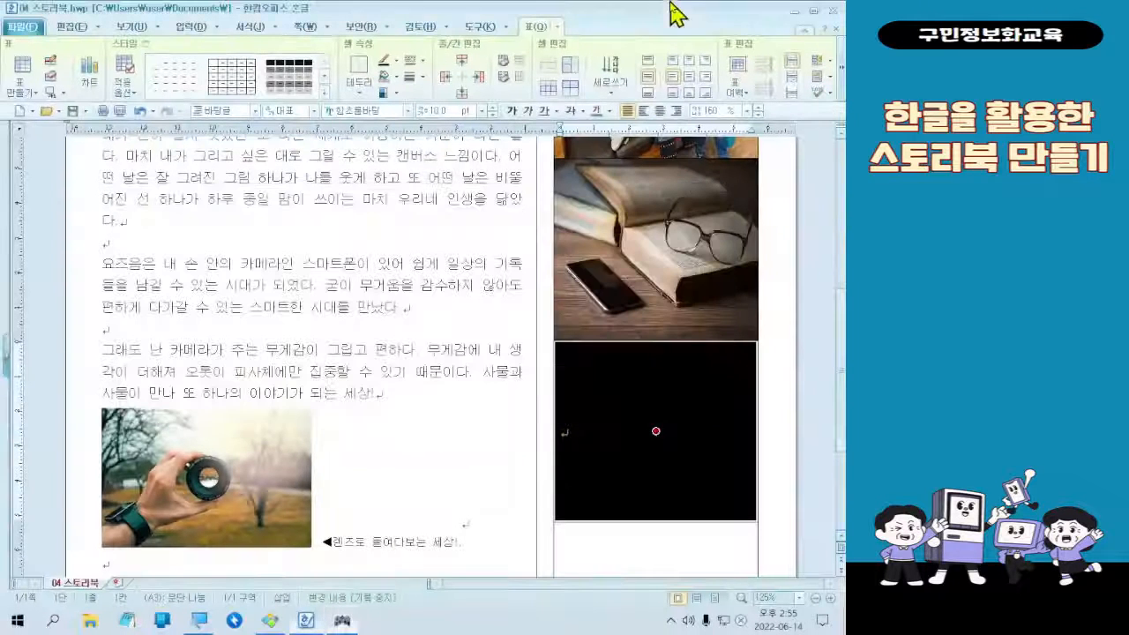
Step: Turn on a picture background for the selected third cell of the photo table
key("c")
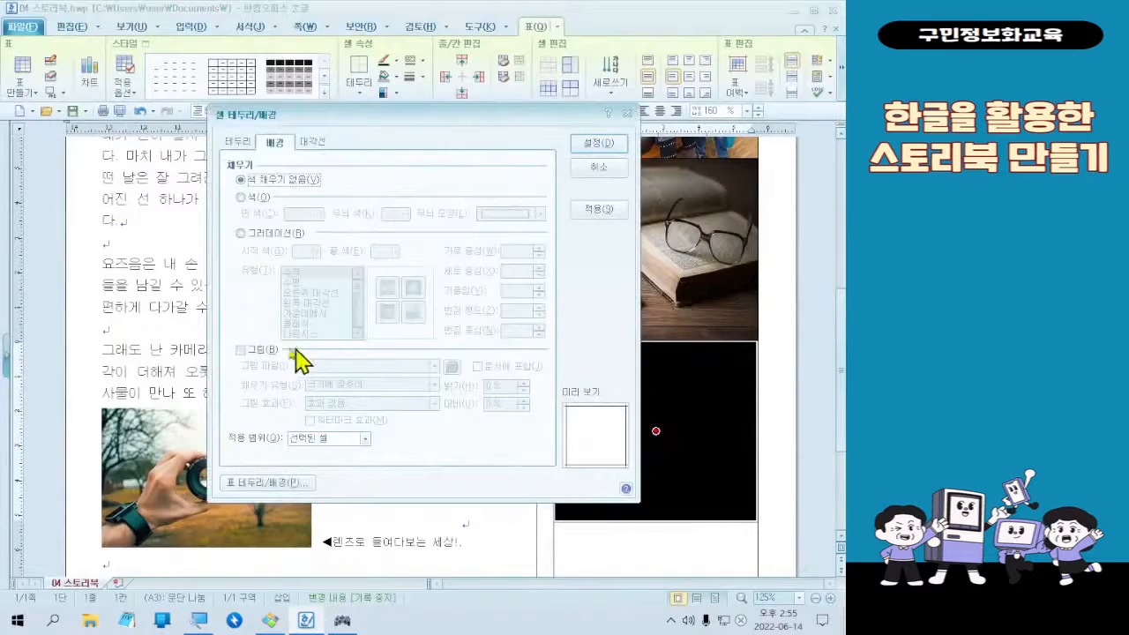
left_click(257, 352)
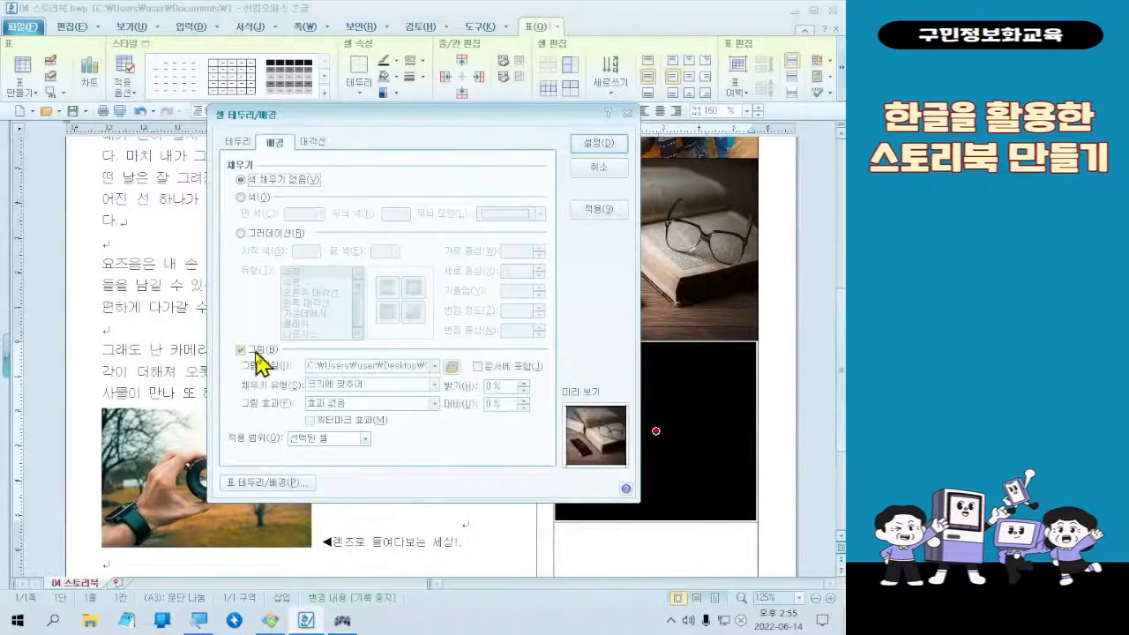
key("ctrl+1")
left_click(344, 249)
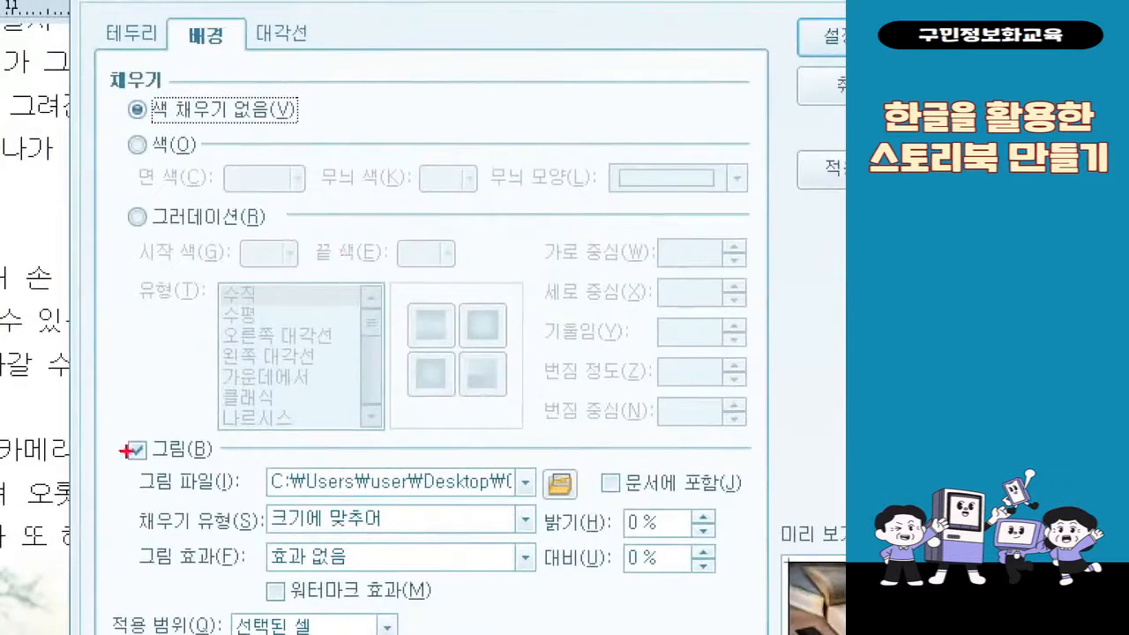
left_click_drag(115, 426, 251, 470)
left_click_drag(516, 462, 591, 505)
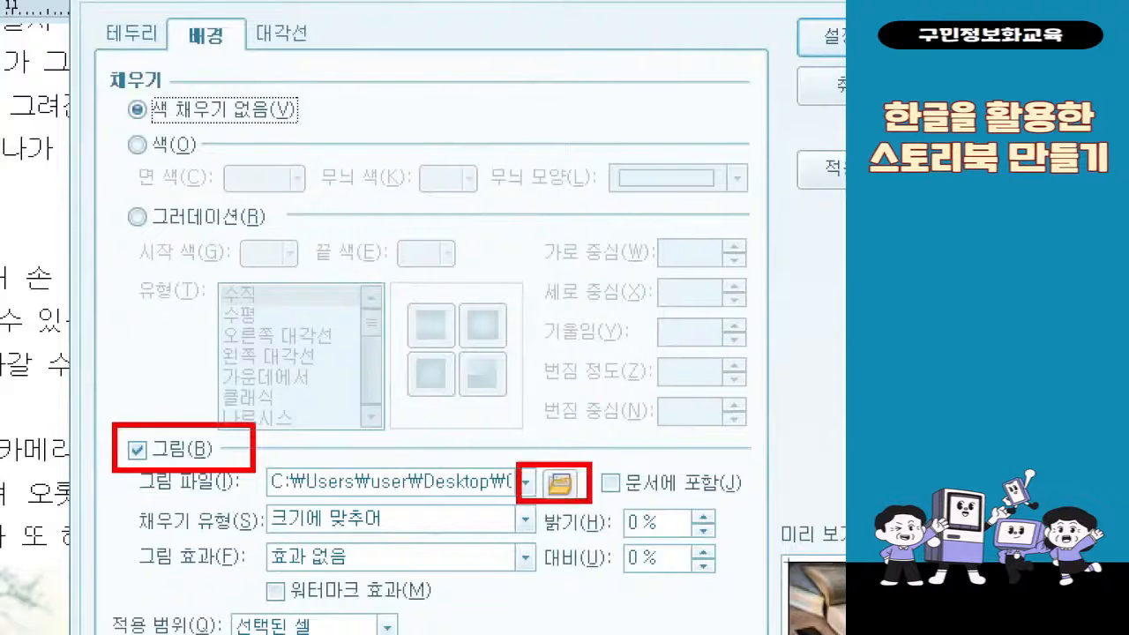
left_click_drag(240, 479, 512, 479)
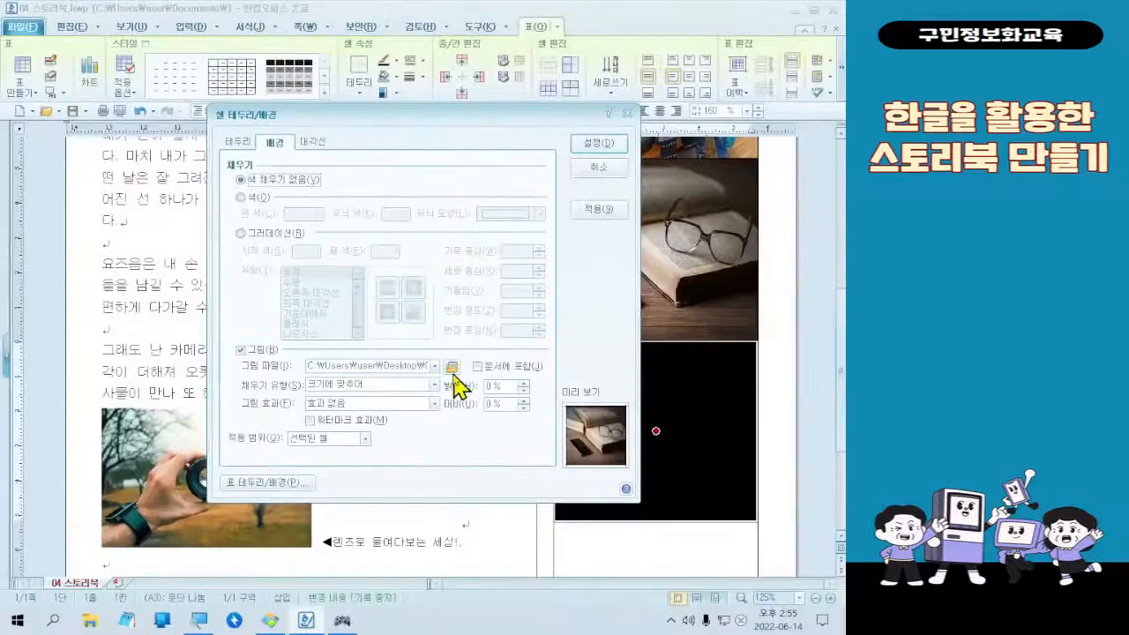
Step: Choose 그림3 from the 4회차 folder as the third cell's background and apply it fitted to the cell size (크기에 맞추어)
left_click(559, 482)
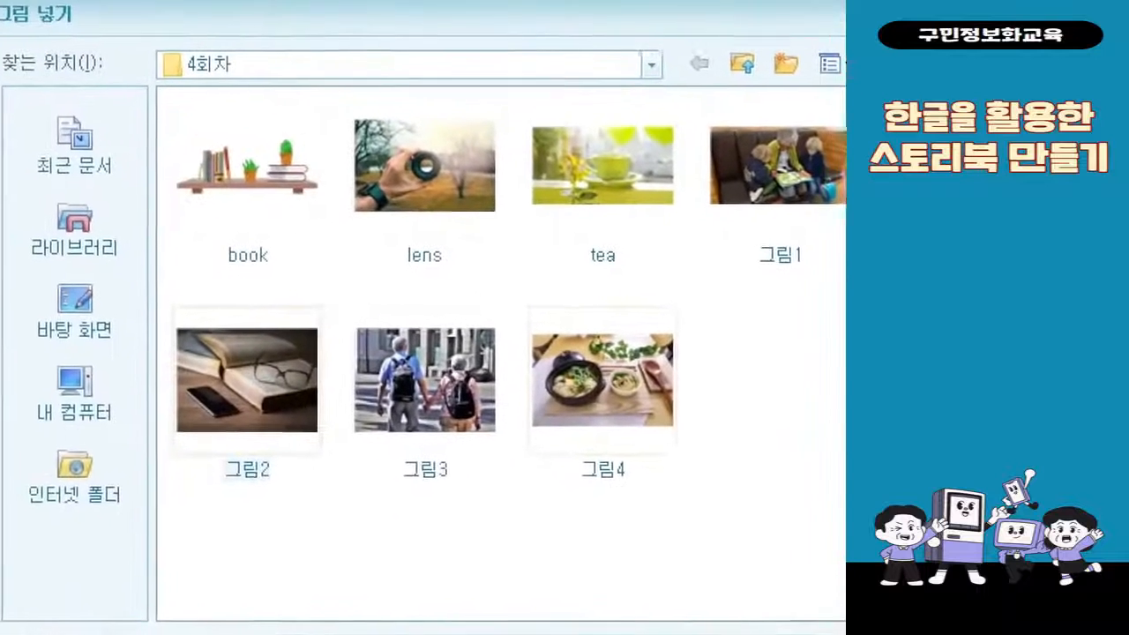
left_click(272, 156)
left_click_drag(343, 297, 516, 506)
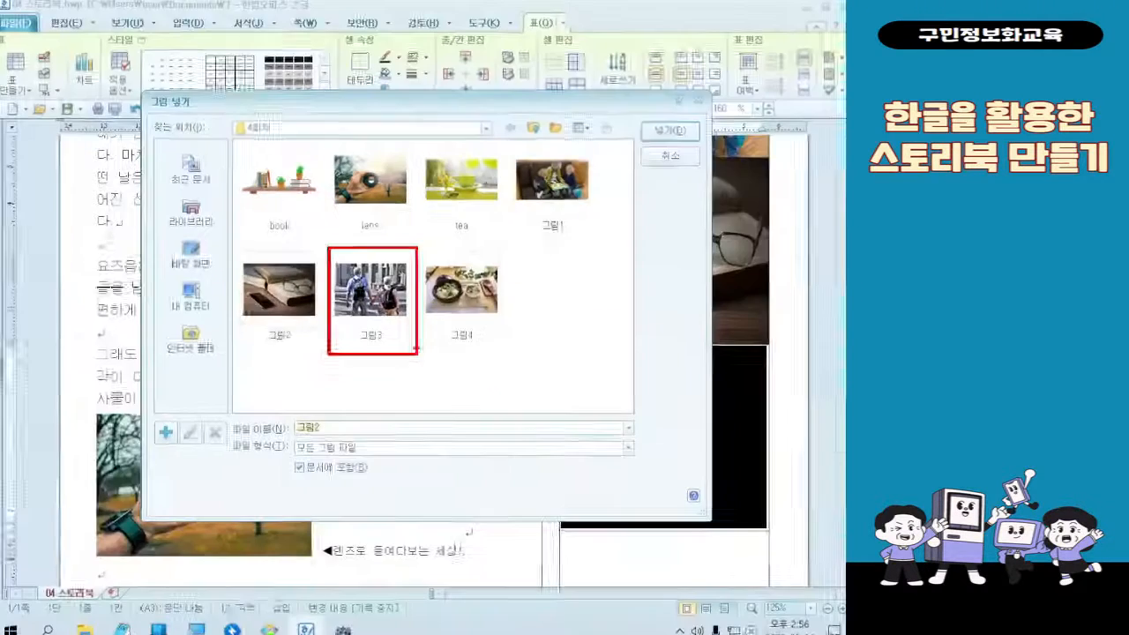
double_click(445, 454)
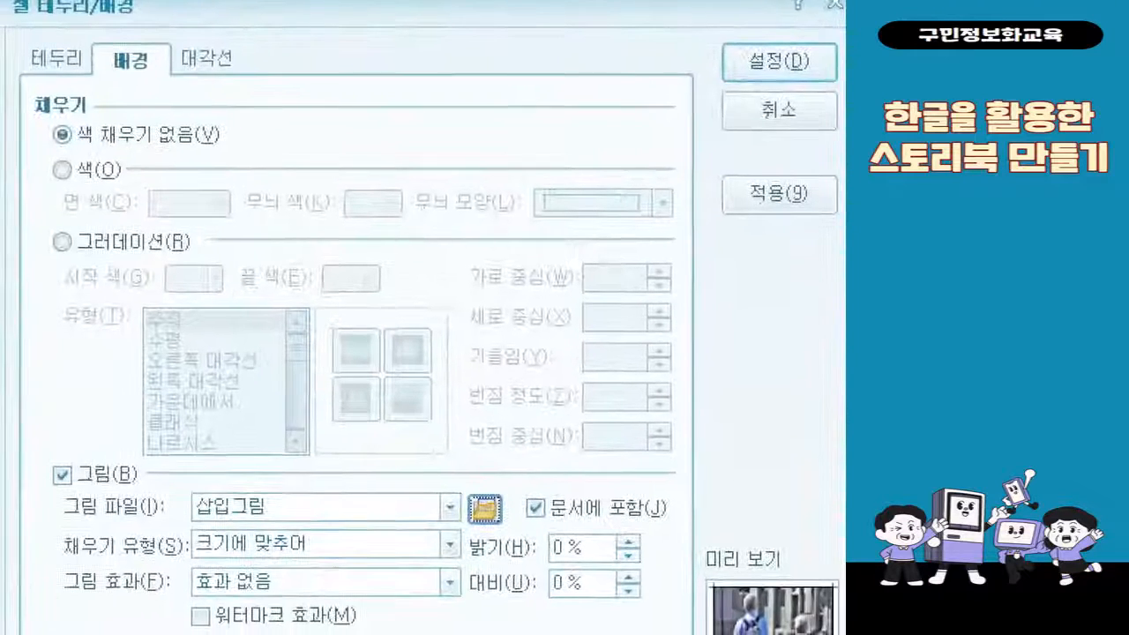
left_click(399, 448)
mouse_move(52, 522)
left_mouse_down()
mouse_move(129, 542)
mouse_move(425, 559)
mouse_move(466, 580)
left_mouse_up()
mouse_move(678, 34)
left_mouse_down()
mouse_move(823, 107)
mouse_move(843, 93)
left_mouse_up()
mouse_move(762, 101)
left_mouse_down()
mouse_move(675, 198)
mouse_move(494, 547)
mouse_move(474, 555)
left_mouse_up()
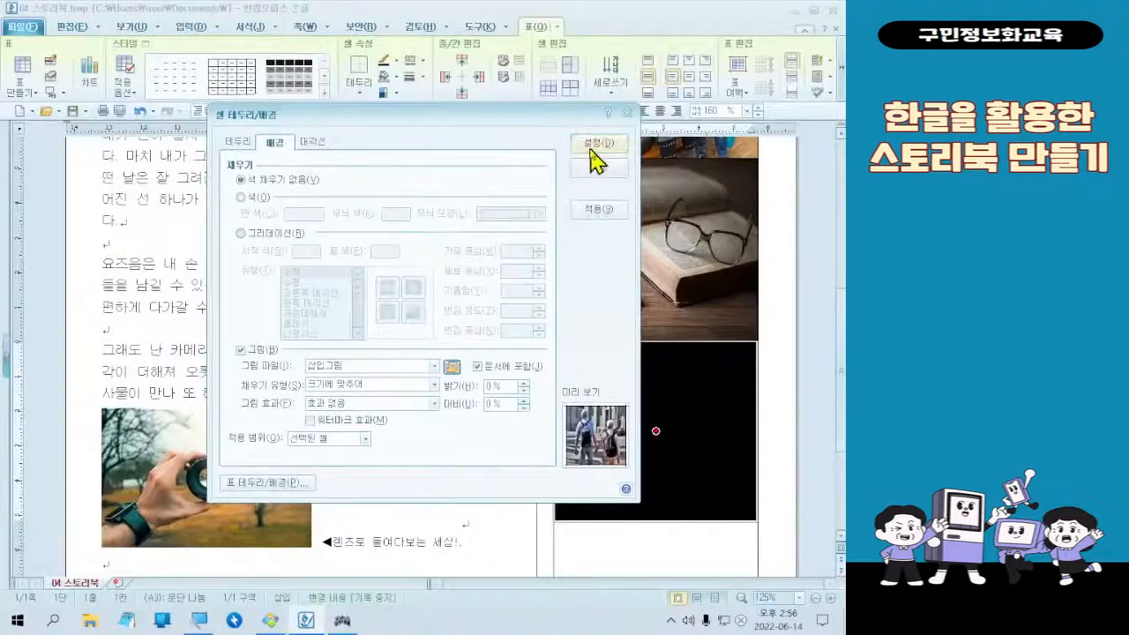
left_click(779, 62)
Step: Move the cell selection from the third to the fourth cell of the photo table
scroll(743, 452, "down", 4)
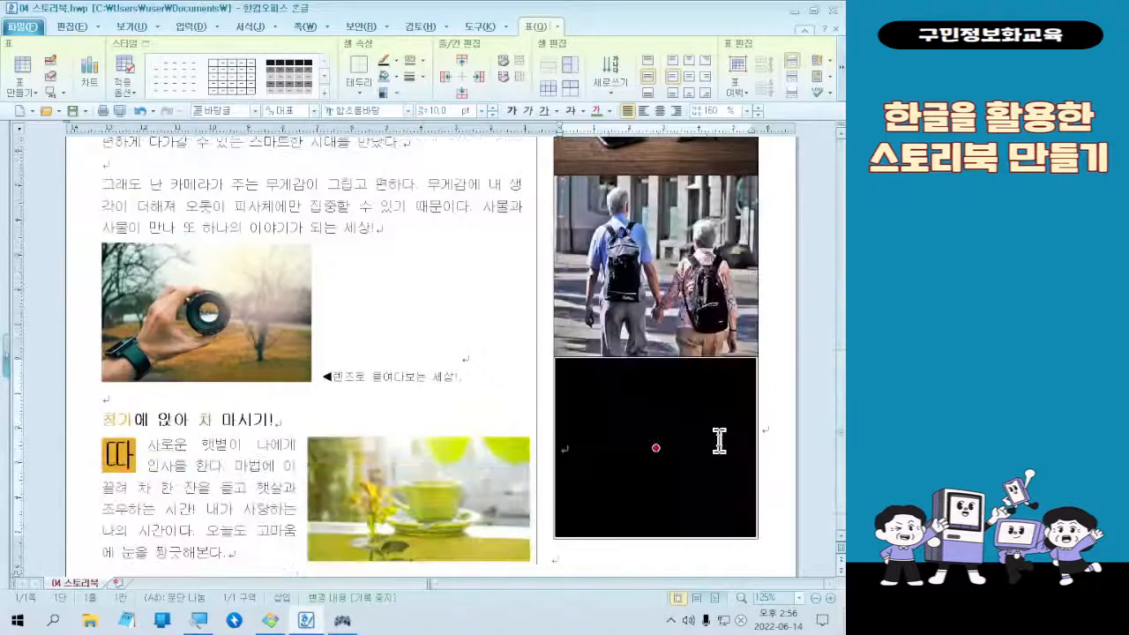
left_click(720, 441)
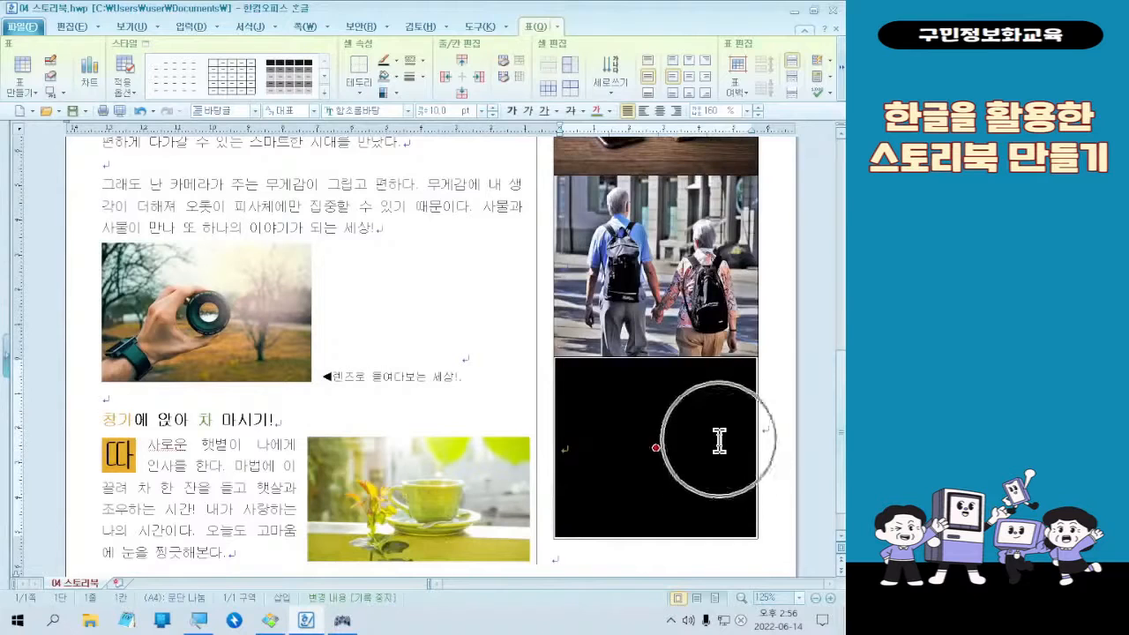
left_click(720, 441)
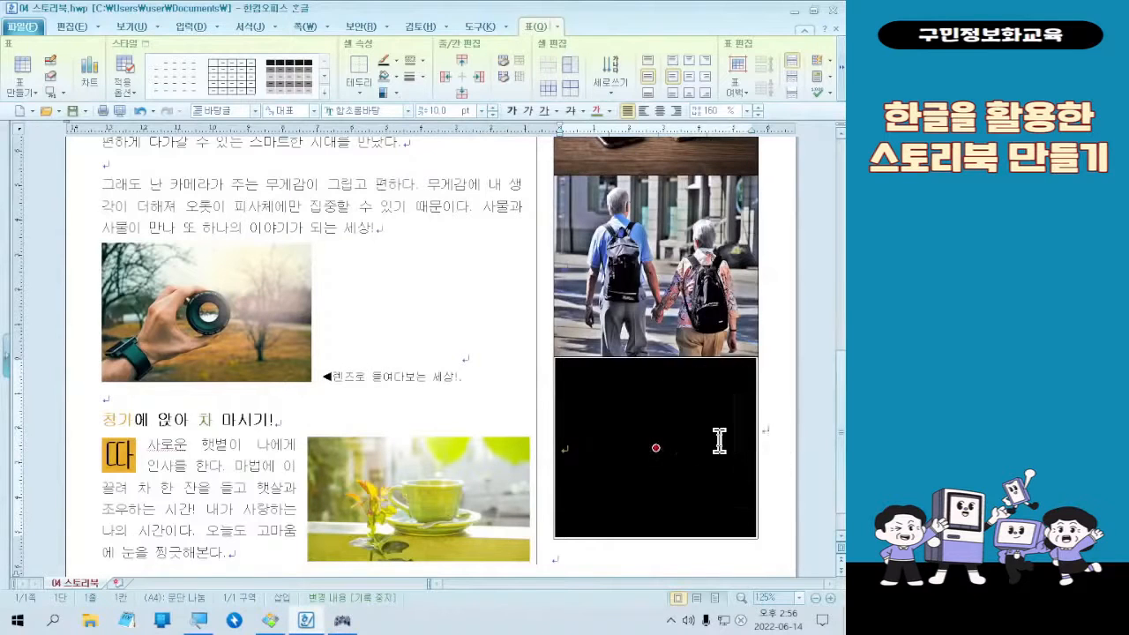
left_click(698, 440)
left_click(698, 440)
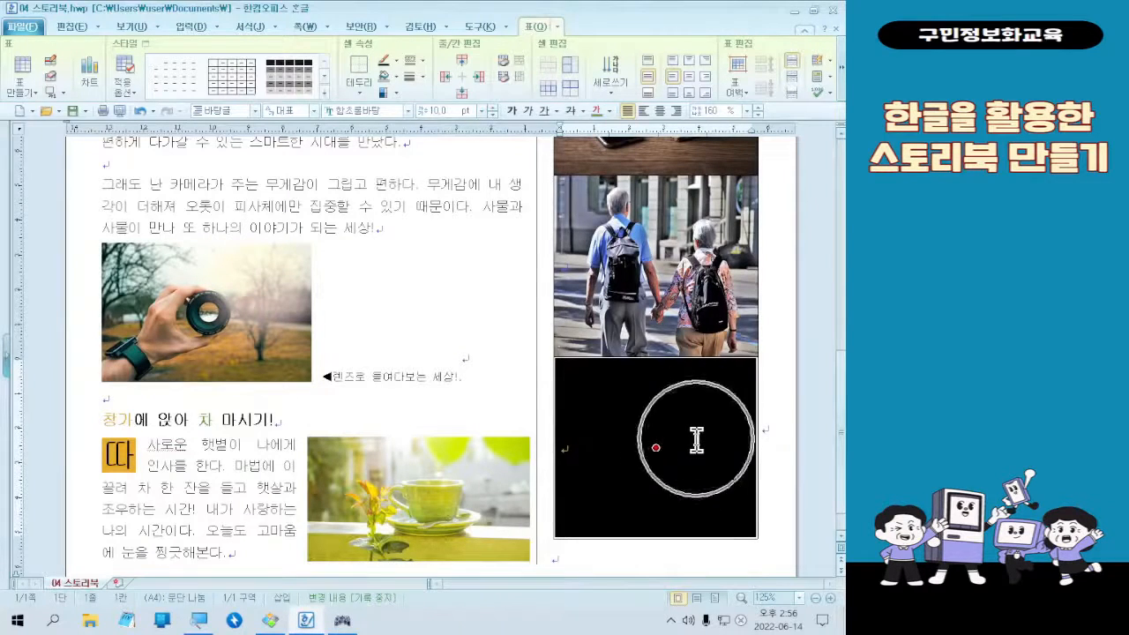
left_click(343, 620)
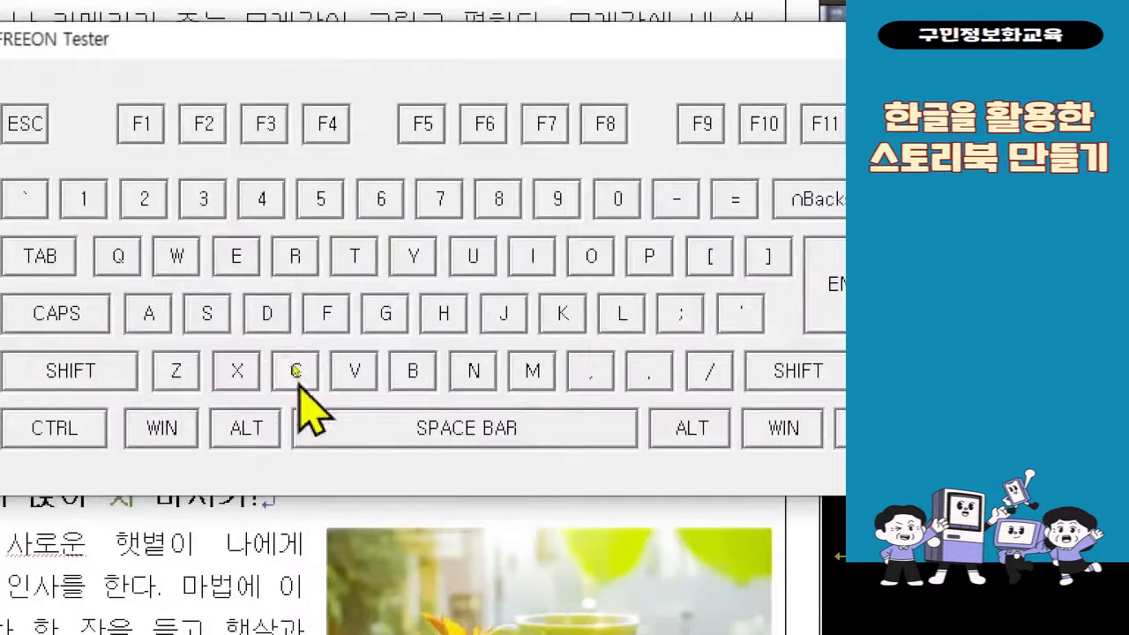
key("c")
key("c")
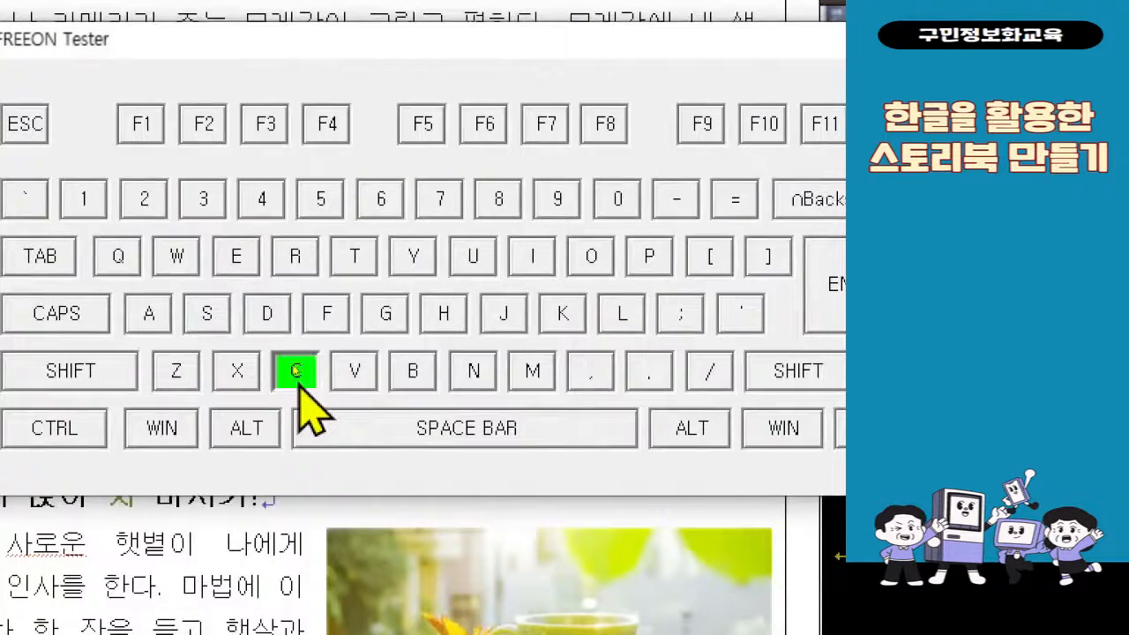
key("c")
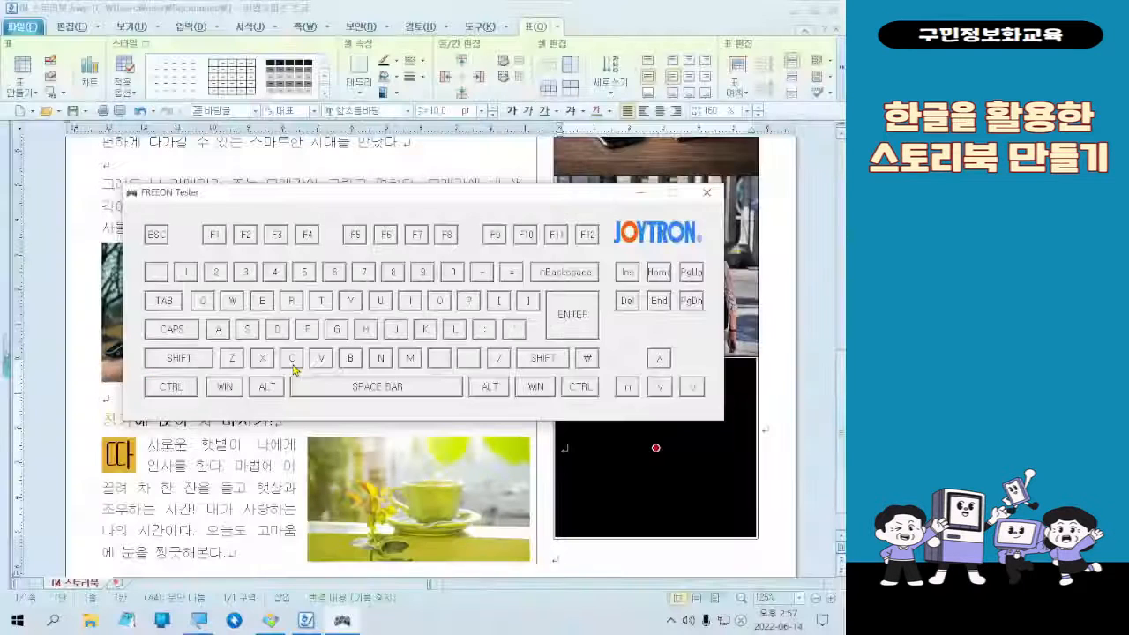
left_click(430, 10)
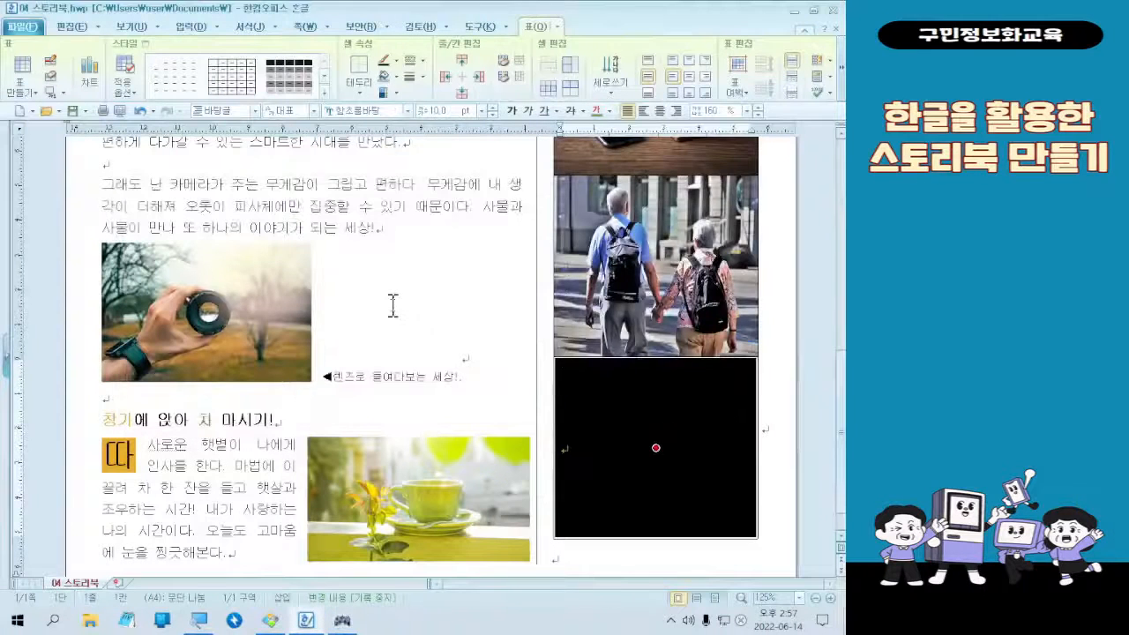
Step: Turn on a picture background for the selected fourth cell of the photo table
key("c")
left_click(242, 350)
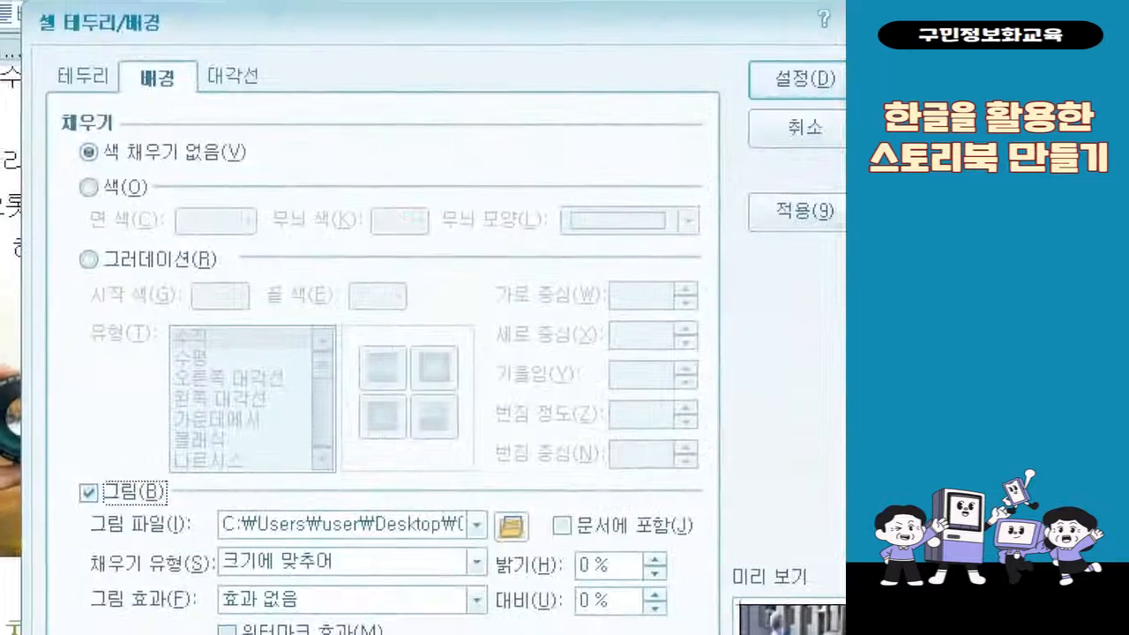
left_click_drag(71, 468, 203, 529)
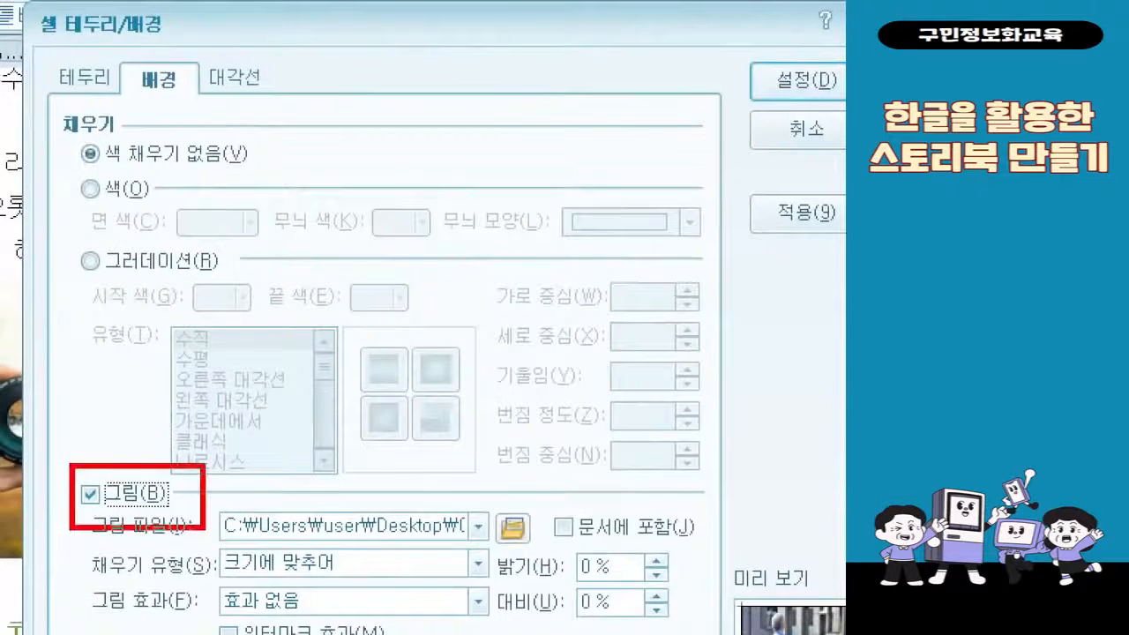
left_click_drag(478, 488, 572, 562)
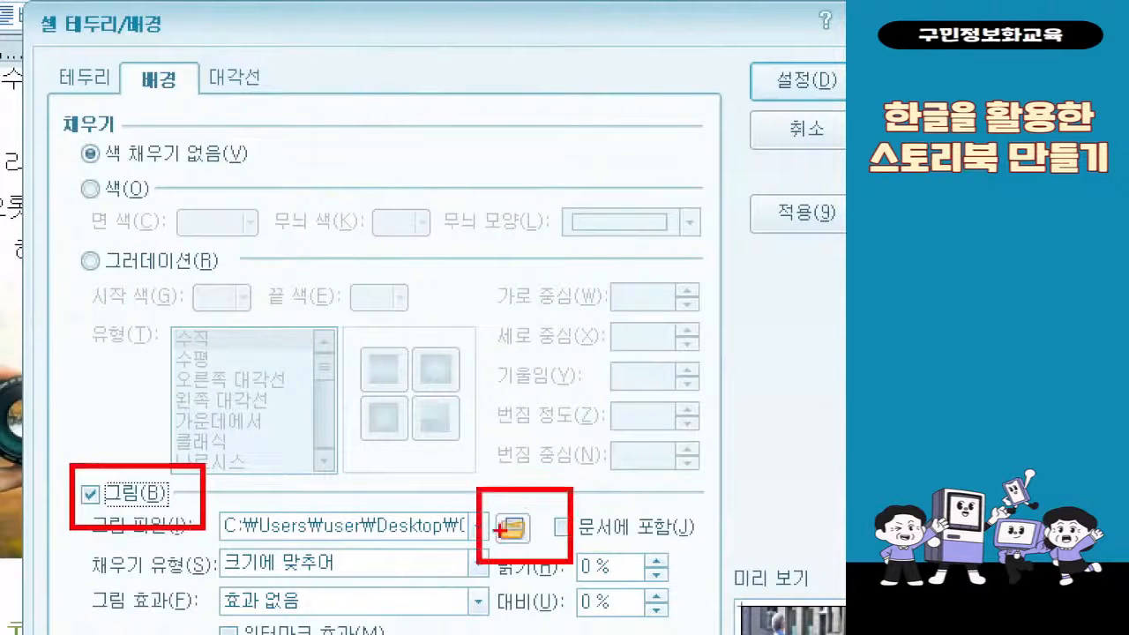
mouse_move(256, 483)
left_mouse_down()
mouse_move(487, 528)
mouse_move(169, 477)
mouse_move(184, 476)
left_mouse_up()
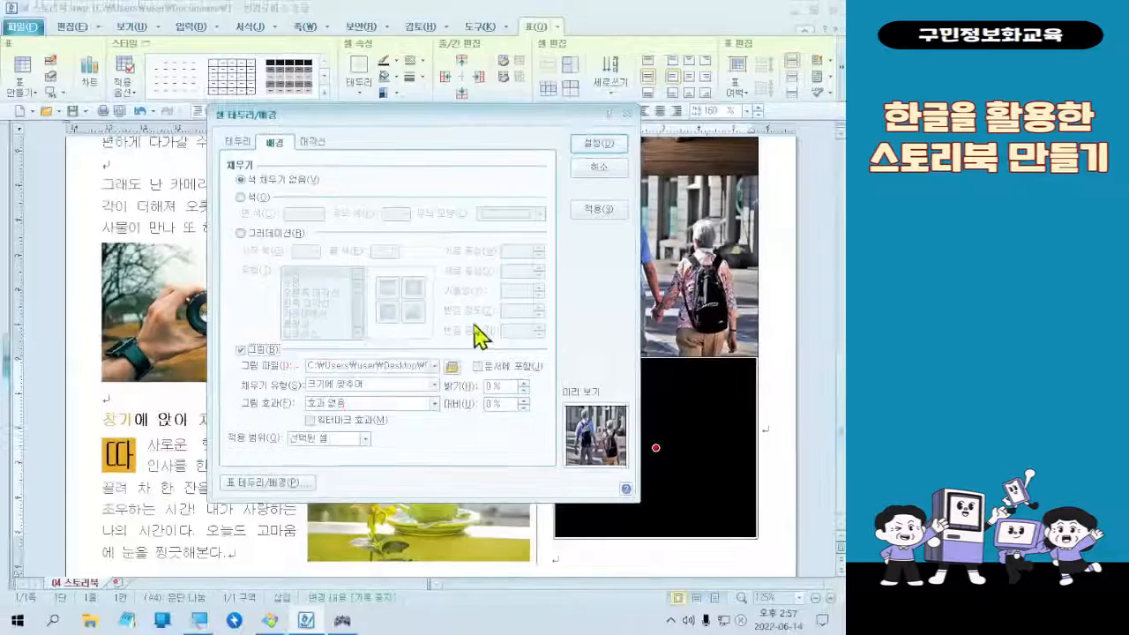
Step: Choose 그림4 from the 4회차 folder as the fourth cell's background and apply it fitted to the cell size (크기에 맞추어)
left_click(513, 528)
left_click(462, 320)
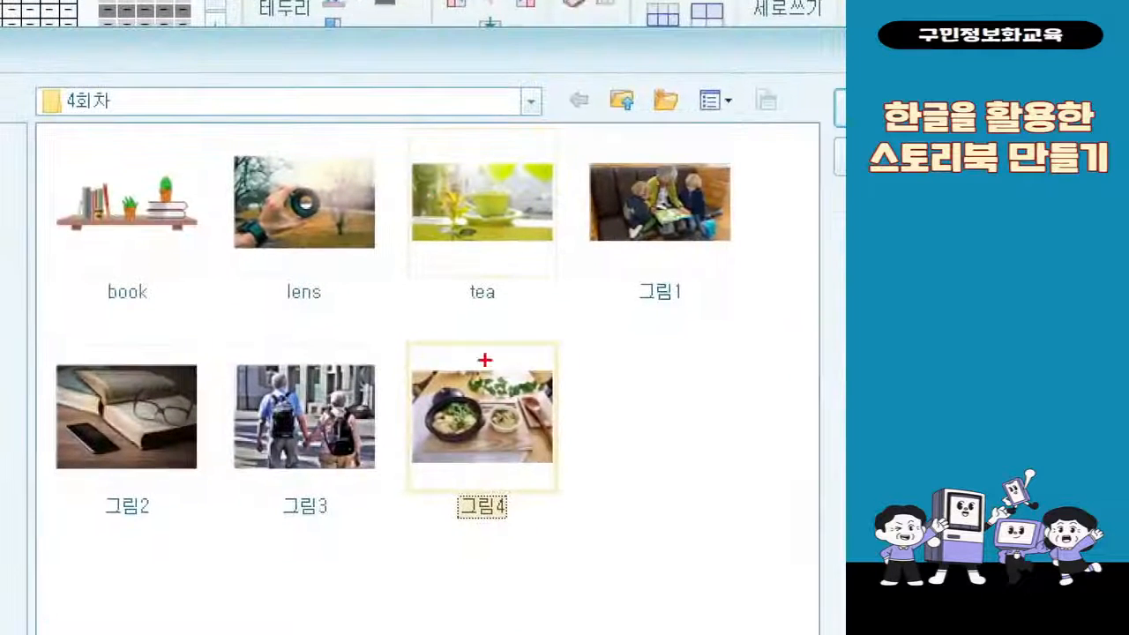
left_click_drag(398, 335, 562, 526)
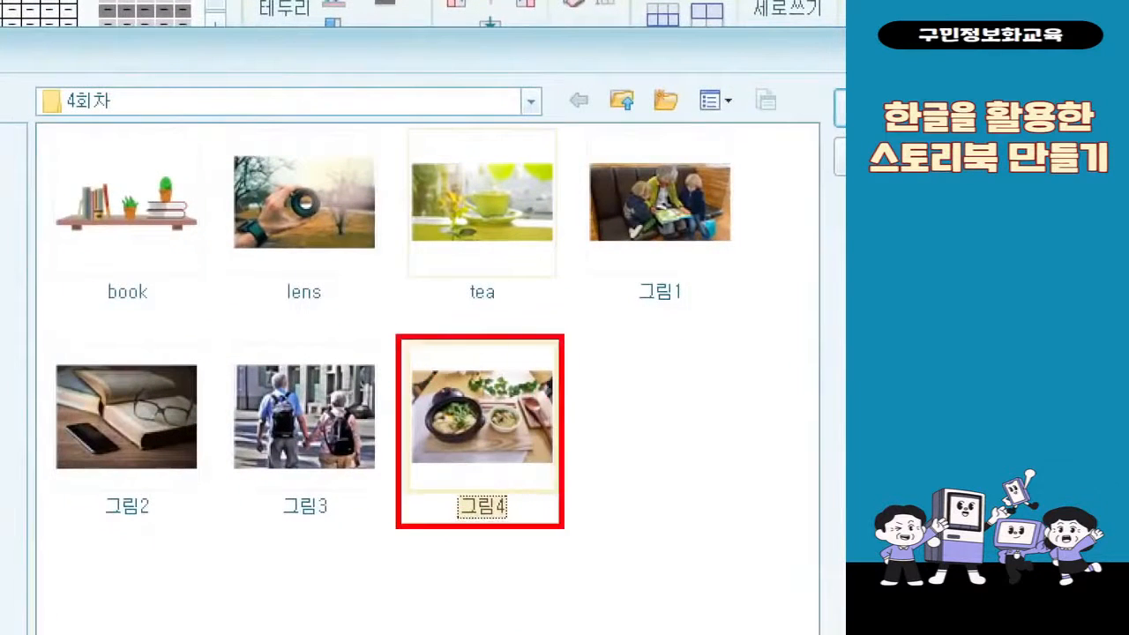
mouse_move(588, 411)
left_mouse_down()
mouse_move(605, 448)
mouse_move(601, 472)
left_mouse_up()
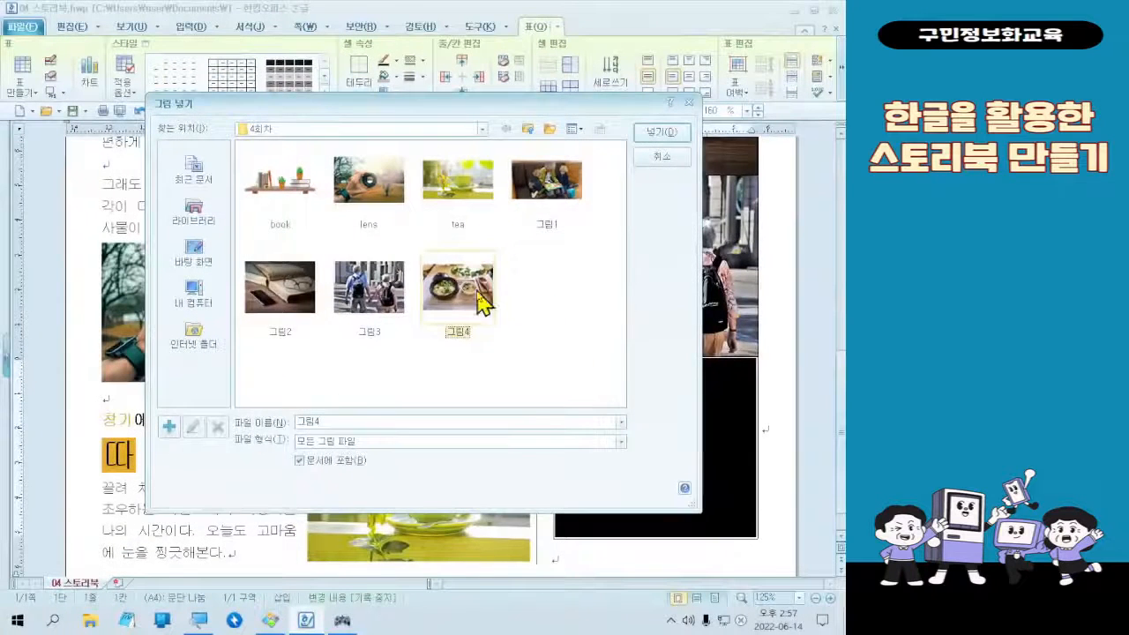
double_click(505, 418)
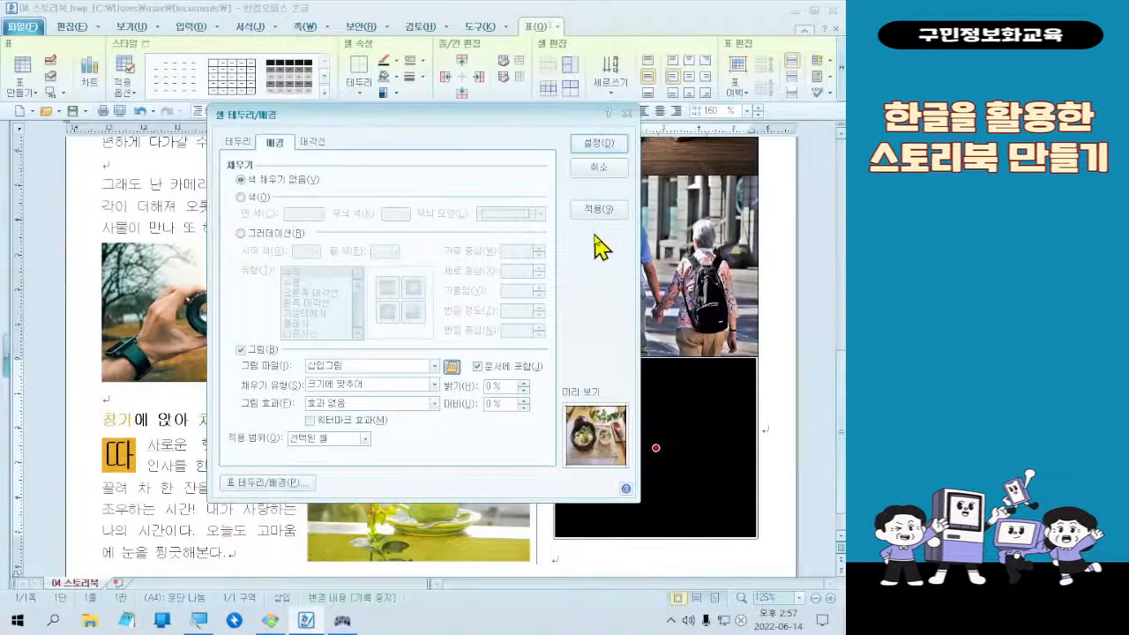
key("ctrl")
key("ctrl")
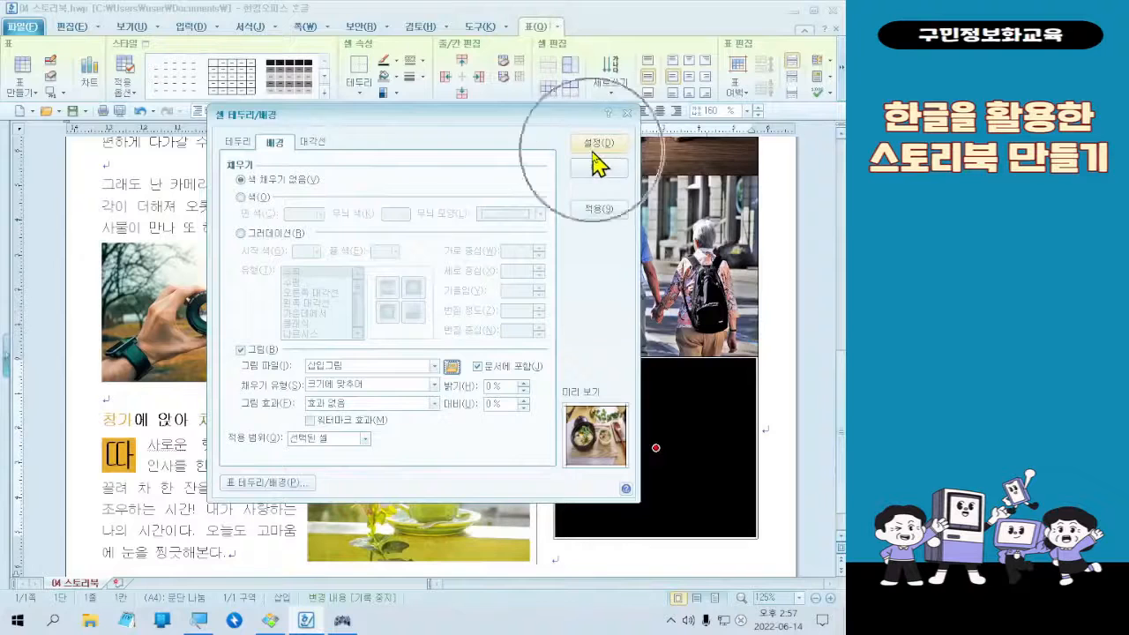
left_click(594, 148)
scroll(665, 432, "down", 1)
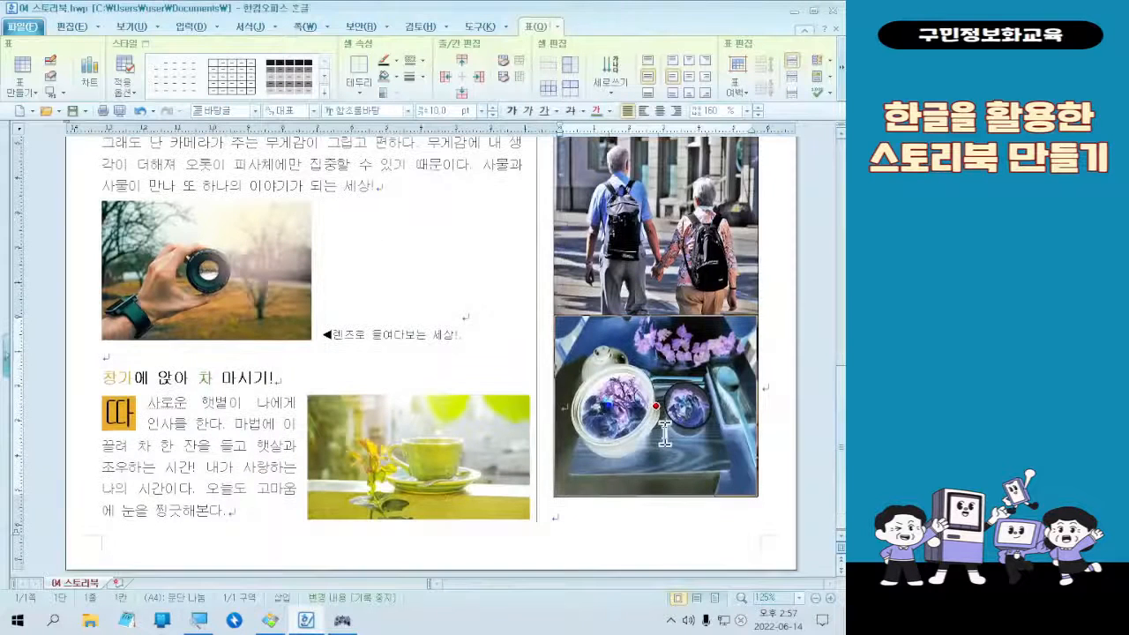
Step: Clear the selection of the fourth cell and check the pictures throughout the photo table
left_click(342, 620)
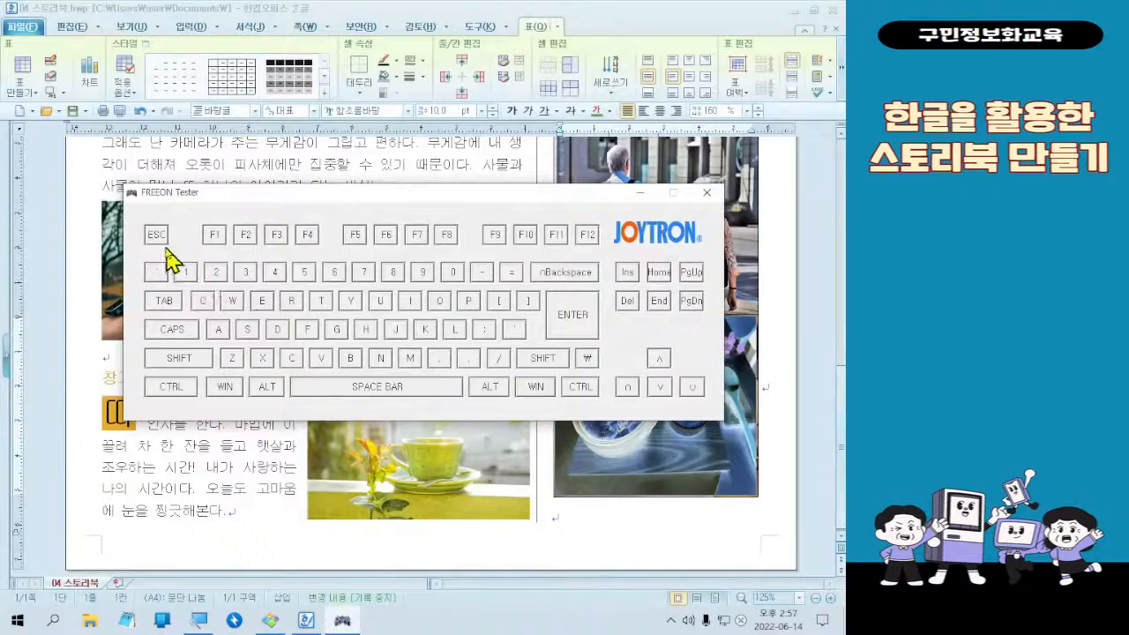
key("Escape")
key("Escape")
key("Escape")
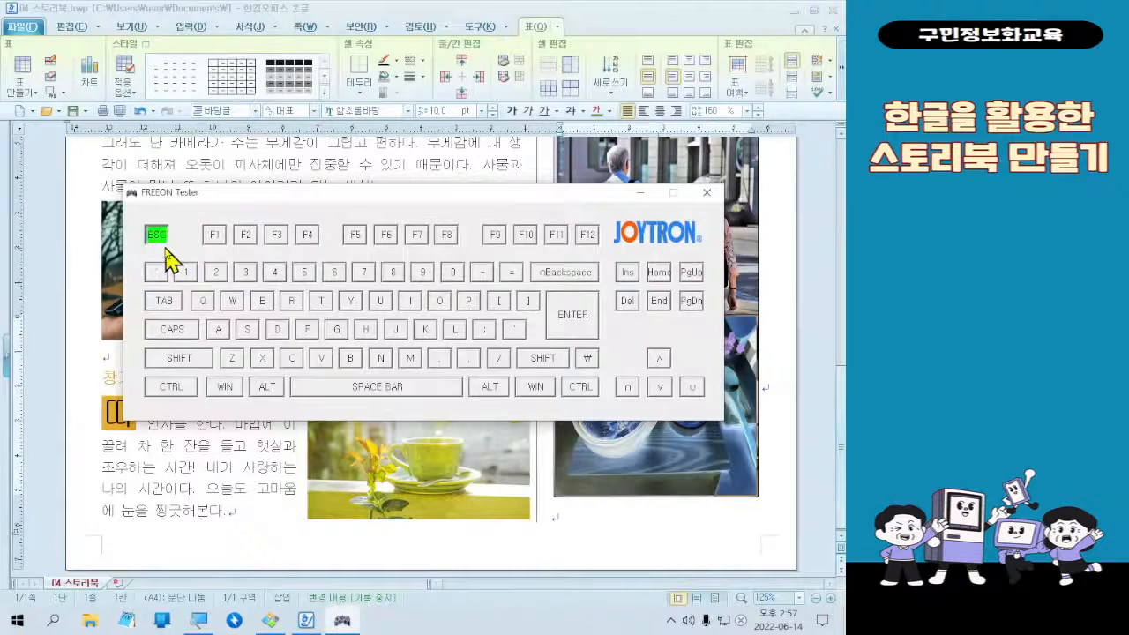
key("Escape")
key("Escape")
key("Escape")
key("Escape")
left_click(287, 10)
scroll(756, 574, "up", 3)
scroll(756, 554, "up", 5)
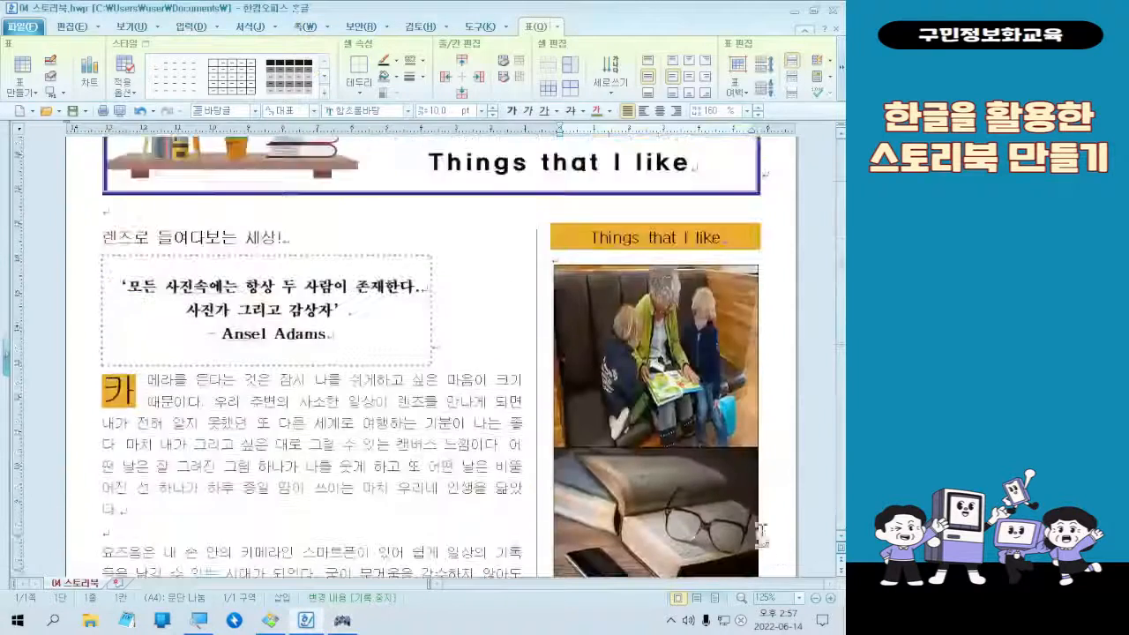
scroll(659, 363, "down", 6)
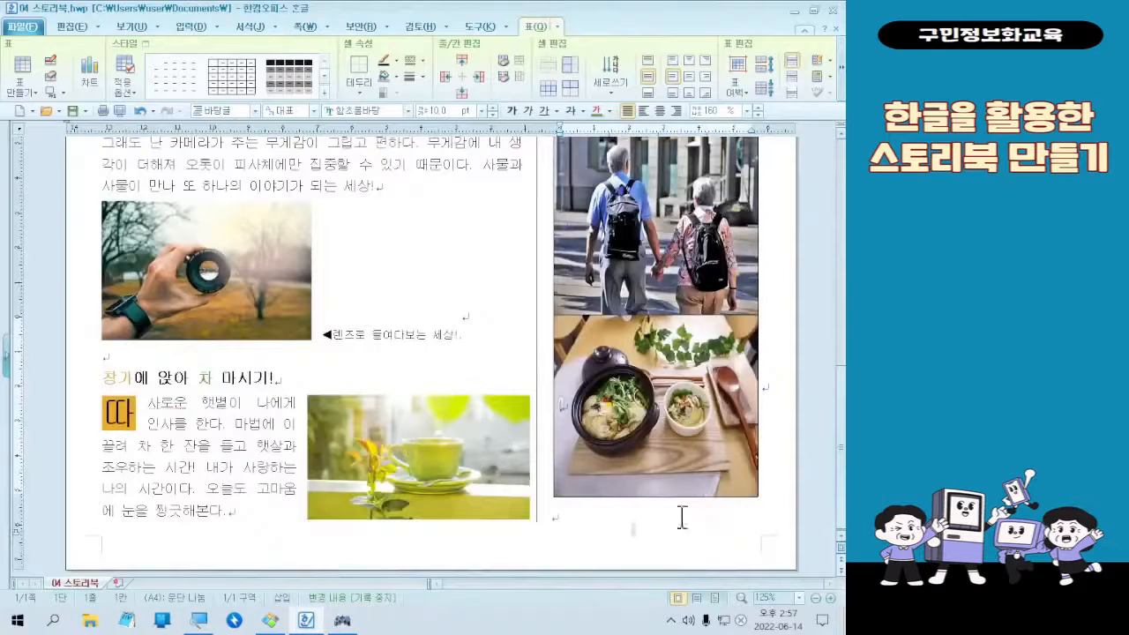